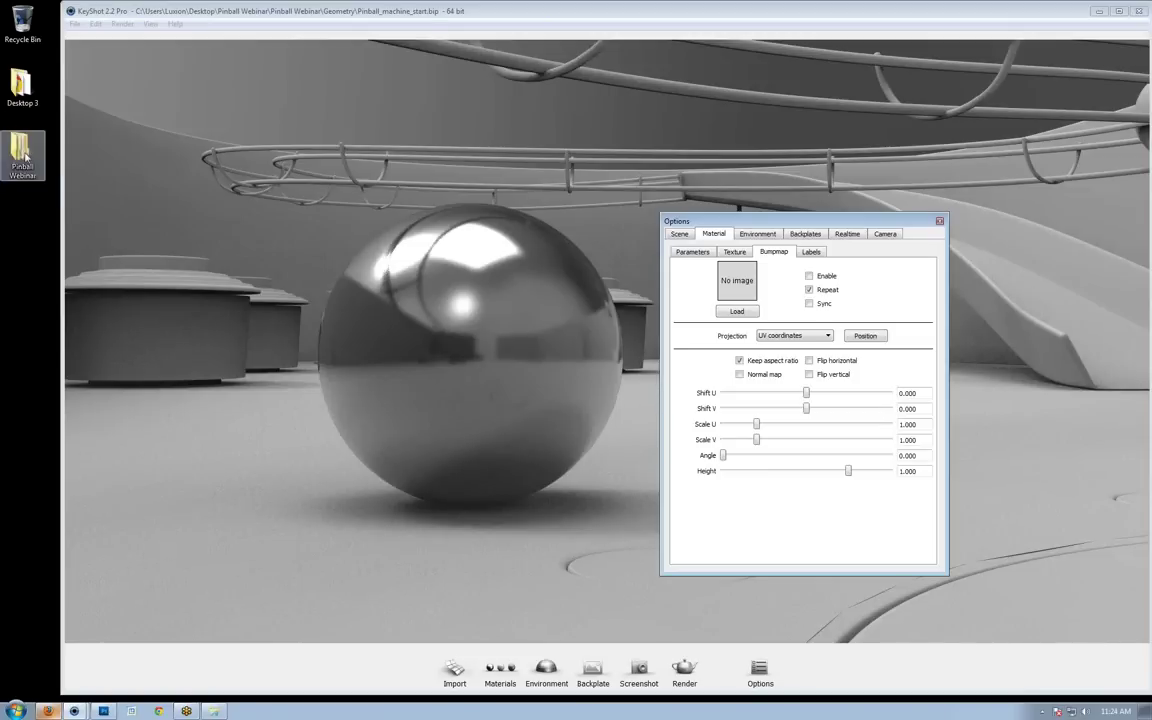
Move the KeyShot window aside and close the Geometry folder window behind it.
left_click(185, 7)
left_click_drag(185, 7, 223, 16)
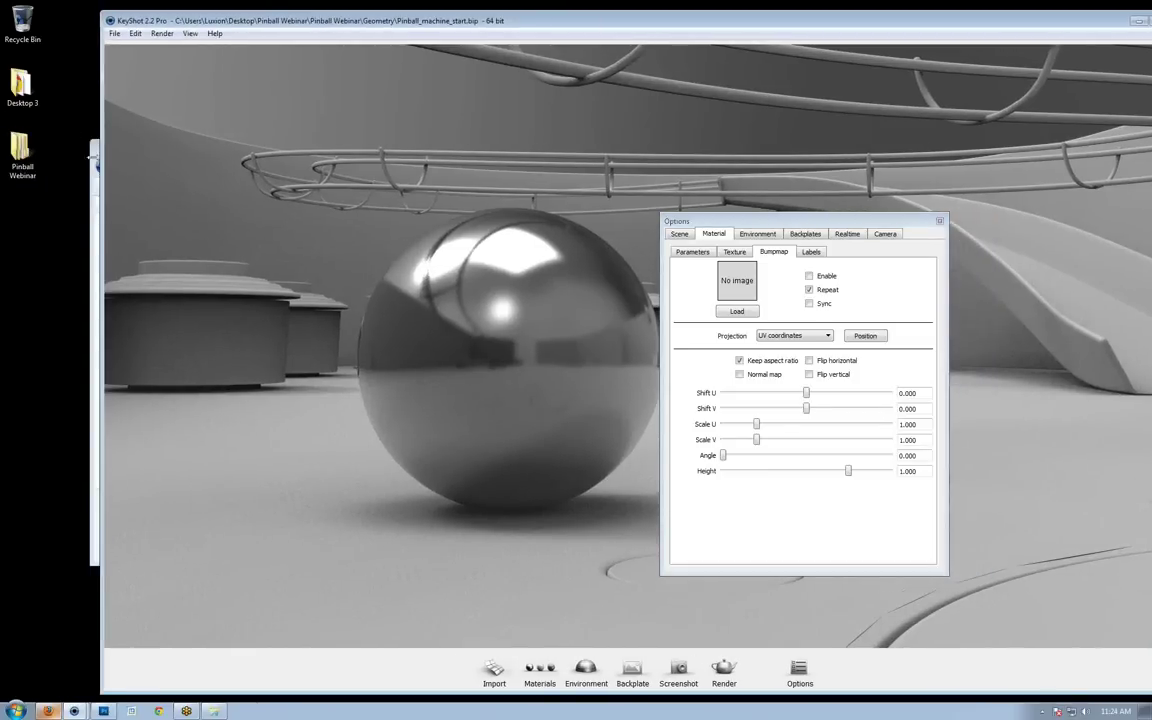
left_click(93, 145)
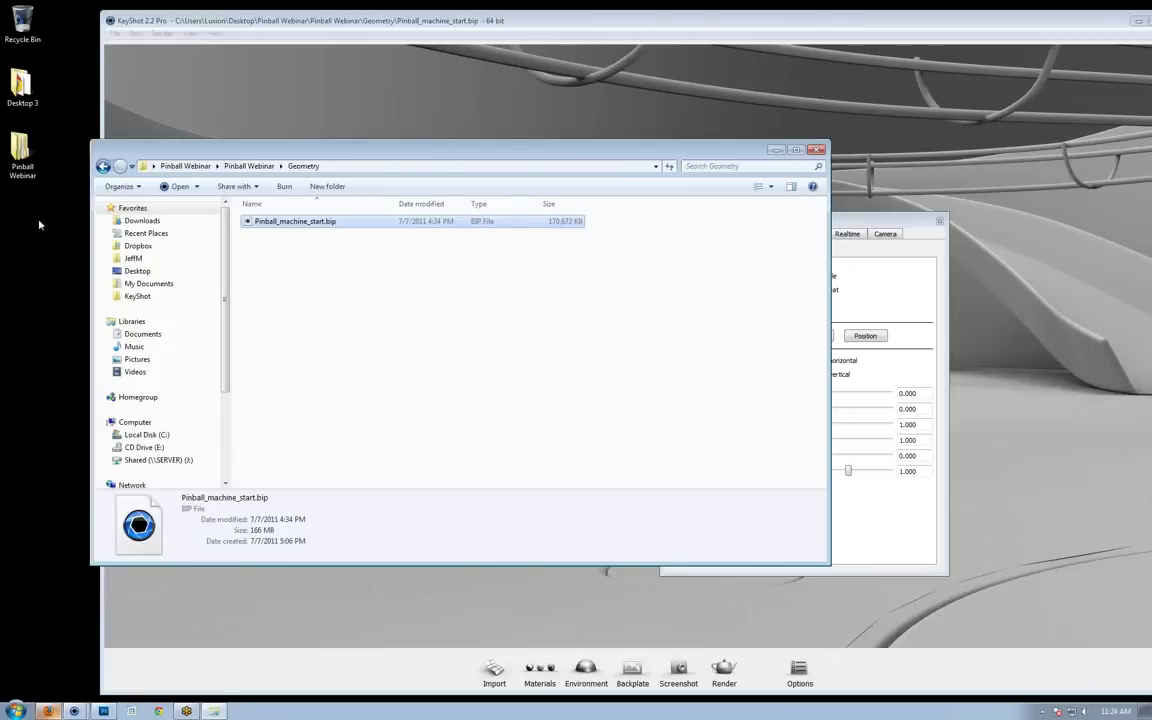
left_click(818, 150)
Switch to Photoshop and maximize its window.
left_click(106, 711)
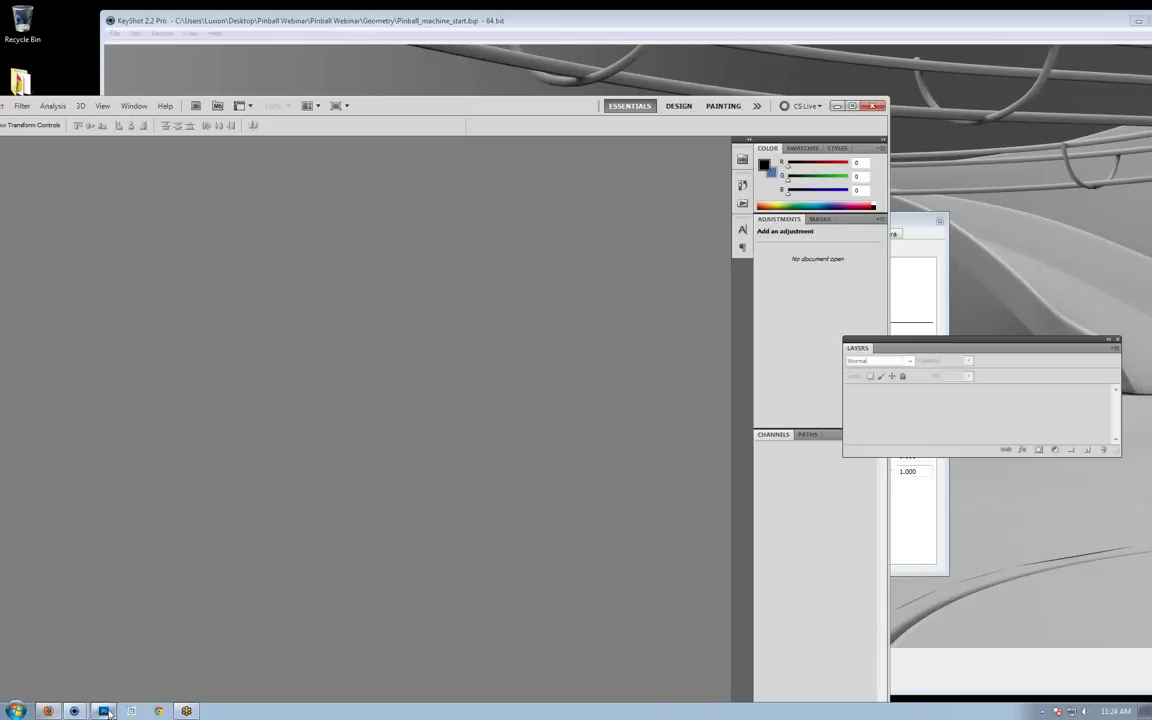
left_click_drag(492, 102, 575, 65)
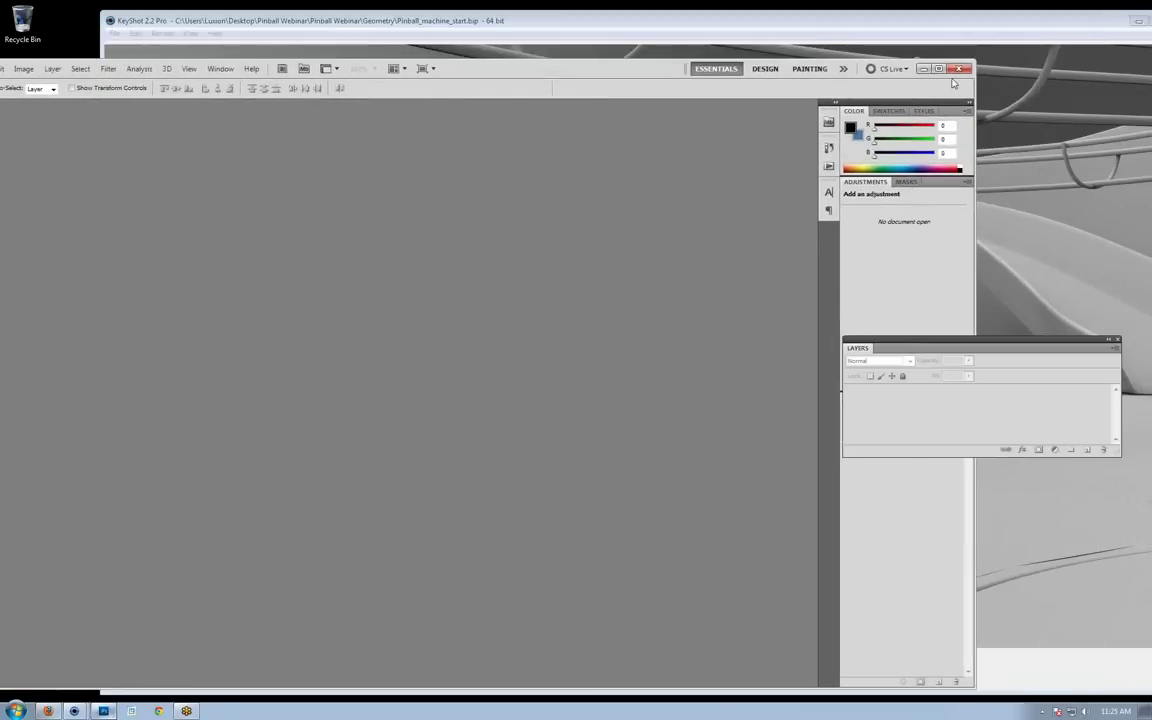
left_click(939, 69)
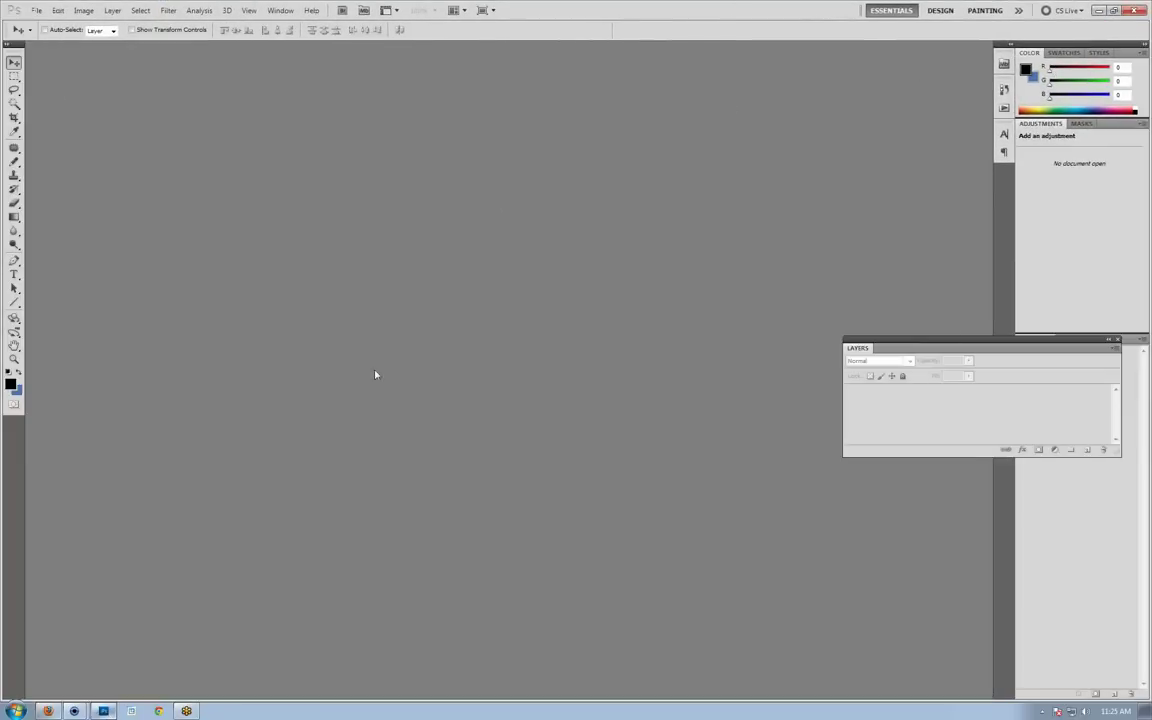
Switch to the CG Textures site in Firefox and open its Metal texture category.
left_click(48, 711)
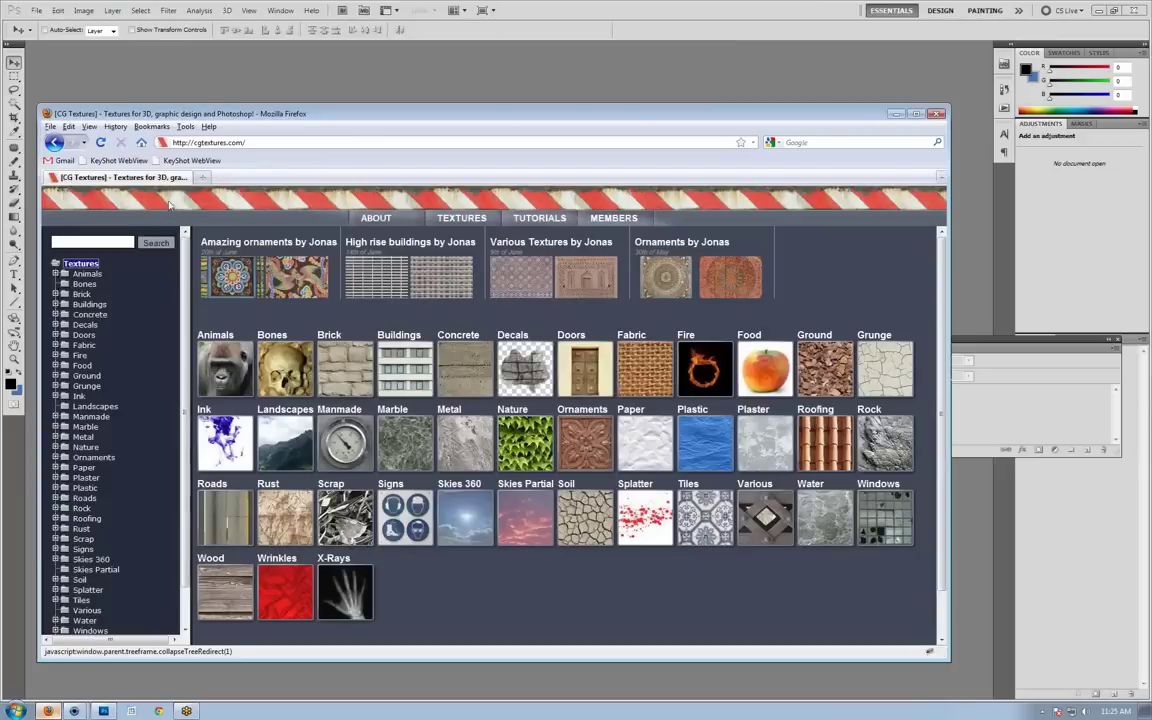
left_click(540, 217)
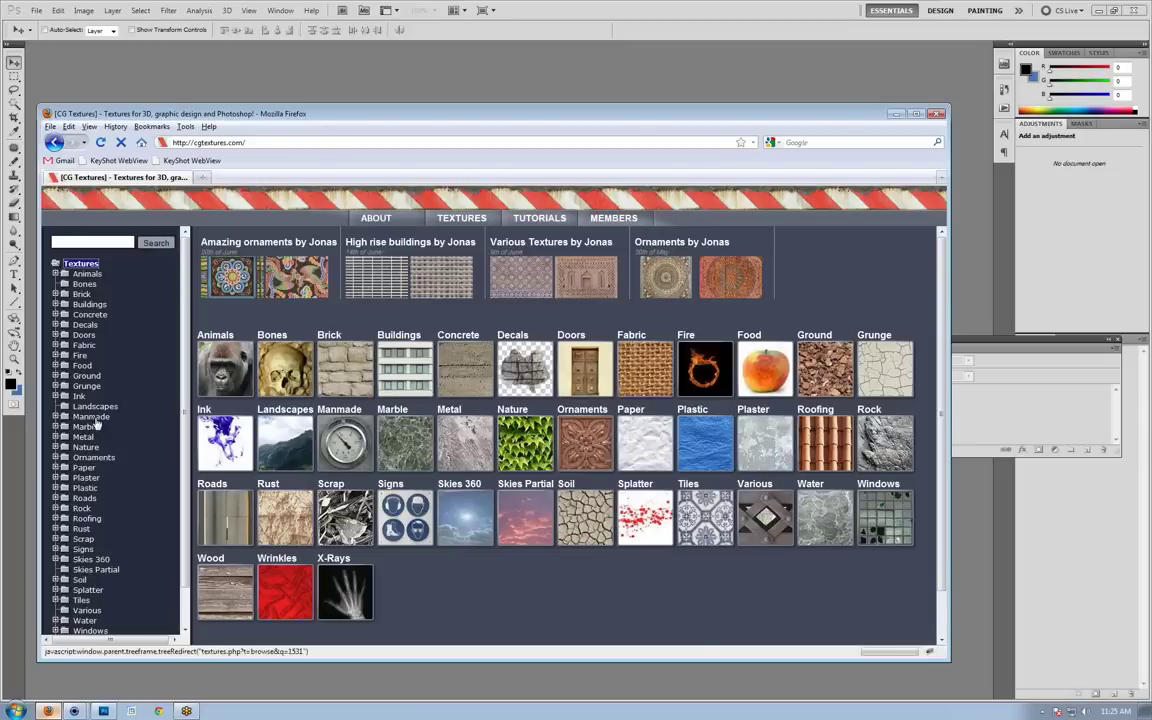
scroll(183, 427, "down", 2)
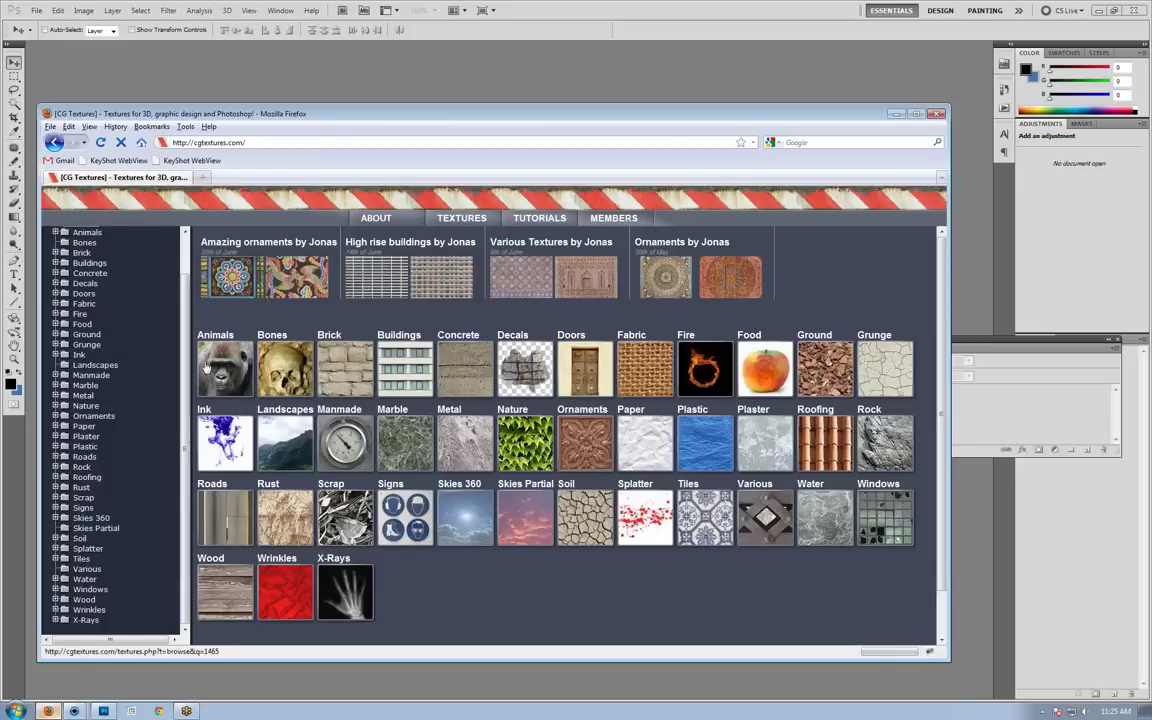
left_click(683, 465)
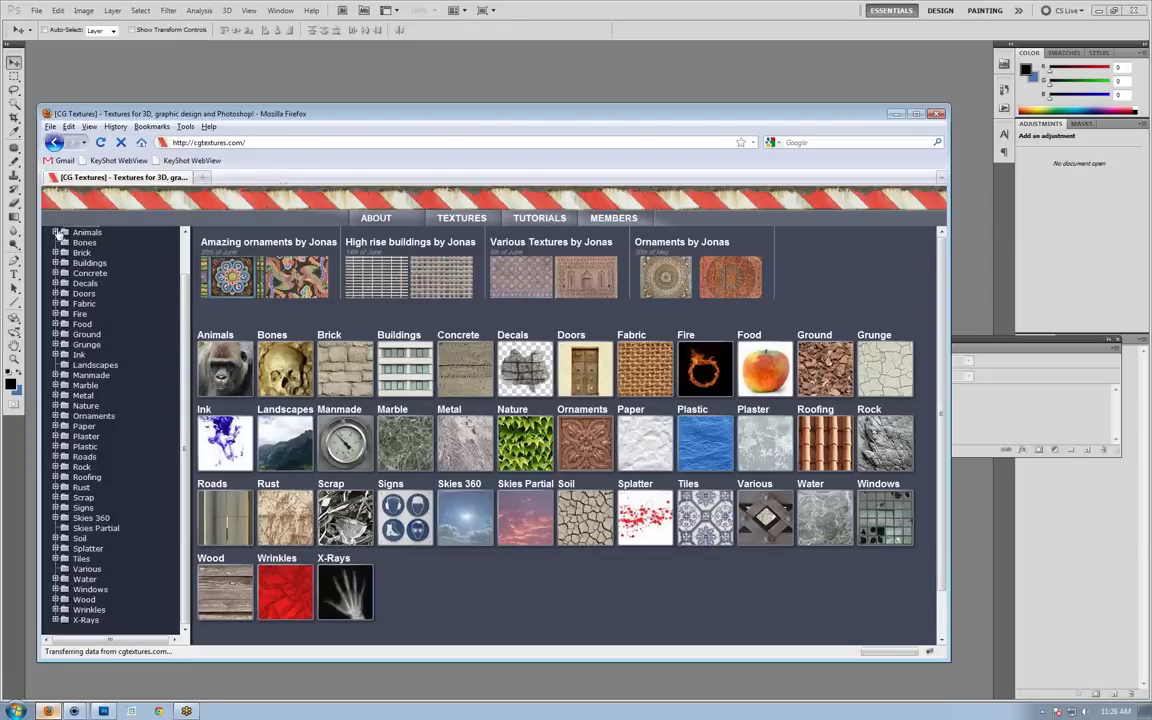
left_click(405, 440)
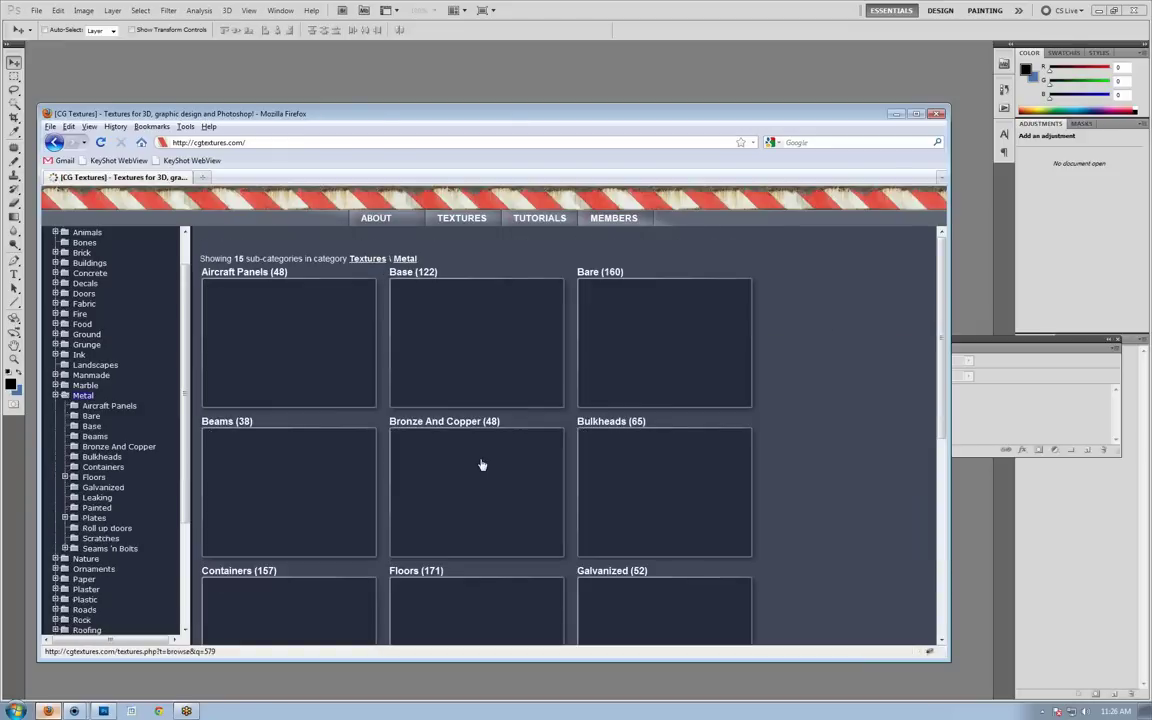
Open the Scratches subcategory of the metal textures and look through its images.
scroll(478, 375, "down", 3)
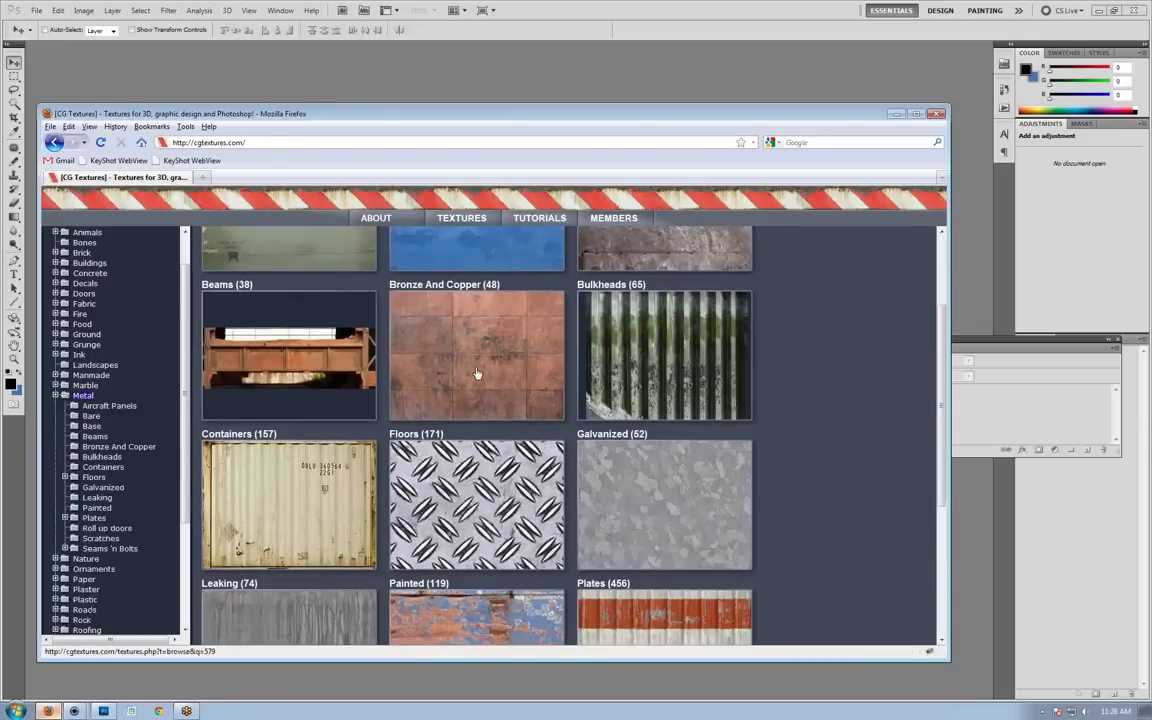
scroll(478, 362, "up", 3)
scroll(478, 362, "down", 8)
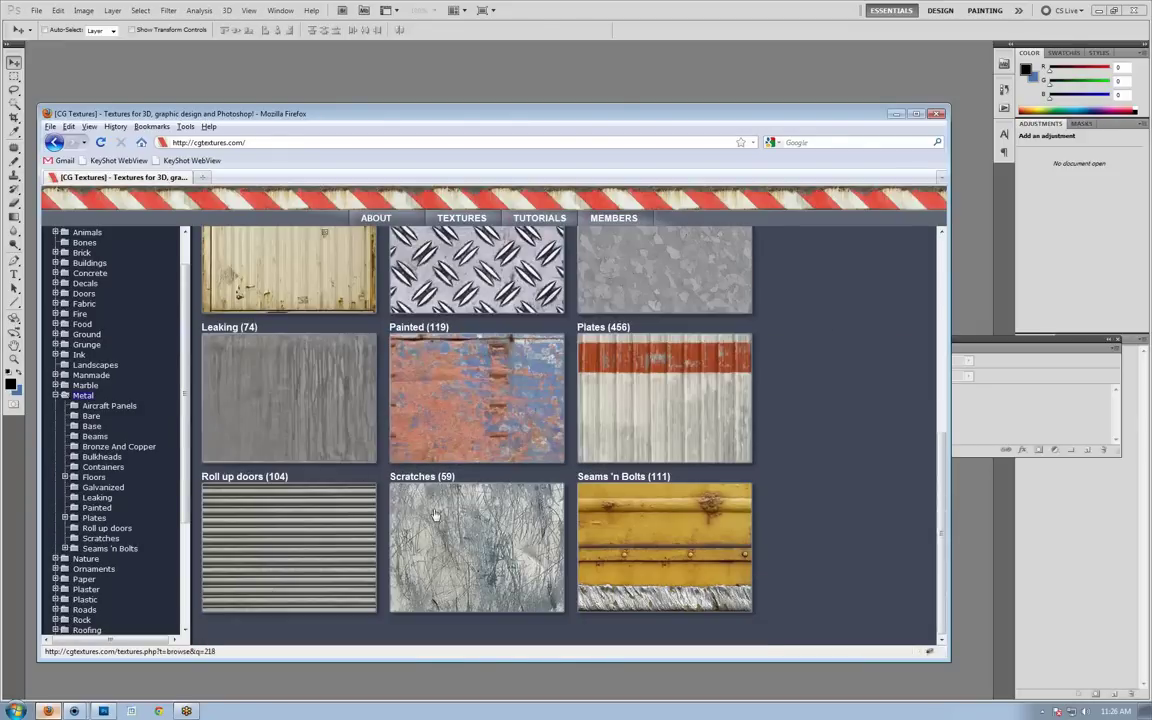
left_click(465, 530)
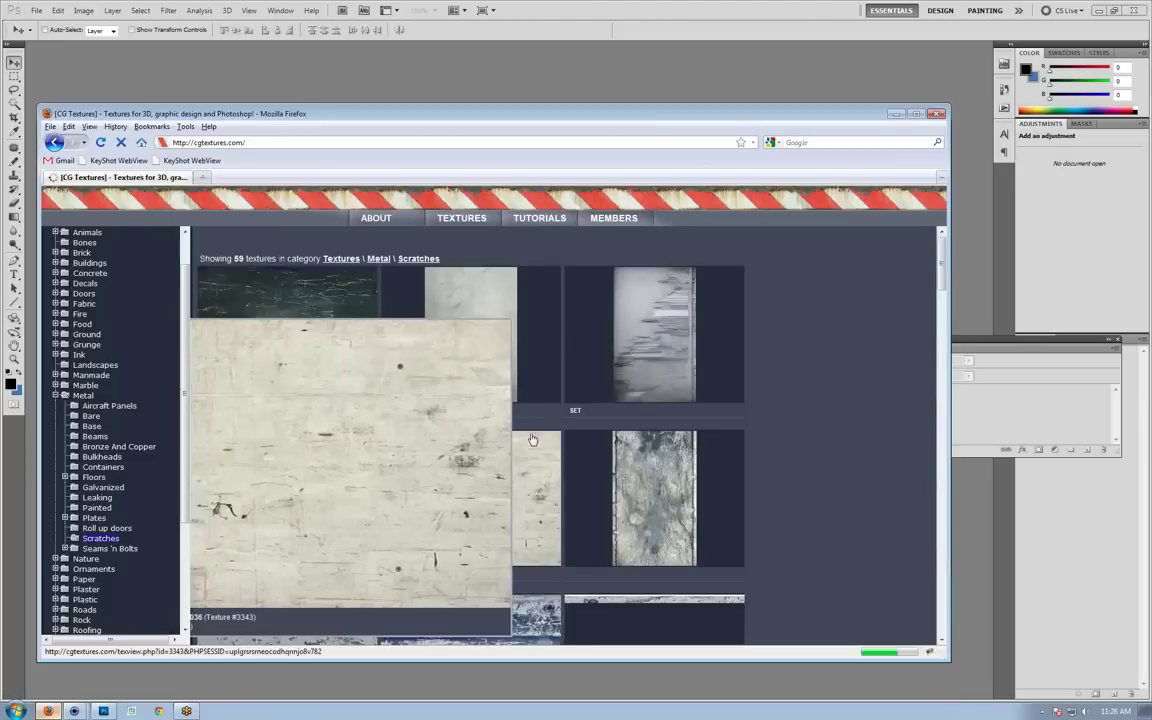
scroll(748, 352, "down", 5)
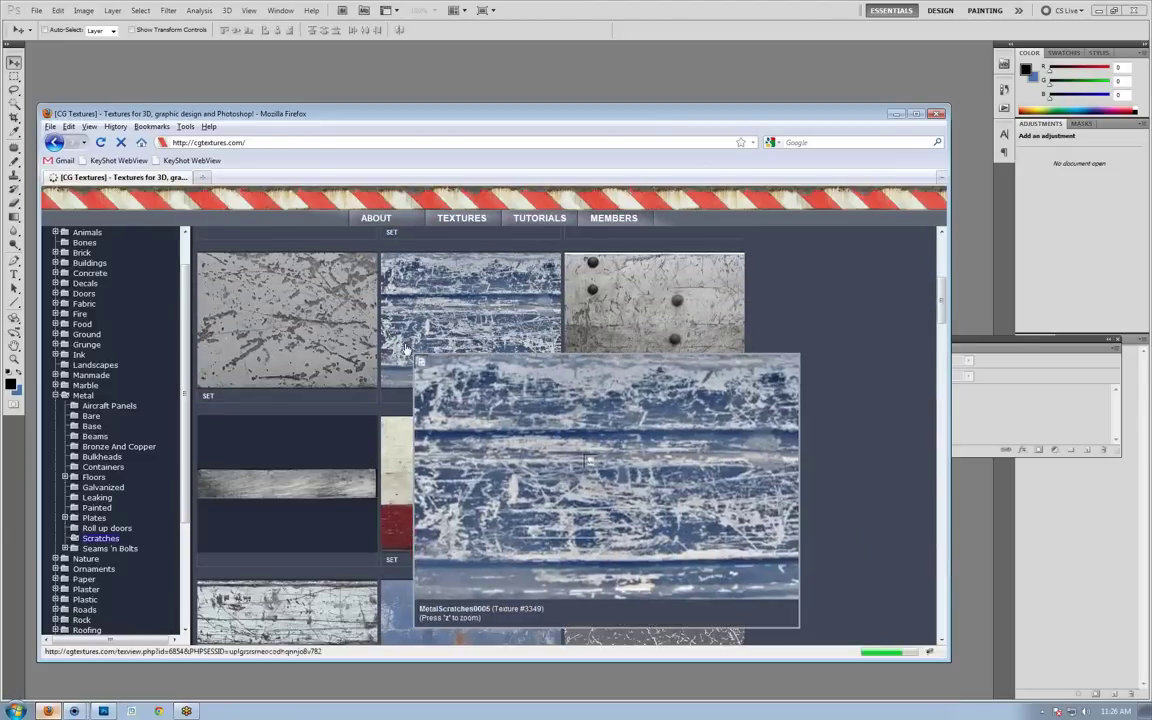
scroll(540, 532, "down", 3)
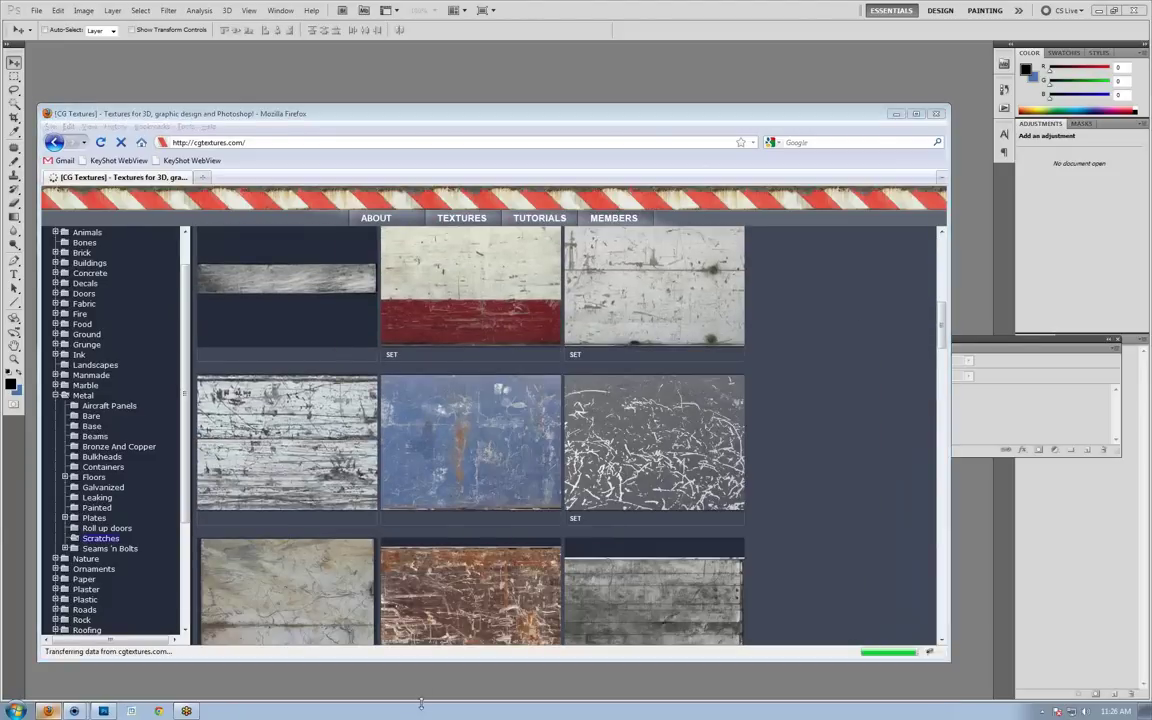
Return to Photoshop and open the image MetalScratches0027_L.jpg.
left_click(423, 692)
left_click(36, 10)
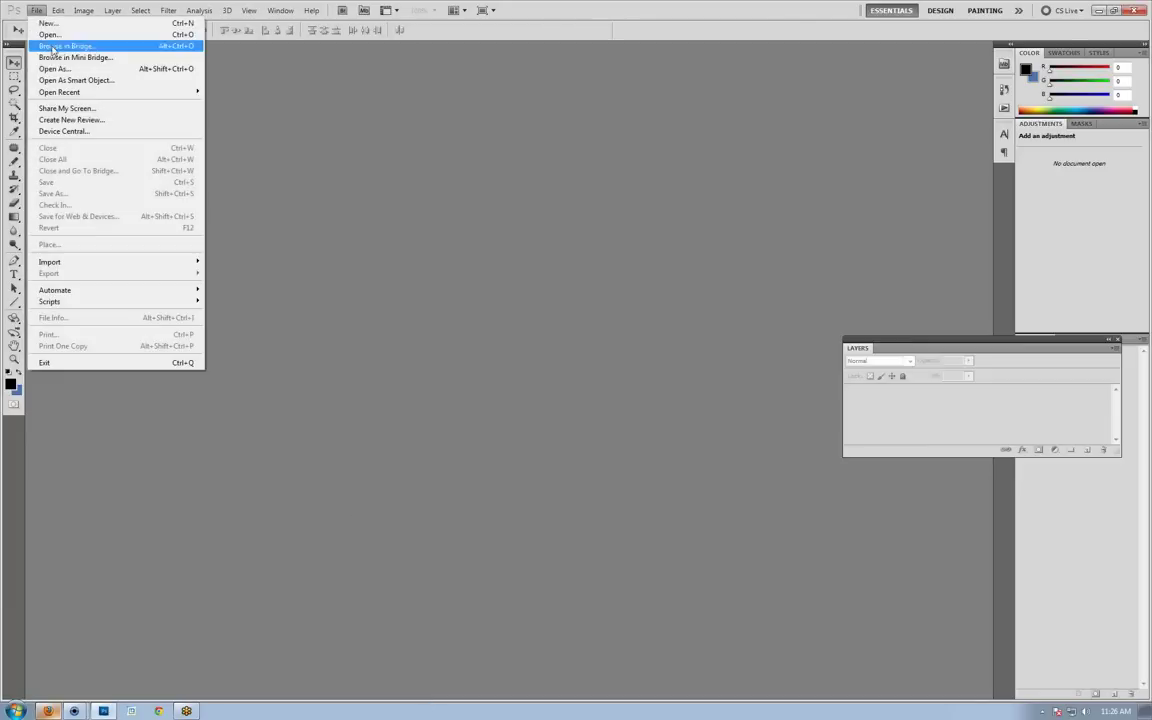
left_click(50, 34)
double_click(607, 190)
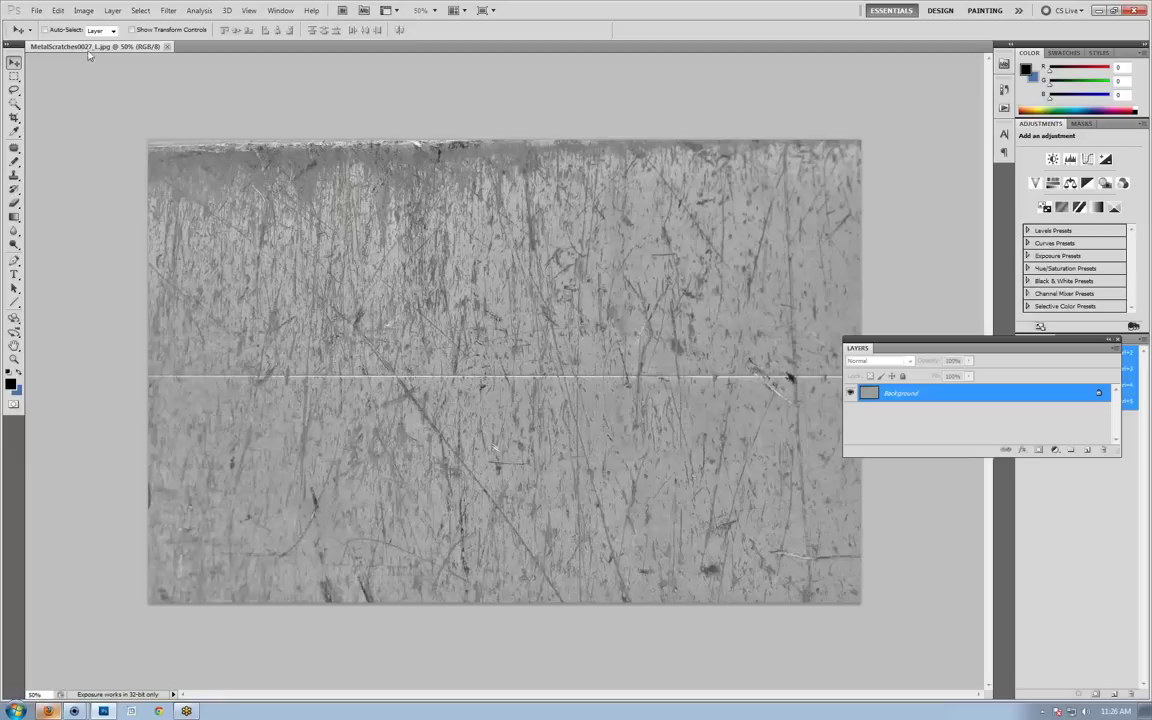
Create a new document of 5000 by 5000 pixels with a transparent background.
left_click(36, 11)
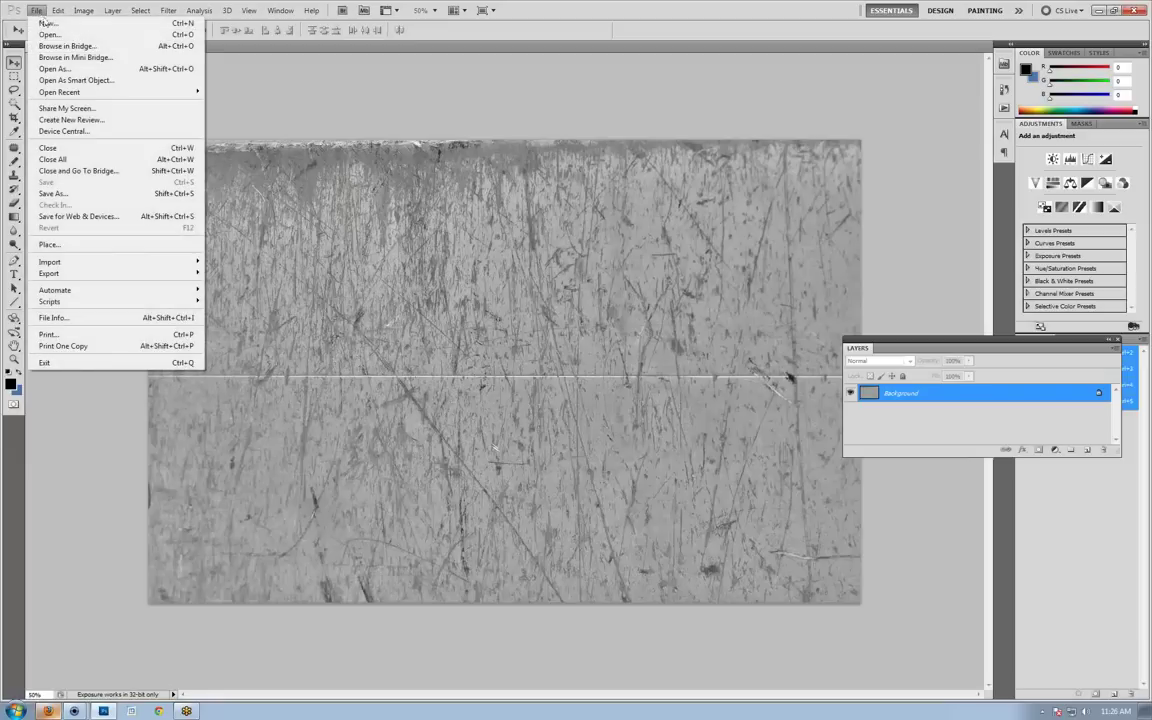
left_click(47, 22)
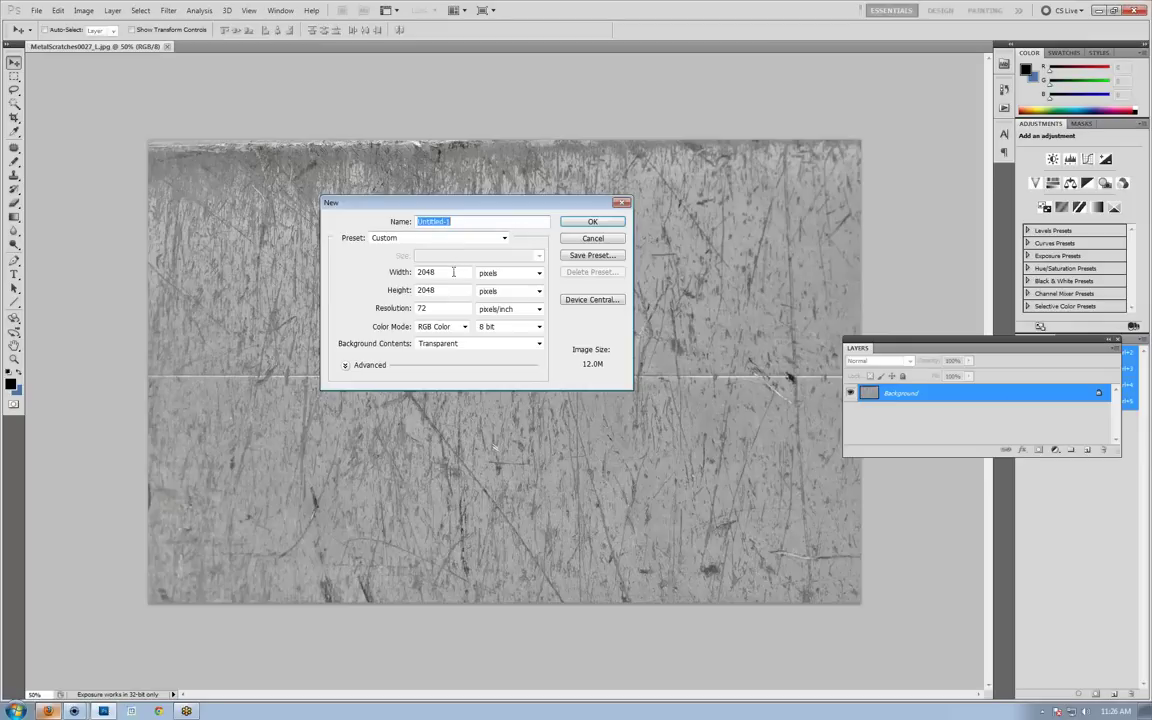
key("Tab")
key("Tab")
type("5000")
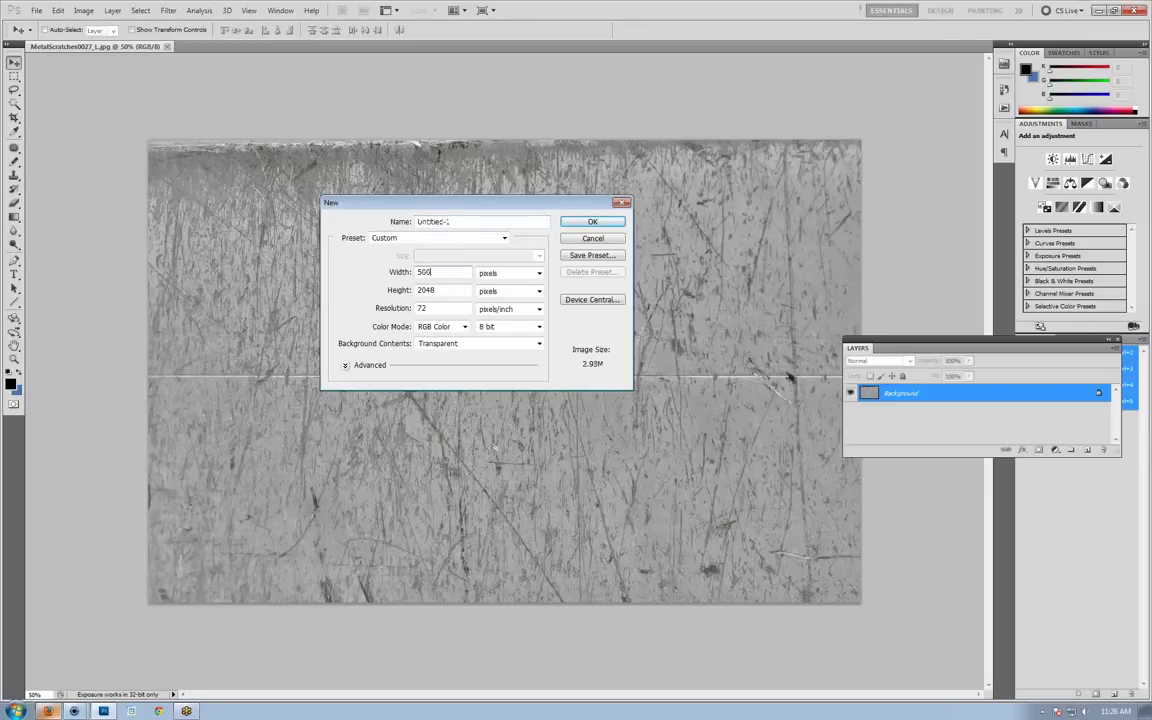
key("Tab")
key("Tab")
type("500")
key("Return")
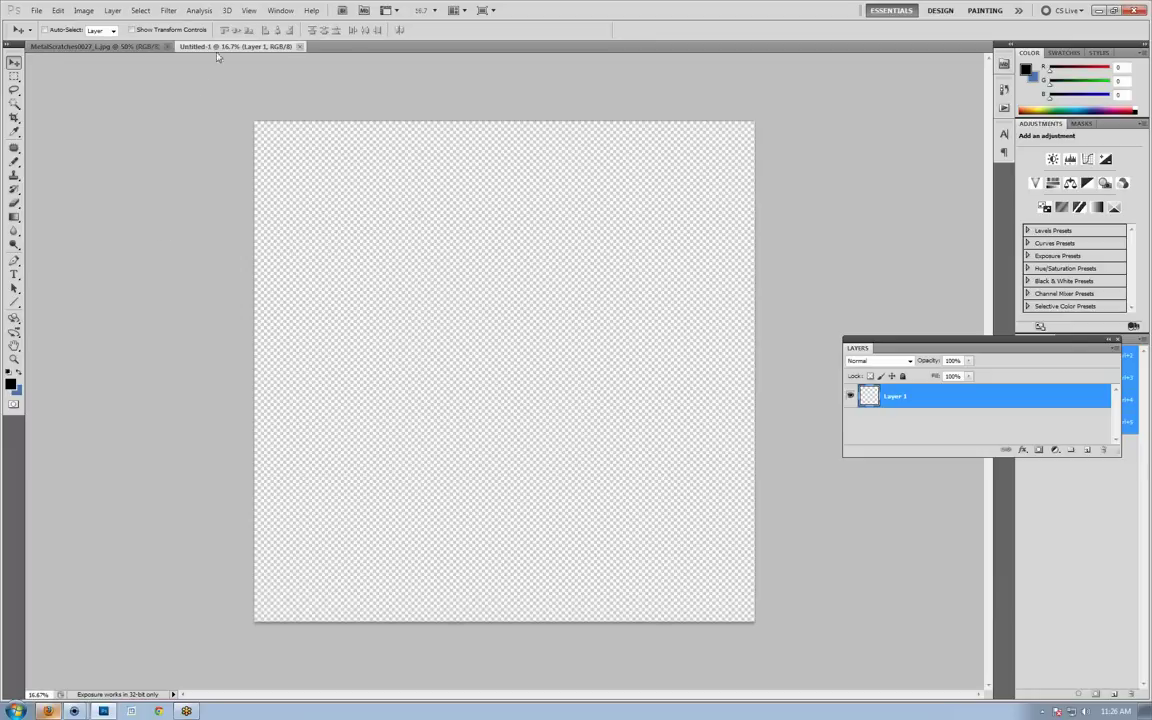
Copy the scratched metal image into the blank document and duplicate it into a two-by-two grid of adjoining tiles.
left_click_drag(235, 69, 300, 112)
left_click_drag(120, 47, 120, 79)
left_click_drag(350, 425, 420, 343)
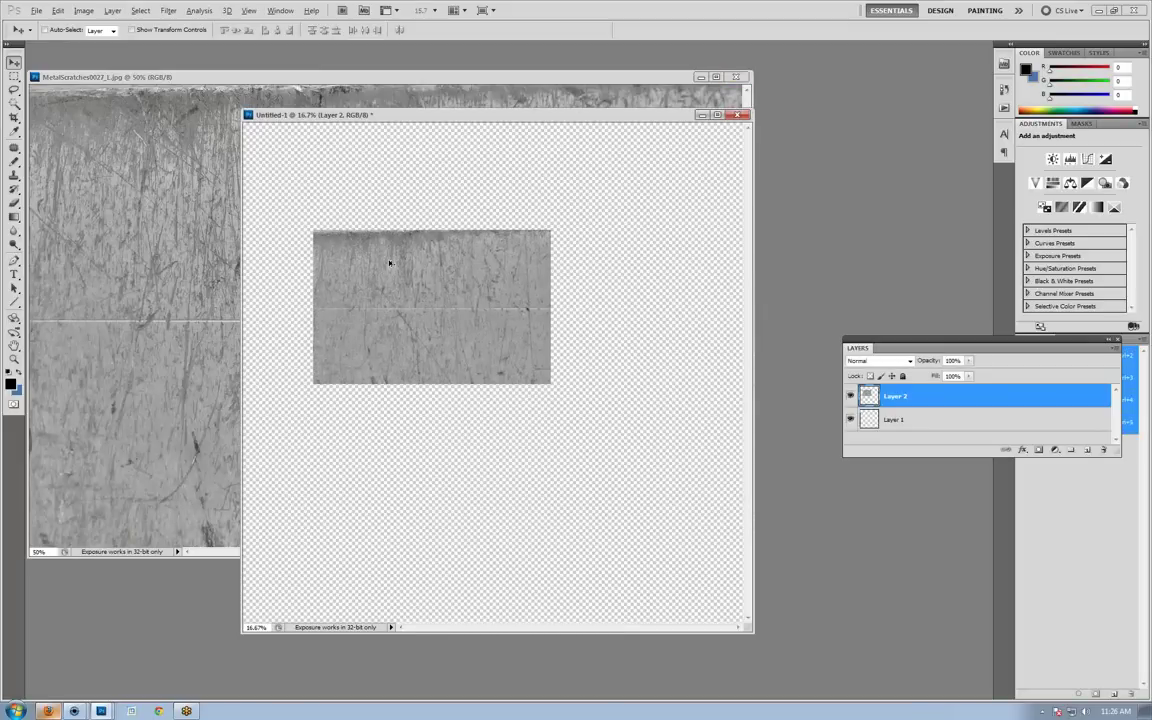
left_click_drag(391, 263, 392, 440, "alt+shift")
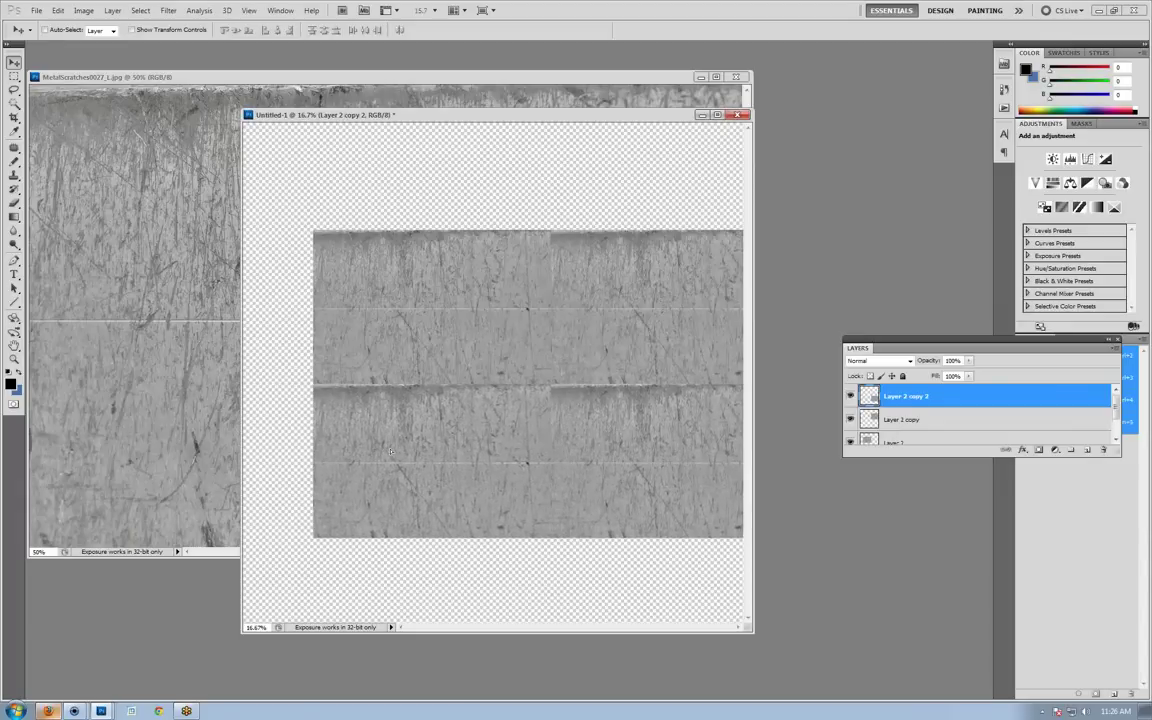
left_click(500, 312, "ctrl")
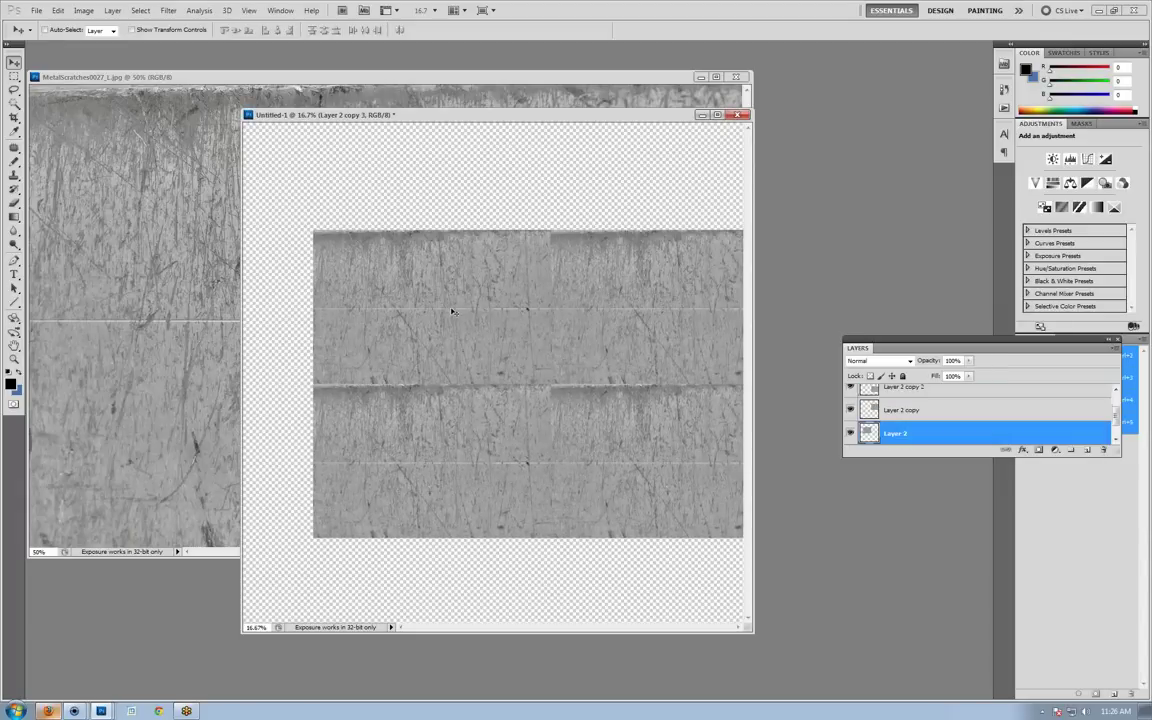
left_click(571, 425, "ctrl+shift")
left_click_drag(582, 307, 535, 300)
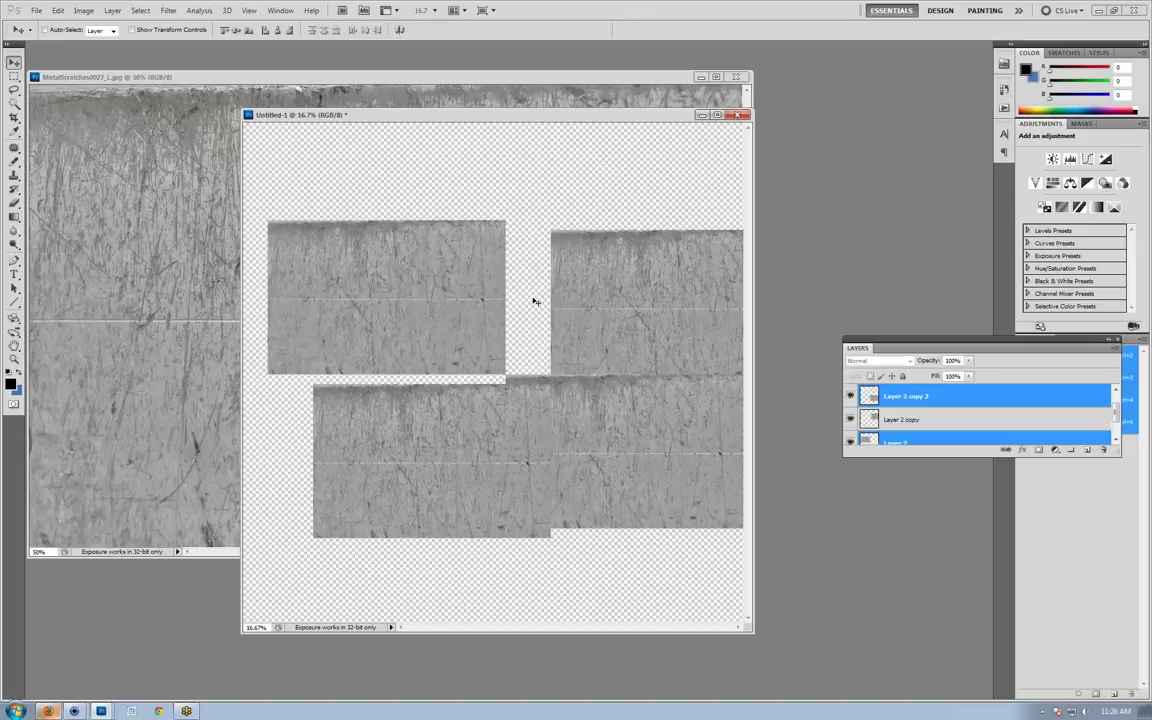
key("ctrl+z")
Select all layers and shift the tiled metal copies together slightly up and to the left on the canvas.
key("ctrl+alt+a")
mouse_move(504, 399)
left_mouse_down()
mouse_move(478, 403)
mouse_move(487, 398)
left_mouse_up()
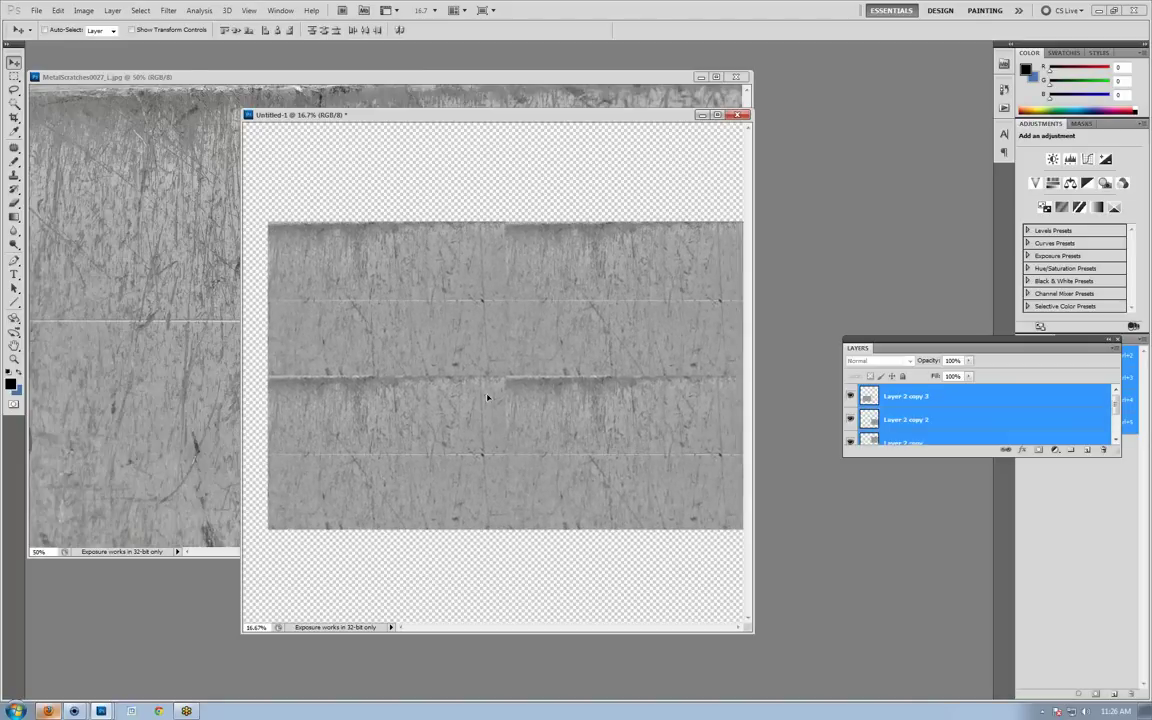
Enlarge the MetalScratches0027_L.jpg window to show the whole image and activate the Clone Stamp tool.
left_click(200, 77)
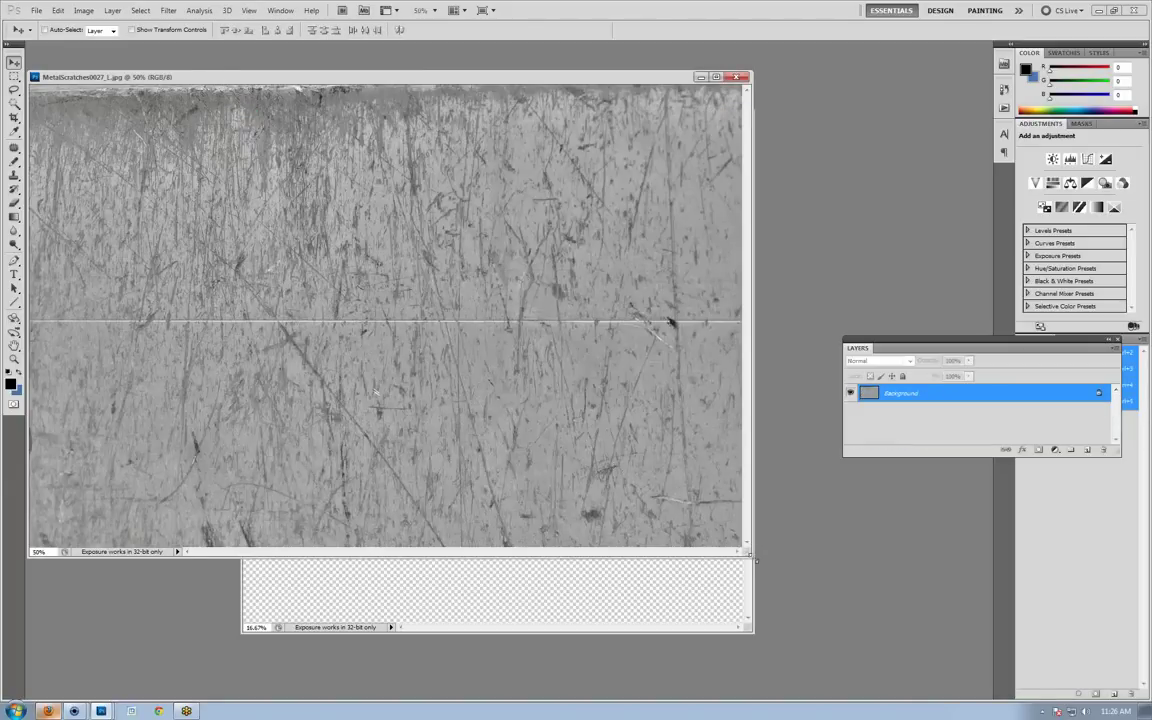
left_click_drag(749, 553, 895, 609)
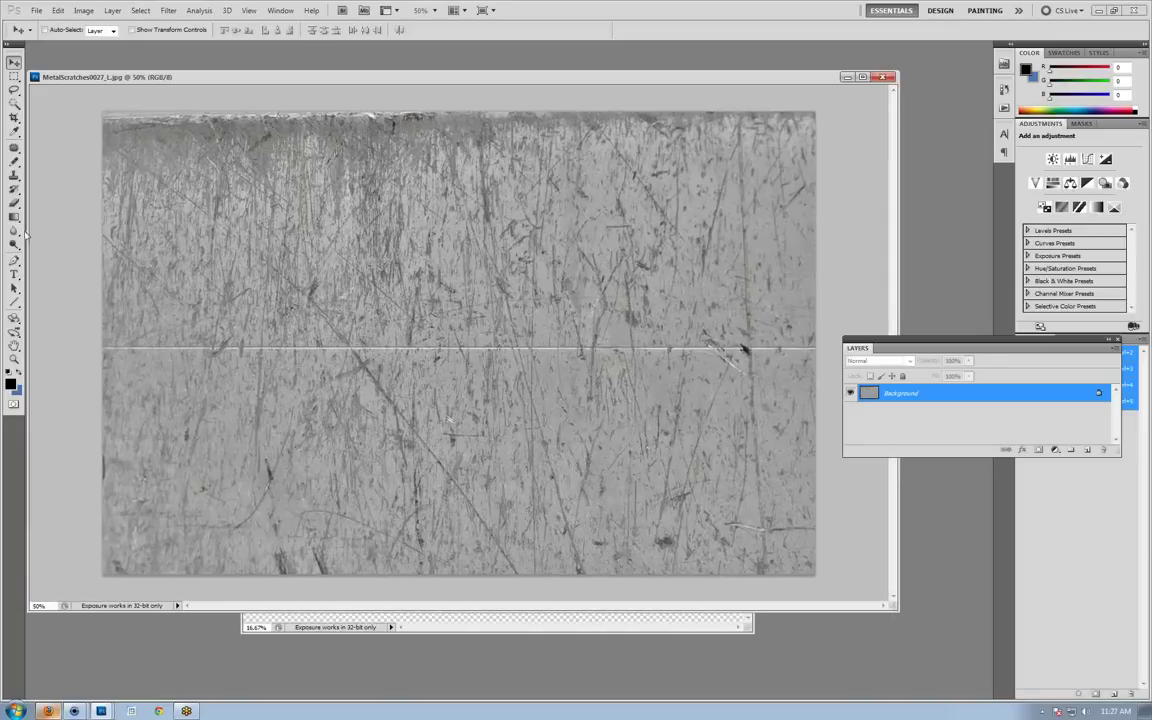
left_click(483, 626)
left_click(207, 94)
left_click(14, 174)
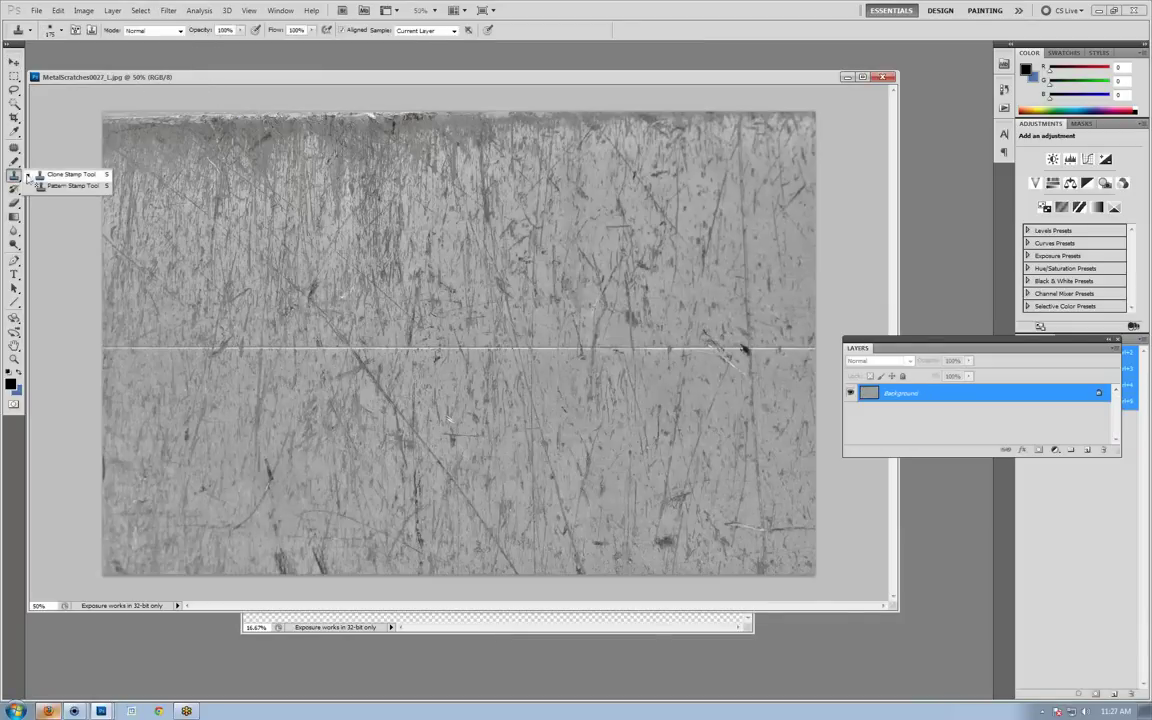
left_click(45, 160)
Offset the scratched metal image by +811 pixels horizontally and +225 pixels vertically, using Wrap Around for undefined areas.
left_click(168, 11)
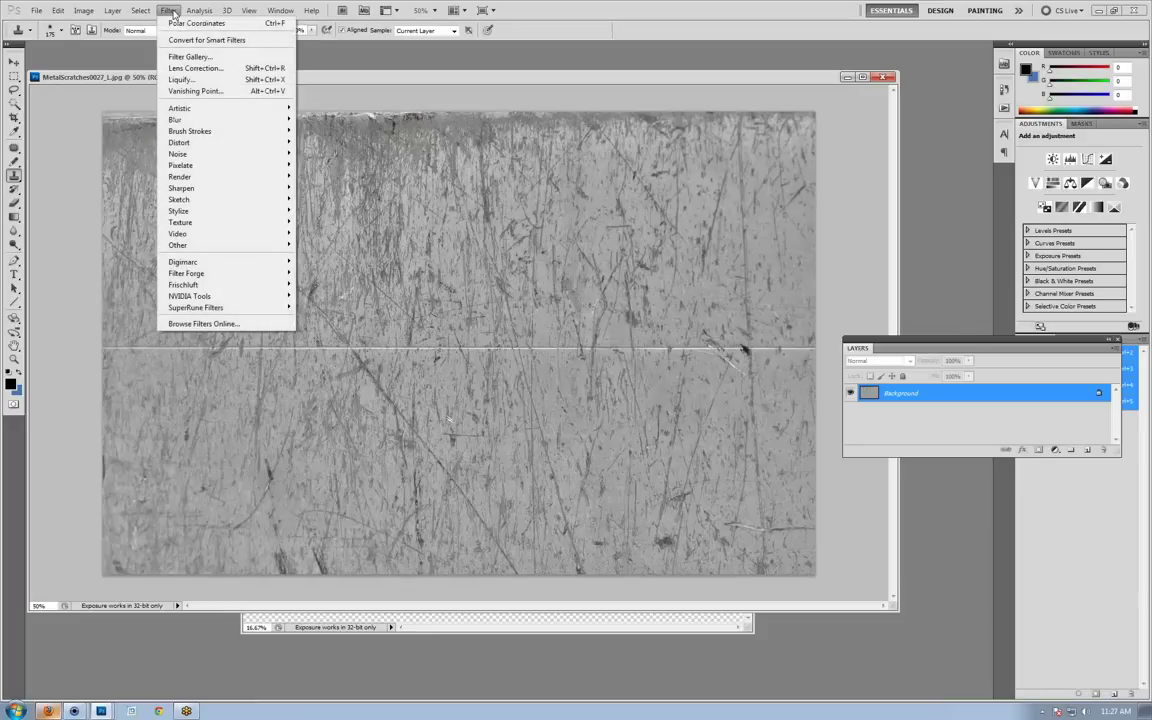
mouse_move(224, 245)
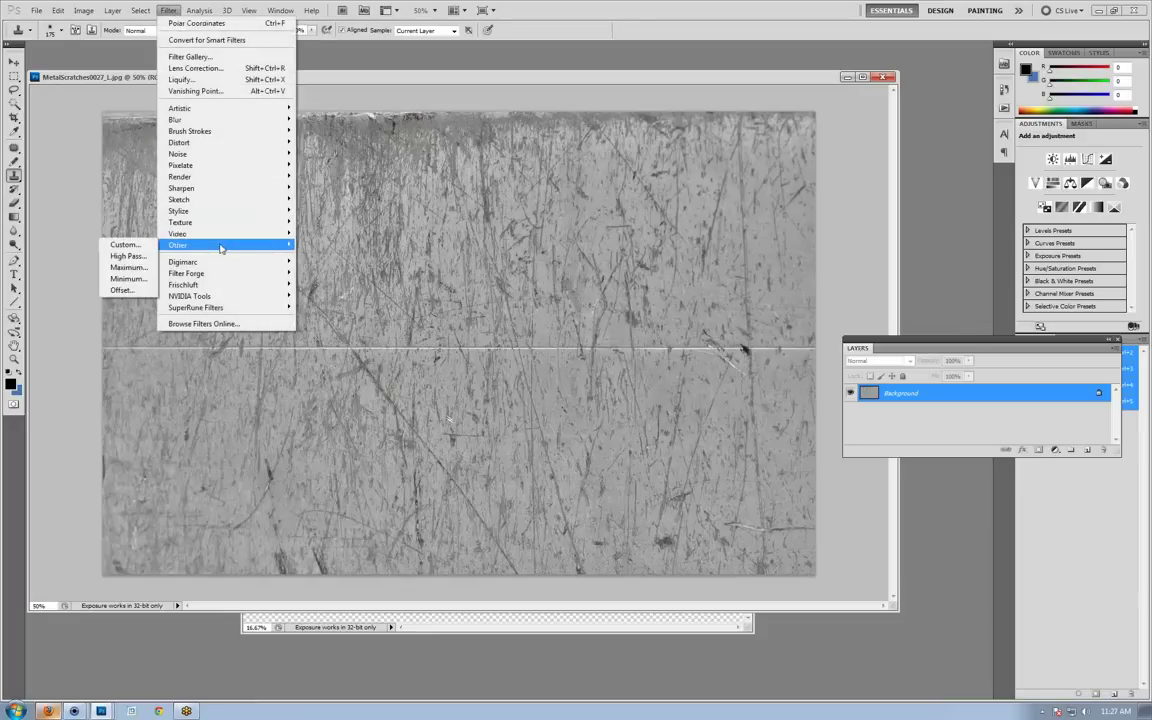
left_click(138, 292)
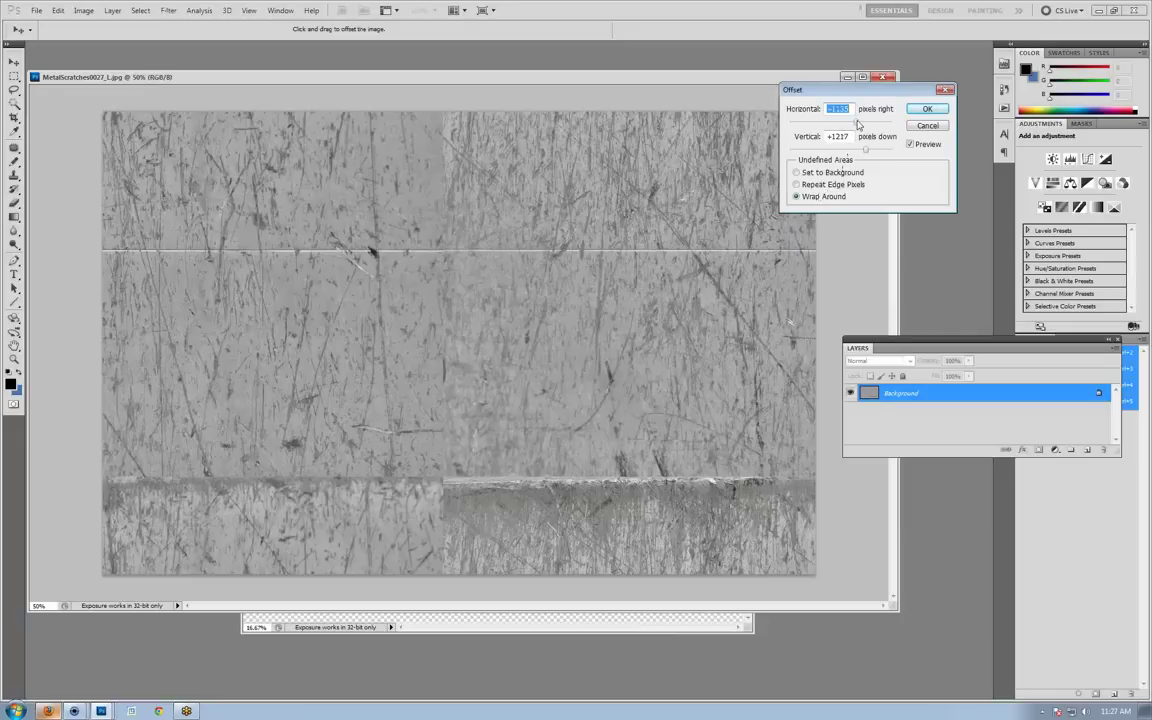
left_click_drag(857, 123, 853, 149)
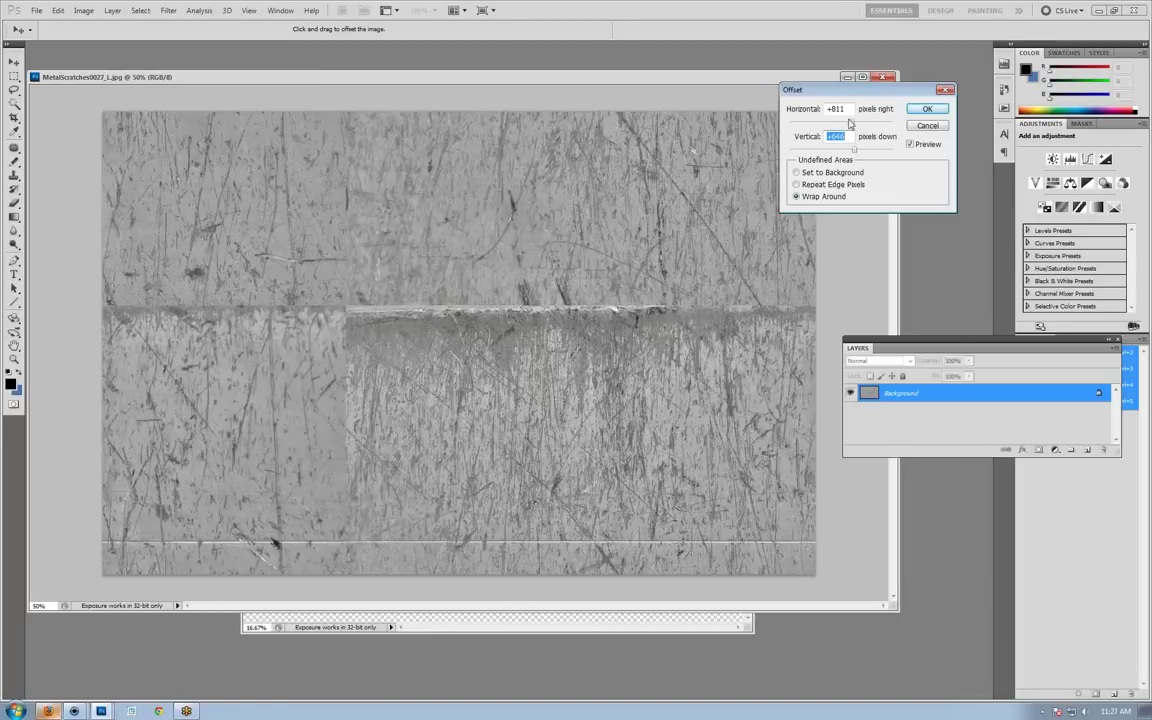
left_click_drag(852, 122, 844, 123)
type("-811")
key("Tab")
left_click_drag(844, 151, 847, 152)
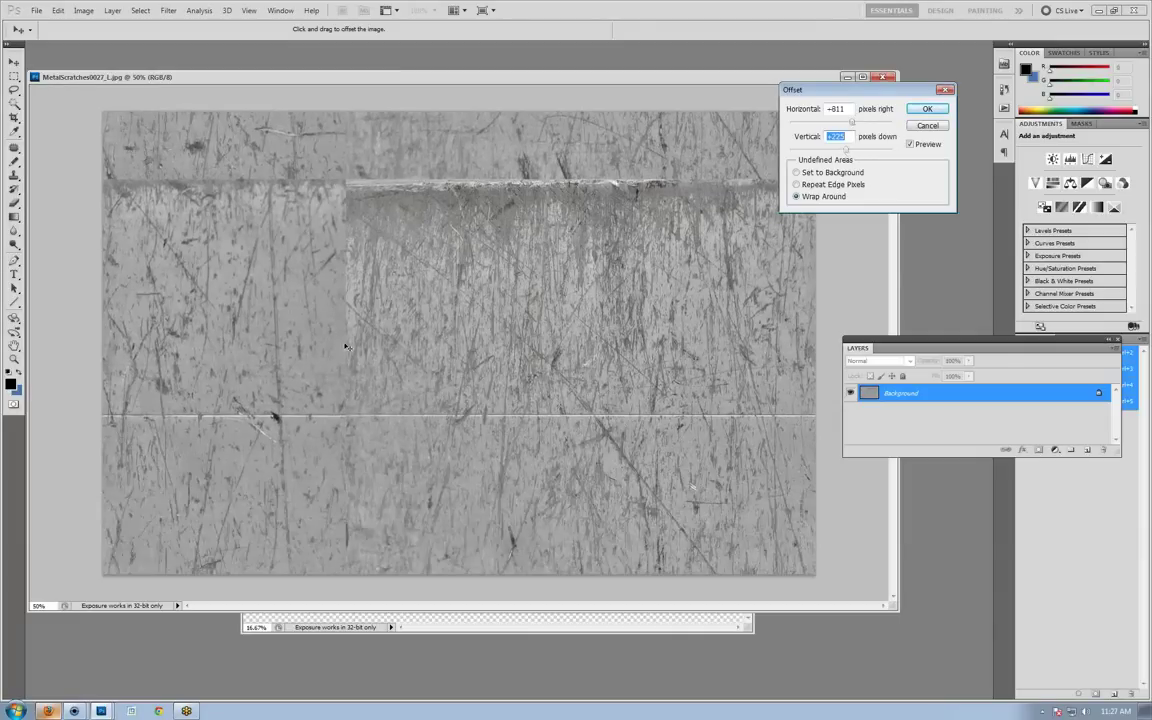
left_click(928, 109)
key("s")
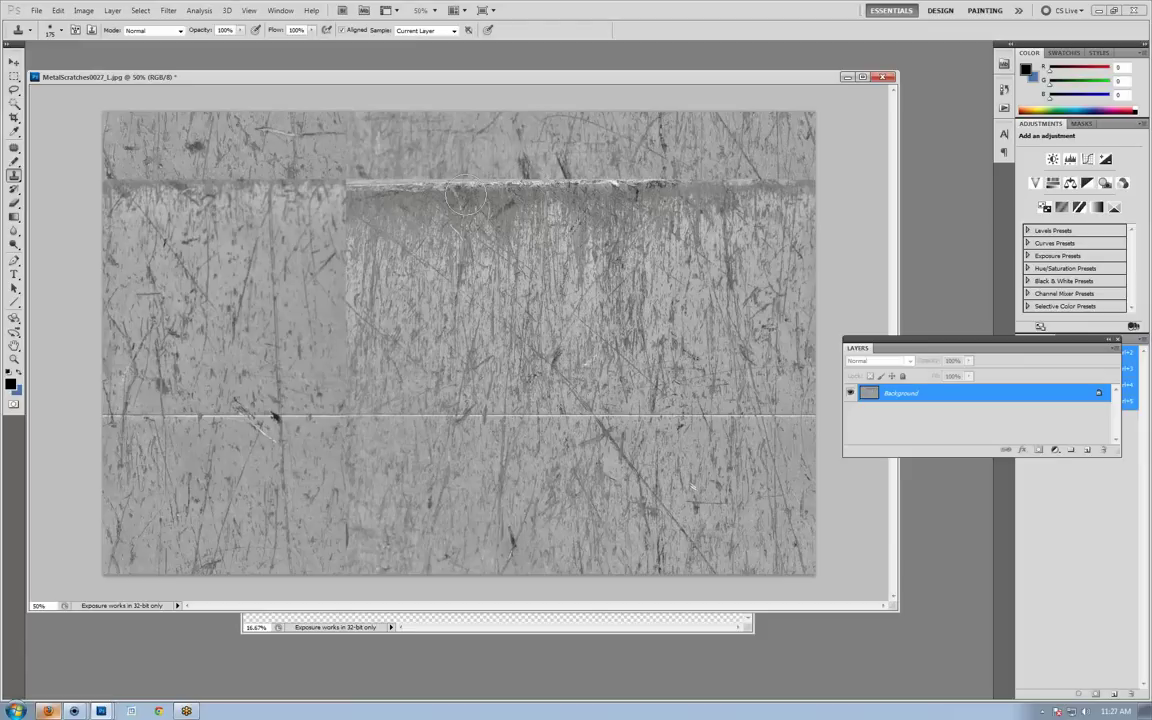
Clone clean scratched metal over the dark upper seam, from the image's left edge to about the middle of its width.
right_click(14, 172)
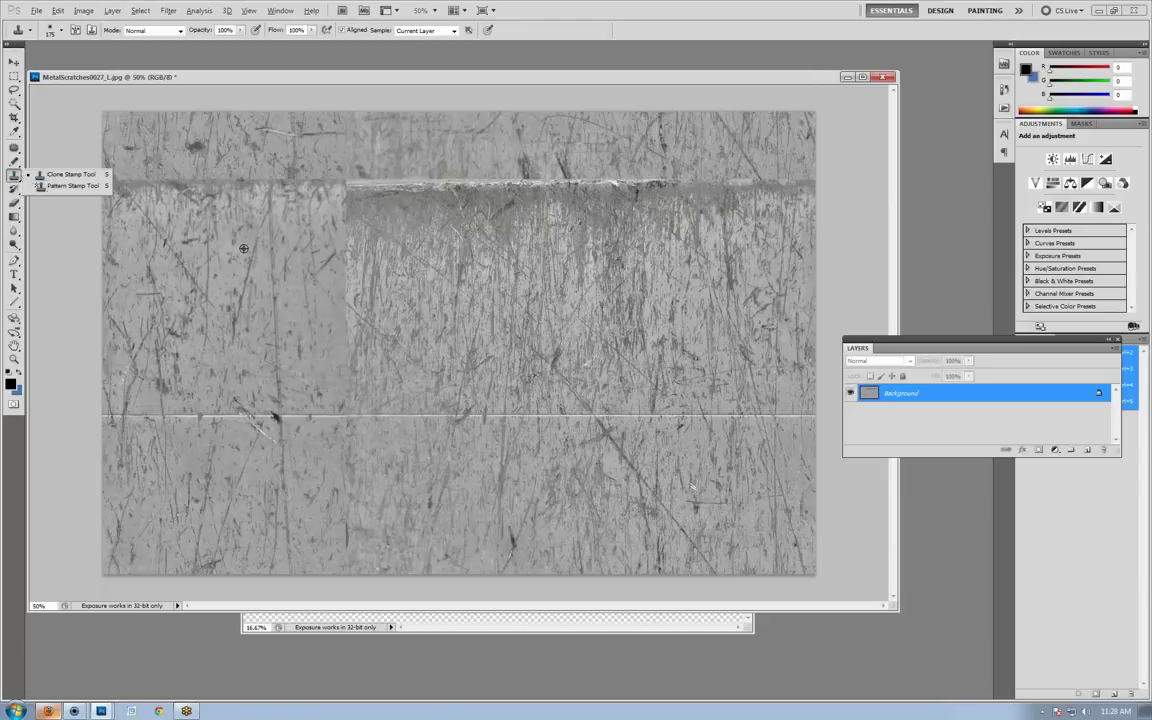
left_click(179, 258, "alt")
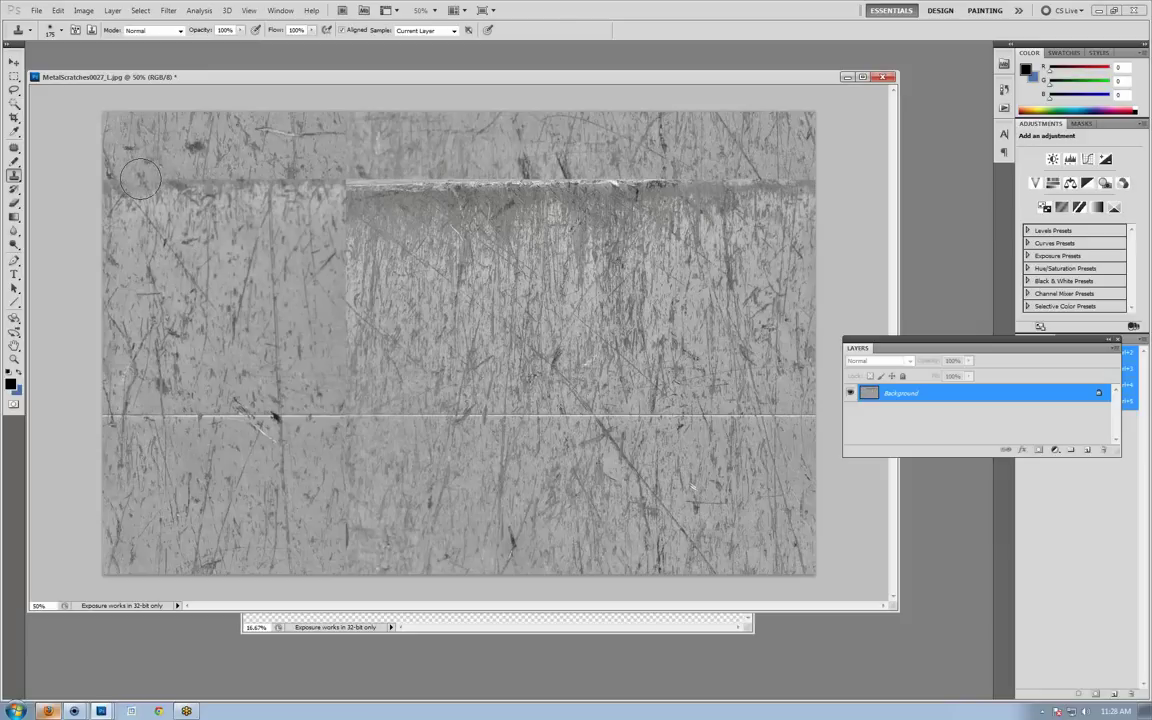
left_click_drag(109, 180, 254, 164)
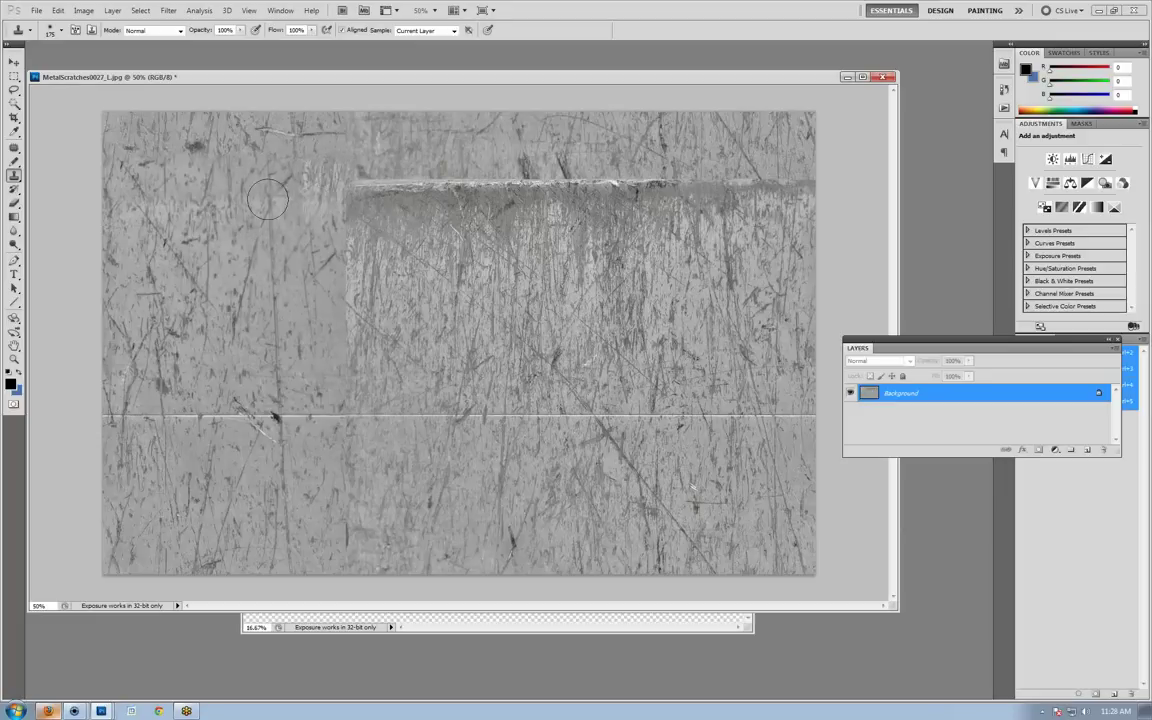
left_click(267, 287, "alt")
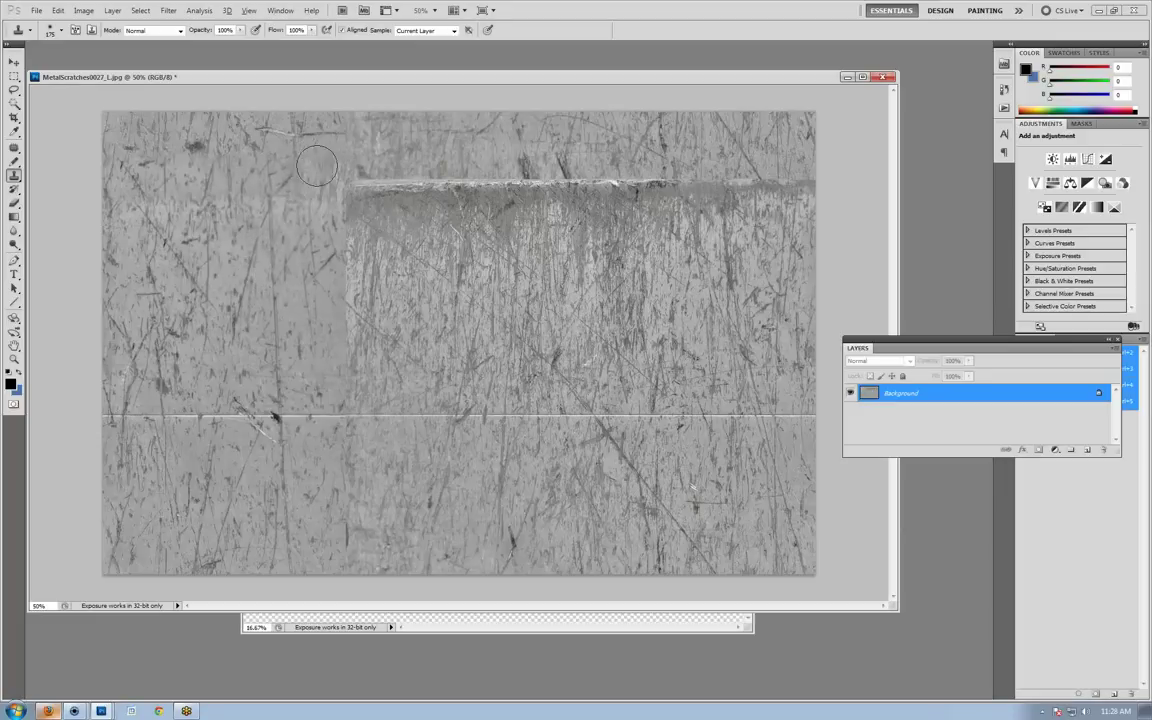
mouse_move(285, 152)
left_mouse_down()
mouse_move(343, 180)
mouse_move(331, 196)
mouse_move(325, 172)
mouse_move(503, 190)
left_mouse_up()
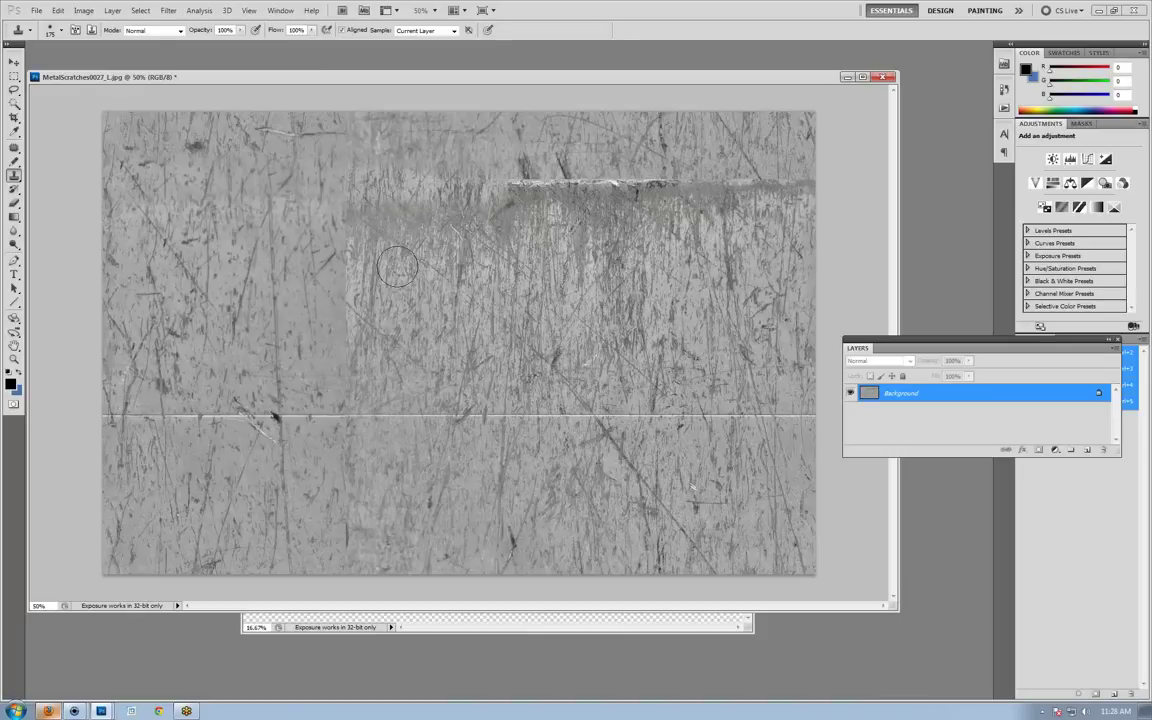
mouse_move(309, 194)
left_mouse_down()
mouse_move(312, 217)
mouse_move(345, 238)
left_mouse_up()
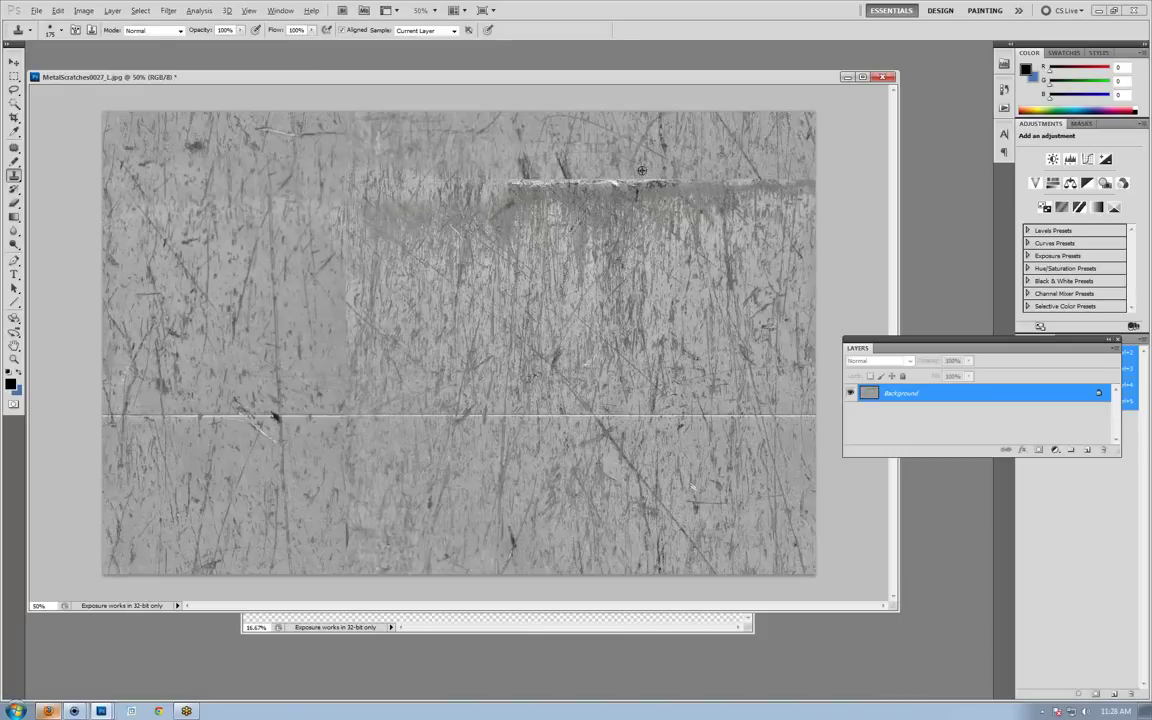
Clone nearby scratched metal over the thin white horizontal line across the full width of the image's lower half.
left_click(611, 471, "alt")
left_click_drag(550, 420, 815, 407)
left_click(618, 492, "alt")
mouse_move(573, 436)
left_mouse_down()
mouse_move(411, 411)
mouse_move(348, 424)
mouse_move(309, 413)
mouse_move(160, 419)
left_mouse_up()
left_click(673, 269, "alt")
left_click(547, 300, "alt")
left_click(162, 281, "alt")
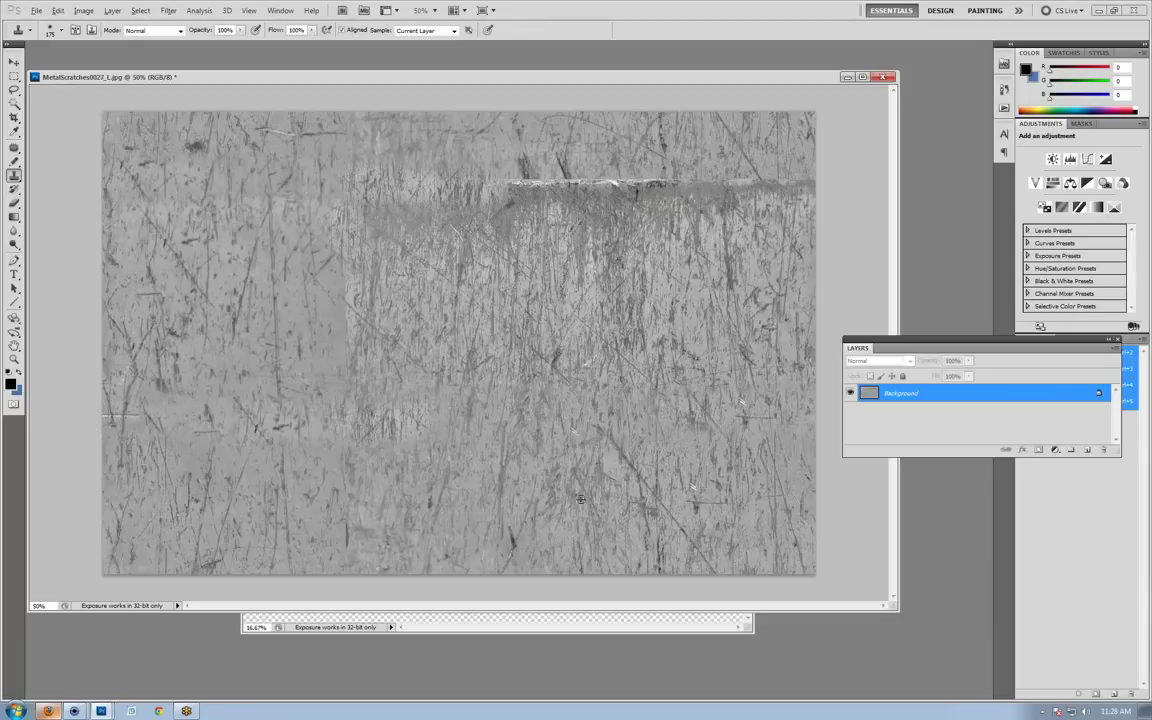
mouse_move(138, 413)
left_mouse_down()
mouse_move(113, 411)
mouse_move(140, 416)
left_mouse_up()
Clone away the rest of the upper seam toward the right edge and blend the dark band beneath it.
left_click(510, 285, "alt")
left_click_drag(516, 177, 630, 180)
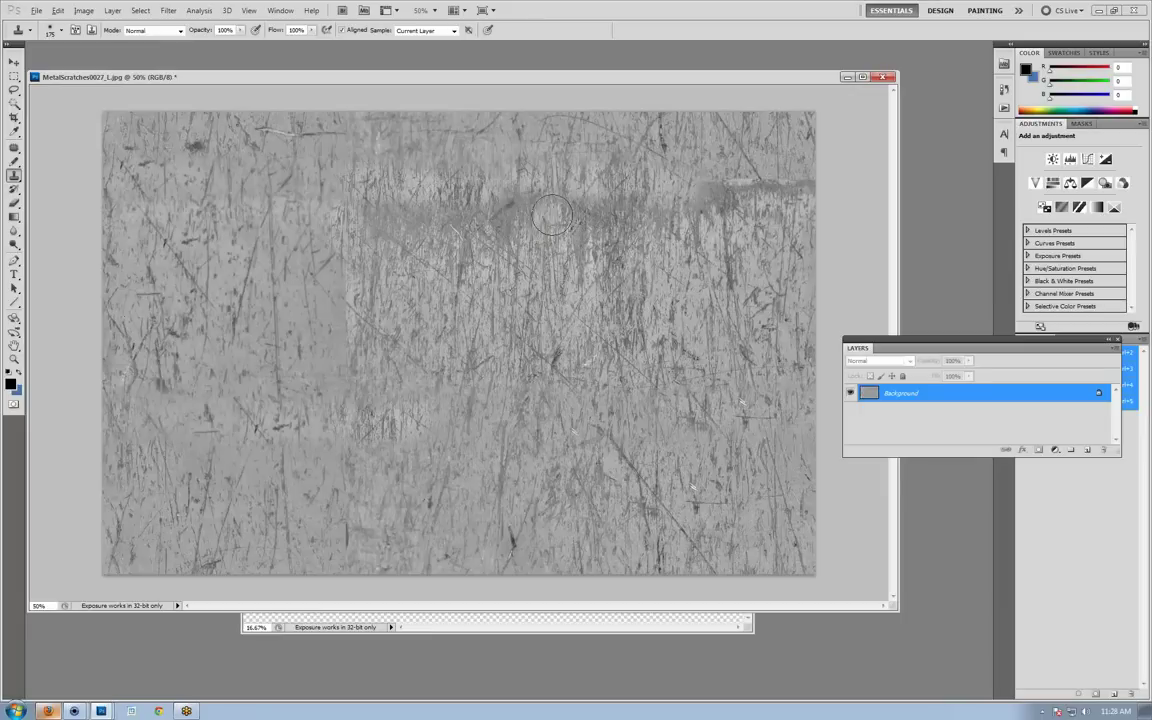
left_click_drag(469, 217, 318, 212)
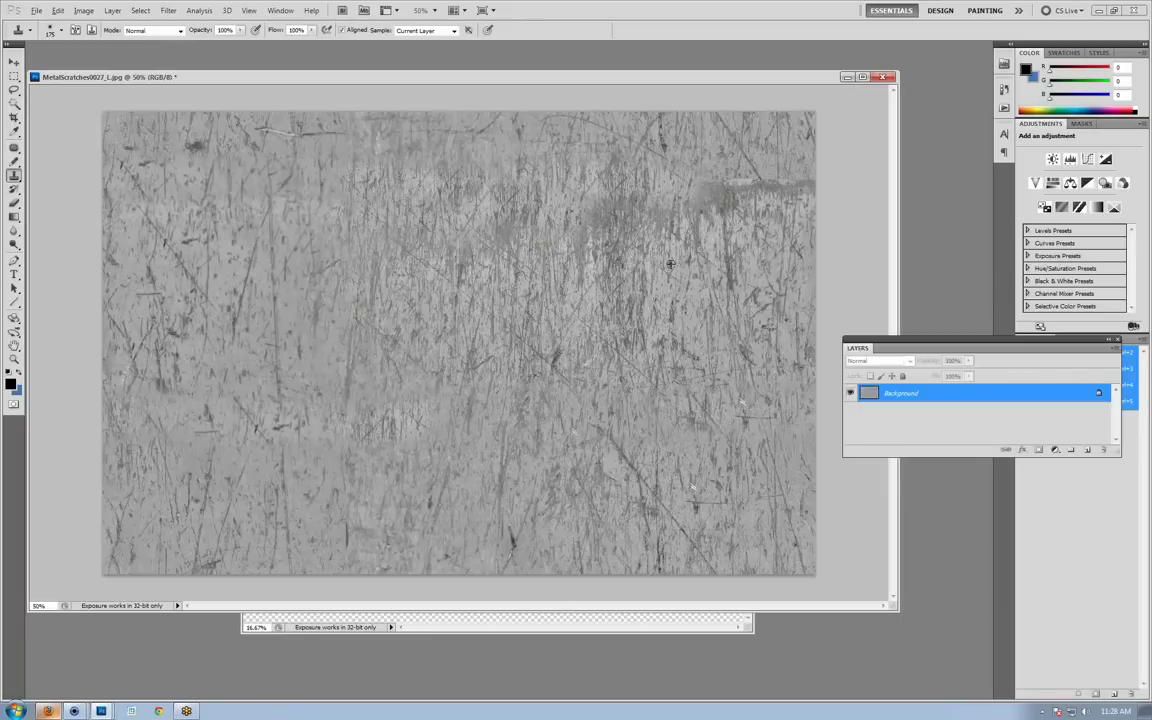
left_click_drag(739, 180, 778, 182)
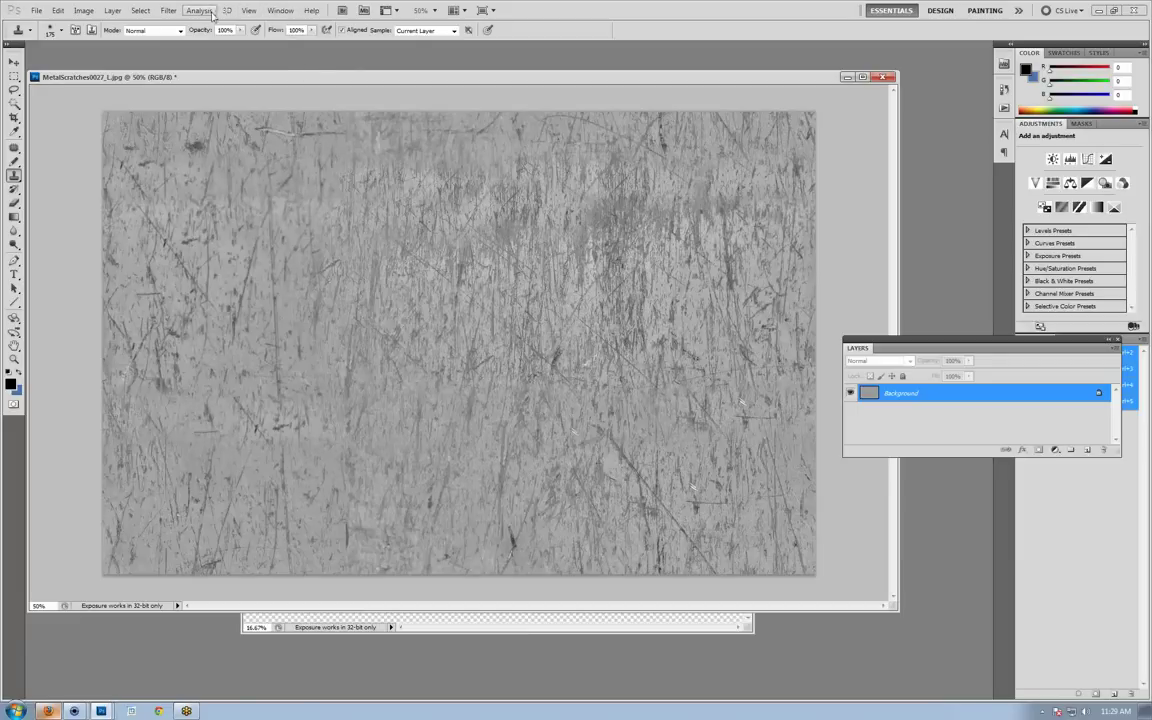
Offset the repaired image by +811 pixels horizontally and +225 pixels vertically with Wrap Around, and apply the same offset once more.
left_click(146, 15)
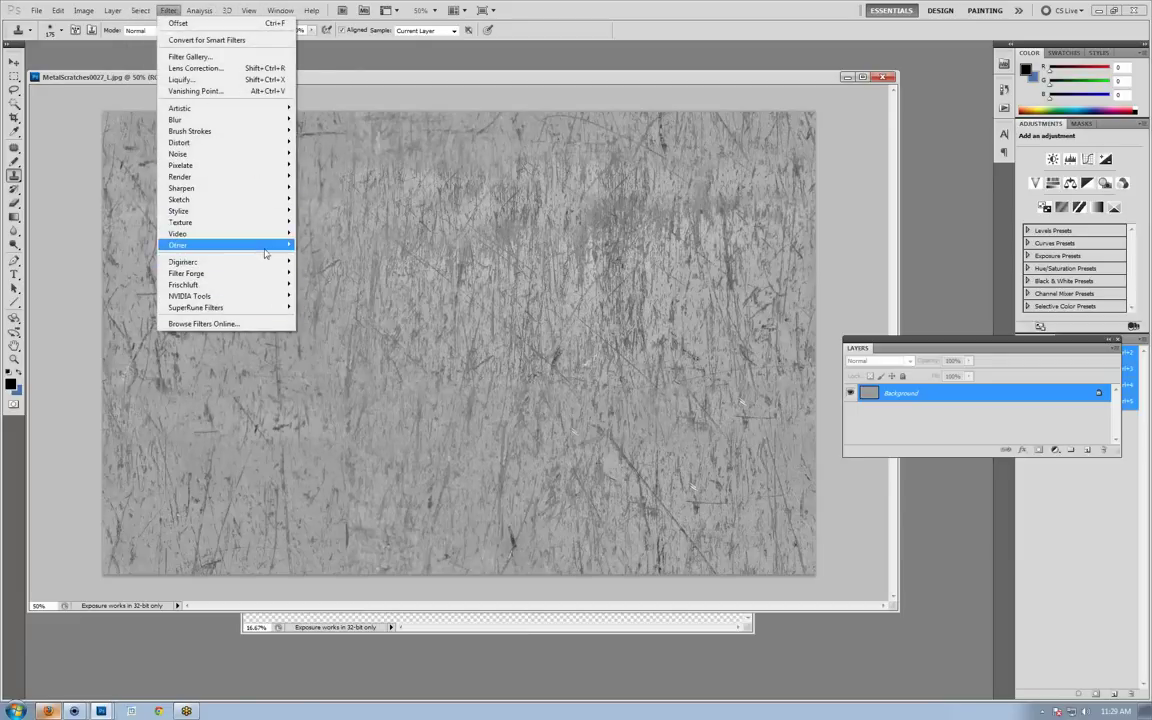
mouse_move(193, 248)
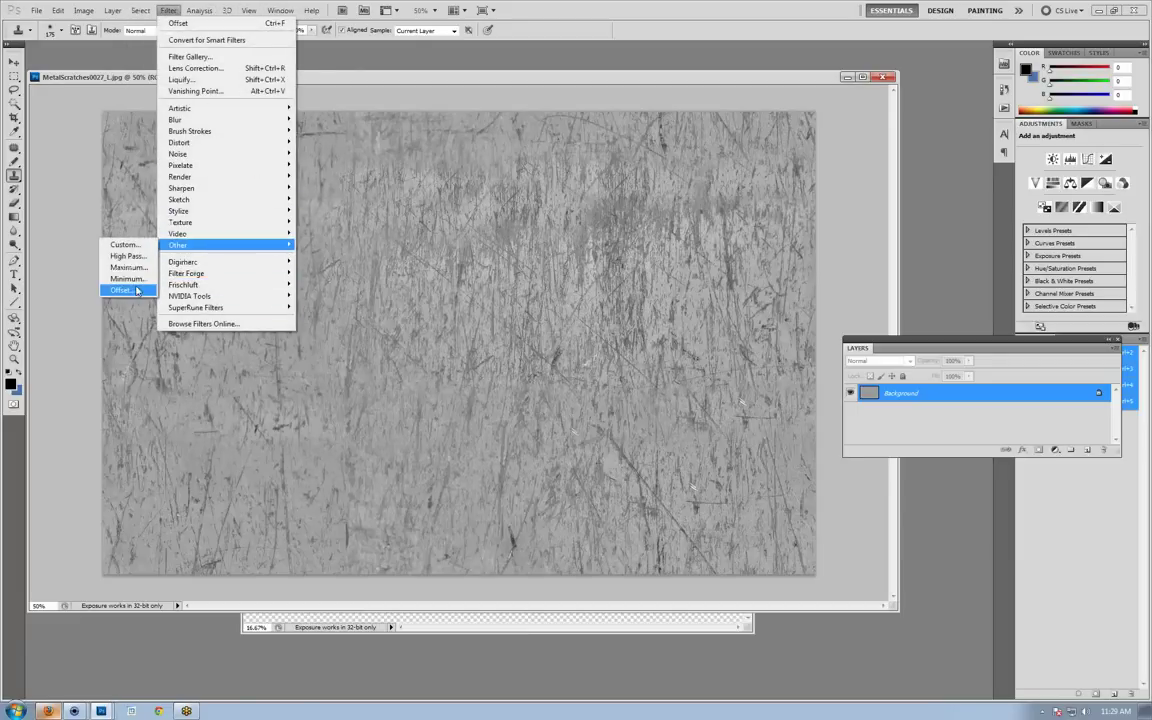
left_click(134, 293)
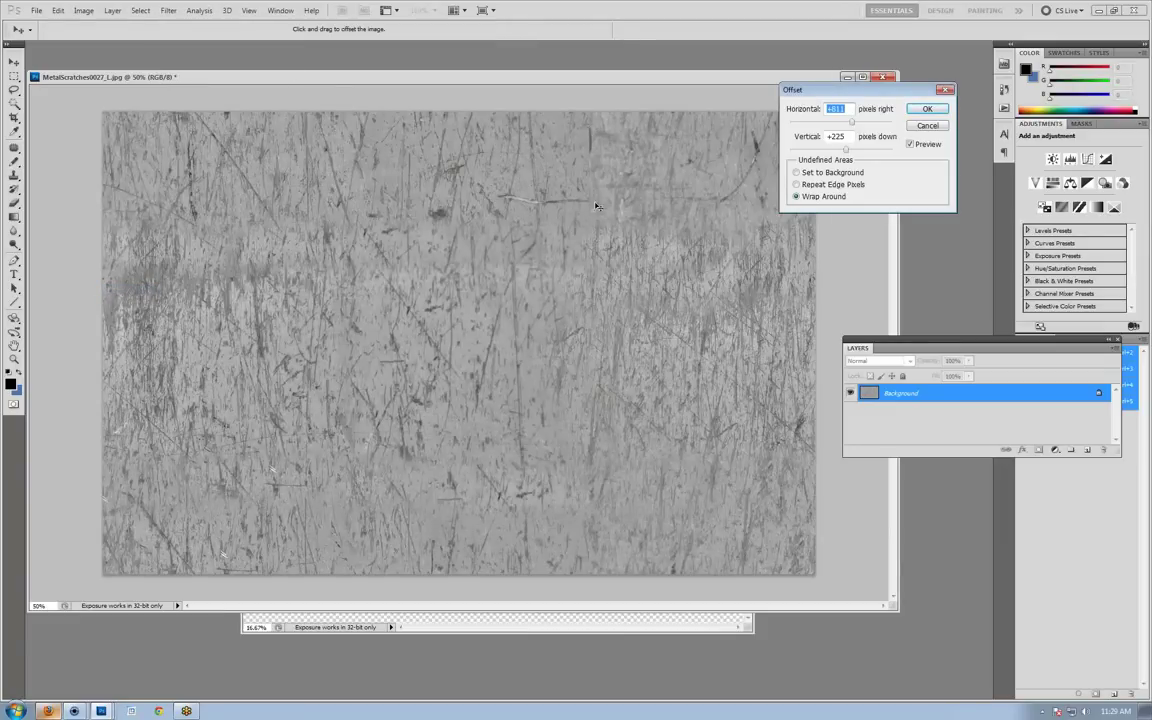
left_click(927, 108)
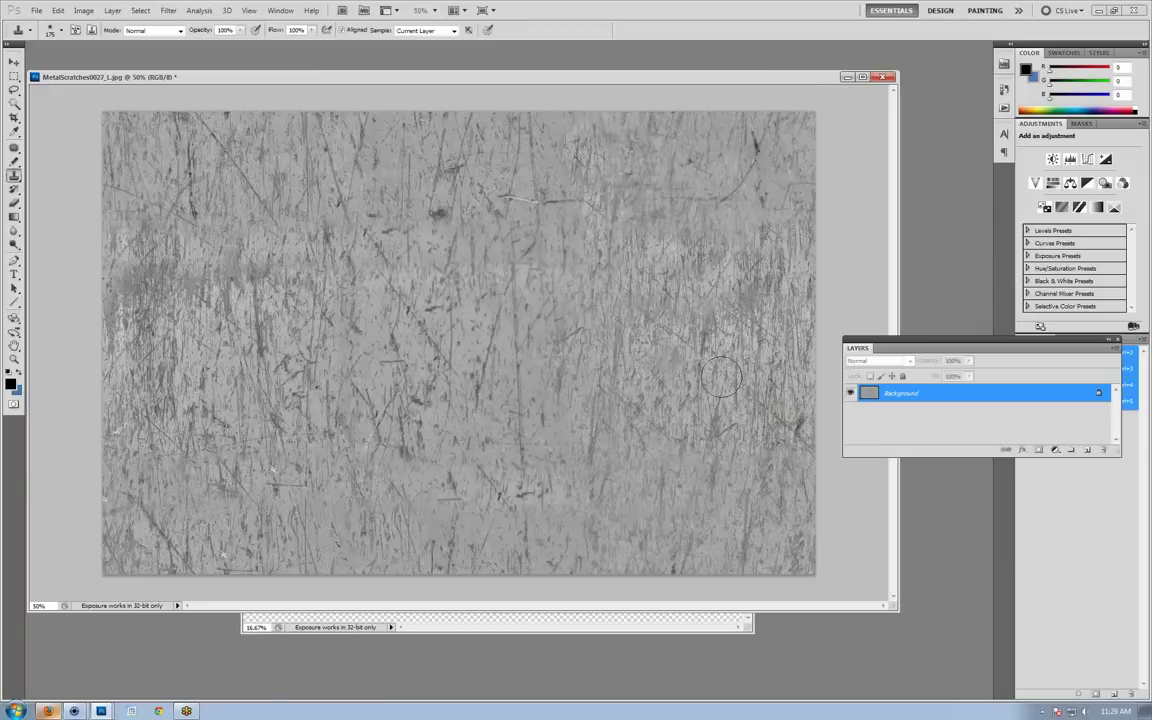
left_click(168, 10)
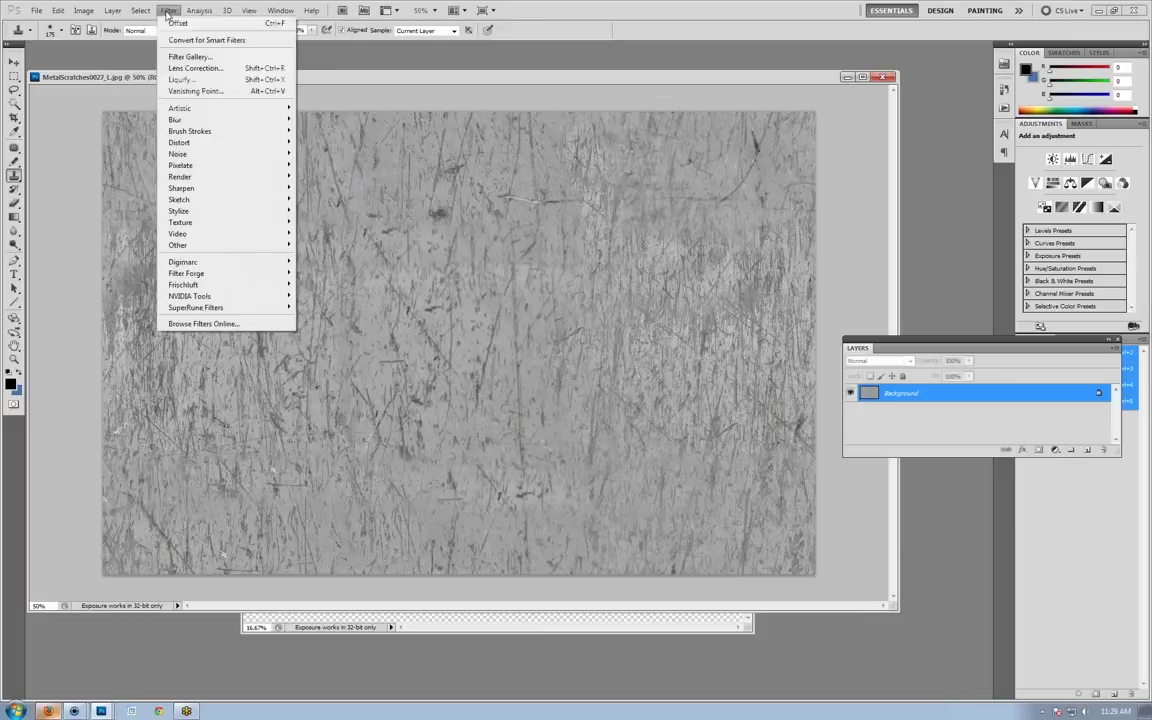
left_click(195, 22)
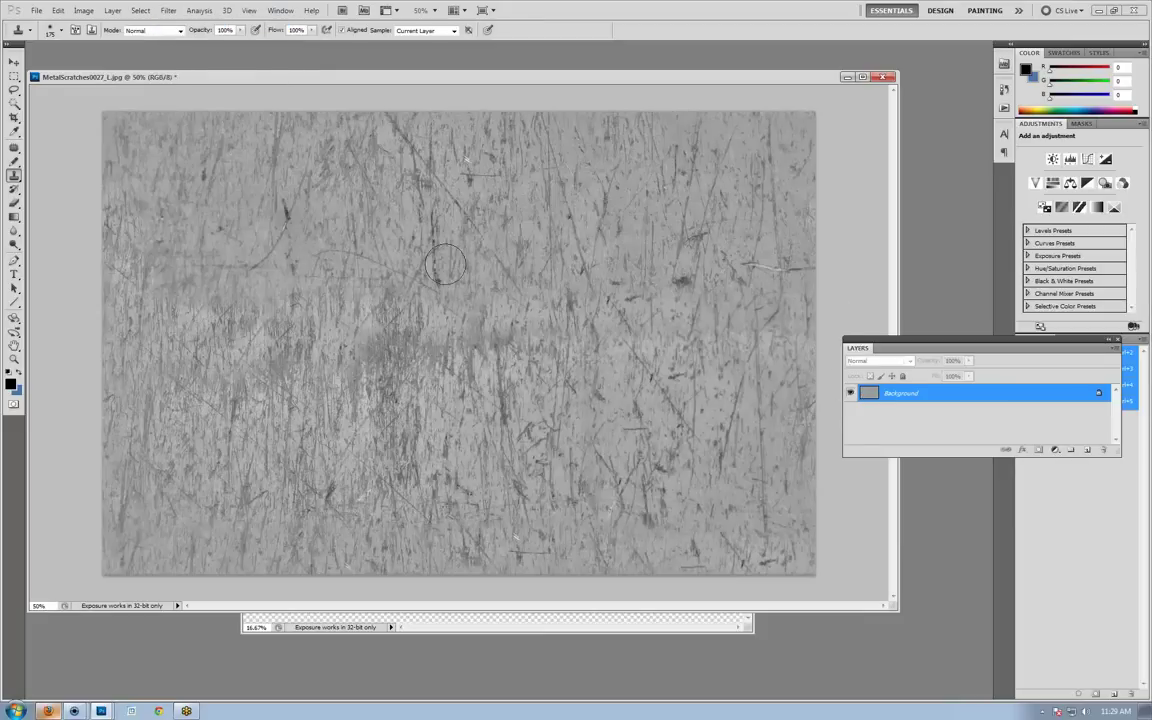
Copy the repaired metal image into the Untitled-1 document as a new layer and place it over the bottom of the old tile grid.
key("v")
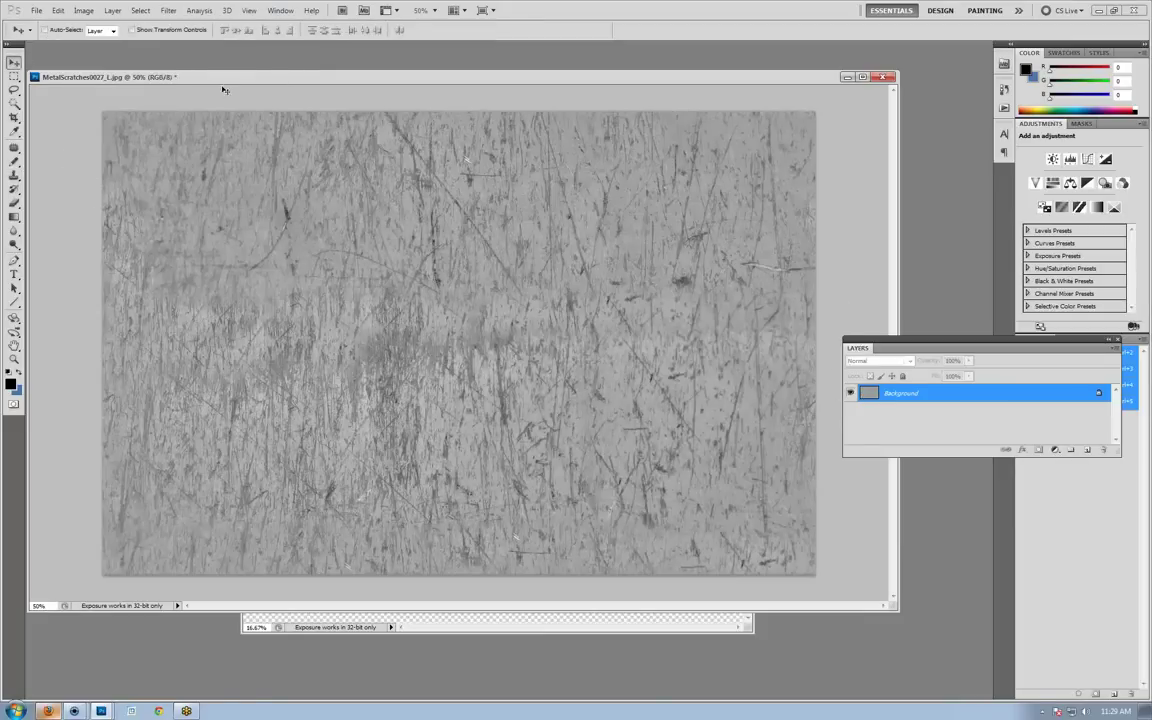
left_click_drag(174, 77, 607, 285)
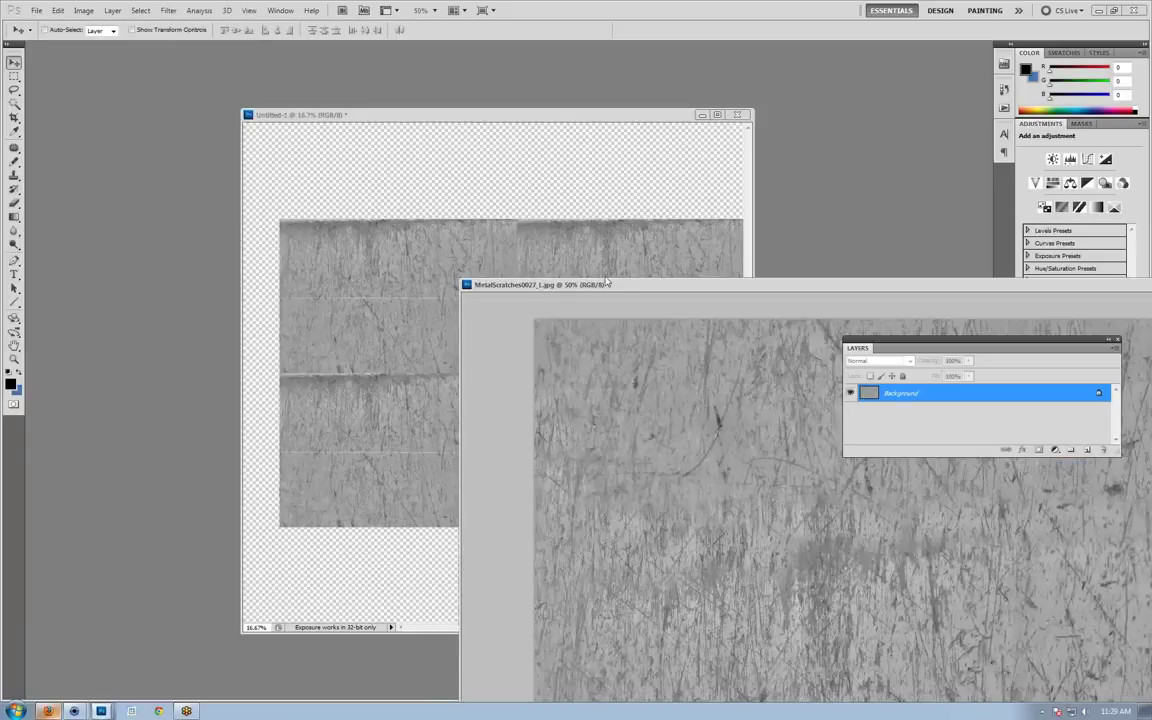
left_click_drag(553, 118, 373, 113)
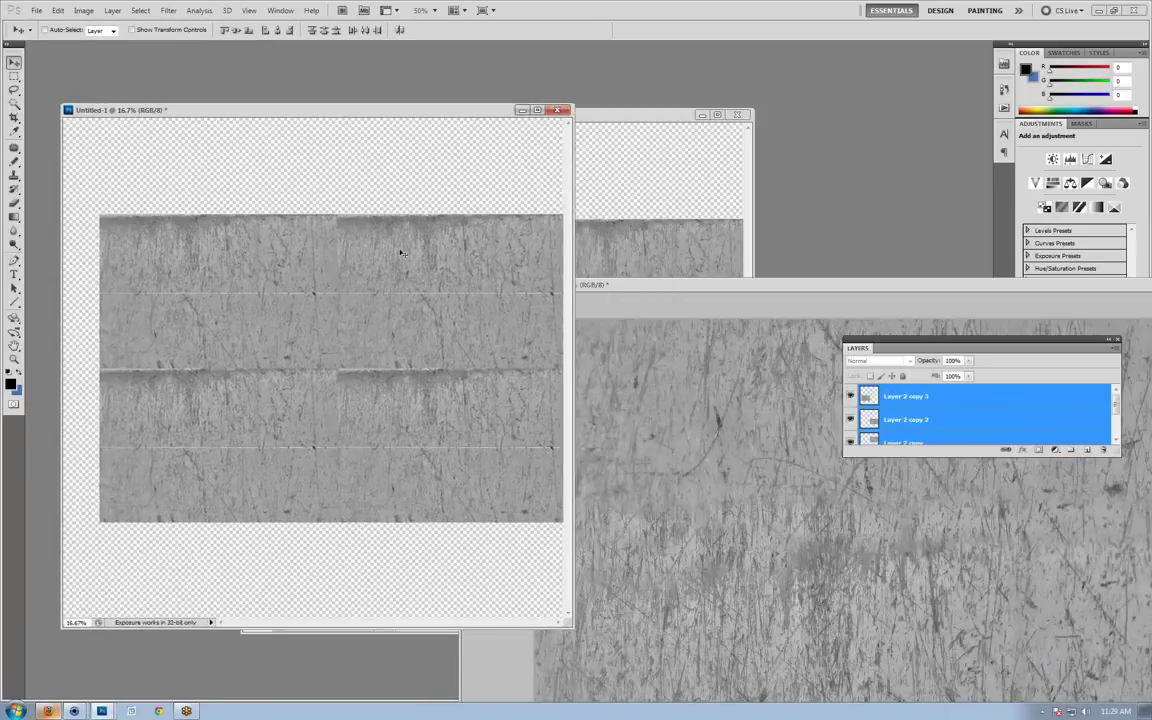
left_click(257, 440, "ctrl")
left_click(250, 300, "ctrl")
left_click(340, 259, "ctrl")
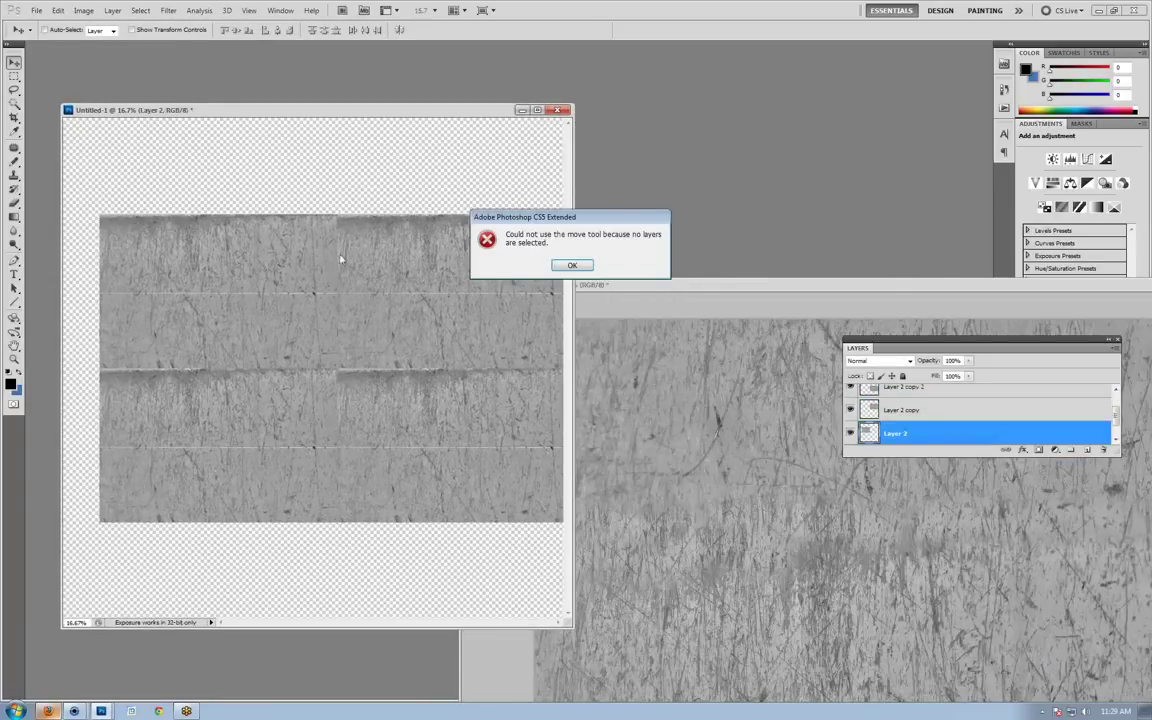
left_click(558, 266)
left_click_drag(660, 370, 257, 318)
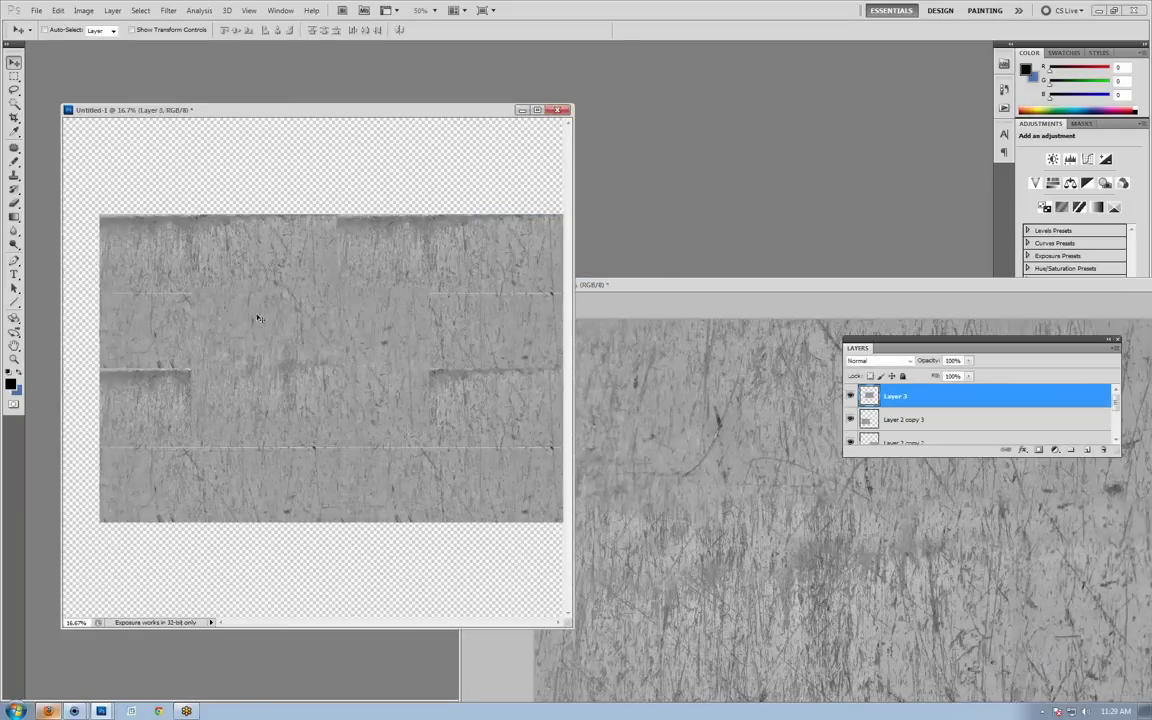
left_click_drag(317, 377, 371, 529)
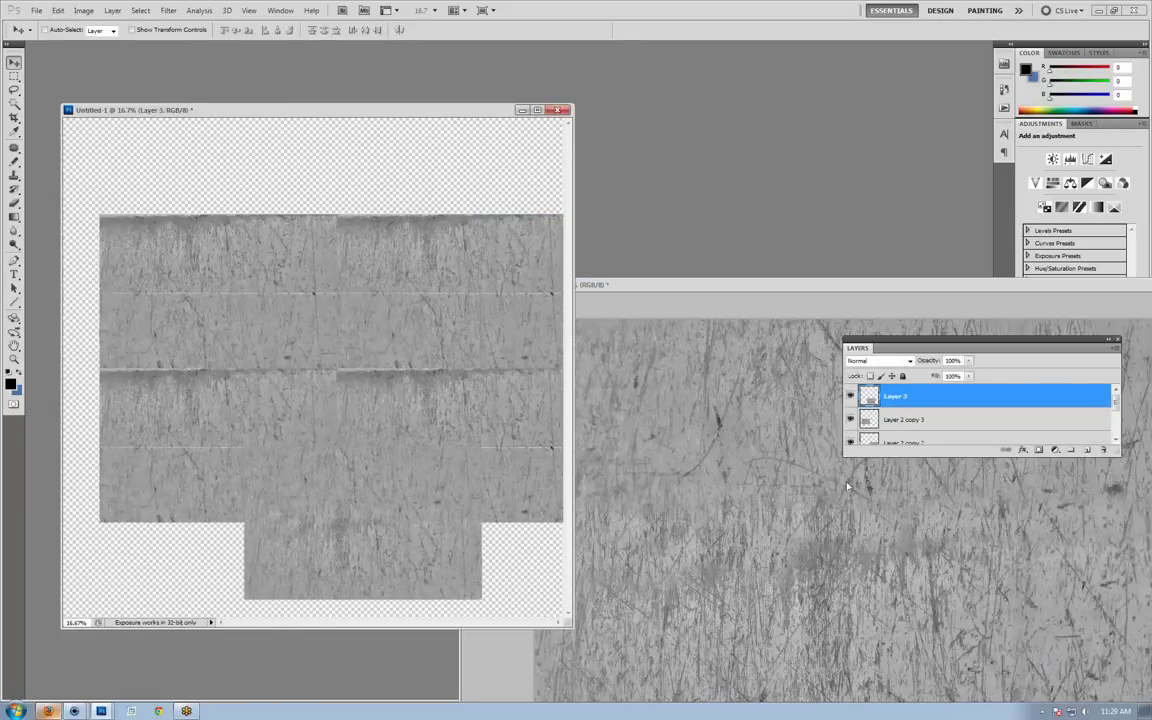
Hide Layer 2 and its copies, arrange the repaired tile as a two-by-two grid, and toggle layer visibility to compare it with the old grid.
left_click_drag(850, 419, 876, 605)
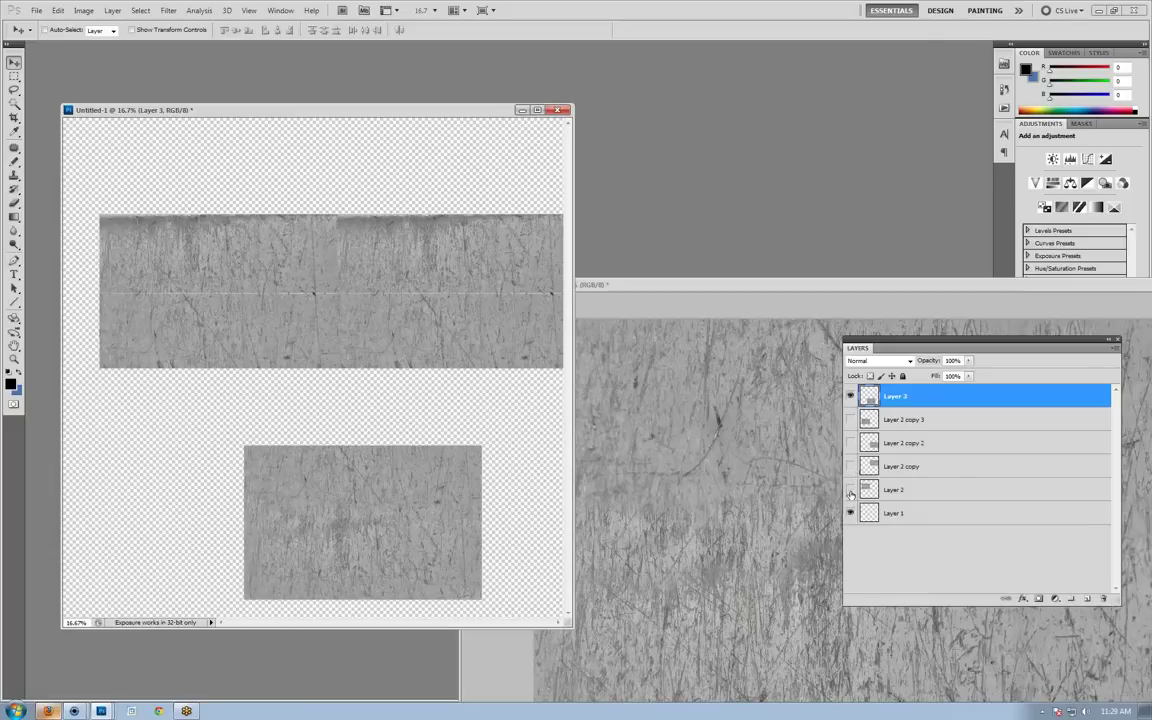
left_click(850, 490)
left_click_drag(416, 505, 277, 412)
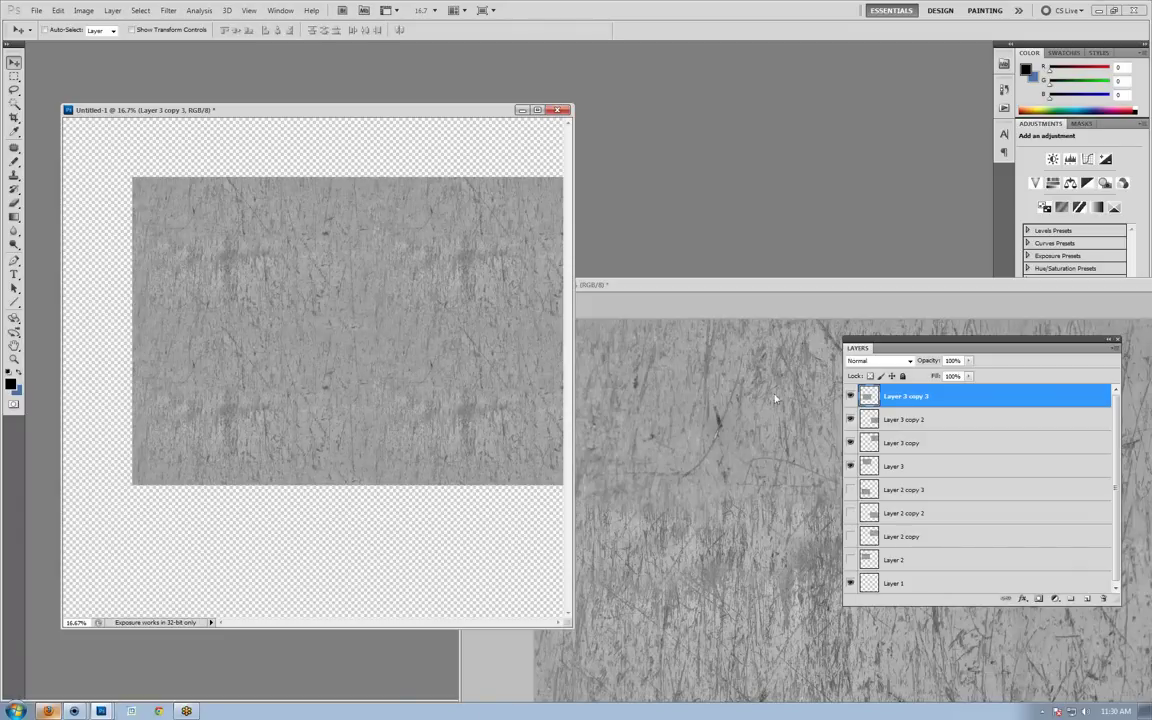
left_click_drag(850, 397, 850, 566)
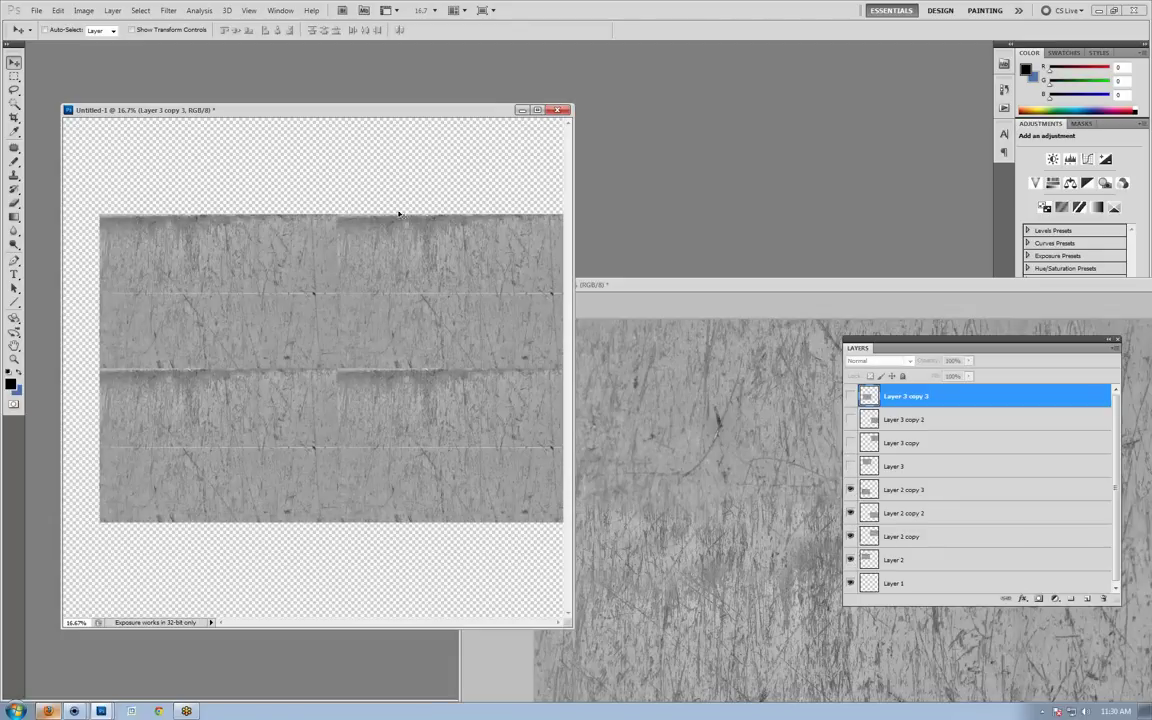
Bring the MetalScratches0027_L.jpg window back in front and duplicate its Background layer.
left_click_drag(660, 286, 244, 125)
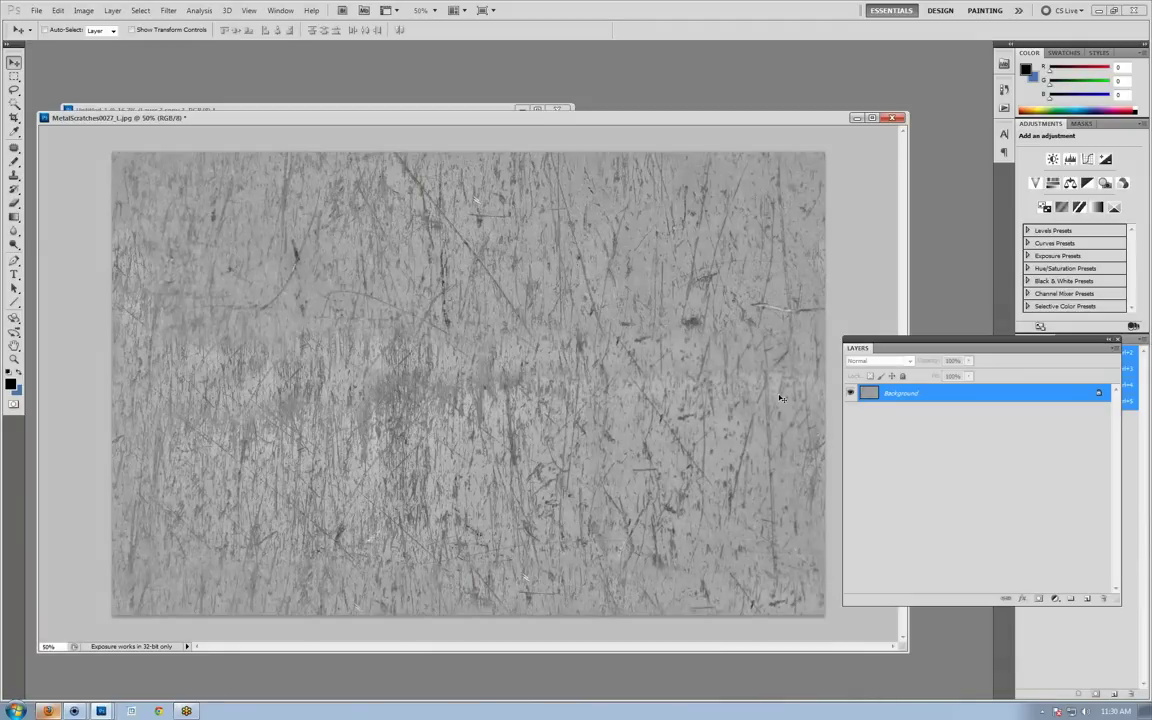
left_click_drag(930, 352, 786, 348)
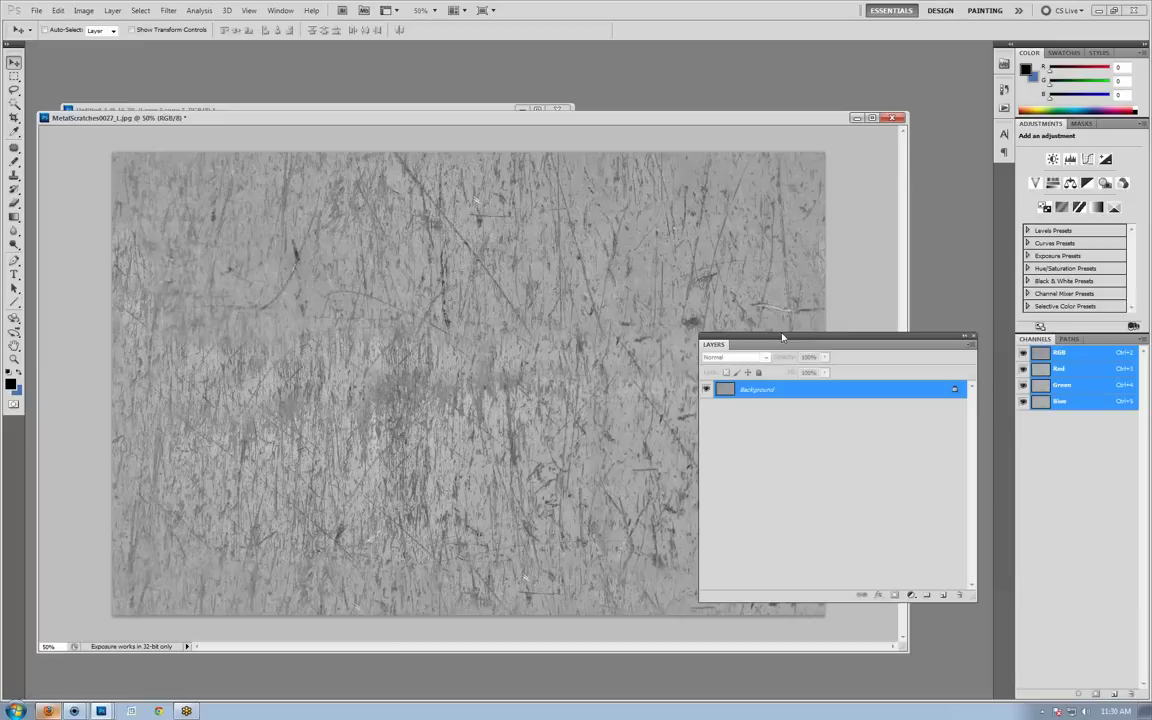
left_click(79, 12)
left_click(752, 394)
left_click_drag(818, 393, 943, 595)
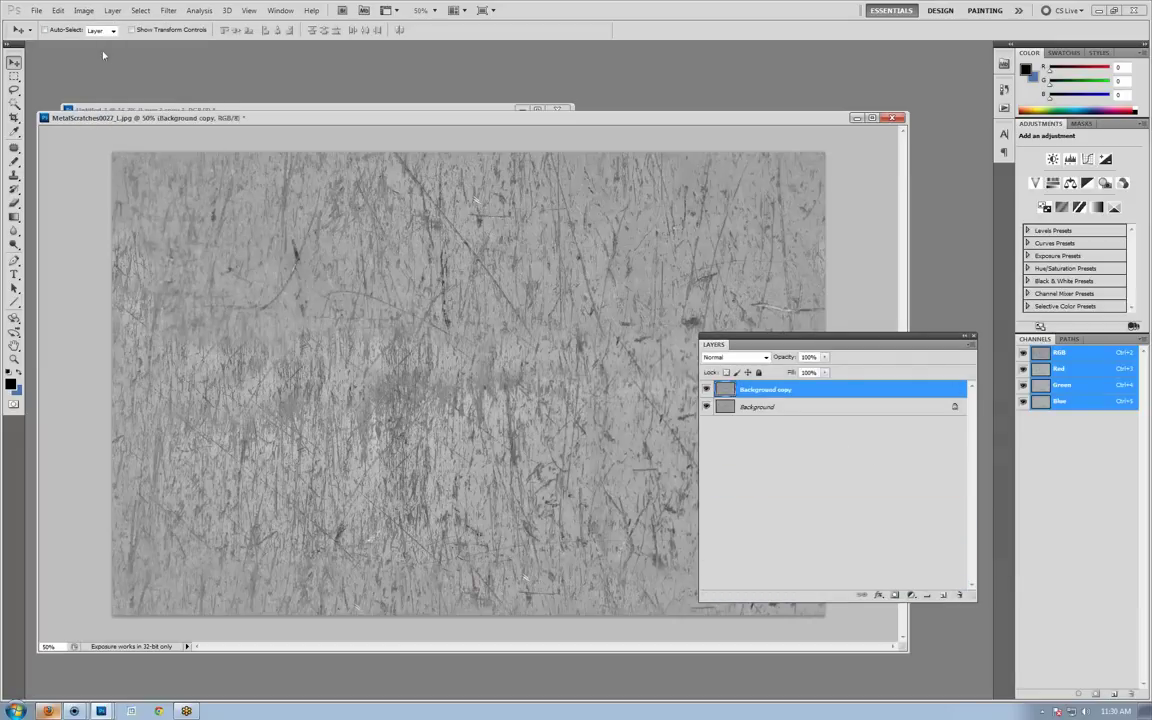
Desaturate the Background copy layer.
left_click(83, 10)
mouse_move(110, 40)
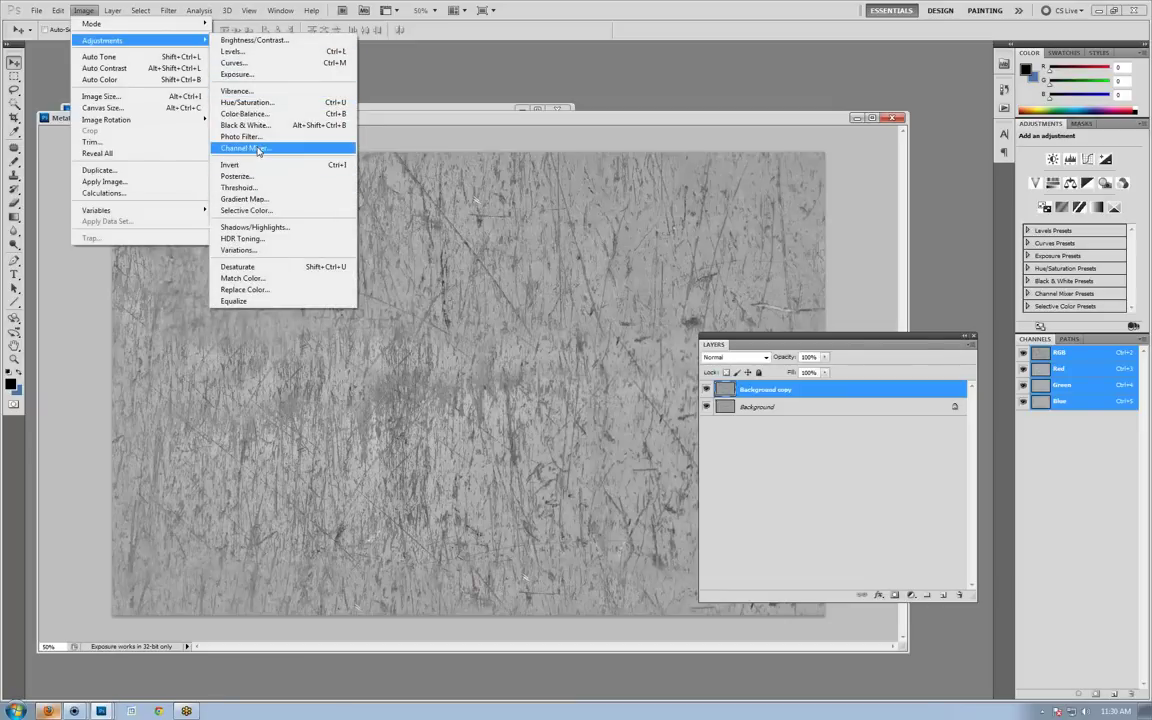
left_click(266, 267)
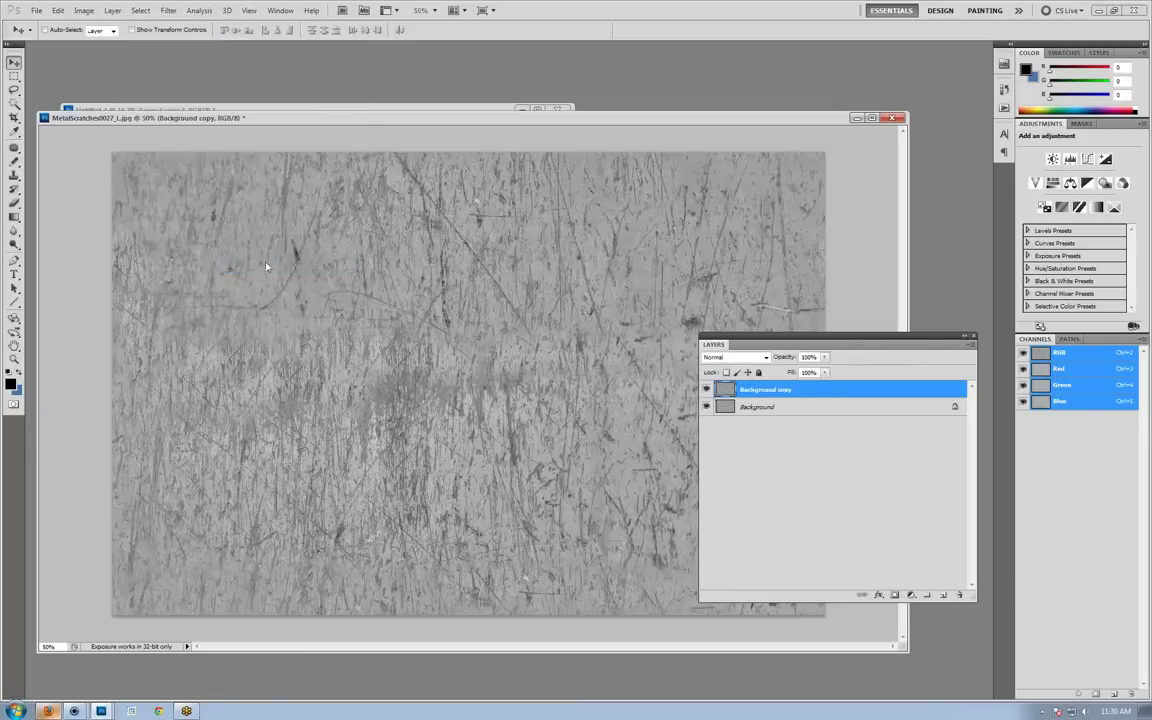
Open Color Range for the Background copy layer and sample a dark scratch in the image as the selection colour.
left_click(140, 10)
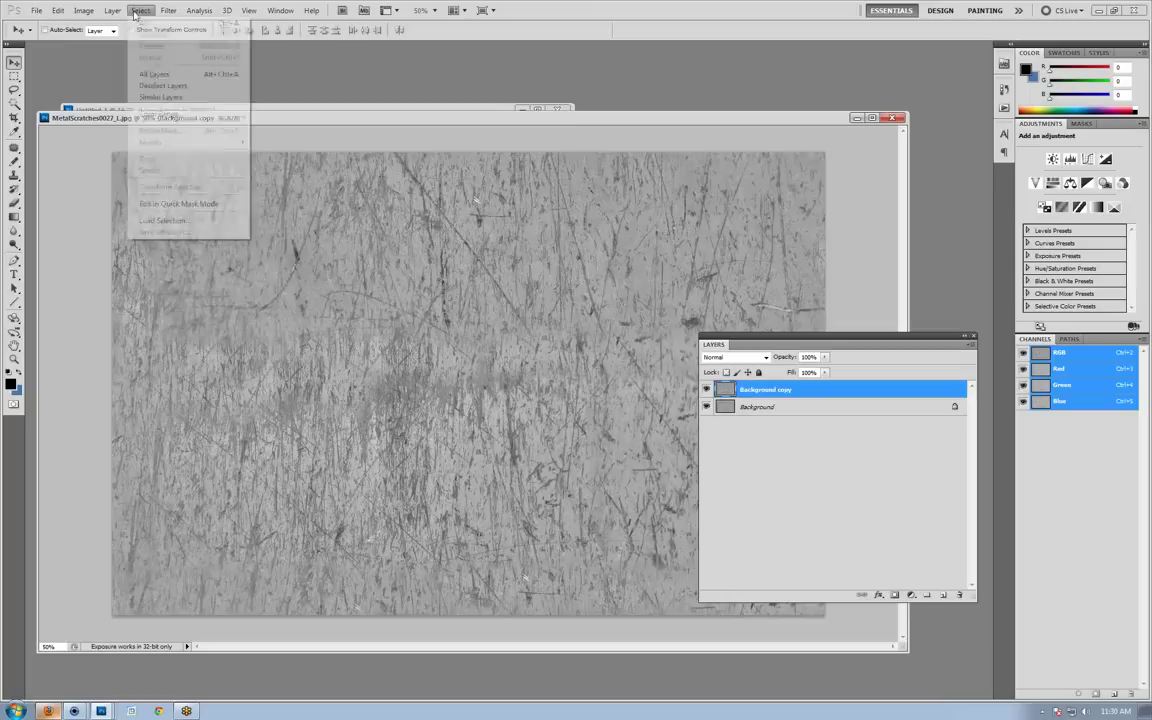
left_click(148, 101)
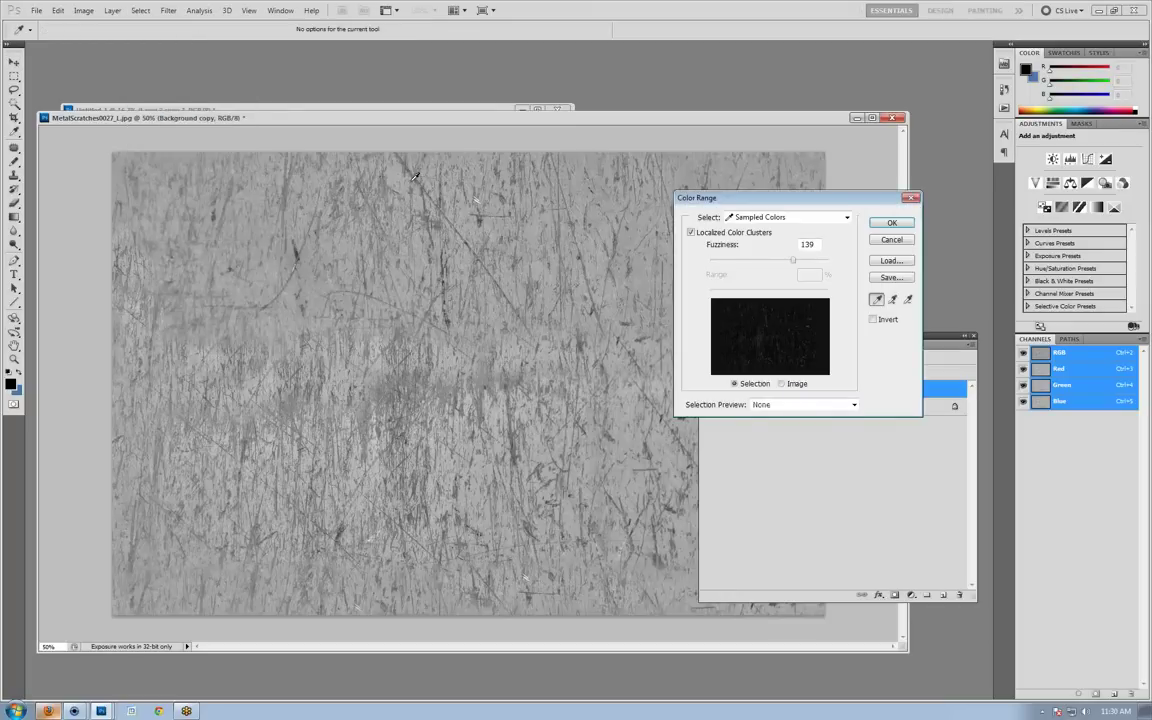
left_click(418, 176)
left_click(418, 176)
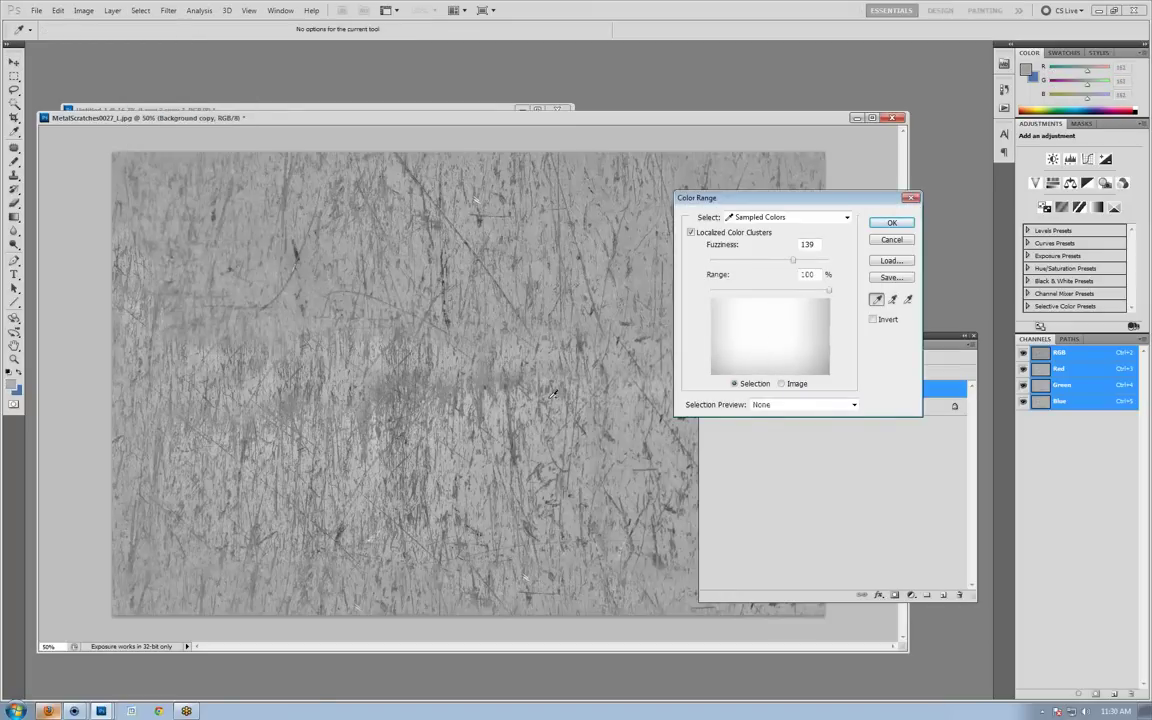
left_click(545, 236, "alt")
left_click(446, 254, "alt")
left_click(322, 292, "alt")
left_click(336, 397, "alt")
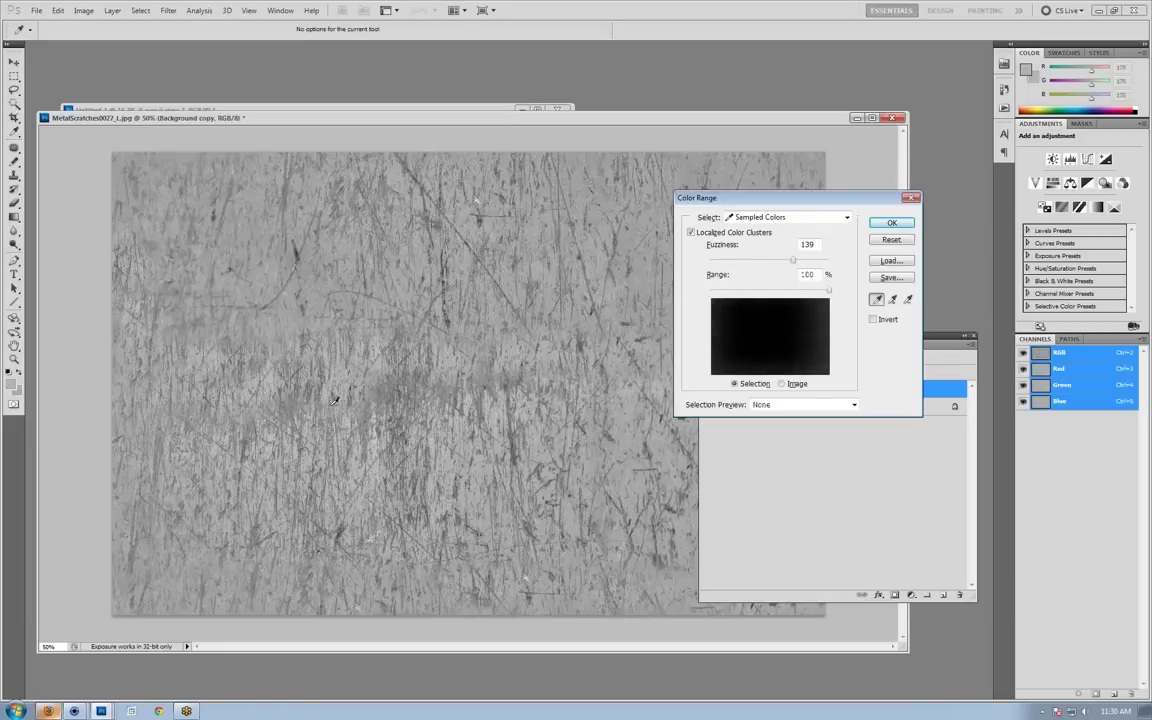
left_click(453, 431, "alt")
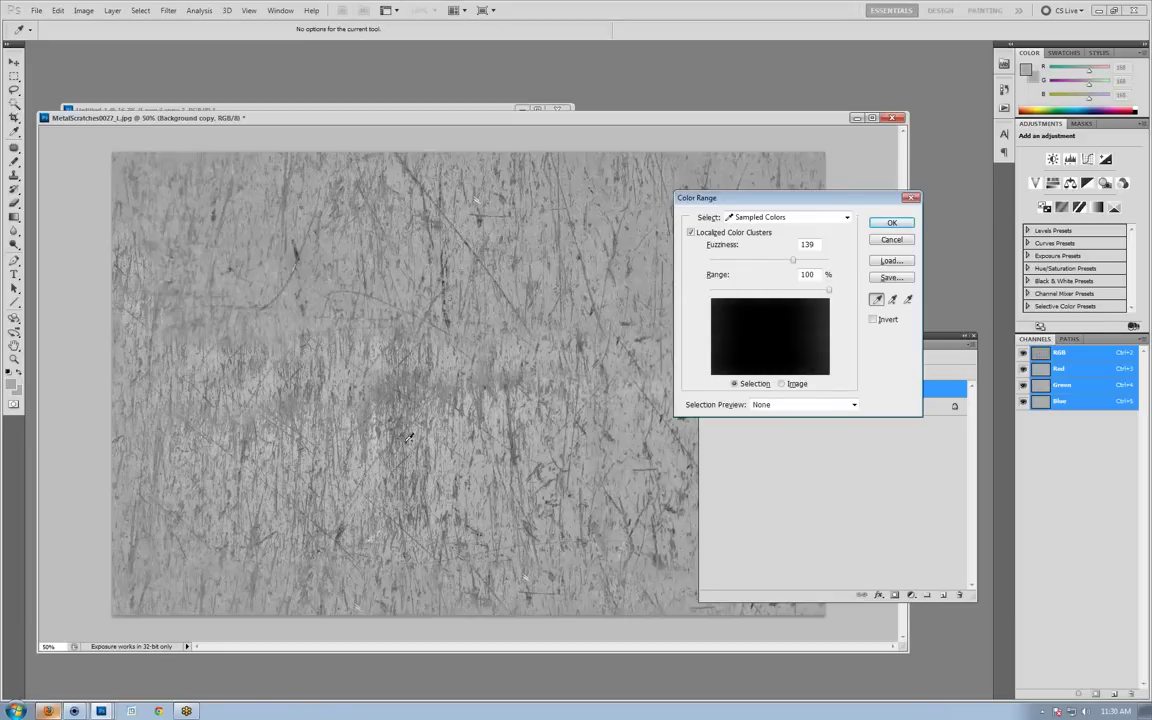
left_click(410, 436)
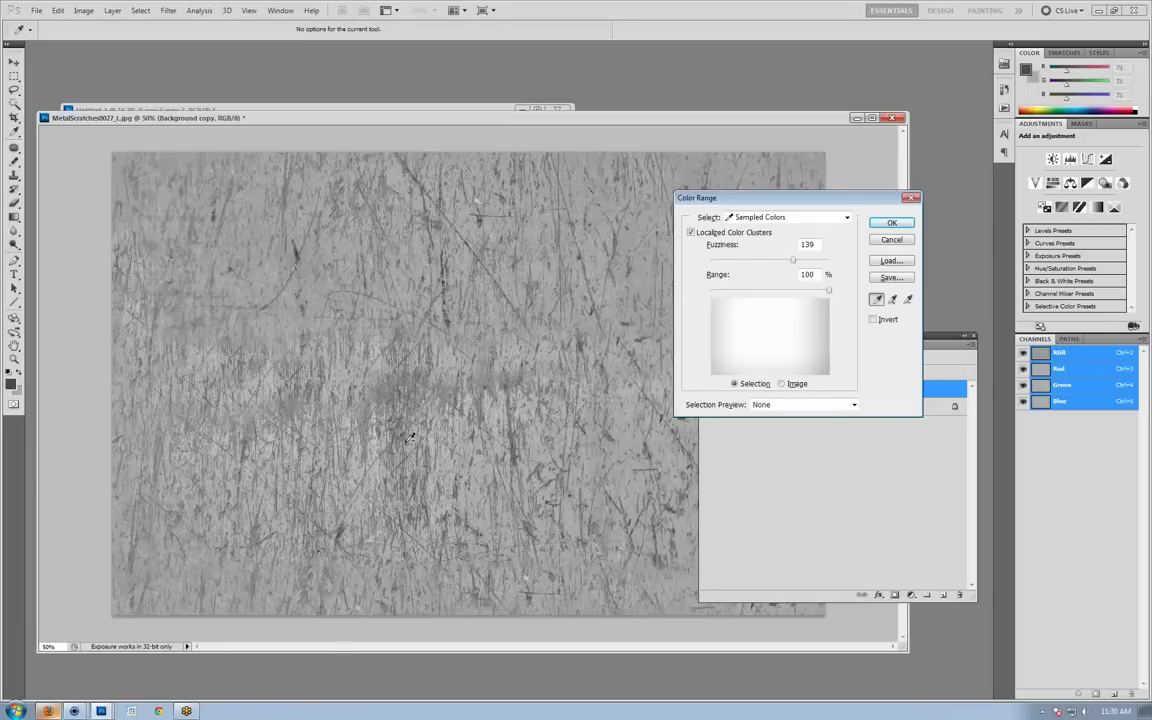
left_click(407, 441)
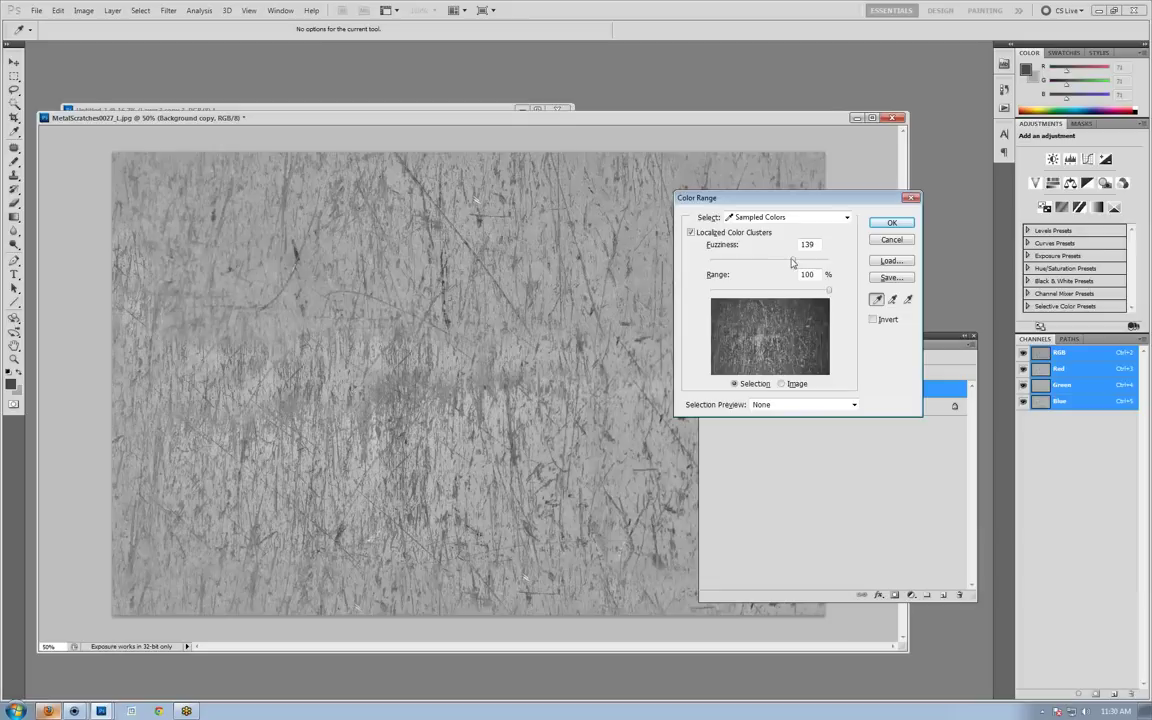
Set the Color Range fuzziness to about 100 and apply the selection of the dark scratches.
left_click_drag(792, 262, 750, 271)
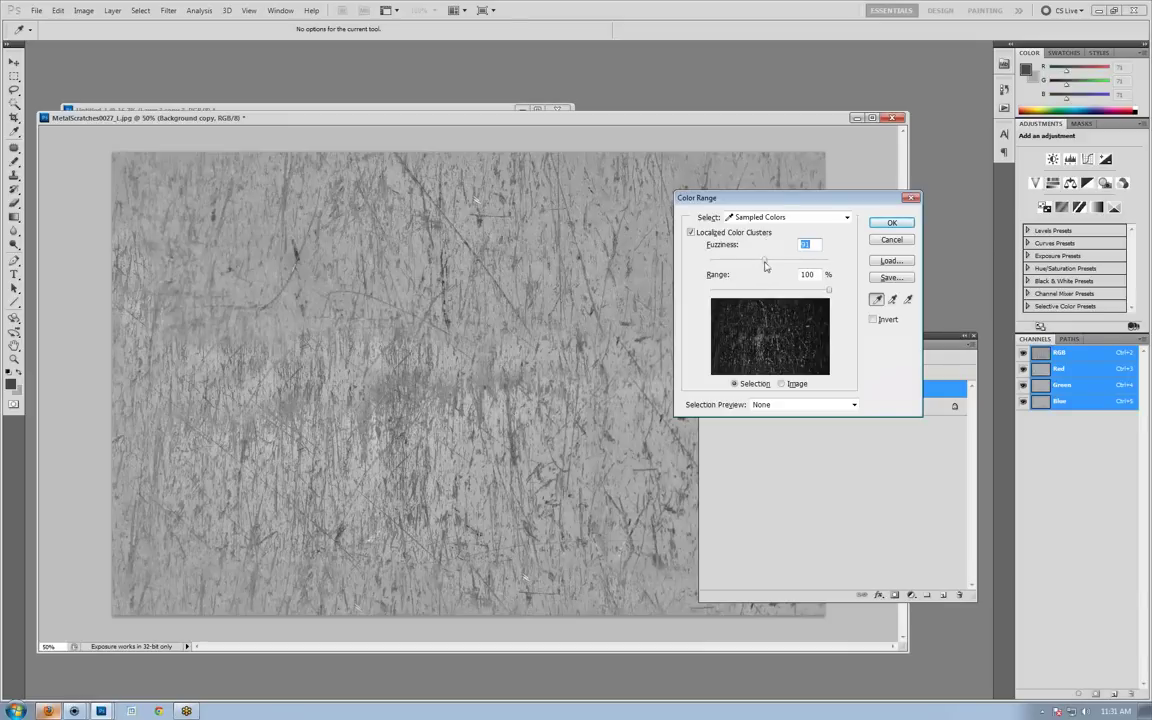
left_click_drag(764, 260, 695, 266)
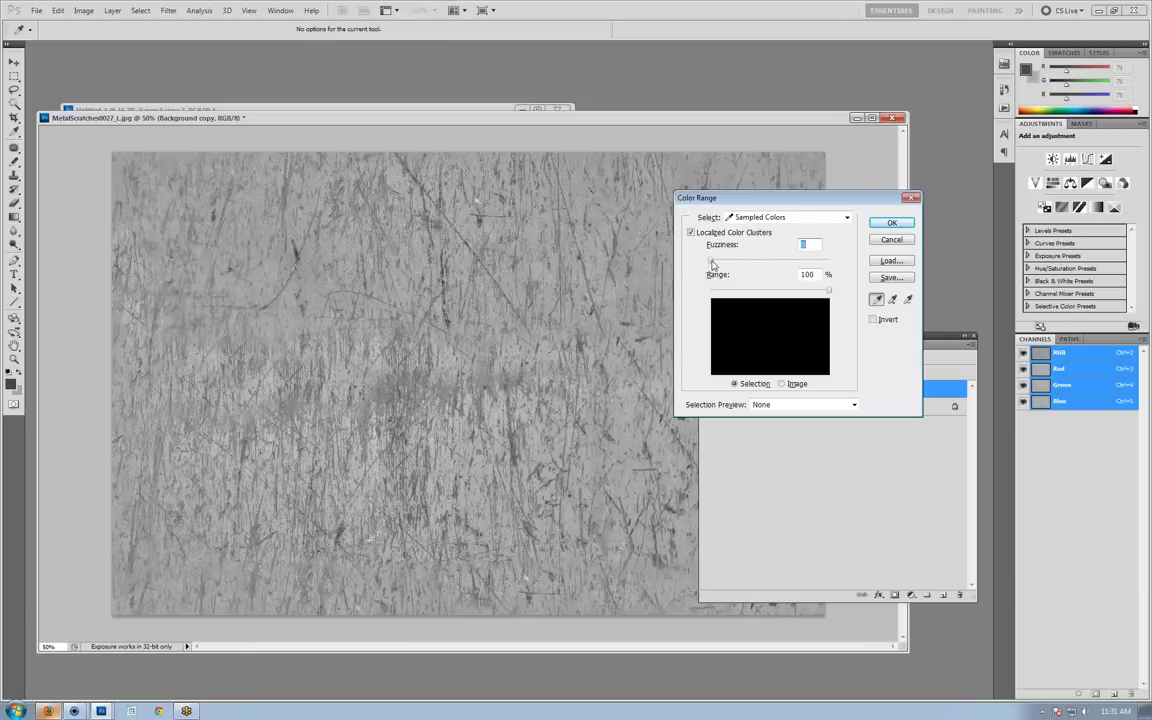
left_click_drag(712, 261, 771, 274)
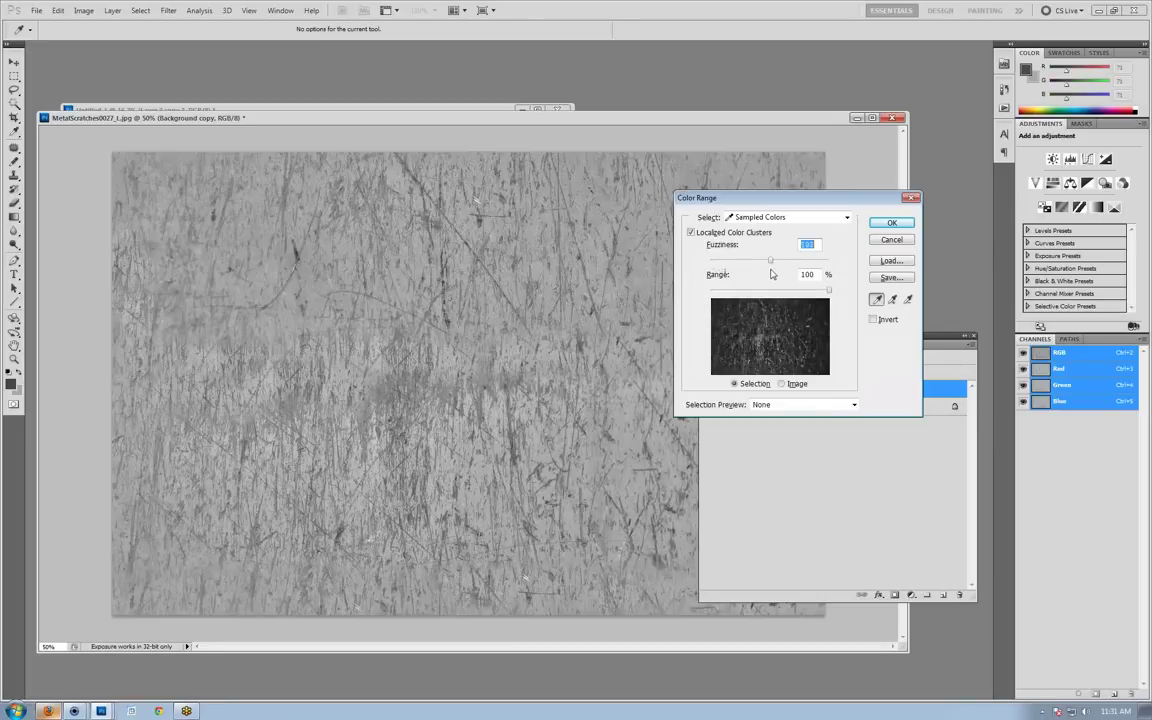
left_click(891, 222)
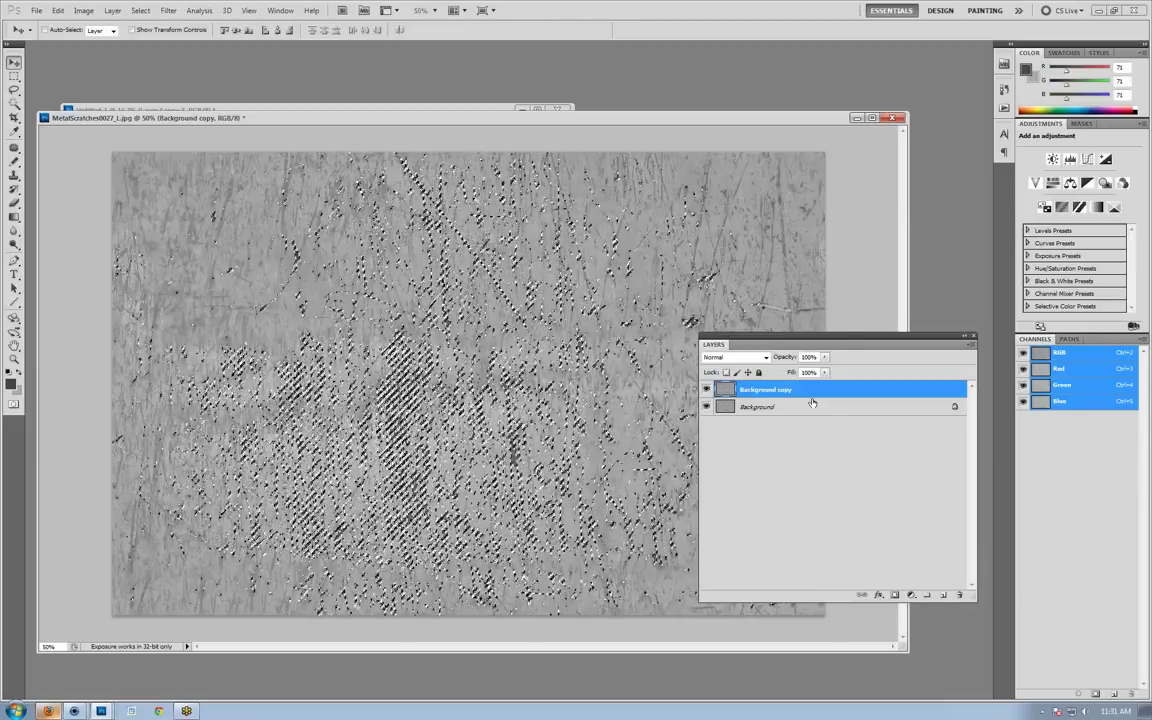
Copy the selected scratches to a new layer named Scratches and add an empty layer directly beneath it.
key("ctrl+j")
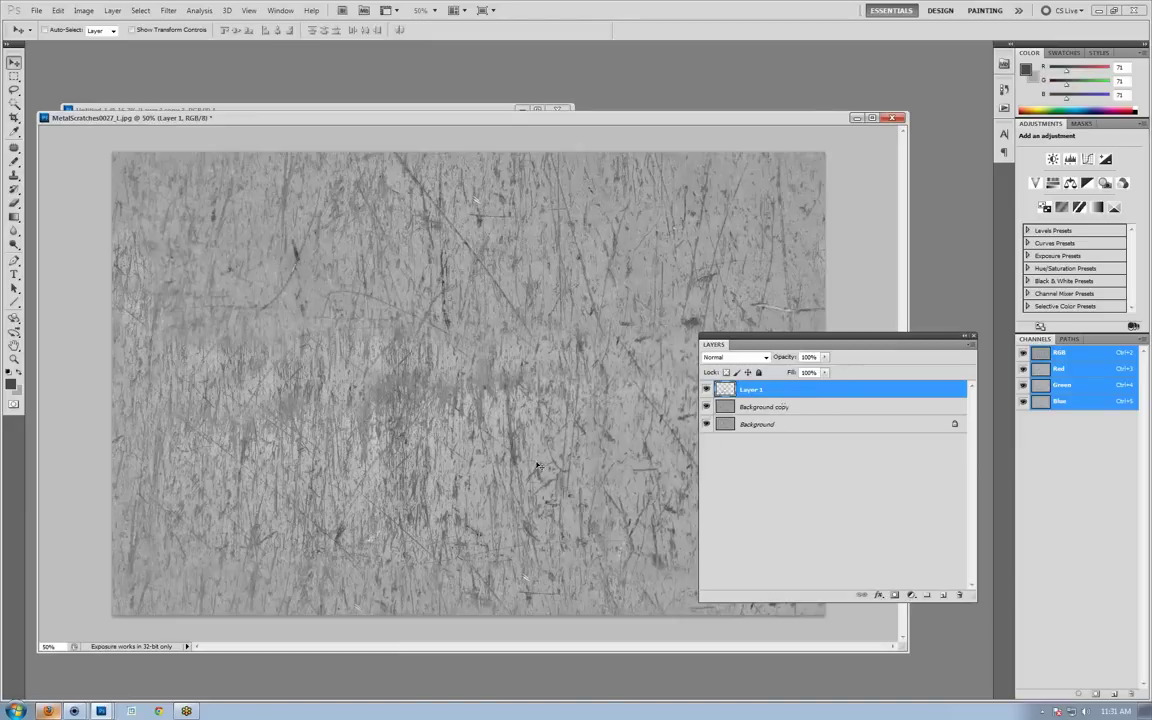
left_click(806, 408)
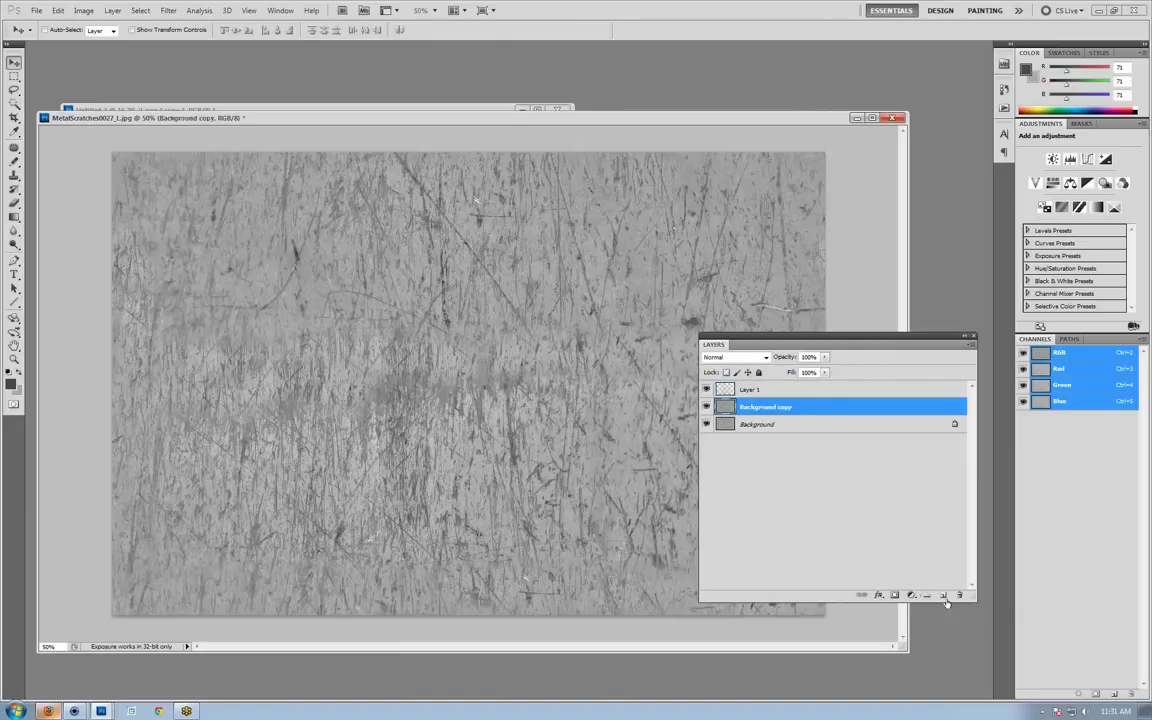
left_click(942, 596)
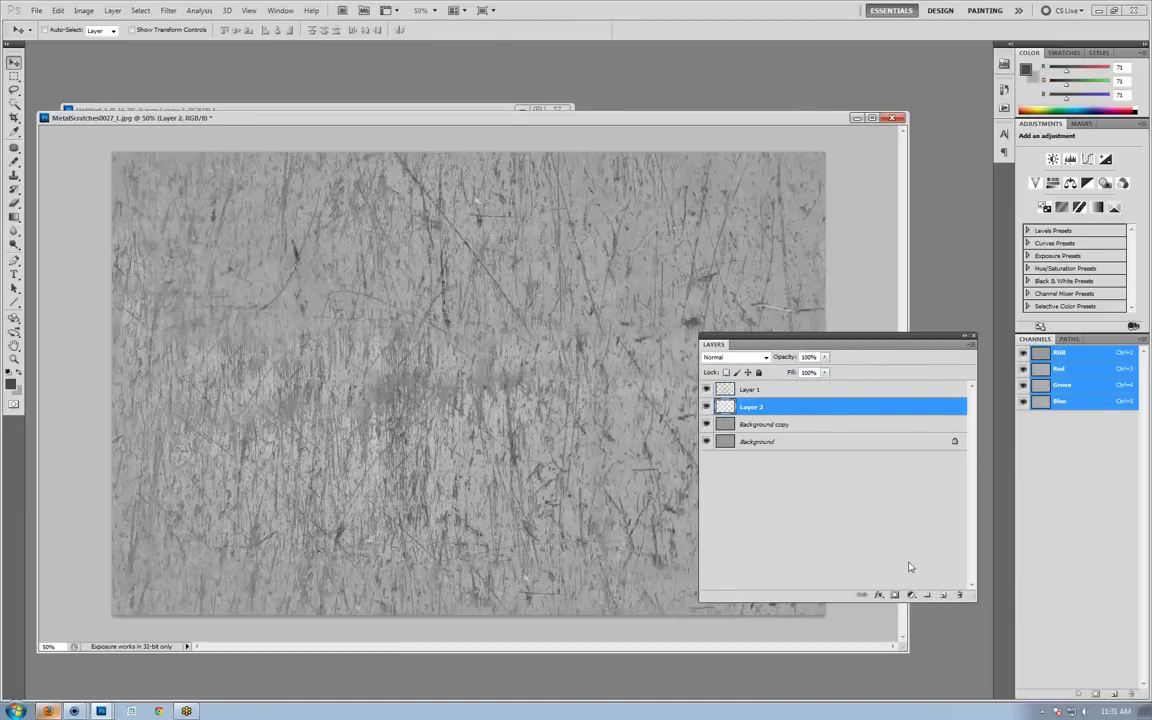
double_click(750, 389)
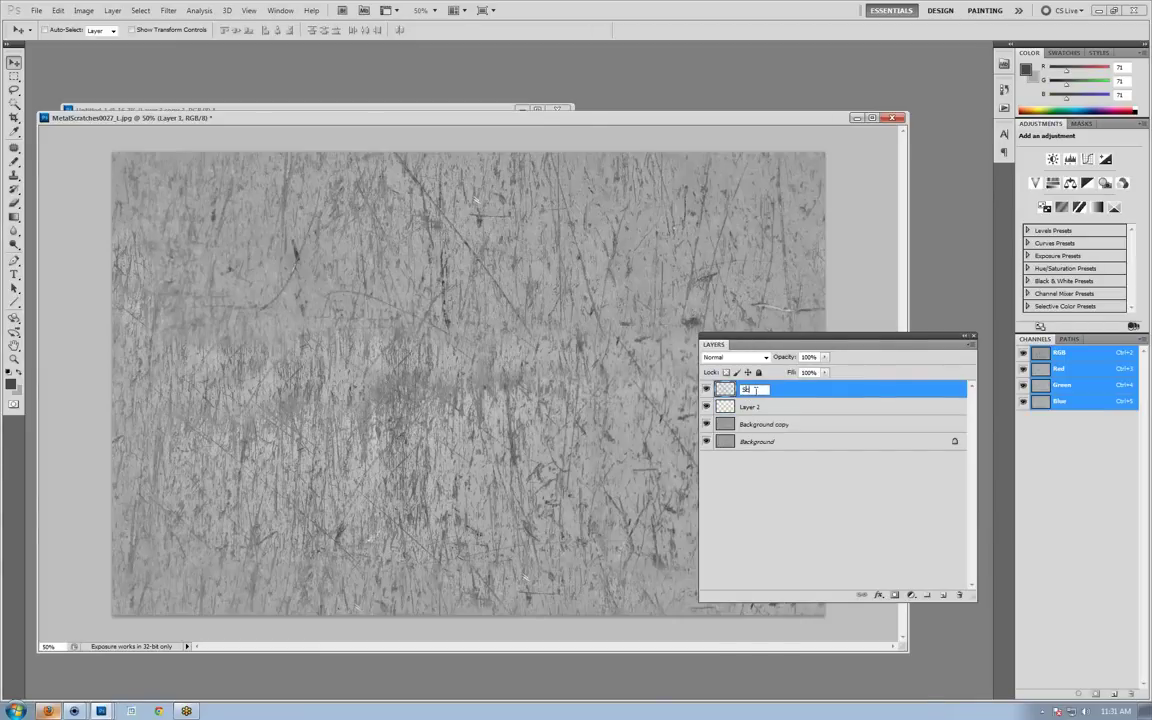
type("Scratches")
key("Return")
Fill Layer 2 with white in Normal mode at 100% opacity.
left_click(750, 406)
key("shift+F5")
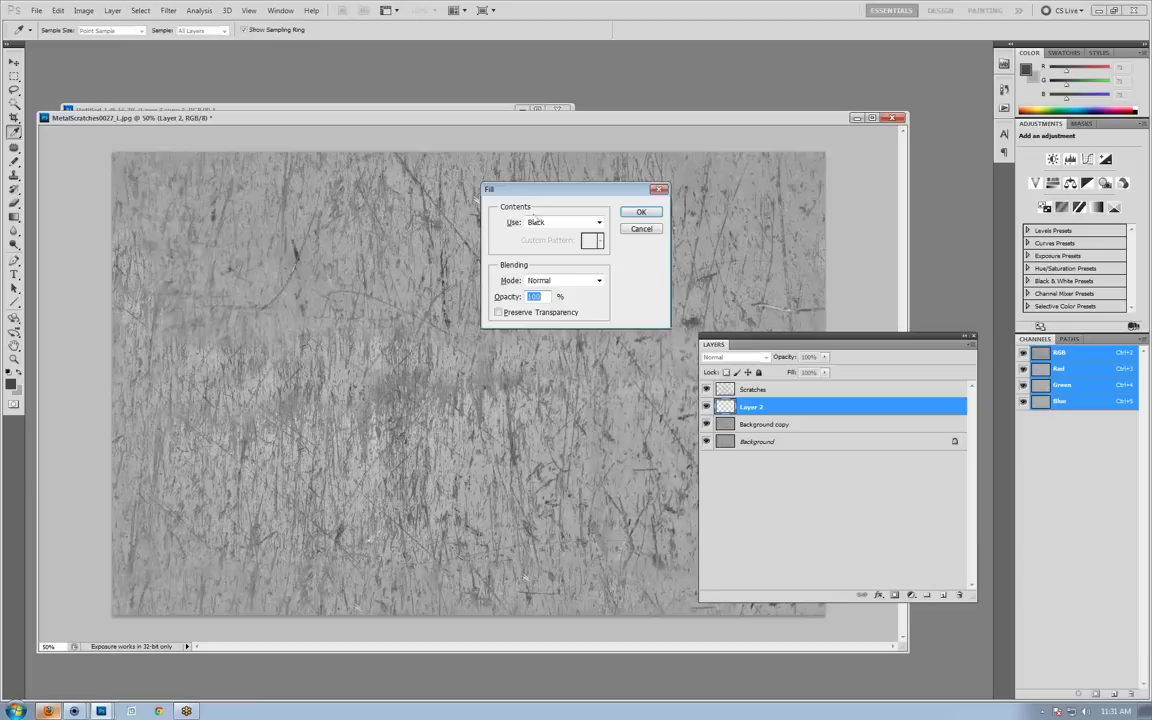
left_click(535, 221)
left_click(540, 325)
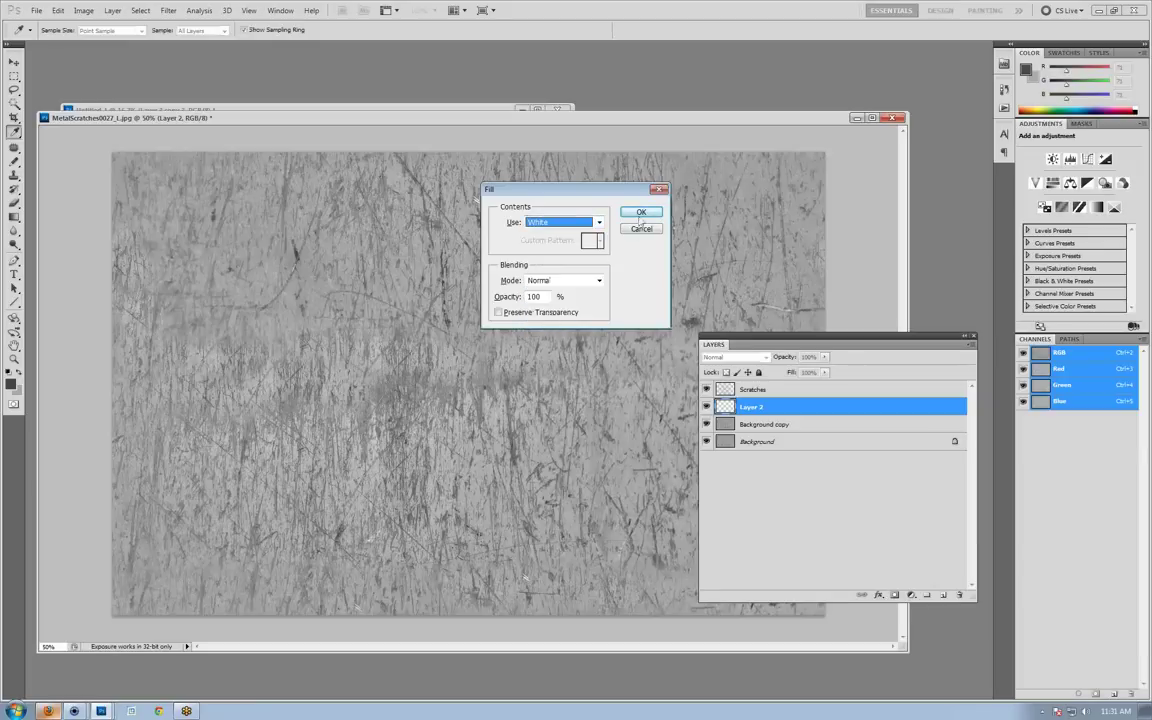
left_click(640, 213)
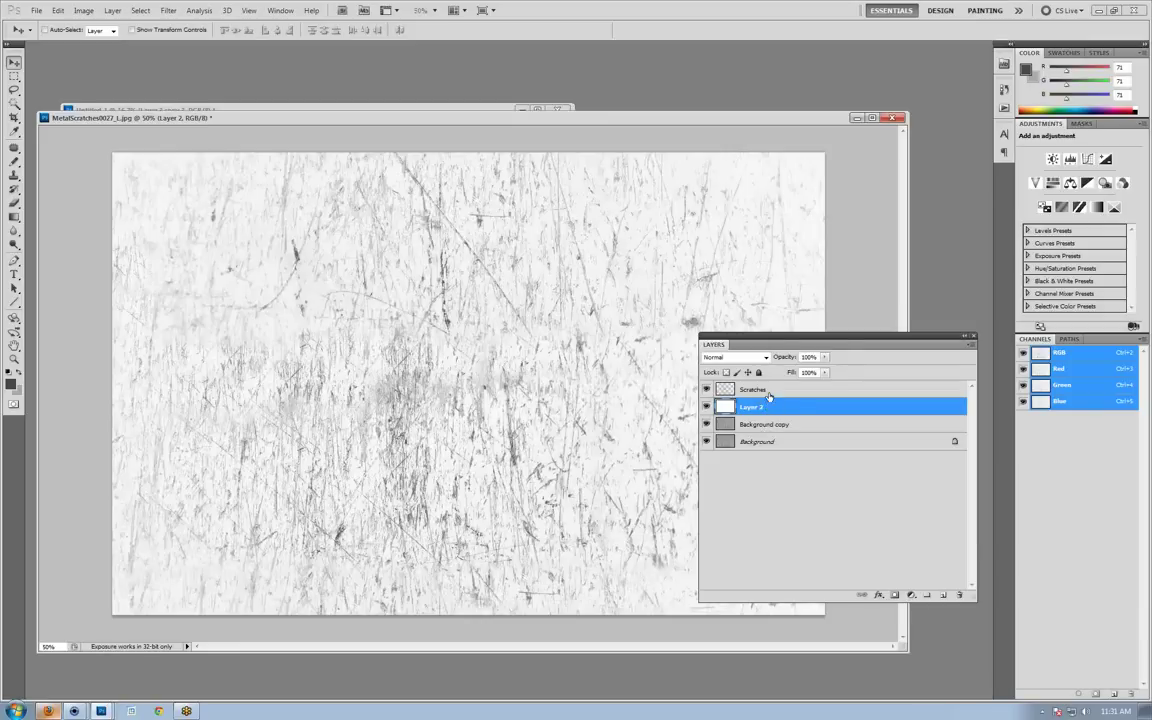
Apply Brightness/Contrast to the Scratches layer with brightness -51 and contrast 44.
left_click(768, 390)
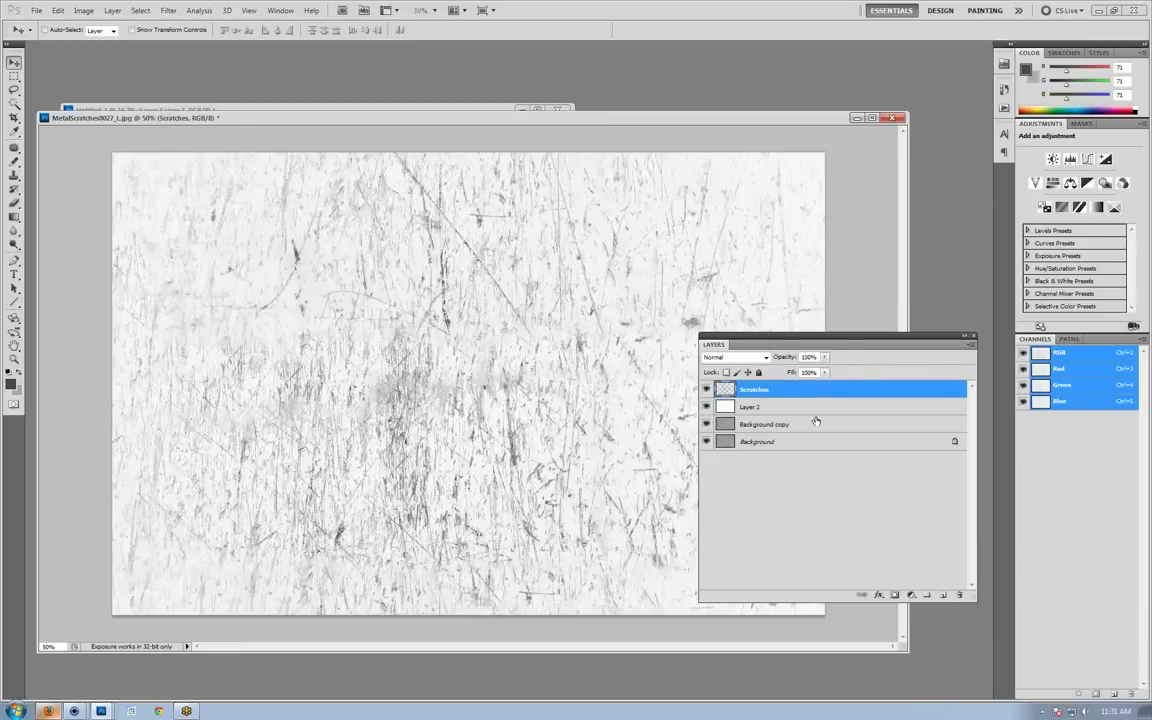
left_click(83, 11)
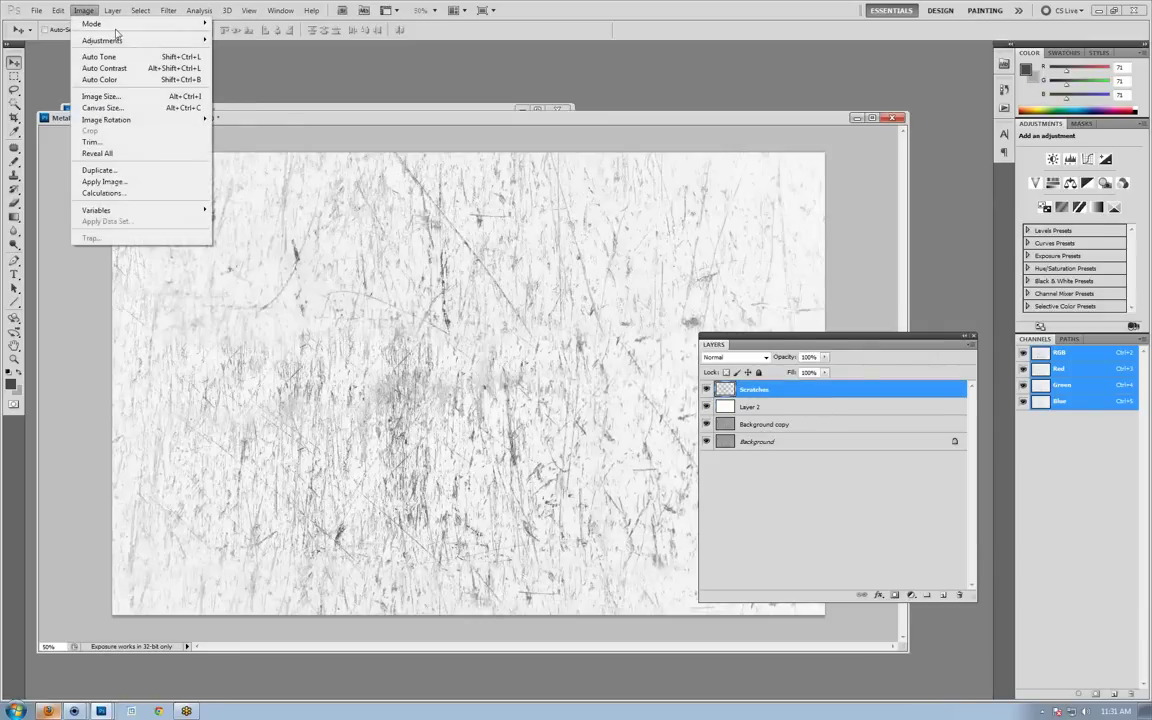
mouse_move(107, 39)
left_click(240, 41)
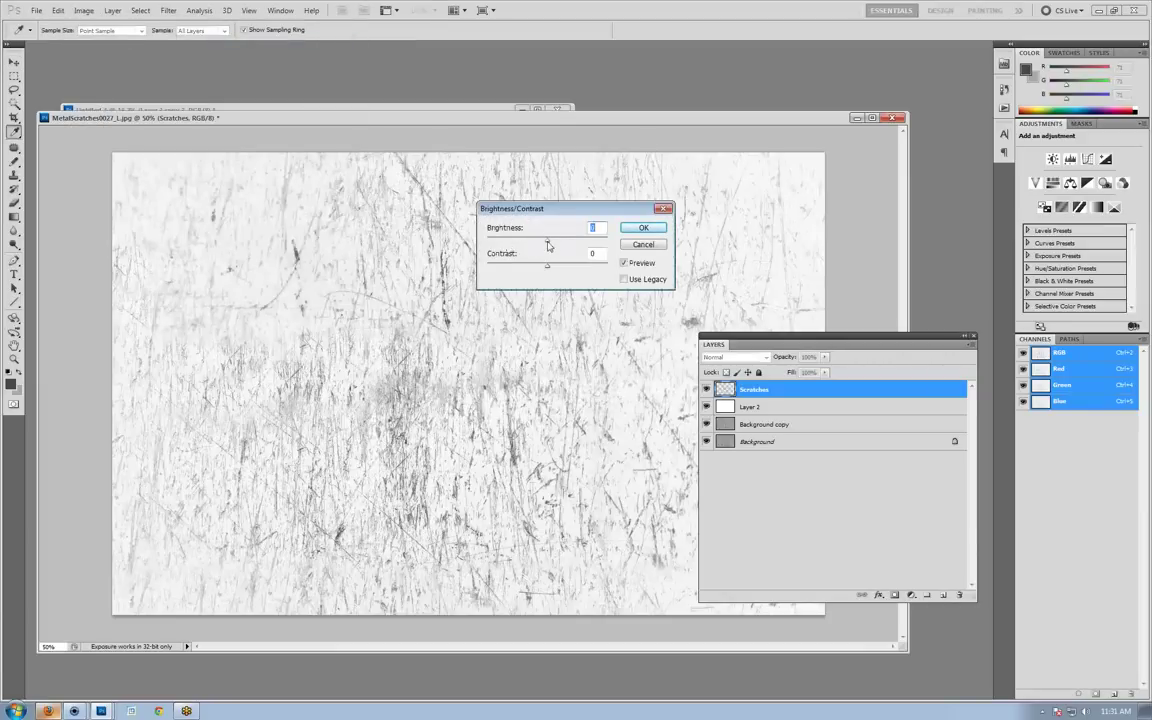
left_click_drag(547, 241, 489, 240)
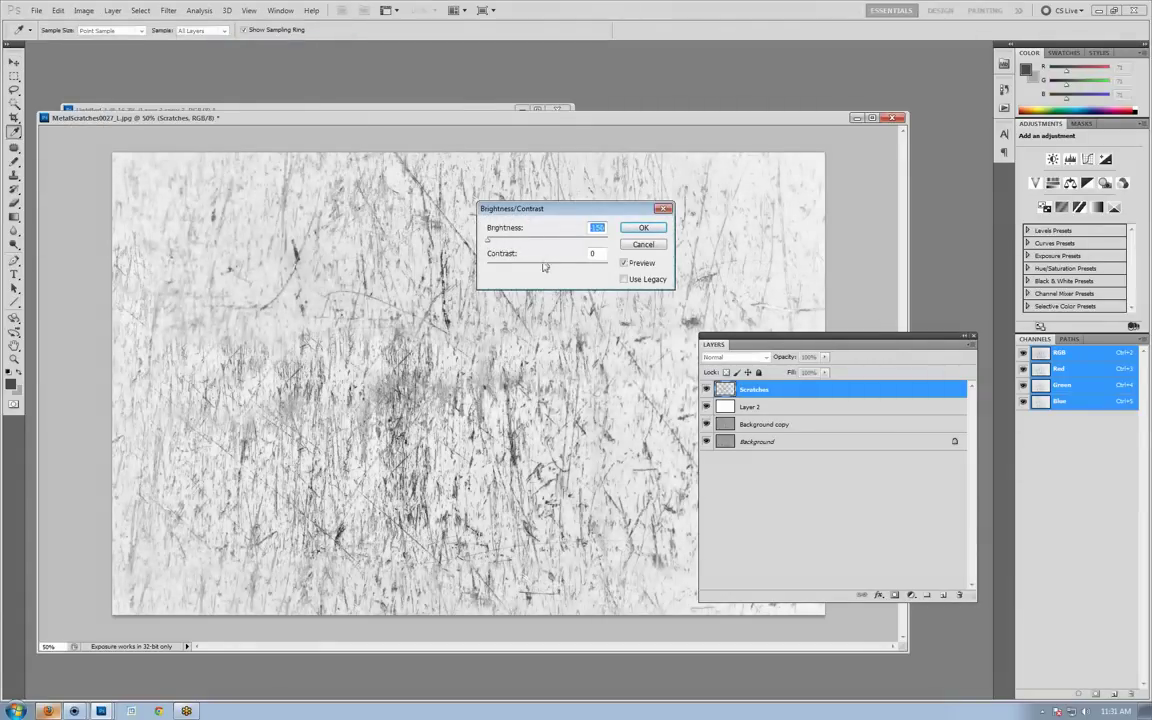
left_click_drag(549, 267, 587, 270)
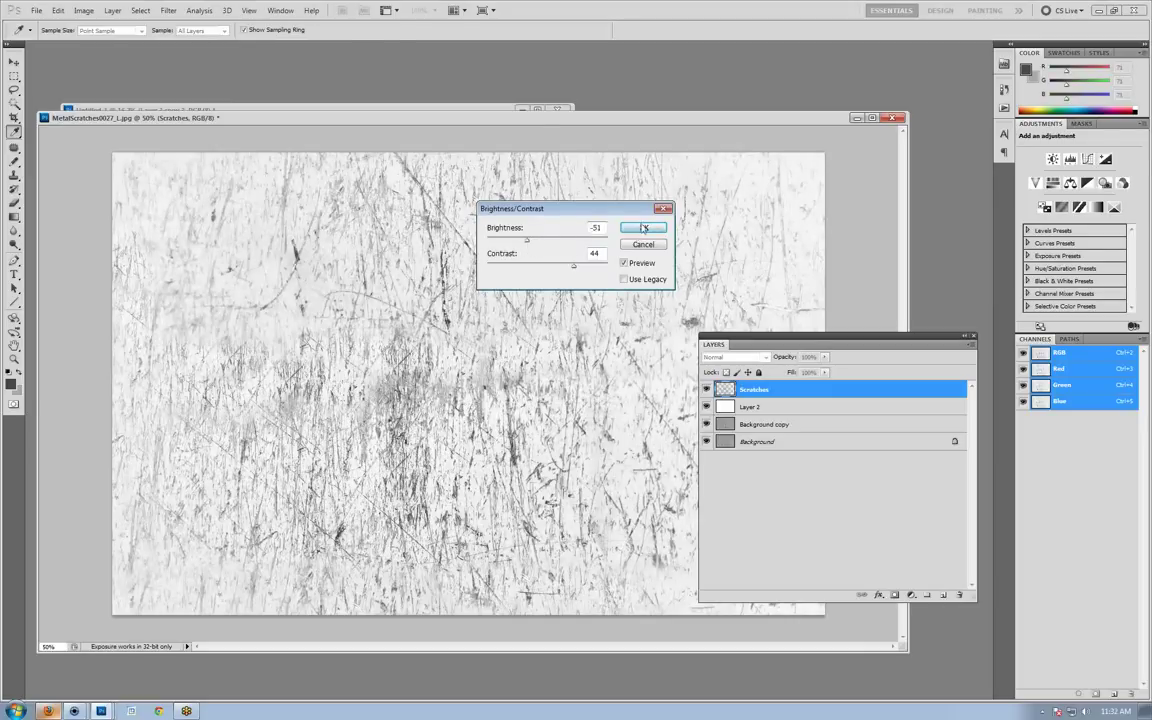
left_click(644, 228)
key("v")
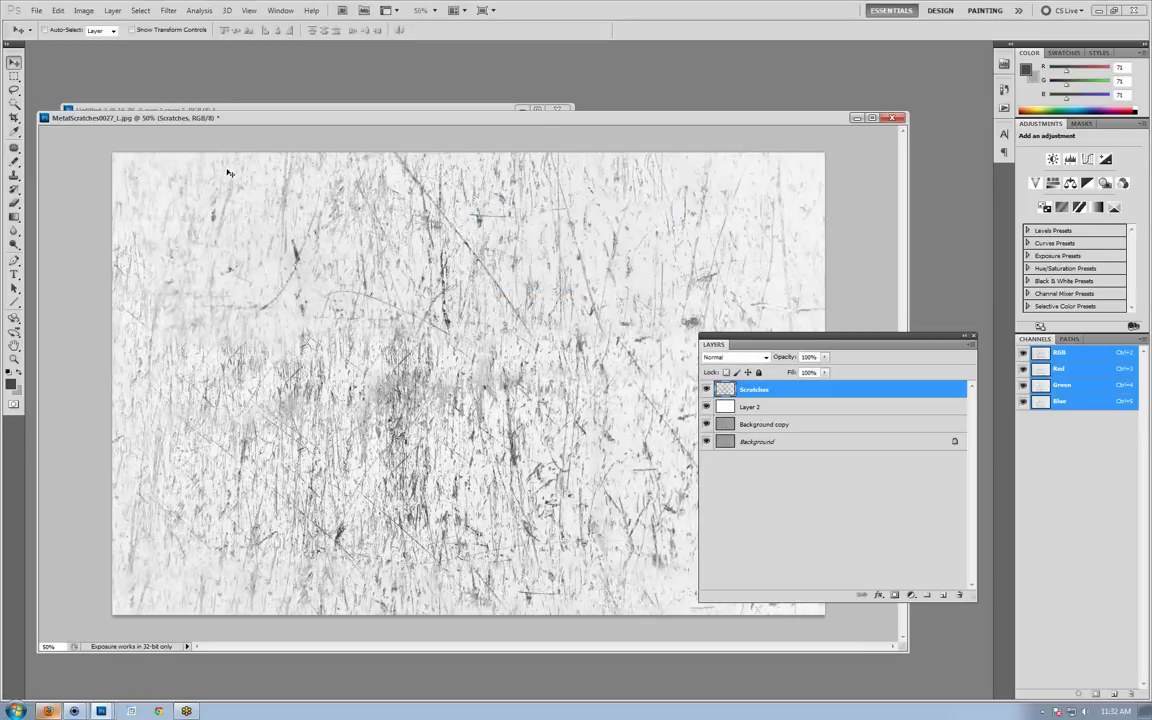
Save a JPEG copy named metal_scratches_bump in the Textures folder at Maximum quality 10, Baseline ("Standard").
left_click(36, 10)
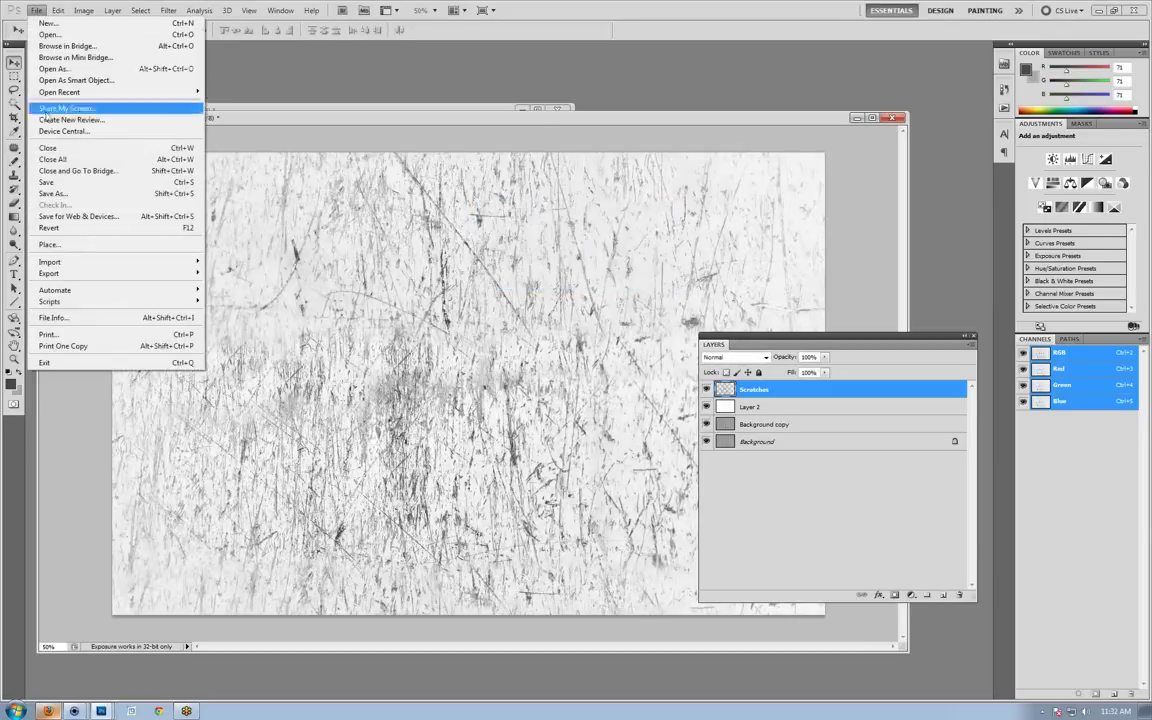
left_click(66, 193)
left_click(580, 340)
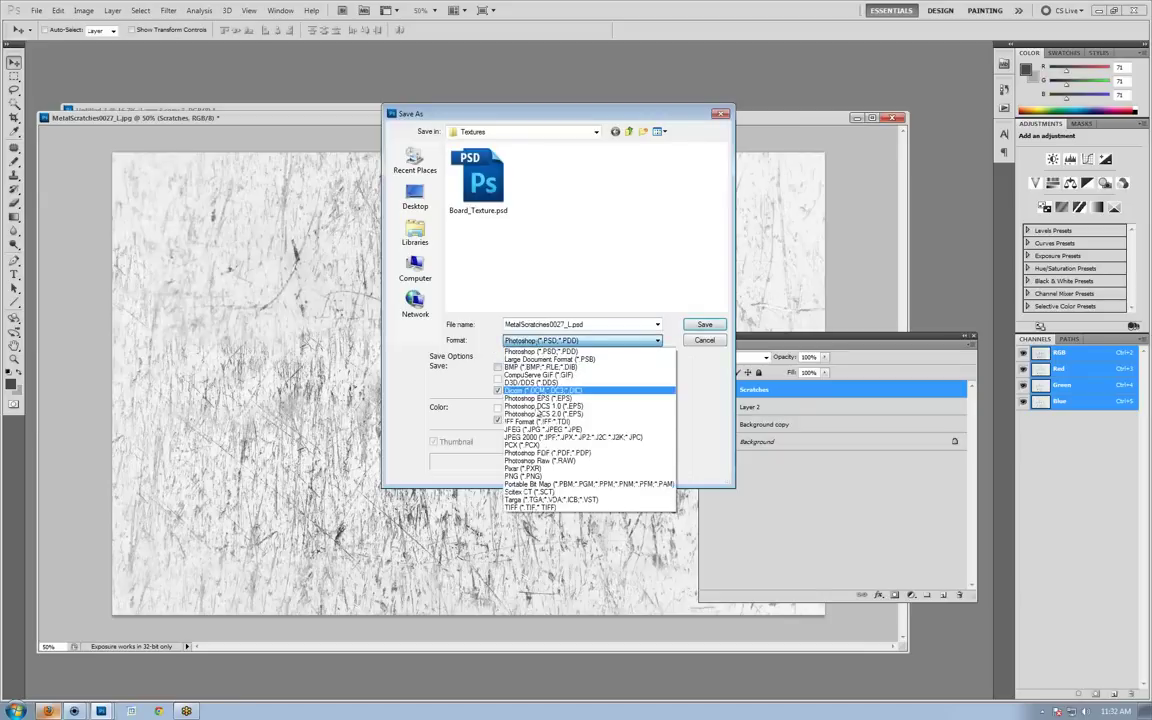
left_click(525, 430)
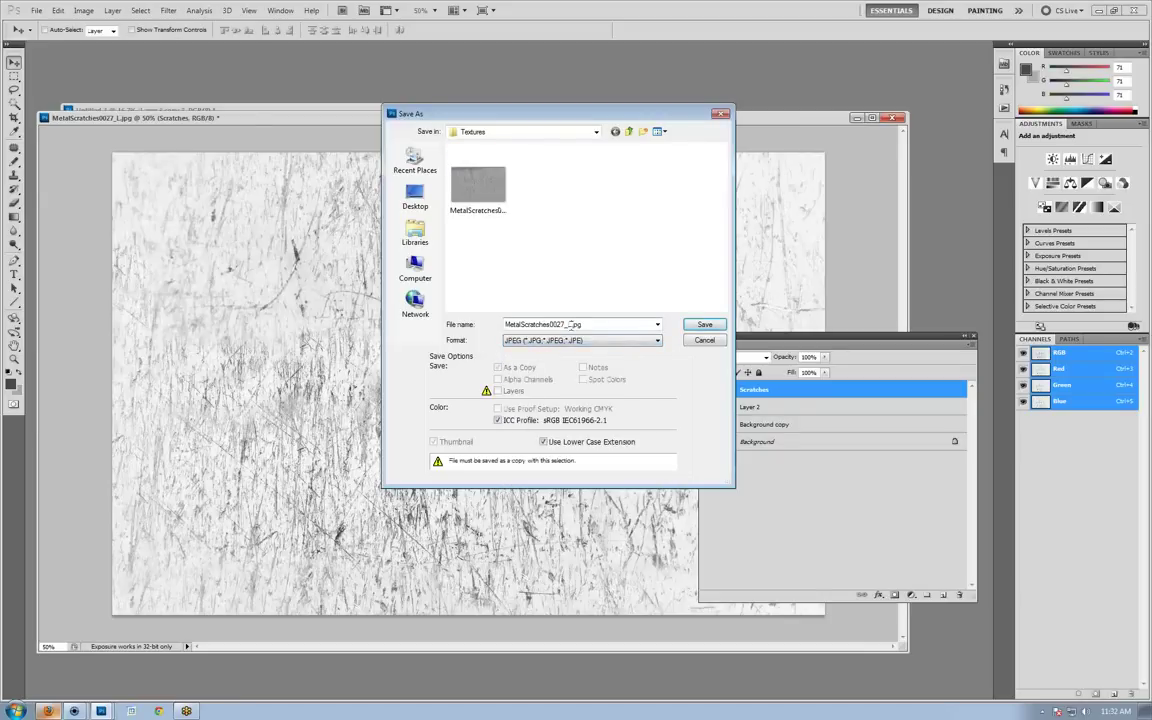
type("metal_scratches_bump")
key("Return")
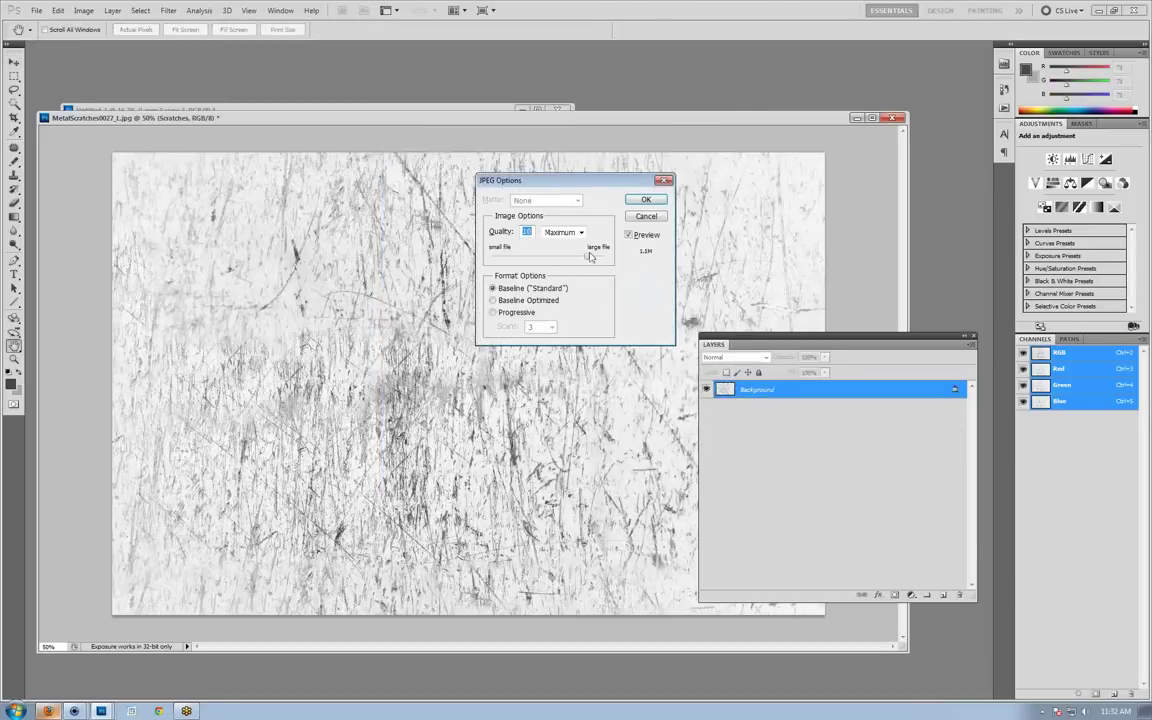
left_click(646, 199)
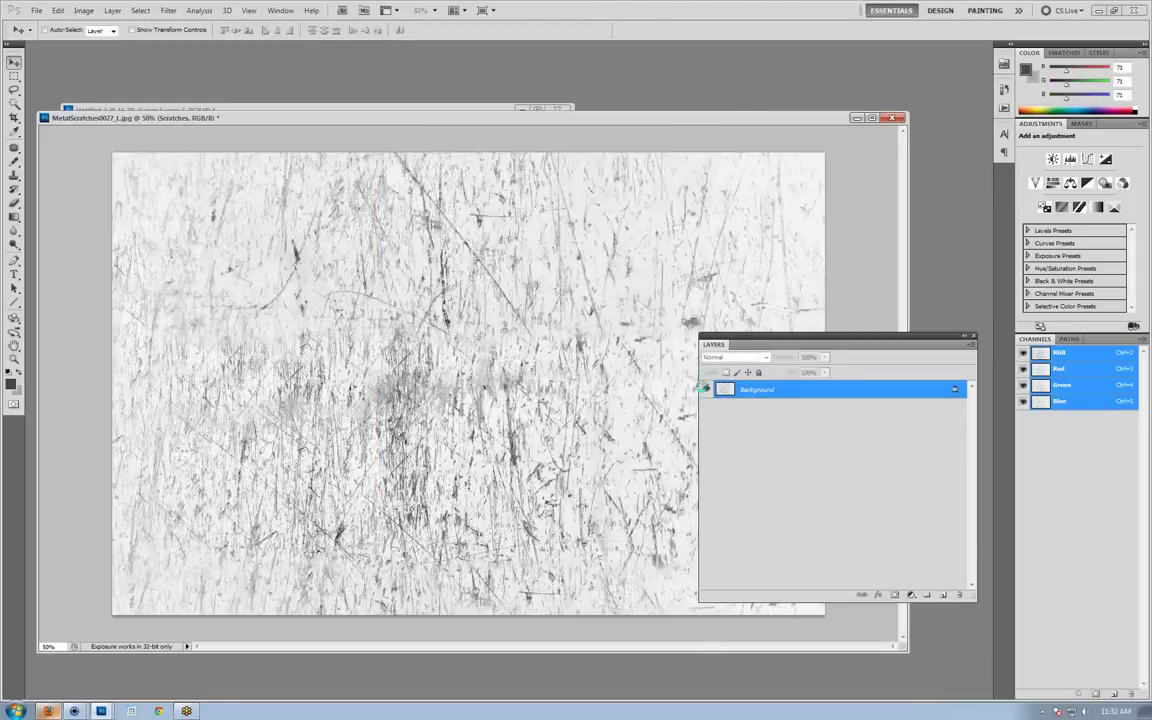
Hide the Scratches, Layer 2 and Background copy layers, and select the Background layer.
left_click(706, 389)
left_click(706, 407)
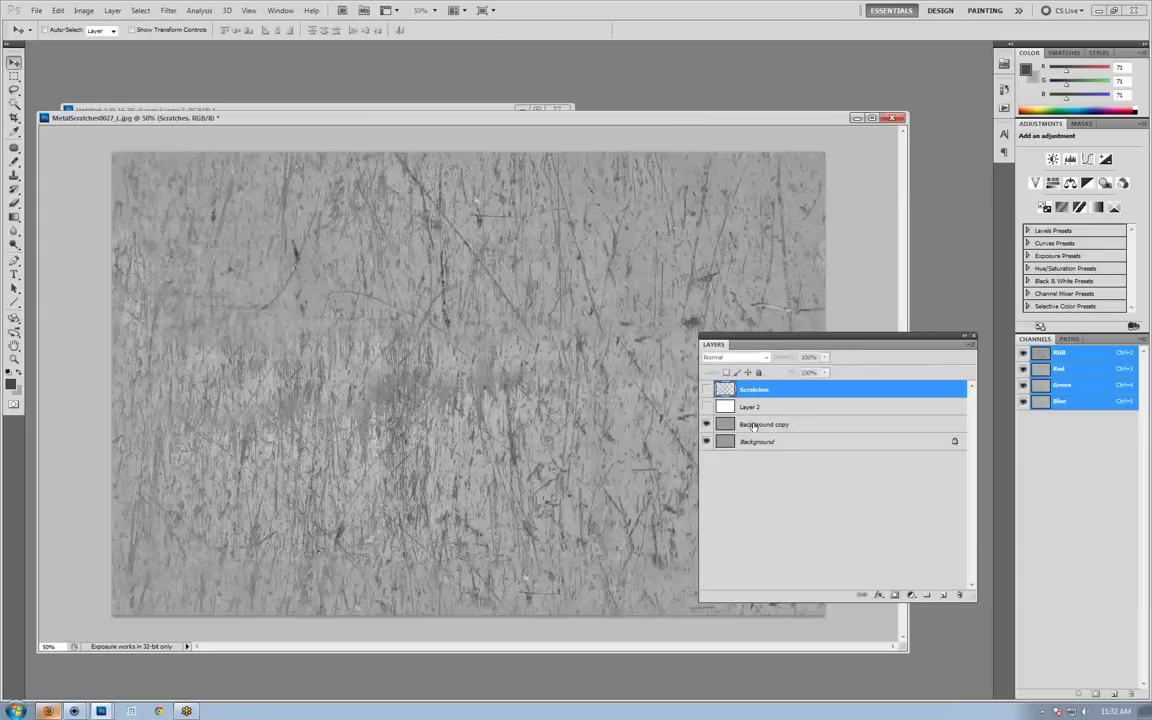
left_click(757, 425)
left_click(706, 424)
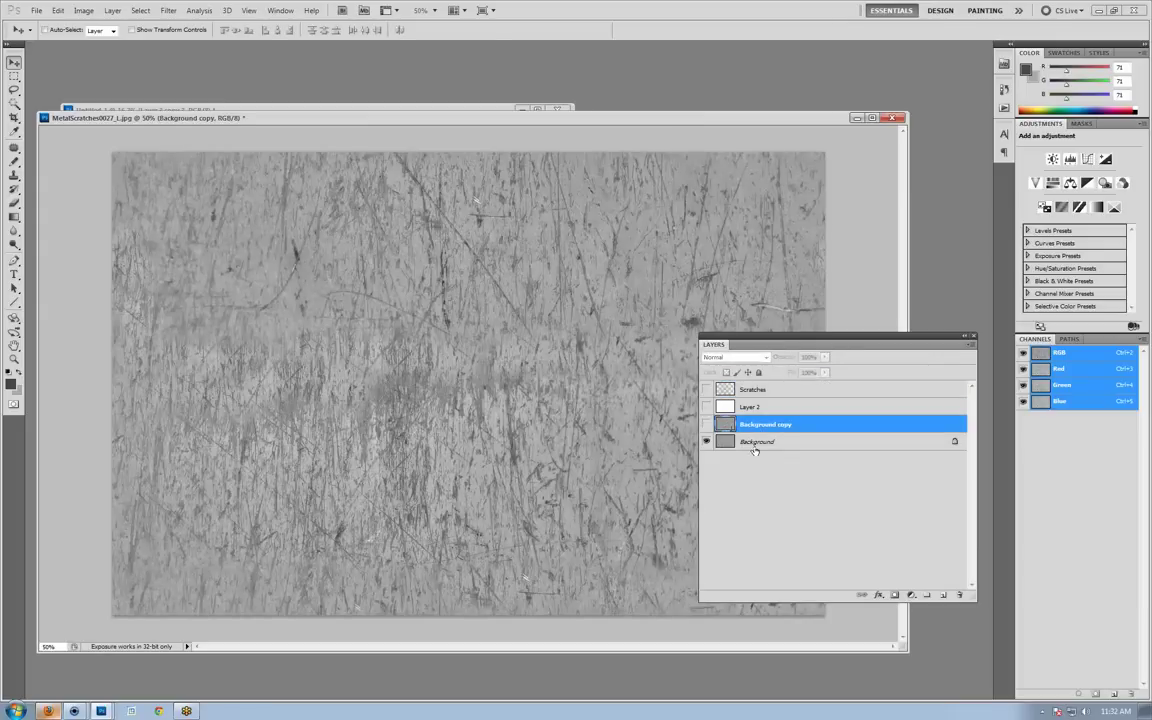
left_click(756, 442)
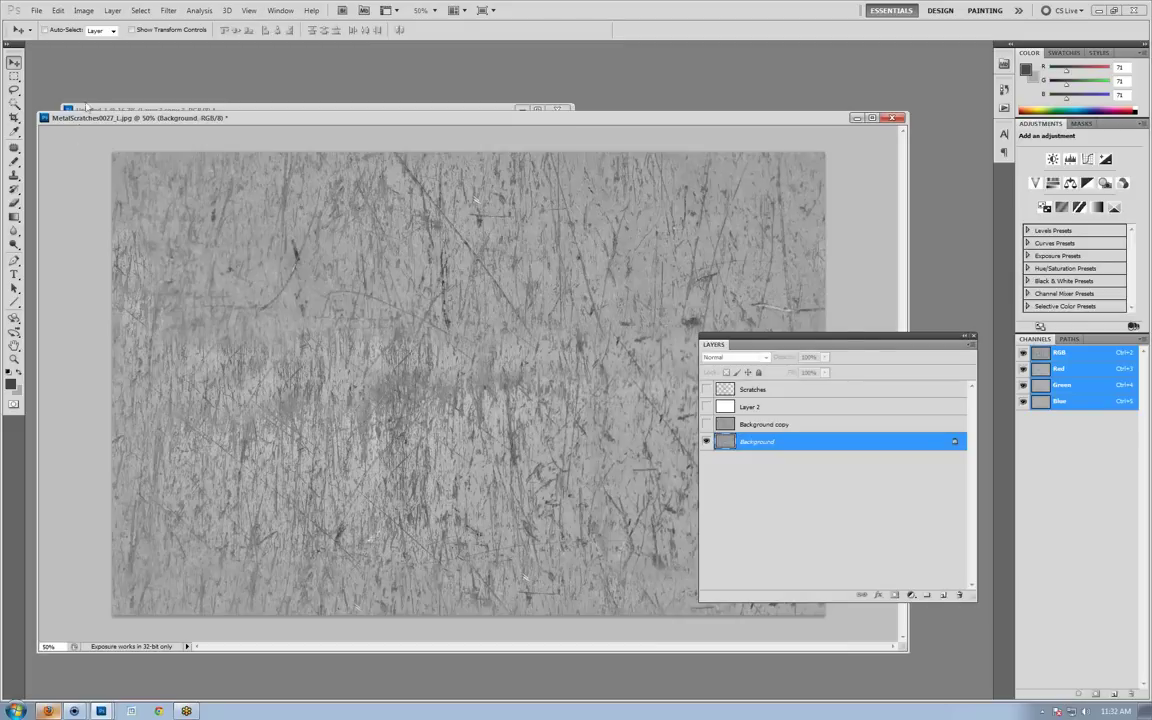
Save a JPEG copy of the Background layer image as metal_scratches_color in the Textures folder.
left_click(36, 10)
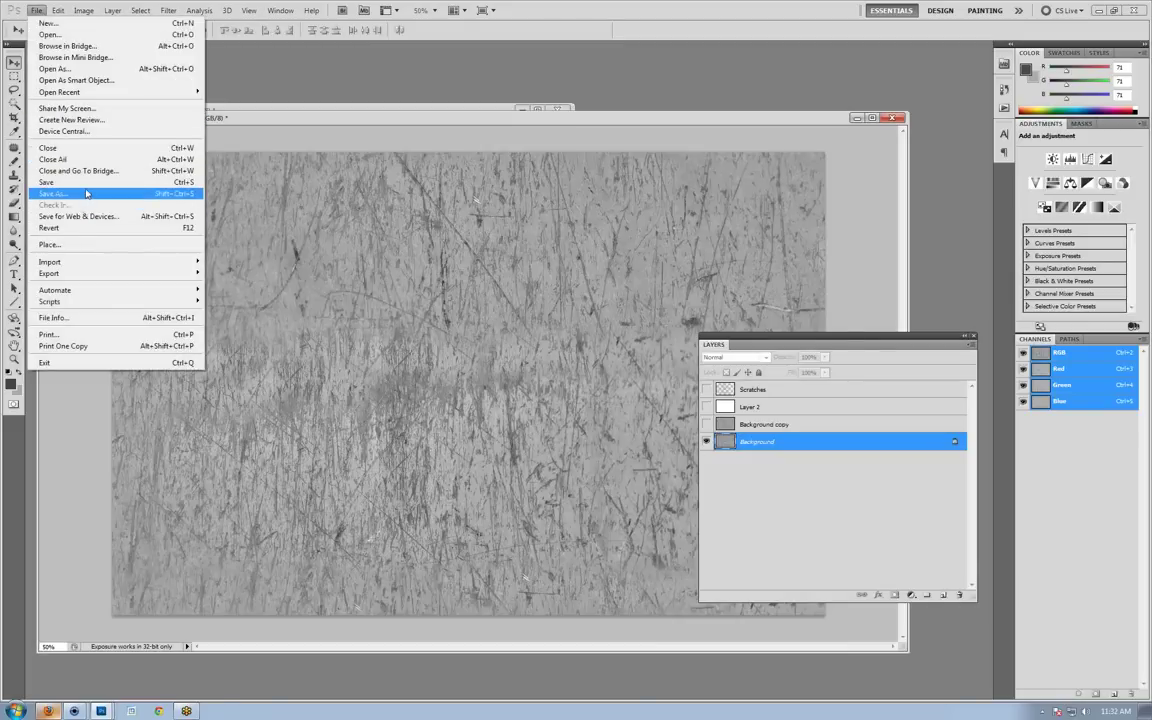
left_click(86, 193)
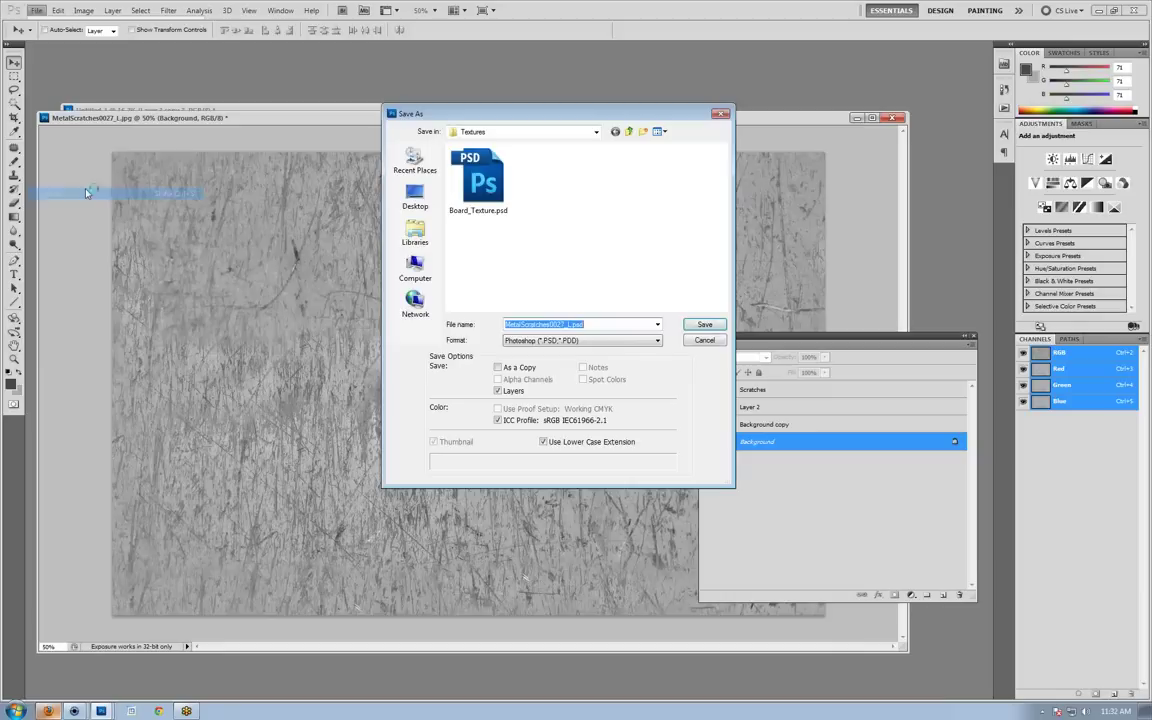
left_click(571, 341)
left_click(560, 427)
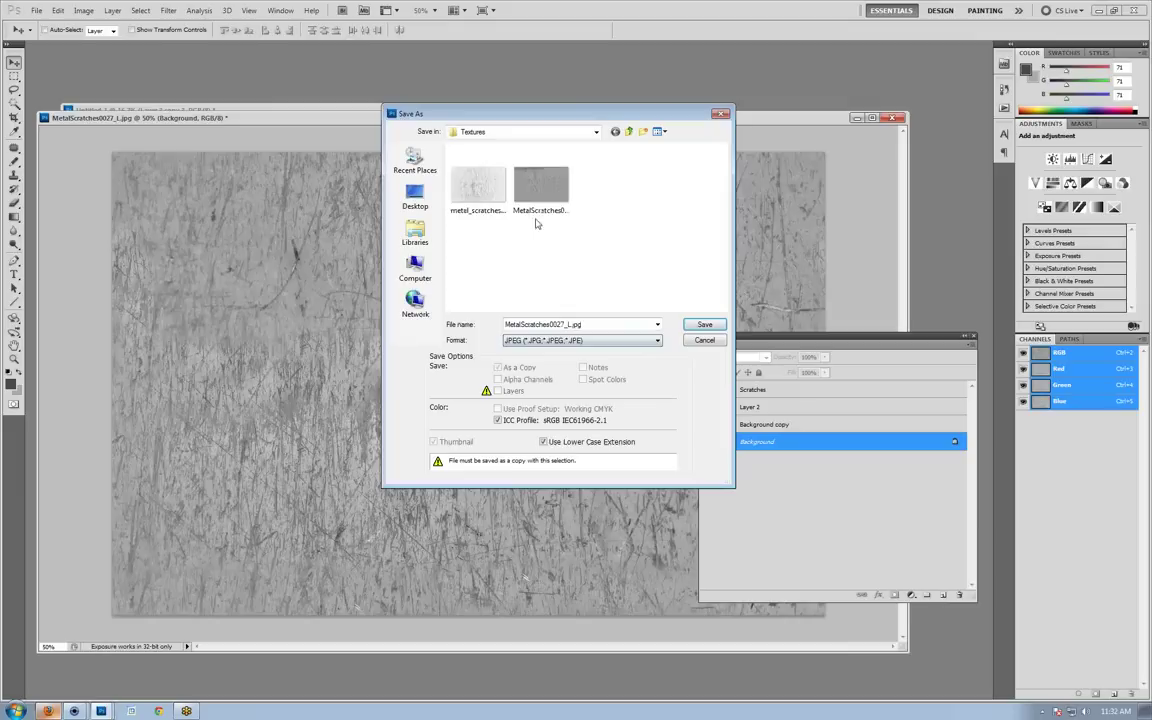
left_click(466, 185)
left_click(568, 325)
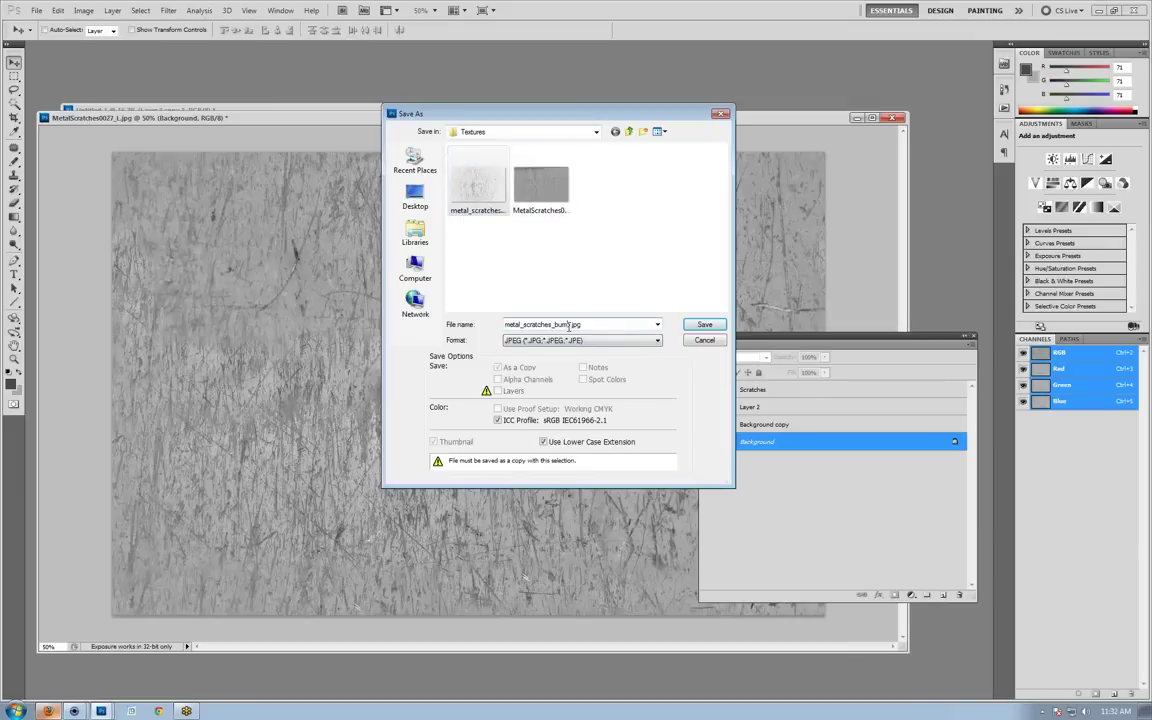
left_click_drag(568, 325, 548, 343)
type("color")
key("Return")
key("Return")
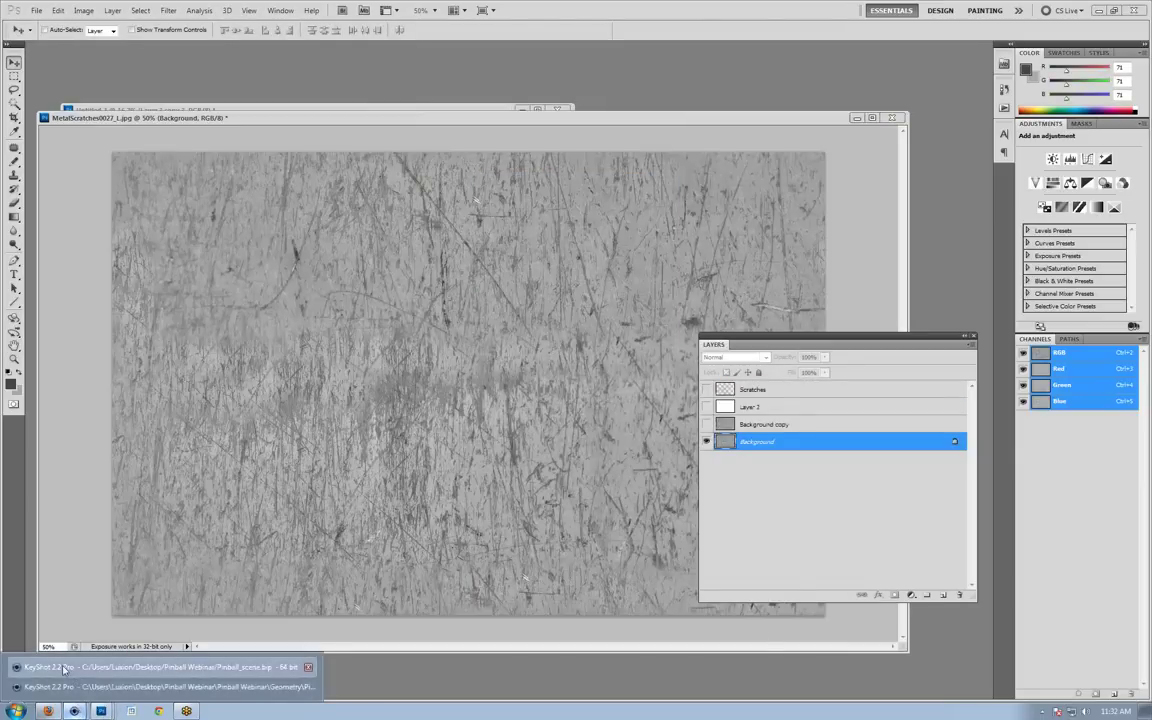
Switch to KeyShot and quit the instance that has Pinball_scene.bip open.
left_click(64, 670)
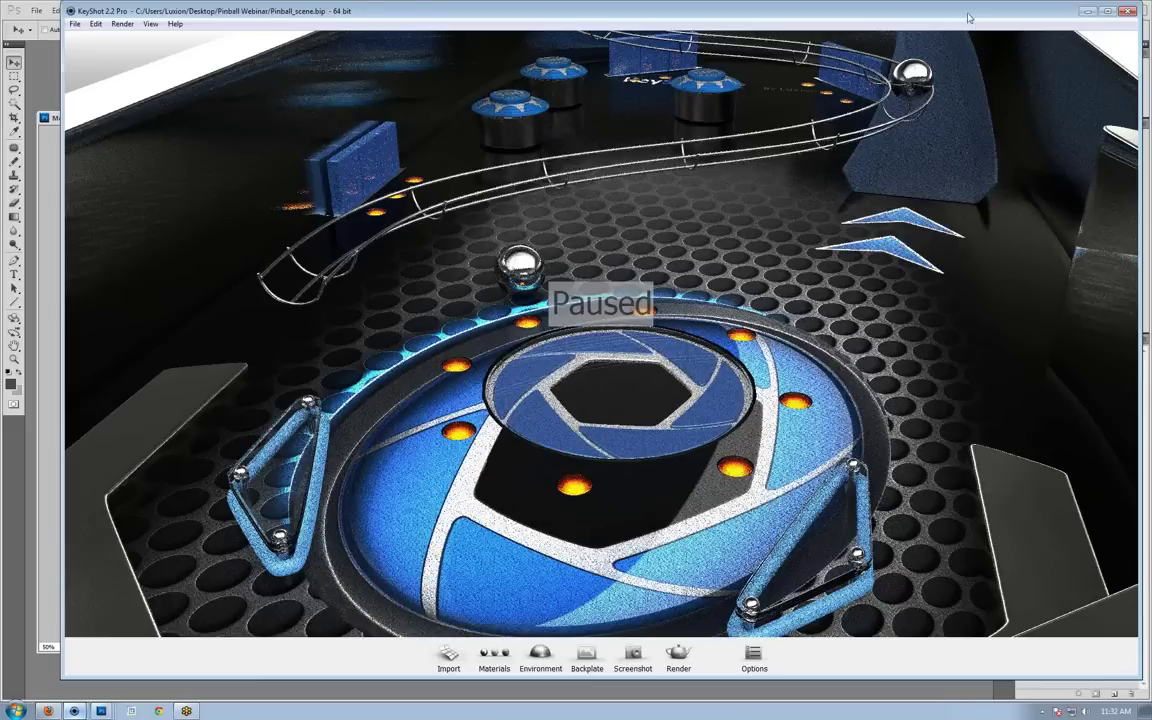
left_click_drag(968, 16, 752, 577)
left_click(912, 572)
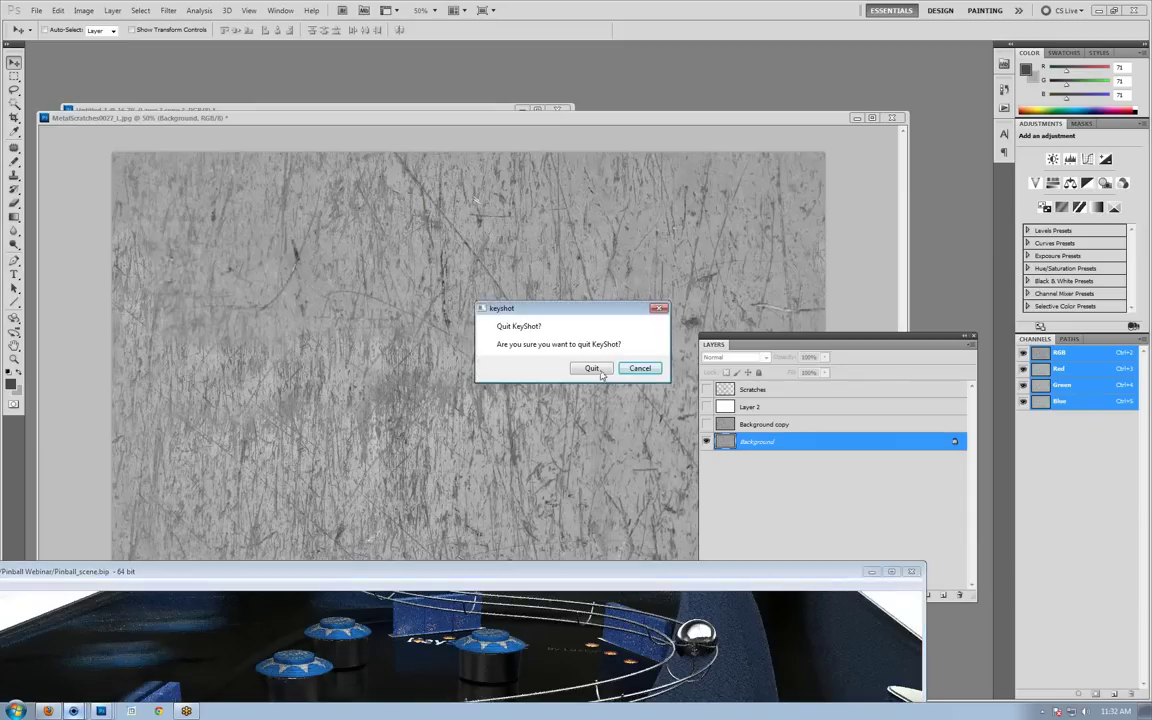
left_click(598, 370)
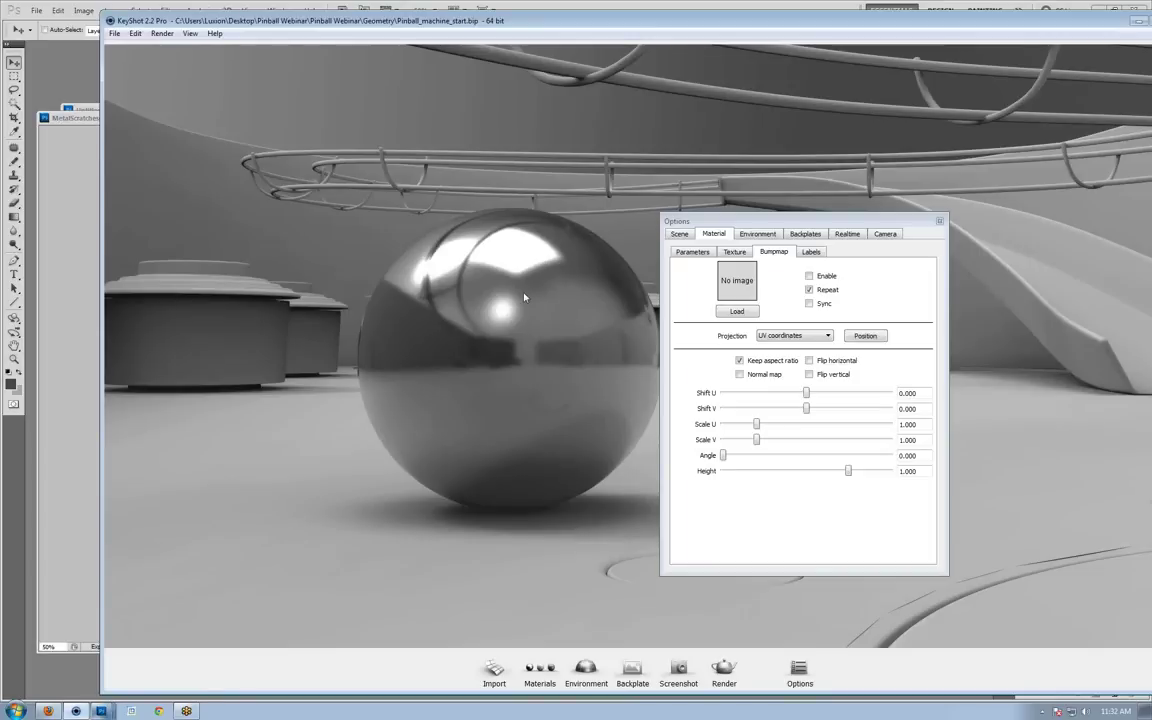
Load metal_scratches_bump.jpg from the Textures folder as the ball material's bump map.
left_click_drag(770, 224, 748, 210)
left_click(716, 297)
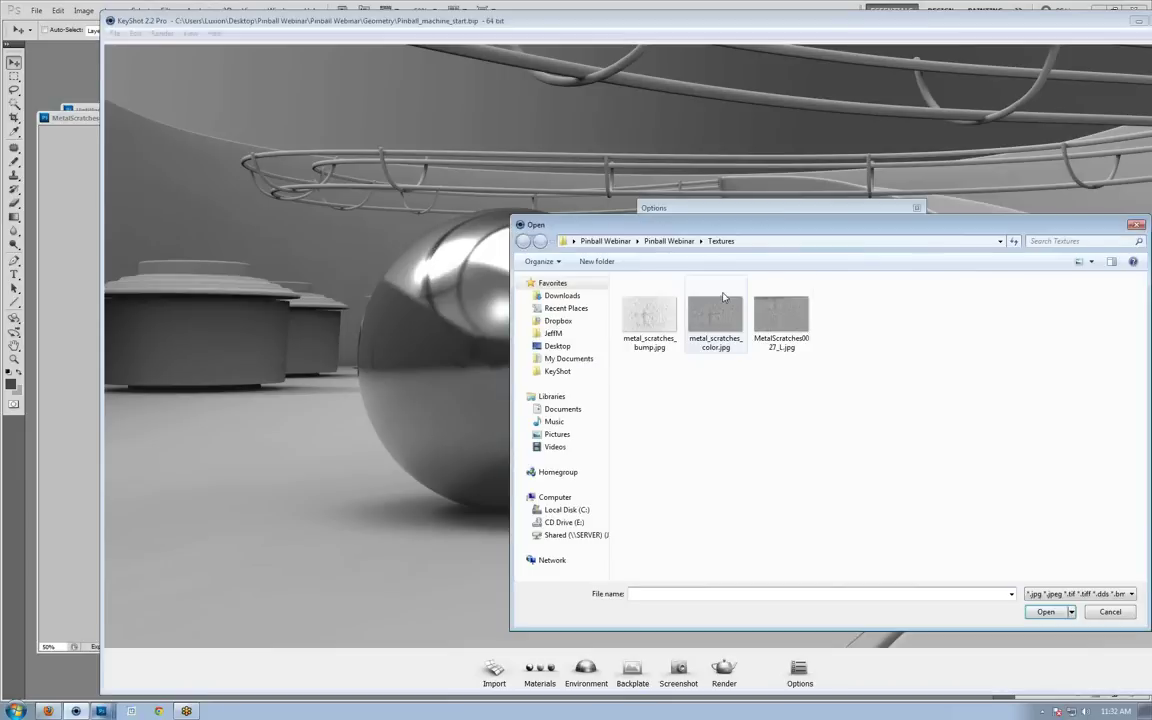
double_click(650, 318)
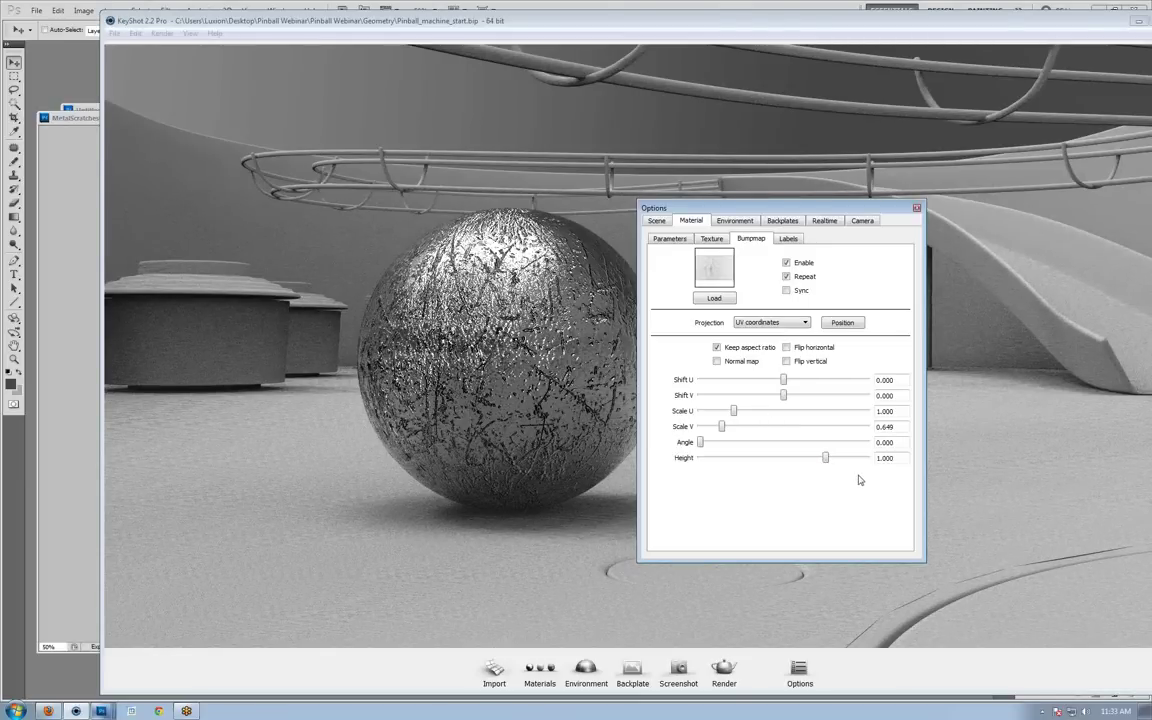
Set the ball's bump map height to about 0.288 and its Scale U to about 0.396, keeping the aspect ratio.
left_click_drag(826, 458, 789, 467)
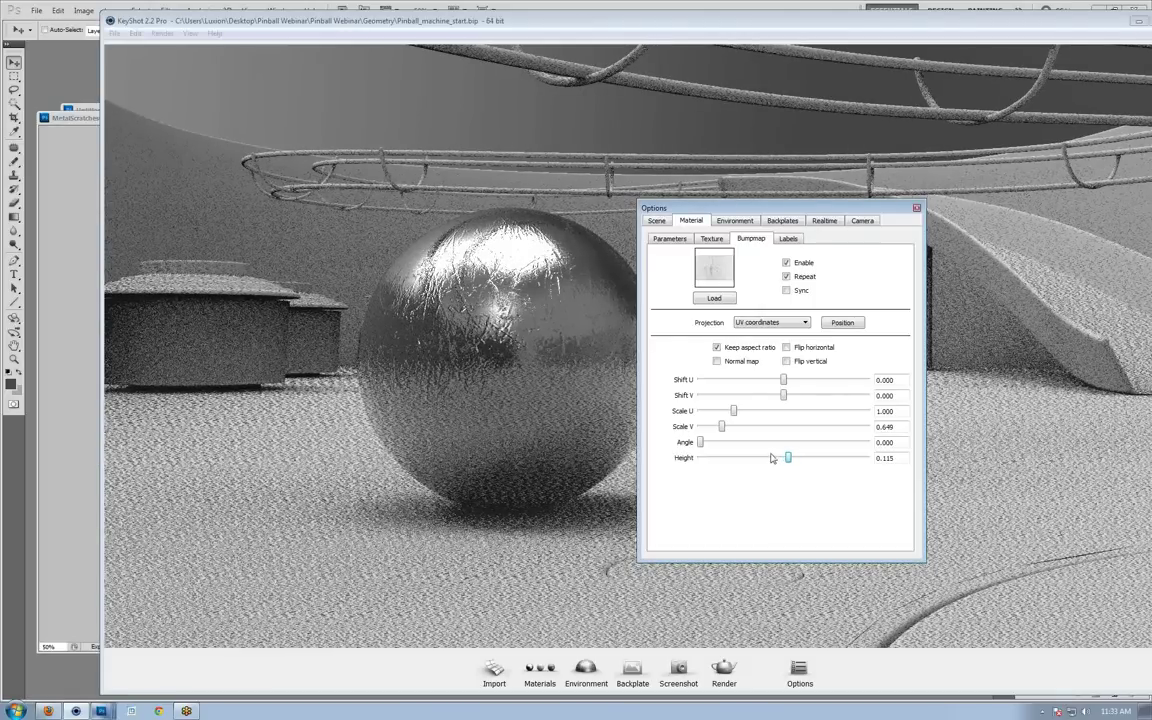
left_click_drag(734, 418, 720, 420)
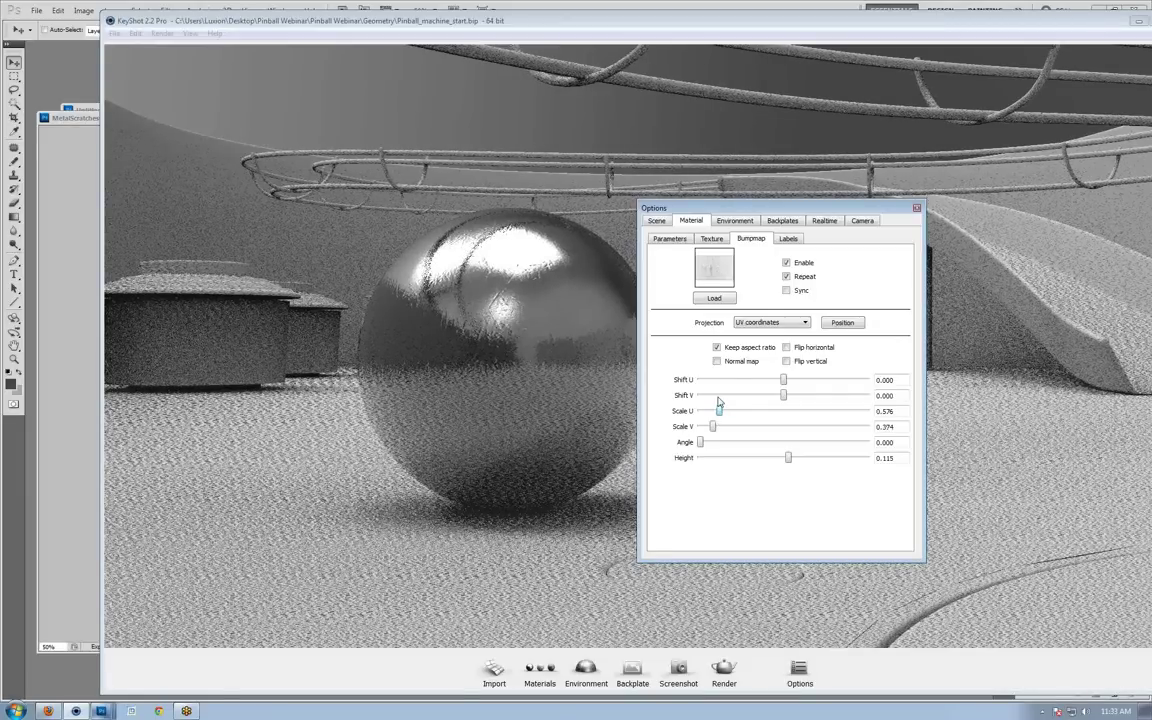
left_click_drag(789, 458, 796, 458)
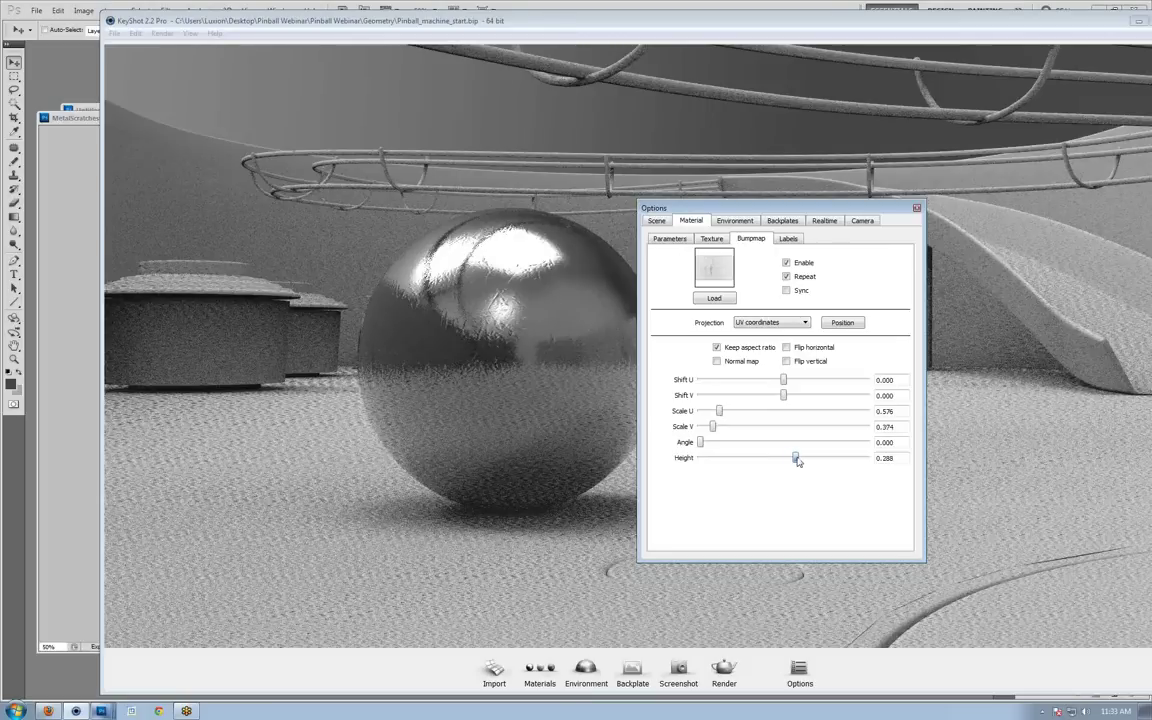
left_click_drag(718, 411, 713, 413)
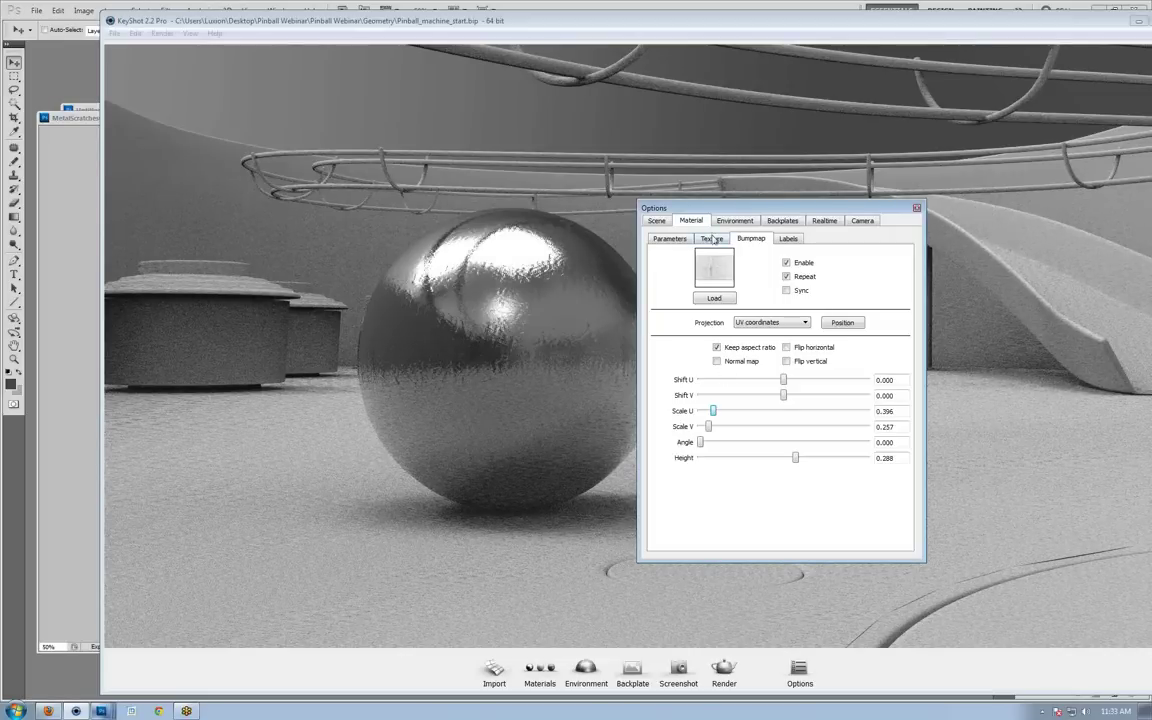
Load metal_scratches_color.jpg as the ball material's colour texture.
left_click(713, 240)
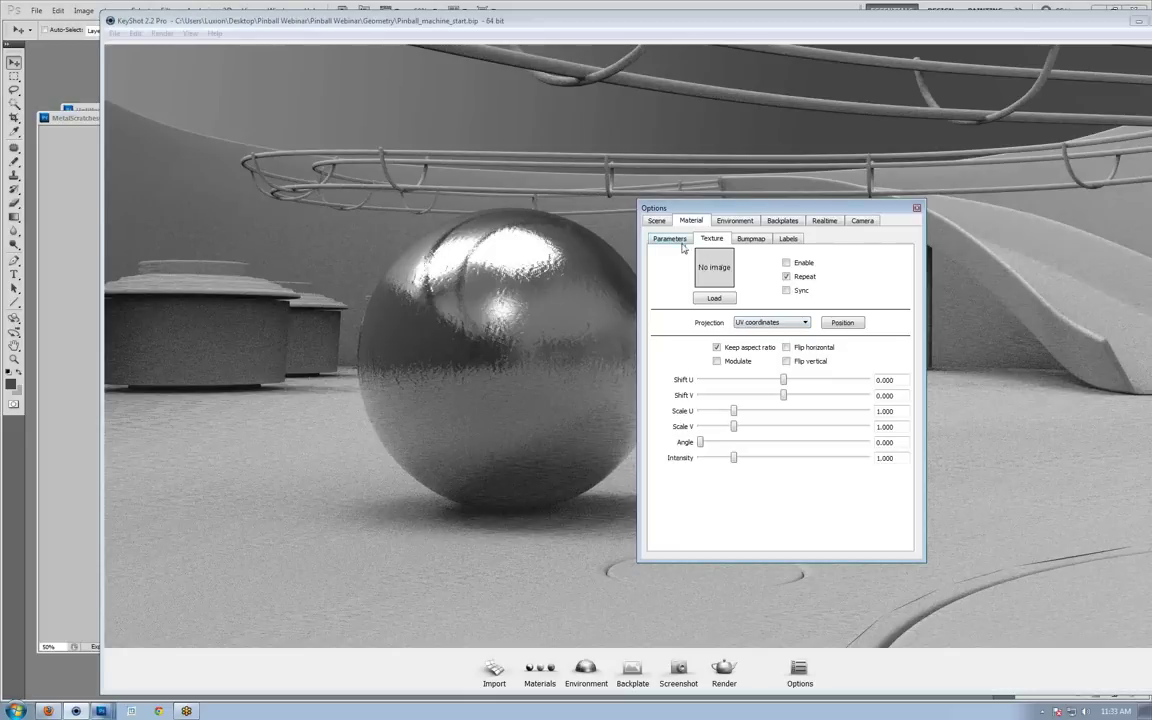
left_click(718, 299)
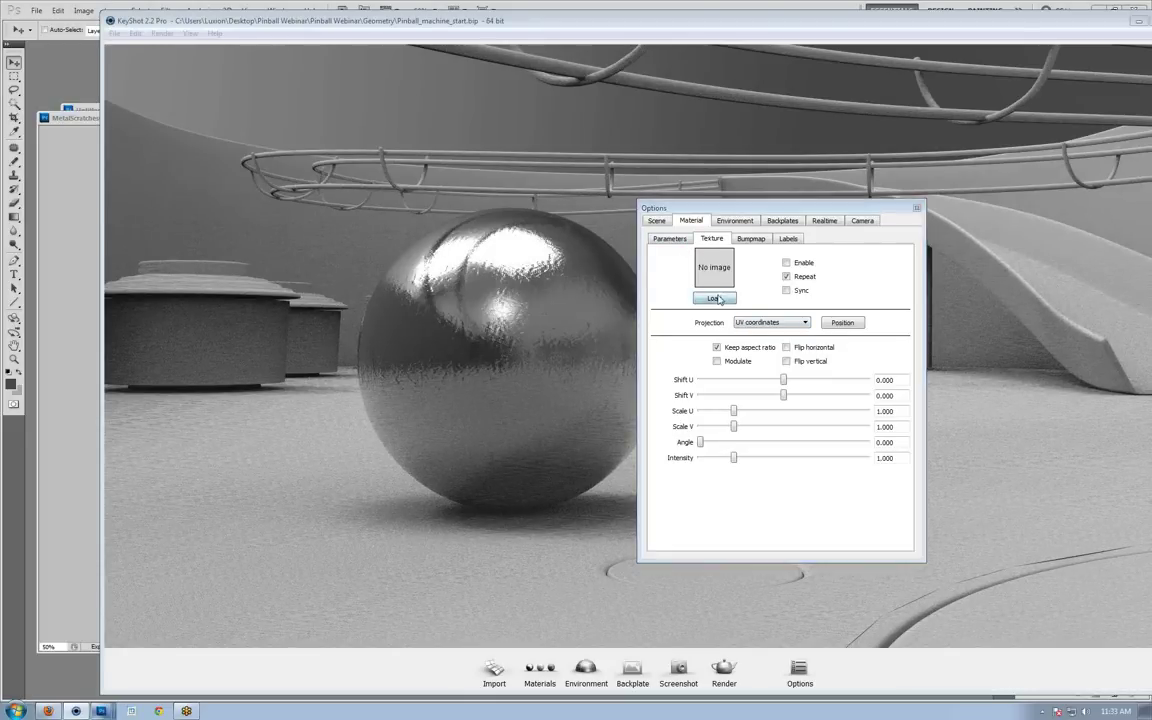
left_click(718, 297)
double_click(720, 298)
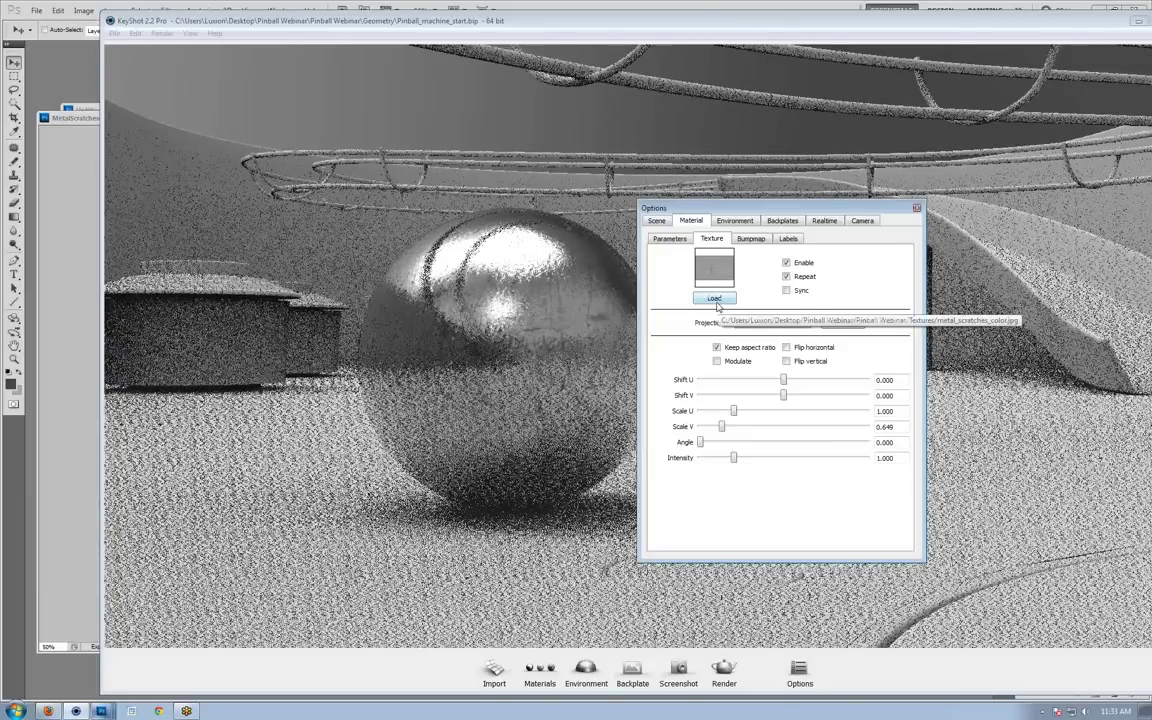
Compare the ball's texture and bump map settings, enable Sync between them, and set Scale U to about 0.324.
left_click(749, 240)
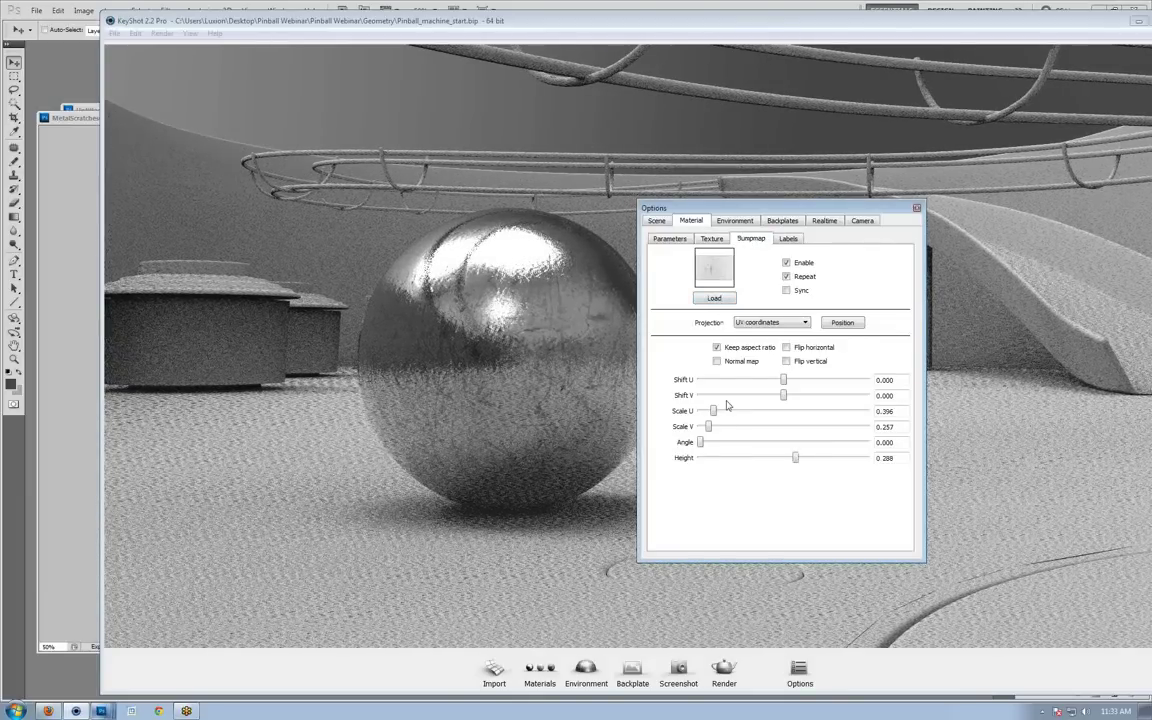
left_click(716, 242)
left_click(748, 242)
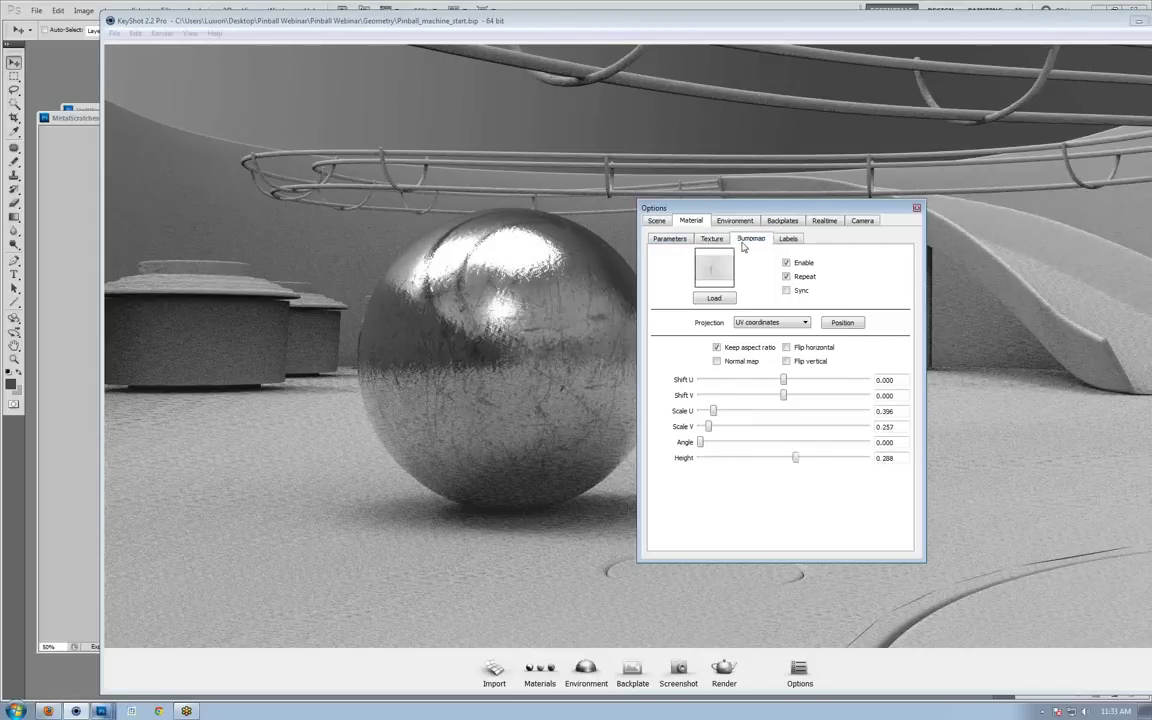
left_click(714, 242)
left_click(746, 241)
left_click(722, 241)
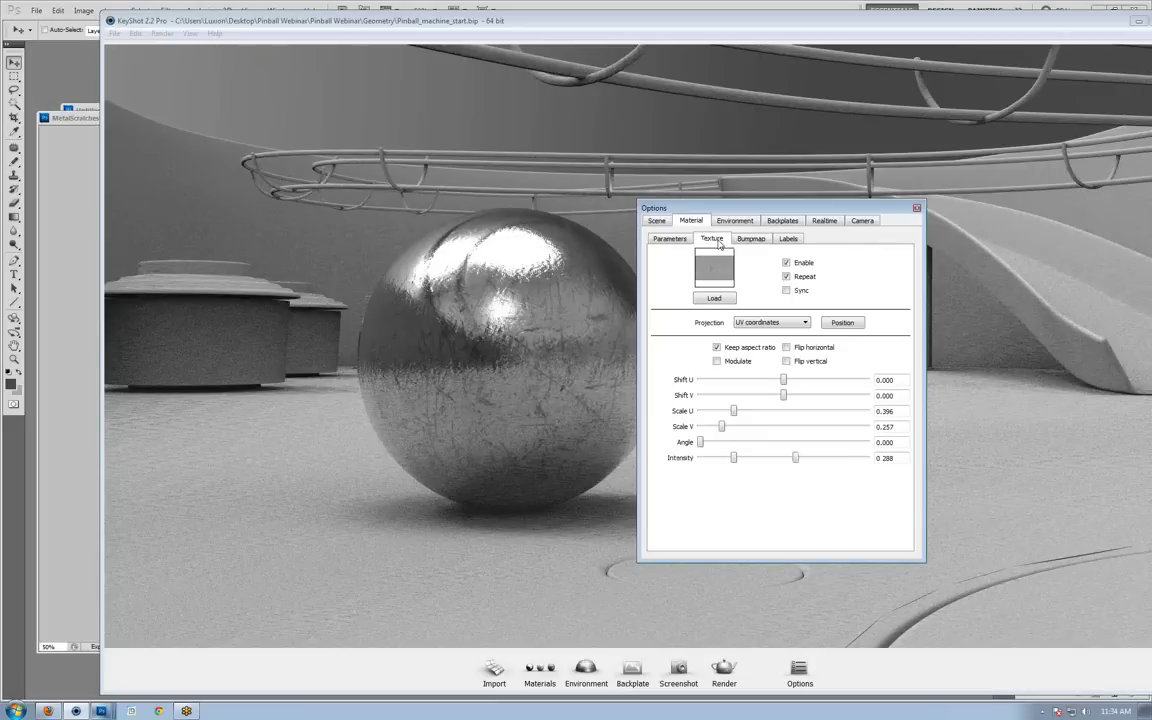
left_click(751, 241)
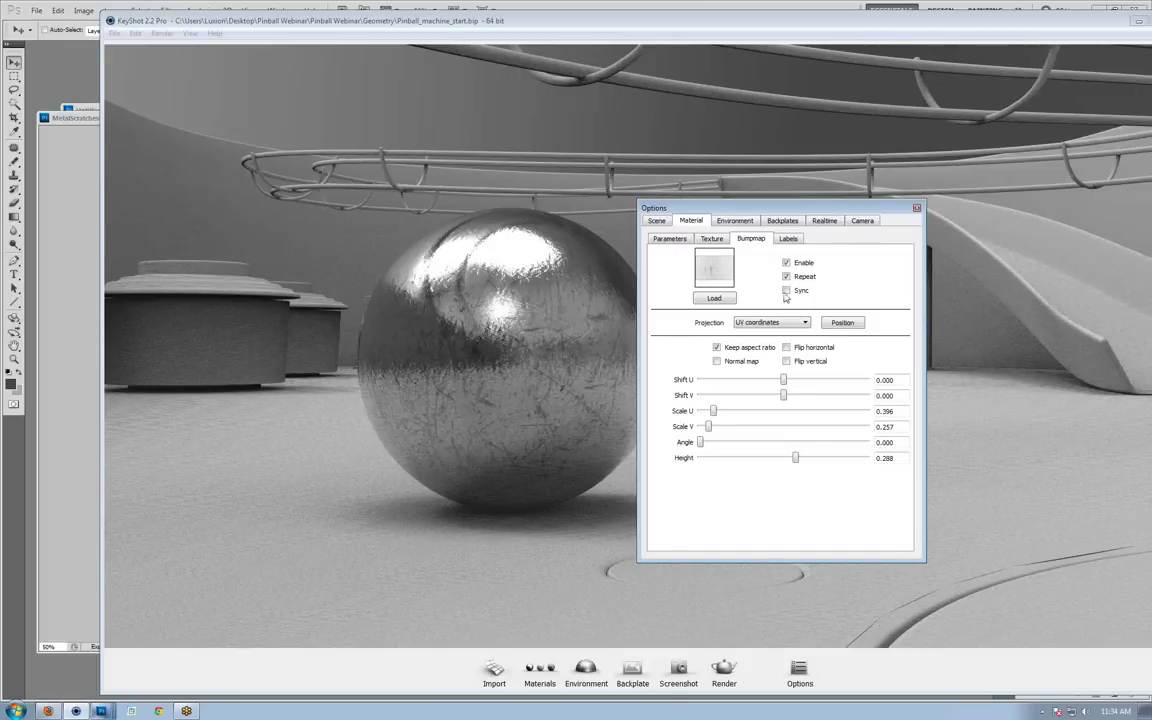
left_click(711, 412)
left_click_drag(711, 418, 710, 419)
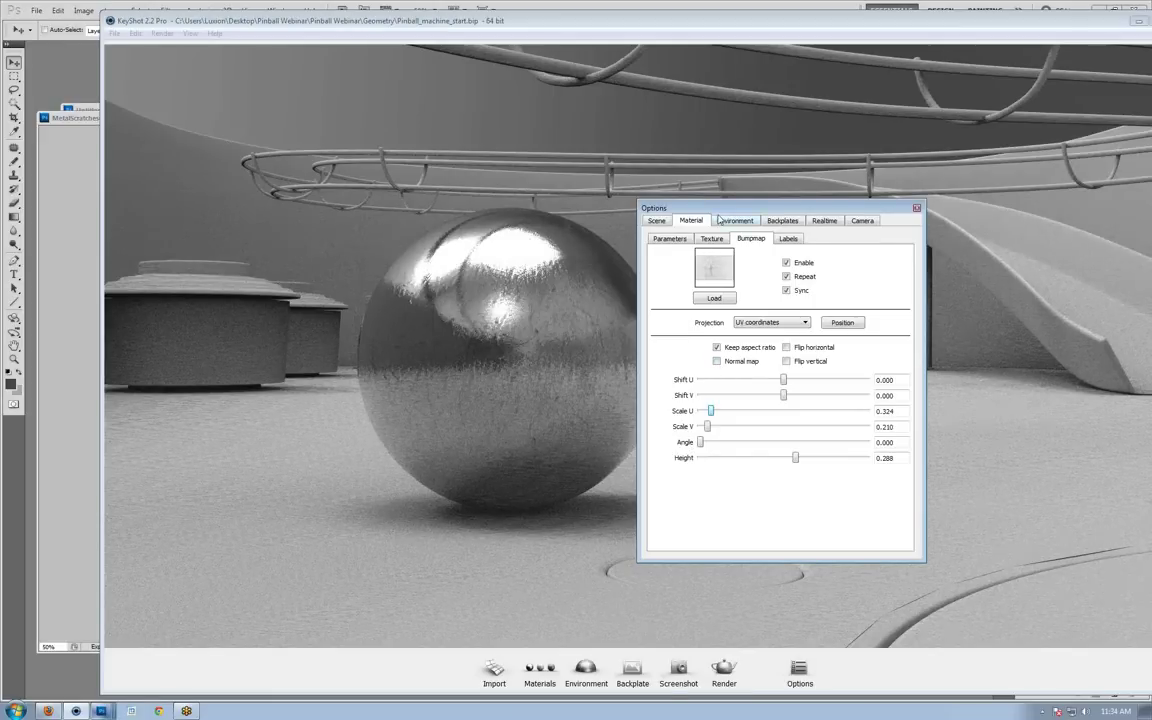
Try a lower intensity of about 0.540 for the ball's colour texture and raise it to about 1.151.
left_click_drag(652, 206, 827, 155)
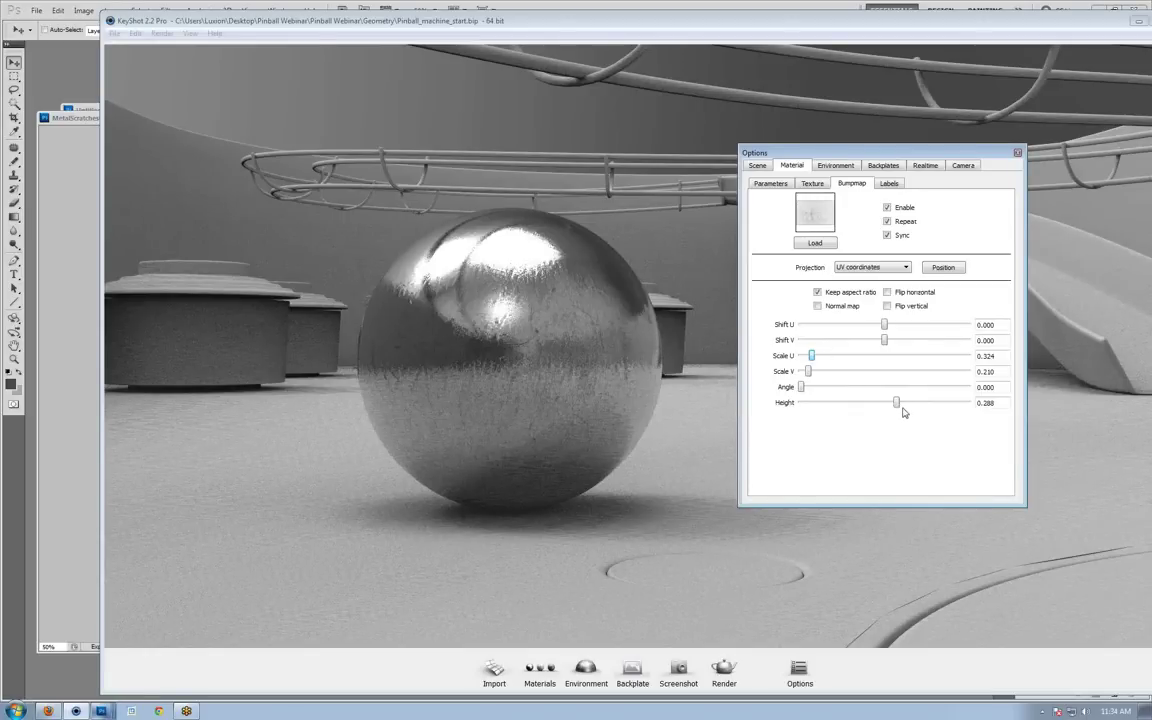
left_click(779, 184)
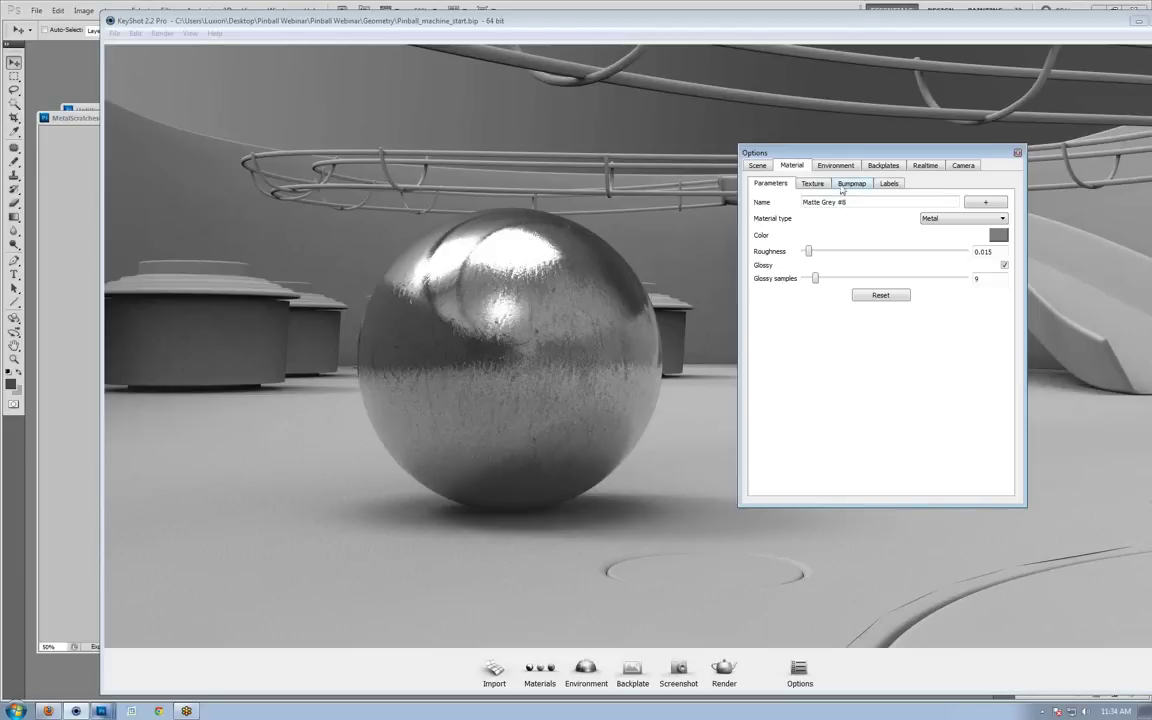
left_click(812, 183)
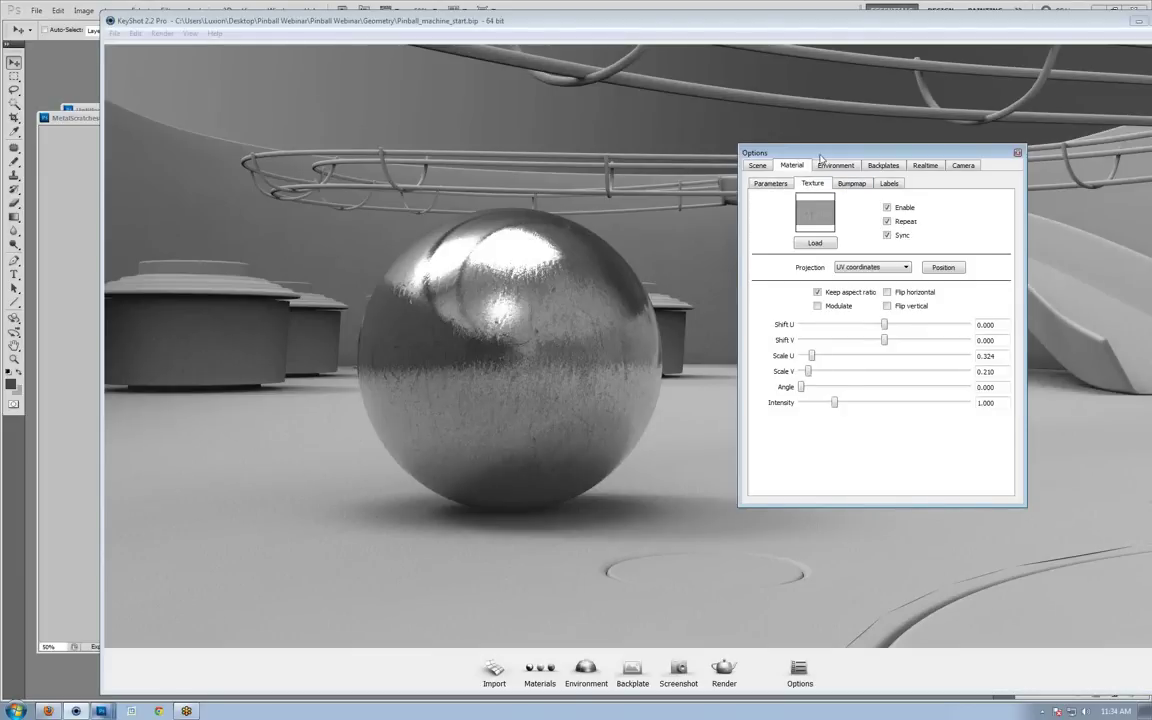
left_click_drag(820, 153, 753, 156)
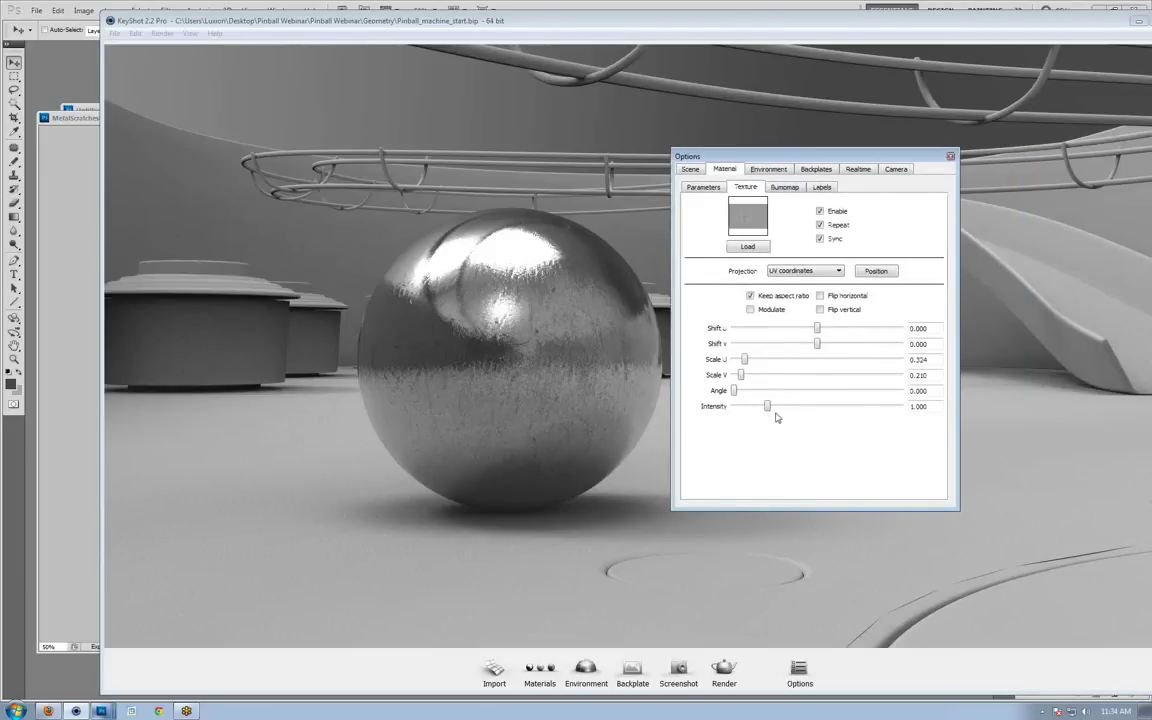
left_click_drag(767, 406, 751, 407)
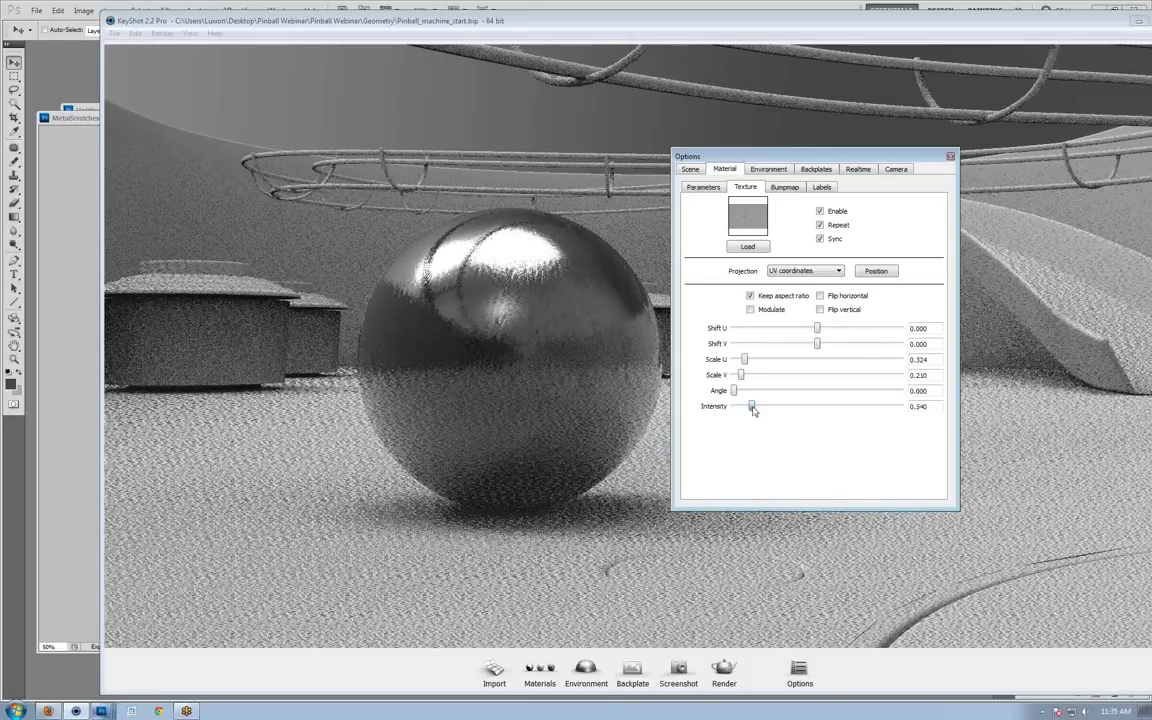
mouse_move(753, 410)
left_mouse_down()
mouse_move(788, 415)
mouse_move(773, 420)
left_mouse_up()
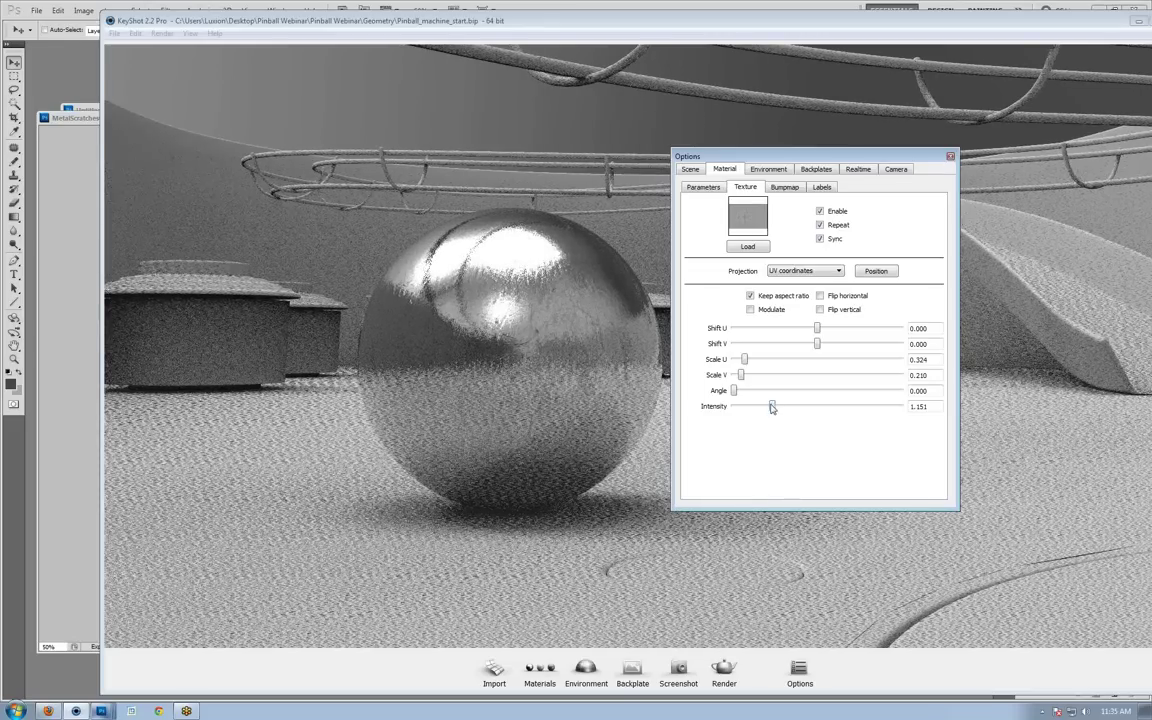
Enable Modulate for the ball's colour texture.
left_click(714, 187)
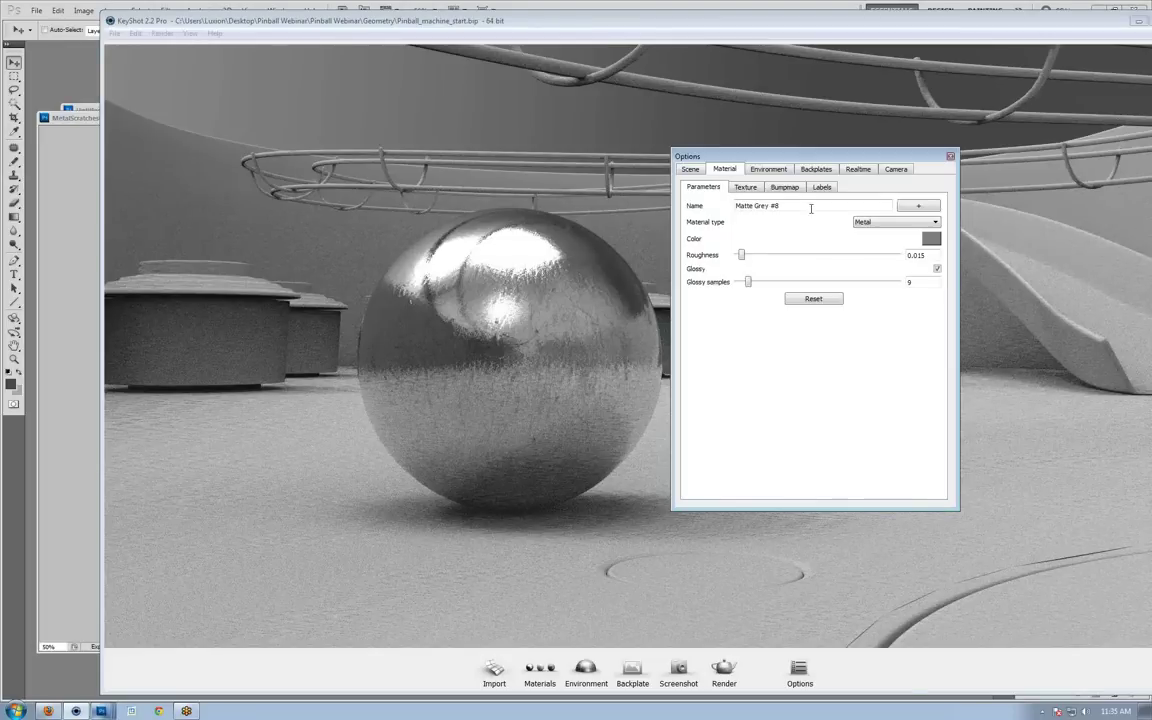
left_click(745, 188)
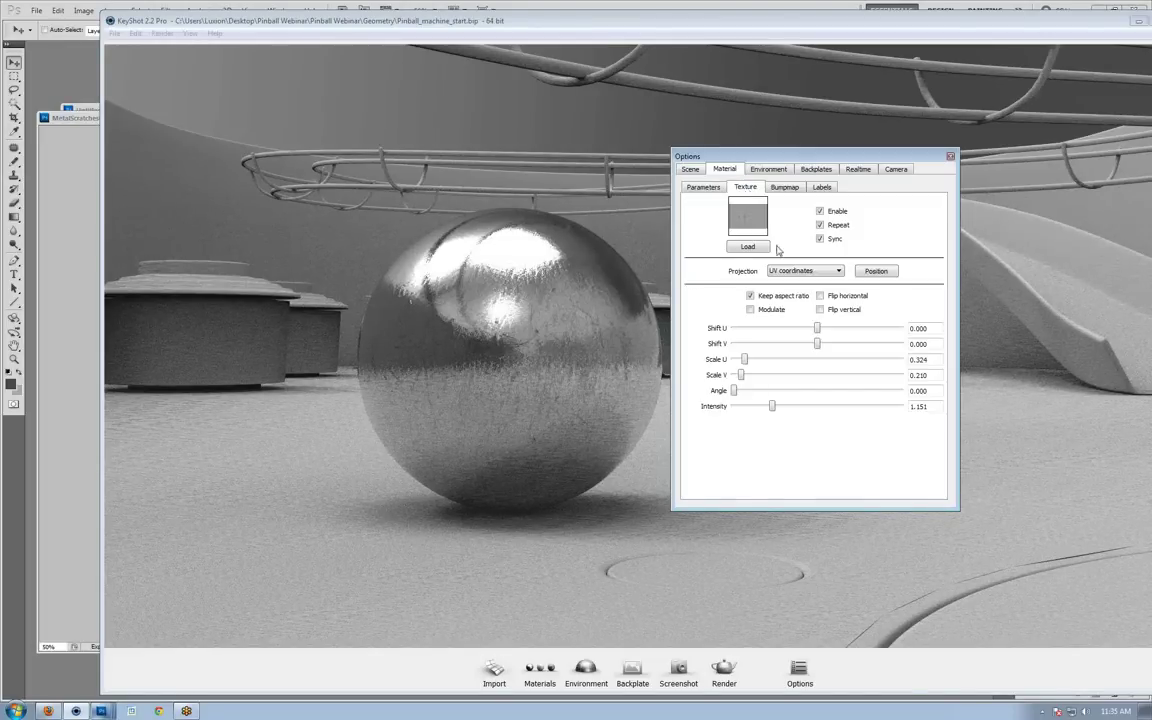
left_click(751, 310)
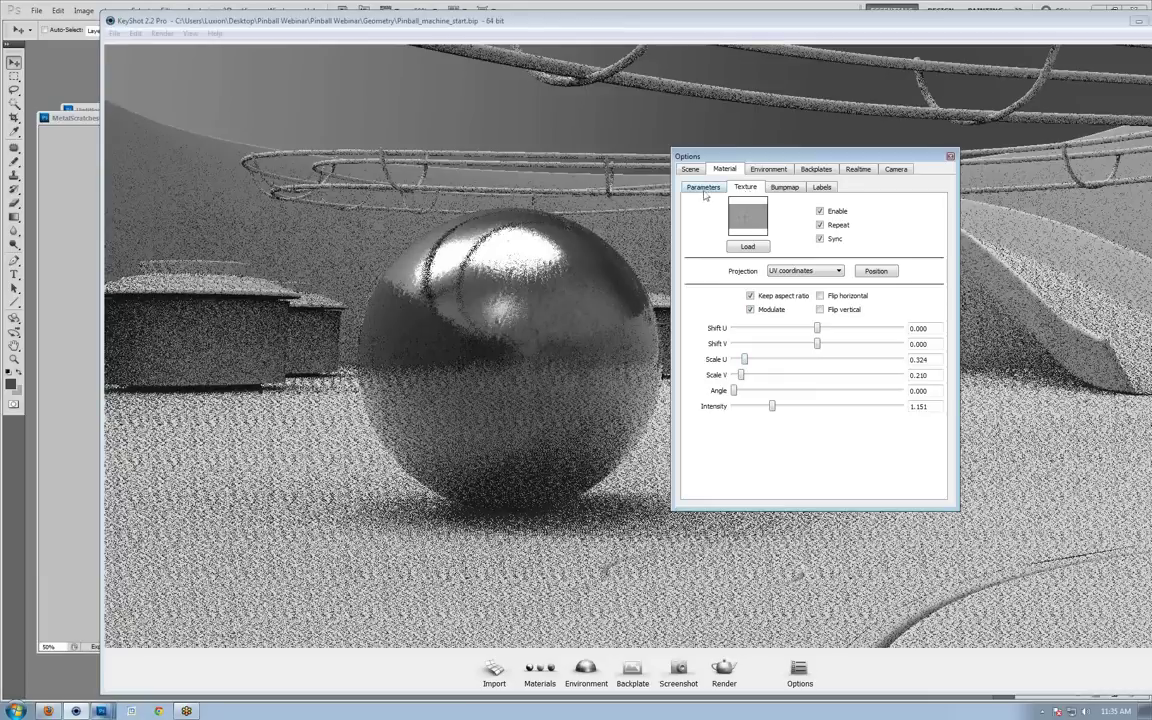
Brighten the ball's metal colour to a light warm grey of RGB 211, 211, 190.
left_click(703, 187)
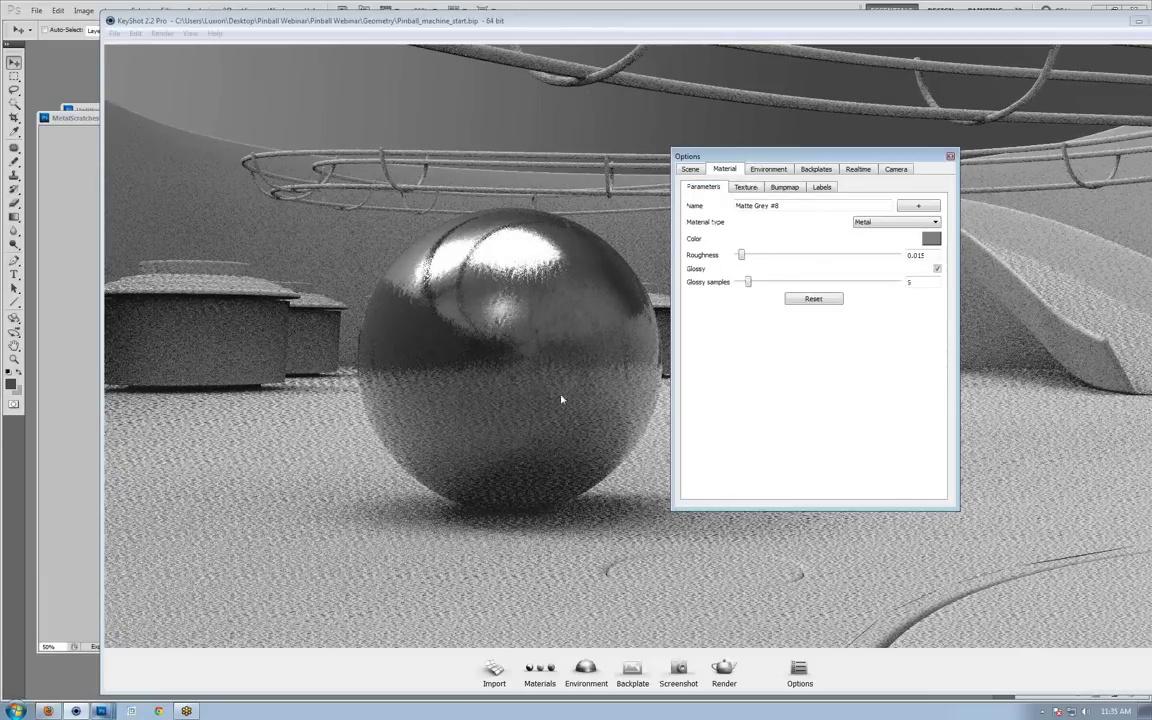
left_click(931, 238)
mouse_move(898, 355)
left_mouse_down()
mouse_move(897, 319)
mouse_move(856, 296)
mouse_move(841, 308)
mouse_move(917, 343)
left_mouse_up()
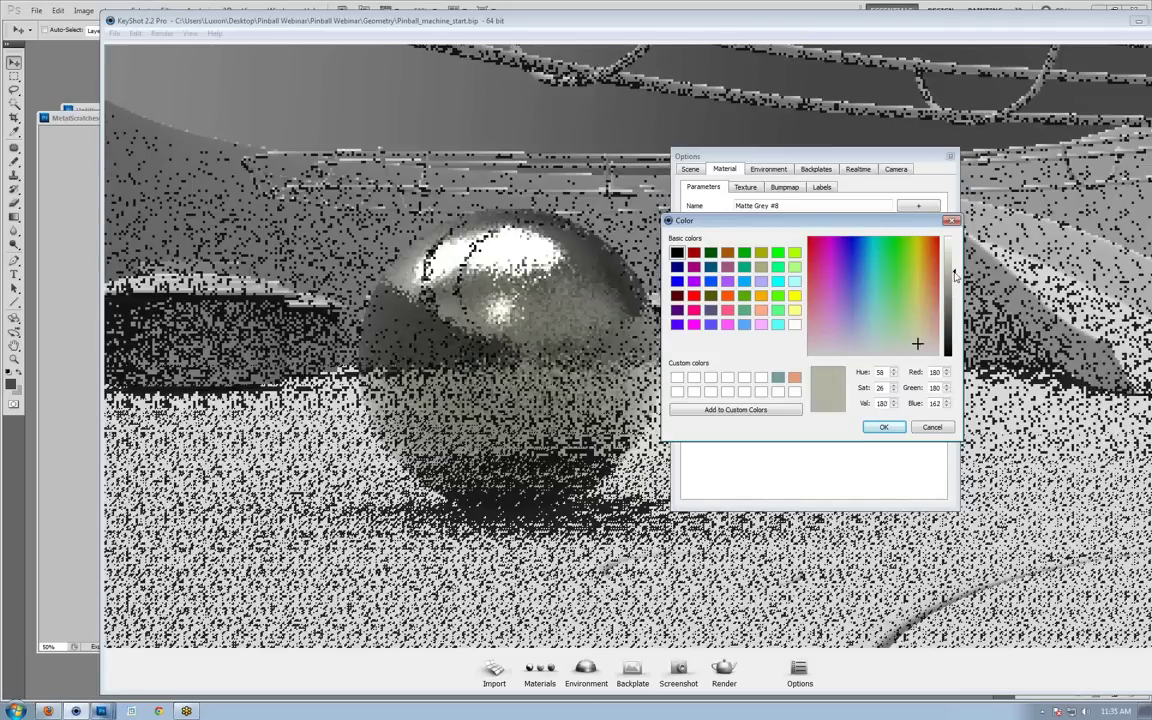
left_click_drag(954, 277, 954, 257)
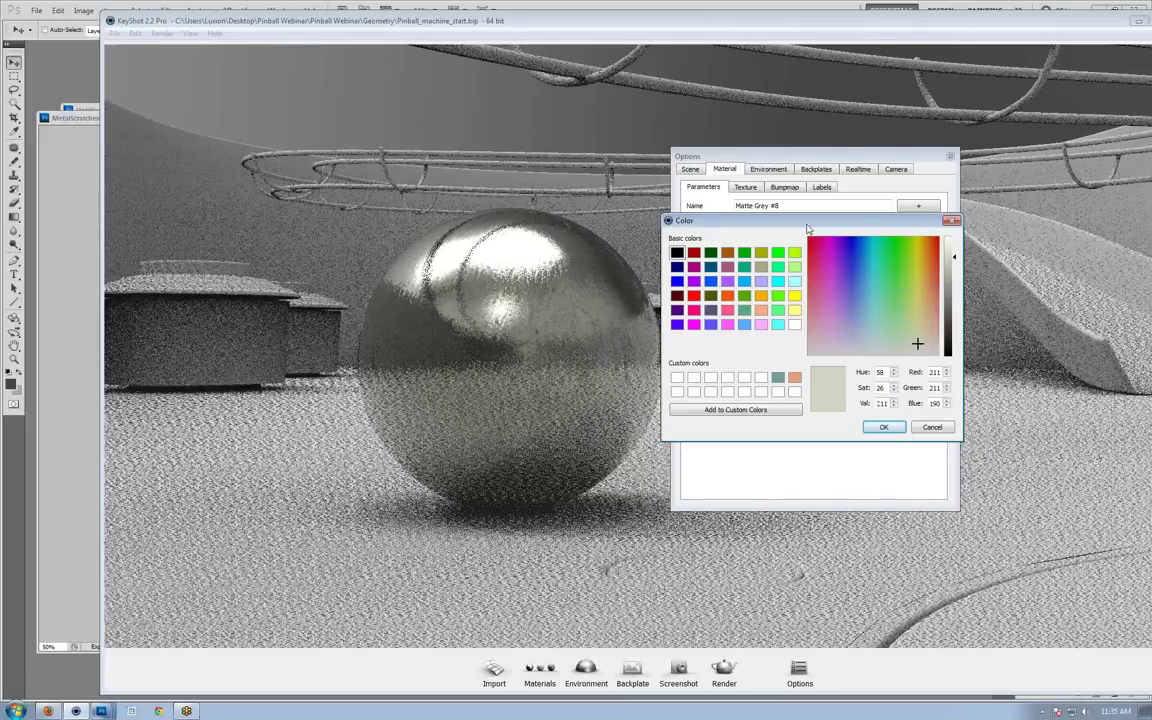
Try a green ball colour of RGB 124, 211, 83 and settle on neutral light grey, RGB 211, 211, 211.
left_click_drag(835, 224, 878, 354)
left_click(935, 413)
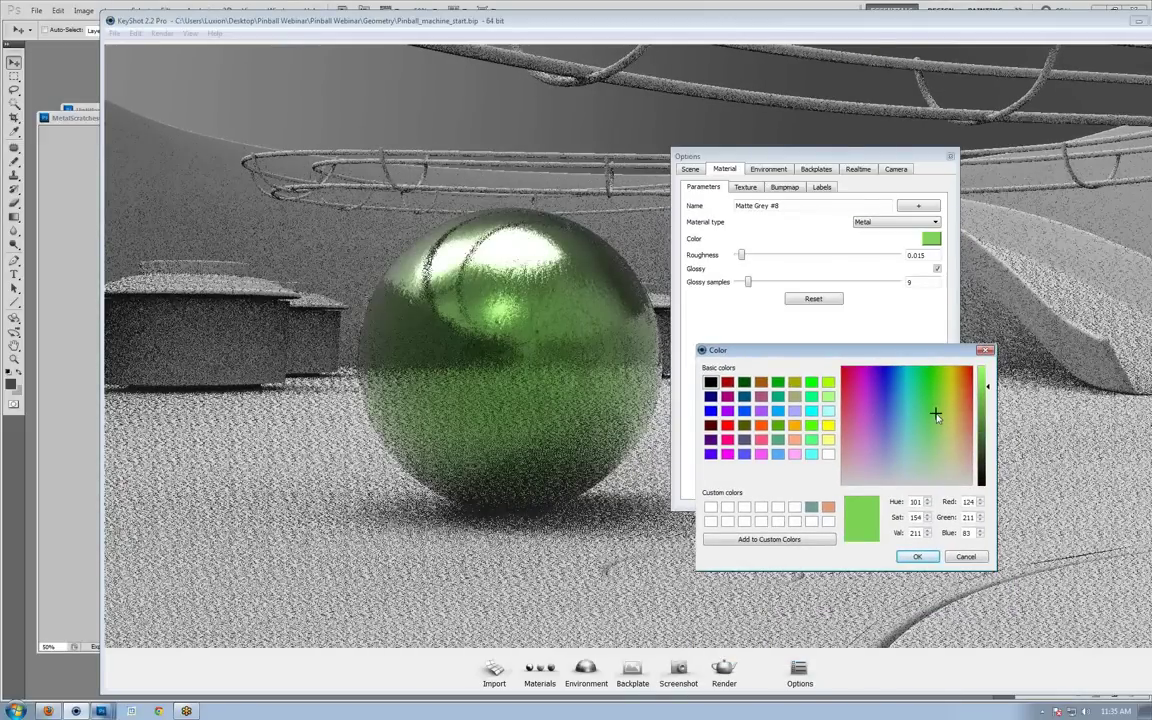
left_click(940, 483)
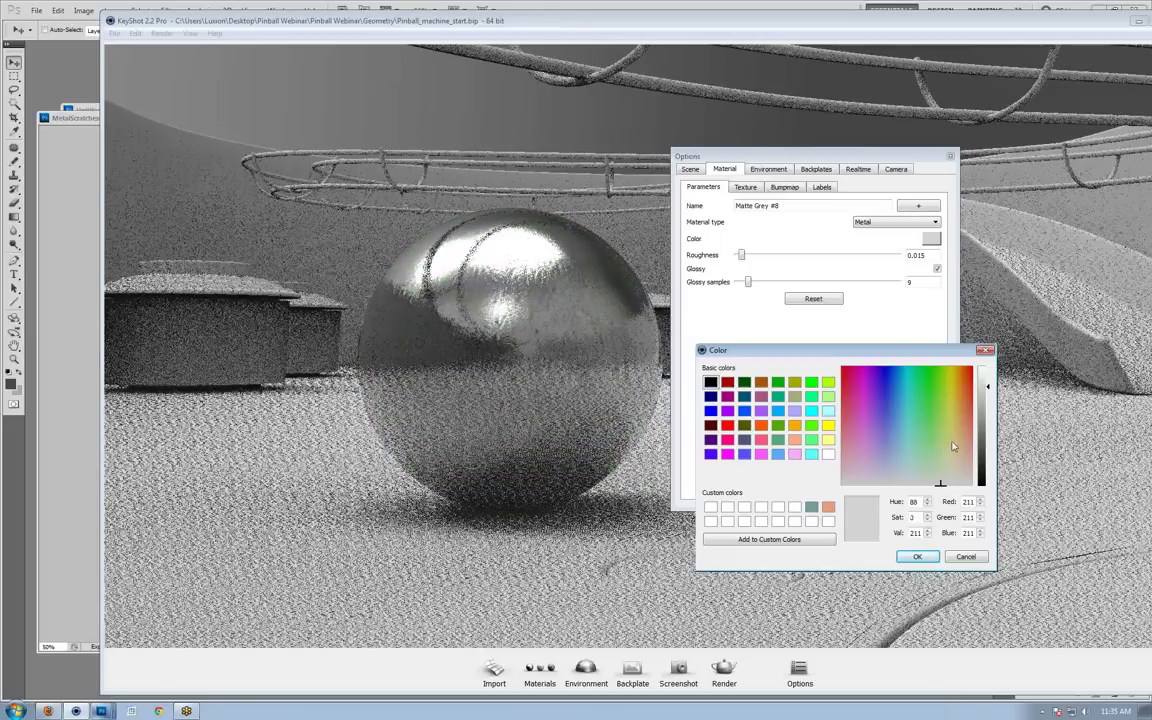
left_click(917, 556)
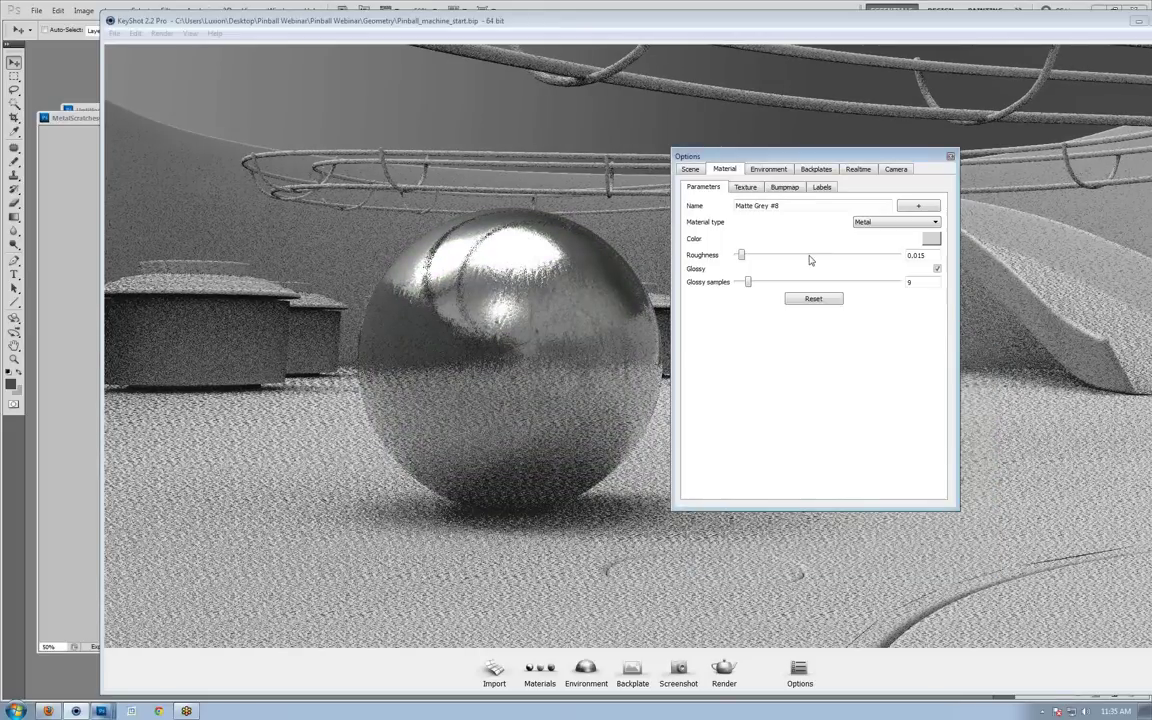
Disable Modulate for the ball's colour texture.
left_click(745, 187)
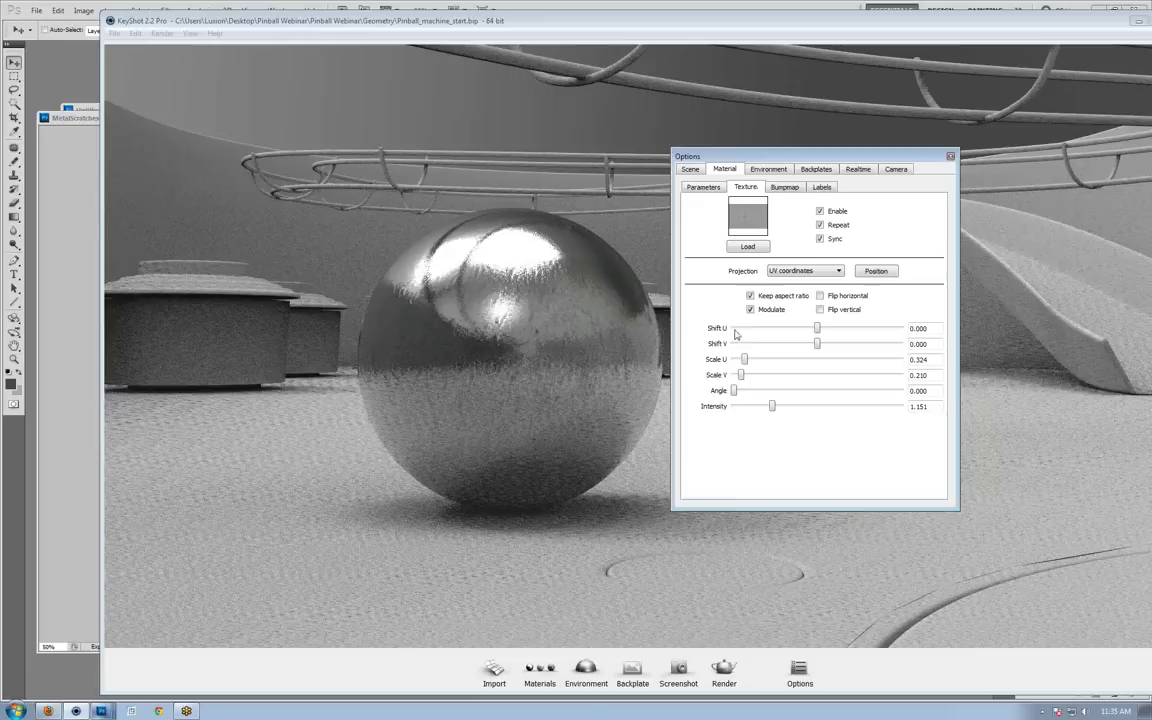
left_click(750, 309)
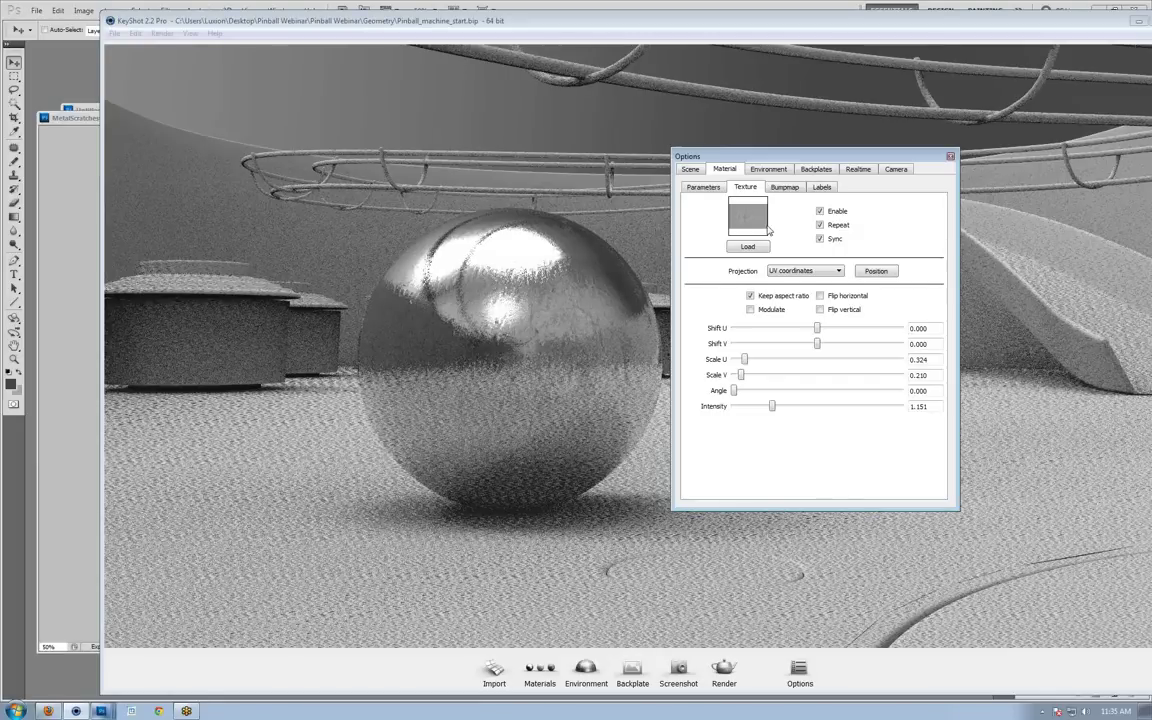
Set the ball's metal roughness to about 0.026 and its glossy samples to 20.
left_click(703, 188)
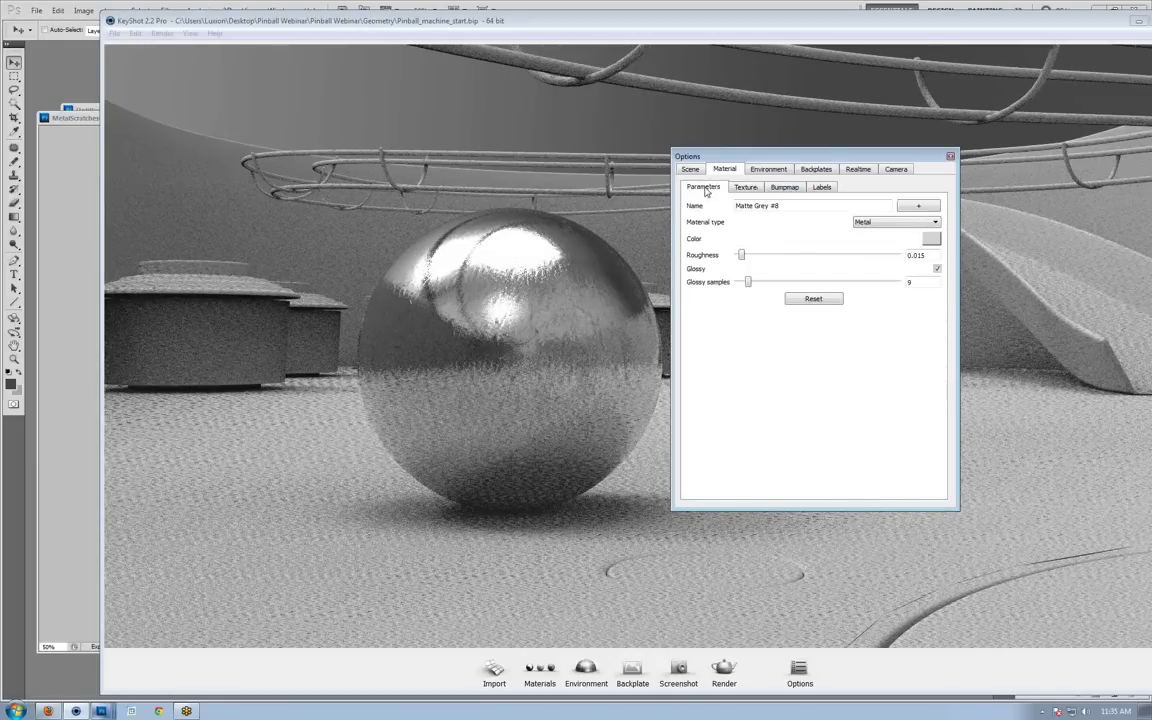
left_click_drag(740, 256, 742, 256)
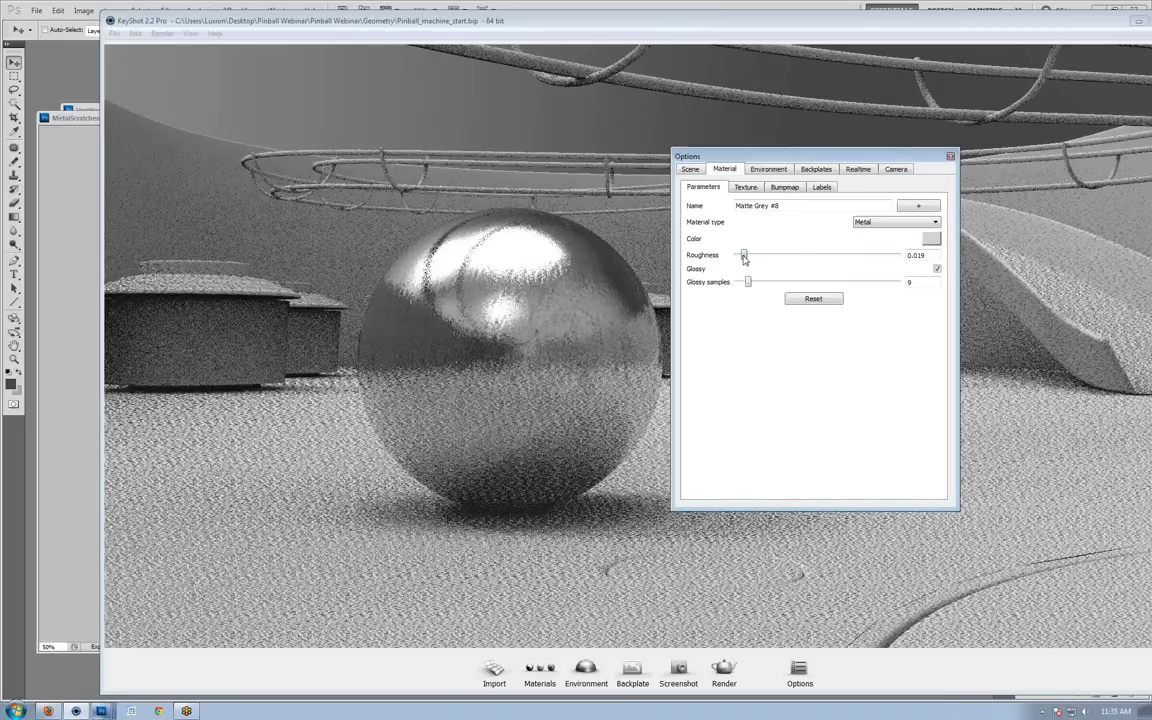
left_click_drag(742, 256, 761, 285)
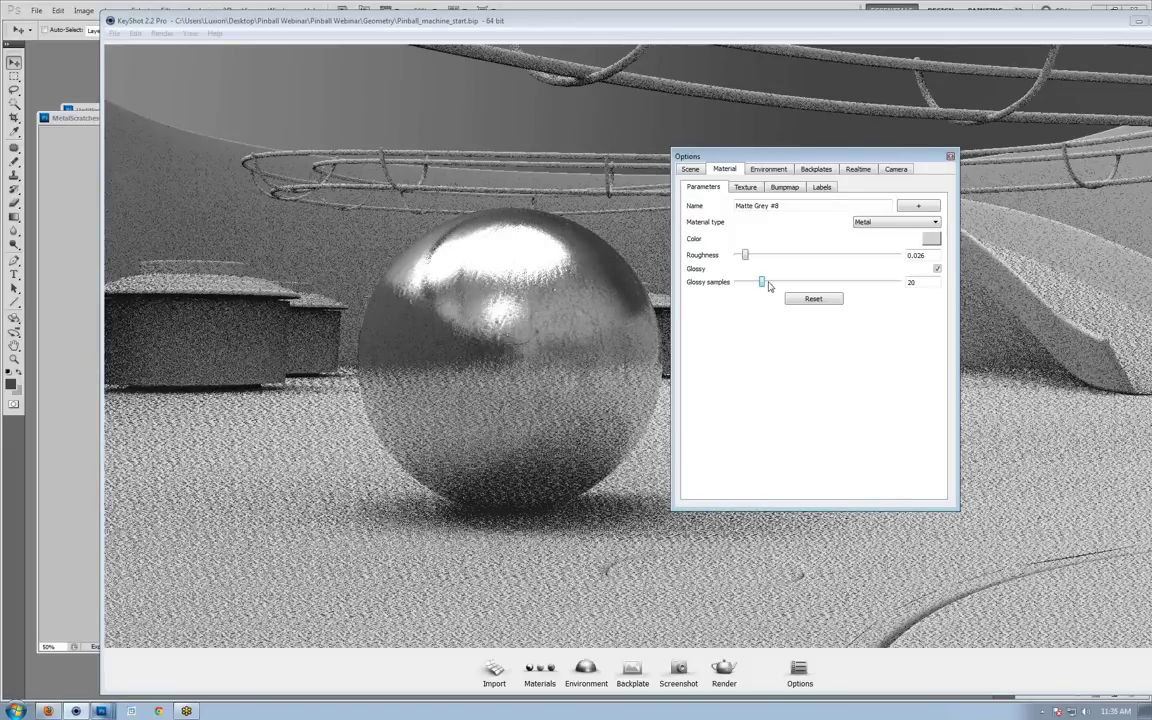
left_click(951, 157)
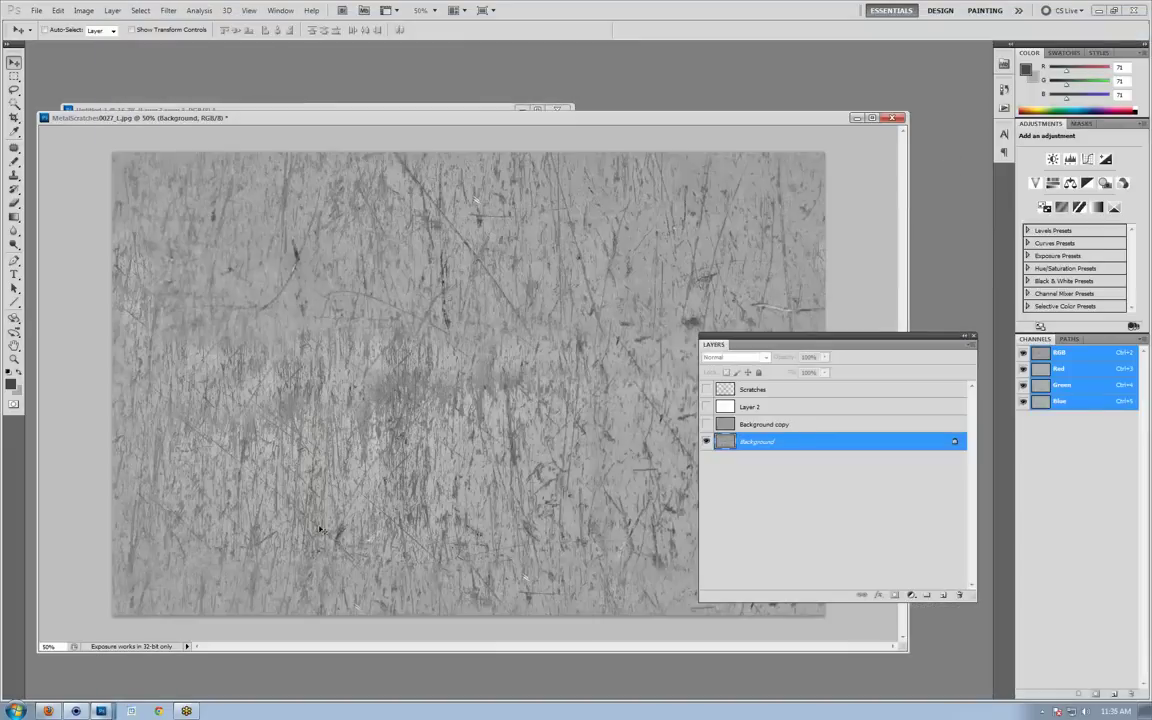
Switch back to KeyShot and examine the scratched-metal finish on the playfield ball and the ball on the wire ramp.
left_click(76, 711)
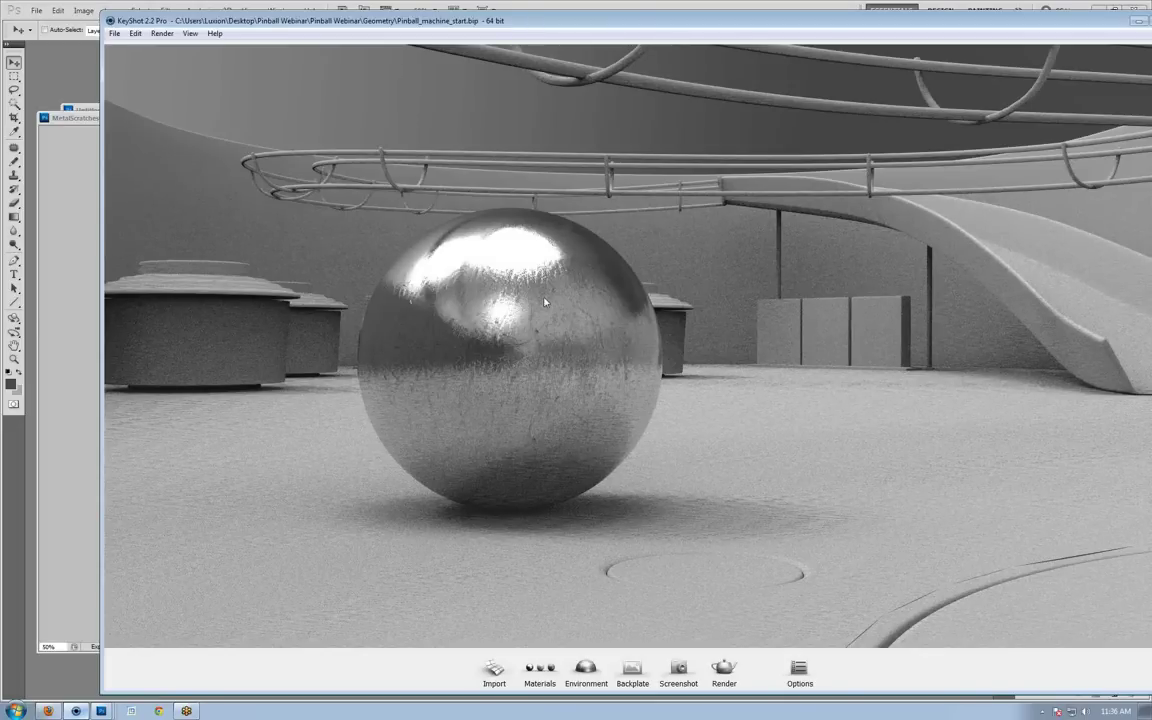
scroll(463, 327, "down", 5)
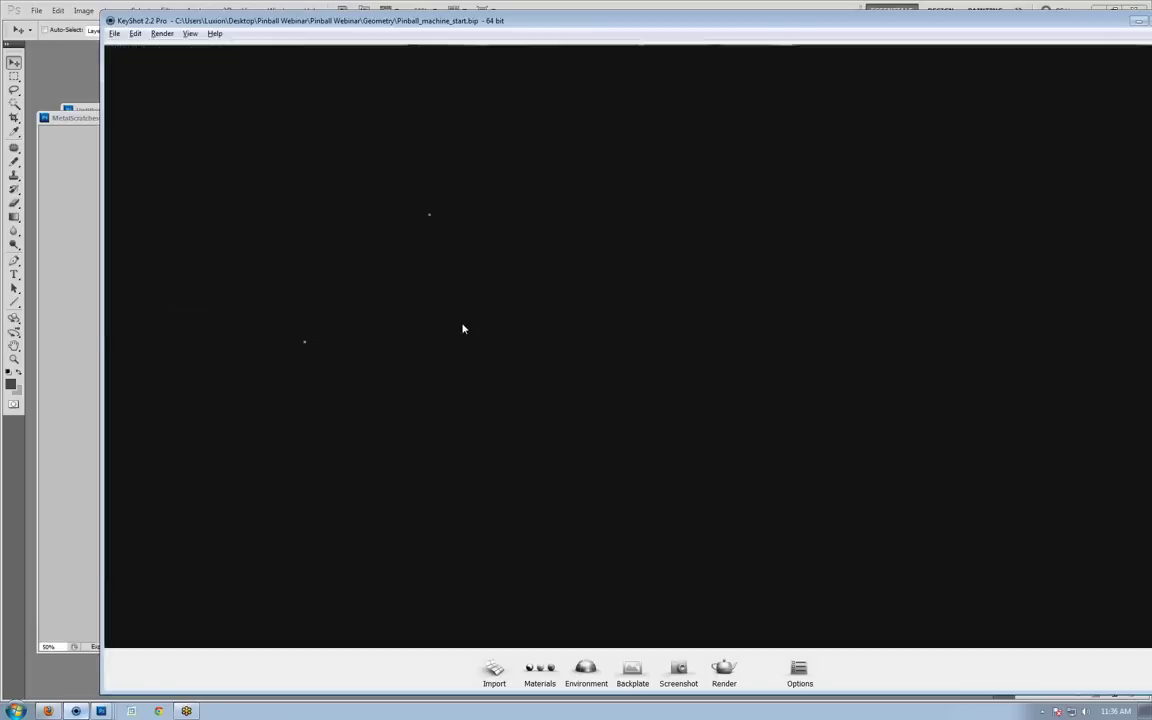
left_click_drag(473, 334, 627, 357)
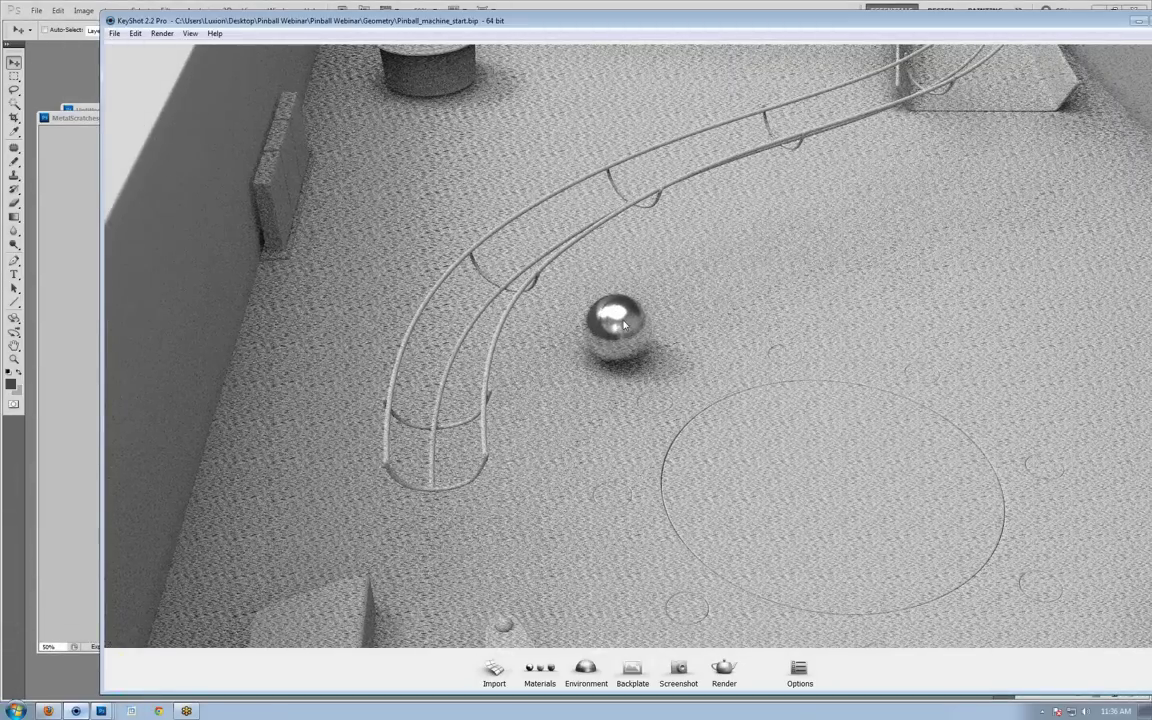
left_click_drag(733, 311, 668, 326)
scroll(668, 326, "up", 5)
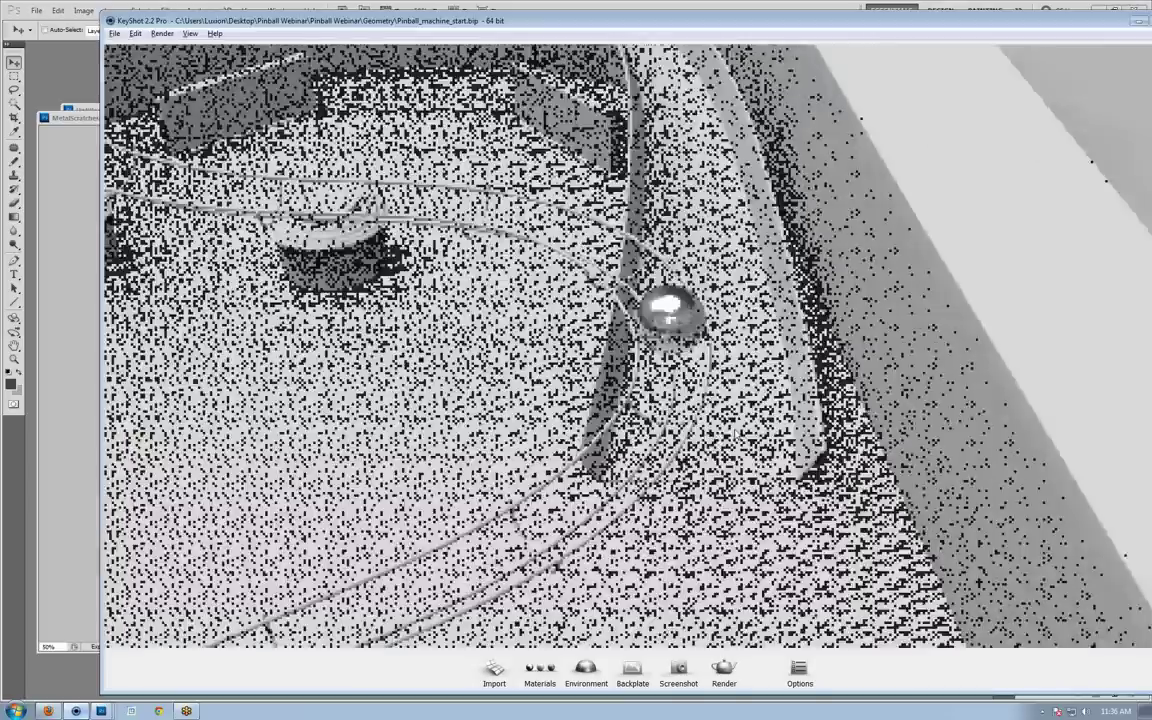
left_click_drag(532, 416, 537, 280)
middle_click_drag(537, 280, 541, 82)
left_click_drag(541, 82, 690, 258)
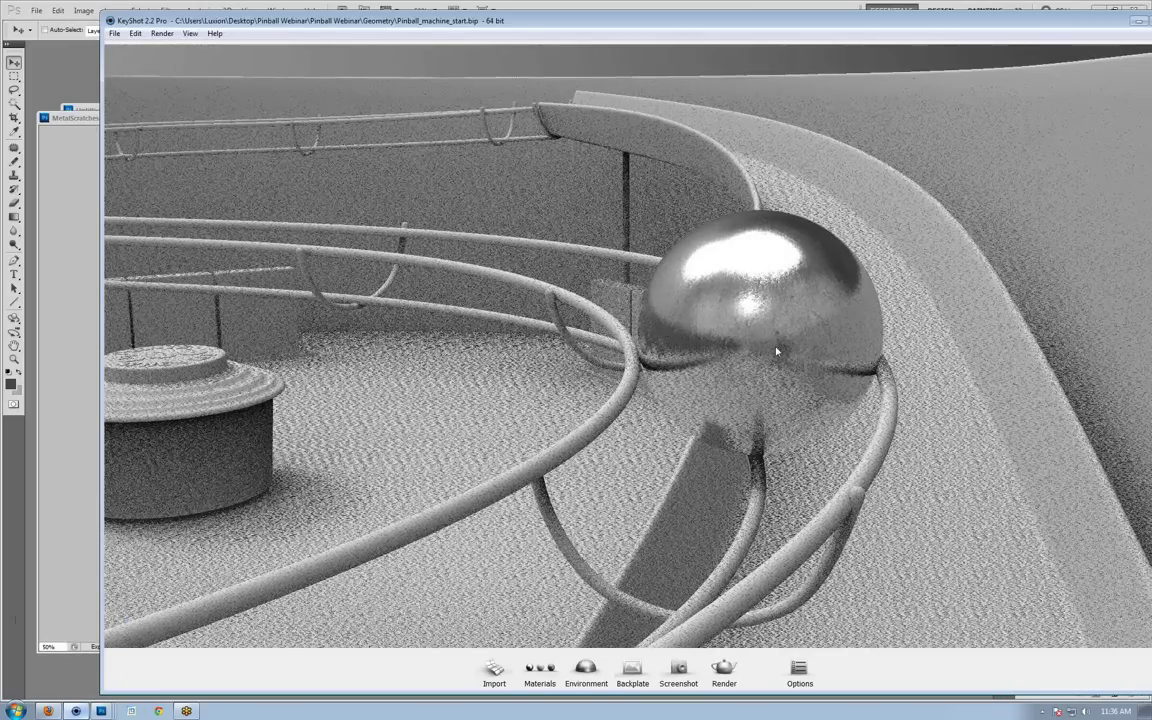
Apply the scratched-metal ball material to the ball resting in the curved side lane.
scroll(789, 364, "down", 3)
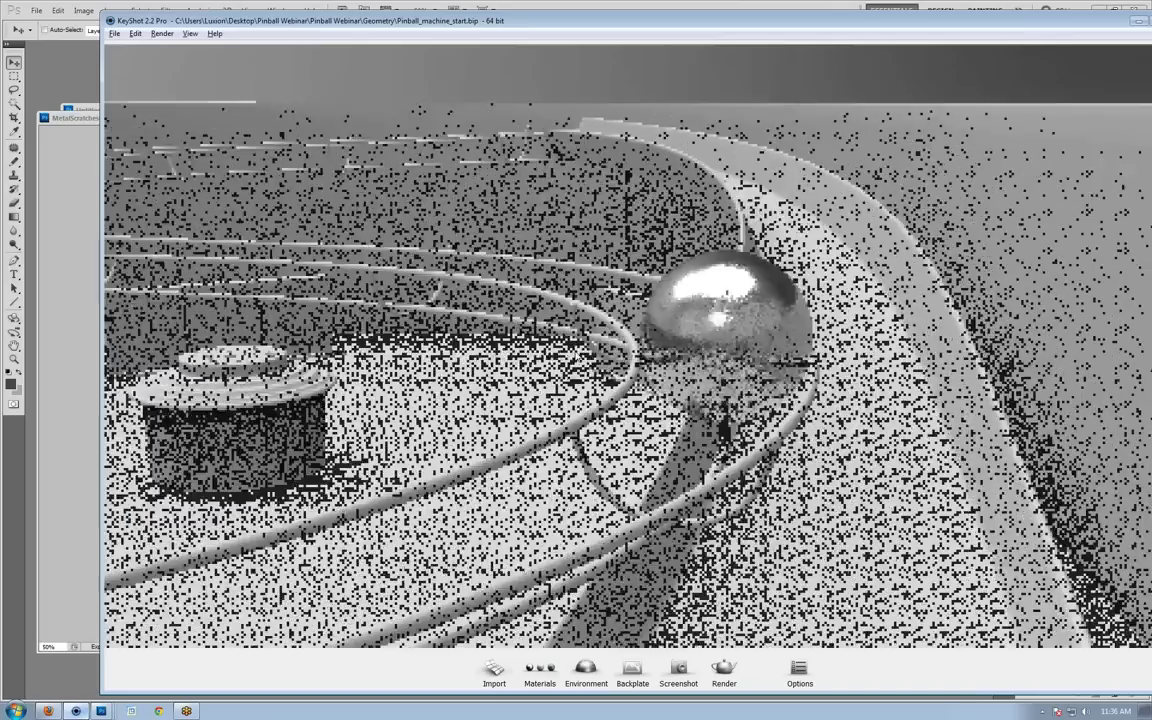
left_click_drag(787, 362, 830, 404)
scroll(830, 404, "down", 5)
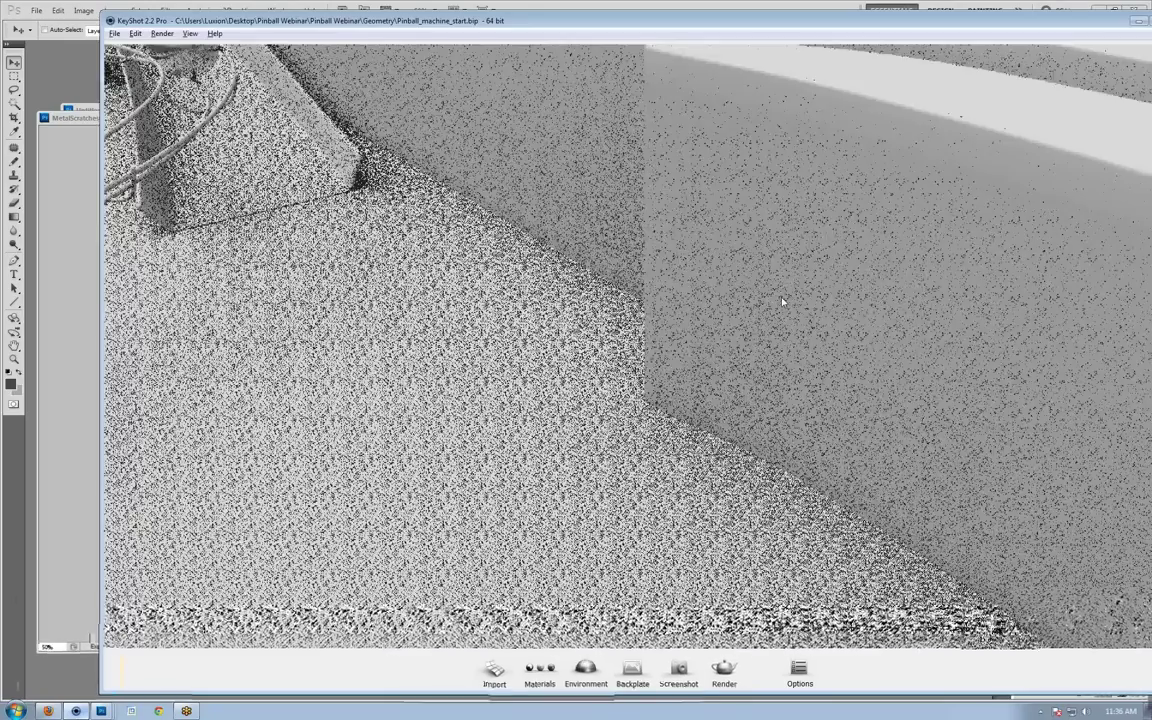
left_click_drag(783, 301, 550, 335)
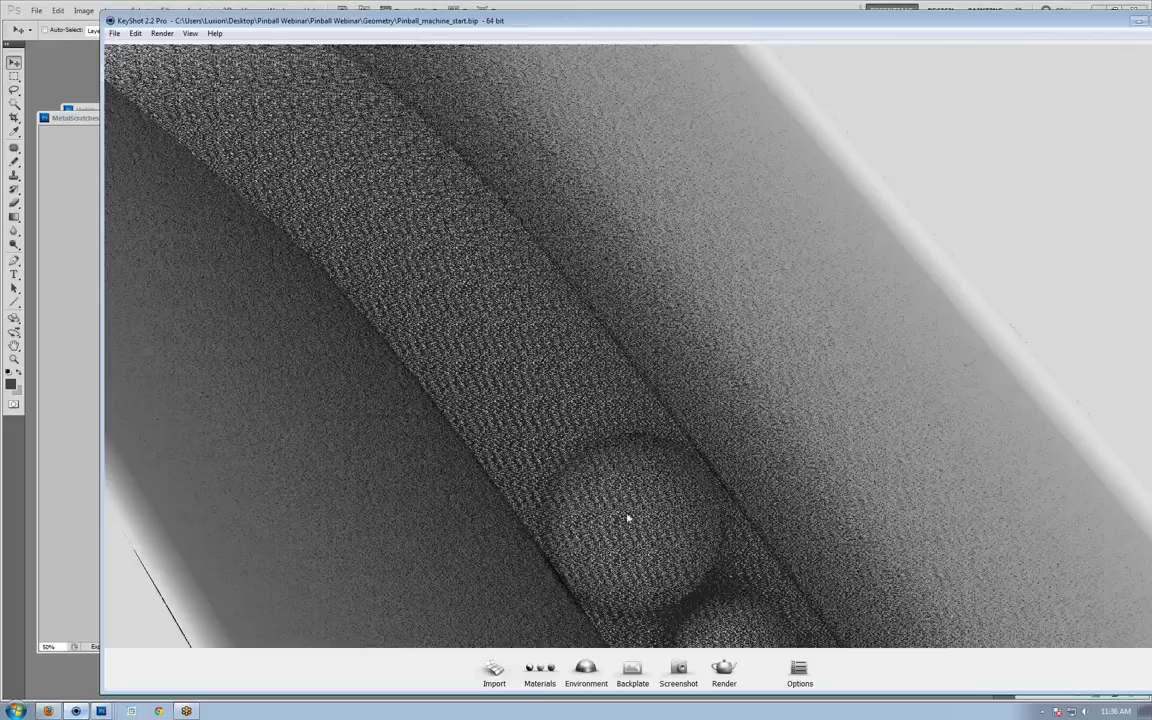
left_click_drag(626, 519, 758, 522)
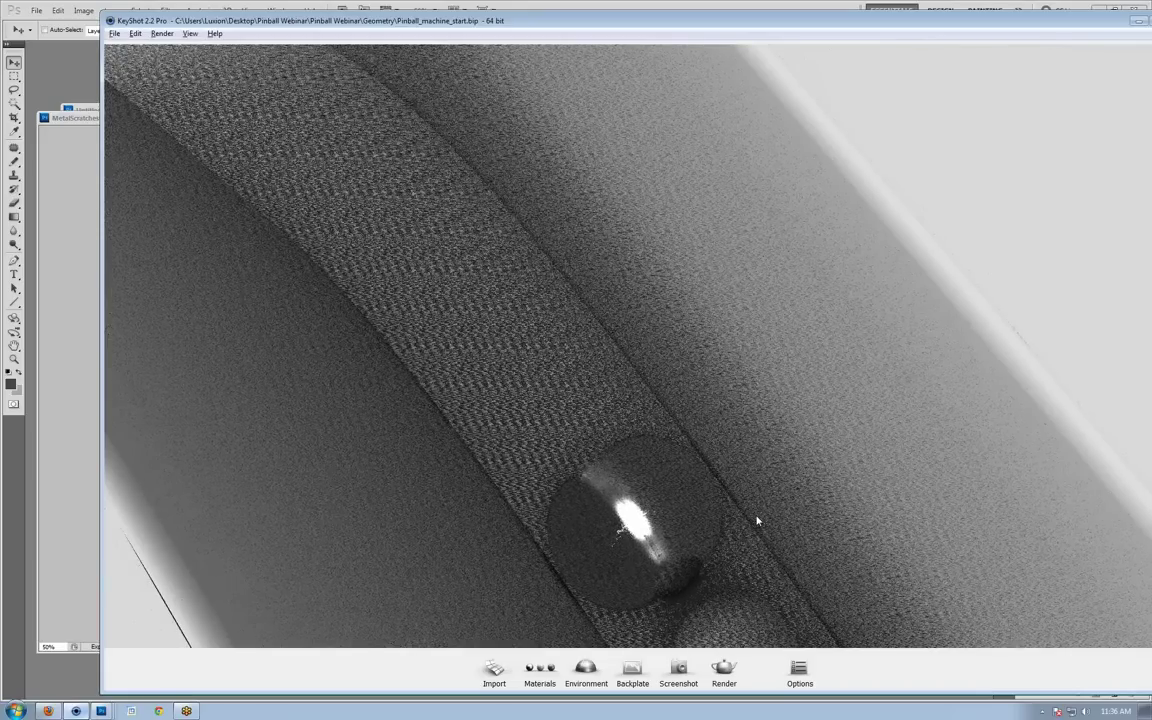
Change the wire ramp rails' material type to Metal.
scroll(757, 521, "down", 6)
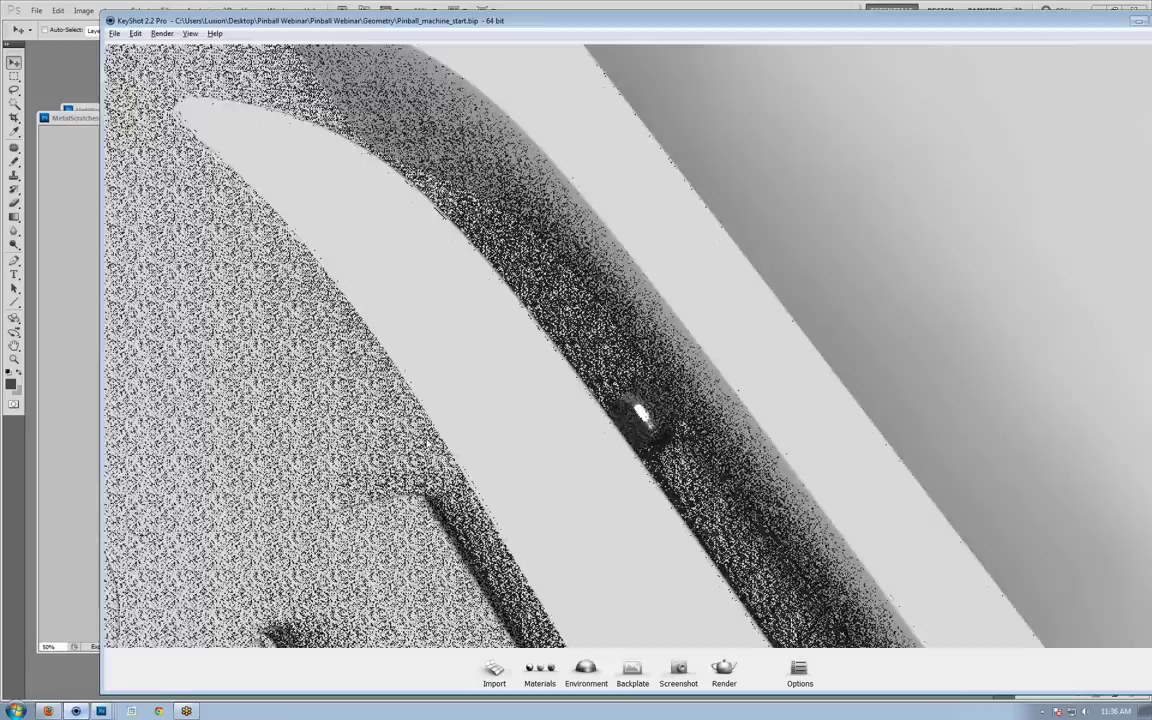
middle_click_drag(504, 501, 920, 196)
left_click_drag(630, 600, 602, 452)
middle_click_drag(640, 300, 995, 410)
scroll(995, 410, "up", 5)
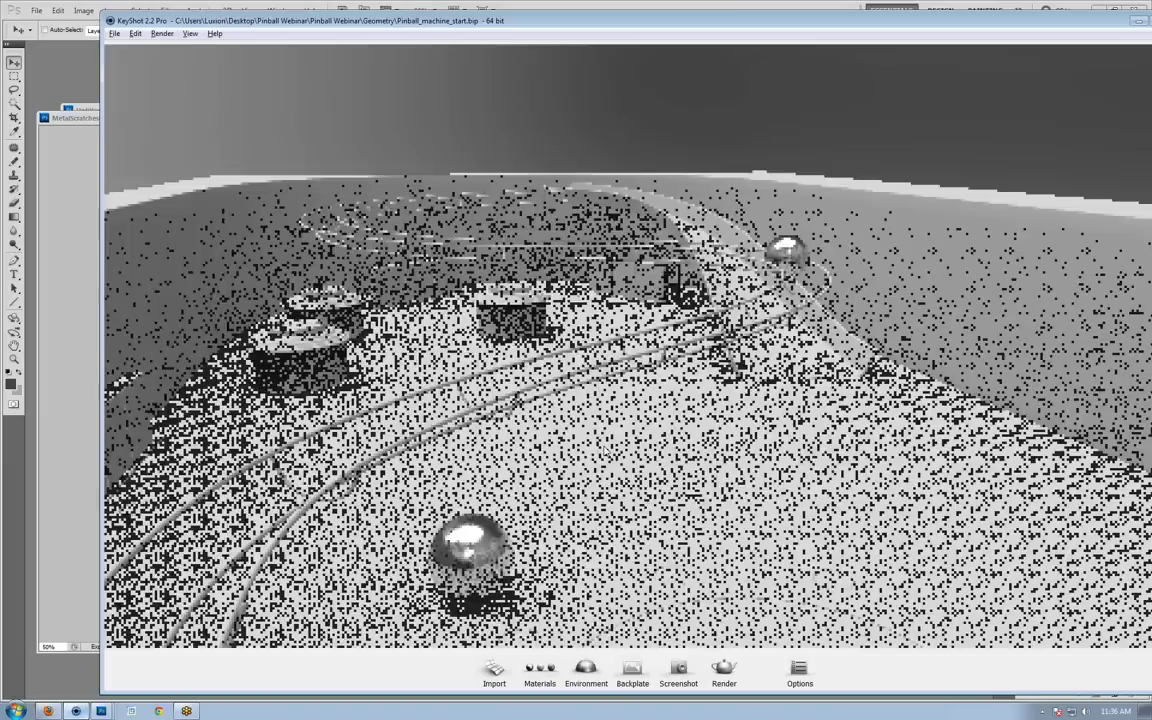
scroll(628, 346, "up", 1)
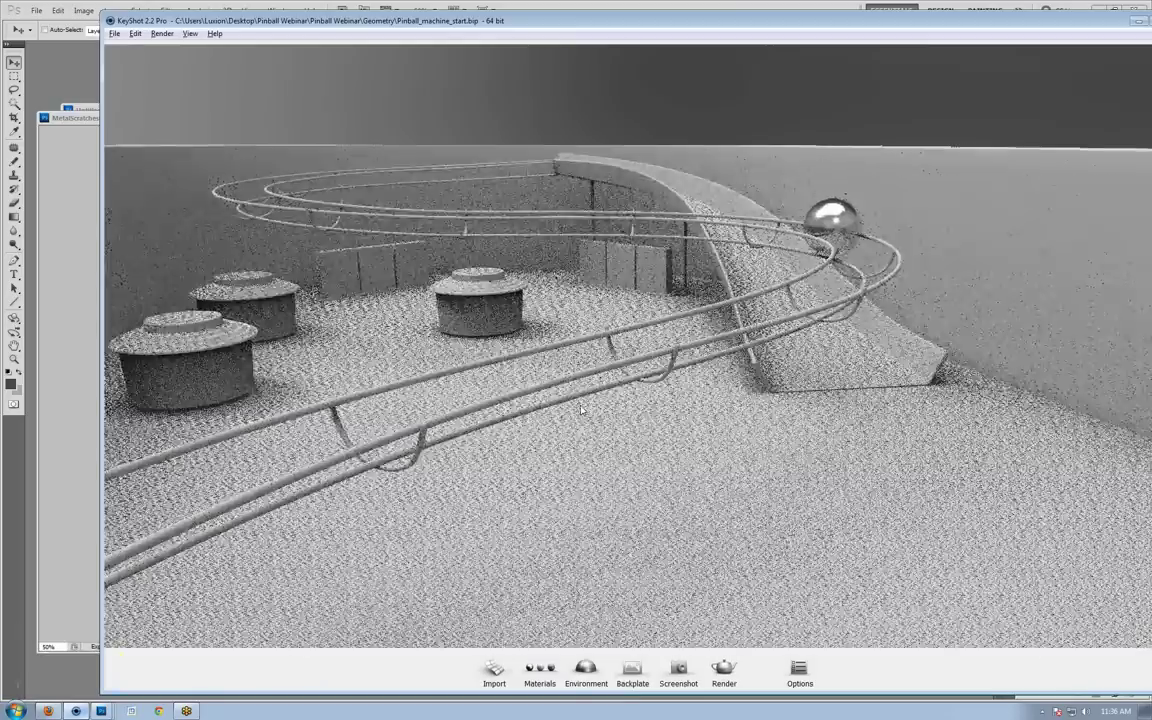
scroll(628, 346, "up", 4)
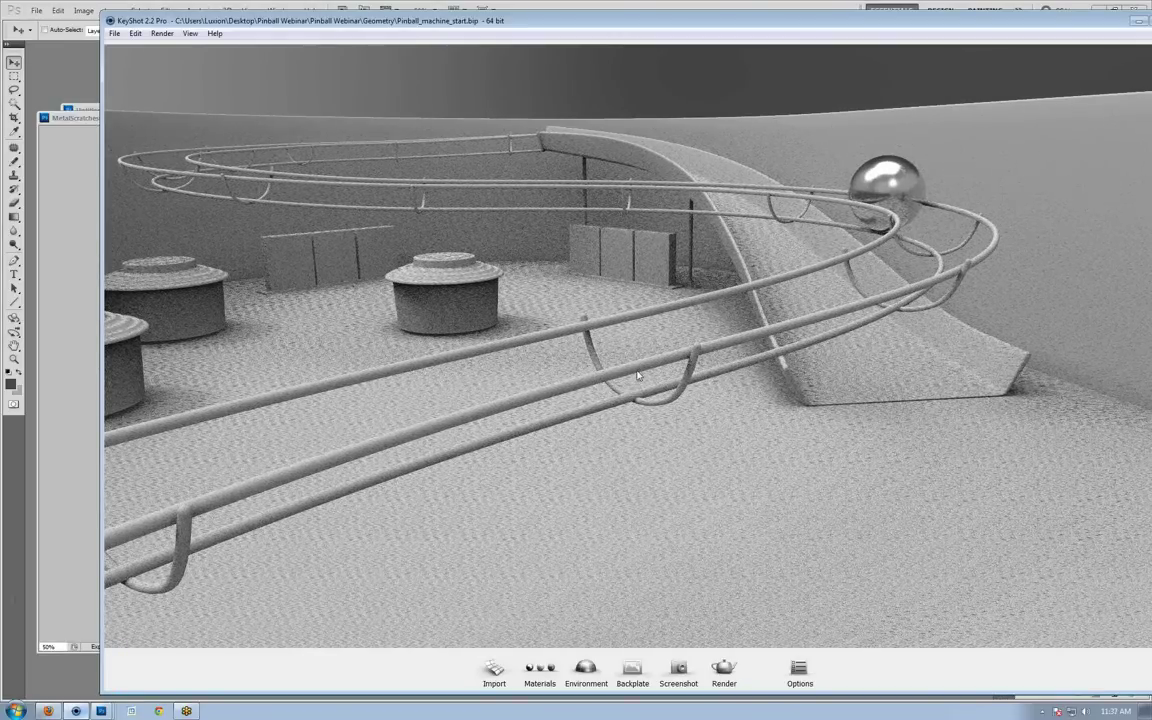
double_click(641, 369)
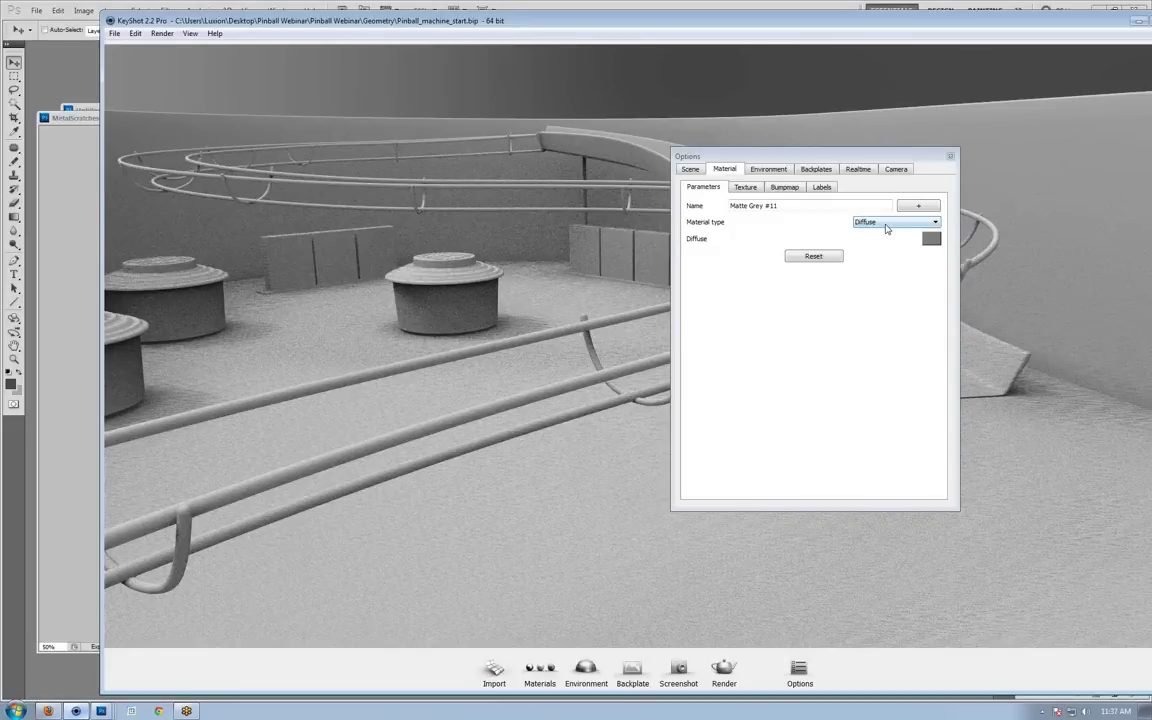
left_click(885, 229)
left_click(880, 290)
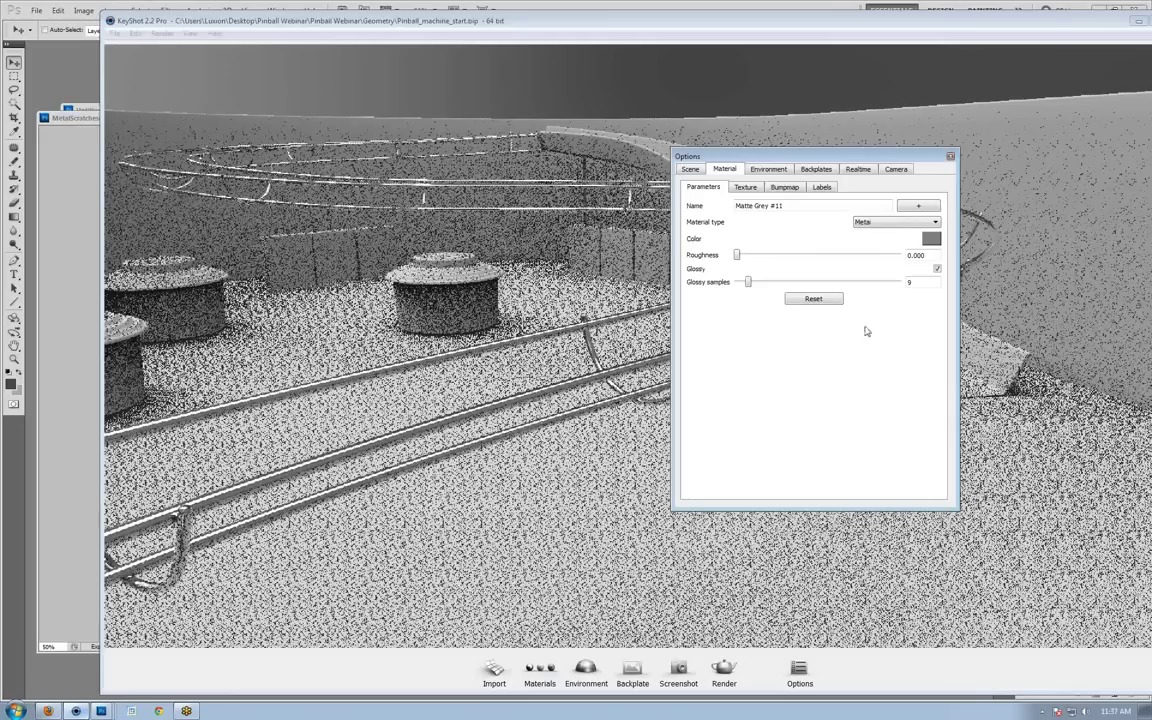
left_click(950, 157)
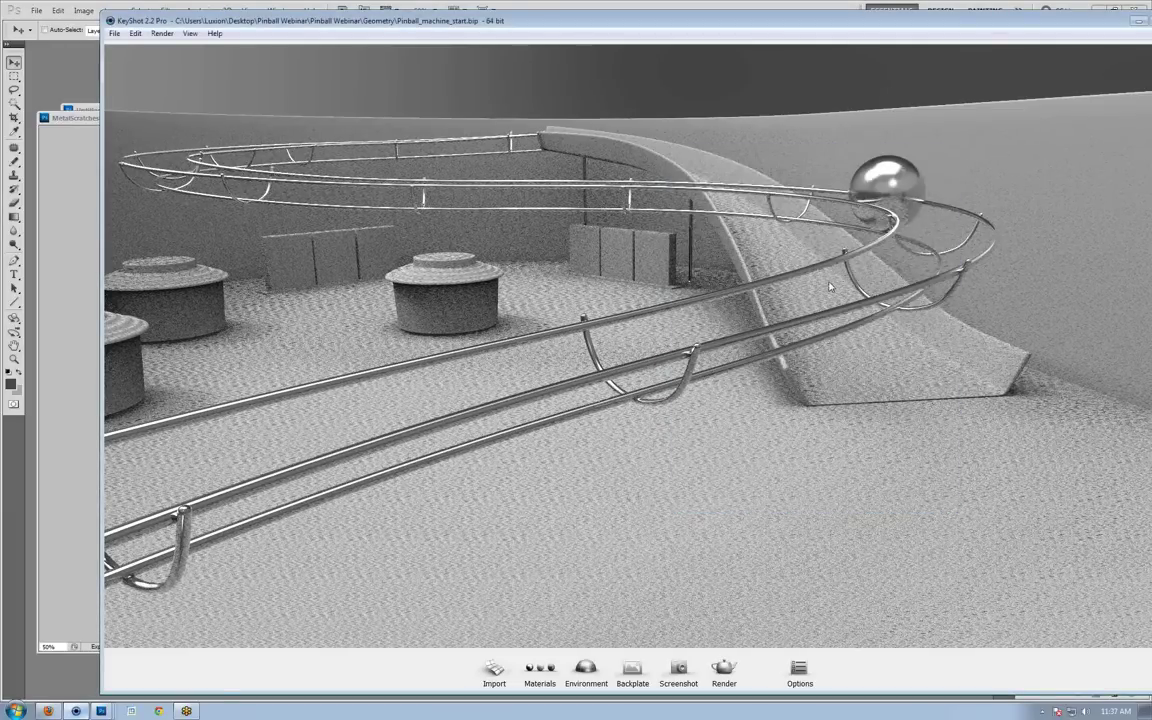
Give the wire rails' metal a slightly bluish grey colour of RGB 110, 115, 127.
double_click(742, 338)
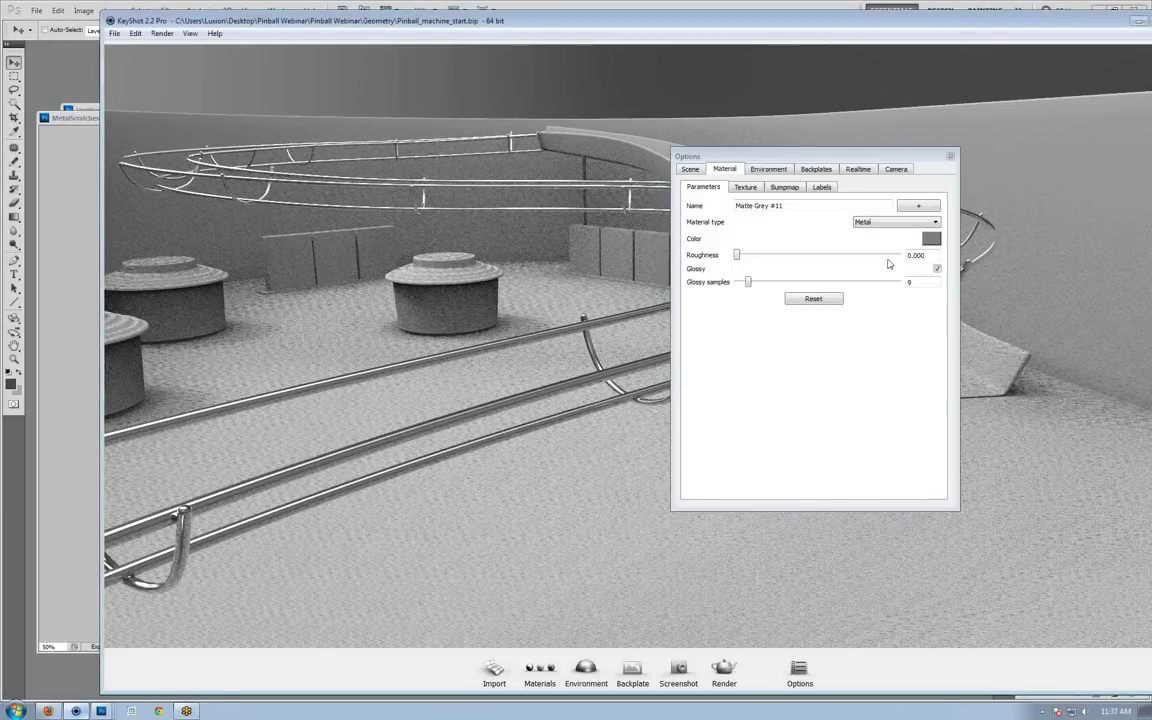
left_click(931, 238)
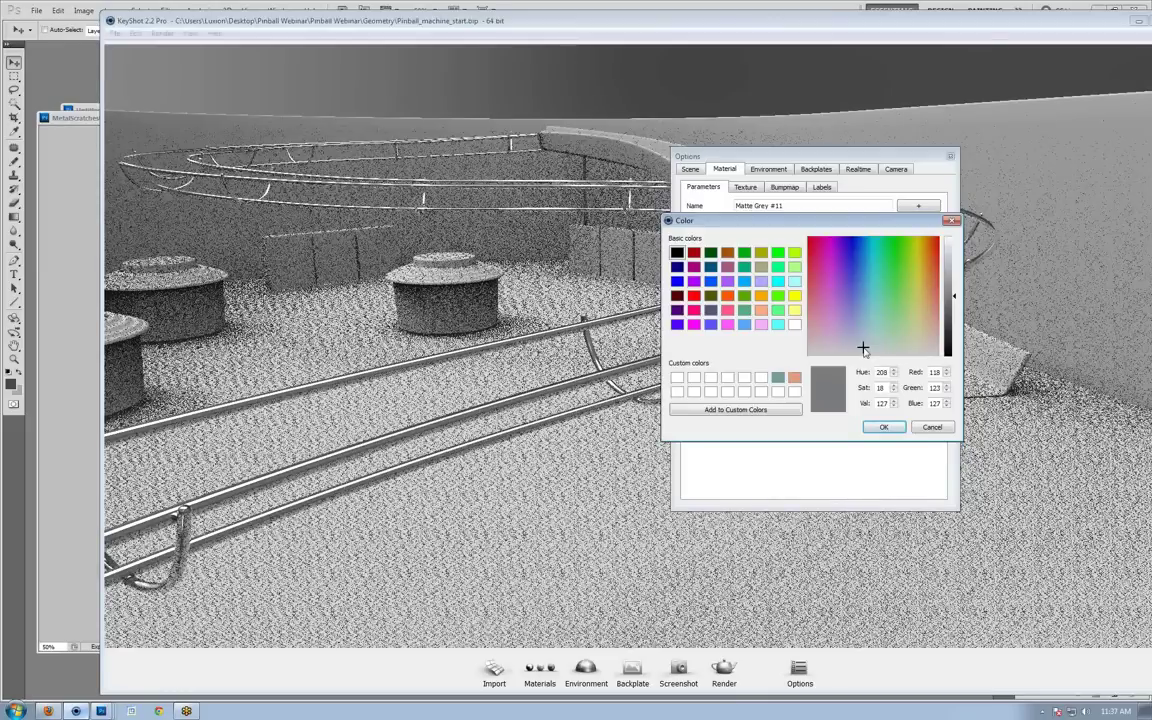
left_click(862, 344)
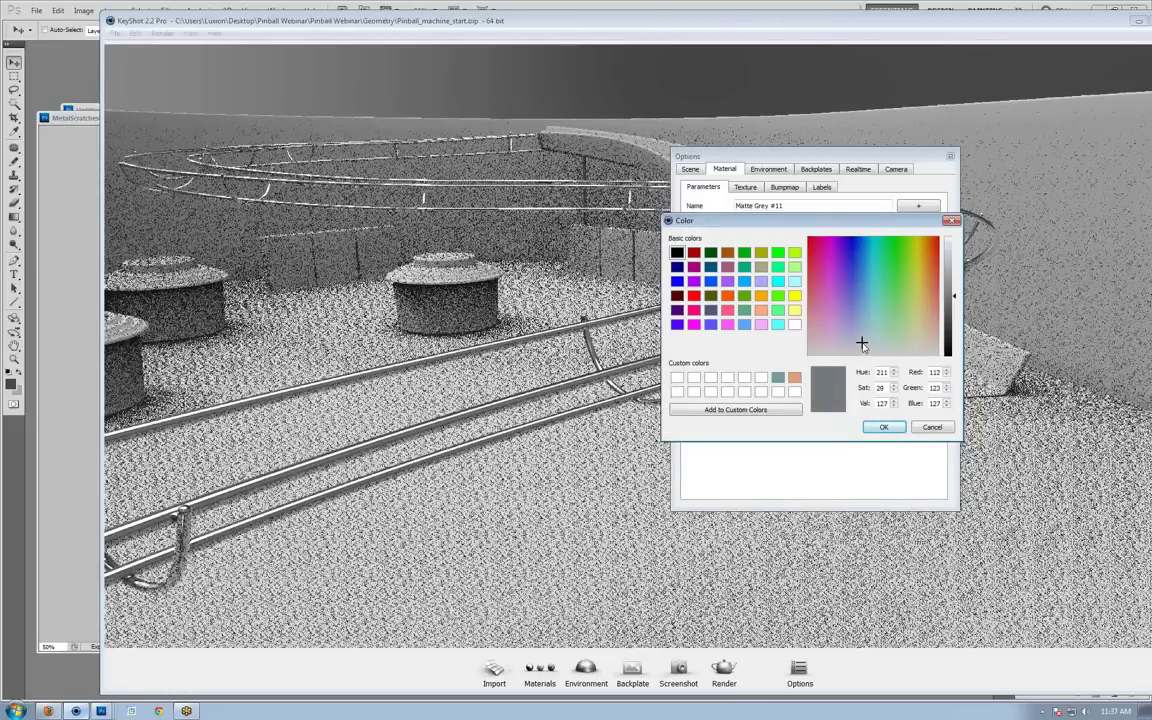
left_click(857, 341)
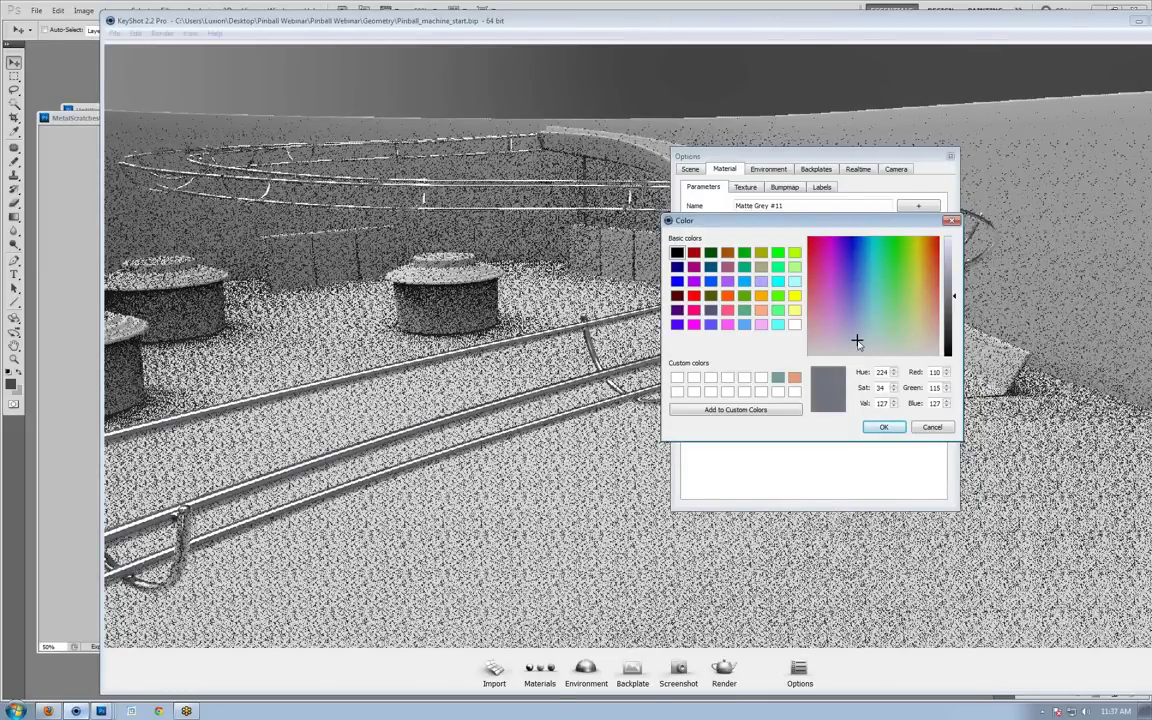
left_click(883, 427)
Set the wire rails' roughness to about 0.079 and their glossy samples to 28.
left_click_drag(803, 155, 383, 120)
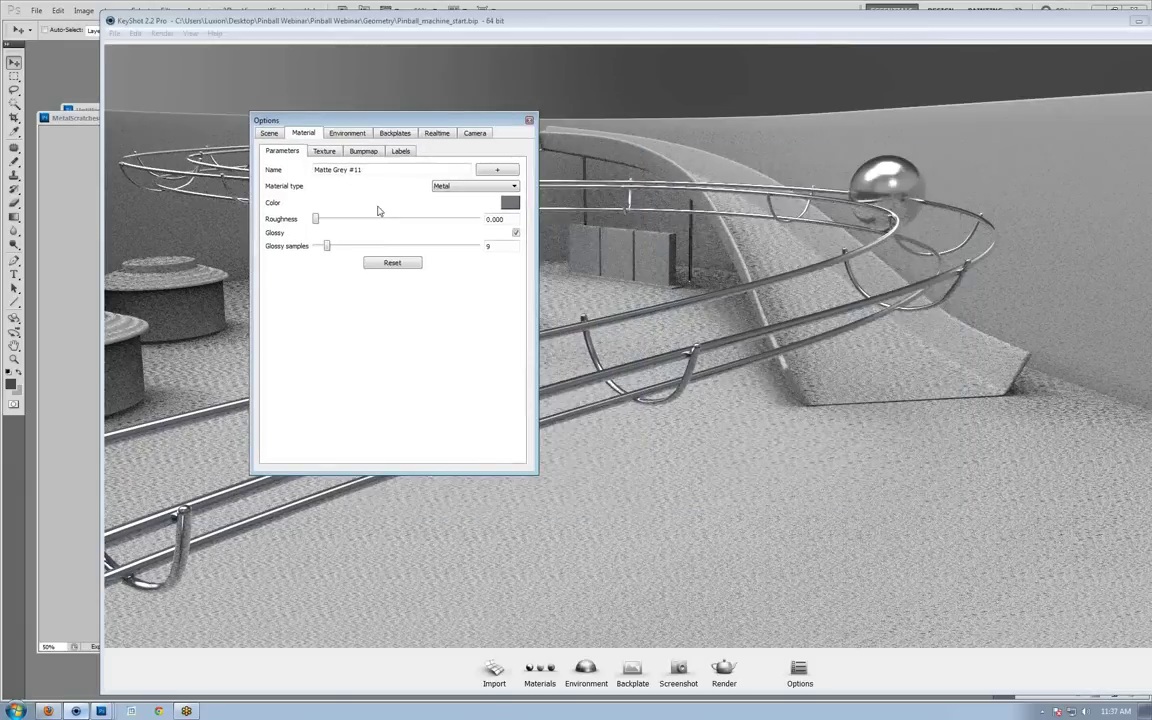
left_click_drag(317, 219, 341, 225)
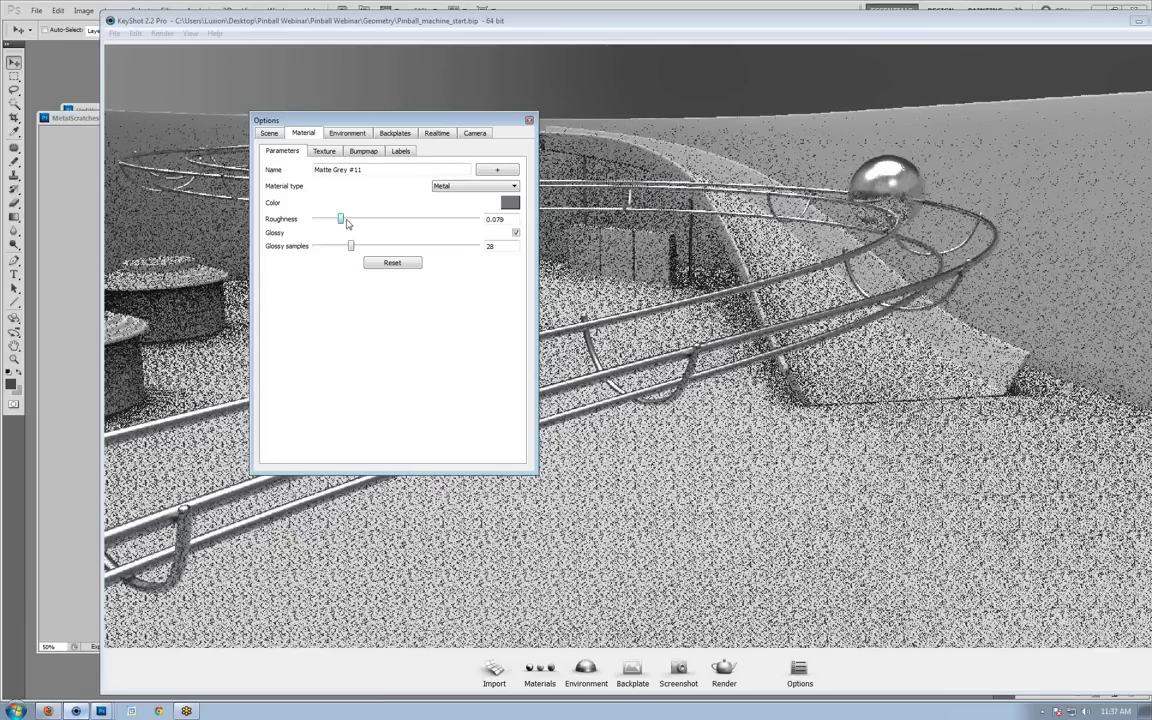
left_click(528, 123)
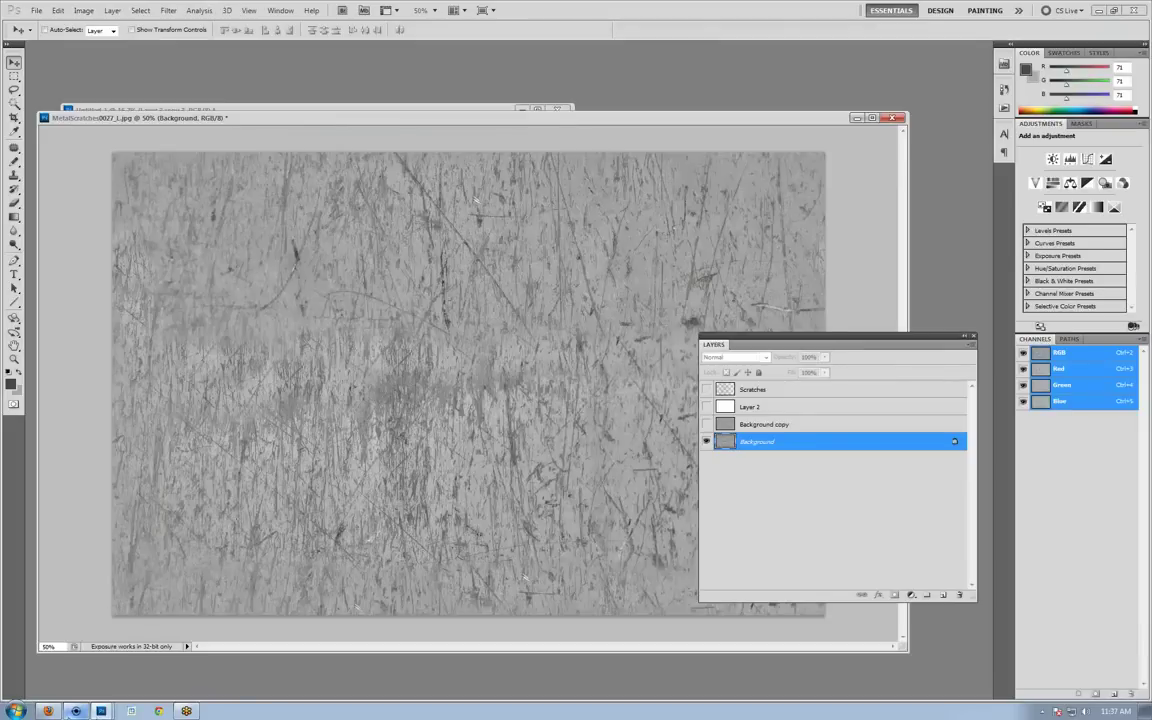
Switch to KeyShot and frame the tall side wall beside the curved ramp.
left_click(76, 711)
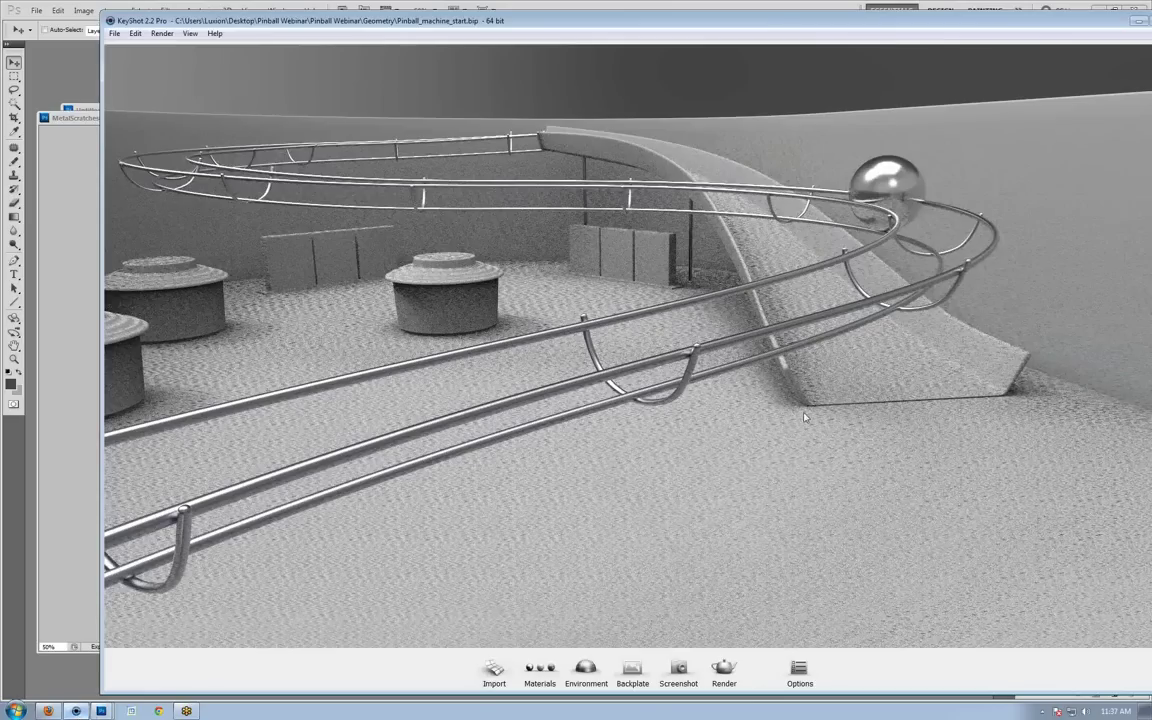
scroll(805, 417, "down", 4)
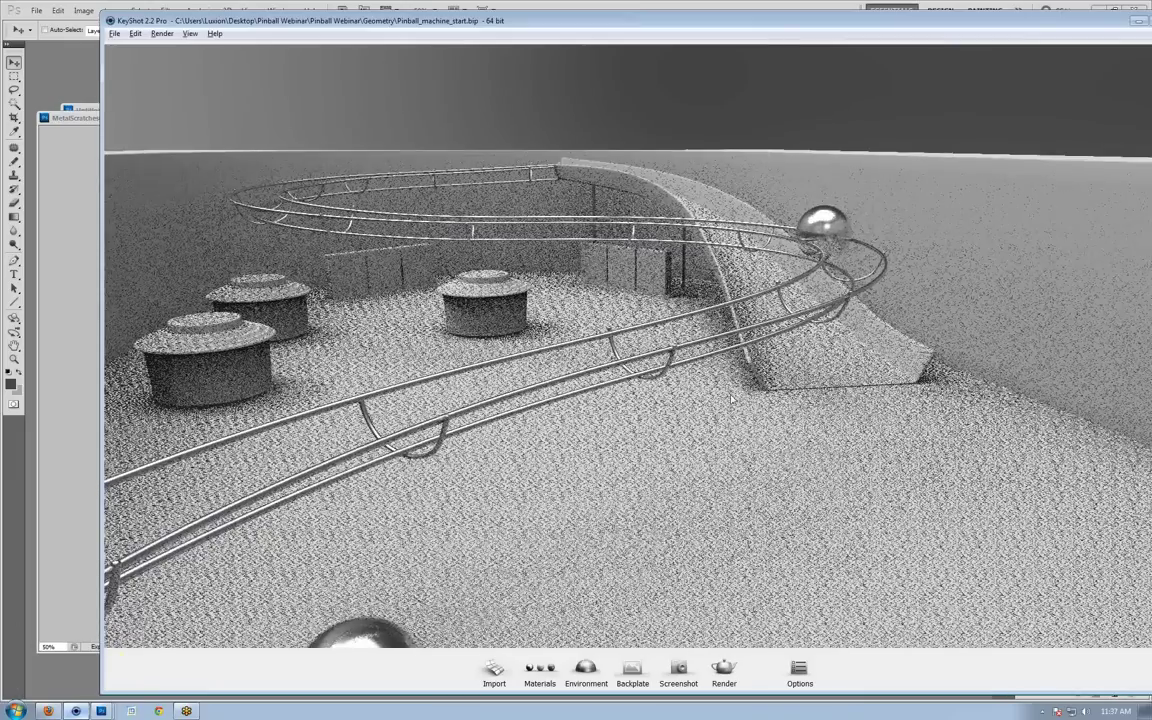
left_click_drag(731, 398, 358, 350)
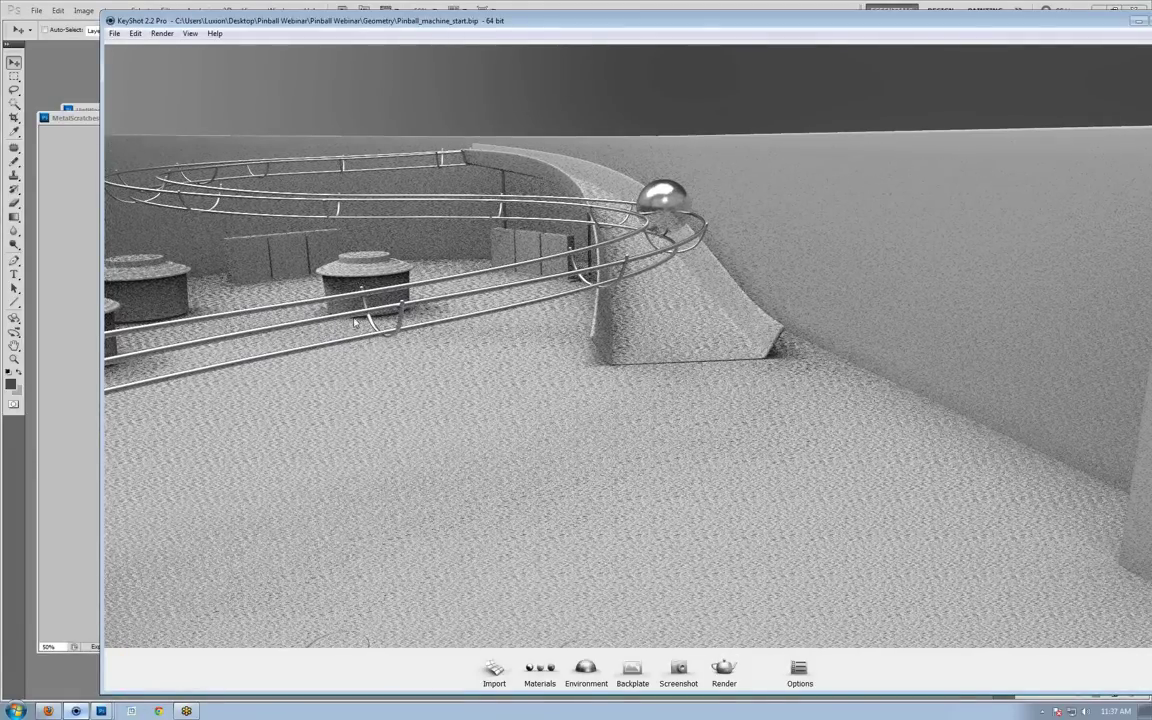
Switch to Firefox and run a Google search for "anisotropic" in a new browser tab.
left_click(47, 710)
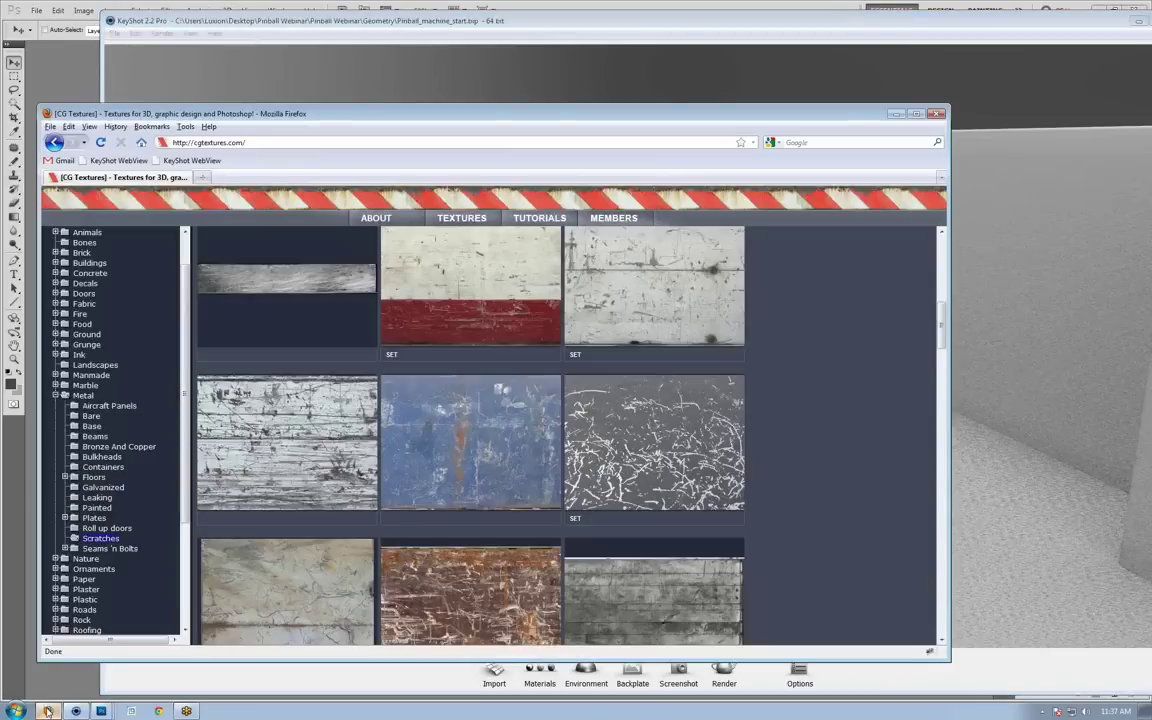
left_click(202, 177)
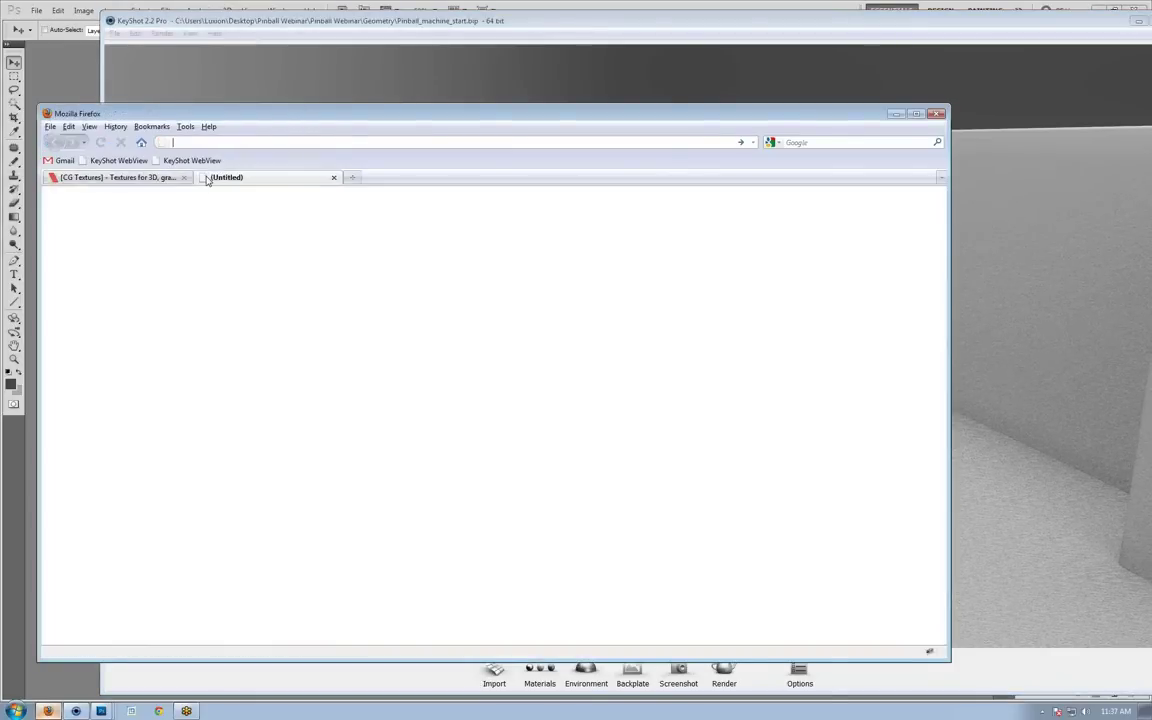
left_click(141, 143)
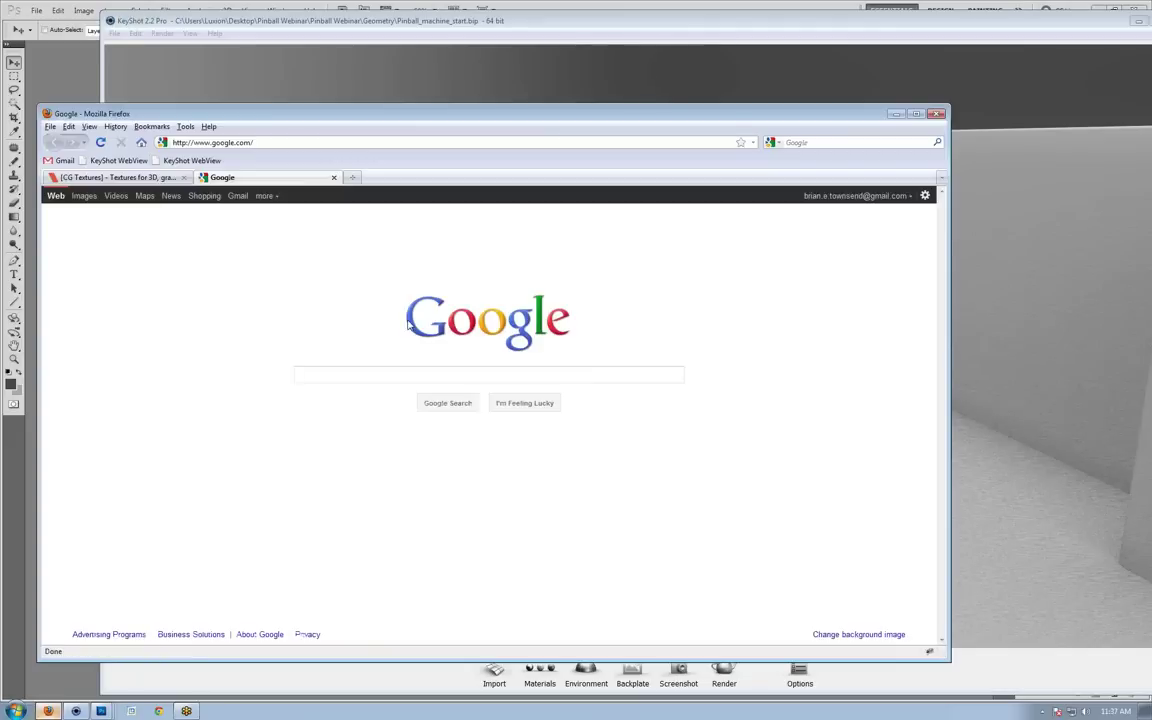
type("anisot")
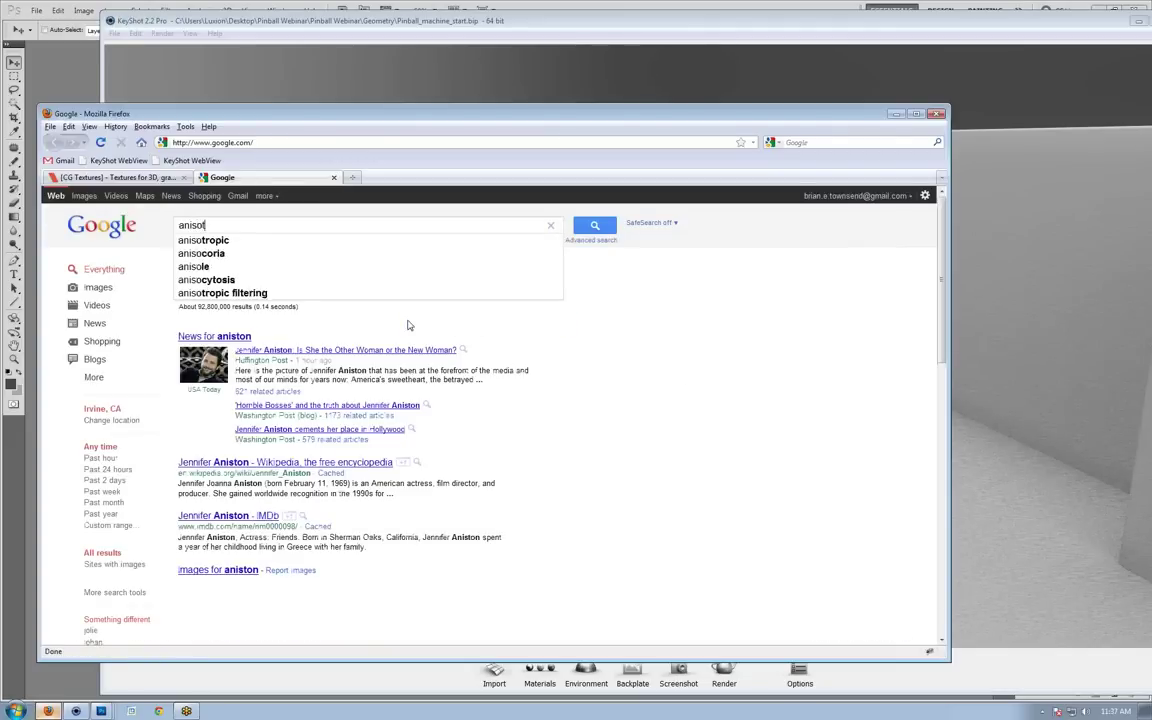
type("ropixc")
key("BackSpace")
key("BackSpace")
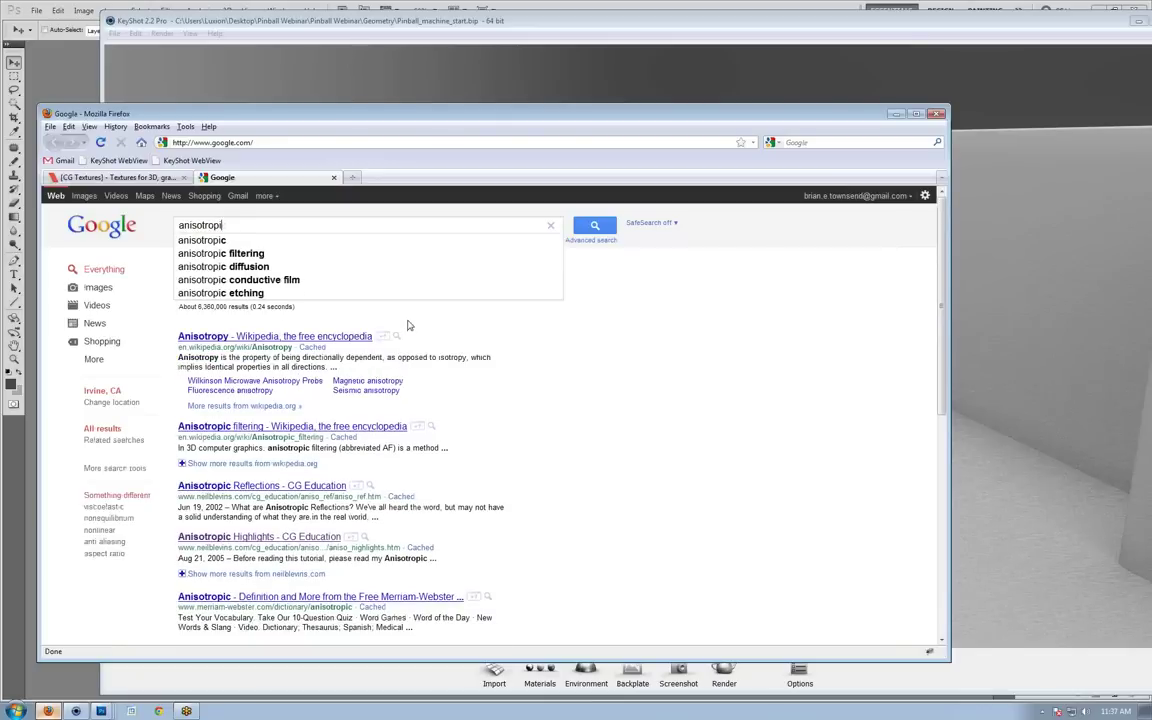
type("c")
key("Return")
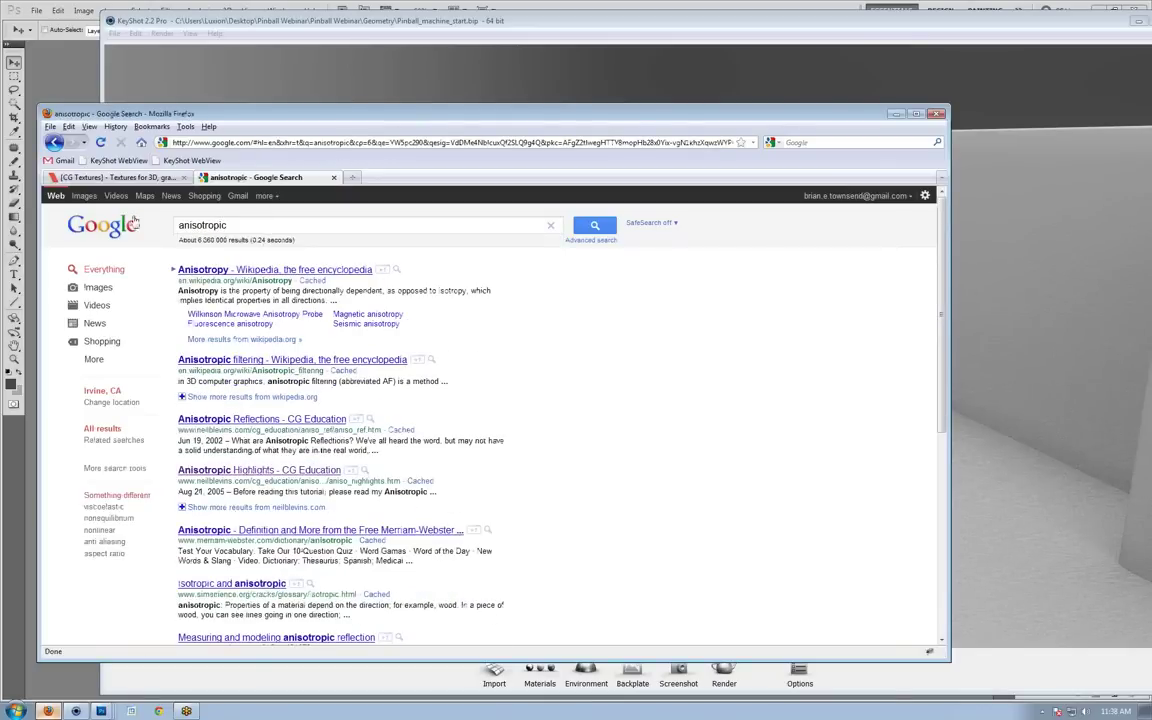
Browse the anisotropic image results and examine the picture comparing isotropic and anisotropic aluminum balls.
left_click(82, 196)
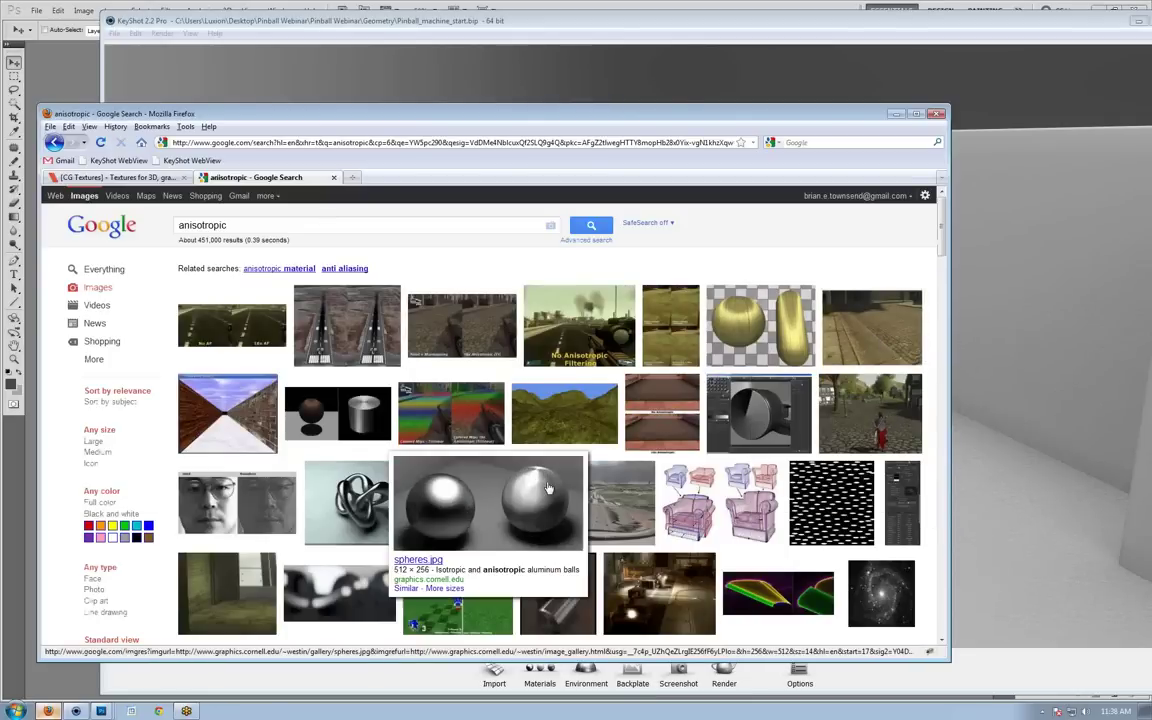
scroll(440, 320, "down", 1)
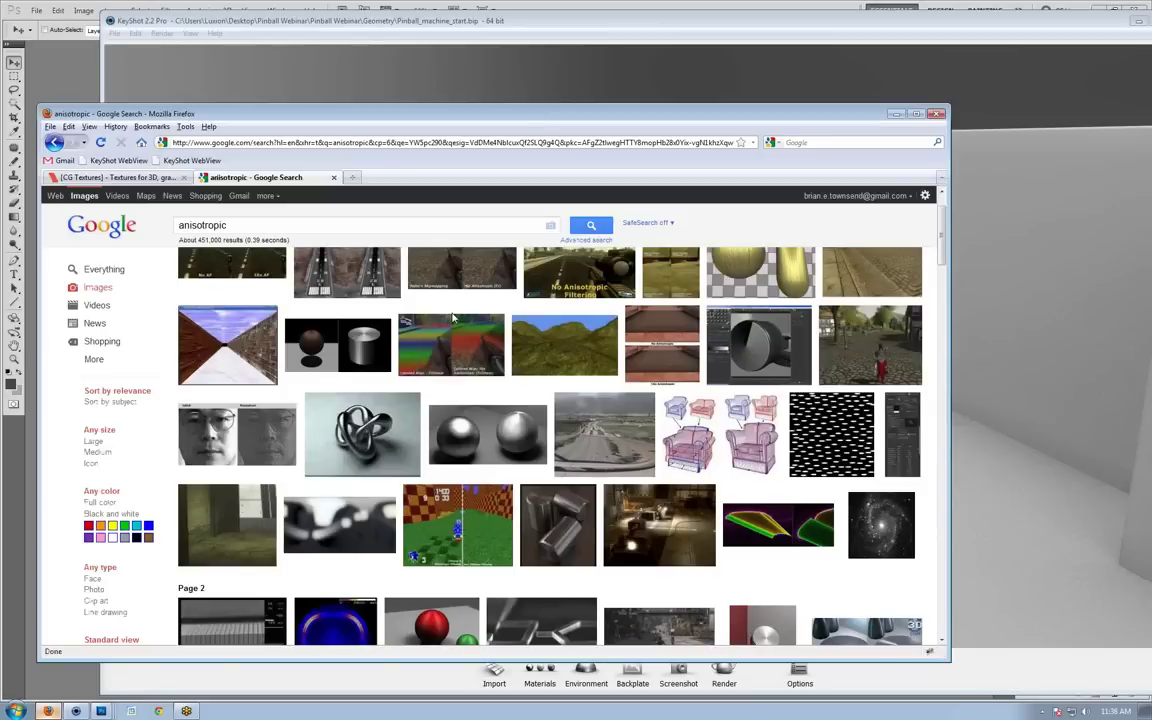
scroll(409, 302, "up", 1)
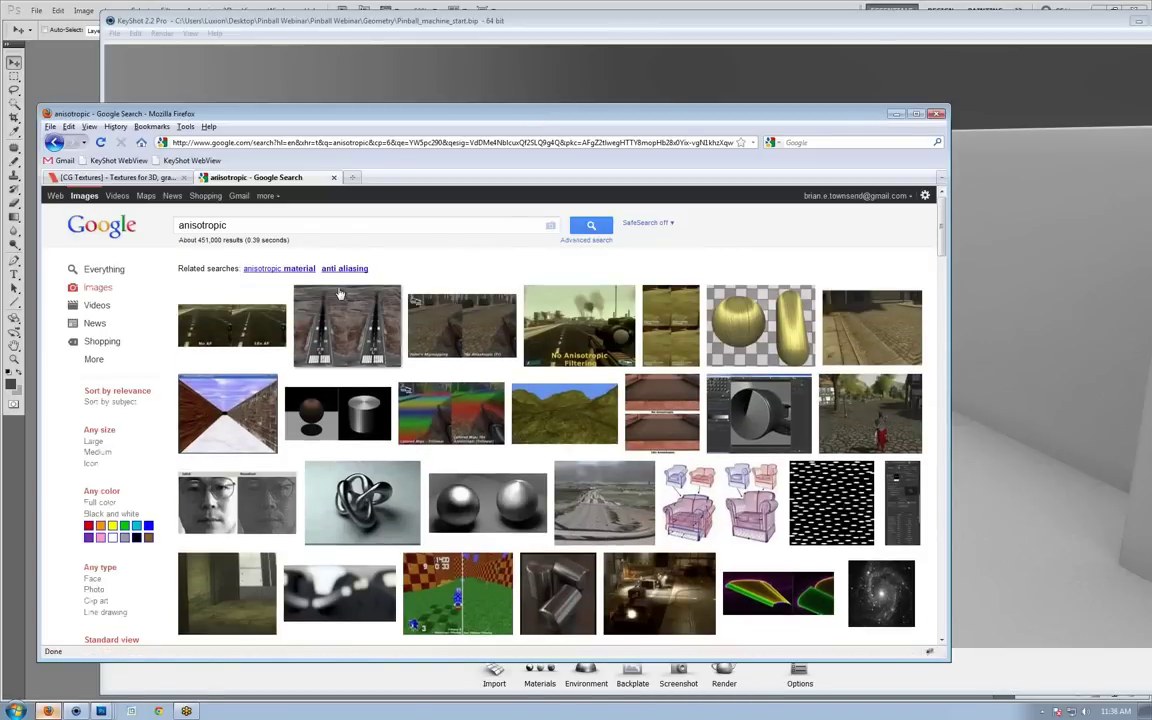
left_click(512, 478)
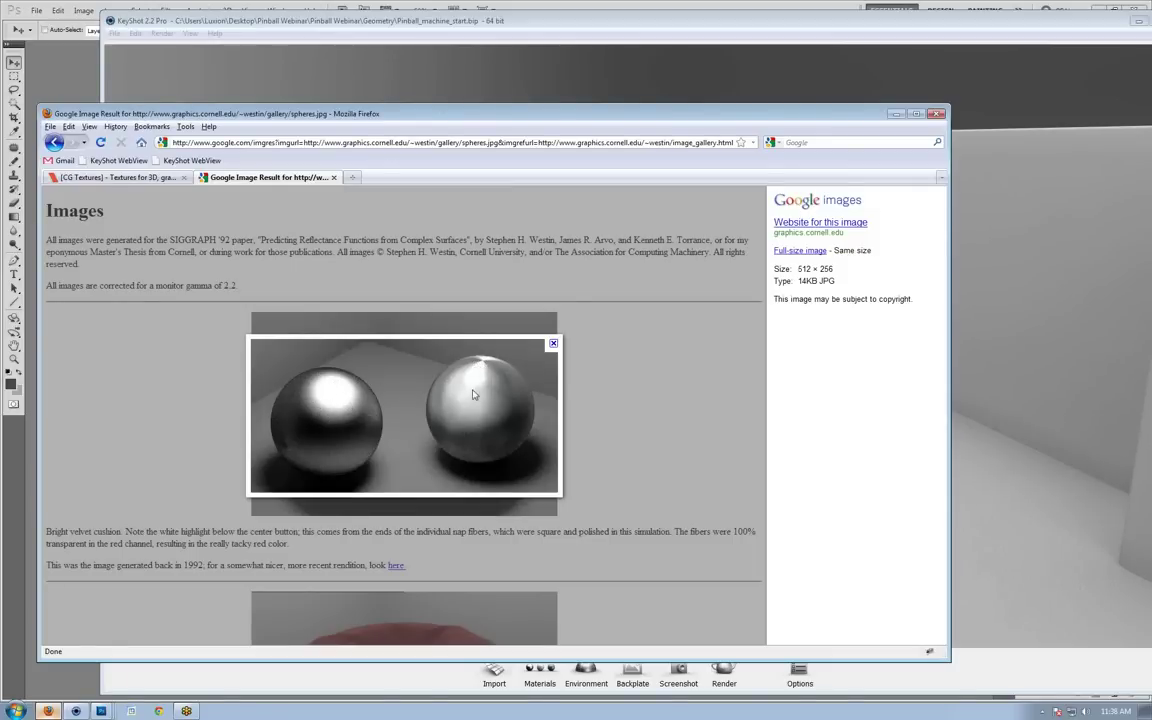
left_click(552, 343)
left_click(55, 143)
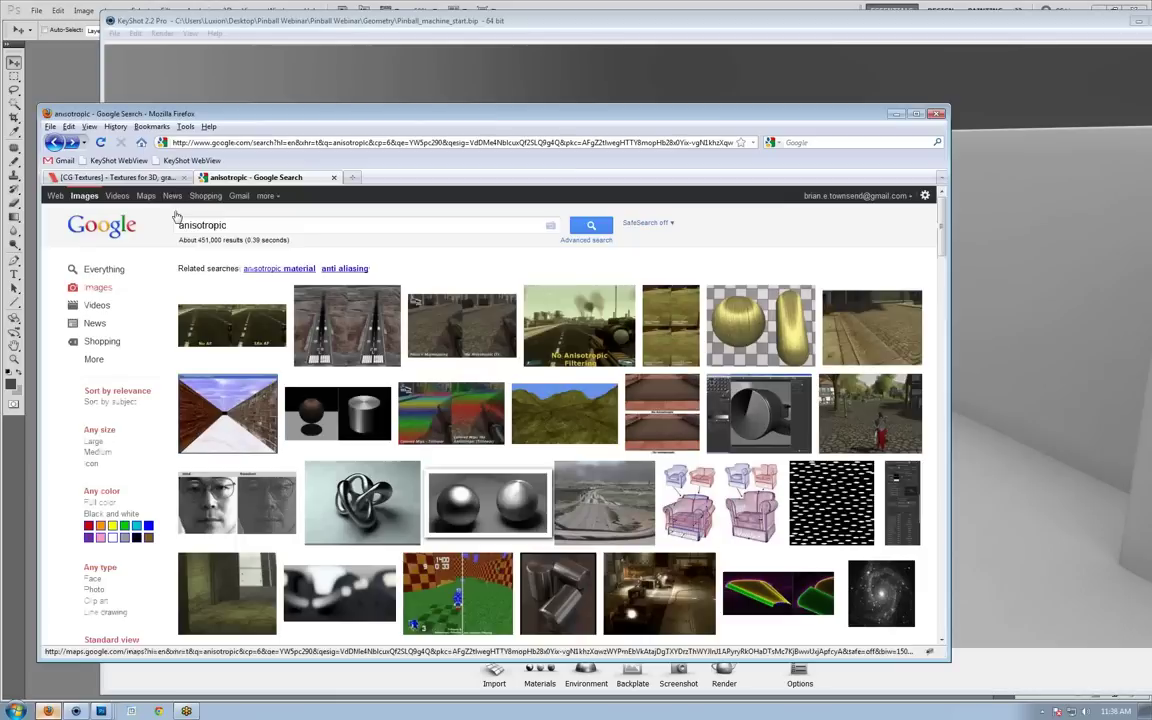
Examine the brushed-metal dial picture and look through further anisotropic reference images.
scroll(459, 580, "down", 3)
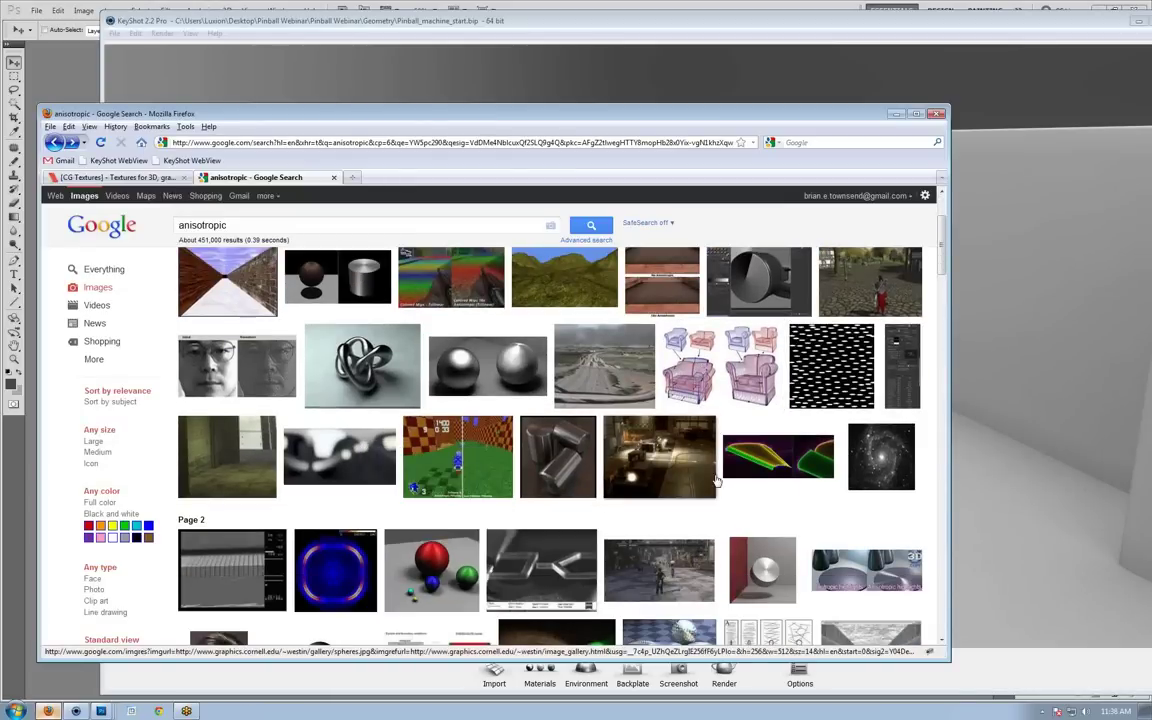
left_click(760, 565)
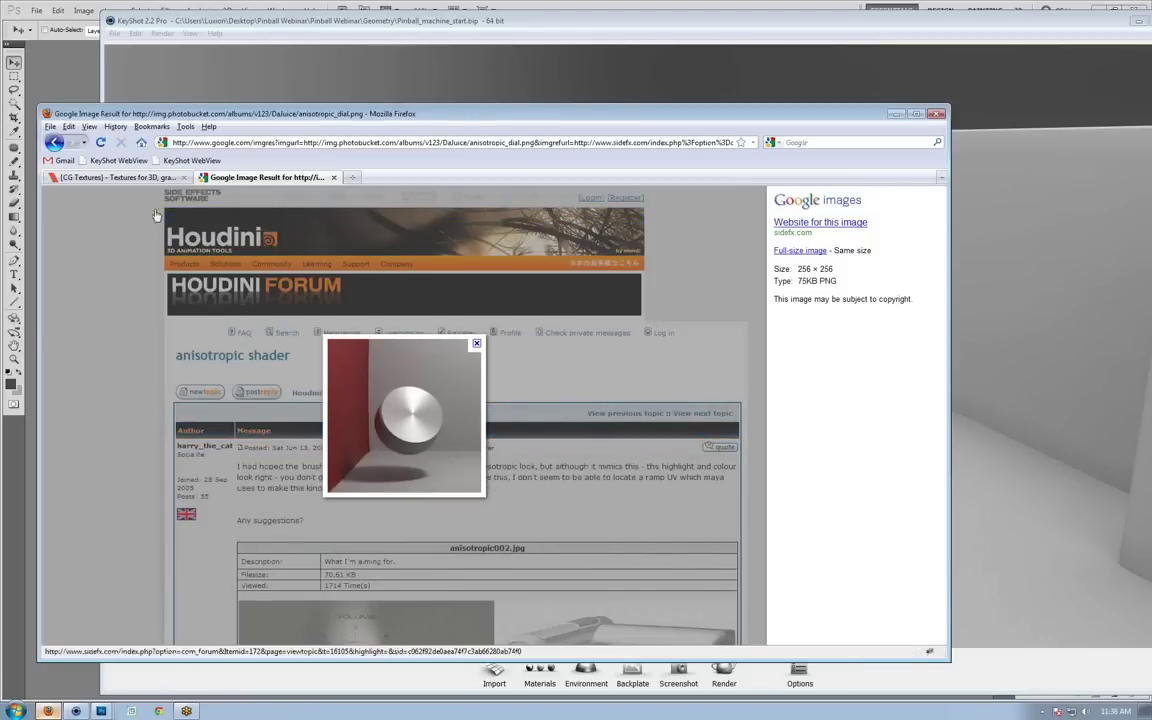
left_click(56, 143)
scroll(336, 313, "down", 3)
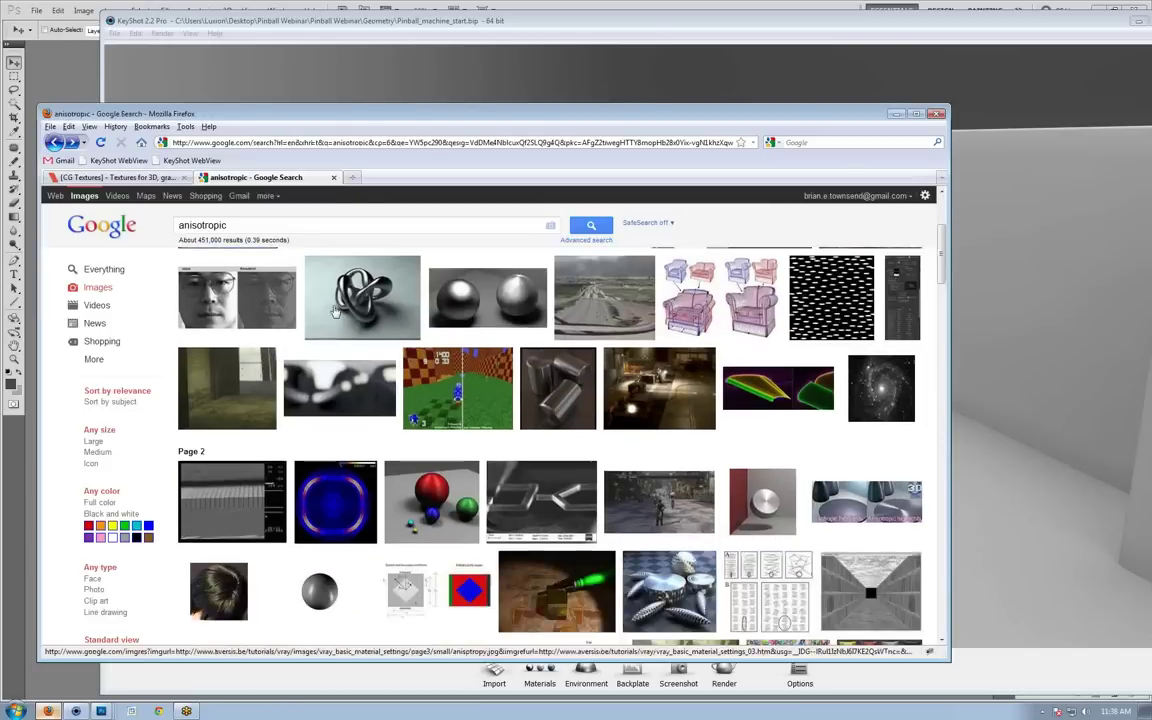
scroll(336, 313, "down", 3)
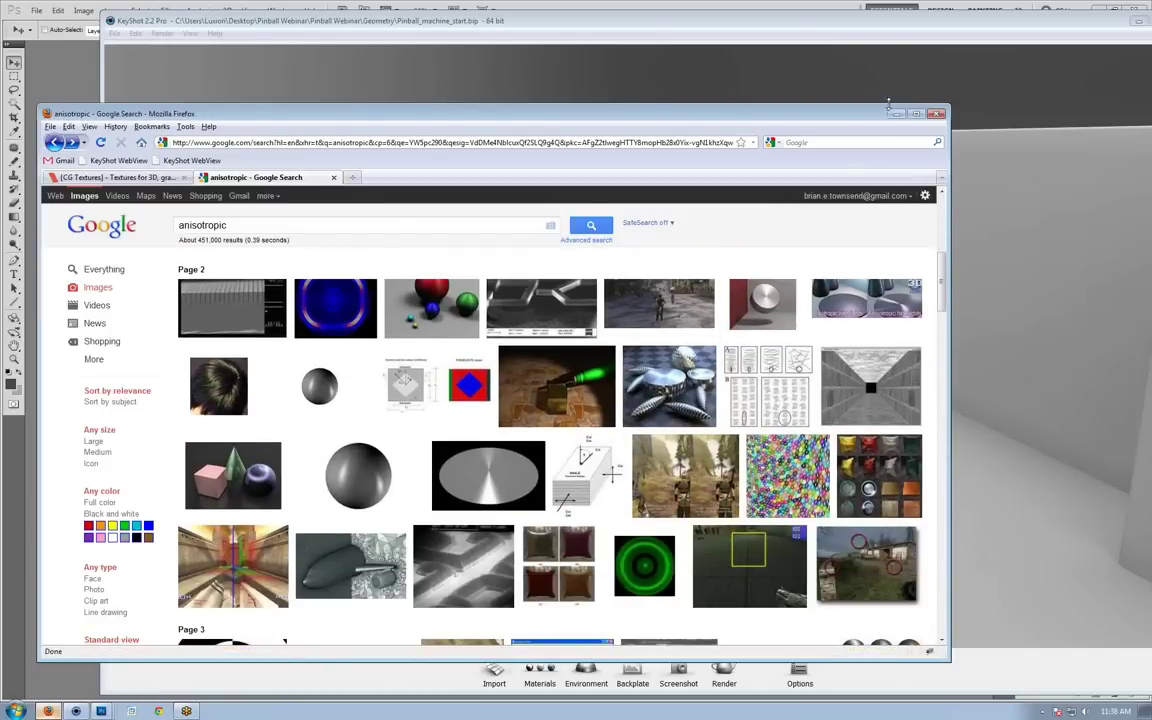
Return to KeyShot and change the side wall's material type to Anisotropic.
left_click(895, 113)
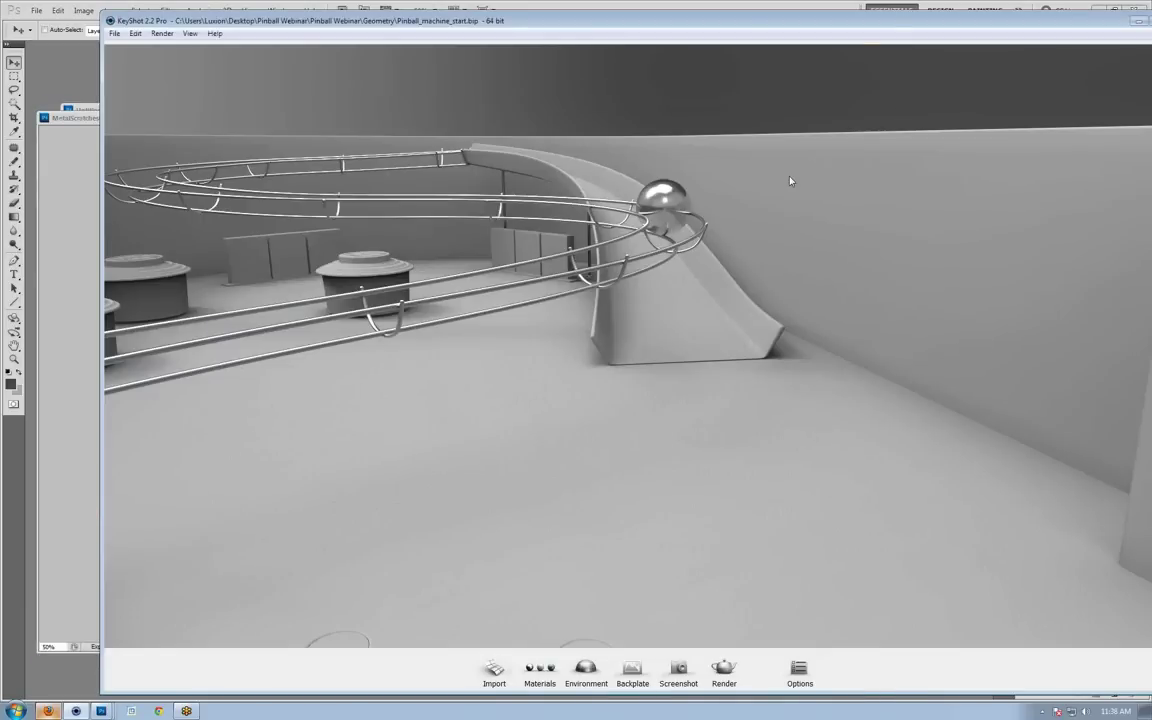
double_click(790, 181)
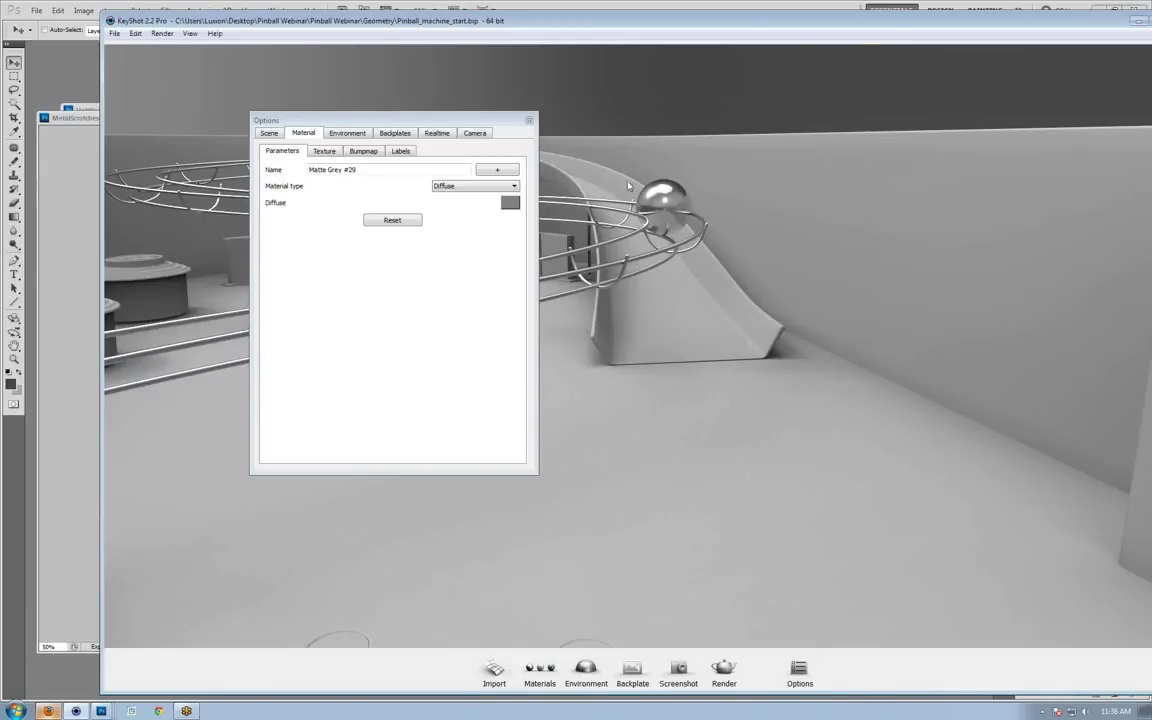
left_click(448, 186)
left_click(449, 204)
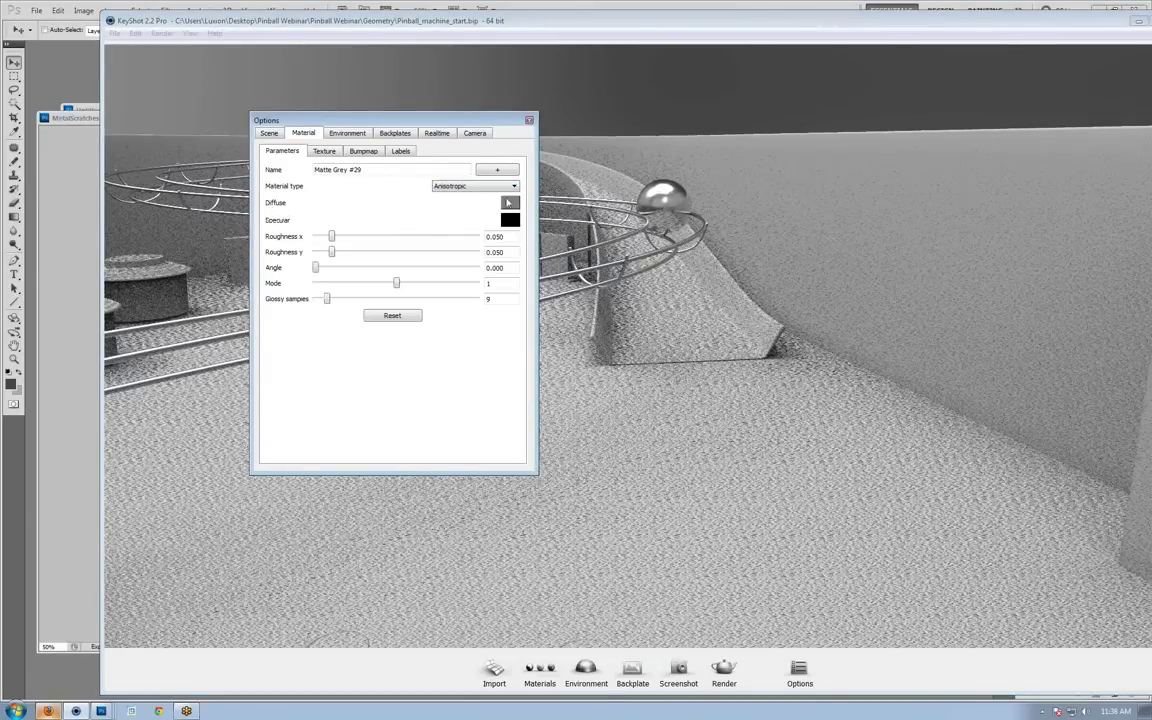
Set the wall material's diffuse colour to black and its specular colour to white.
left_click(508, 203)
left_click_drag(532, 261, 532, 328)
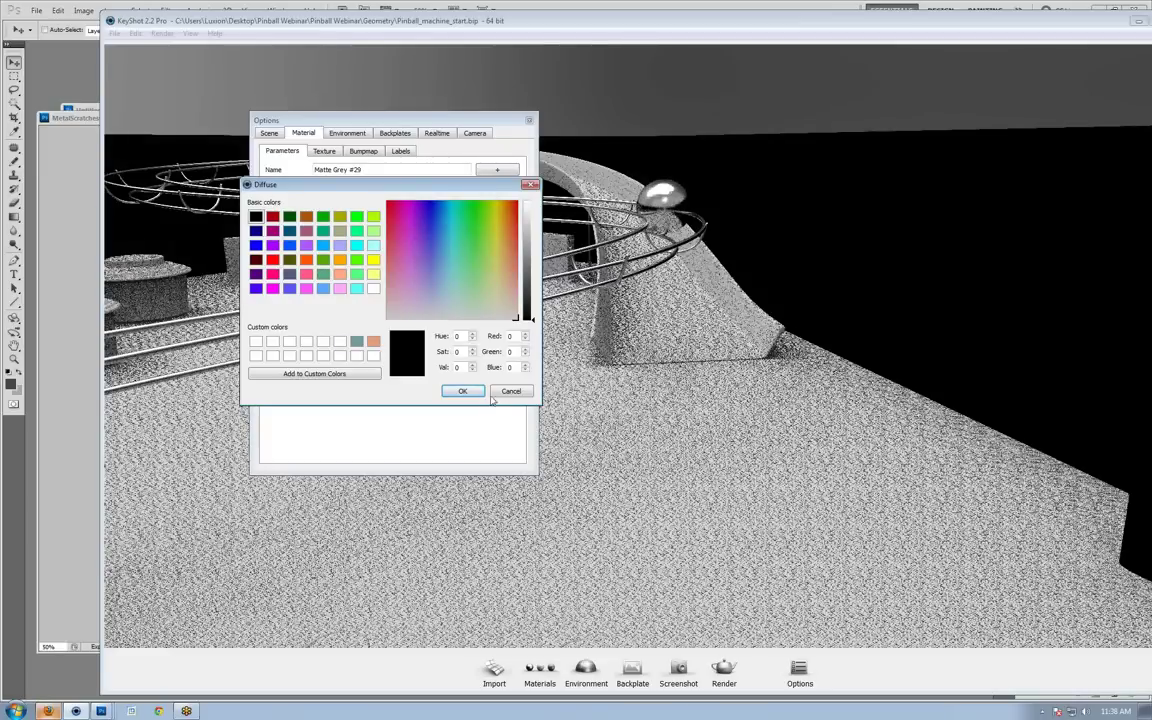
left_click(470, 392)
left_click(517, 222)
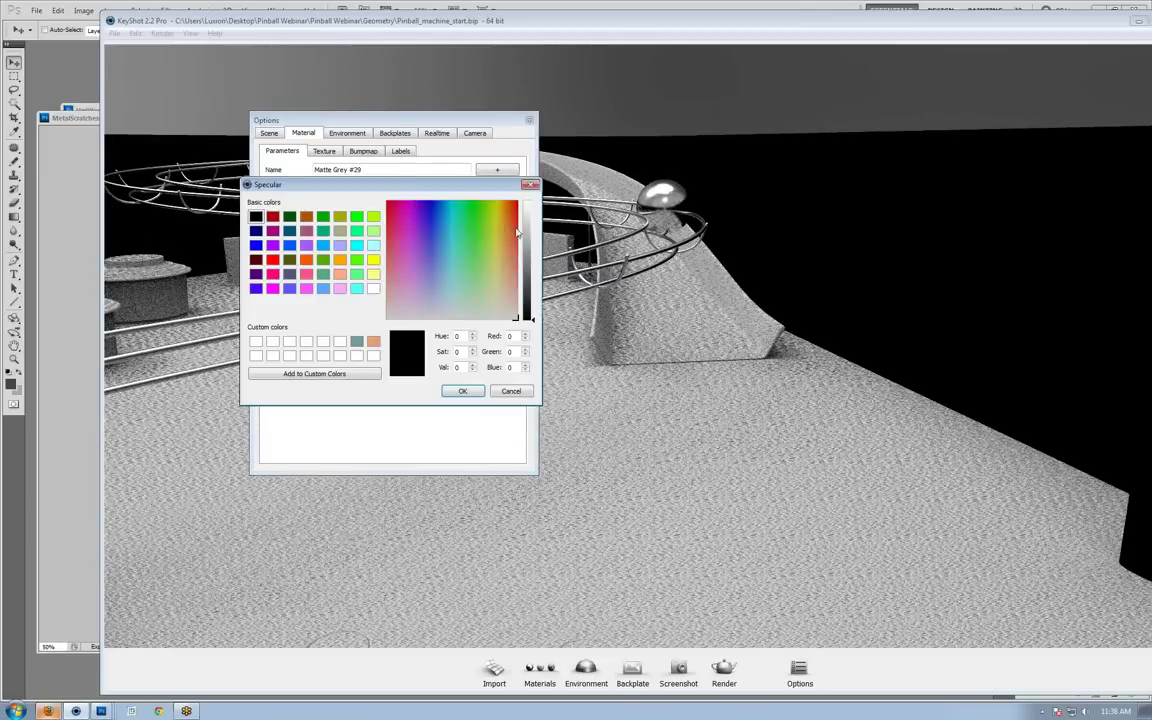
left_click_drag(526, 267, 530, 201)
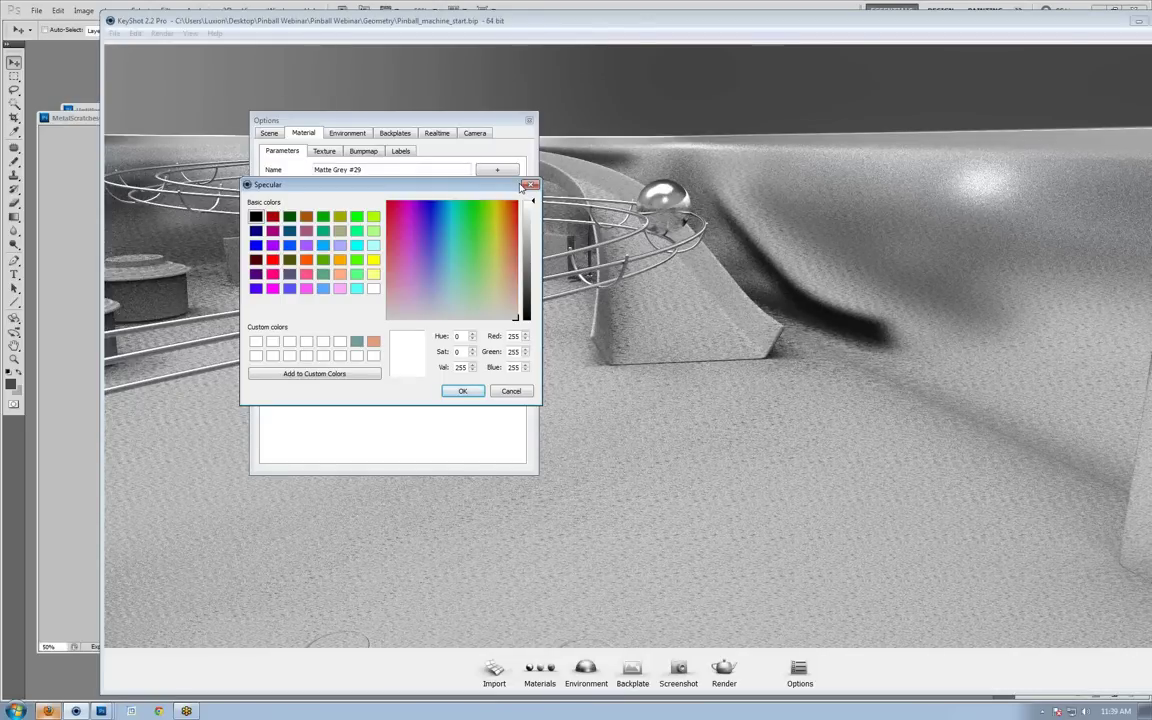
left_click(463, 391)
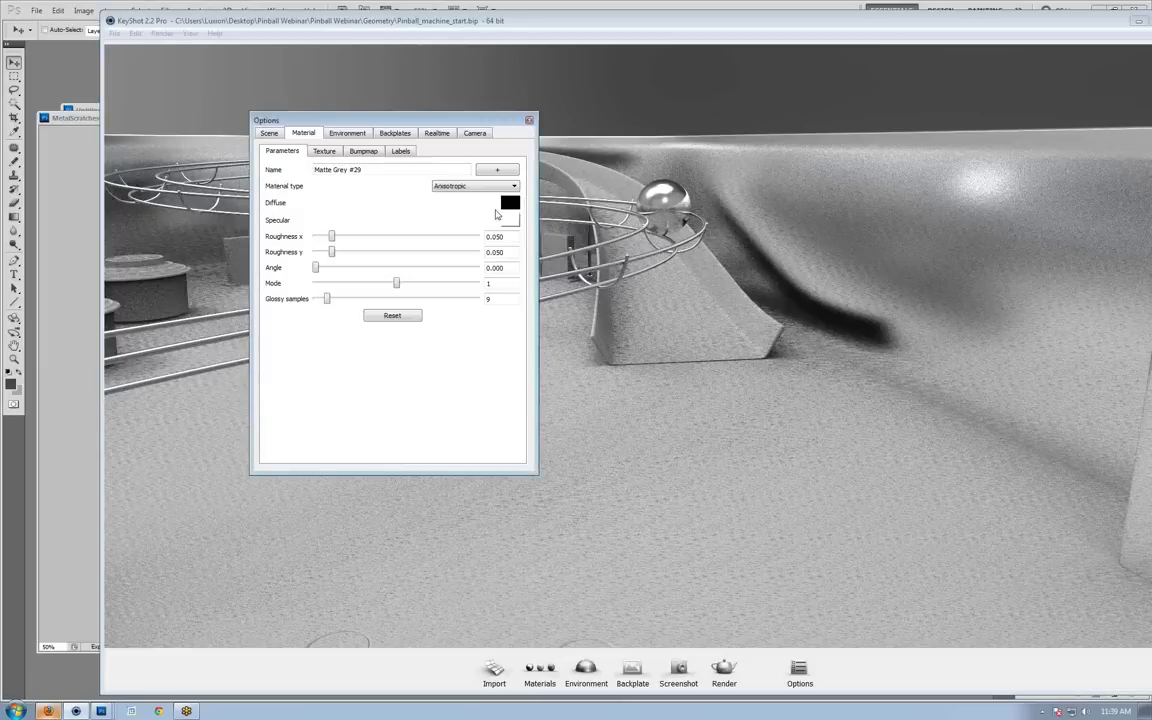
Try a tinted specular colour on the wall and bring it back to pure white.
left_click(510, 220)
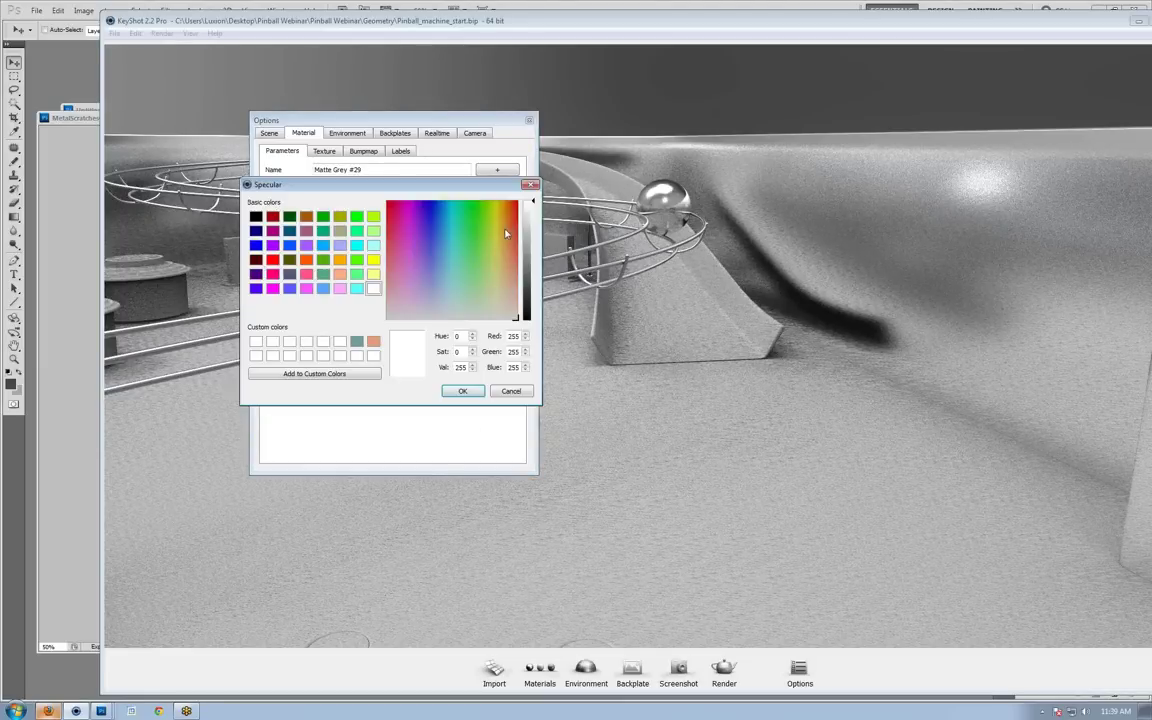
left_click_drag(435, 217, 477, 258)
left_click_drag(480, 184, 641, 333)
left_click_drag(616, 406, 603, 470)
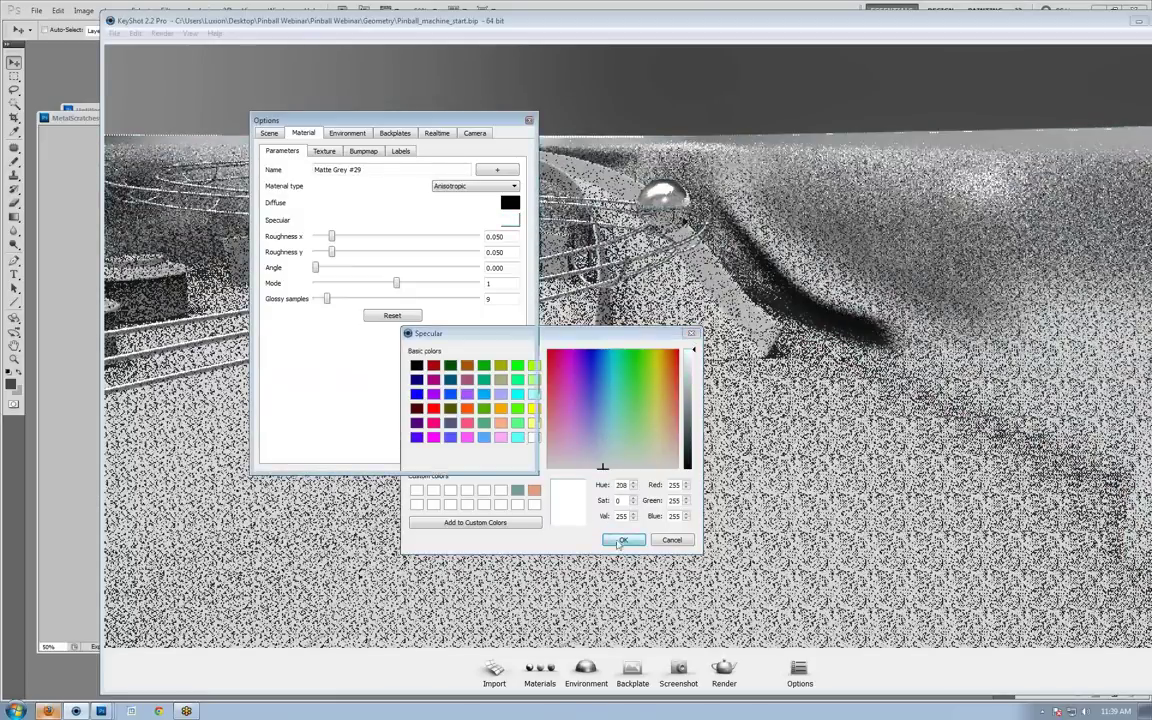
left_click(622, 540)
Frame a close-up of the ball on the wire rails against the wall and open the wall's material settings.
key("alt+Tab")
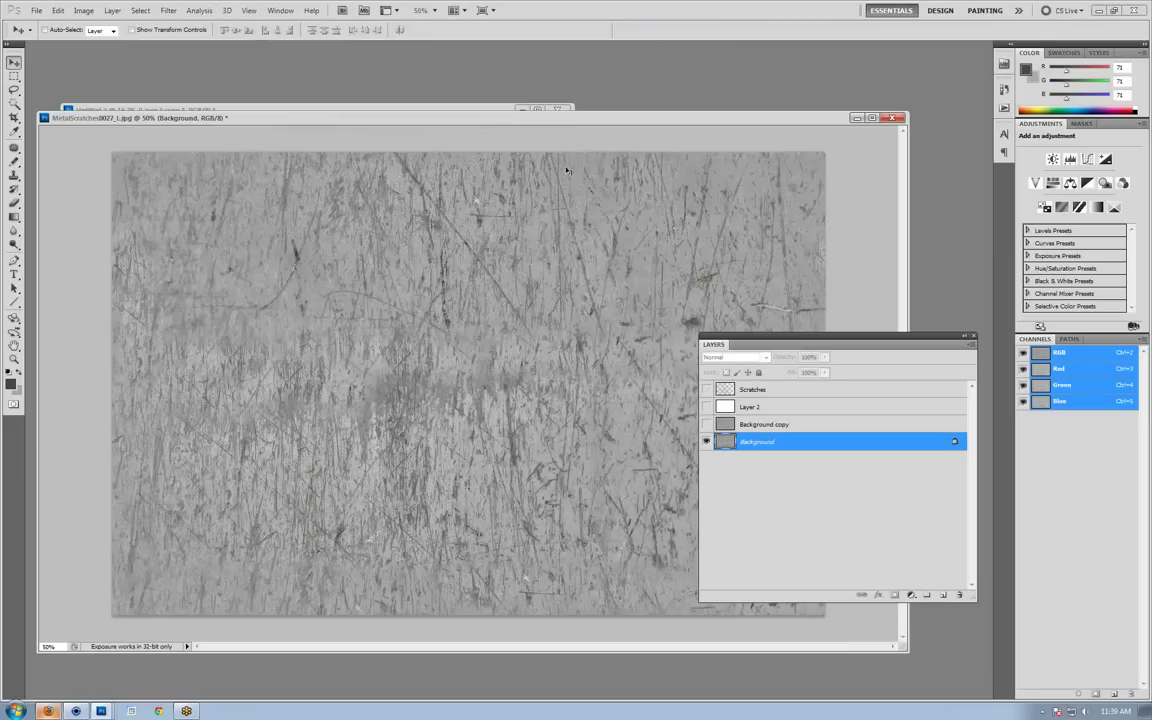
key("alt+Tab")
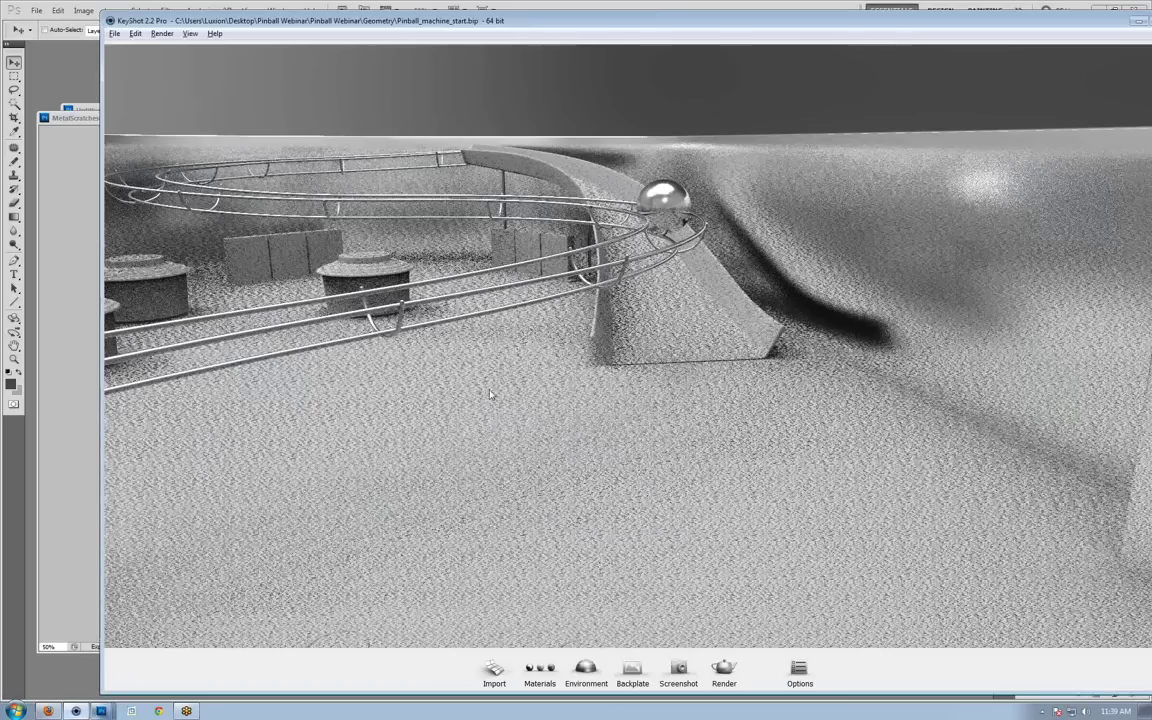
left_click_drag(570, 226, 395, 349)
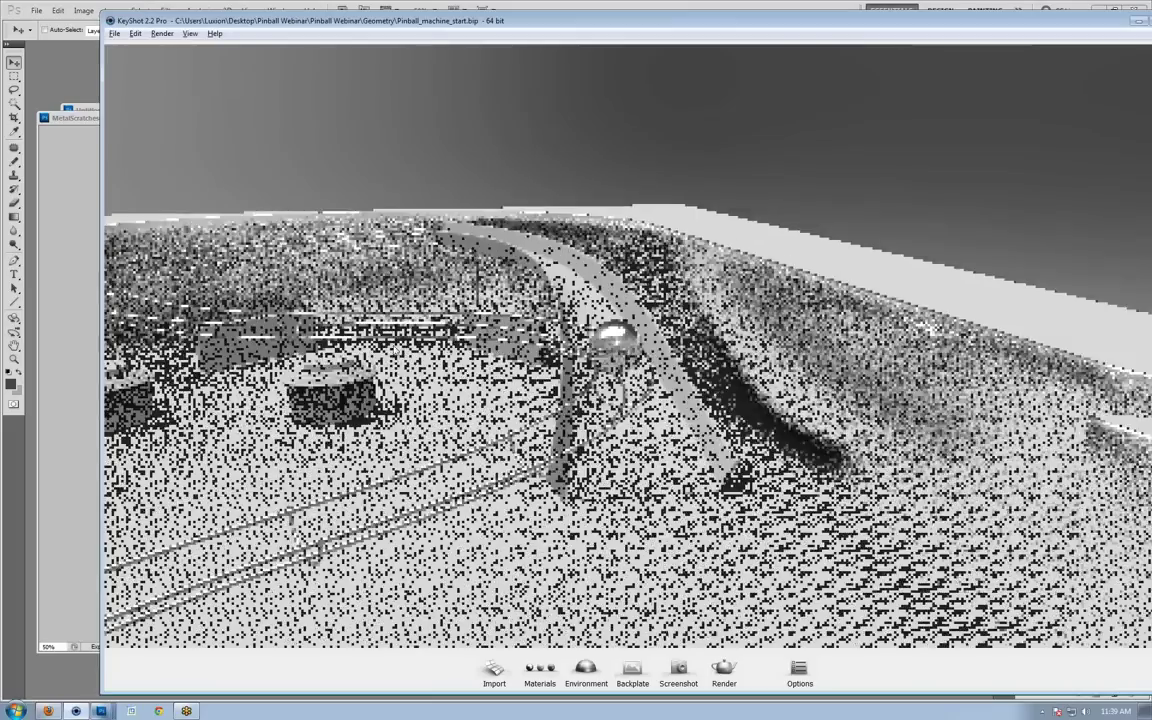
scroll(610, 345, "up", 3)
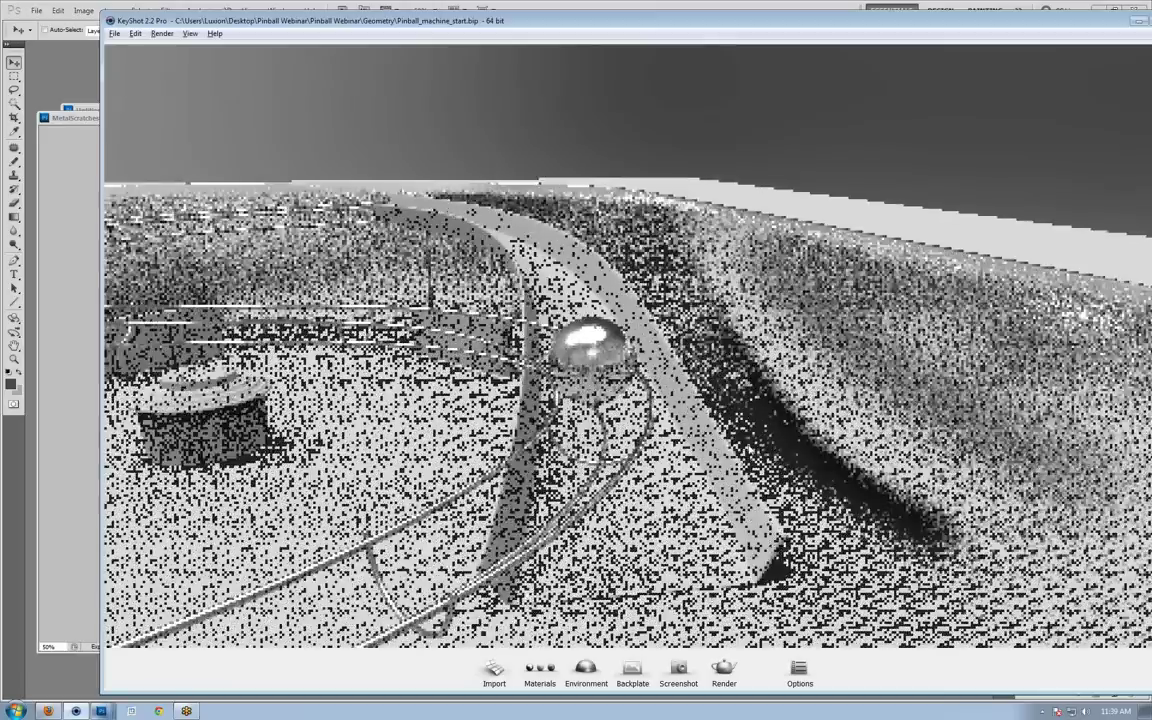
scroll(600, 345, "up", 2)
left_click_drag(535, 125, 596, 139)
left_click_drag(502, 222, 670, 292)
left_click_drag(648, 370, 651, 281)
double_click(651, 281)
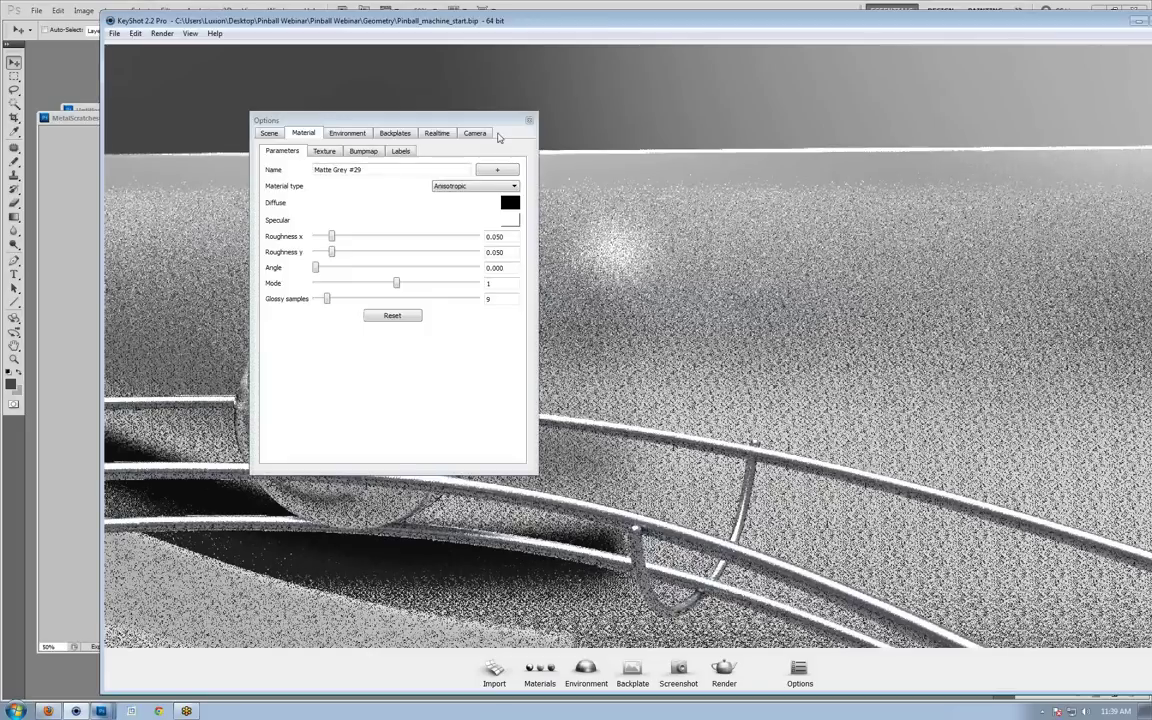
Arrange the windows so the ball and wall stay visible, and set the wall's Roughness x and Roughness y to 0.
left_click_drag(358, 120, 868, 252)
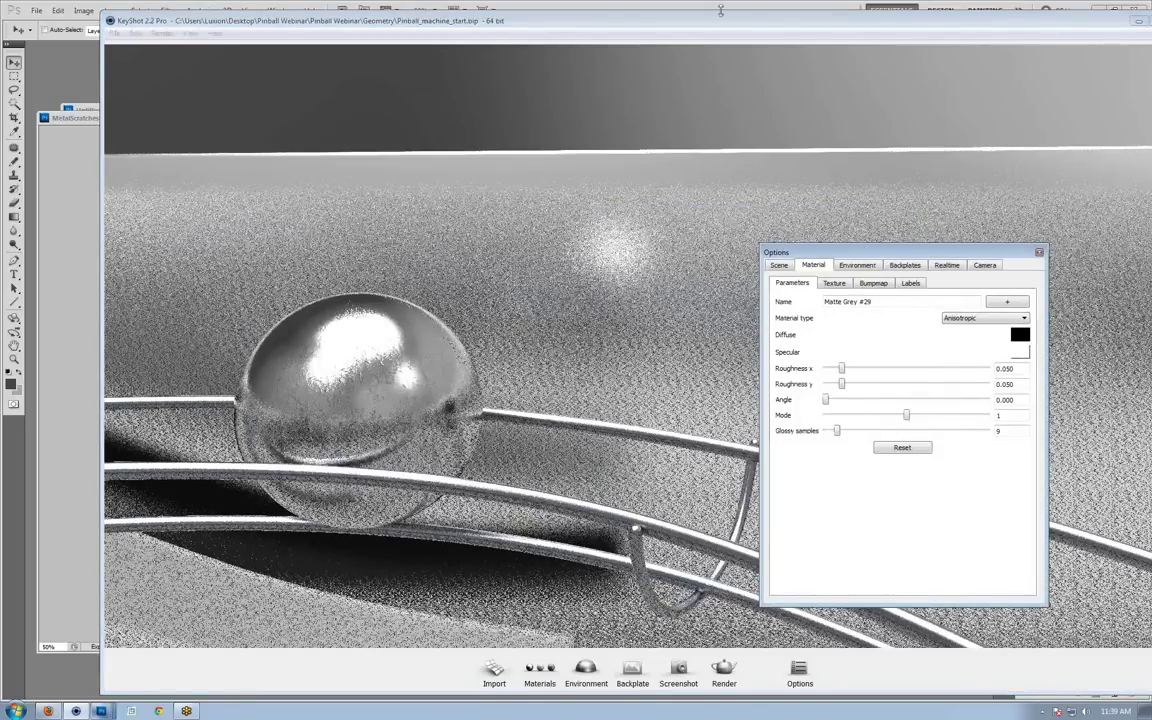
double_click(640, 21)
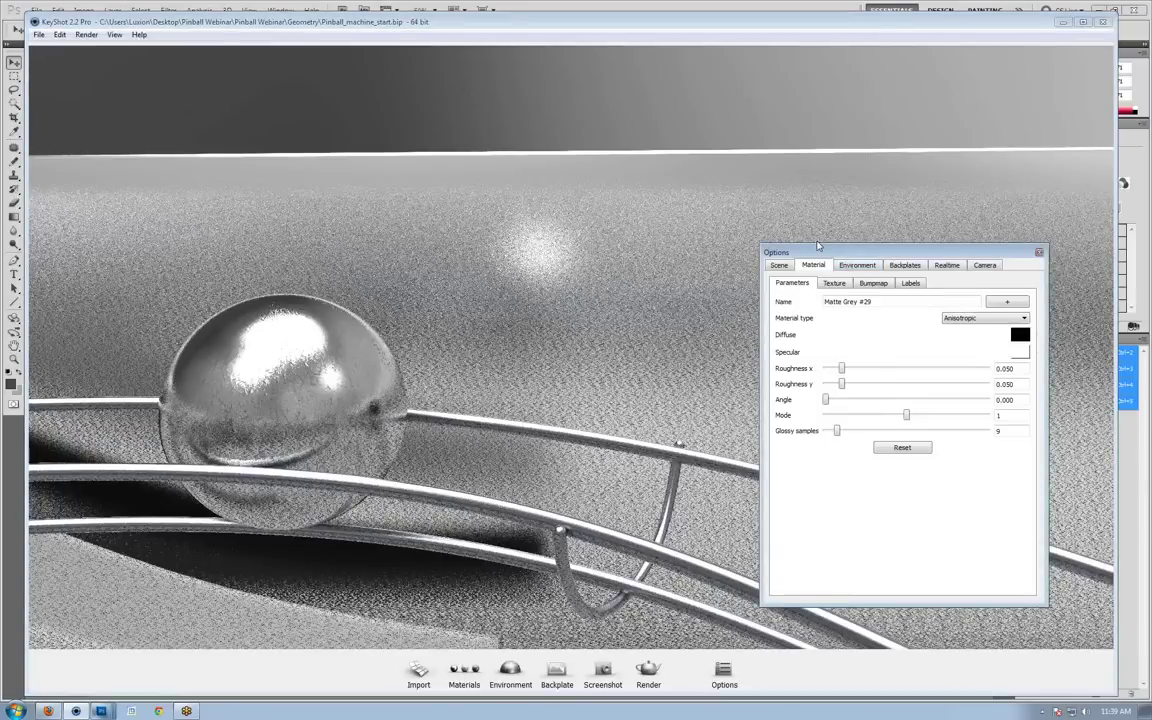
left_click_drag(868, 252, 726, 241)
left_click_drag(701, 359, 653, 377)
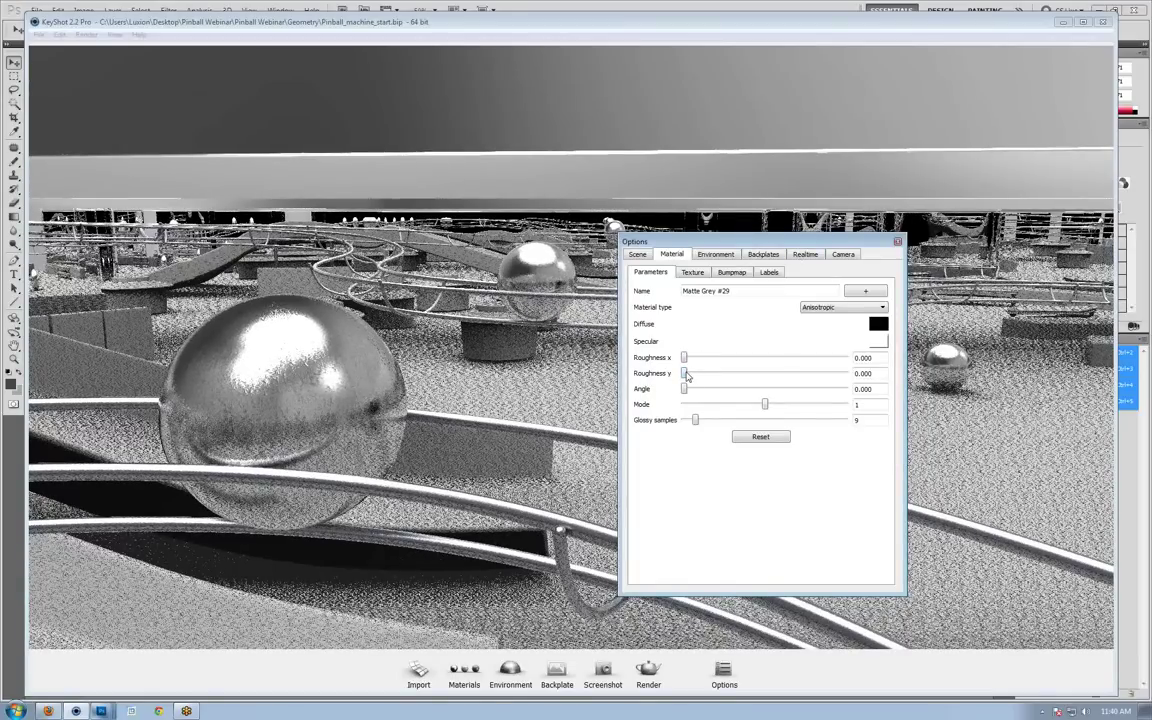
Try the wall's anisotropic reflections with Roughness x at 0.004 and Roughness y at 0.059, keeping the wall unobstructed.
left_click_drag(686, 374, 691, 373)
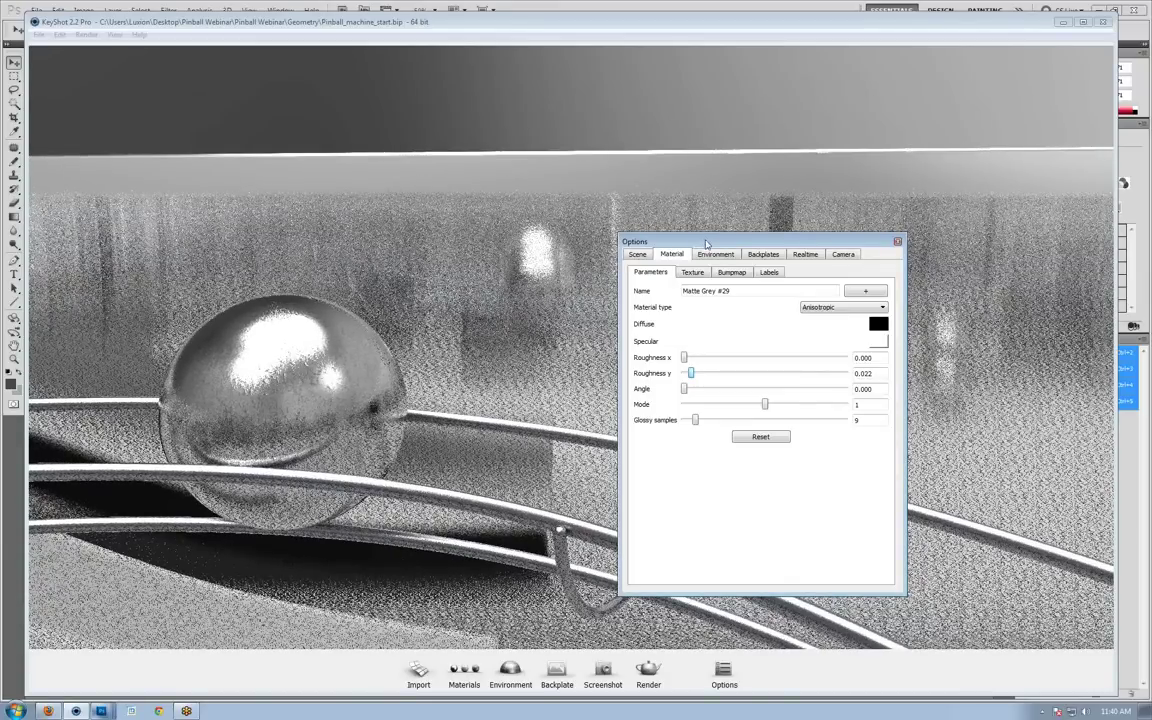
left_click_drag(640, 241, 830, 307)
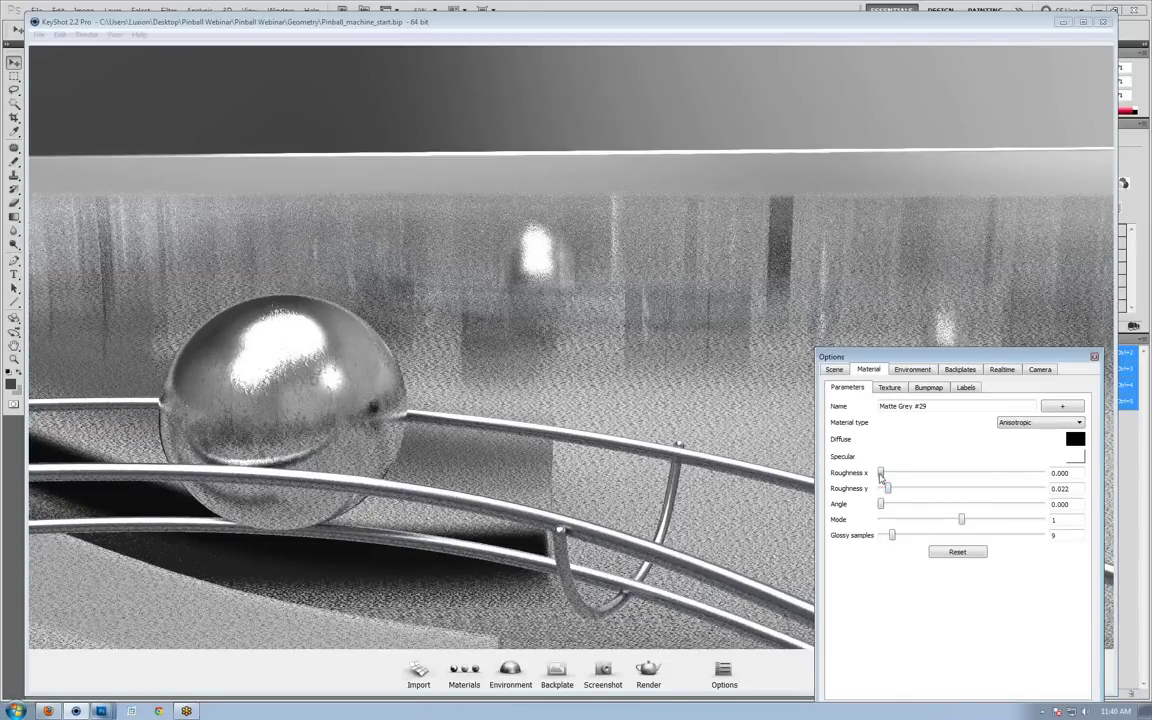
left_click_drag(881, 473, 881, 474)
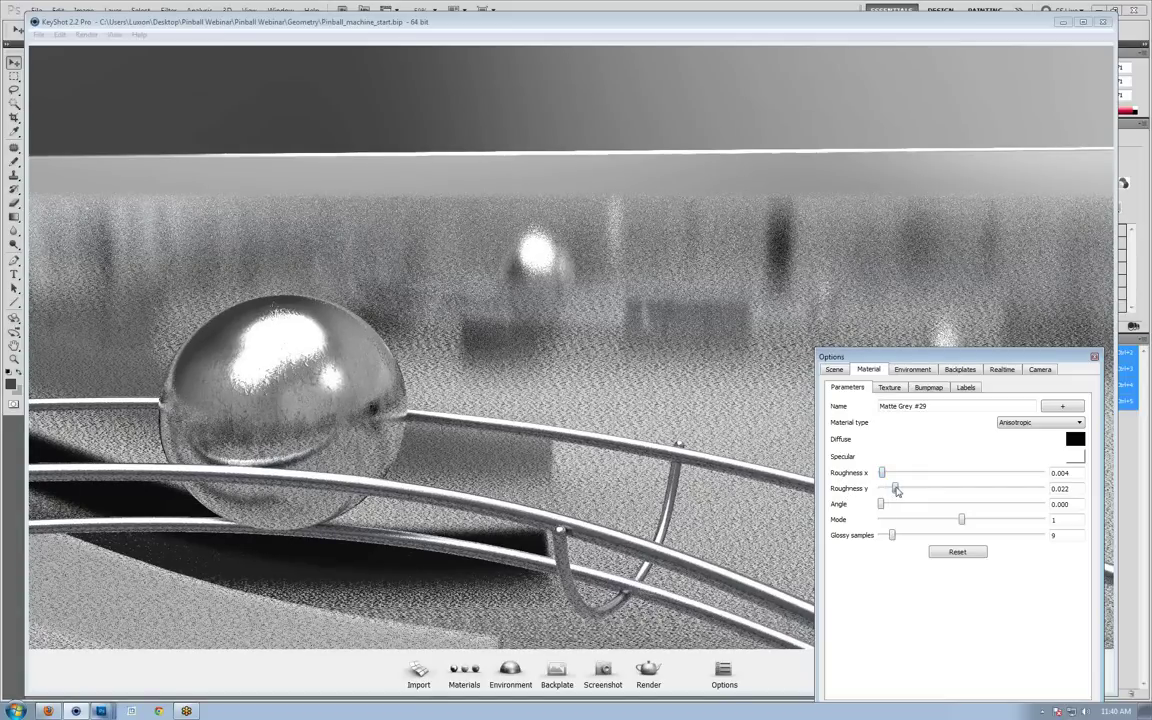
left_click_drag(897, 490, 901, 490)
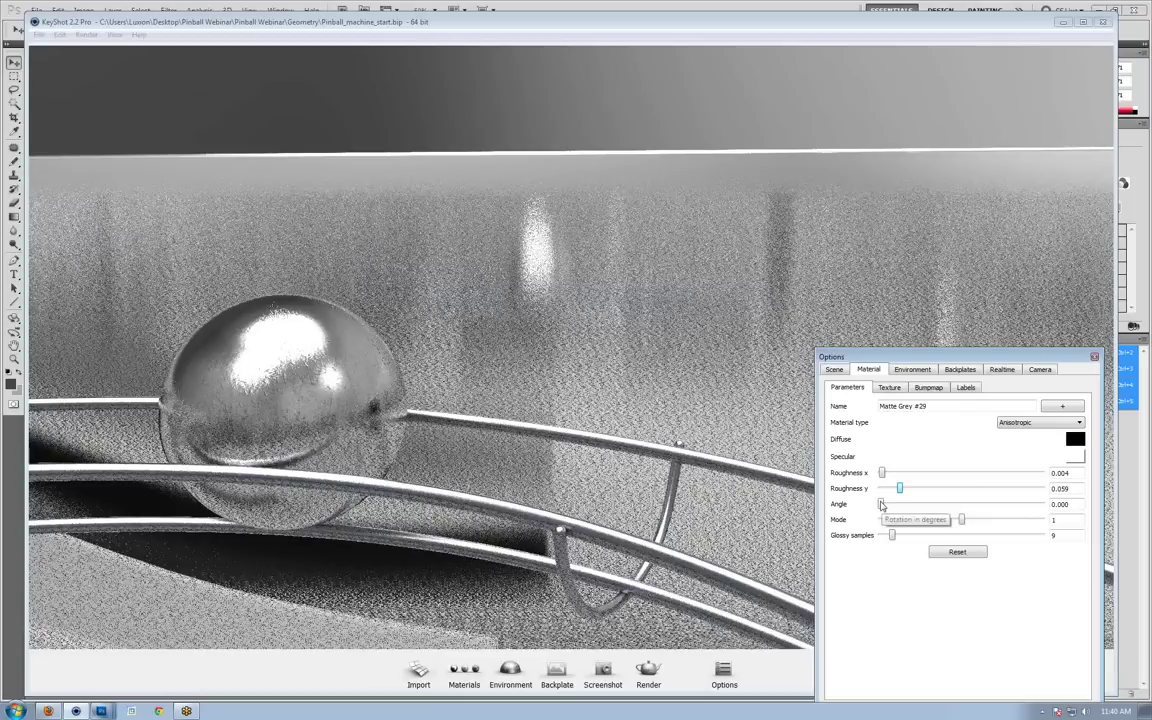
Try rotating the wall's anisotropic reflections to an Angle of 46.840 and of 92.342 degrees.
mouse_move(881, 504)
left_mouse_down()
mouse_move(951, 515)
mouse_move(922, 506)
left_mouse_up()
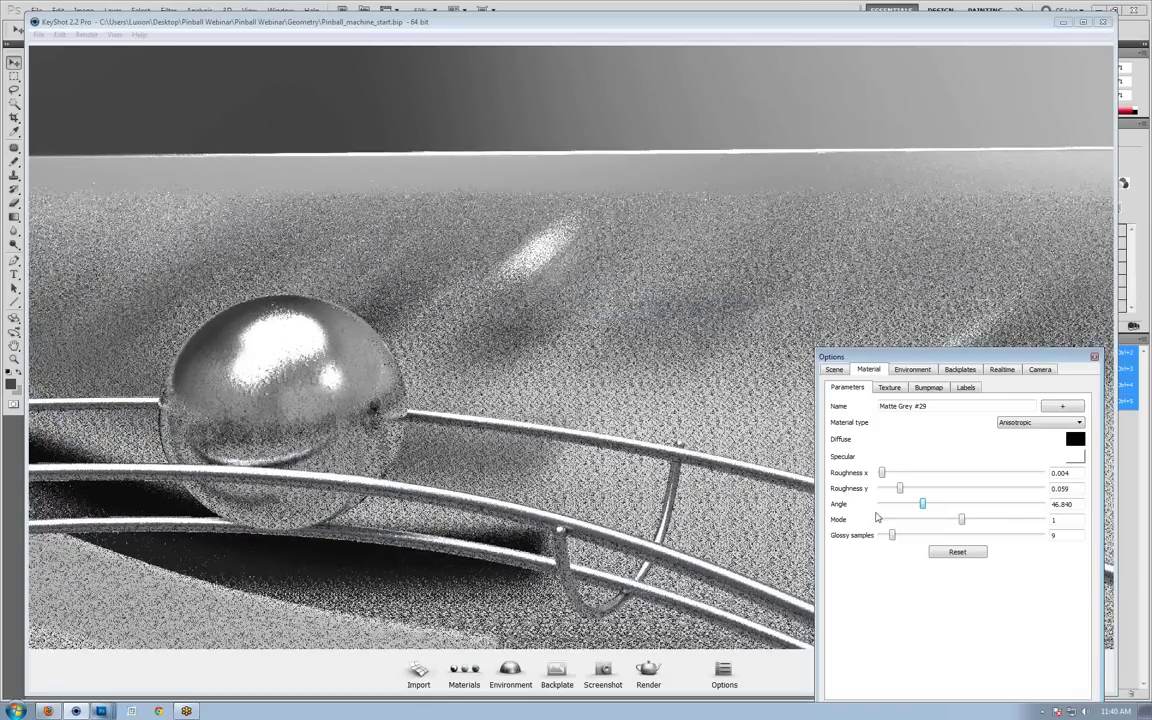
left_click_drag(922, 504, 963, 515)
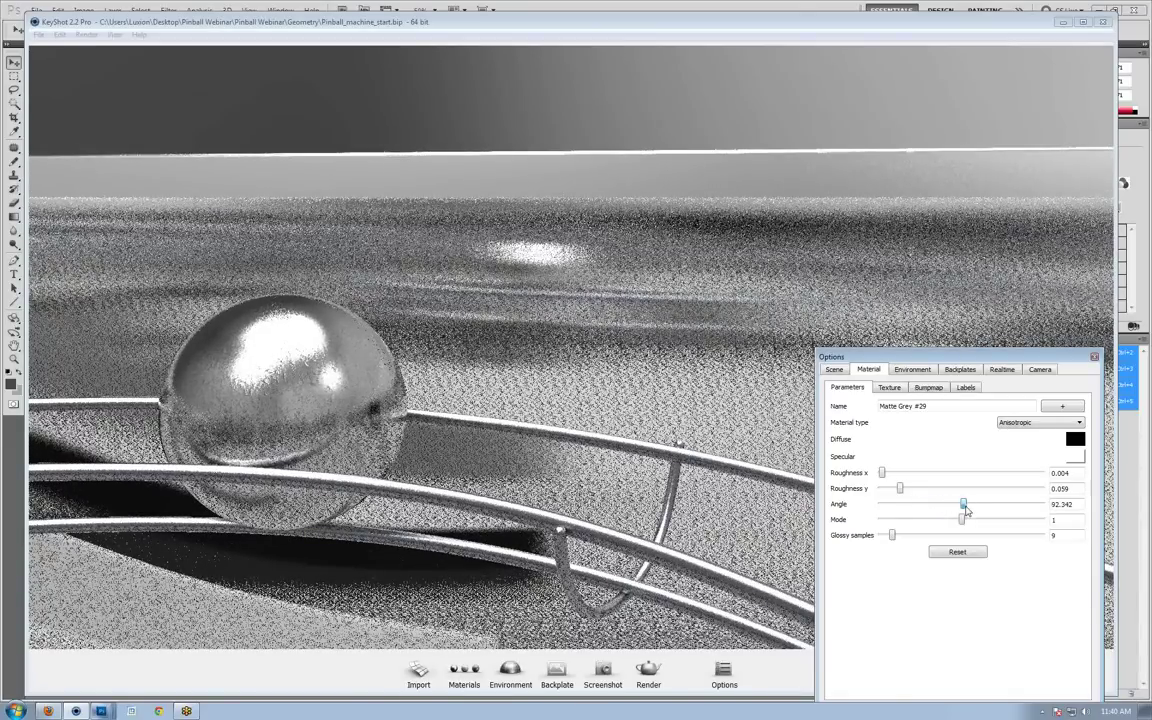
Set the wall's Roughness x to 0.097, Roughness y to 0.004 and Angle to 0, and close the material settings.
left_click_drag(965, 507, 913, 476)
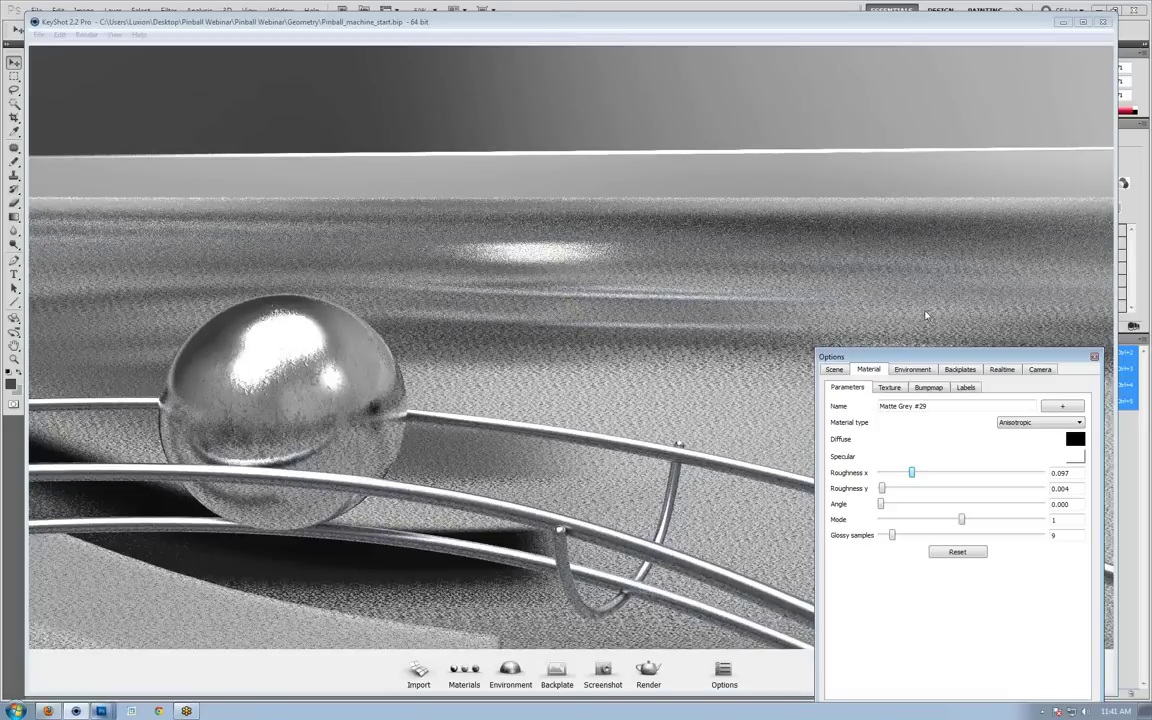
left_click_drag(945, 360, 807, 357)
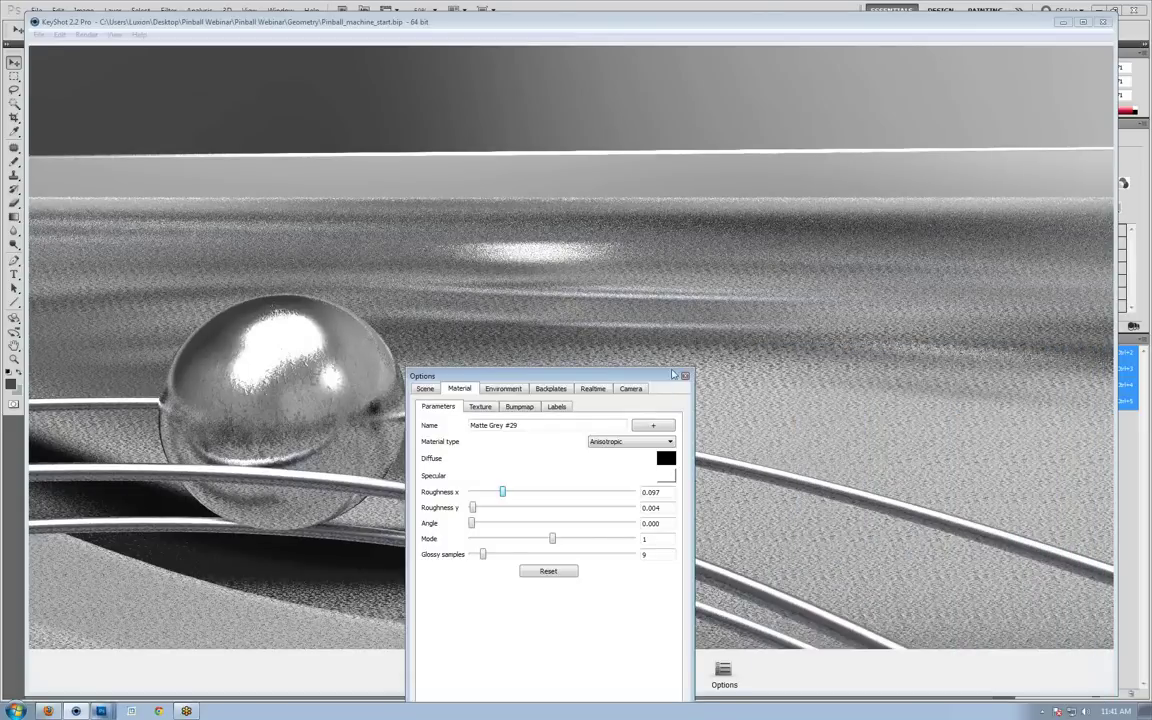
left_click(684, 375)
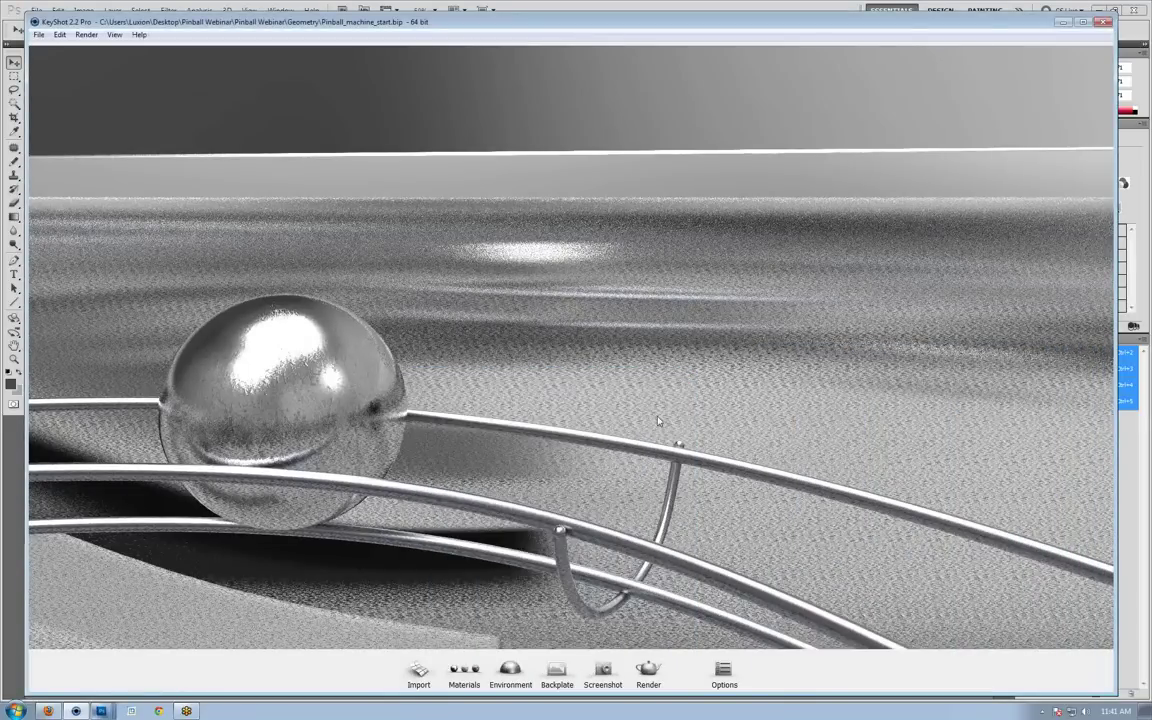
Change the material type of the round cap on top of the flipper to Metal.
left_click_drag(748, 253, 548, 343)
middle_click_drag(743, 285, 495, 158)
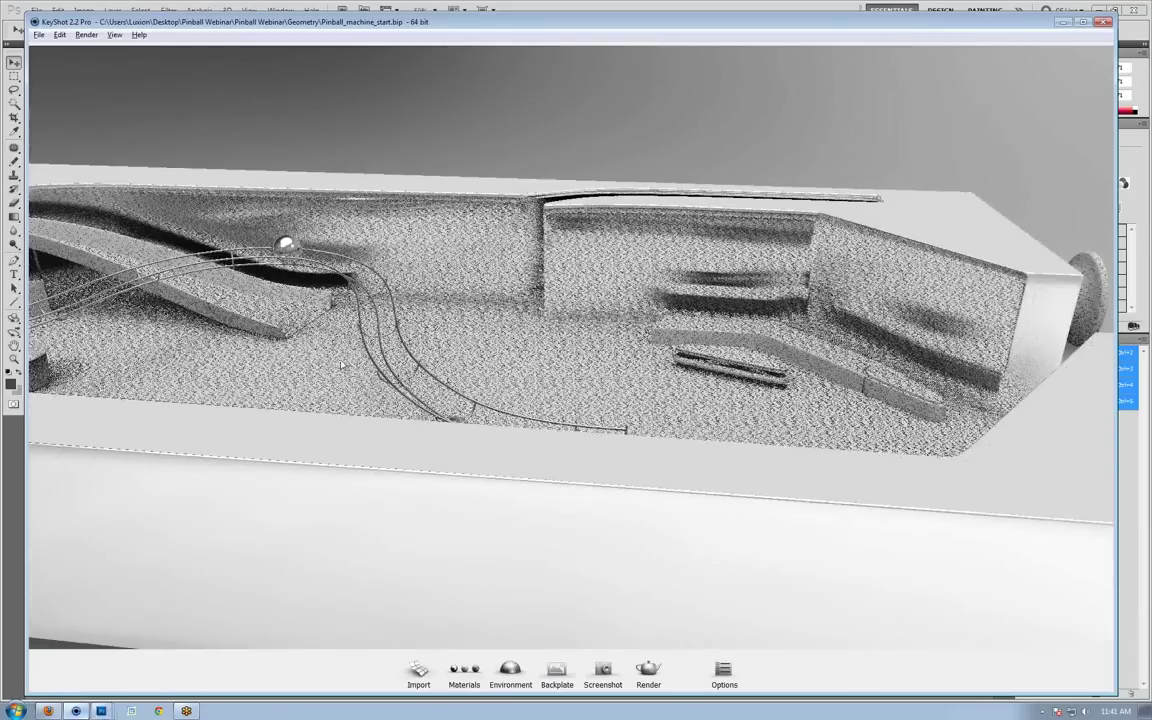
scroll(629, 308, "up", 3)
middle_click_drag(629, 308, 508, 132)
scroll(508, 132, "up", 5)
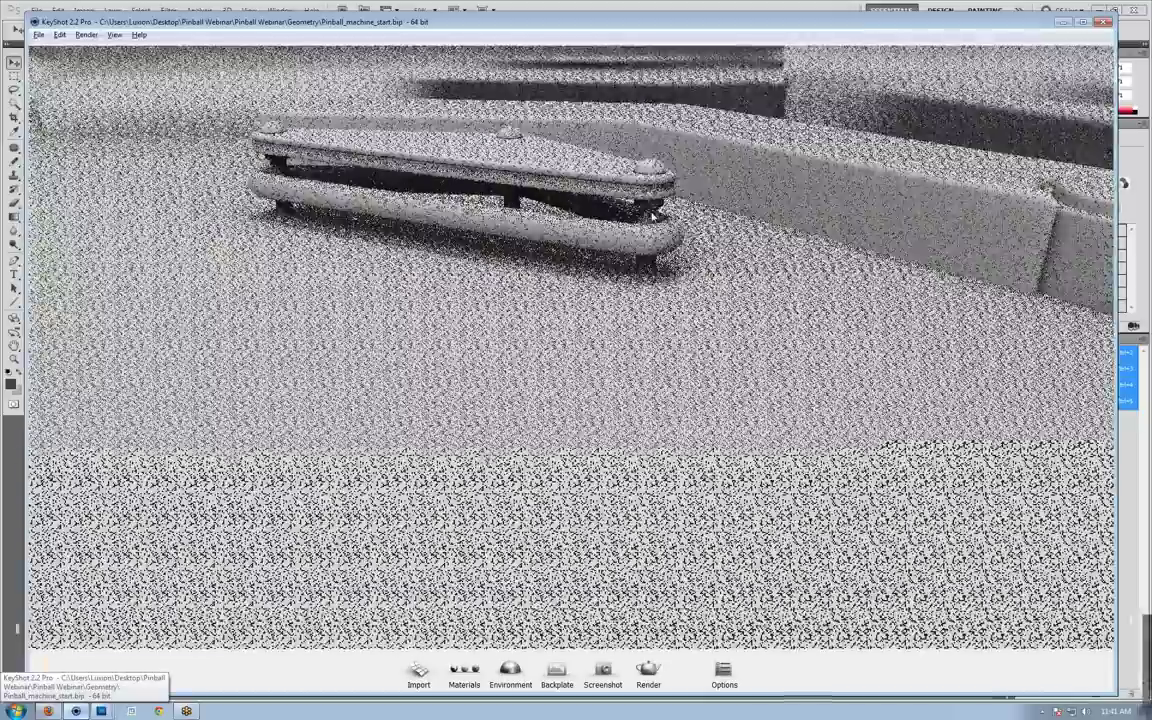
left_click_drag(681, 290, 575, 370)
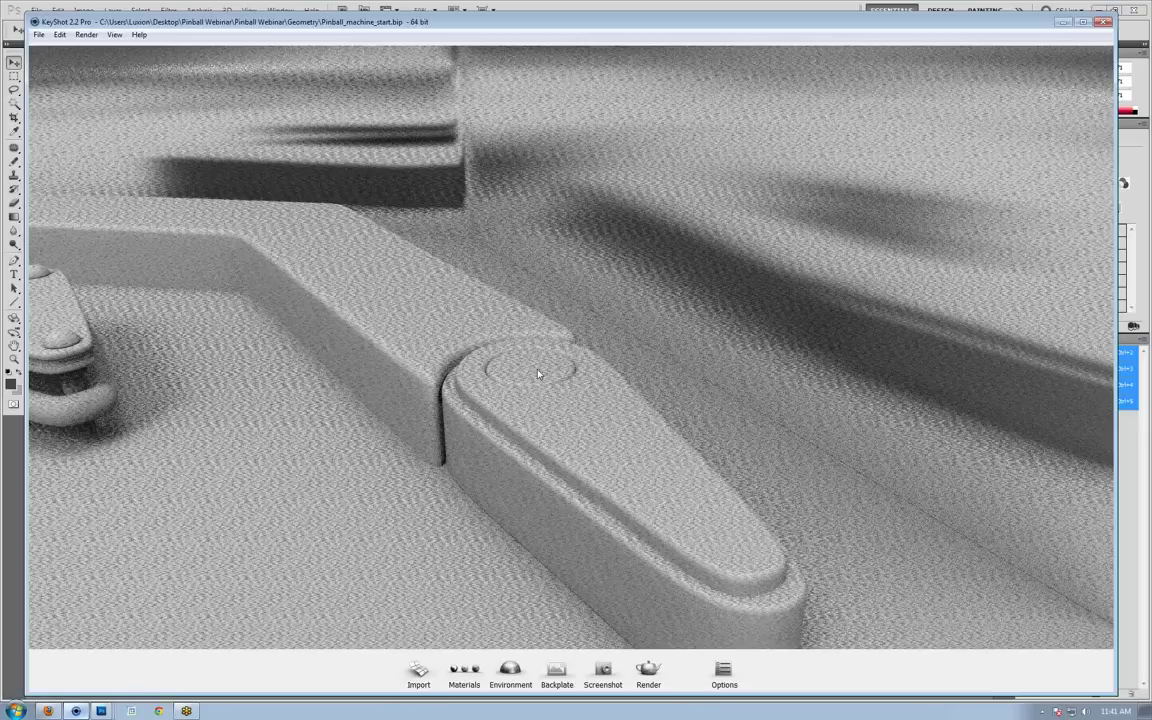
double_click(538, 374)
left_click_drag(542, 374, 754, 146)
left_click(840, 213)
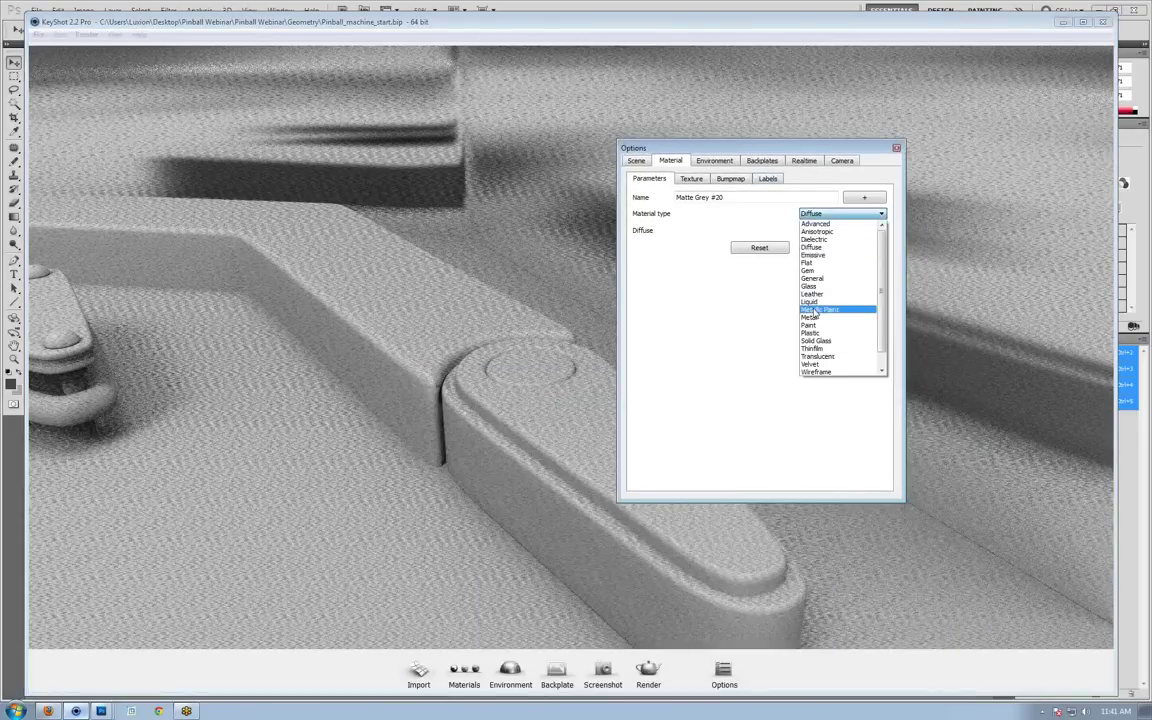
left_click(830, 306)
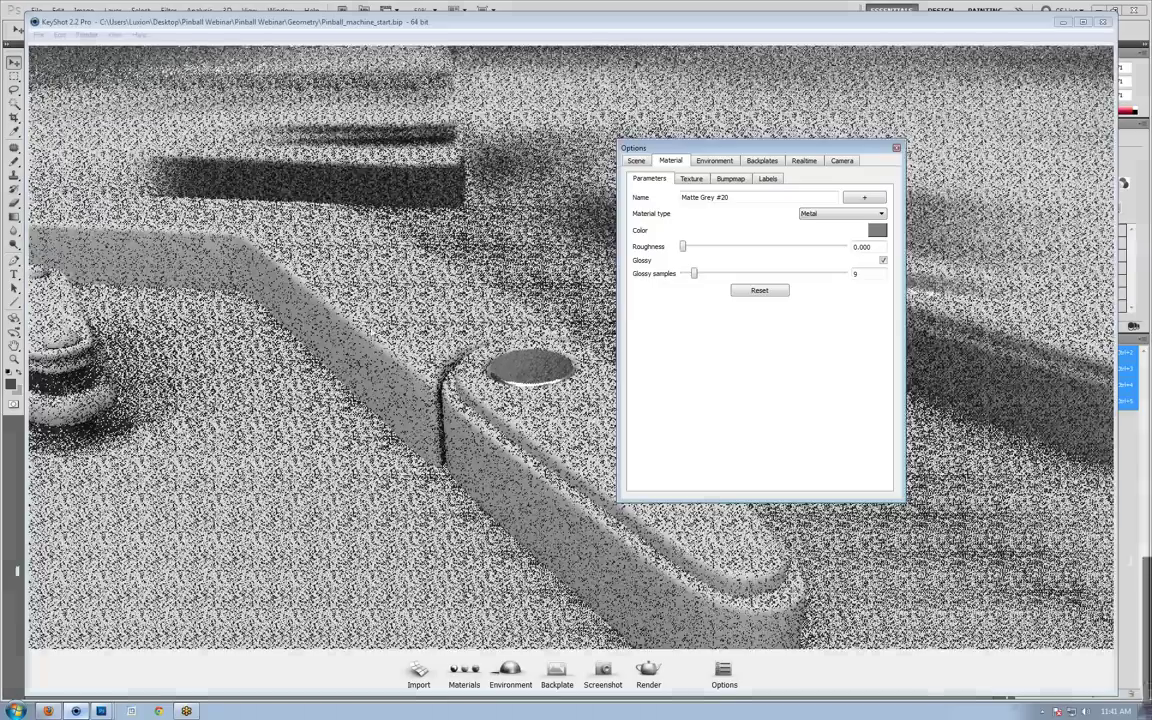
Examine the flipper's metal cap up close with the material settings moved clear of it.
left_click(496, 371)
scroll(496, 371, "up", 5)
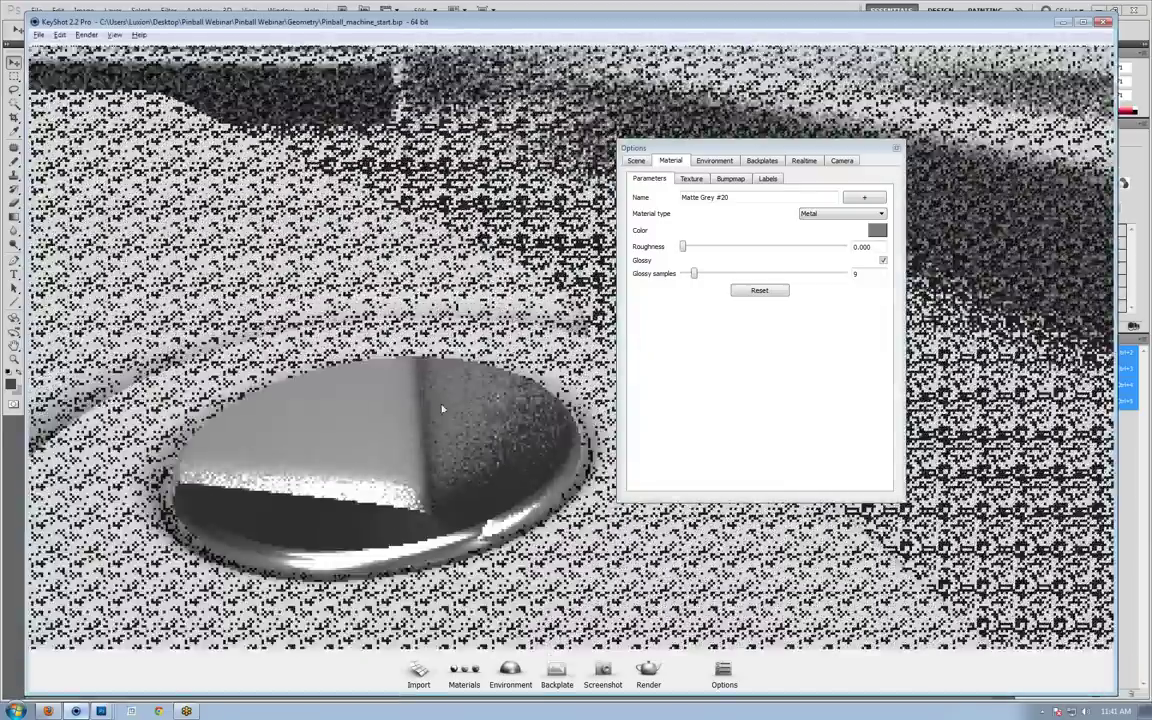
scroll(437, 424, "up", 5)
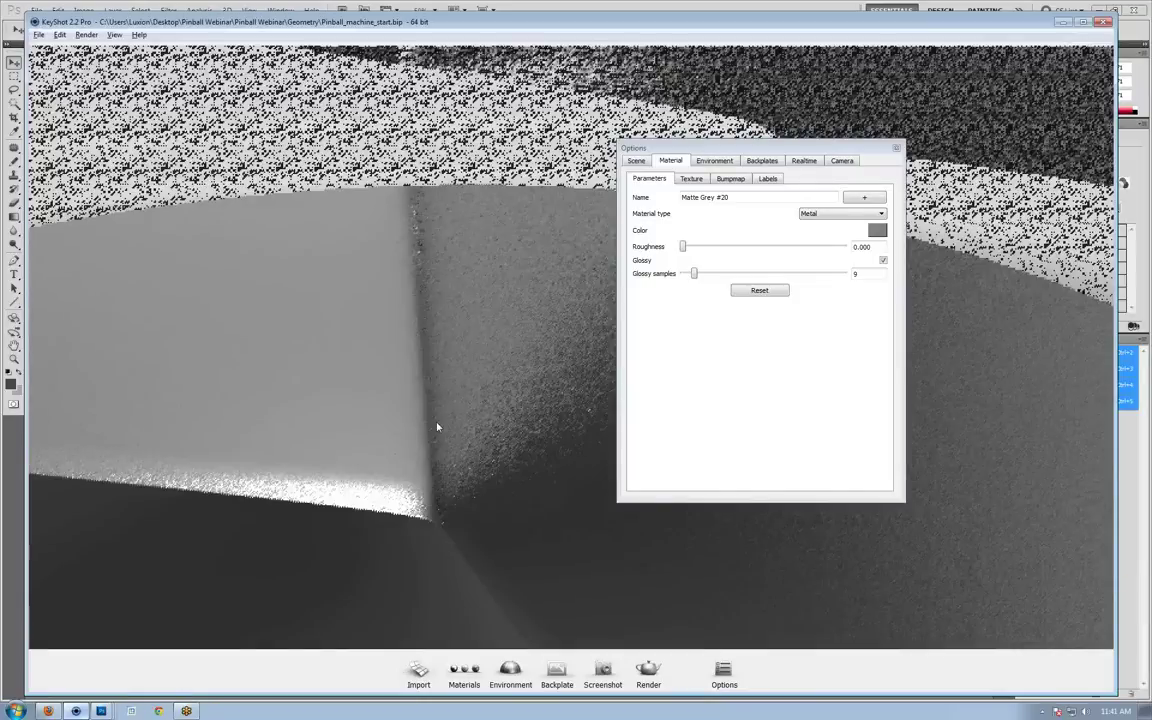
scroll(432, 450, "down", 6)
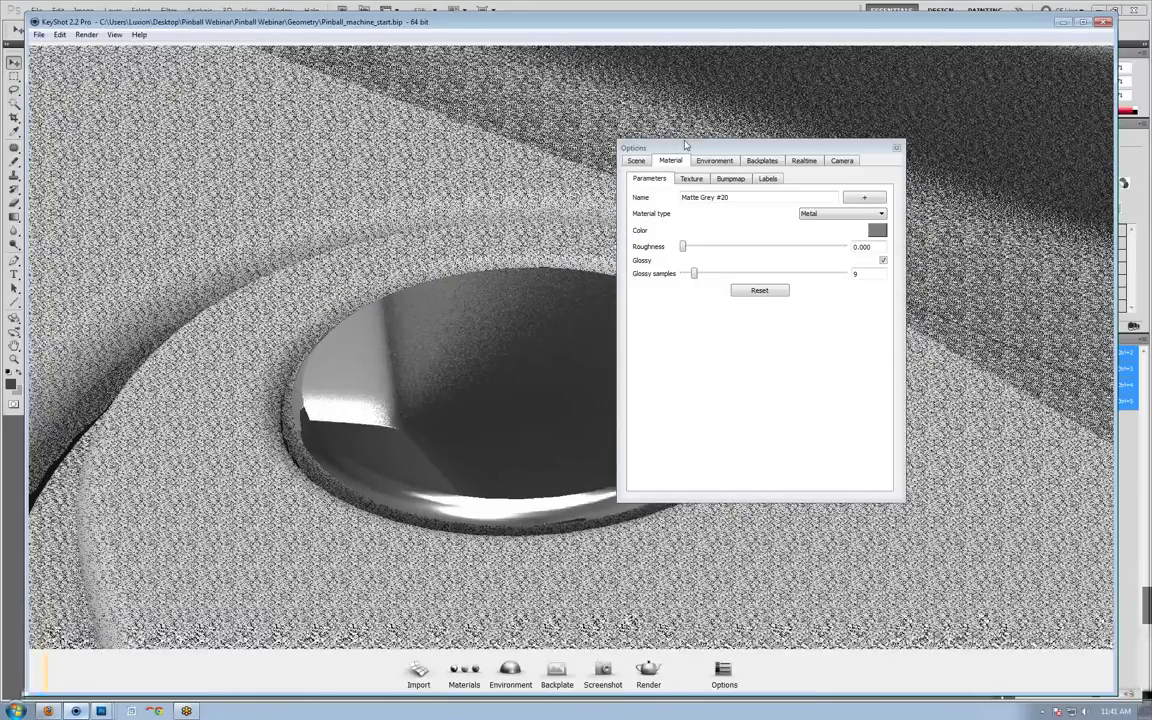
left_click_drag(712, 149, 907, 156)
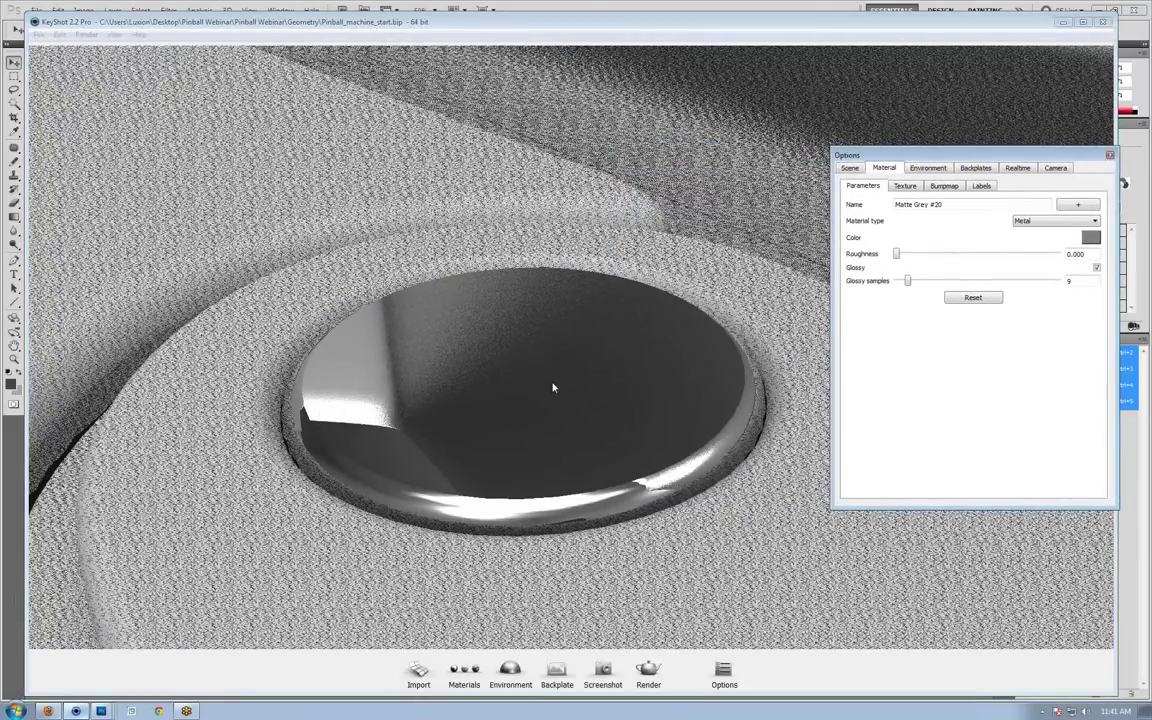
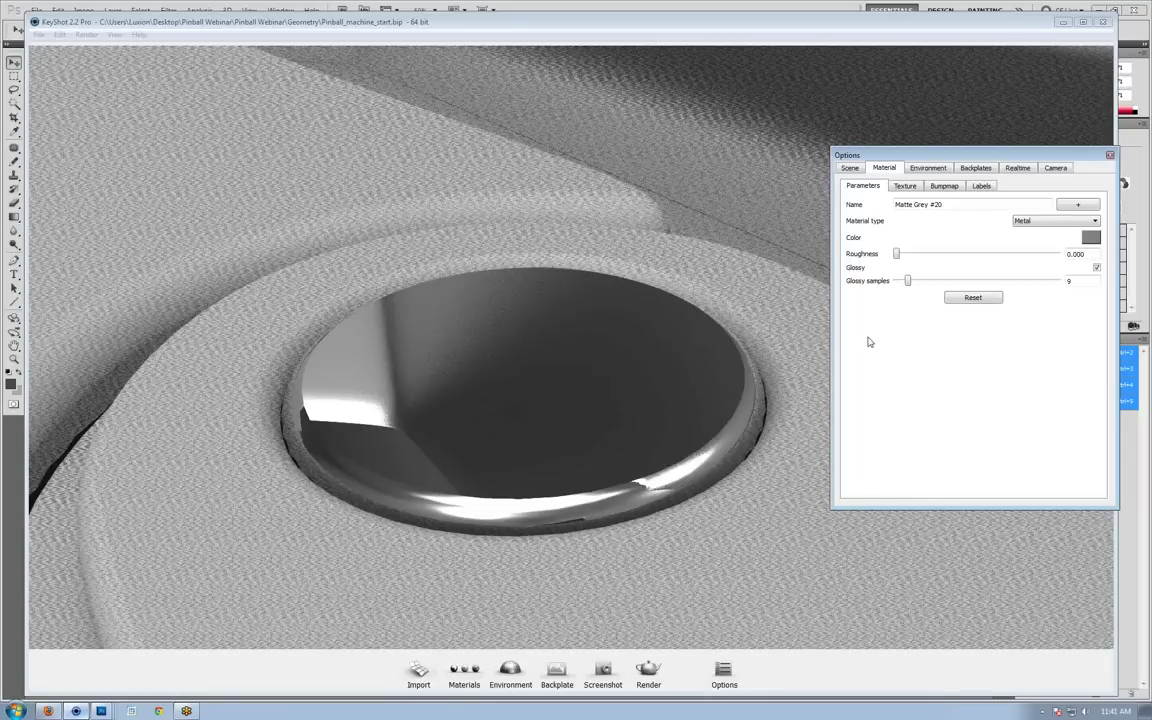
left_click(941, 206)
Switch to Photoshop and minimize the Untitled-1 scratch texture document.
left_click(101, 711)
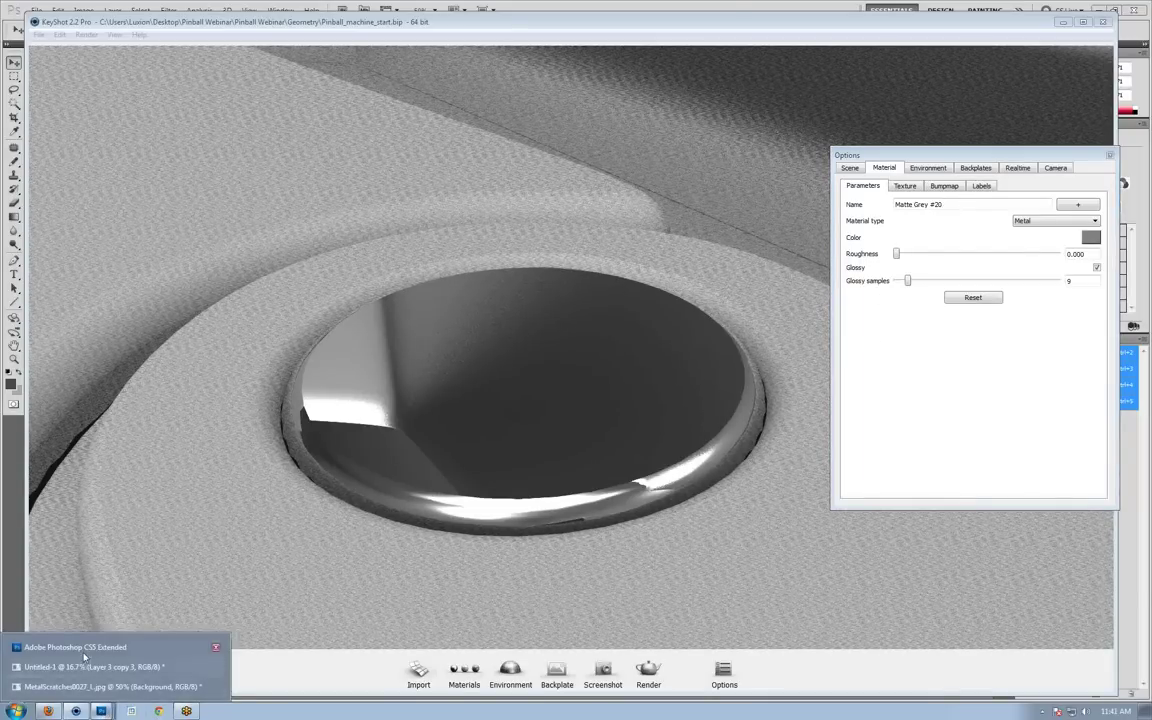
left_click(83, 651)
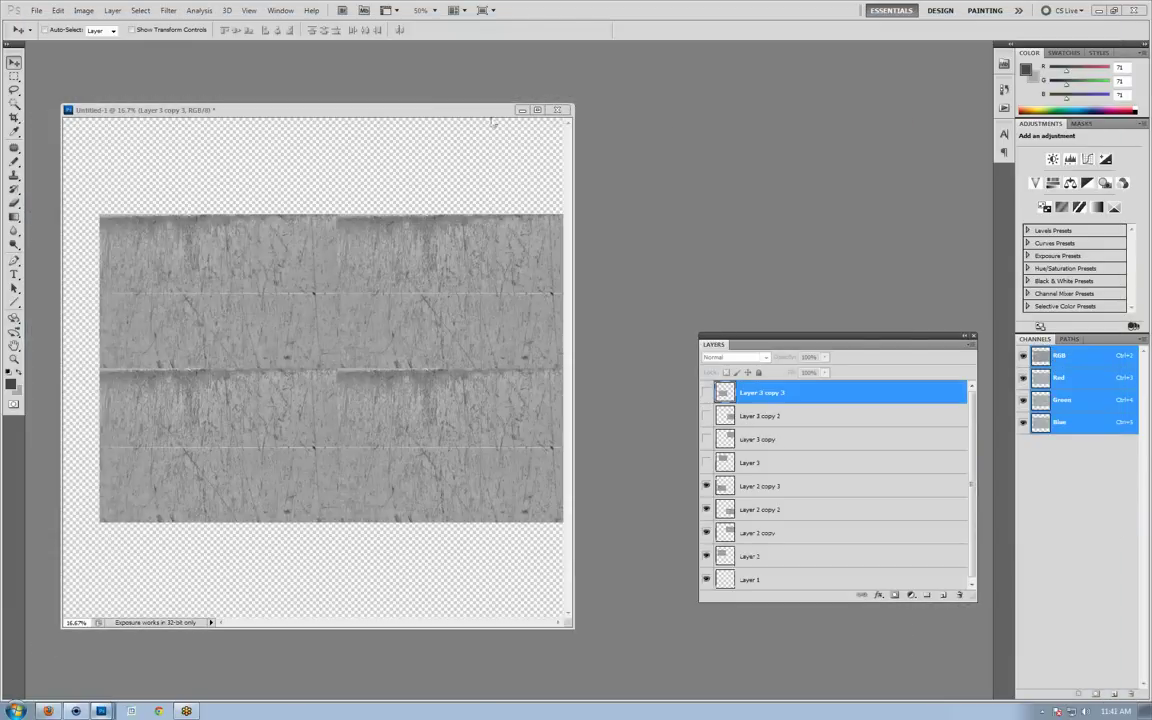
left_click(495, 107)
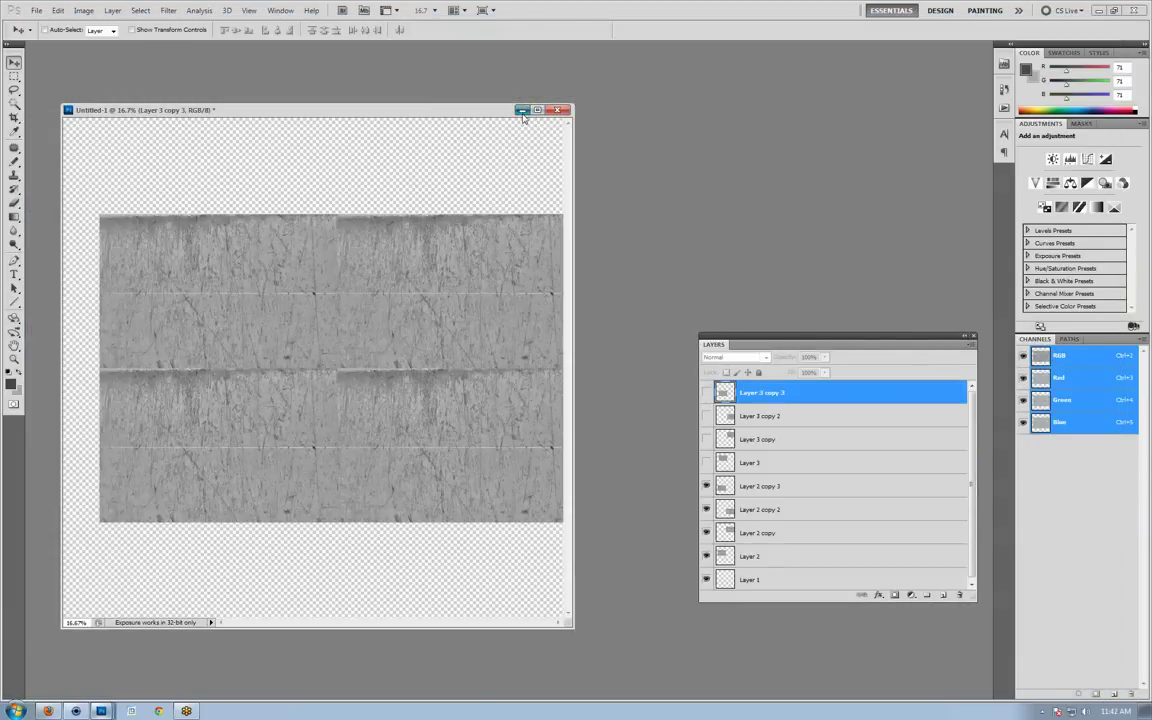
left_click(521, 110)
Create a new transparent document 1 pixel wide and 16 pixels high at 72 pixels/inch in RGB Color.
left_click(36, 10)
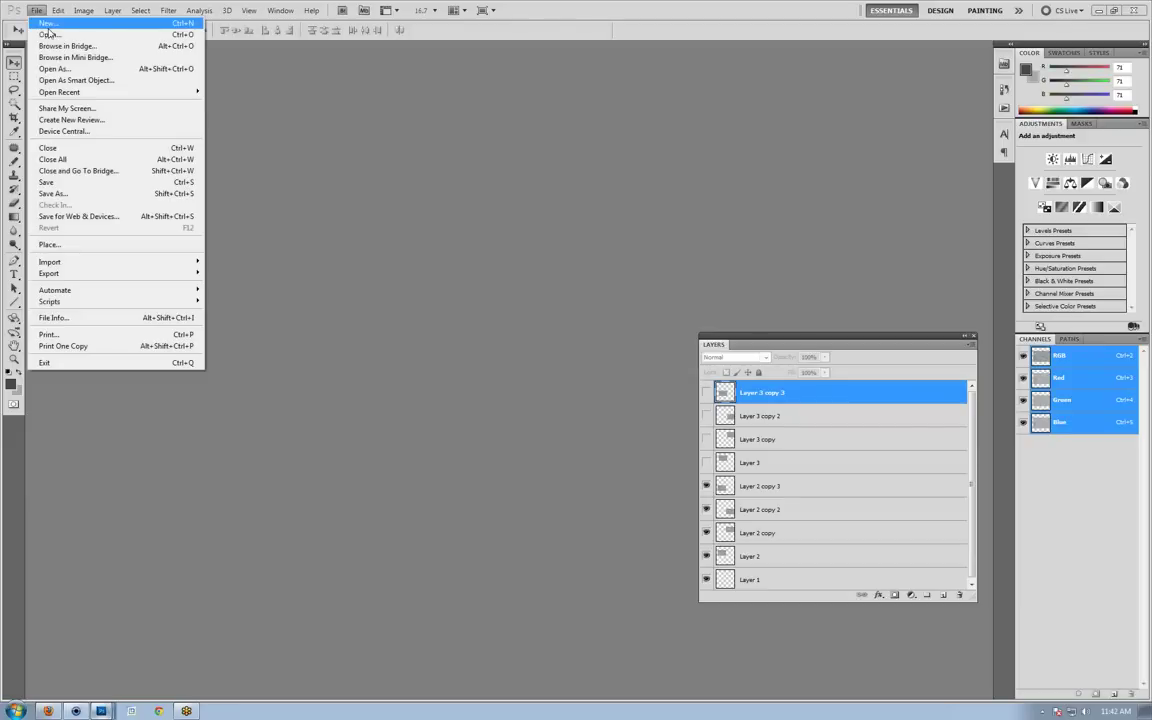
left_click(47, 23)
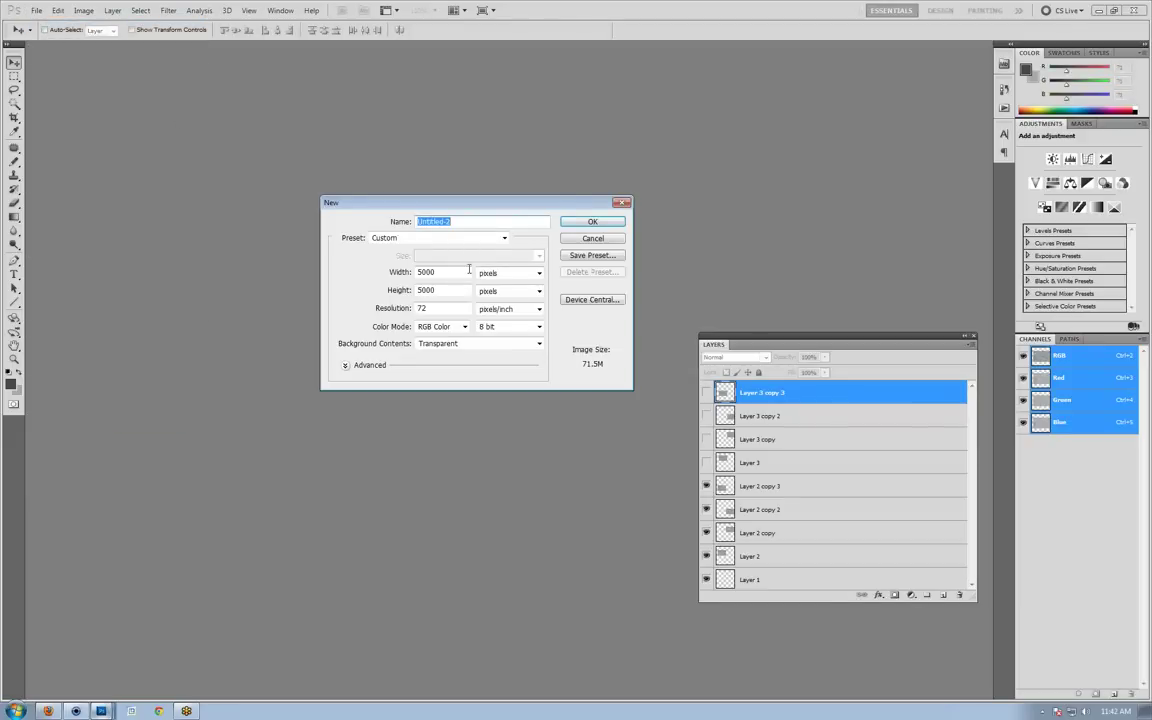
left_click(468, 269)
type("1")
key("Tab")
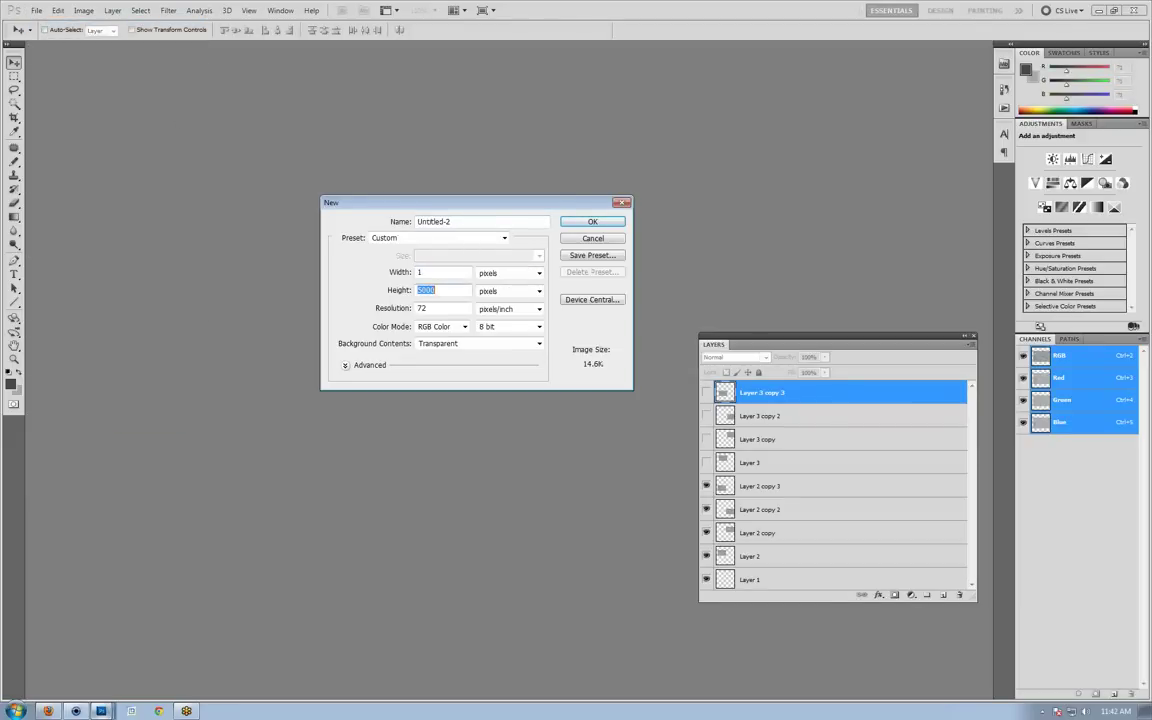
type("16")
key("Return")
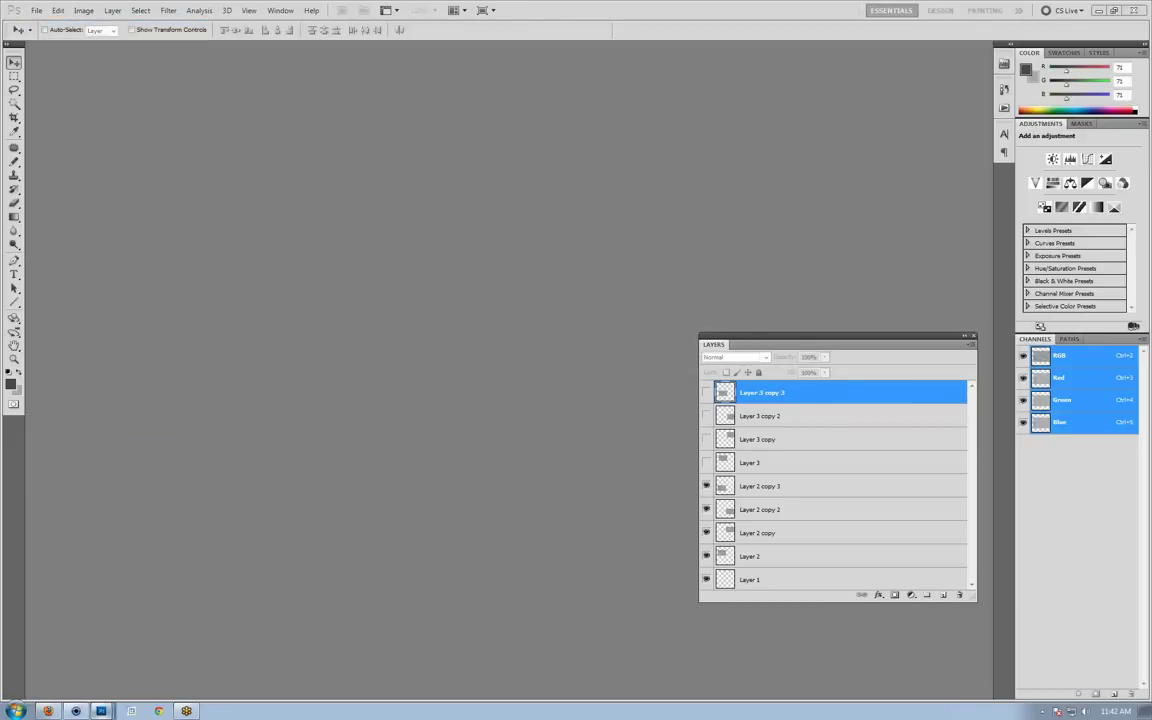
Select the upper half of the one-pixel-wide canvas and fill it with black at 100% opacity.
left_click(14, 359)
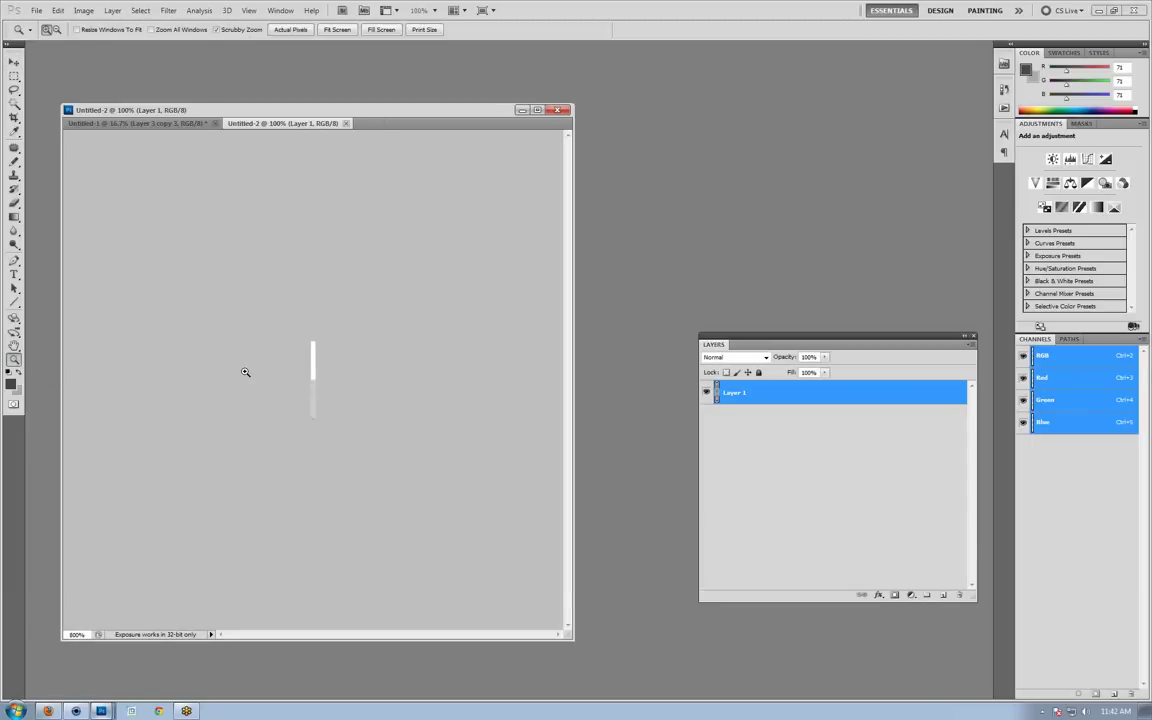
left_click(245, 372)
left_click(14, 76)
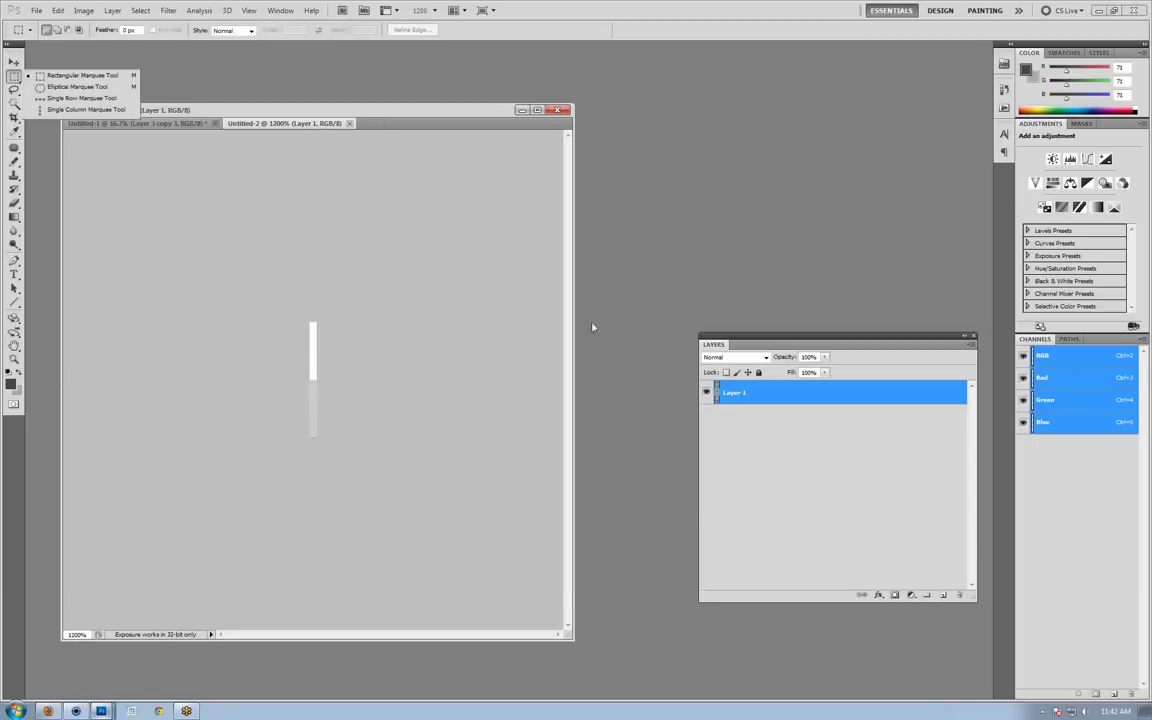
left_click(805, 341)
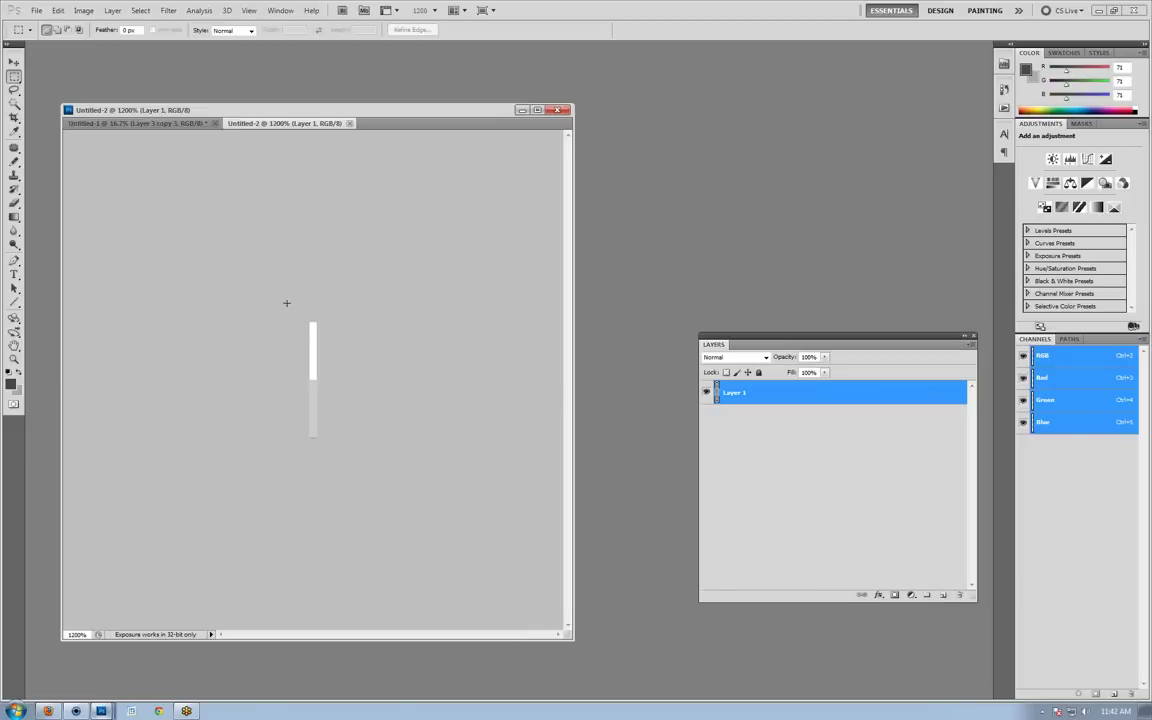
left_click_drag(309, 322, 317, 380)
key("shift+F5")
left_click(558, 222)
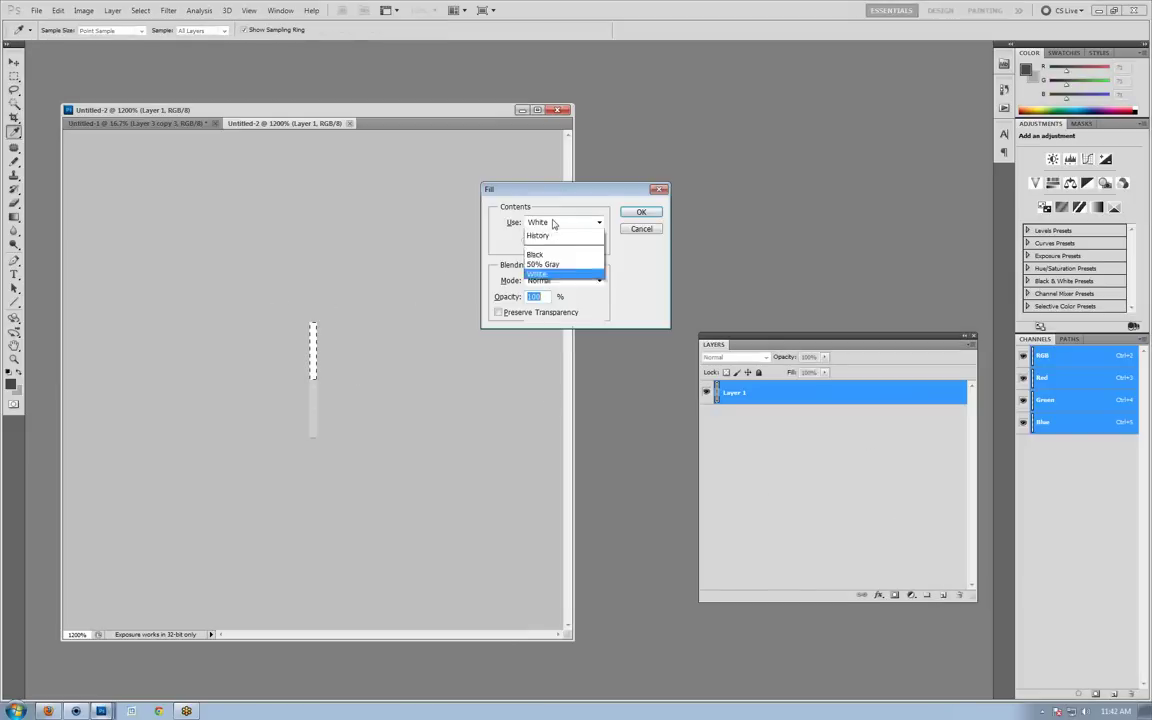
left_click(563, 306)
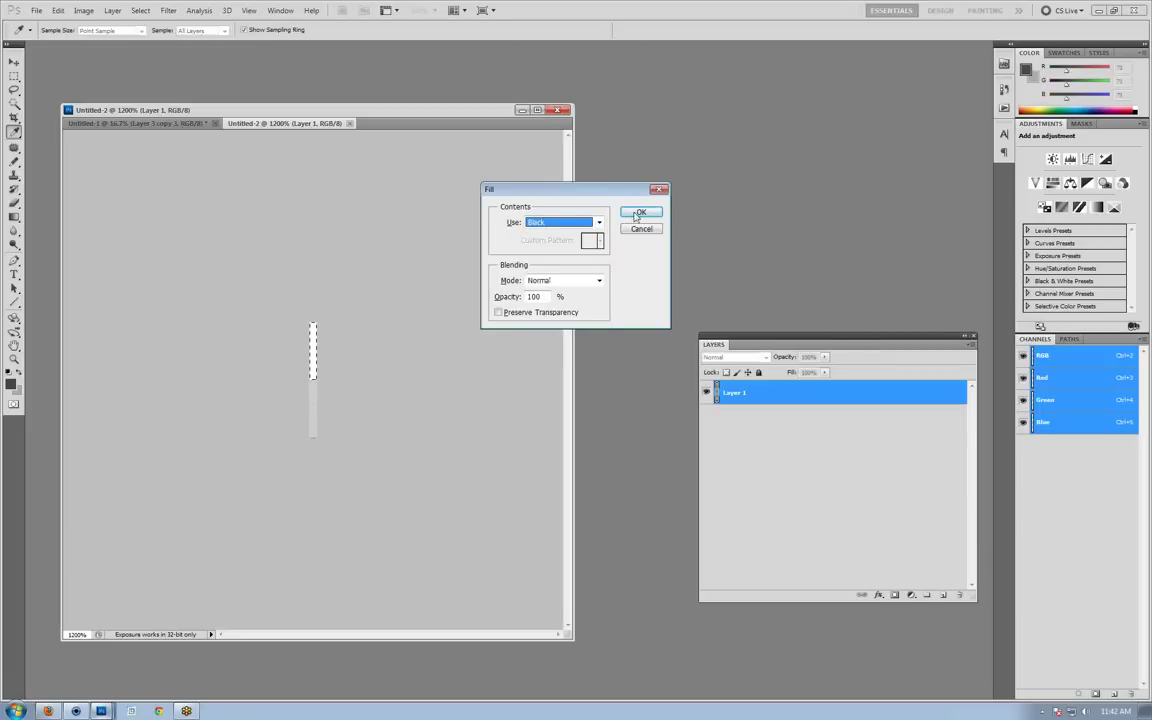
left_click(639, 213)
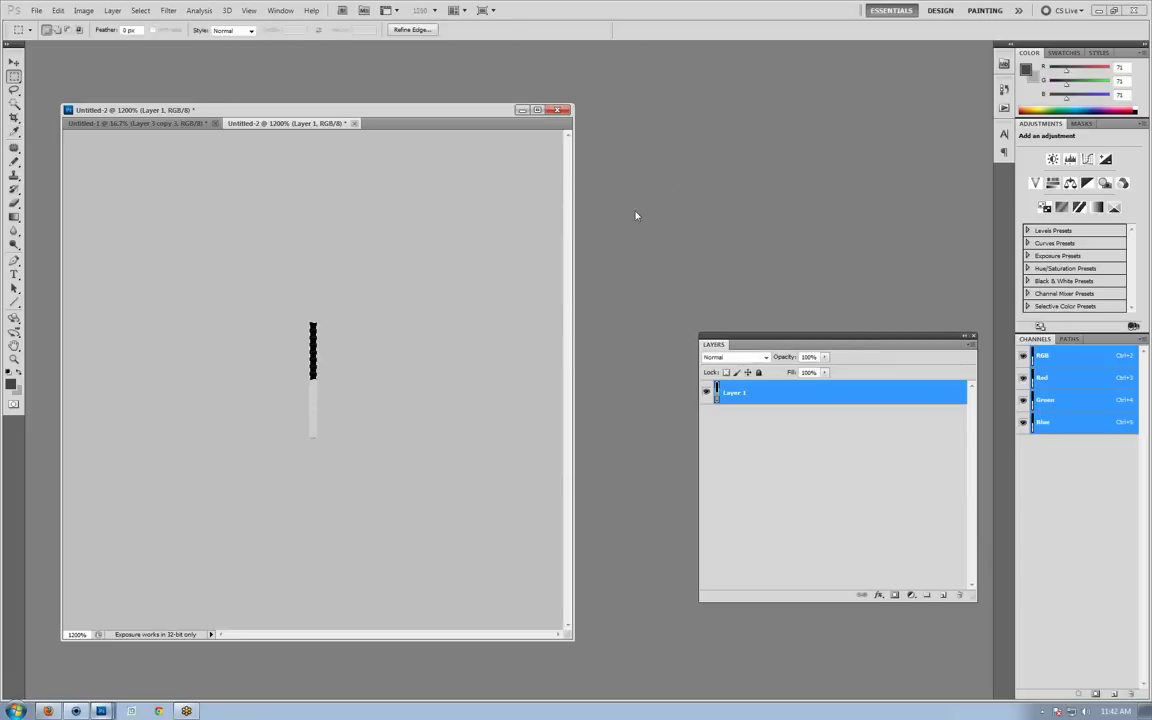
Add a new layer beneath Layer 1 and fill it with white at 100% opacity.
left_click(942, 595)
left_click_drag(818, 401, 817, 446)
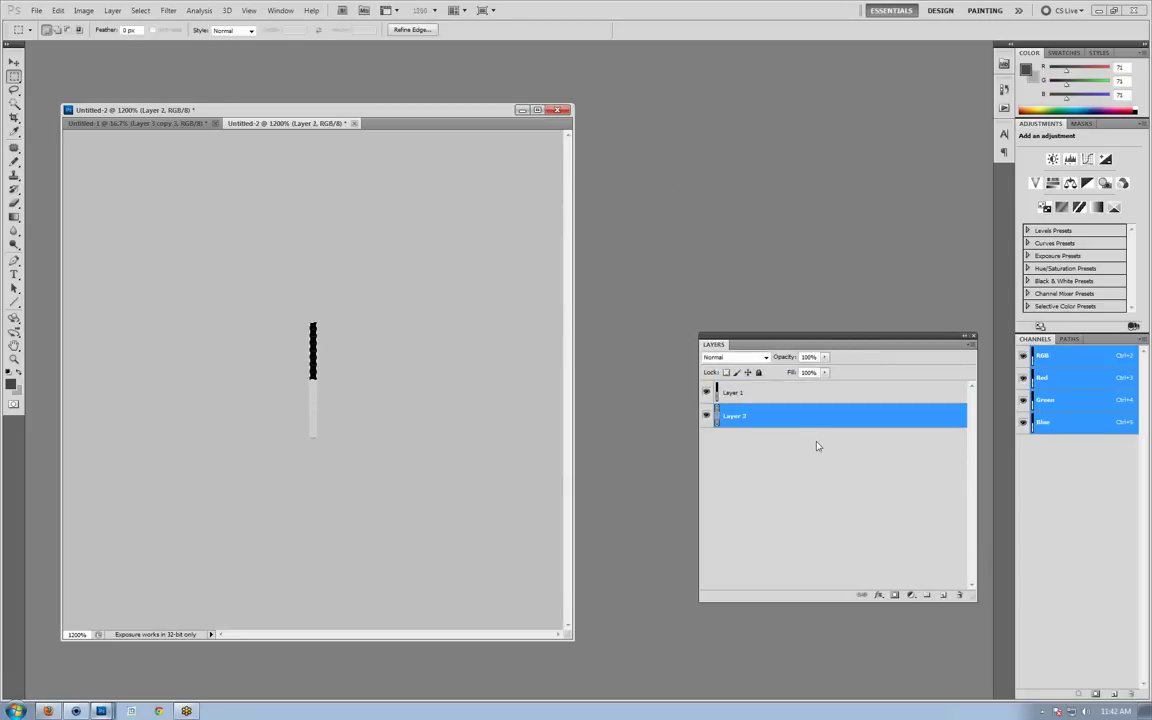
key("shift+F5")
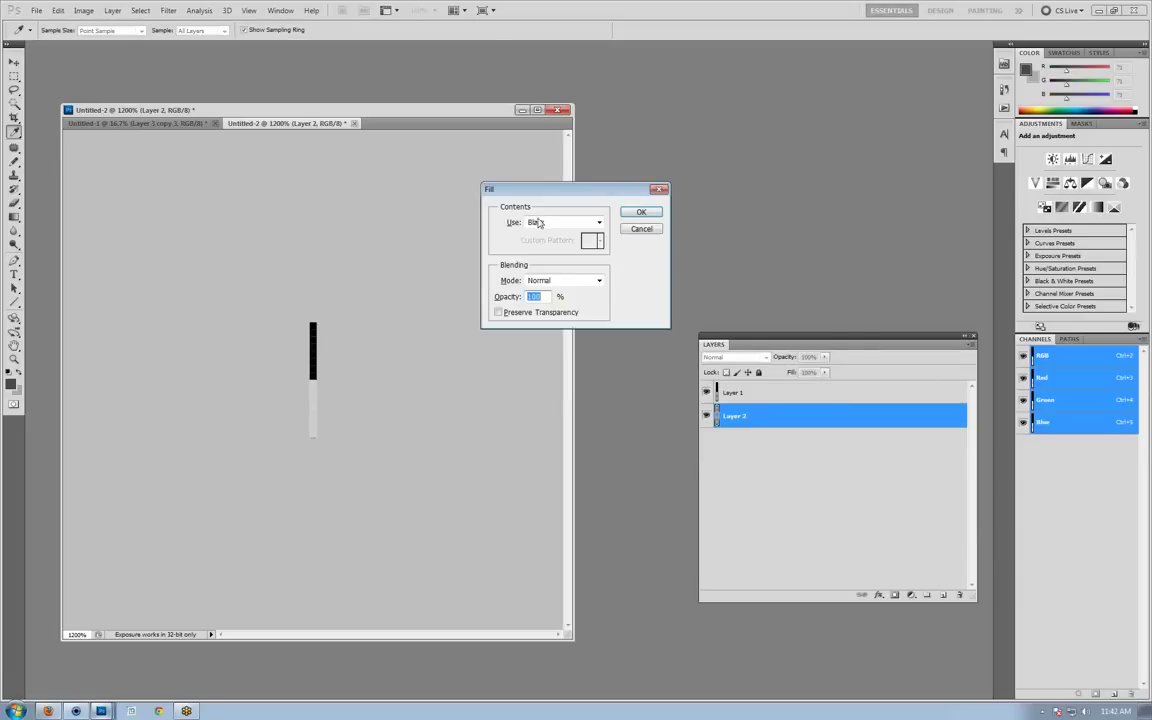
left_click(545, 222)
left_click(558, 329)
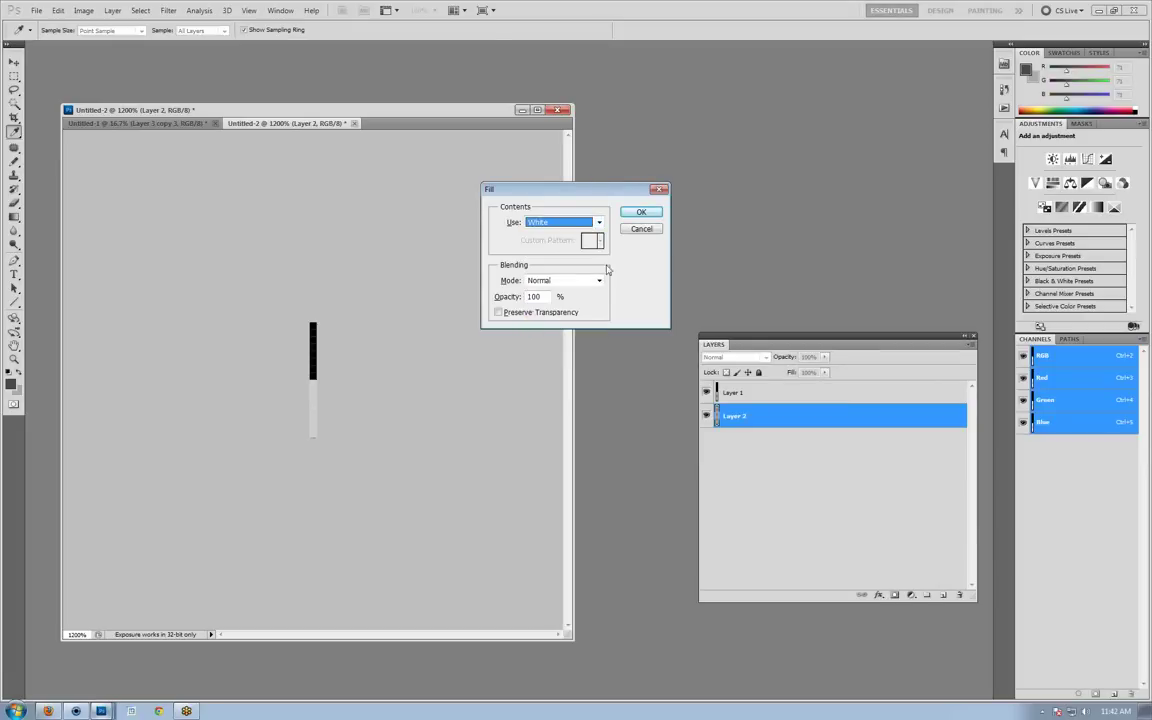
left_click(640, 212)
Merge the black and white layers and define the result as a pattern named Lines.
left_click(759, 393, "shift")
key("ctrl+e")
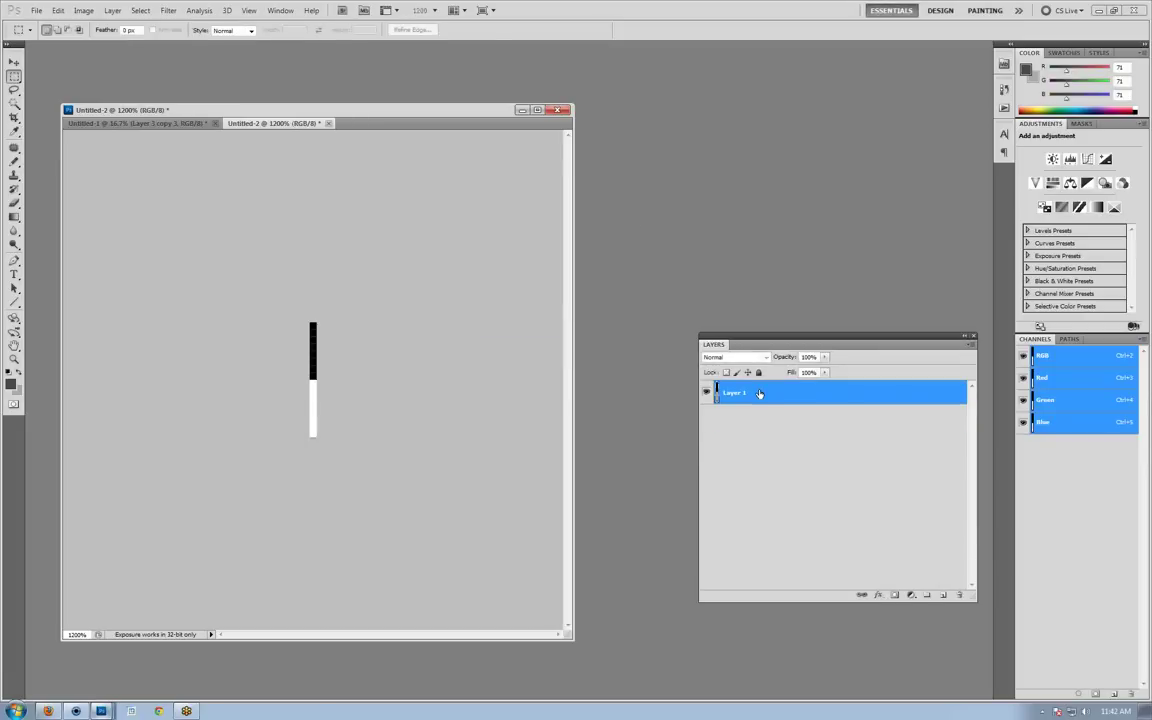
left_click(56, 11)
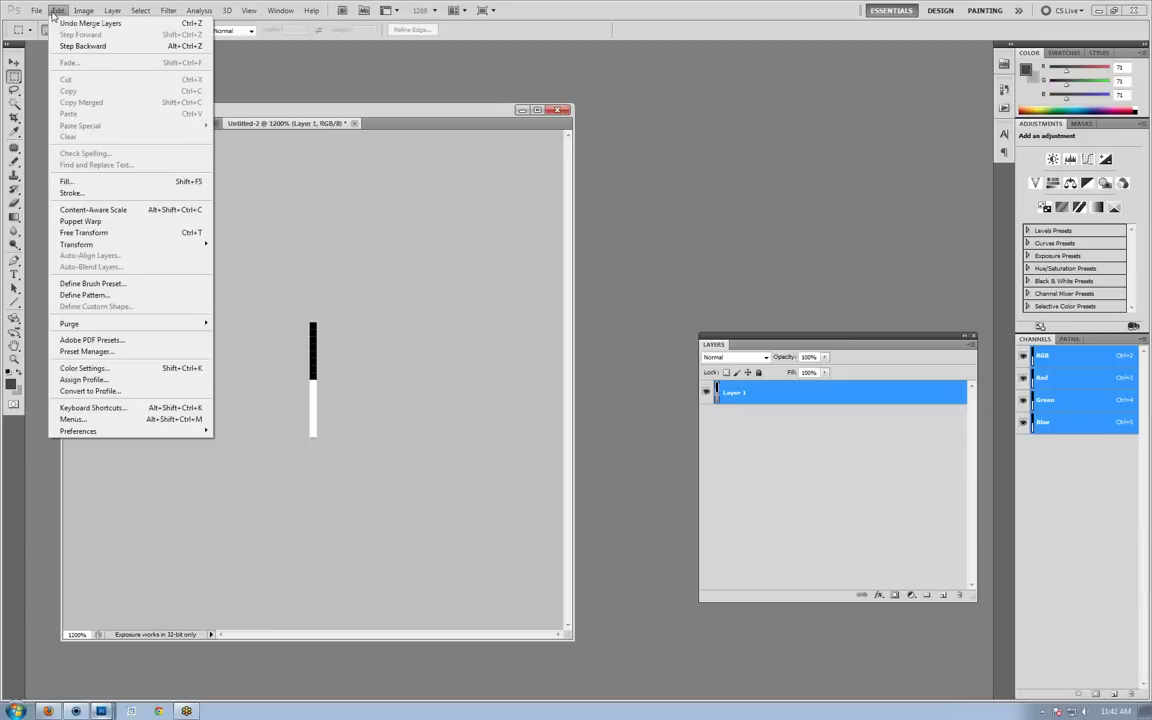
left_click(128, 296)
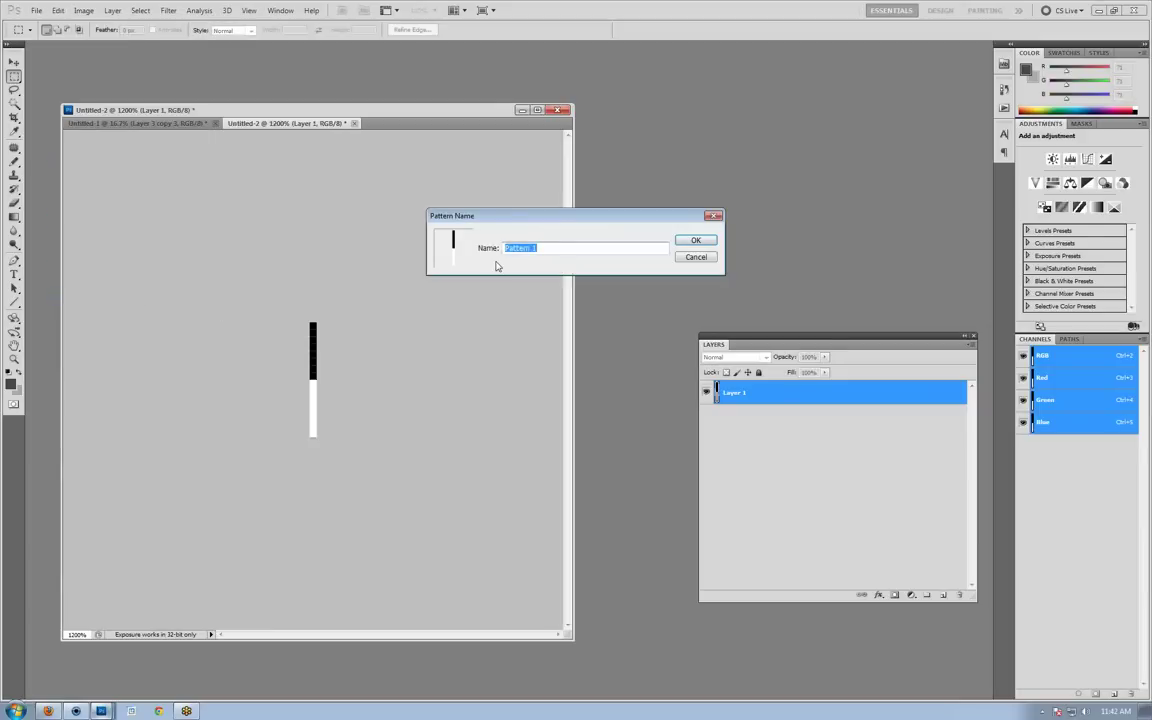
type("Lines")
key("Return")
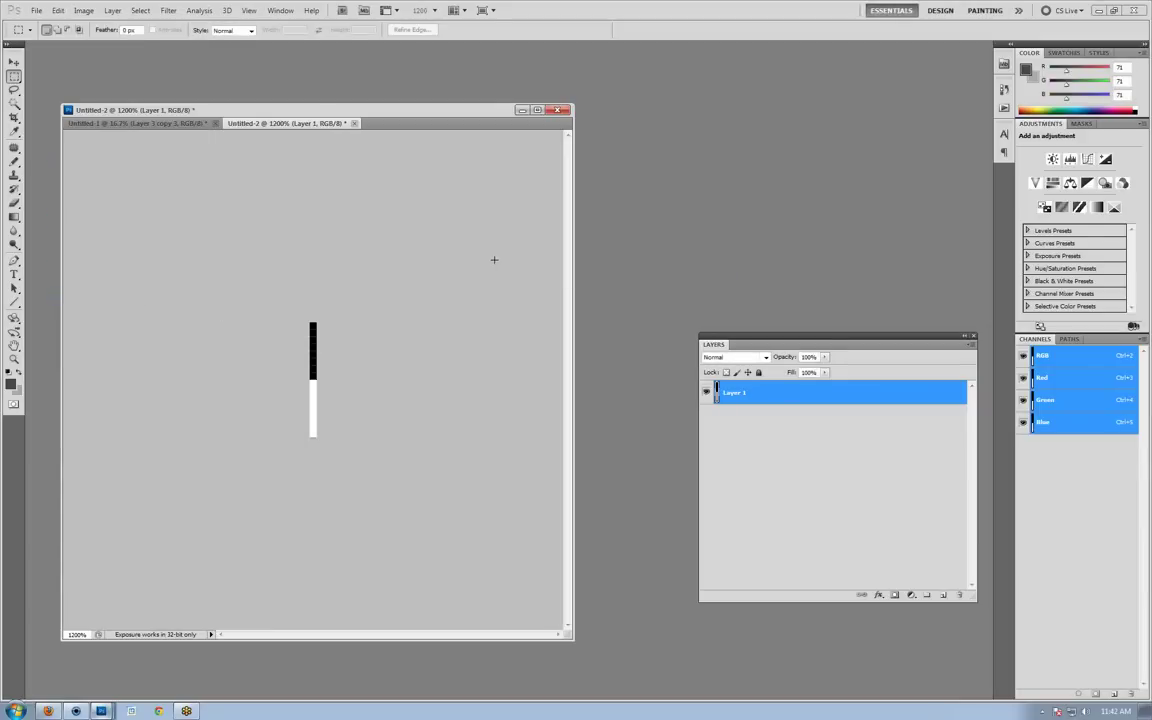
Create a new transparent square document 2048 pixels wide at 72 pixels/inch in RGB Color.
left_click(38, 11)
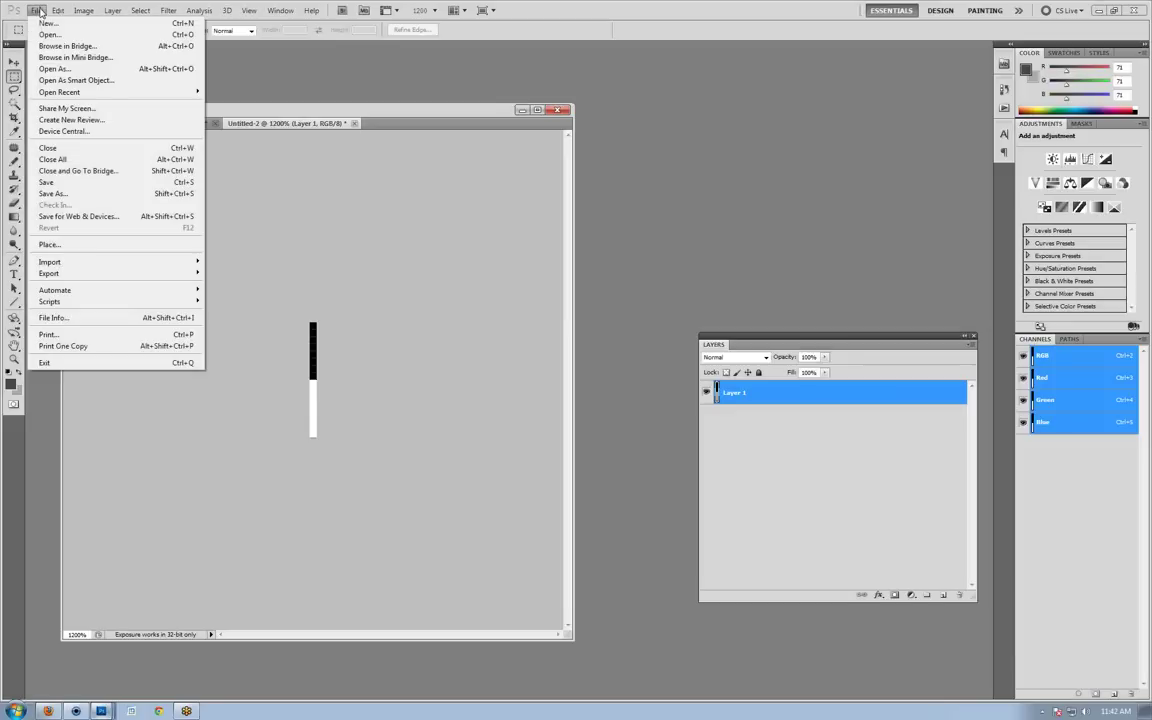
left_click(45, 24)
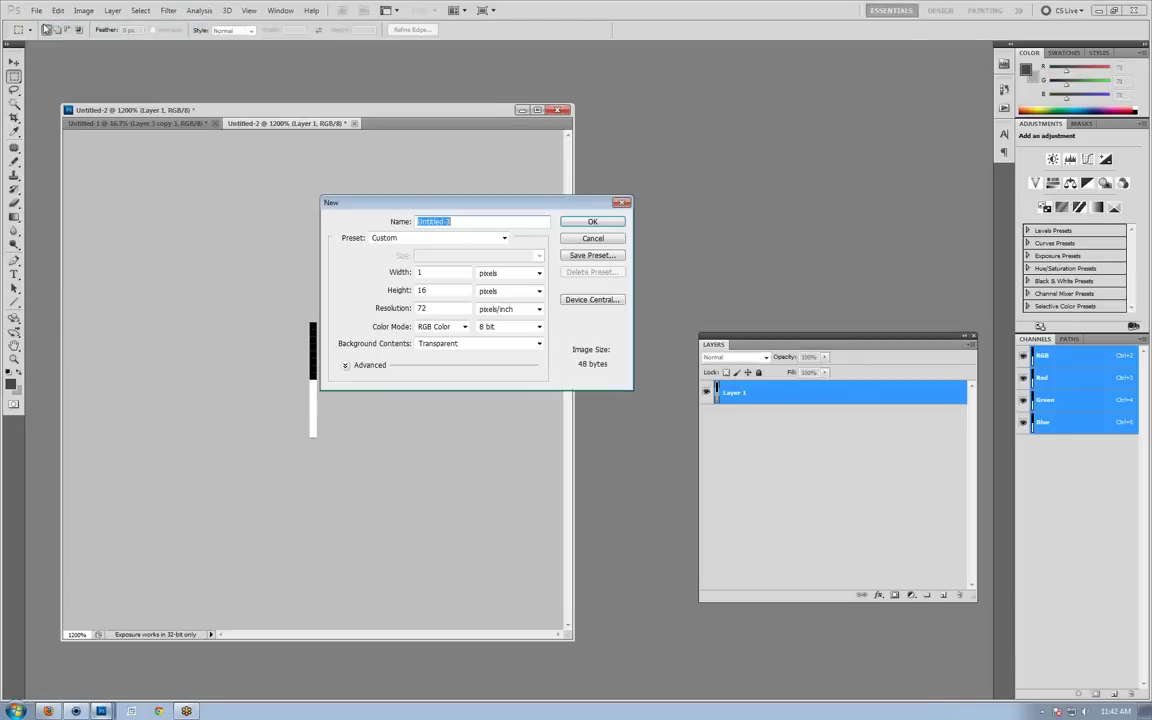
key("Tab")
type("2048")
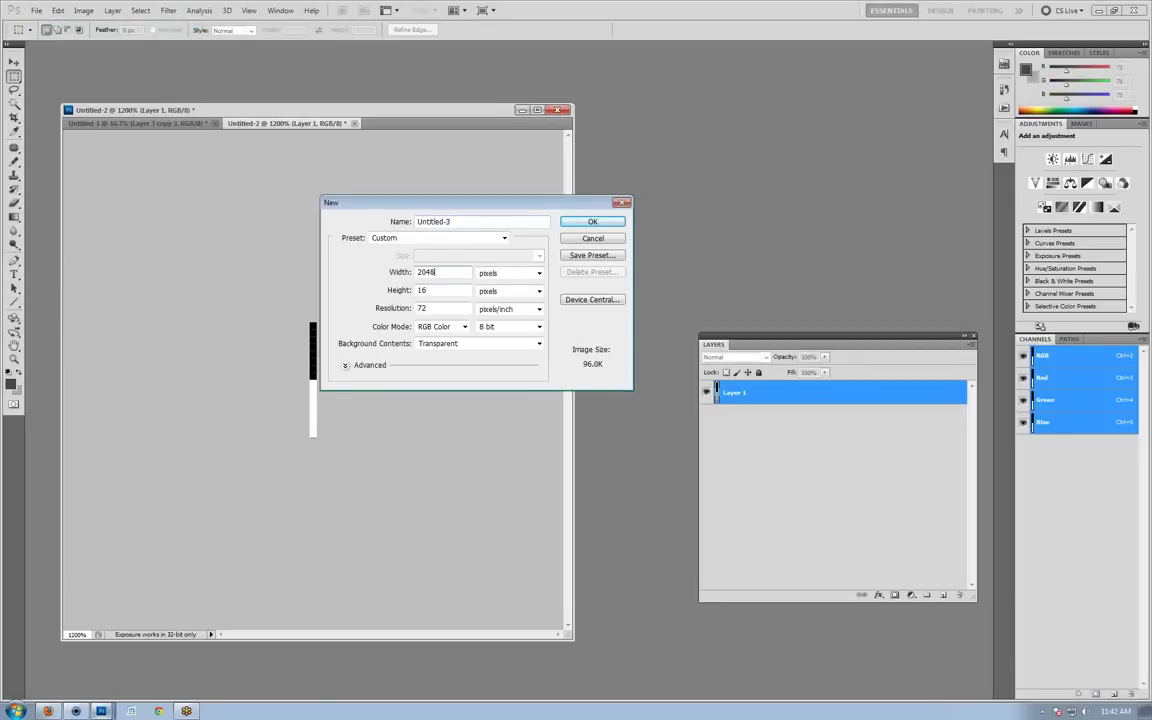
key("Tab")
type("204")
key("Return")
Float the new blank document in its own window clear of the side panels and minimize the Untitled-2 window.
left_click_drag(362, 120, 490, 77)
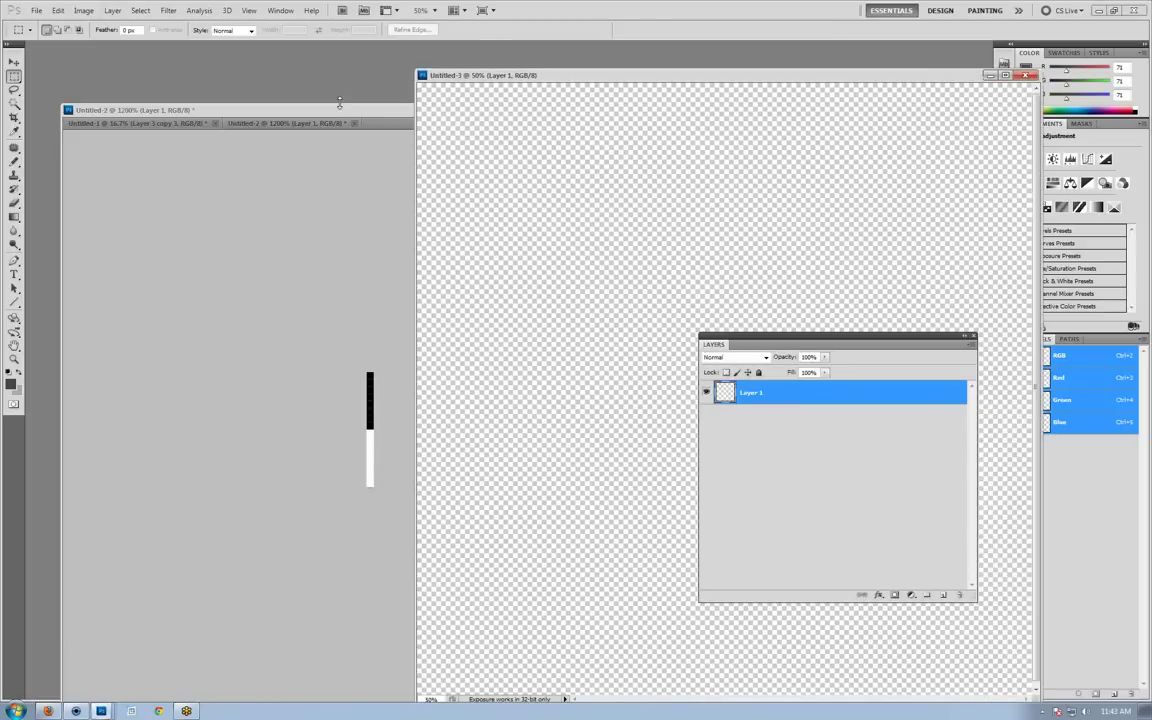
left_click_drag(334, 111, 85, 348)
left_click(388, 347)
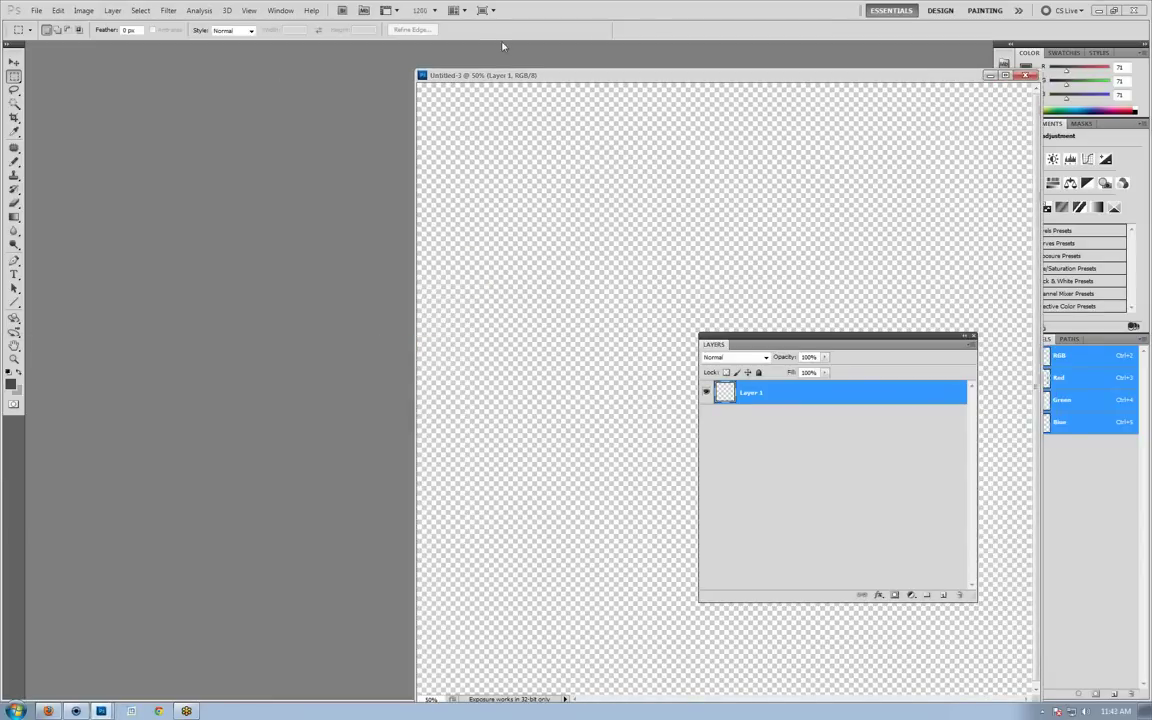
left_click_drag(438, 74, 134, 78)
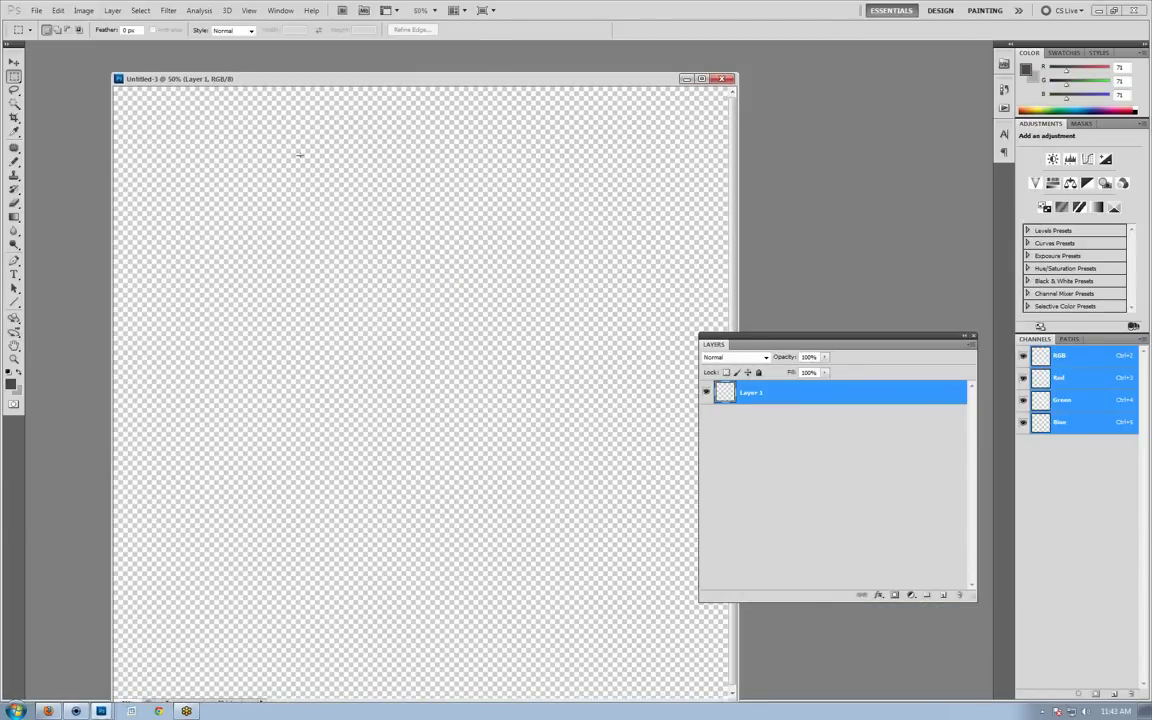
Fill the empty layer of the new square document.
left_click(56, 10)
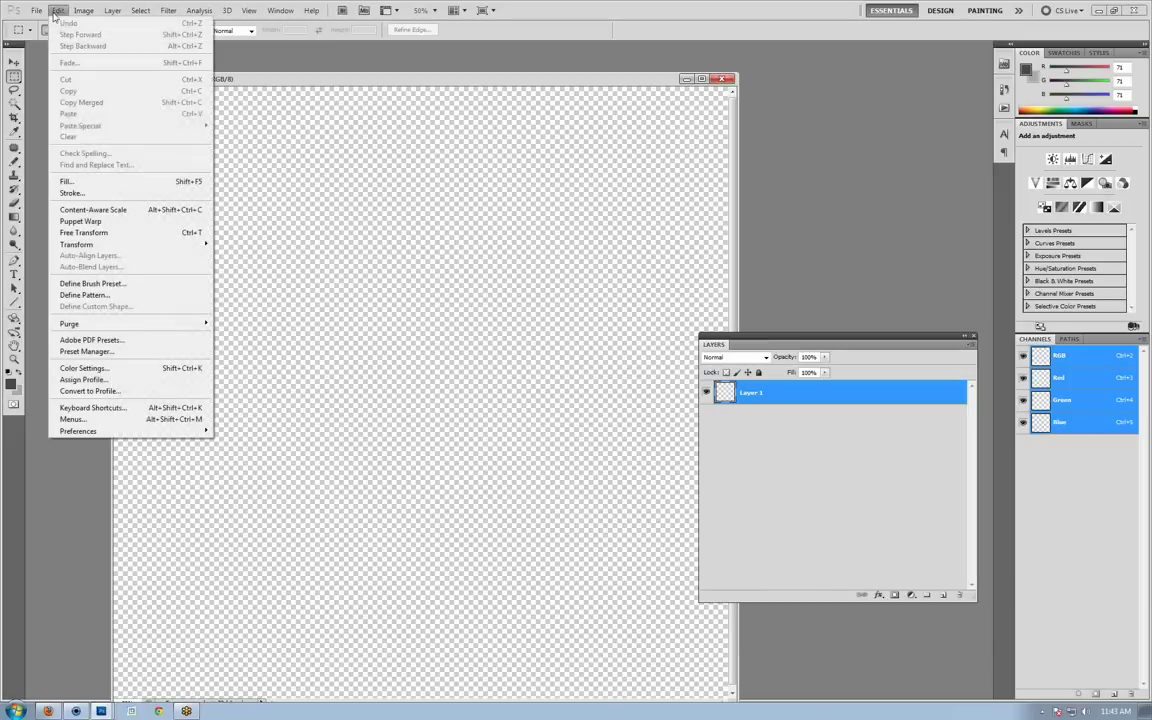
Fill Layer 1 with the custom black-and-white line pattern at 100% opacity in Normal mode.
left_click(120, 164)
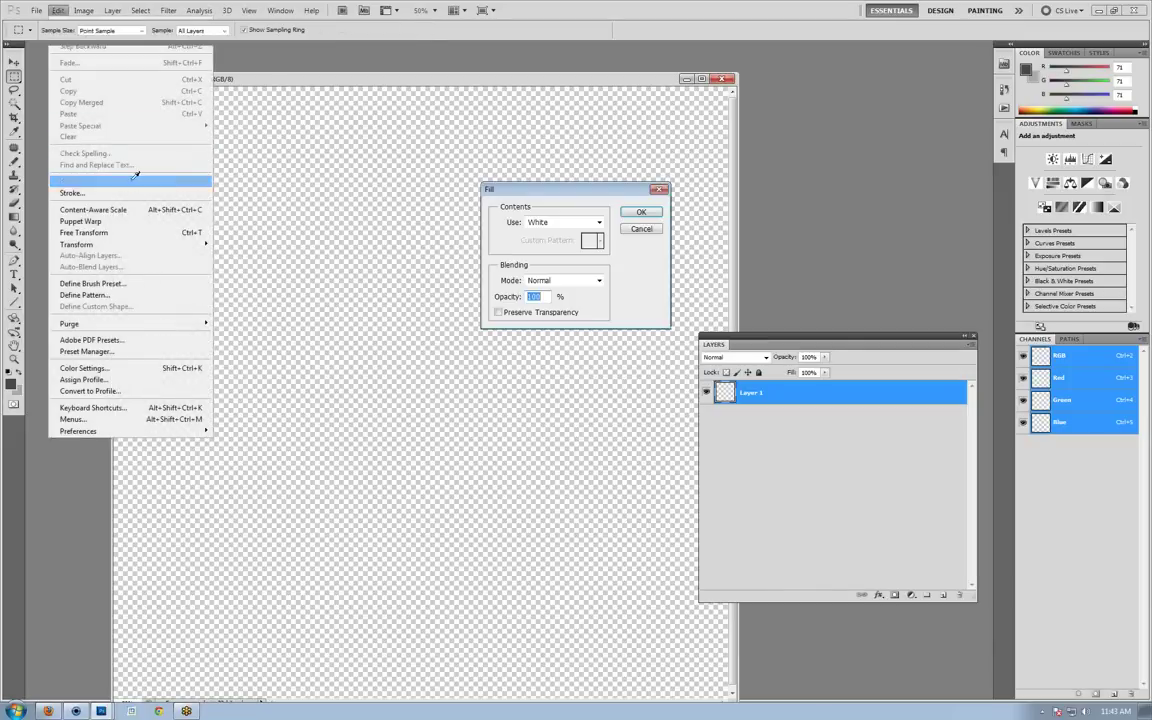
left_click(550, 222)
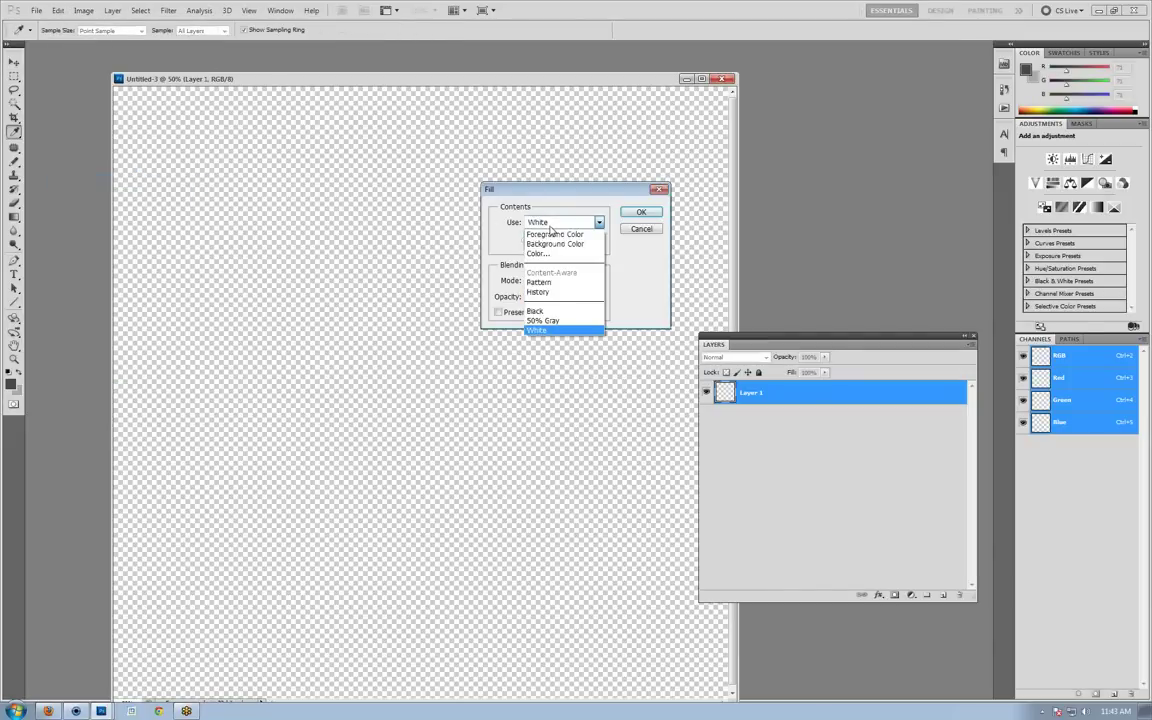
left_click(548, 282)
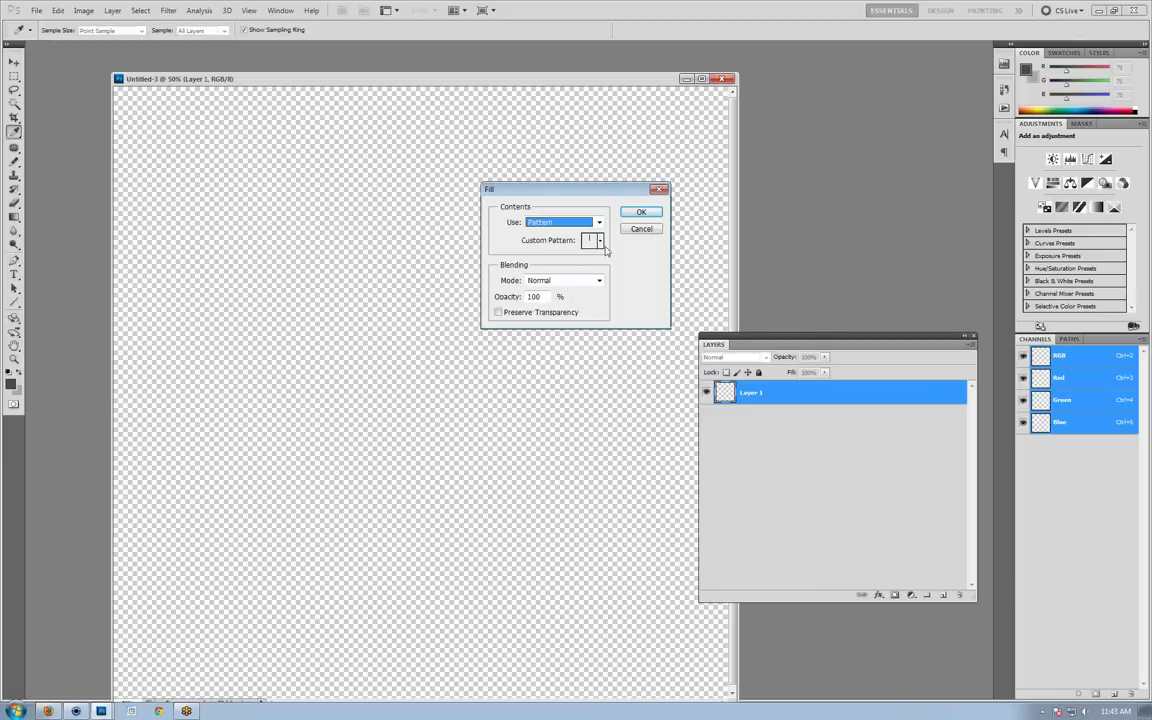
left_click(601, 242)
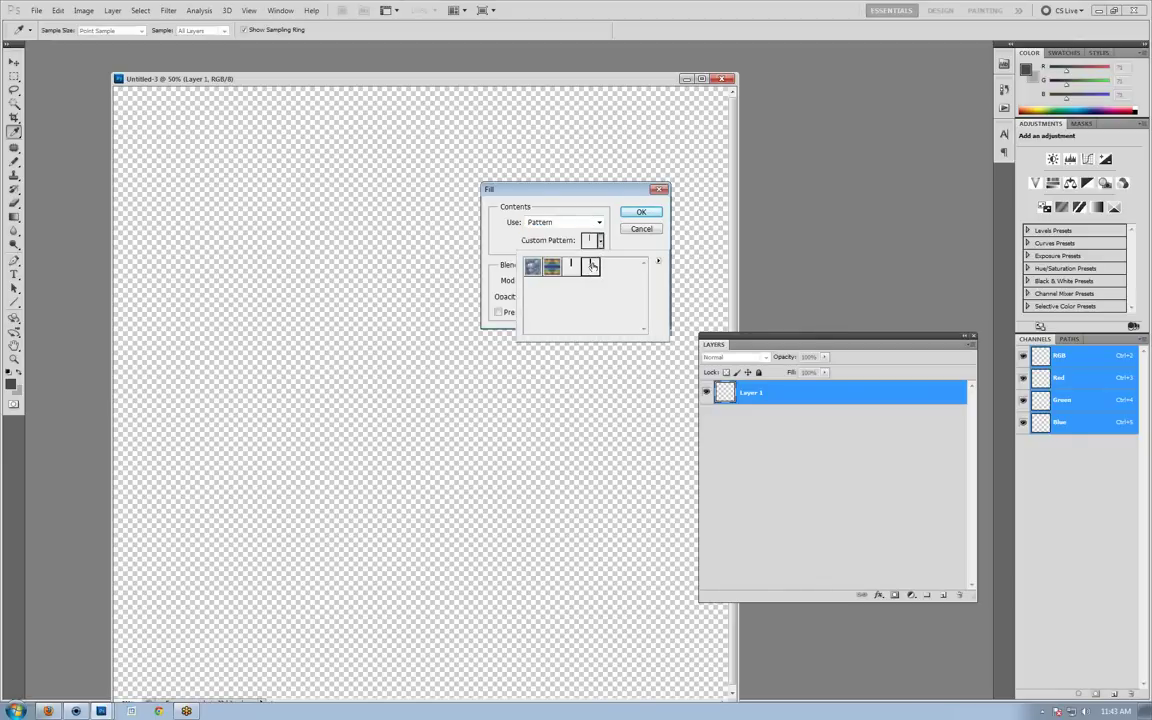
left_click(640, 213)
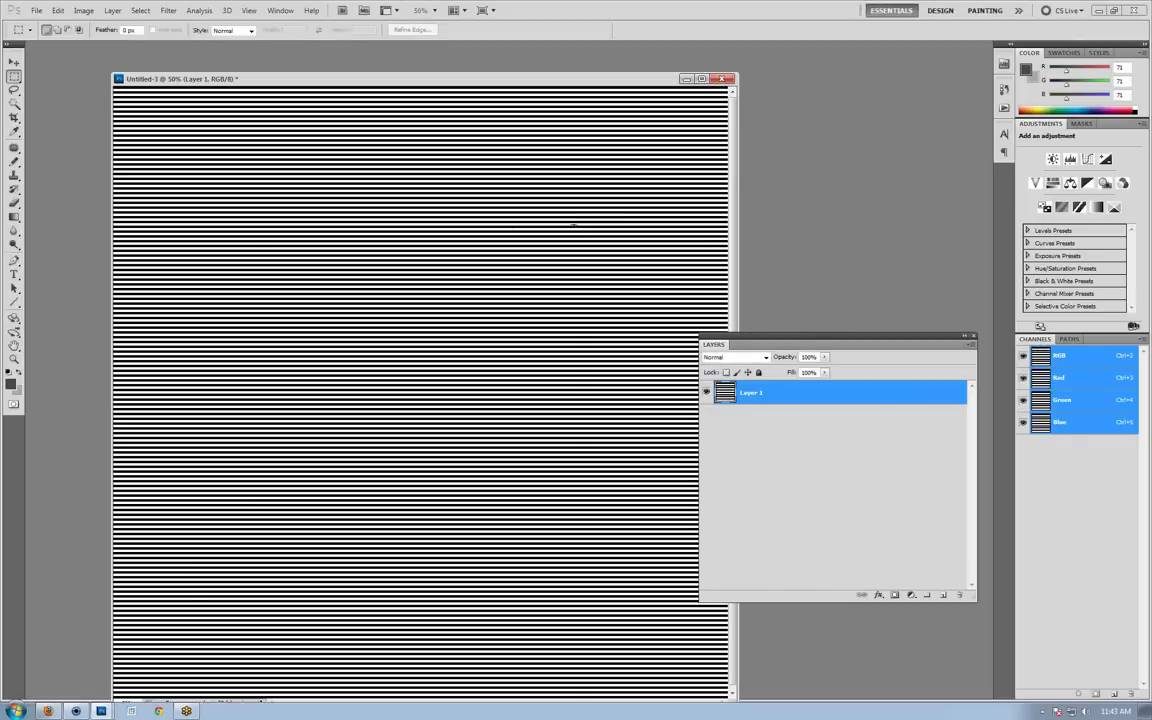
Widen and reposition the document window so the whole striped canvas is in view at 50%.
left_click(14, 358)
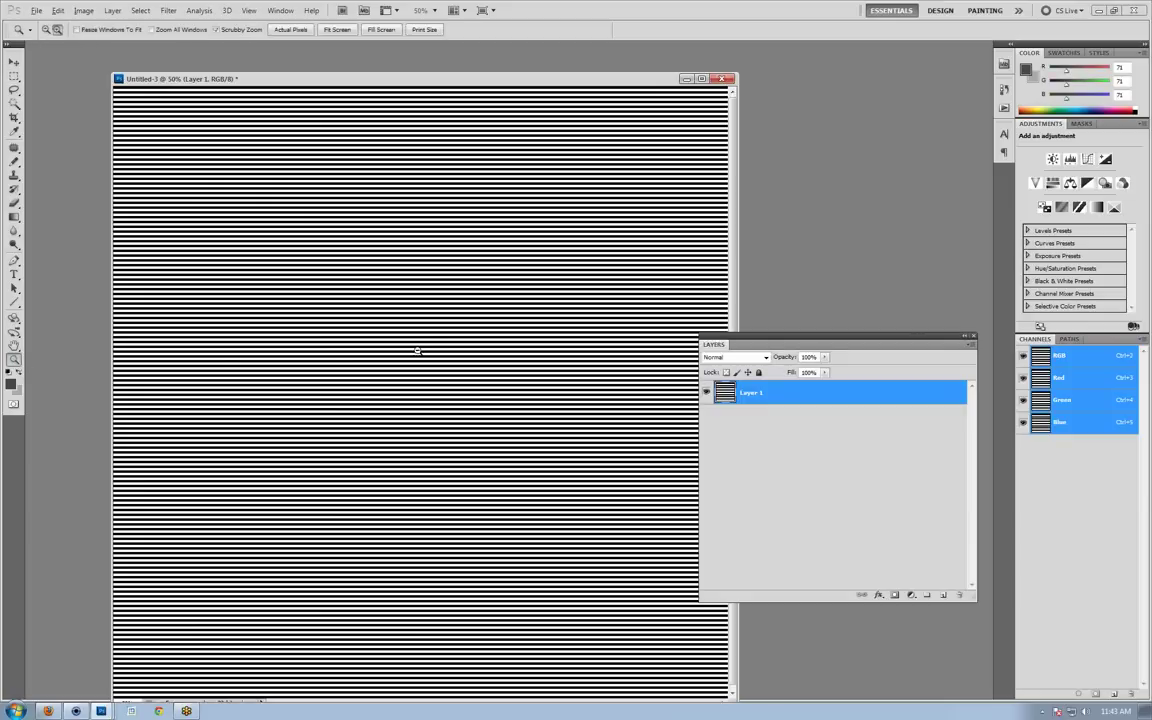
left_click(416, 346, "alt")
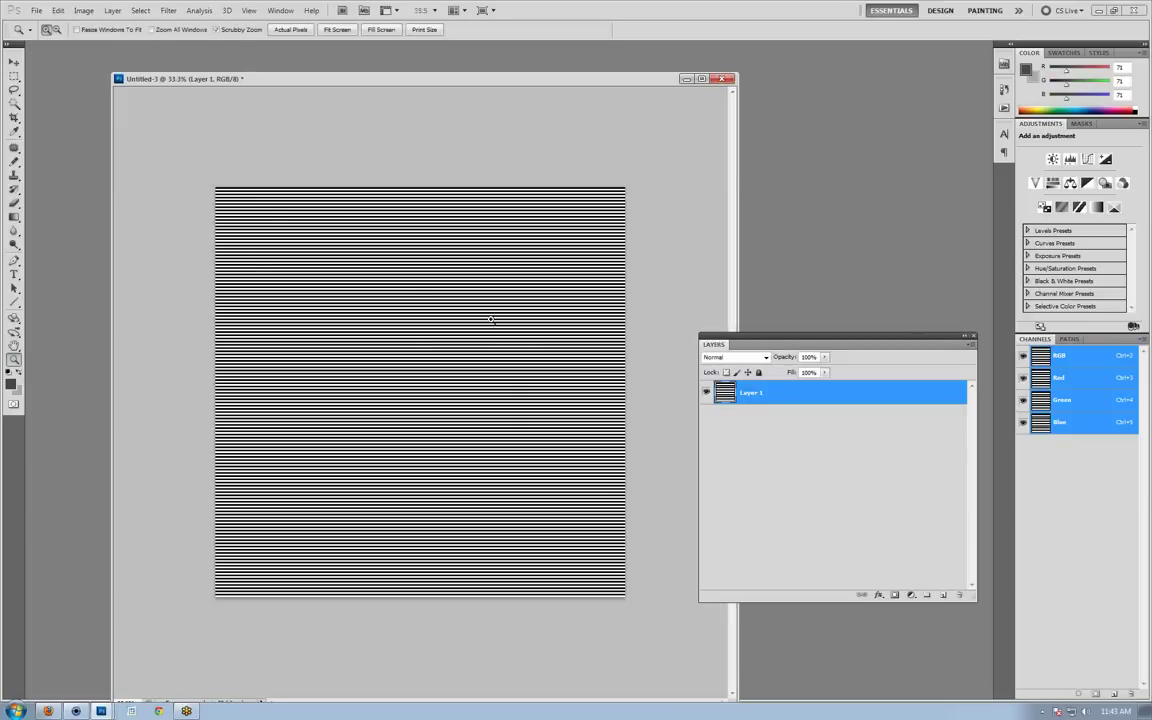
left_click(368, 378)
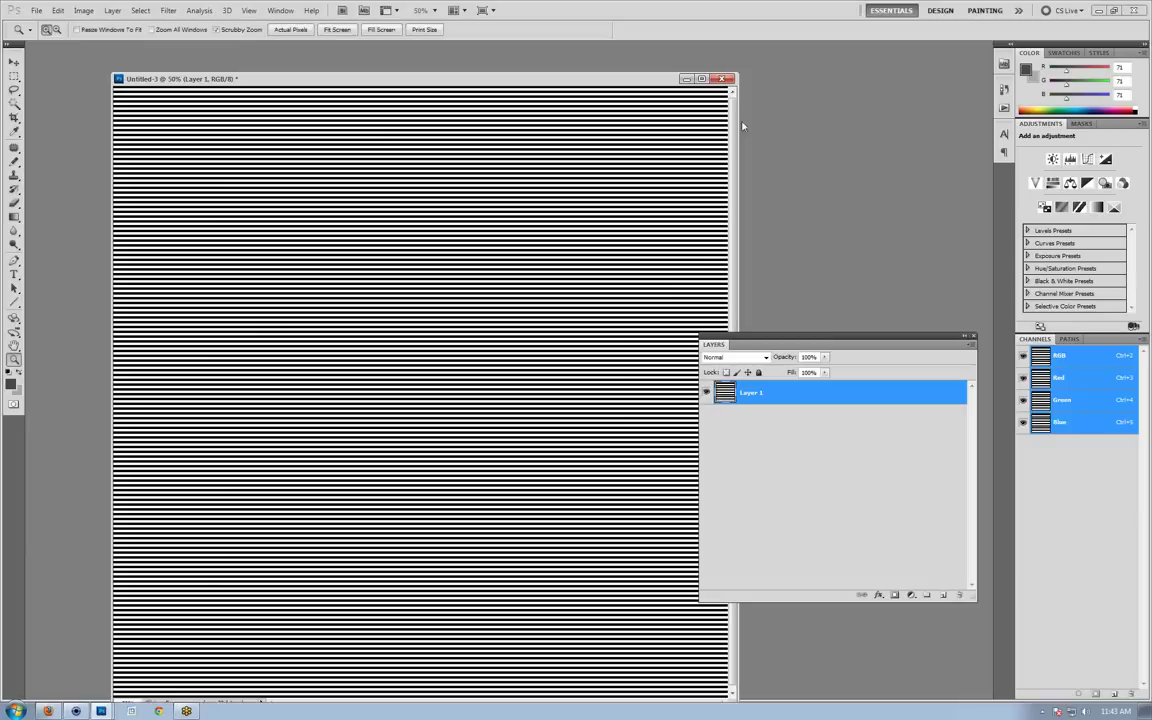
left_click_drag(740, 126, 952, 123)
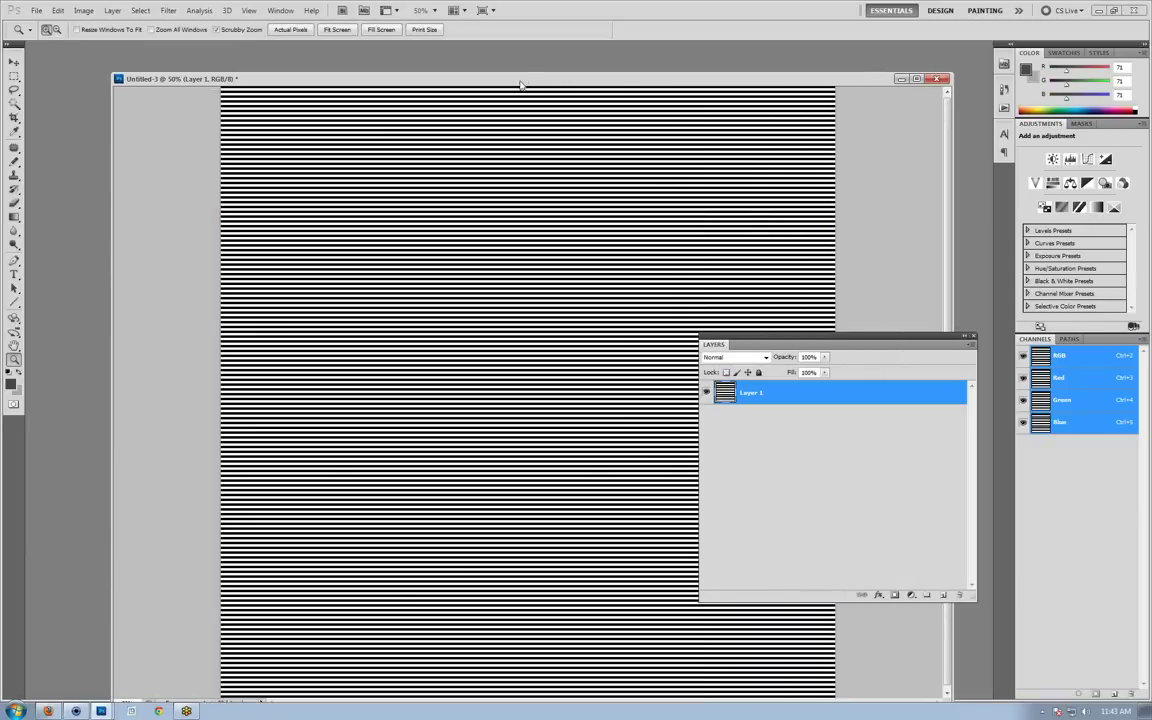
left_click_drag(521, 72, 248, 46)
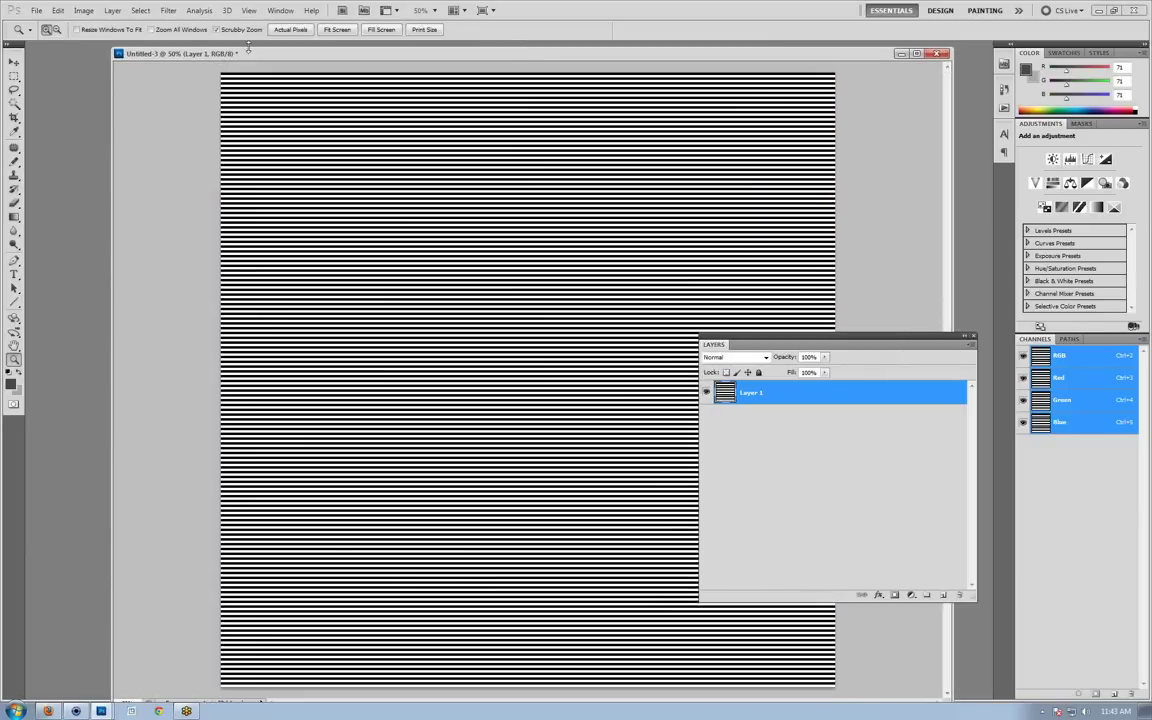
Save a JPEG copy of the striped image as "lines" in the Textures folder at quality 12.
left_click(36, 10)
left_click(76, 190)
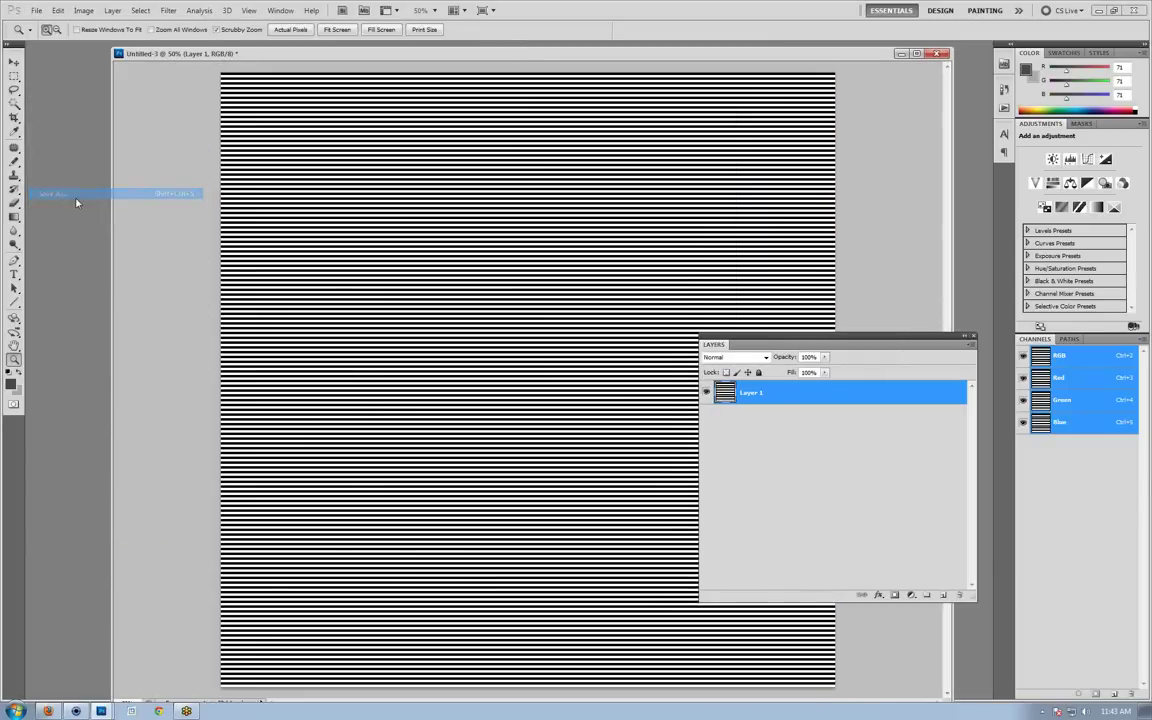
left_click(565, 340)
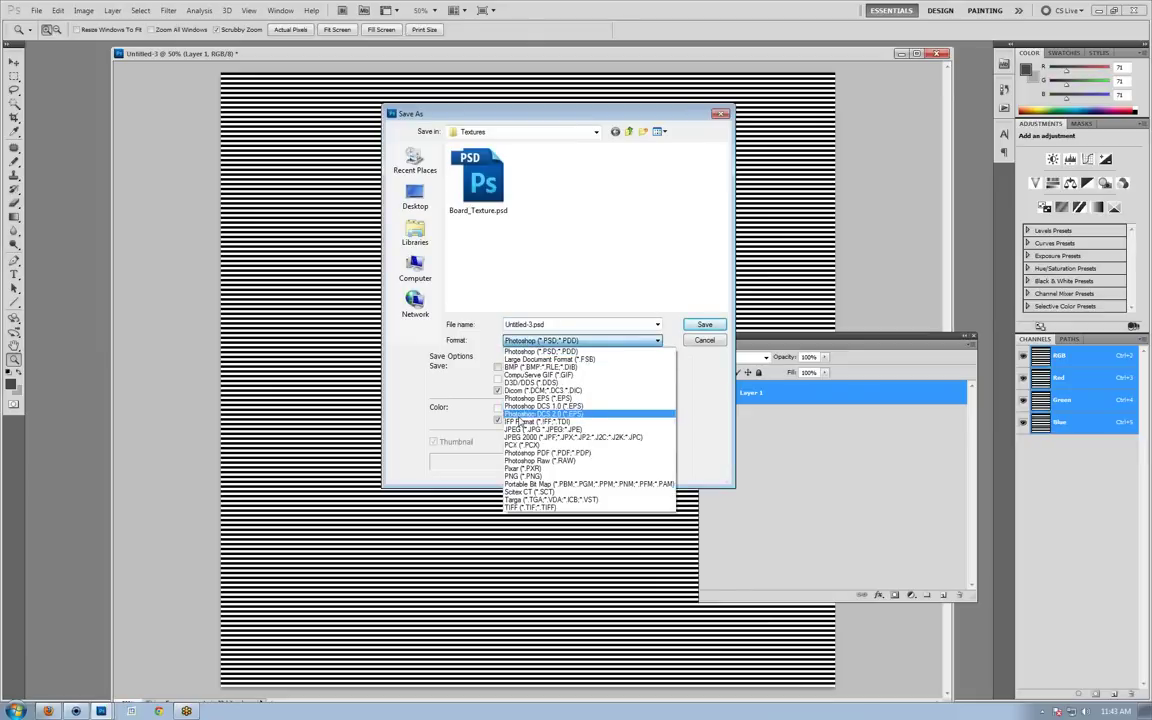
left_click(522, 431)
left_click(533, 324)
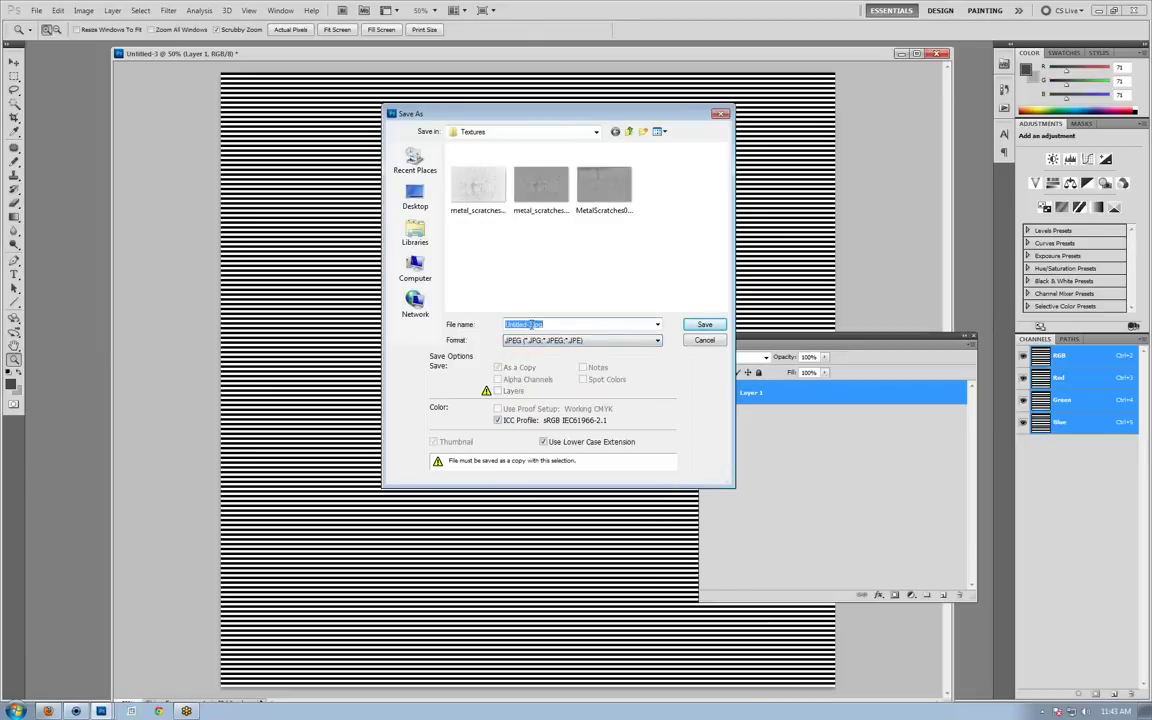
left_click_drag(533, 324, 415, 323)
type("lines")
key("Return")
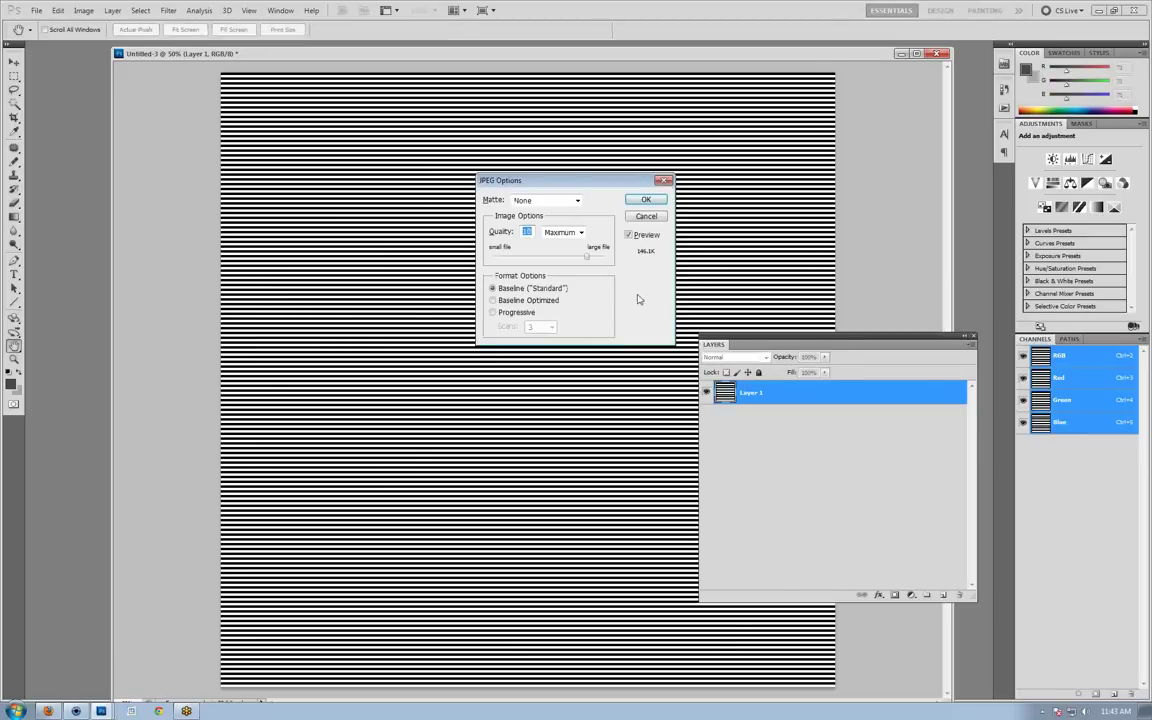
left_click_drag(588, 257, 618, 260)
left_click(646, 201)
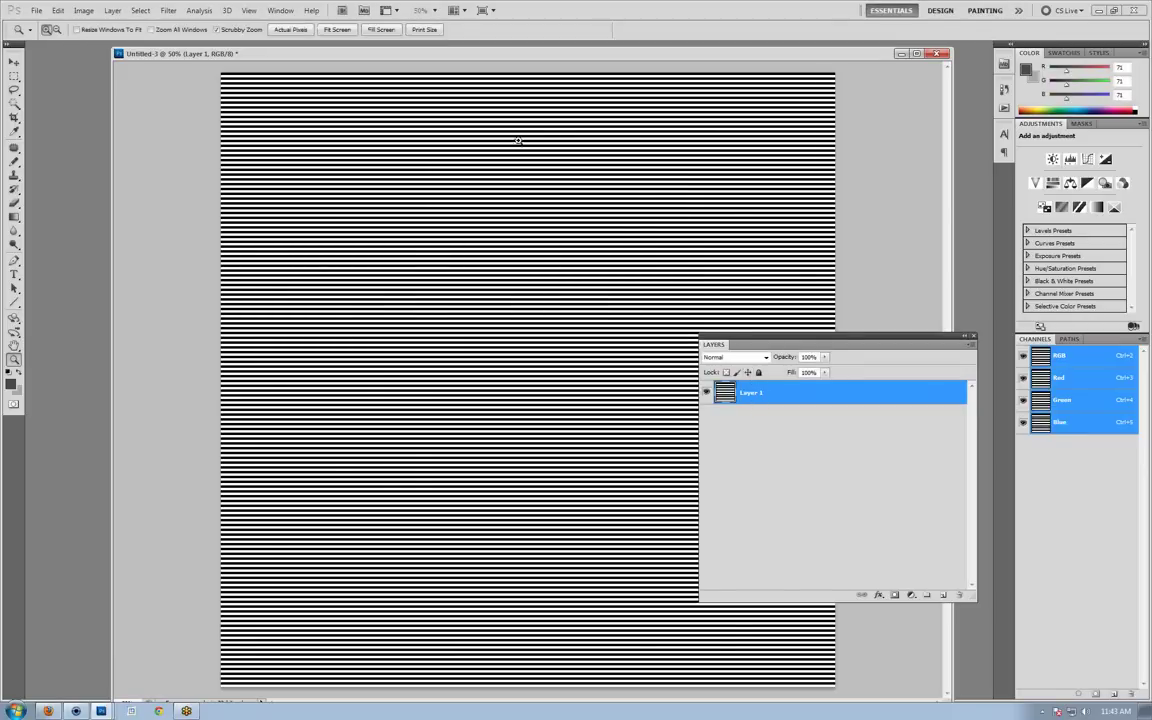
Apply the Polar Coordinates distortion to the stripes with the Rectangular to Polar option.
left_click(14, 63)
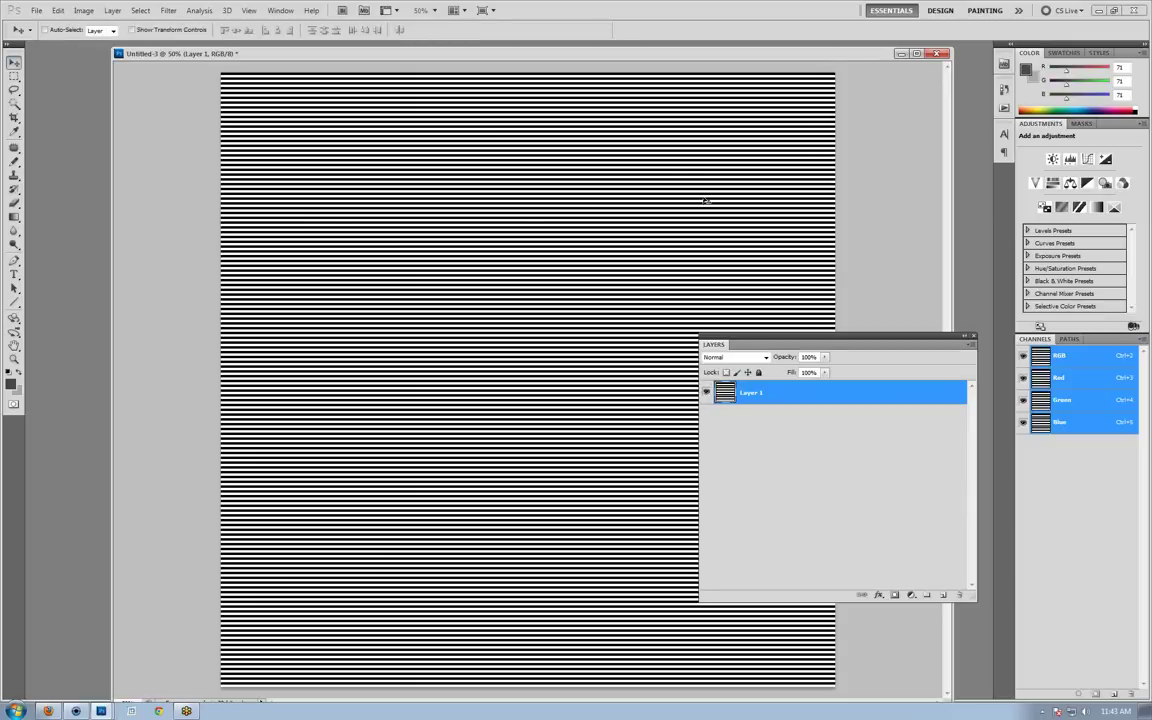
left_click_drag(525, 58, 455, 59)
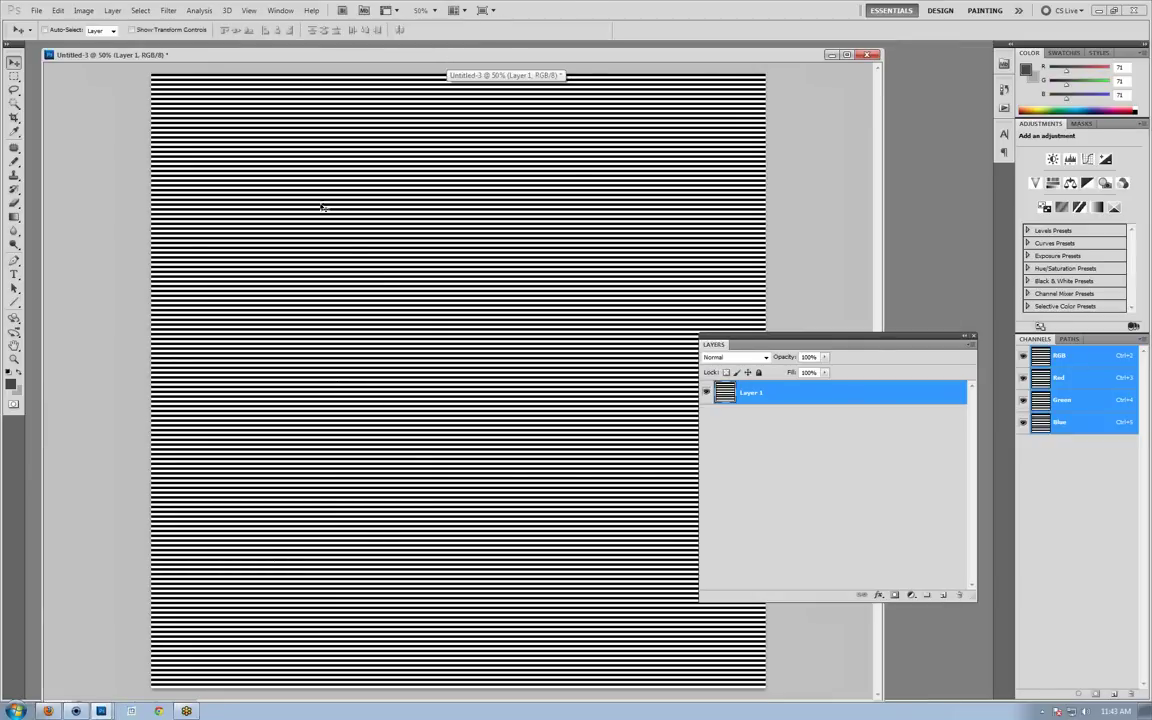
left_click(168, 10)
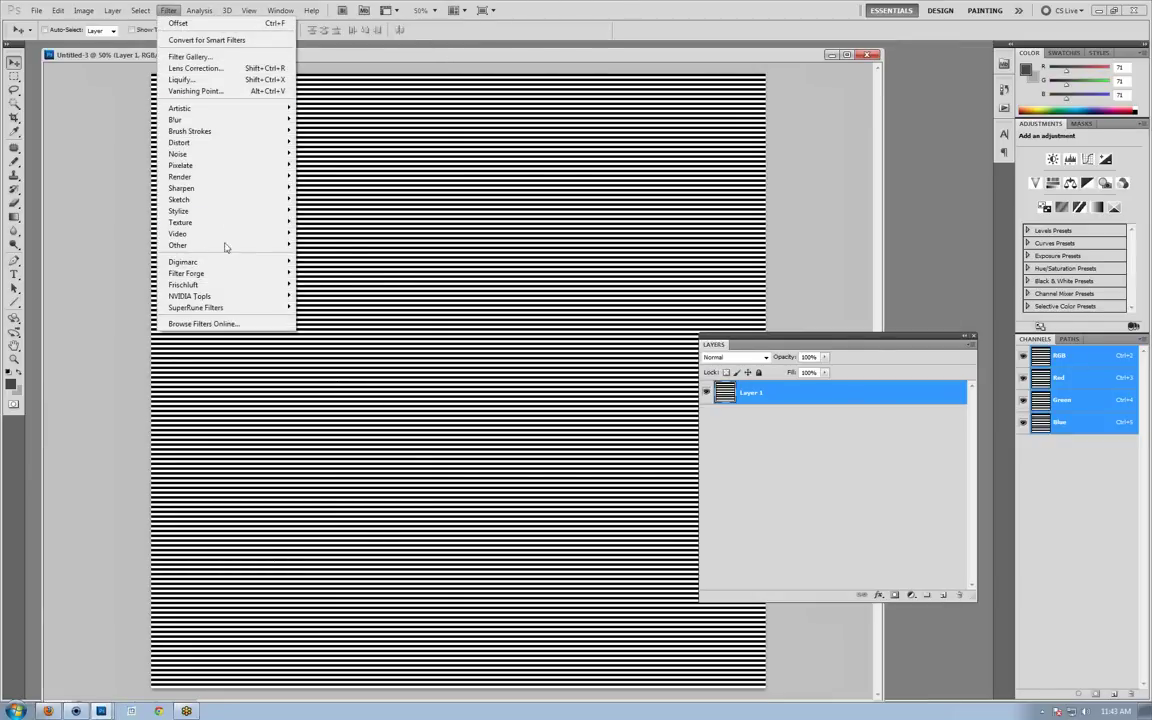
mouse_move(232, 143)
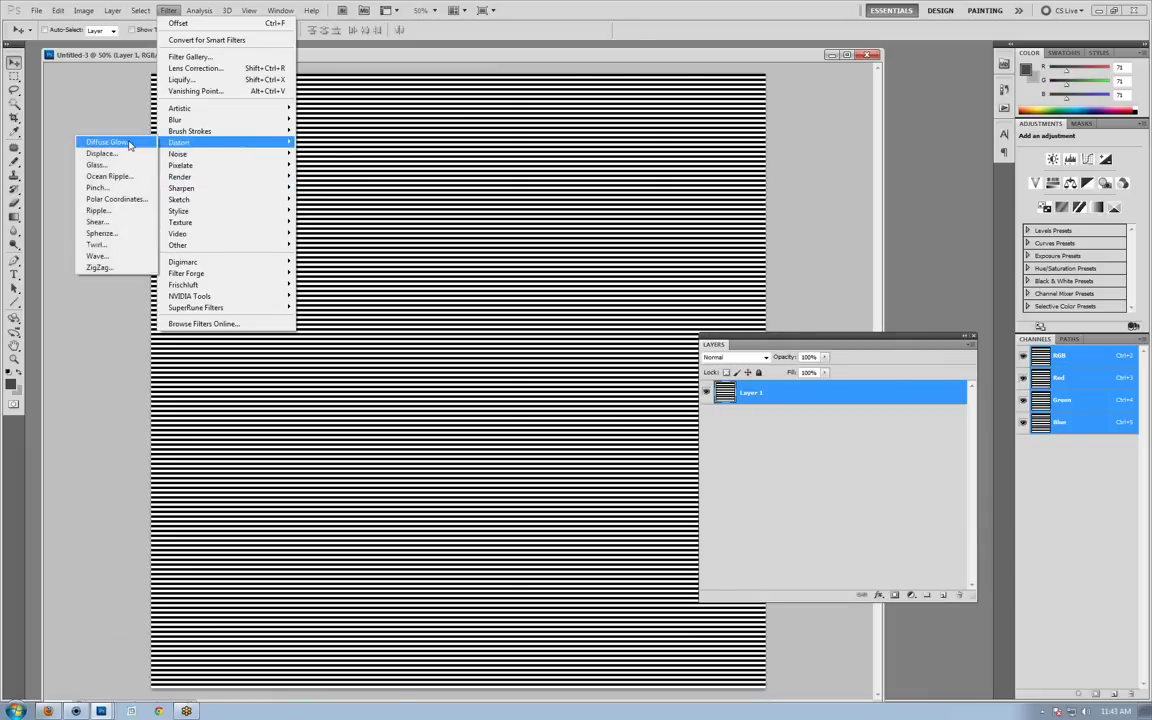
left_click(117, 199)
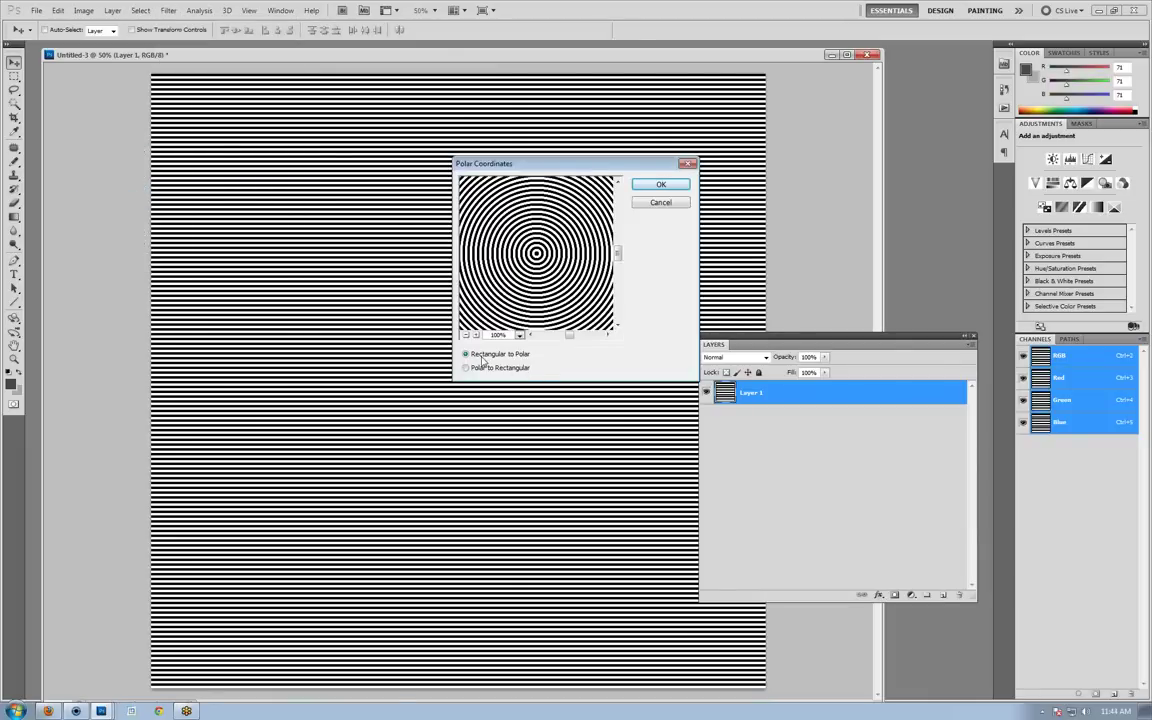
left_click(661, 185)
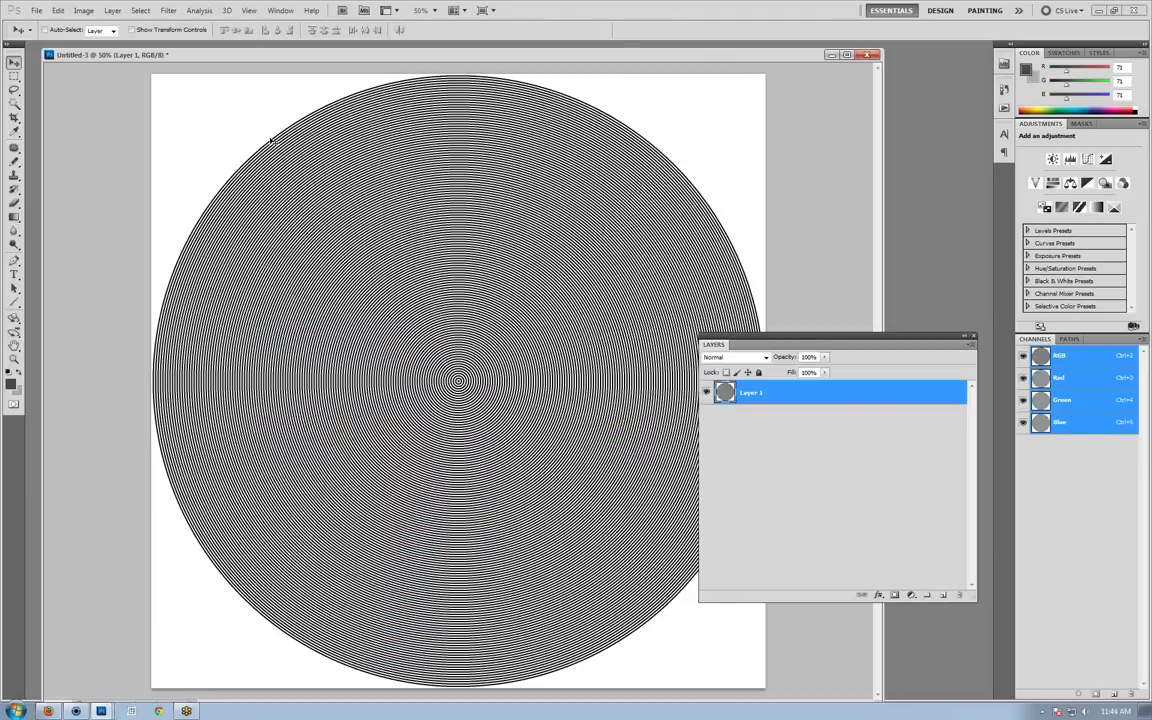
Save a JPEG copy of the concentric circles as radial_brush.jpg in the Textures folder at quality 12.
left_click(36, 10)
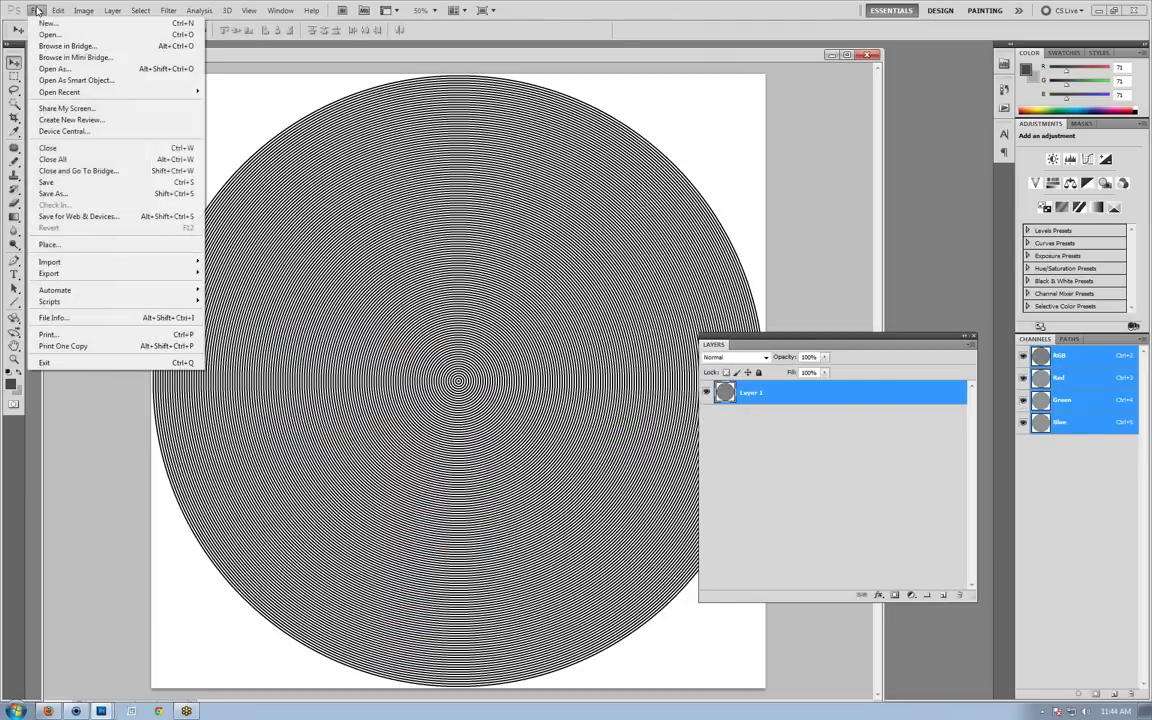
left_click(70, 177)
left_click(595, 341)
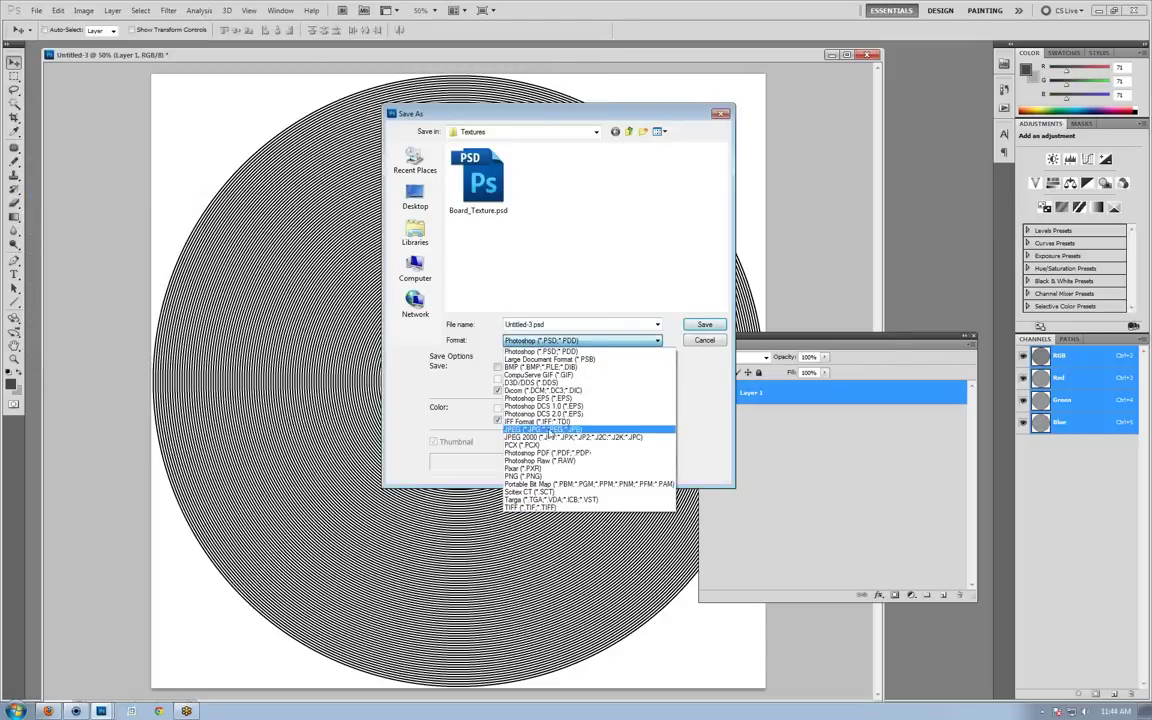
left_click(560, 428)
type("rec")
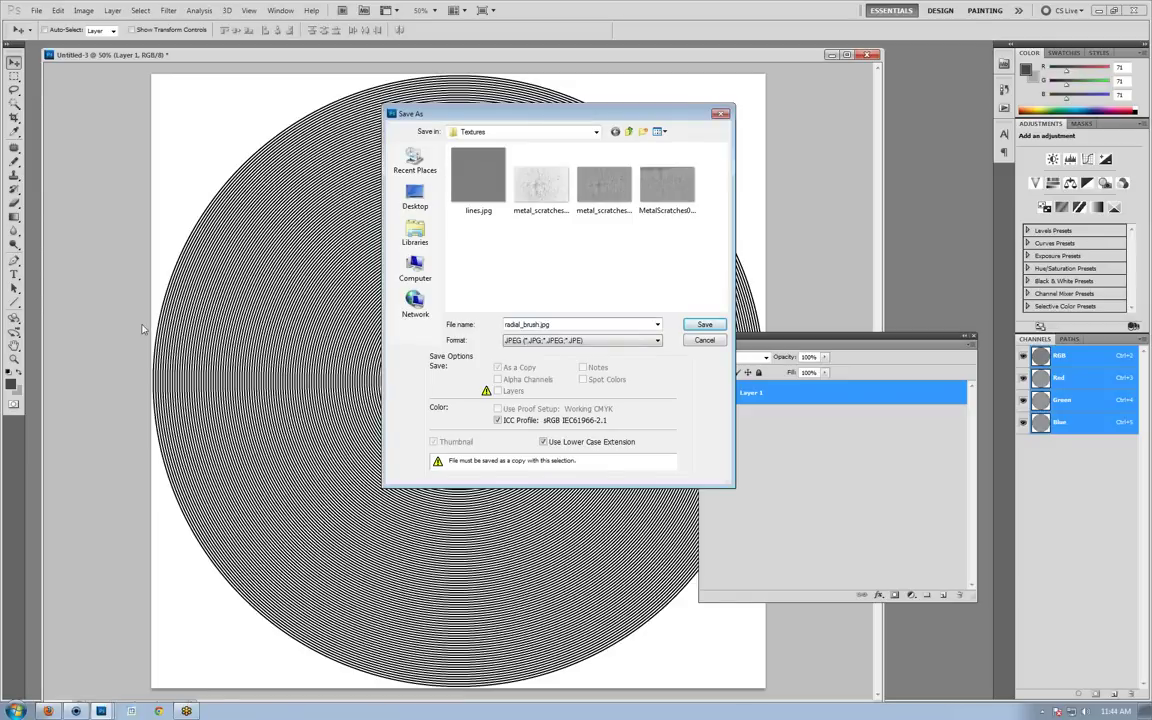
key("Return")
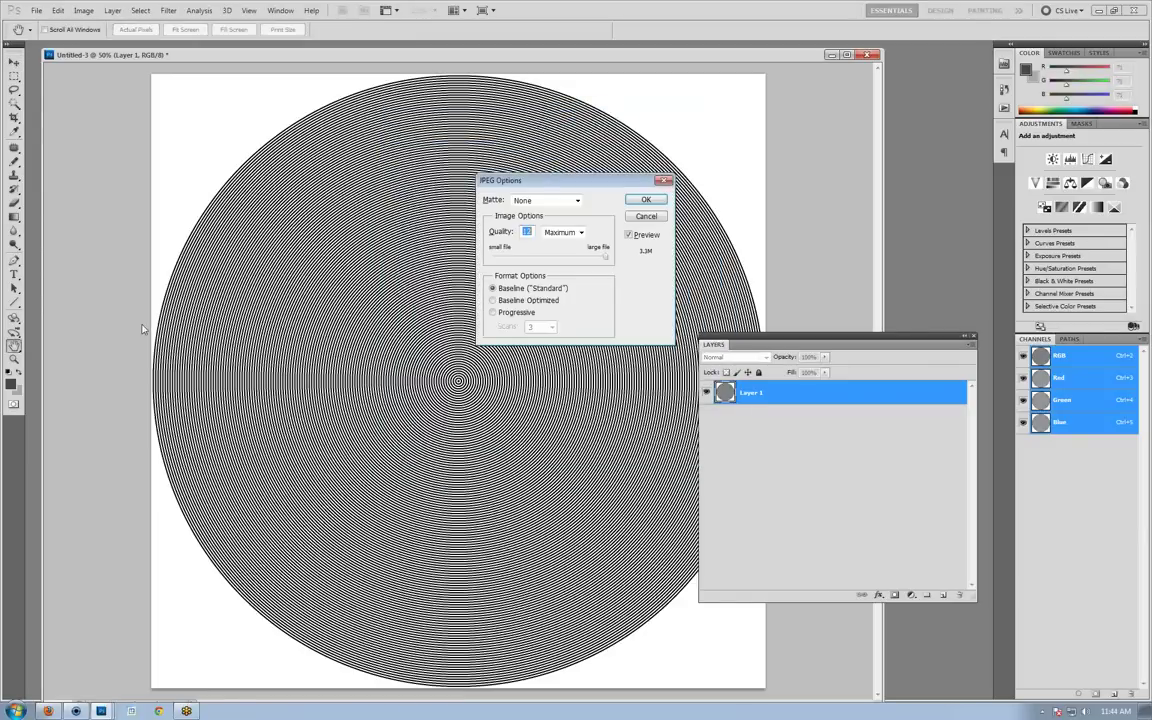
key("Return")
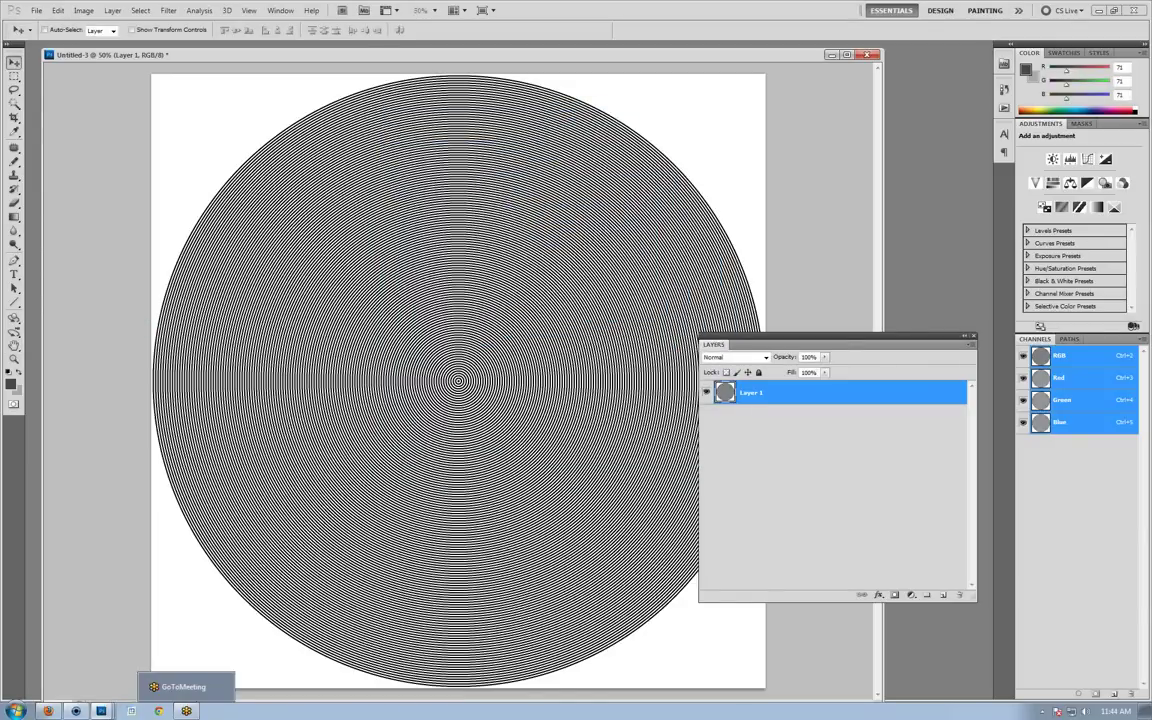
Switch to KeyShot, load radial_brush.jpg as the bump map of the Matte Grey #20 metal material, and set its projection to Planar Z.
left_click(84, 713)
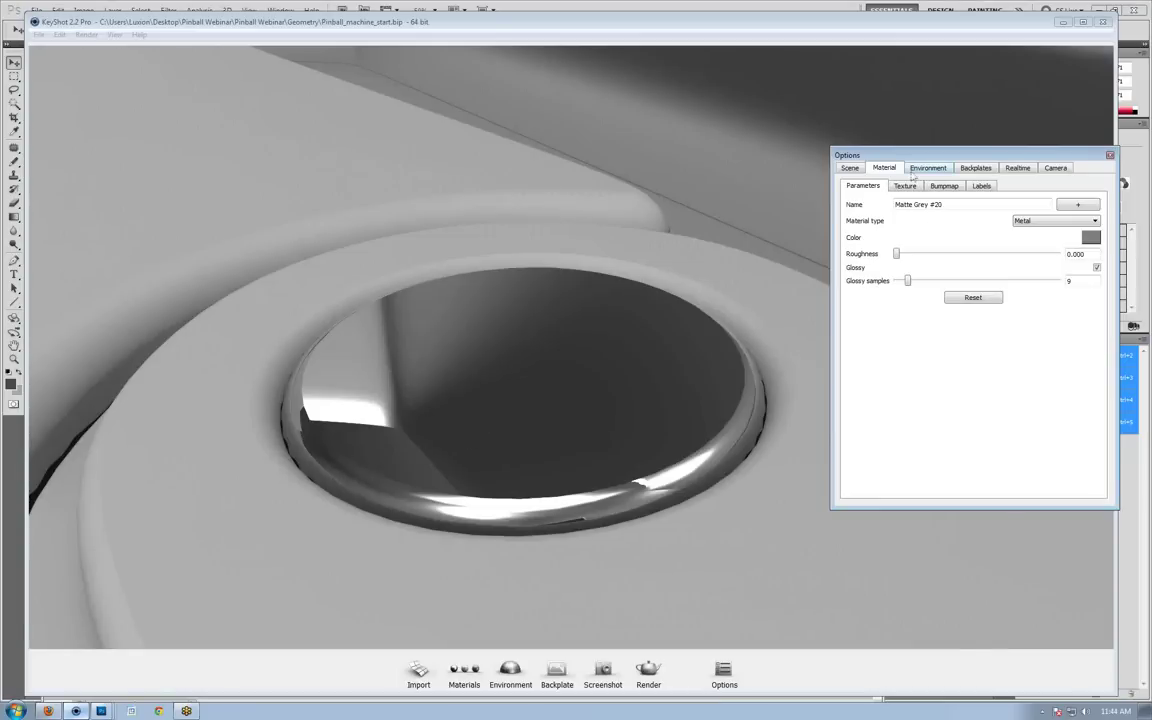
left_click_drag(900, 155, 728, 59)
left_click(768, 91)
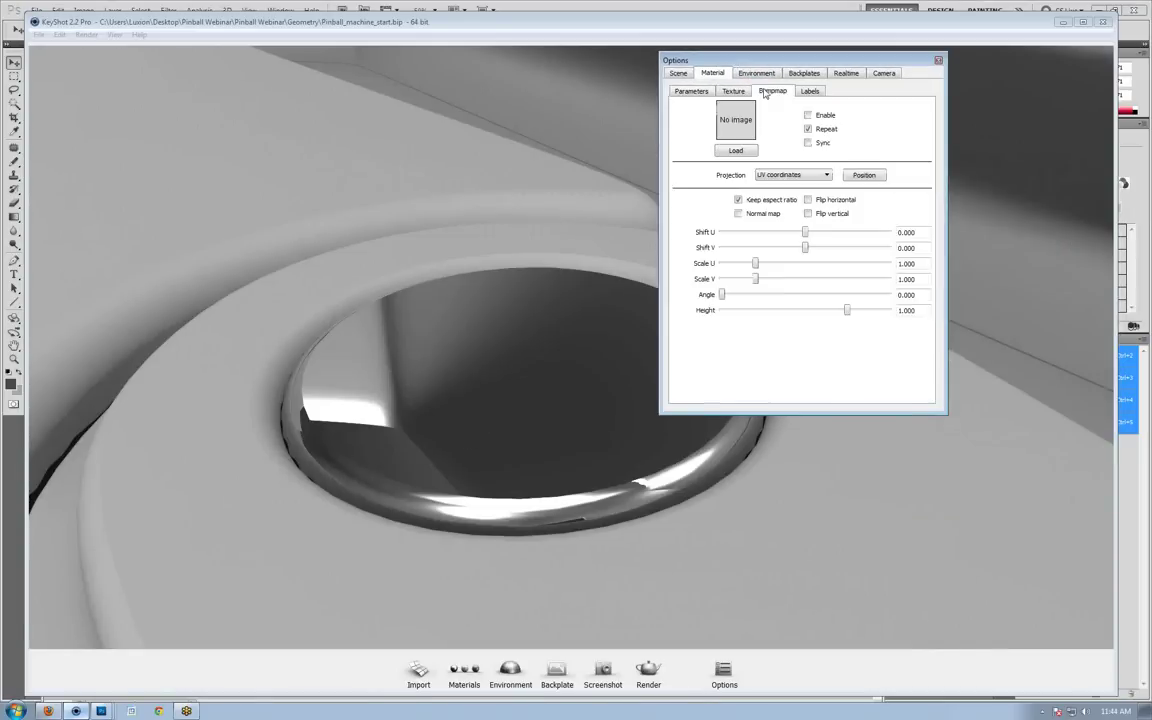
left_click(736, 150)
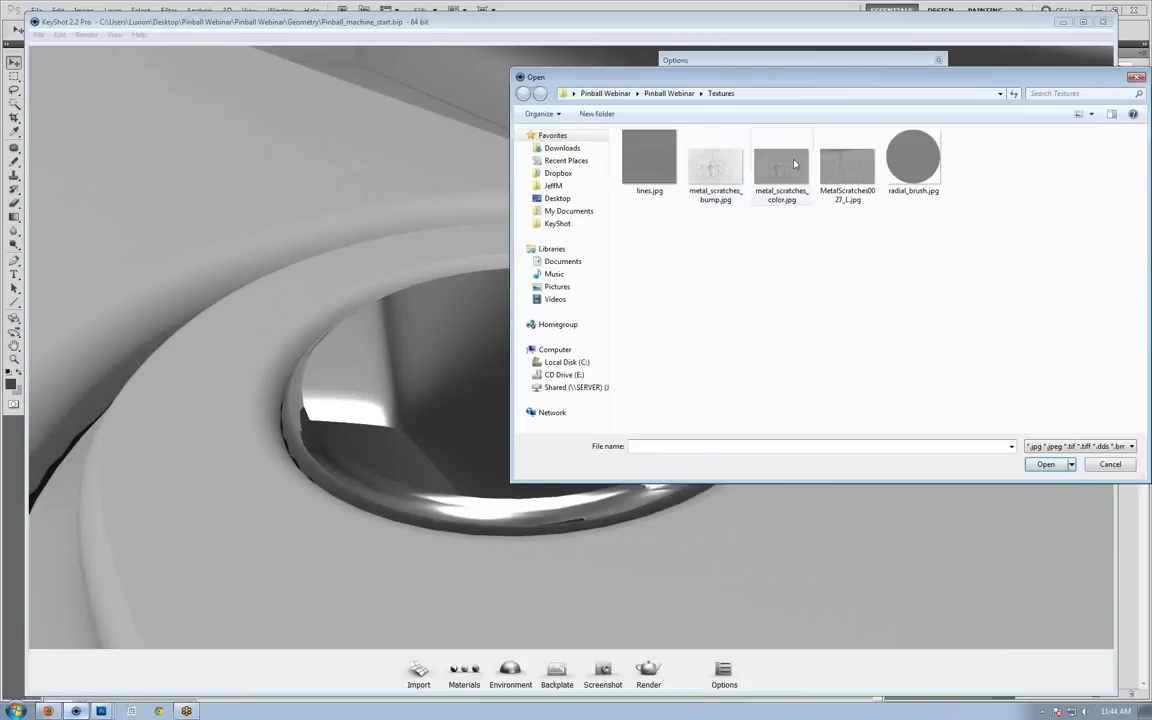
double_click(910, 148)
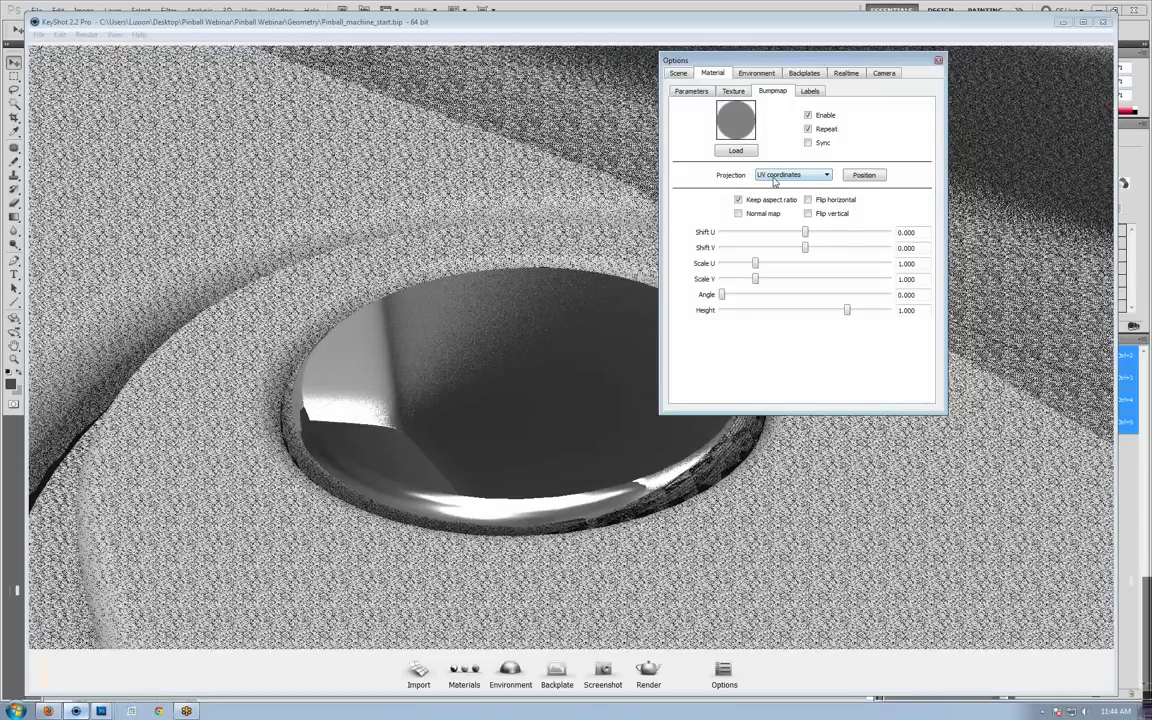
left_click(774, 176)
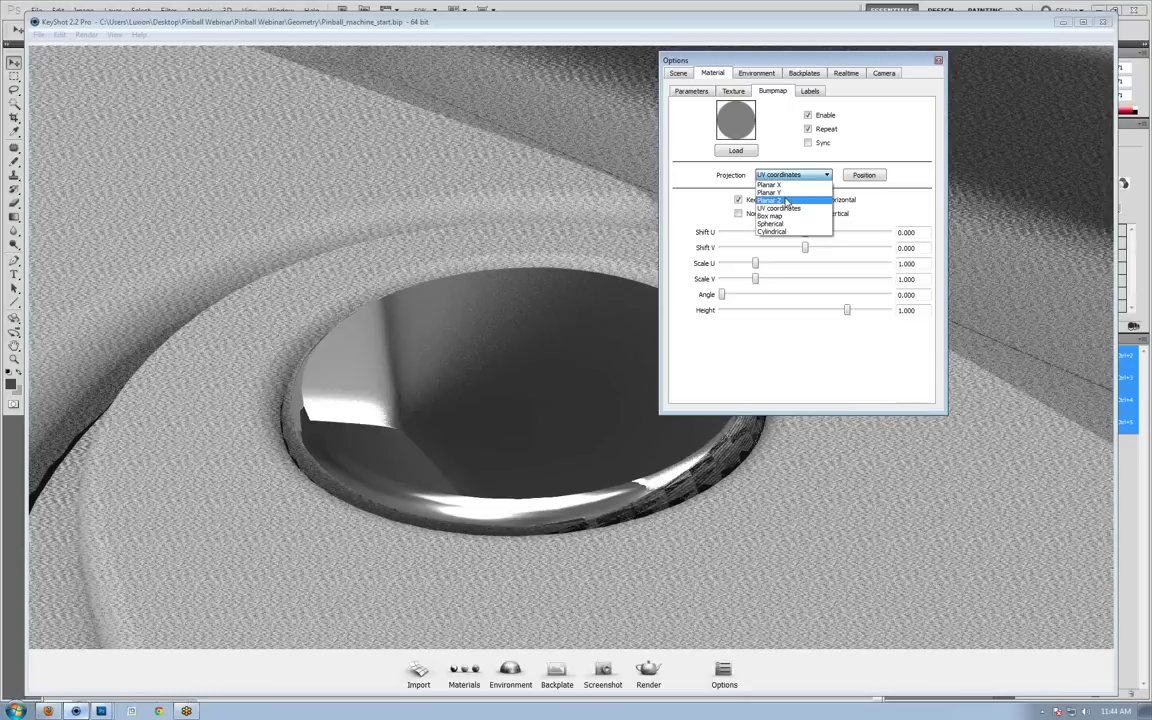
left_click(786, 202)
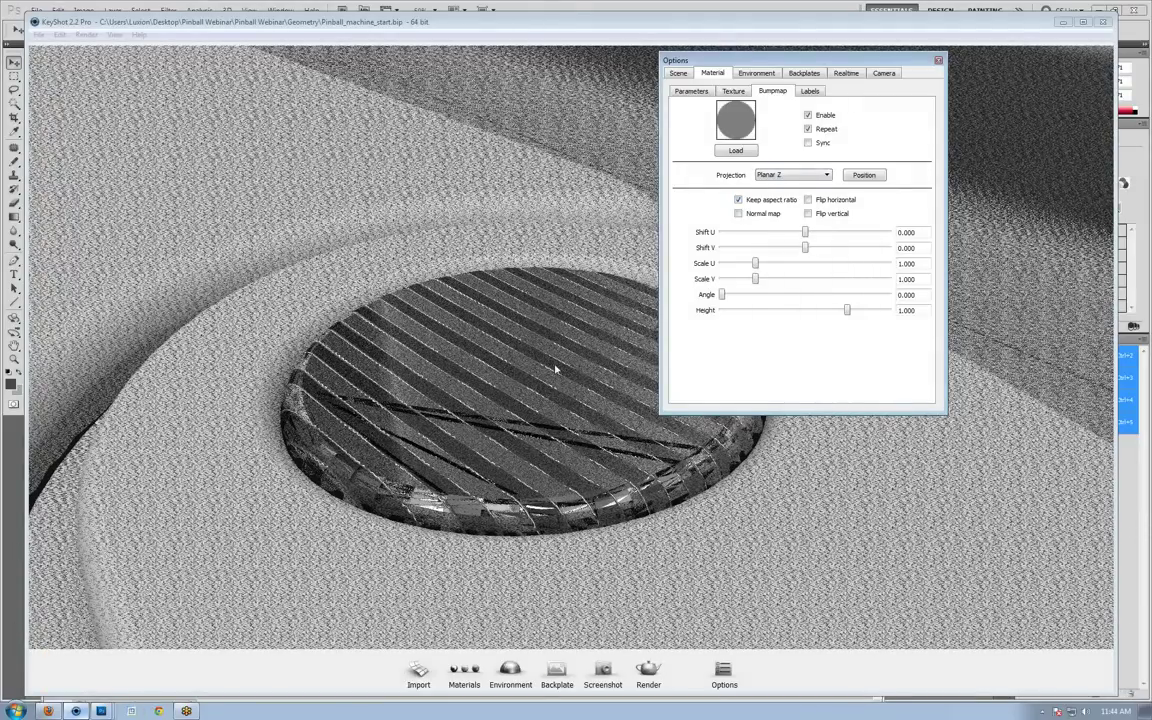
Reduce the bump map's U and V scale to about 0.108 while checking the round metal cap.
right_click_drag(571, 360, 120, 346, "alt")
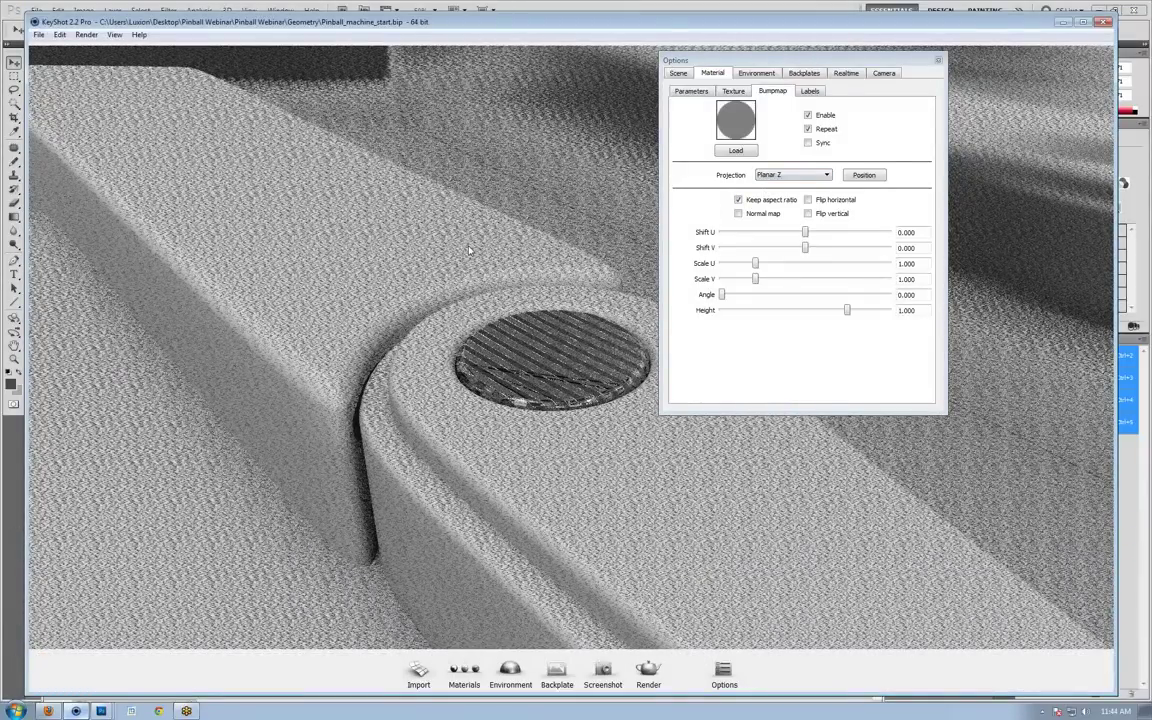
right_click_drag(421, 220, 685, 322, "alt")
left_click_drag(685, 322, 635, 385)
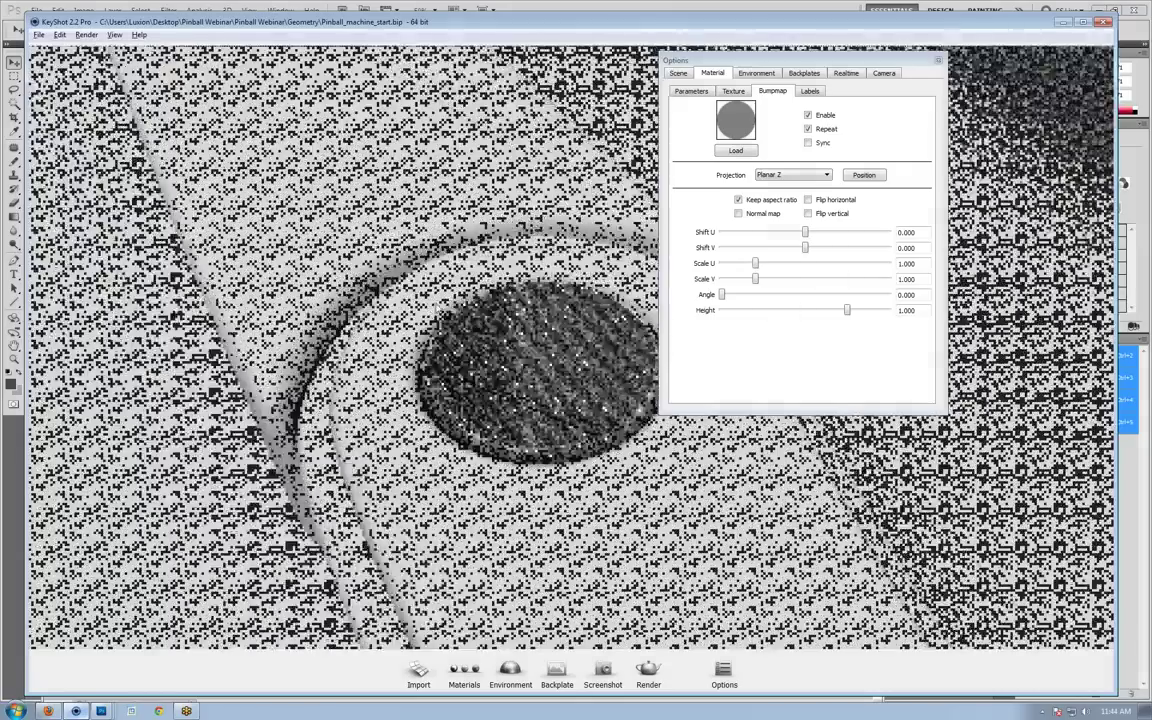
middle_click_drag(465, 264, 430, 296)
left_click_drag(430, 296, 327, 296)
right_click_drag(327, 296, 723, 360, "alt")
left_click_drag(650, 360, 728, 291)
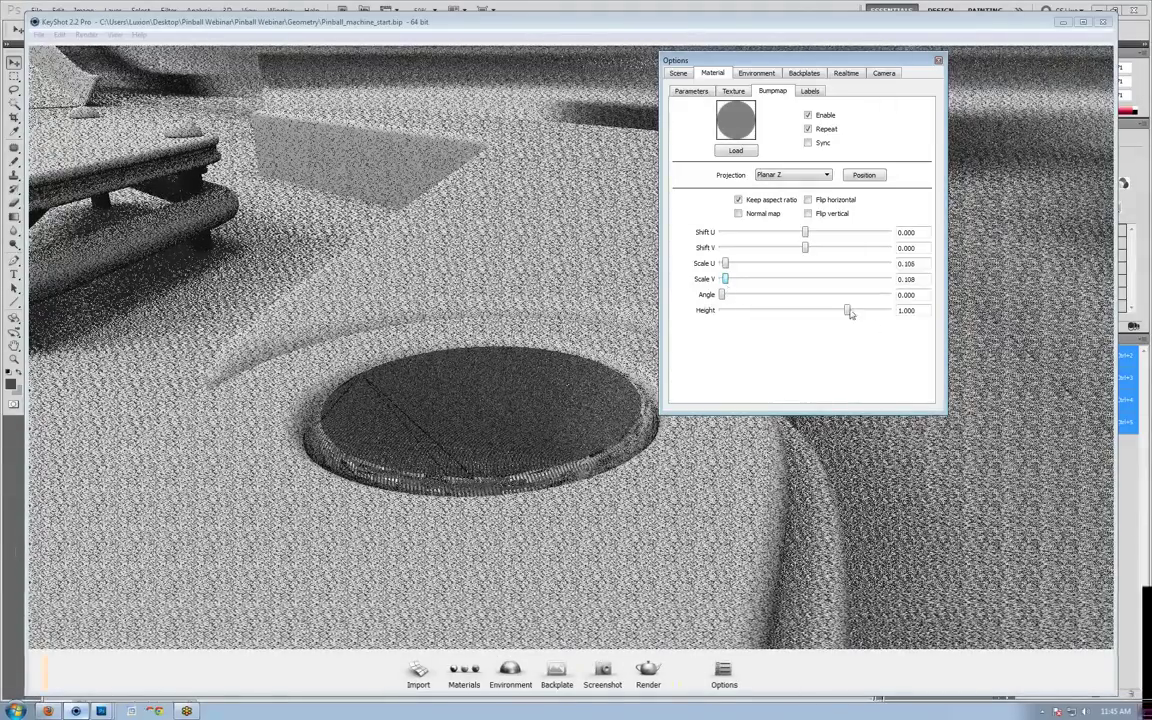
Lower the bump height of the round cap's metal material to about 0.086.
left_click(460, 362)
scroll(565, 427, "up", 3)
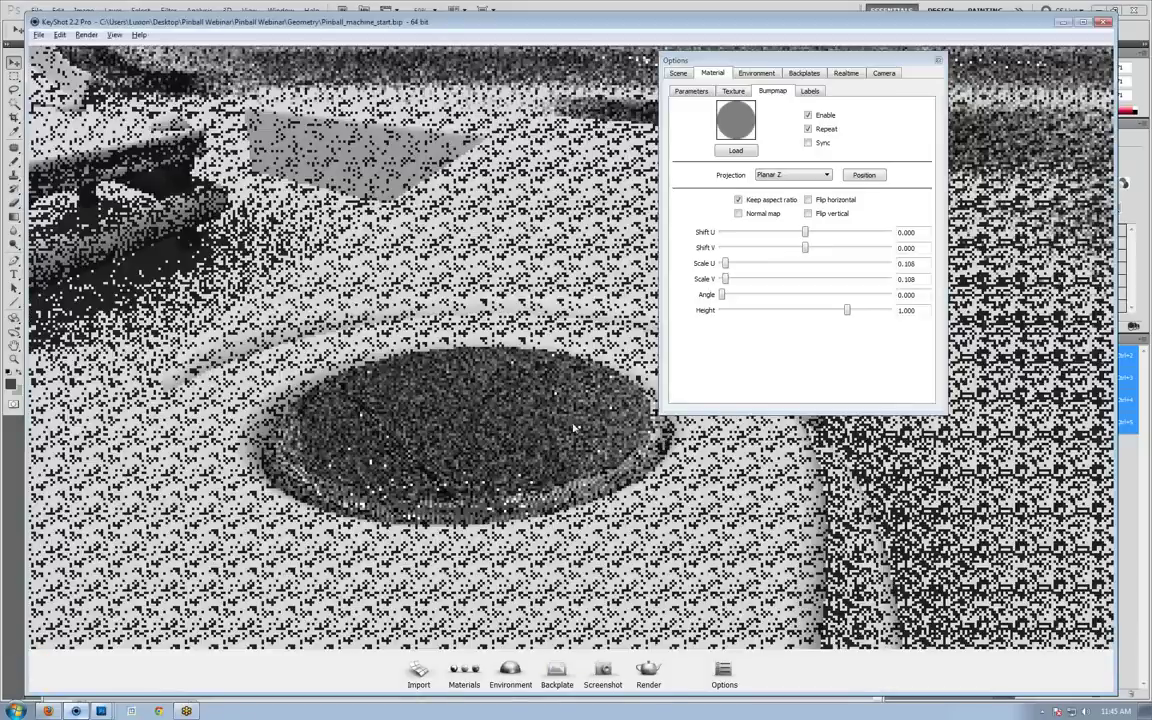
left_click_drag(564, 427, 566, 458)
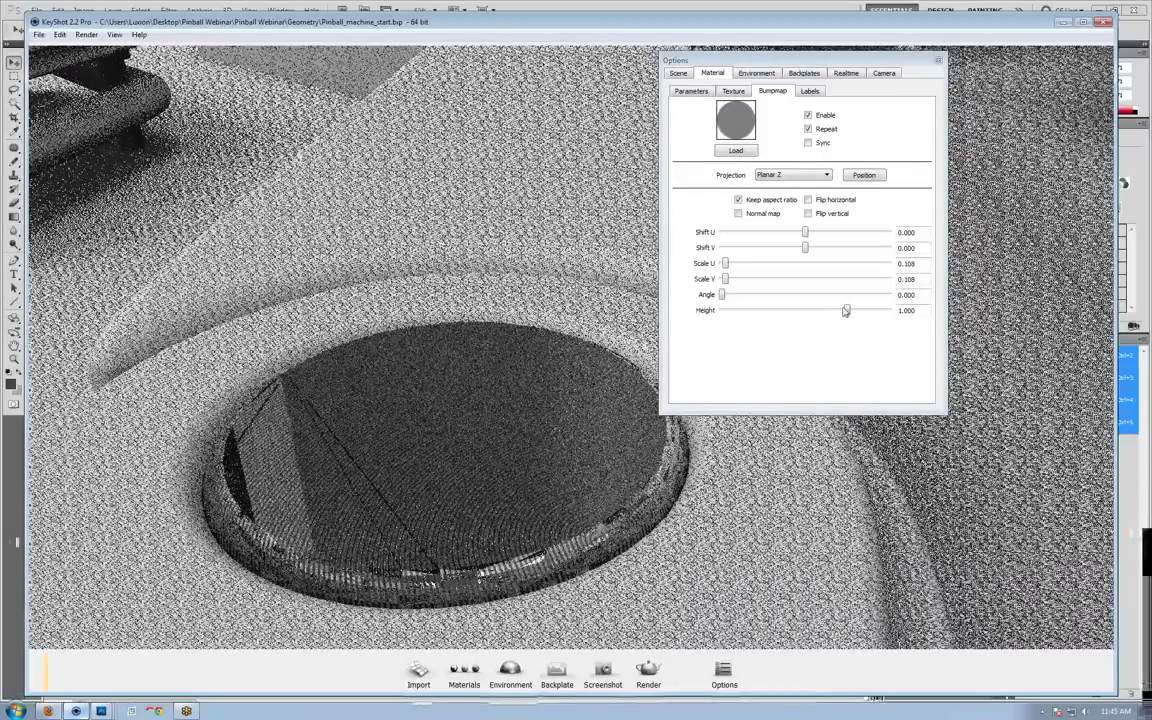
left_click_drag(845, 311, 807, 324)
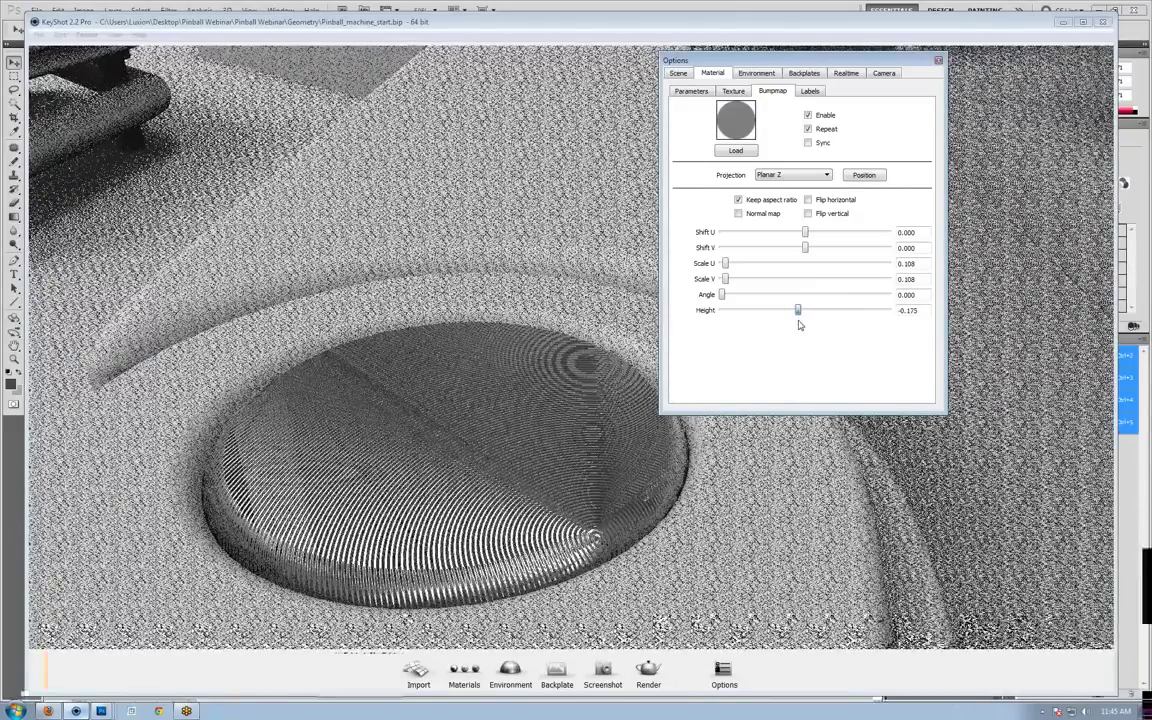
left_click_drag(802, 324, 810, 322)
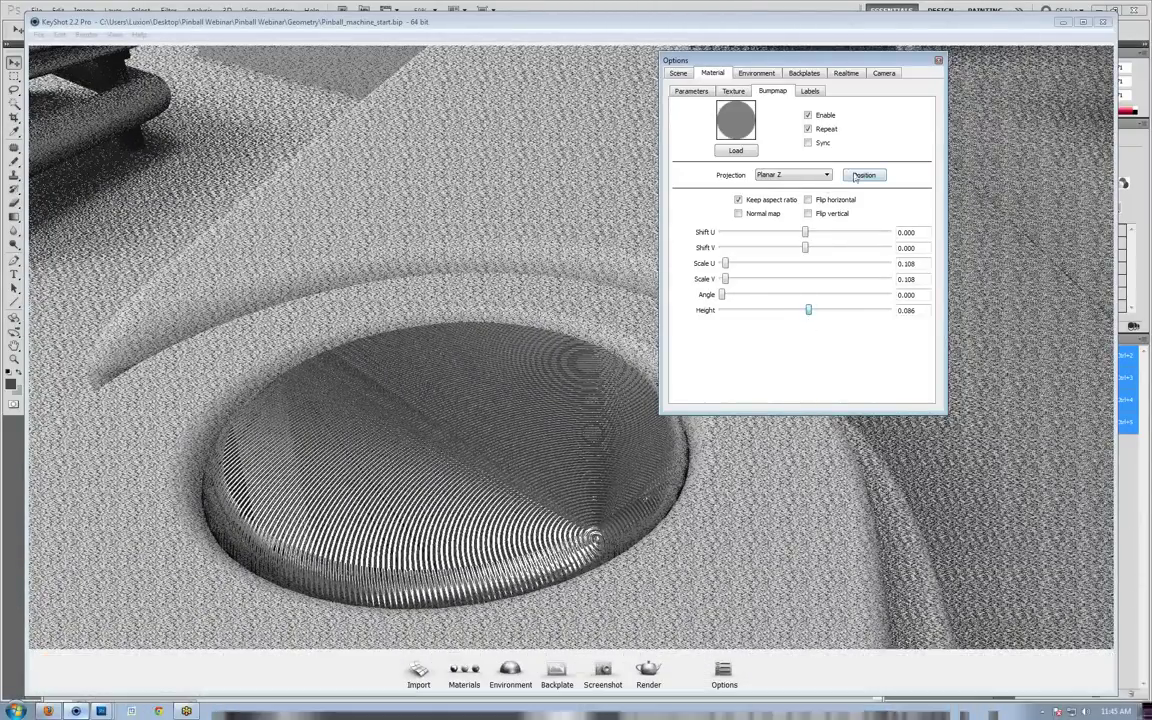
Reposition the bump map so its rings centre on the round cap, at about Shift U -0.323 and Shift V -1.706.
left_click(862, 175)
left_click_drag(463, 449, 450, 440)
left_click_drag(408, 400, 398, 395)
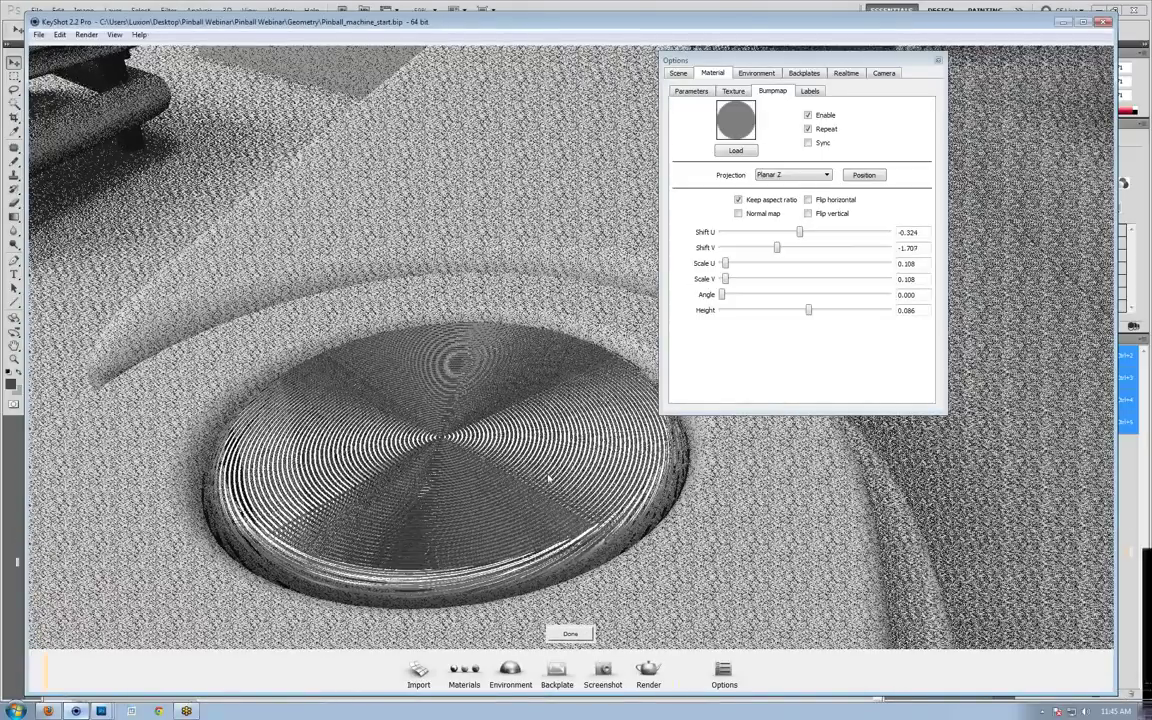
left_click(445, 434)
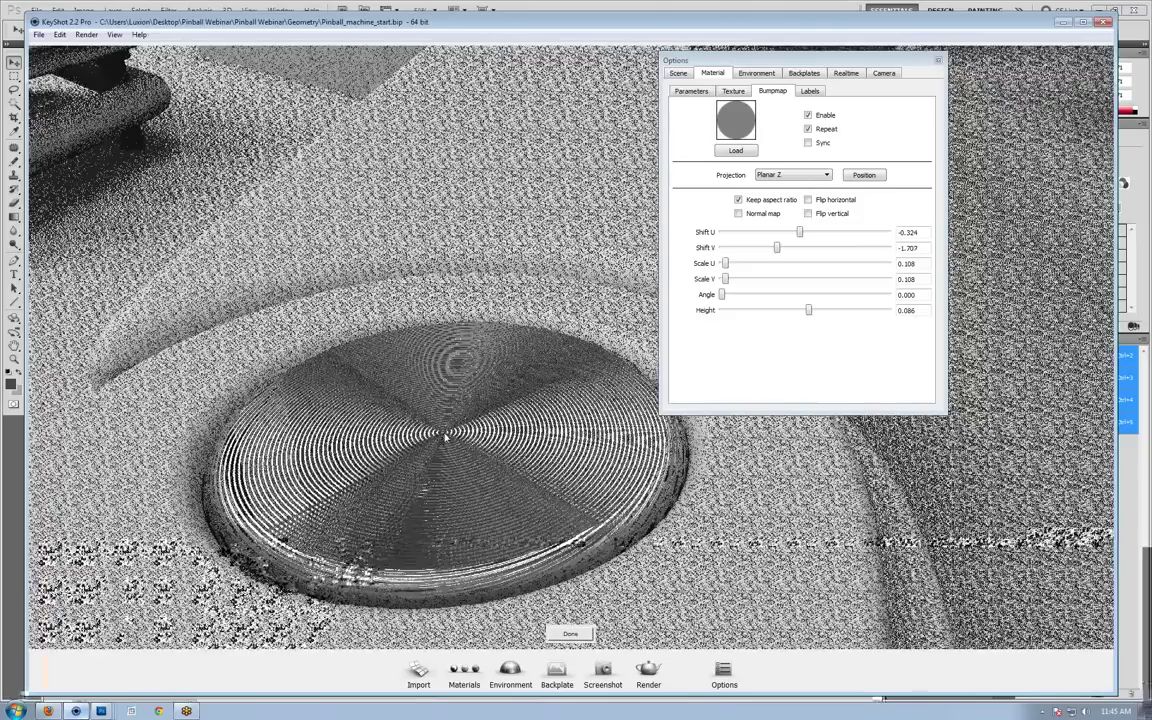
left_click_drag(446, 436, 447, 437)
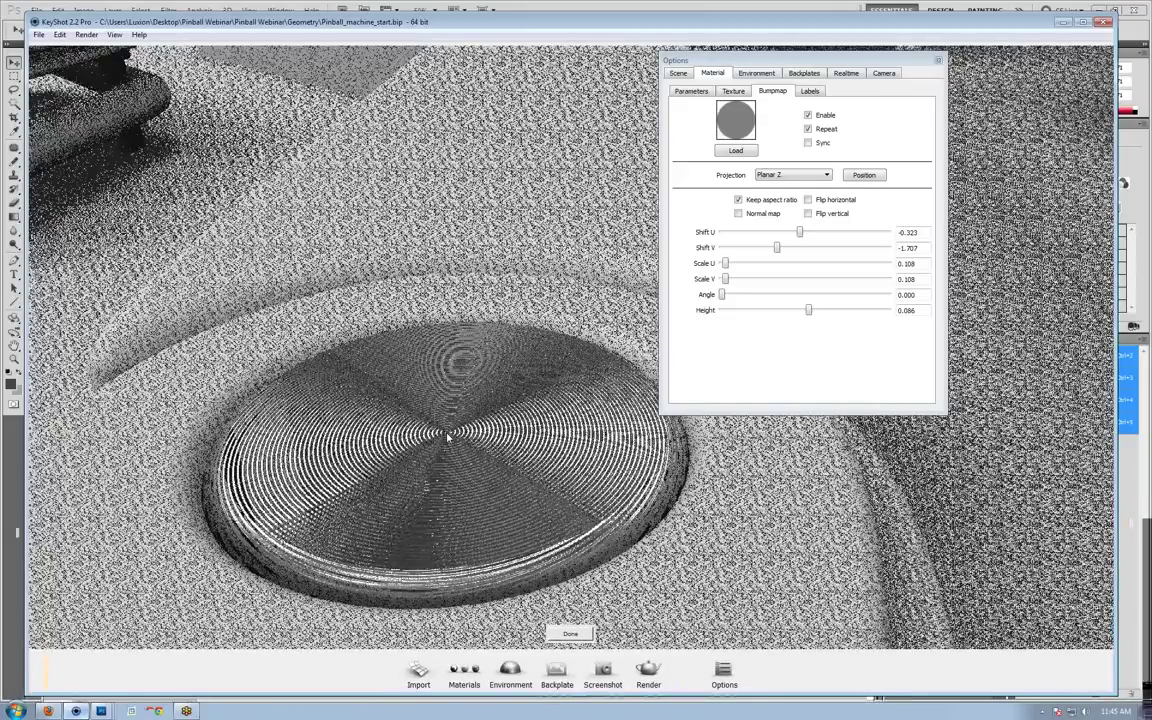
left_click(447, 436)
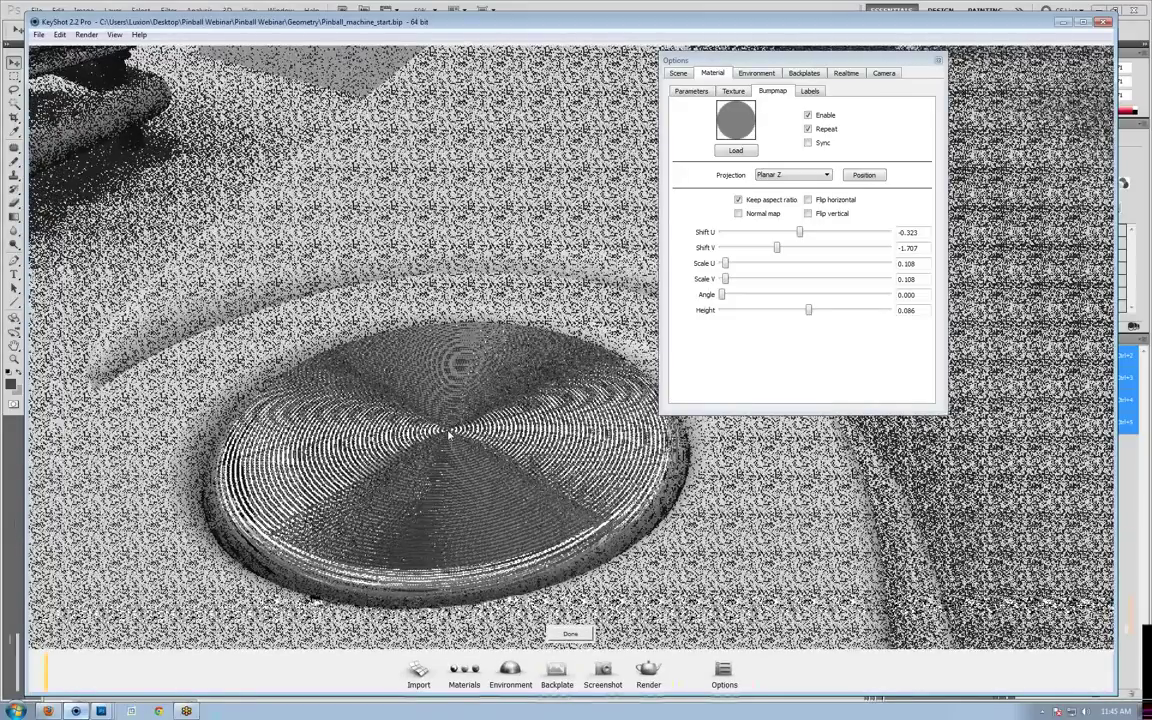
left_click_drag(436, 430, 453, 428)
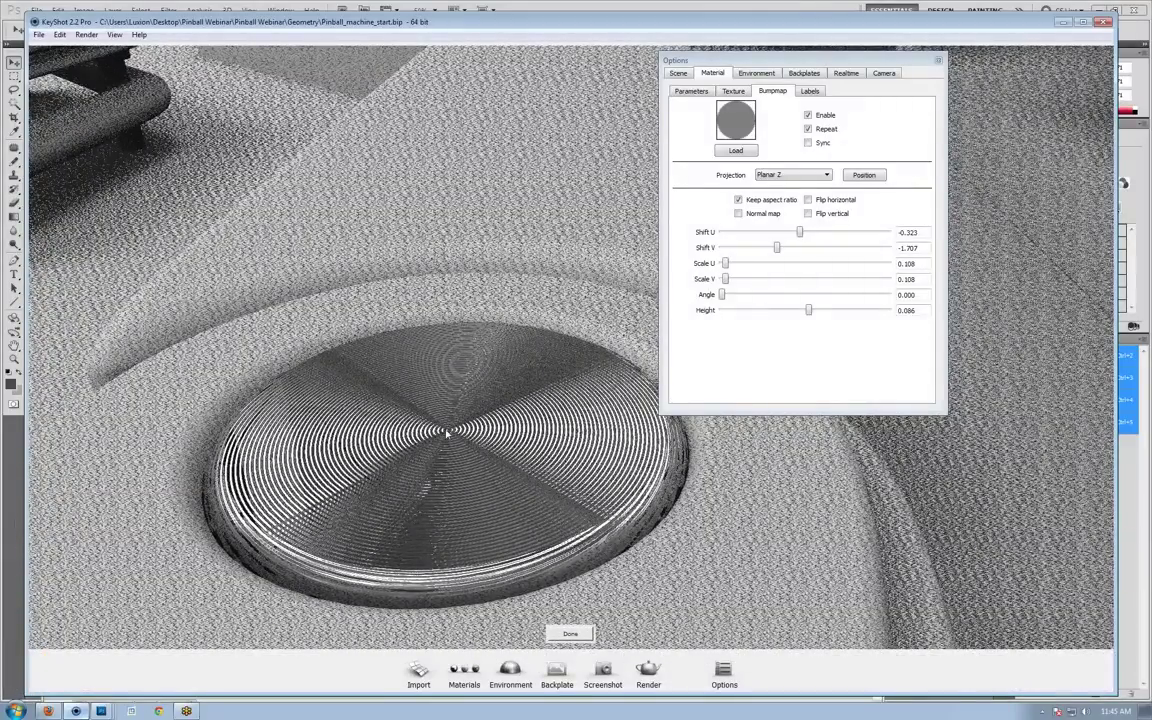
scroll(383, 380, "down", 3)
left_click_drag(383, 380, 388, 500)
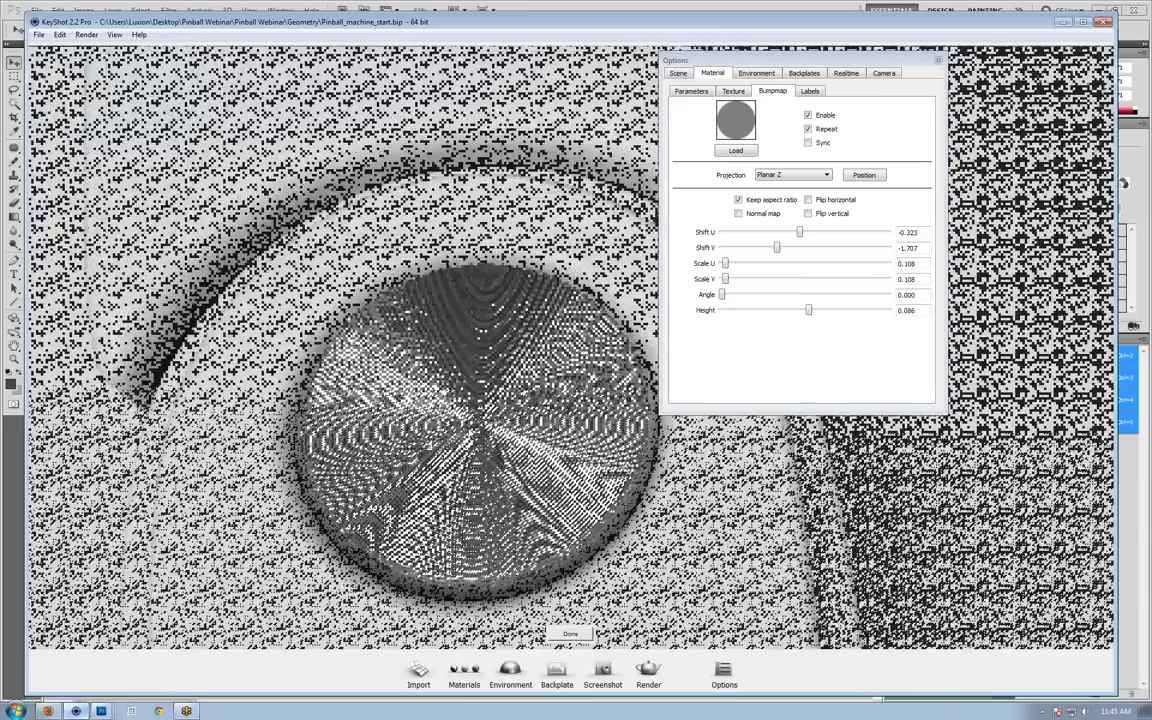
left_click_drag(481, 426, 478, 464)
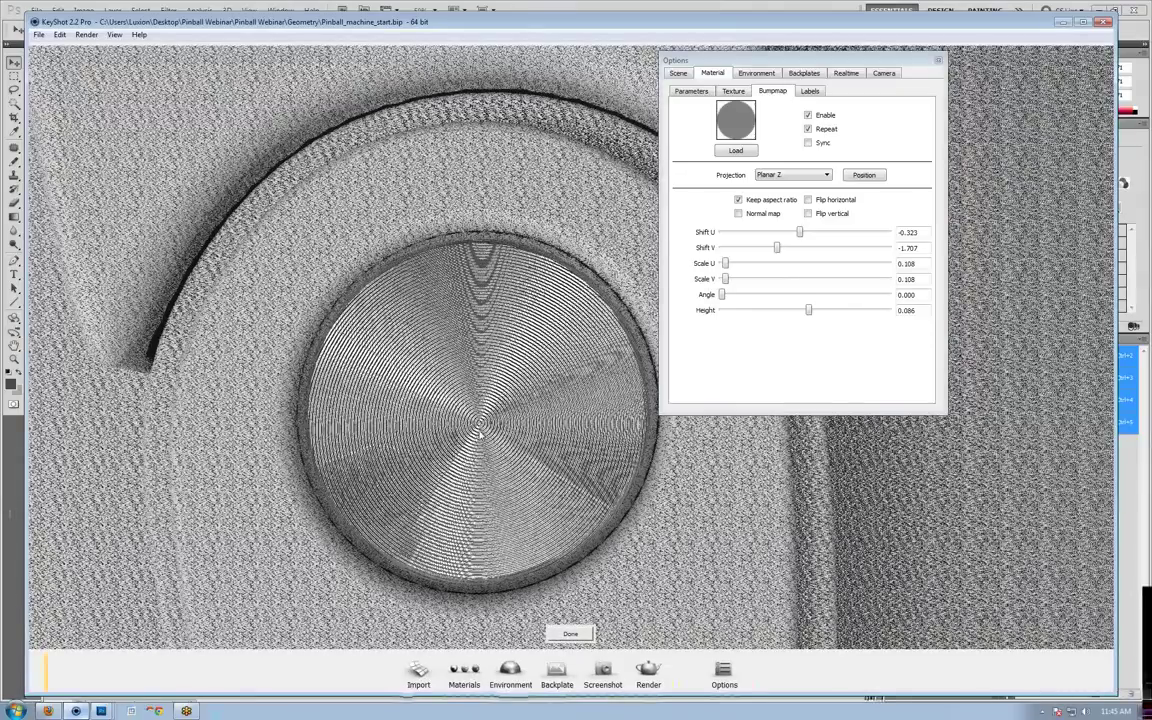
left_click(476, 421)
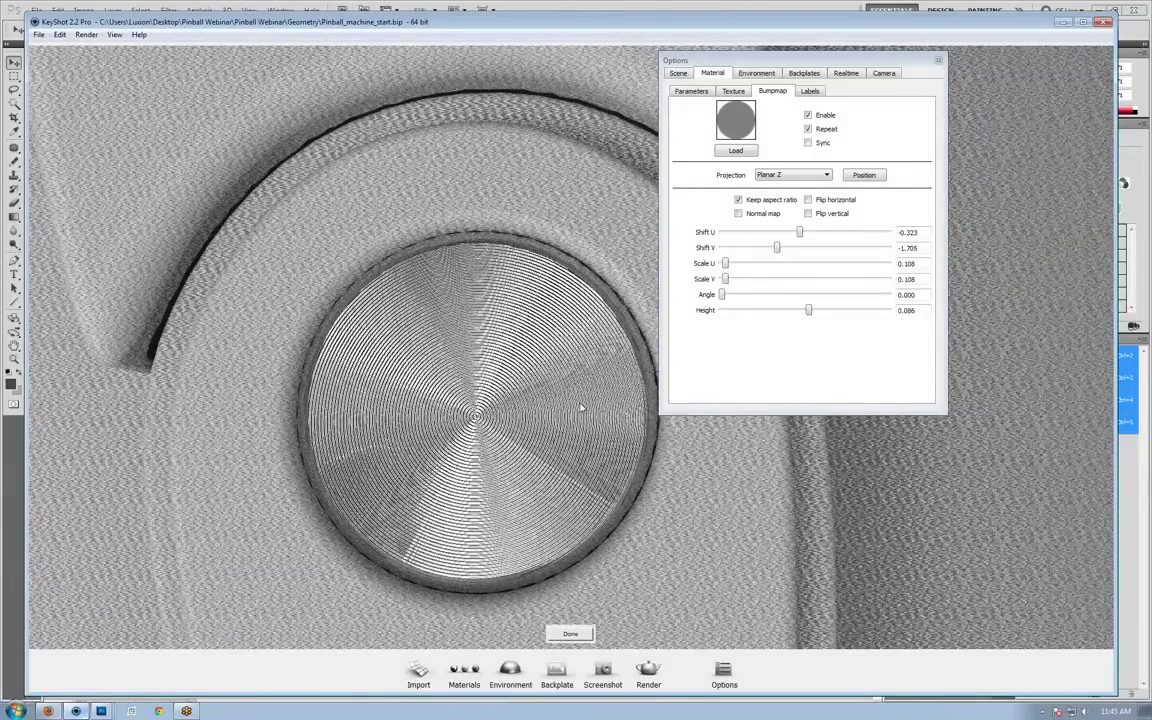
Set the cap metal's roughness to about 0.011 and its glossy samples to 35.
scroll(581, 408, "down", 4)
left_click_drag(581, 408, 442, 309)
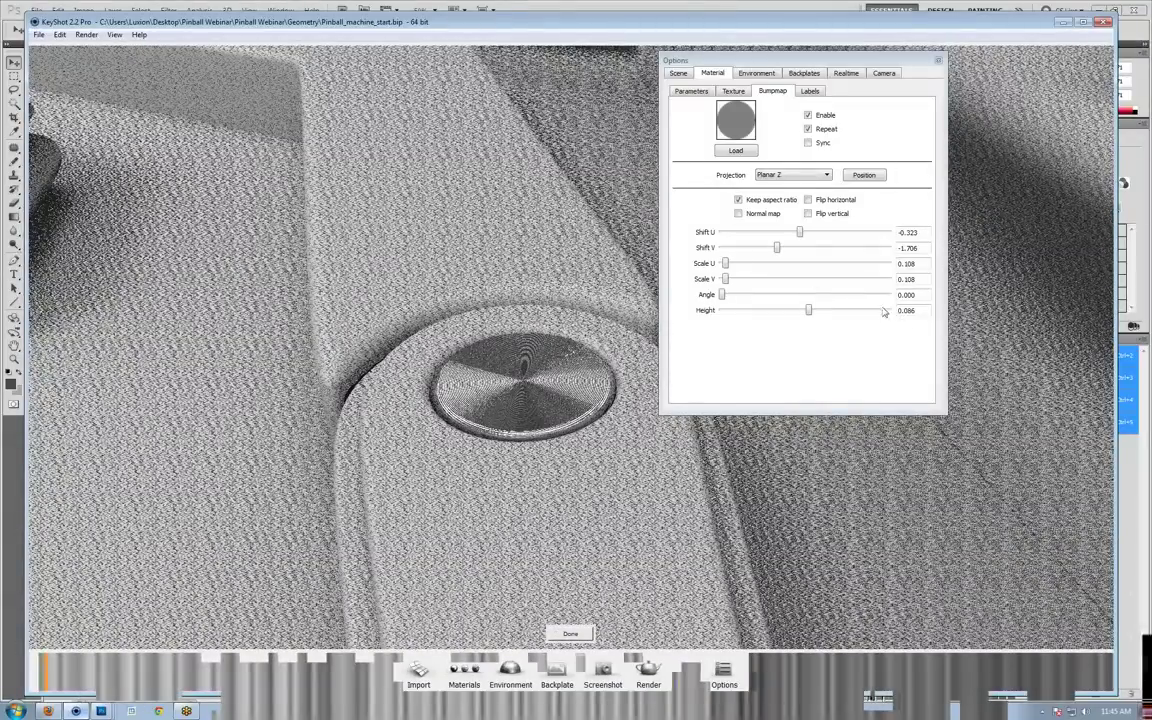
left_click(808, 311)
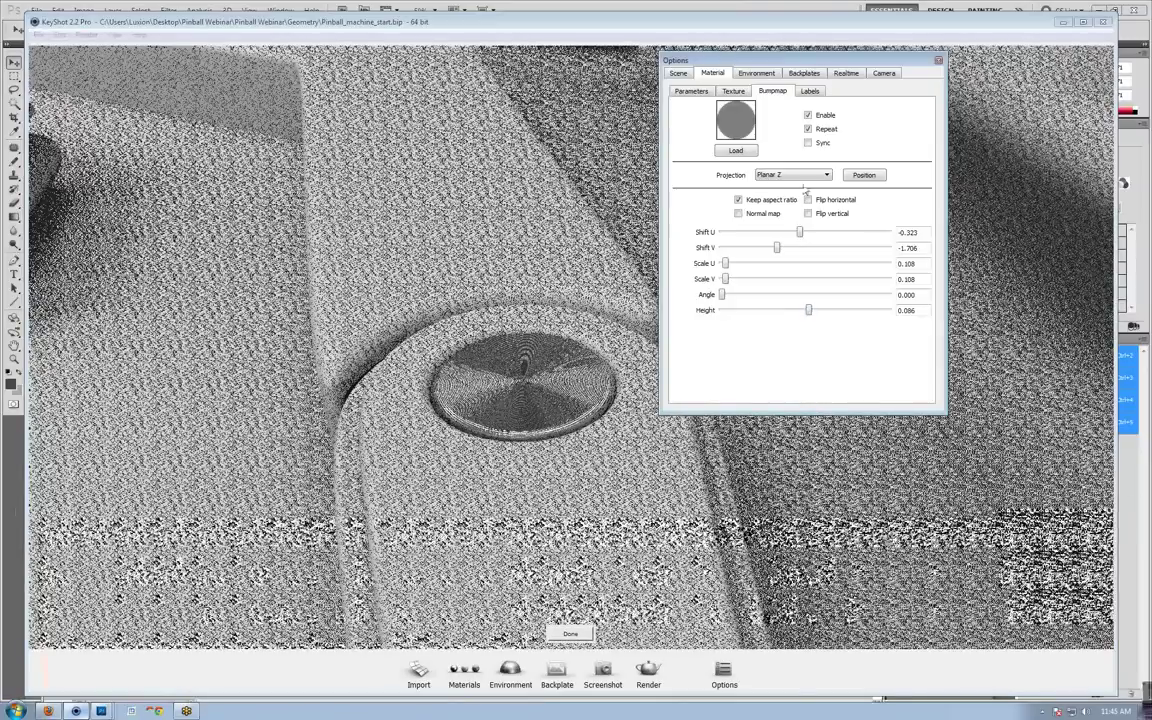
left_click(691, 91)
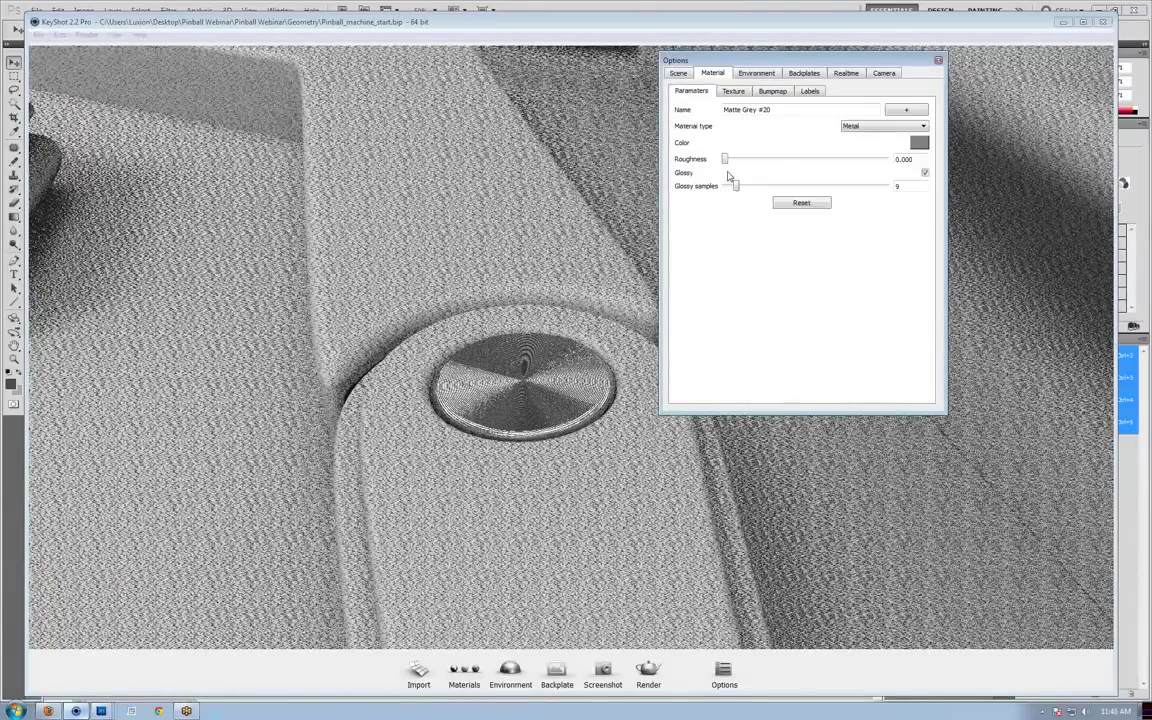
left_click_drag(726, 160, 769, 187)
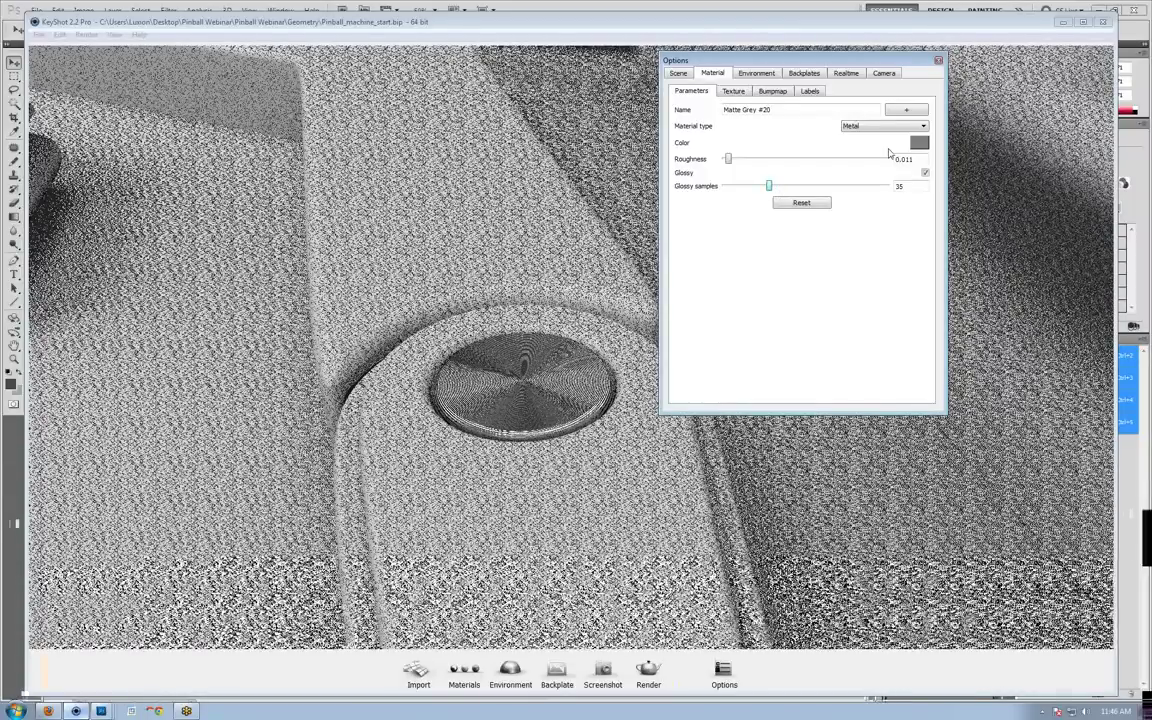
left_click(938, 62)
Copy the brushed metal material from the finished cap onto the round cap of the other flipper.
scroll(727, 308, "down", 4)
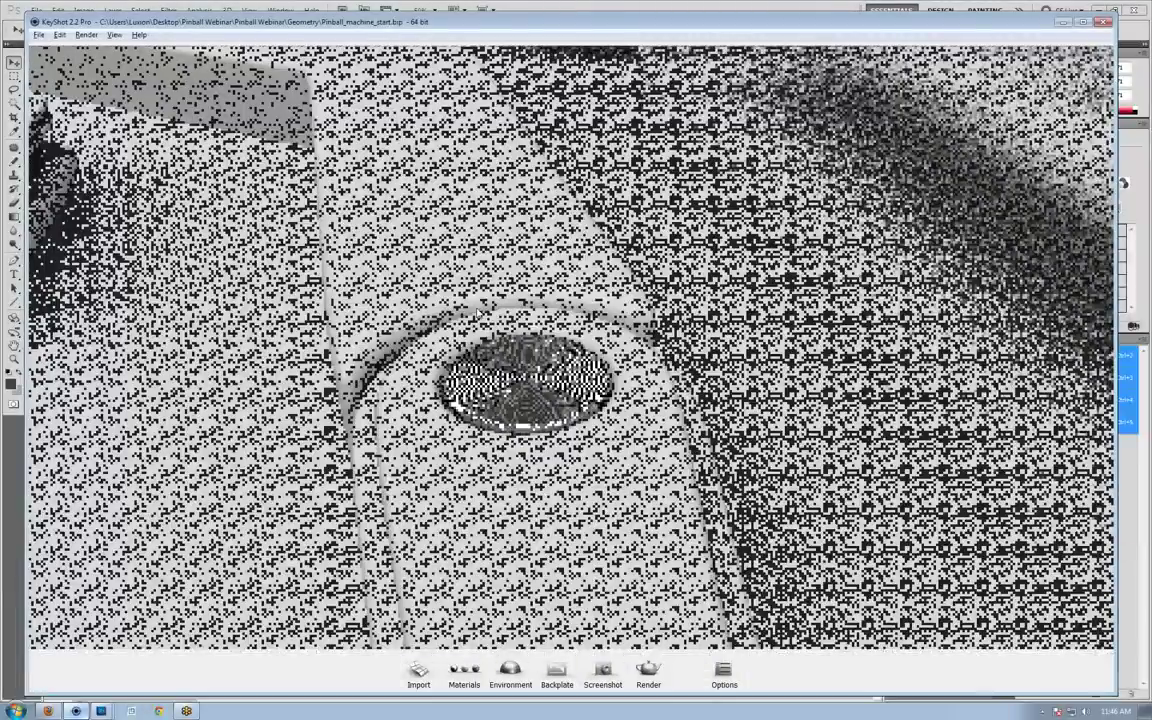
left_click_drag(727, 308, 865, 370)
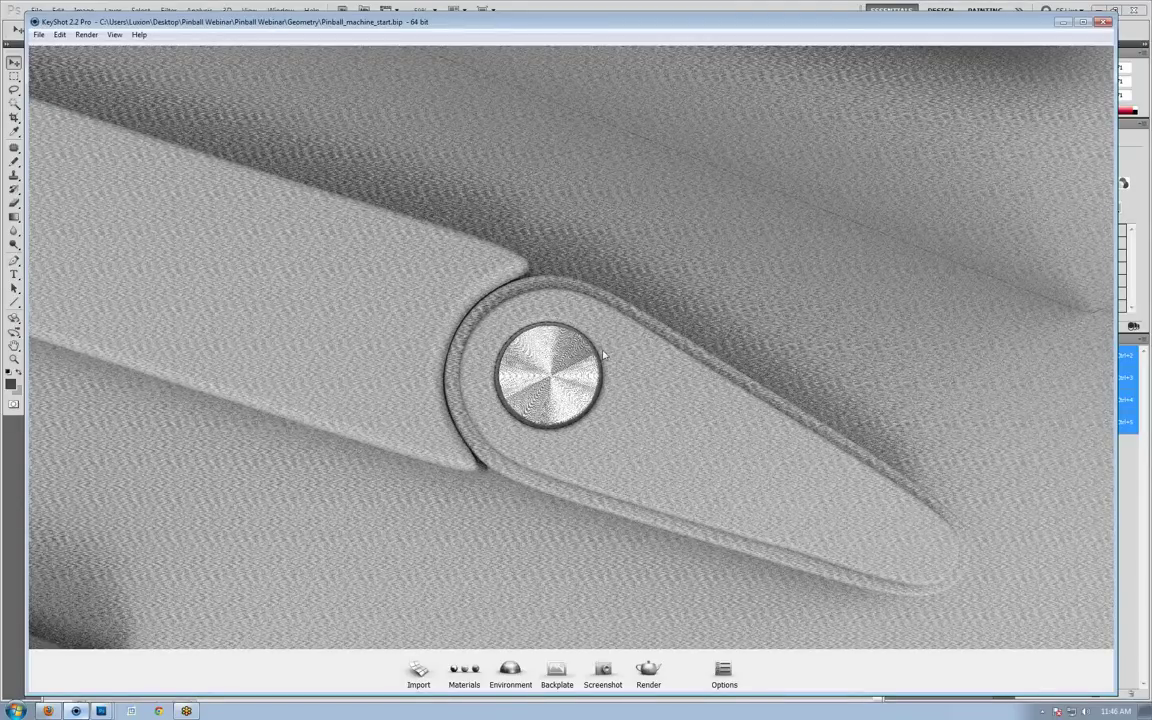
left_click_drag(807, 357, 500, 130)
middle_click_drag(490, 520, 498, 120)
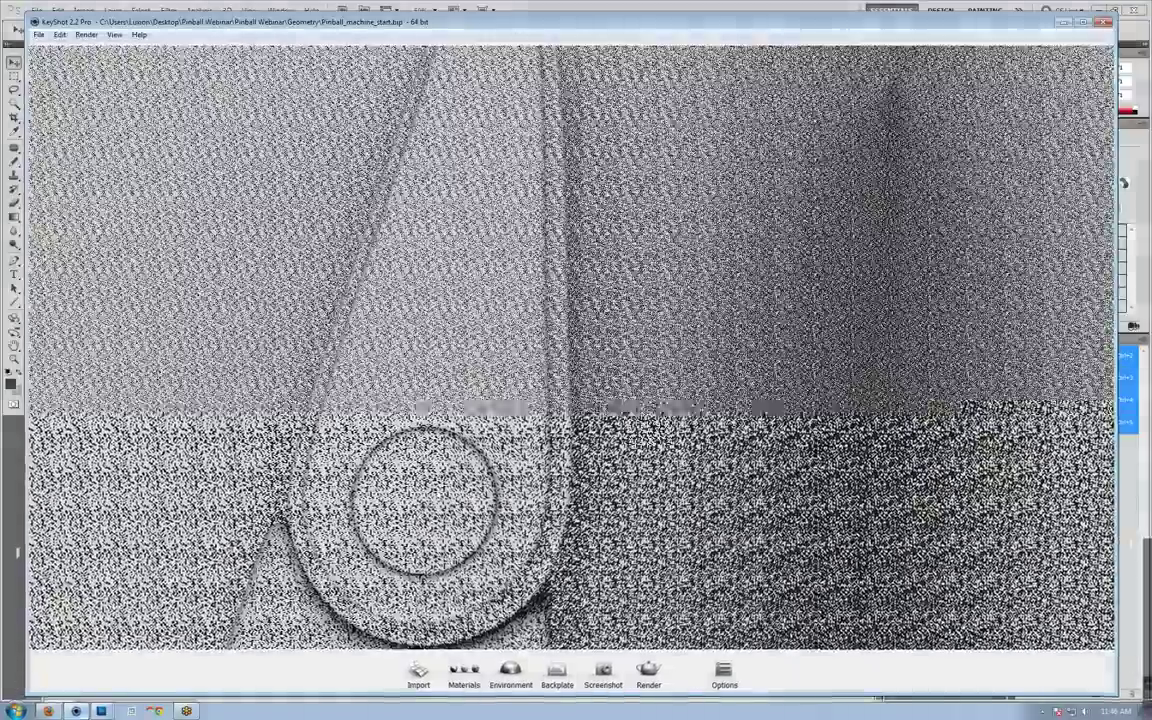
left_click_drag(500, 400, 670, 275)
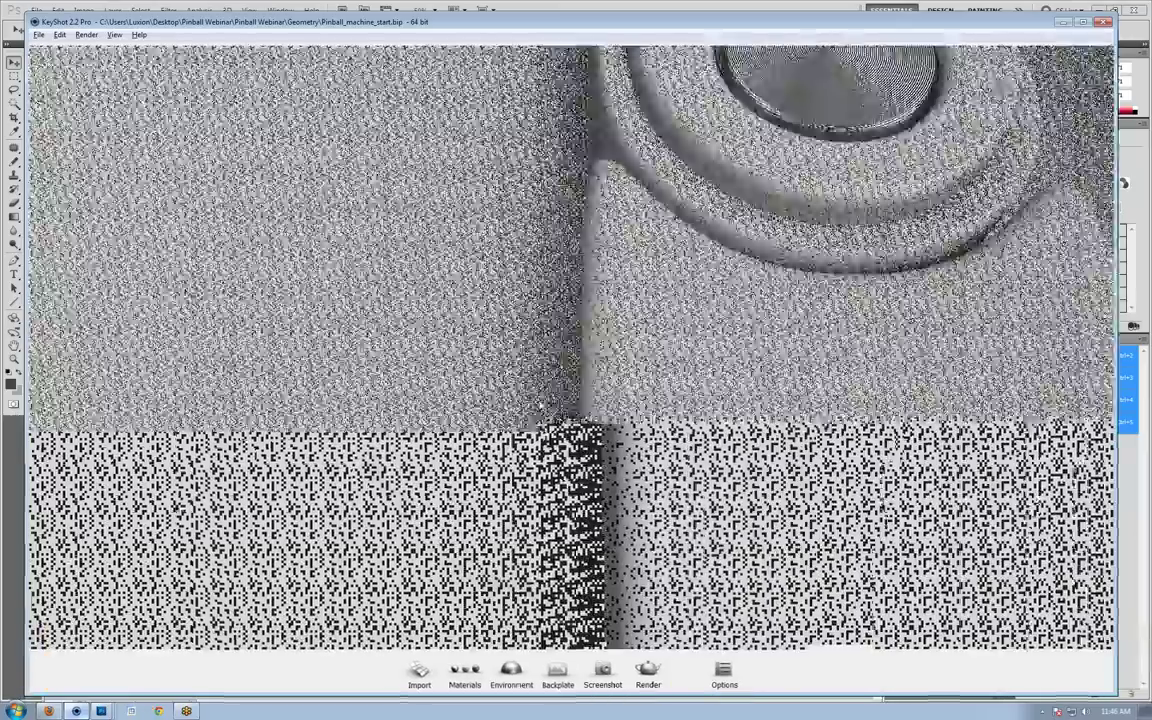
middle_click_drag(820, 100, 696, 365)
middle_click_drag(706, 413, 699, 424)
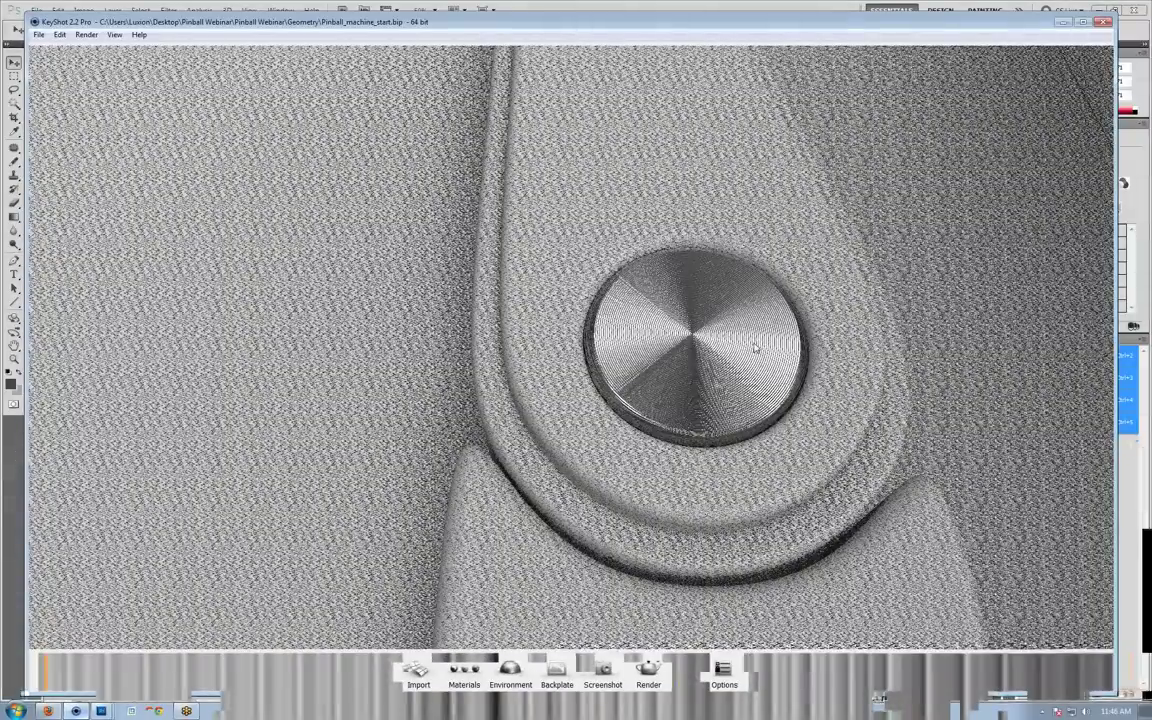
Reposition the bump map on the second flipper's cap so the rings are centred, at about Shift U -0.864 and Shift V -1.706.
left_click_drag(752, 348, 621, 456)
double_click(620, 458)
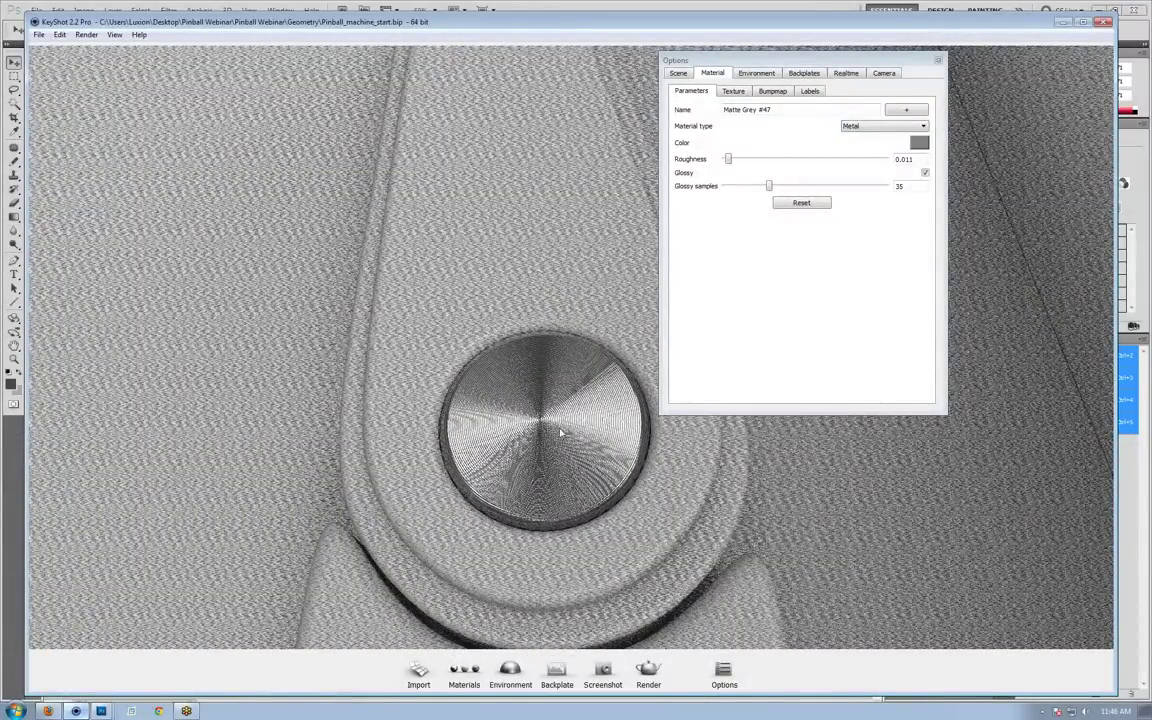
left_click(771, 91)
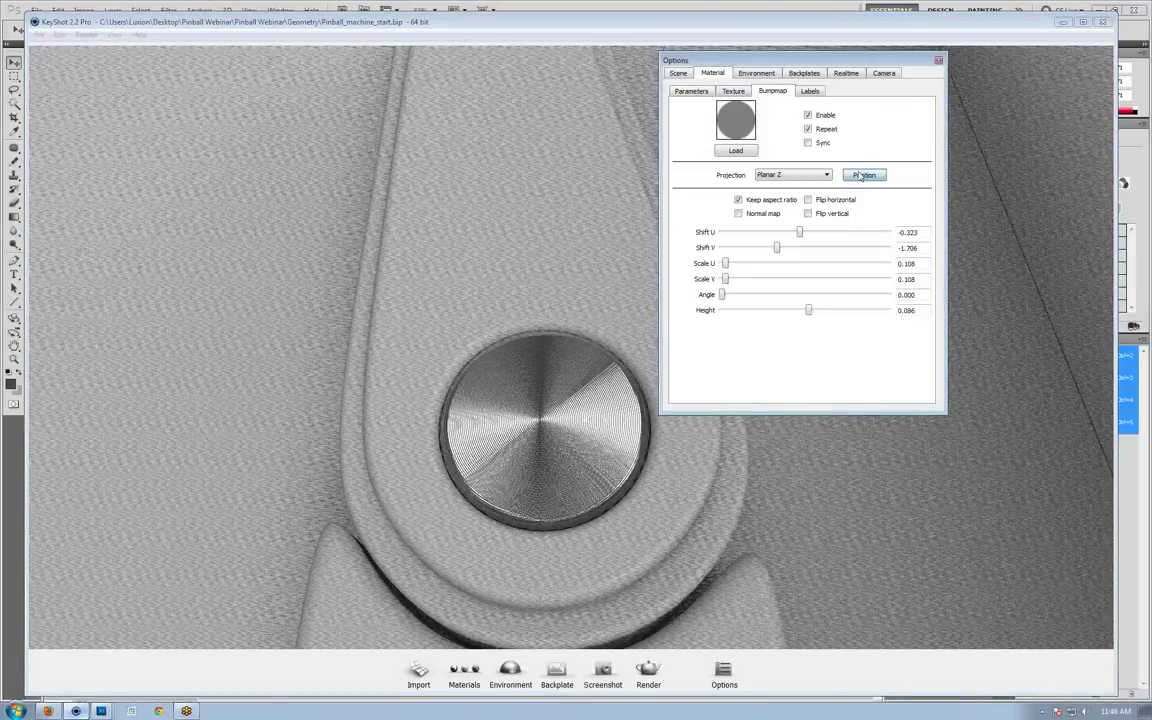
left_click_drag(541, 429, 543, 430)
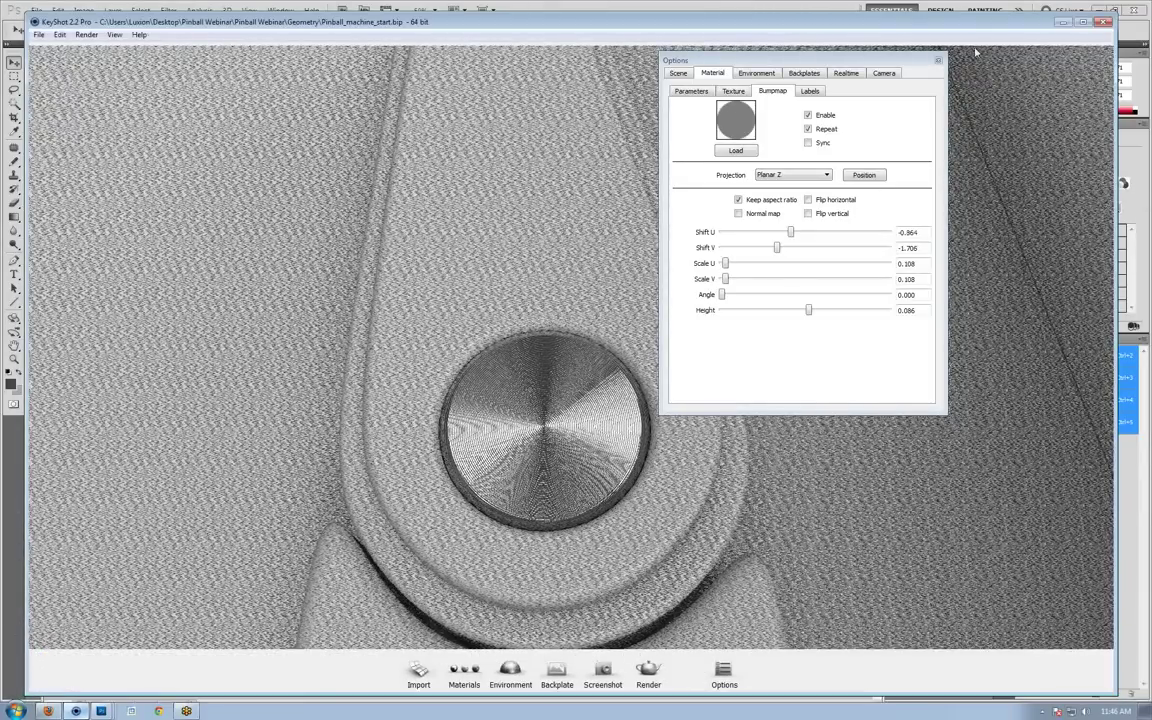
left_click(938, 61)
Change the material type of the spring in the ball launch lane from Diffuse to Metal.
scroll(710, 362, "down", 5)
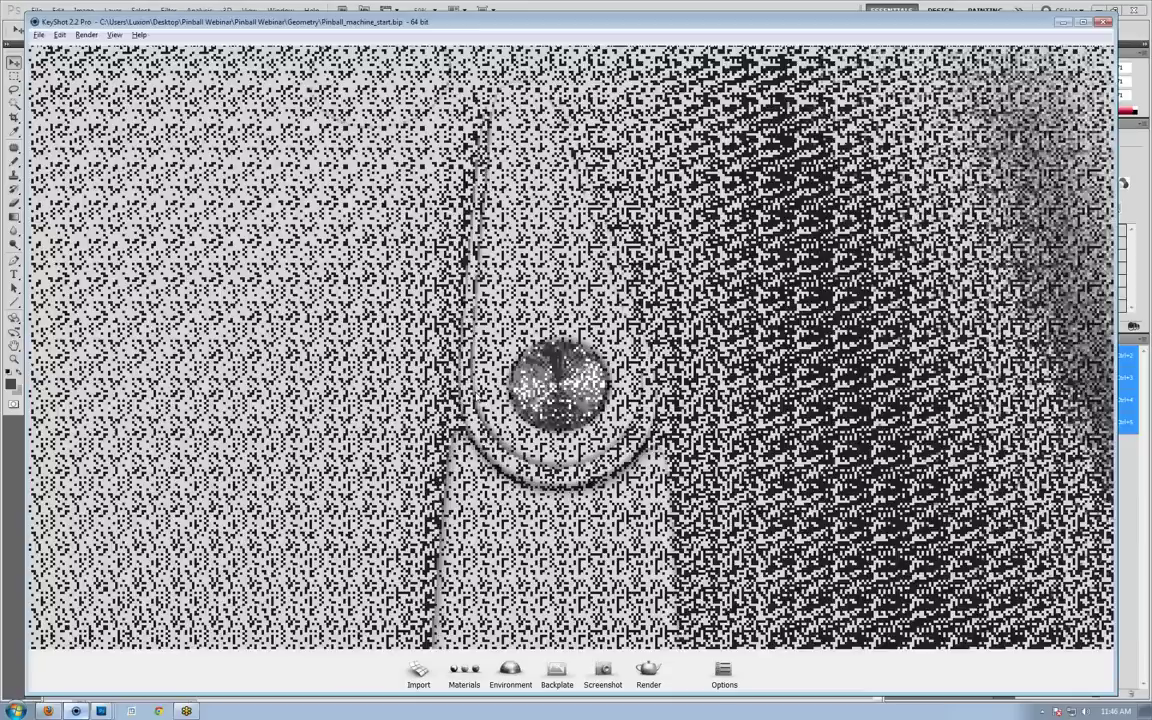
left_click_drag(710, 362, 830, 340)
left_click_drag(740, 330, 930, 370)
scroll(620, 430, "down", 4)
middle_click_drag(930, 370, 706, 148)
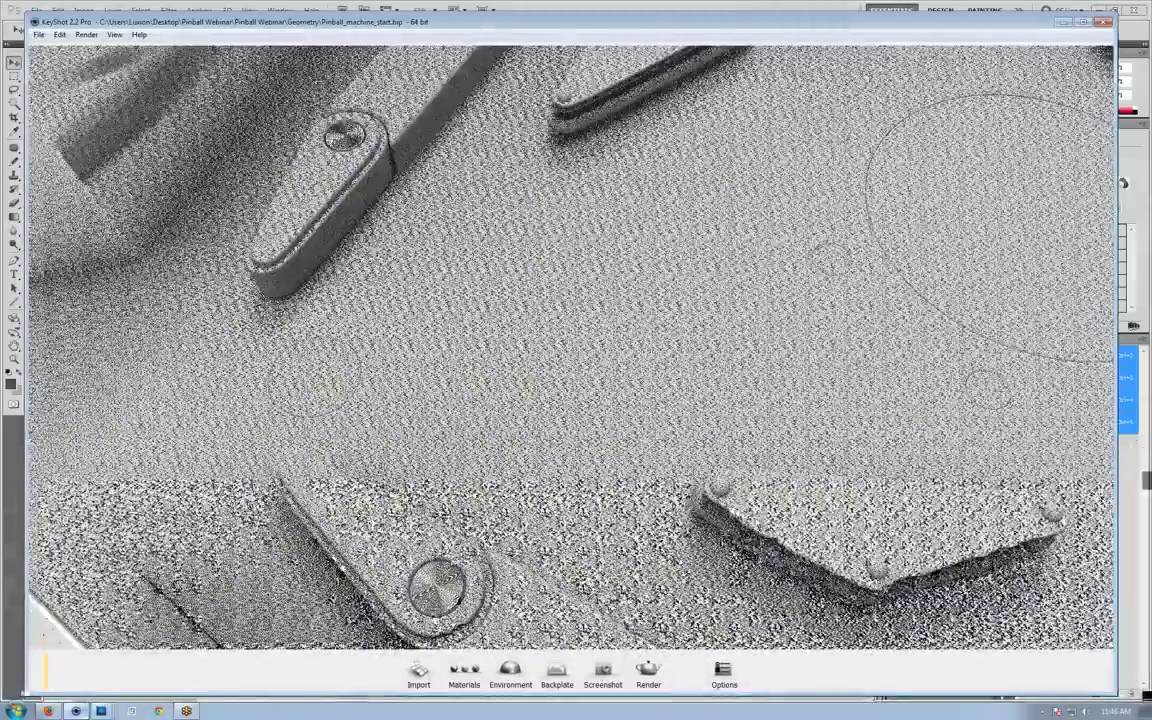
left_click_drag(706, 148, 595, 427)
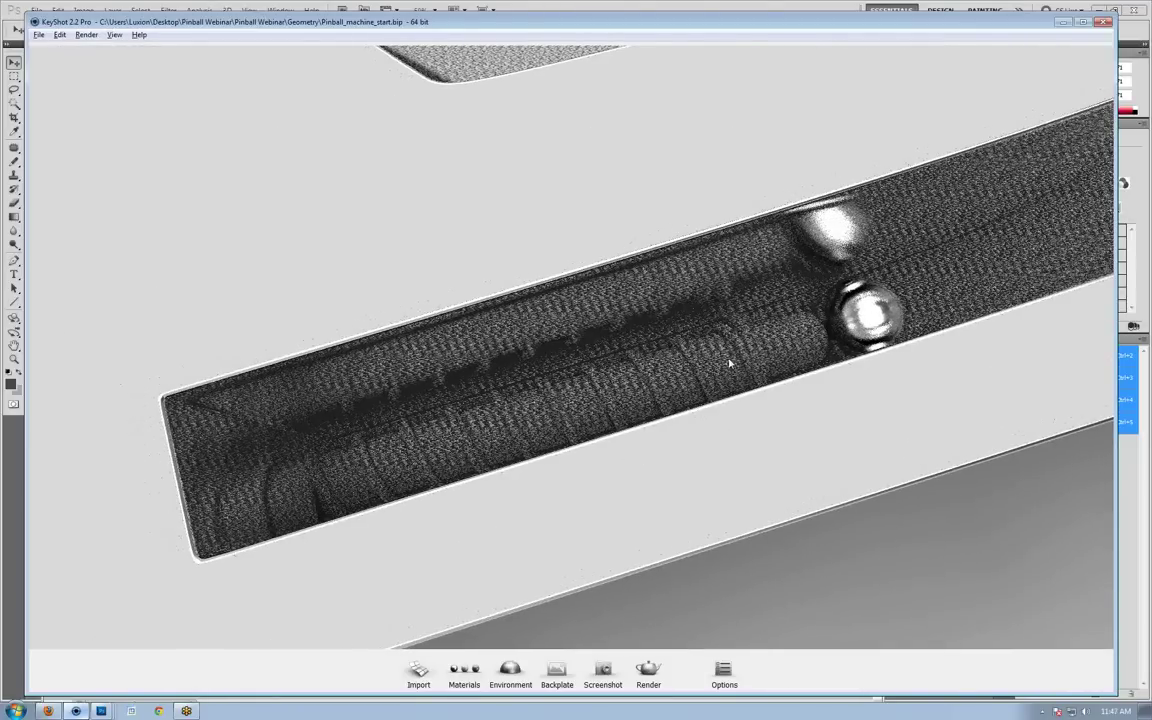
middle_click_drag(729, 362, 663, 404)
right_click_drag(663, 404, 741, 427)
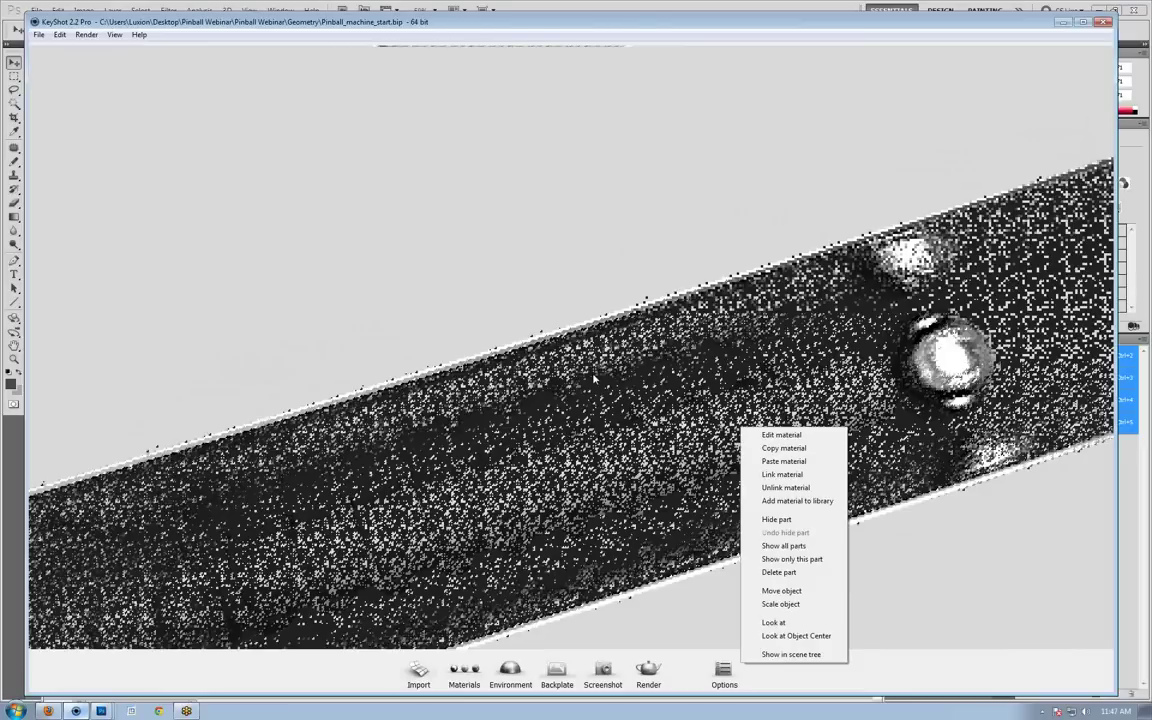
left_click(594, 379)
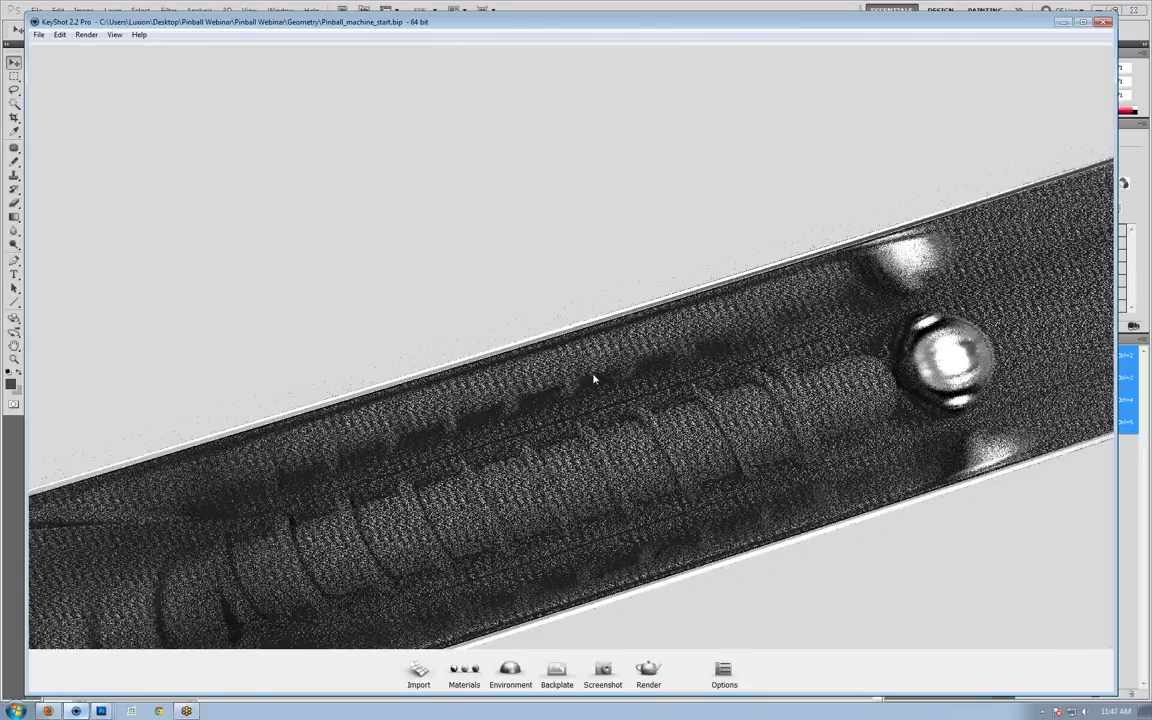
double_click(609, 478)
left_click(884, 126)
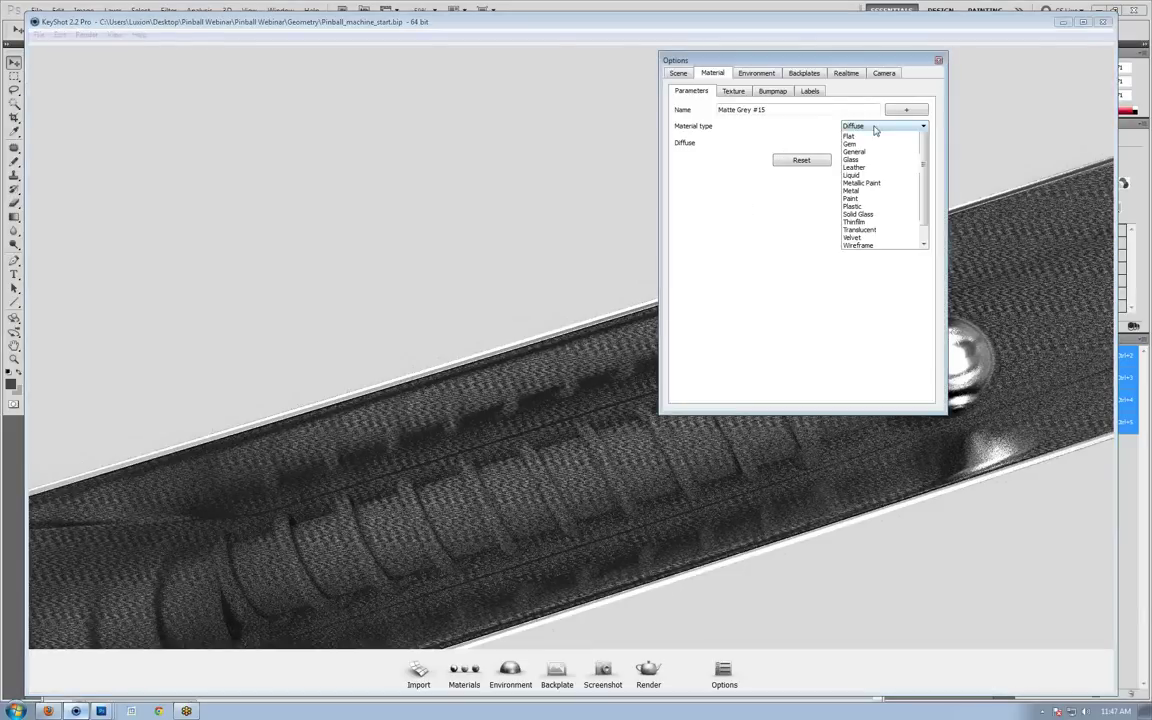
left_click(885, 165)
Set the spring metal's color to hue 48, saturation 62, value 127, with roughness about 0.078 and 32 glossy samples.
left_click(918, 145)
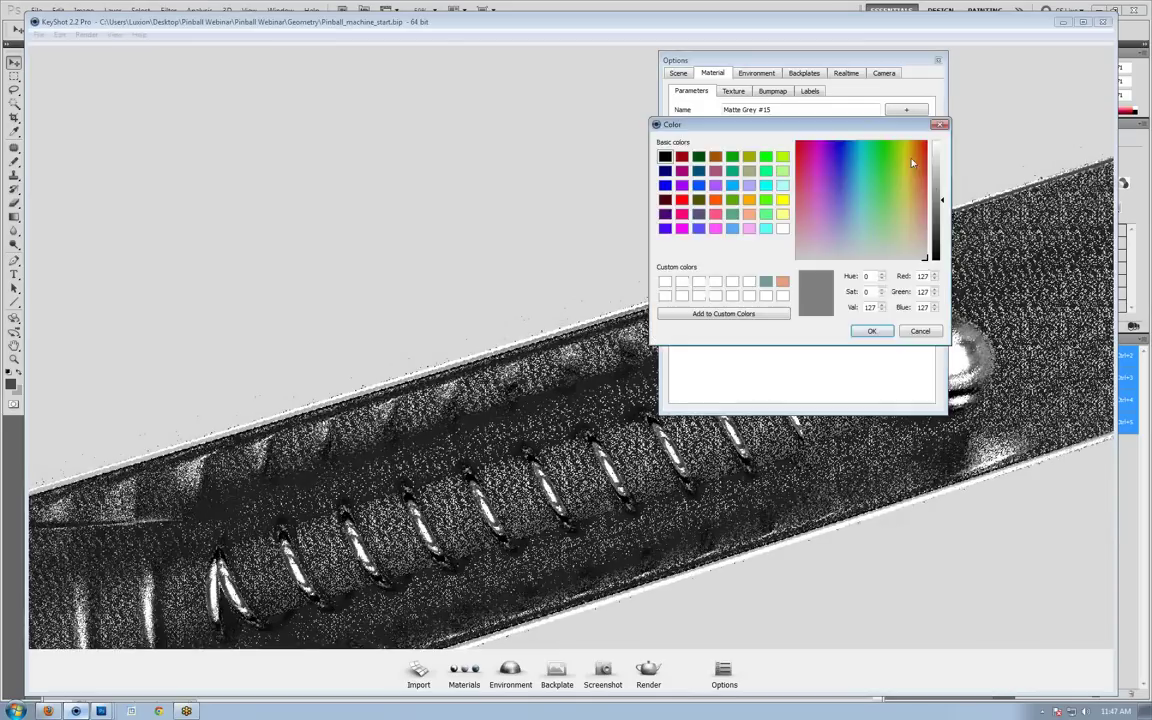
left_click(887, 226)
left_click(908, 230)
left_click(909, 236)
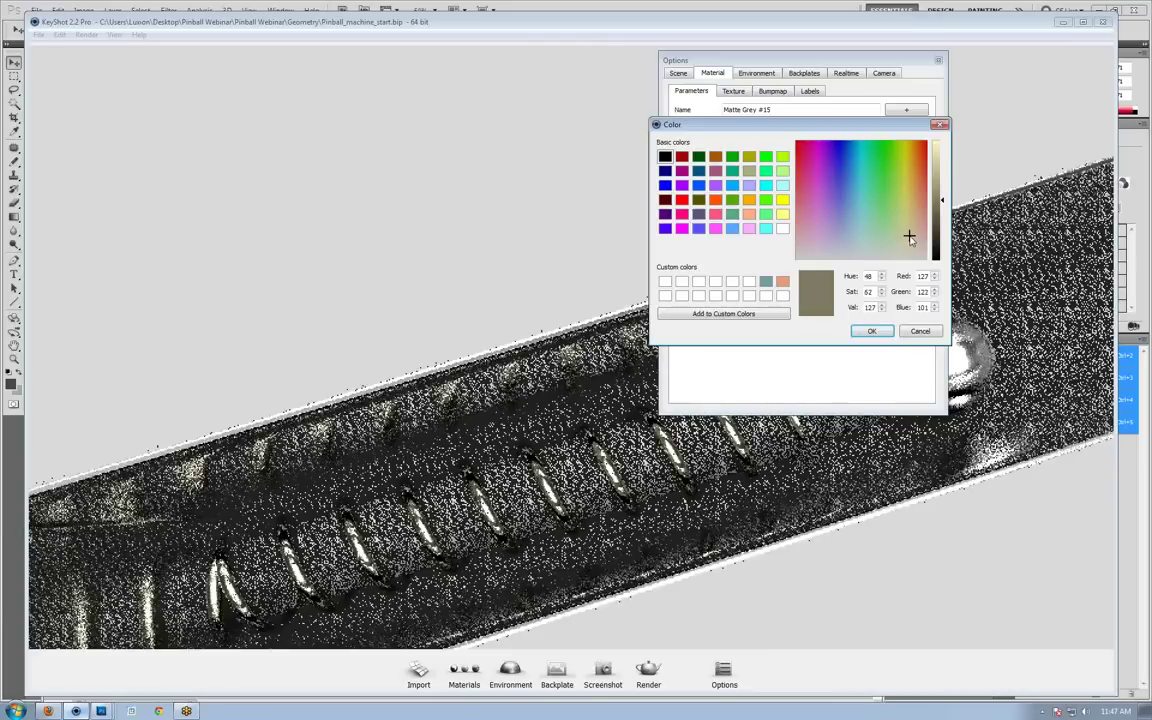
left_click(871, 331)
left_click_drag(725, 160, 776, 191)
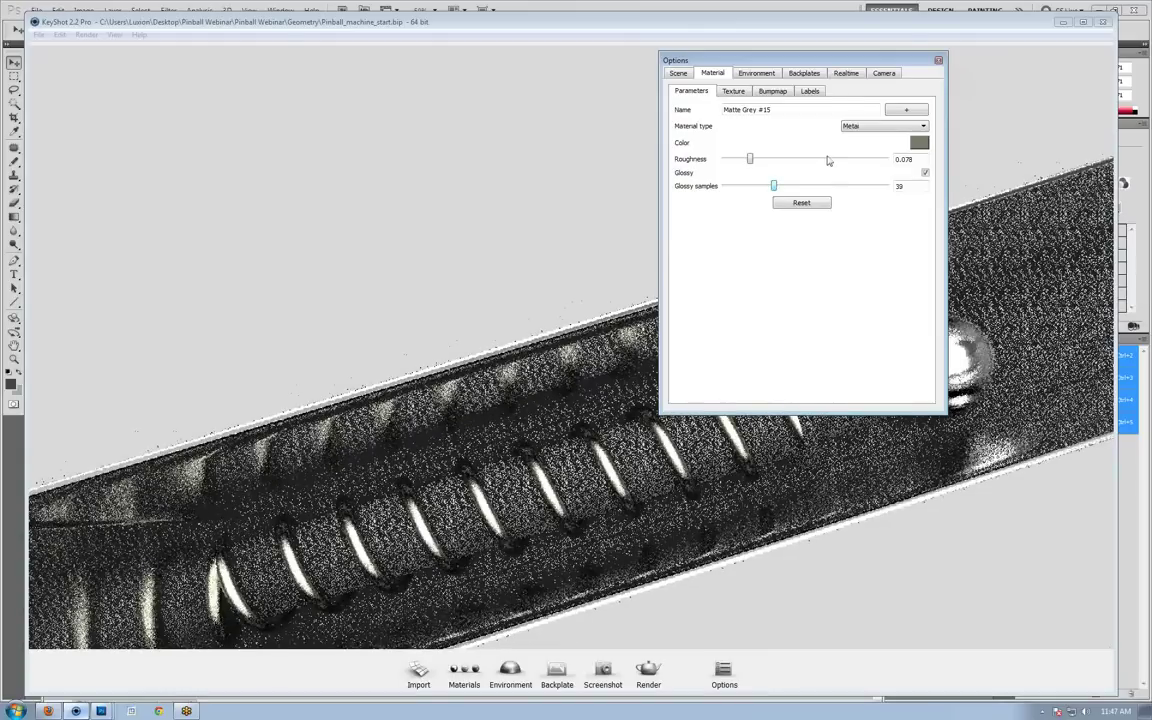
left_click(917, 188)
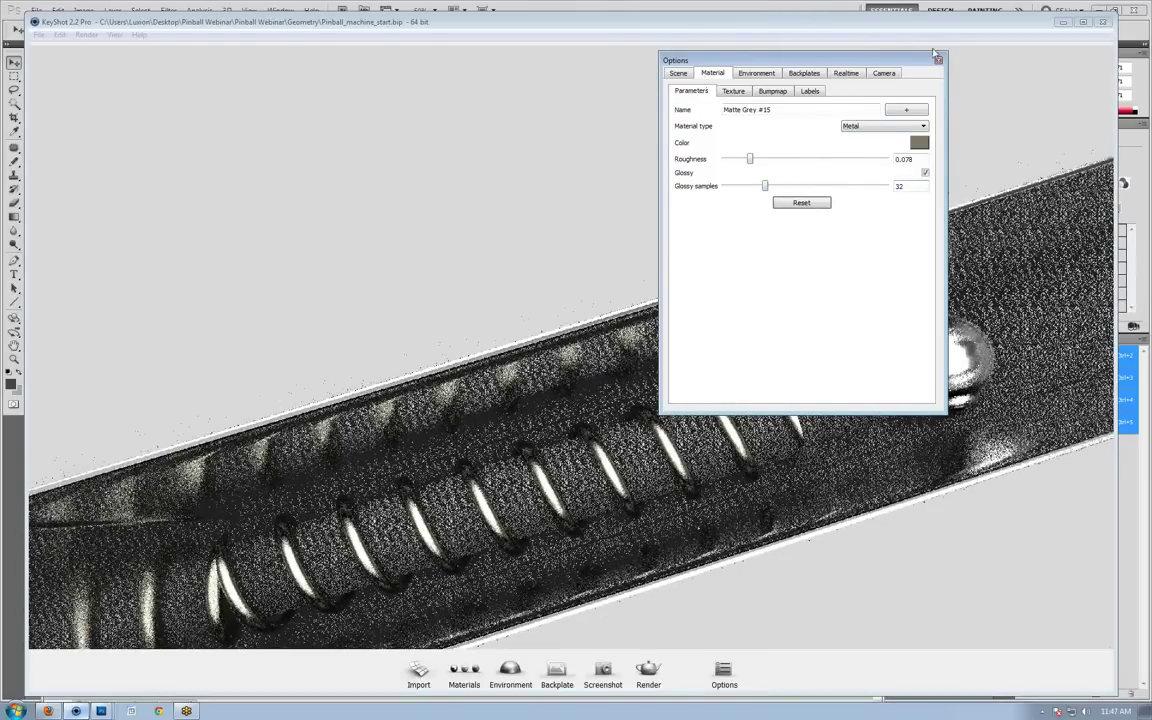
Change the material type of the plunger rod inside the launch spring from Diffuse to Metal.
left_click(1063, 22)
key("alt+Tab")
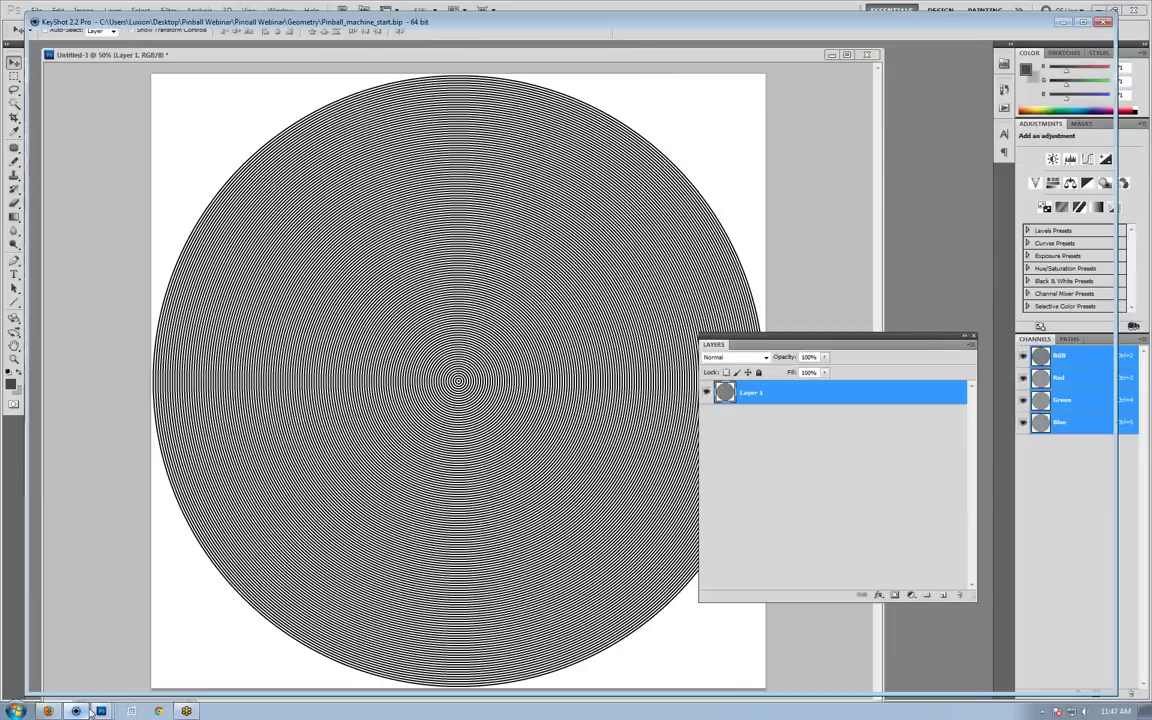
scroll(413, 484, "up", 2)
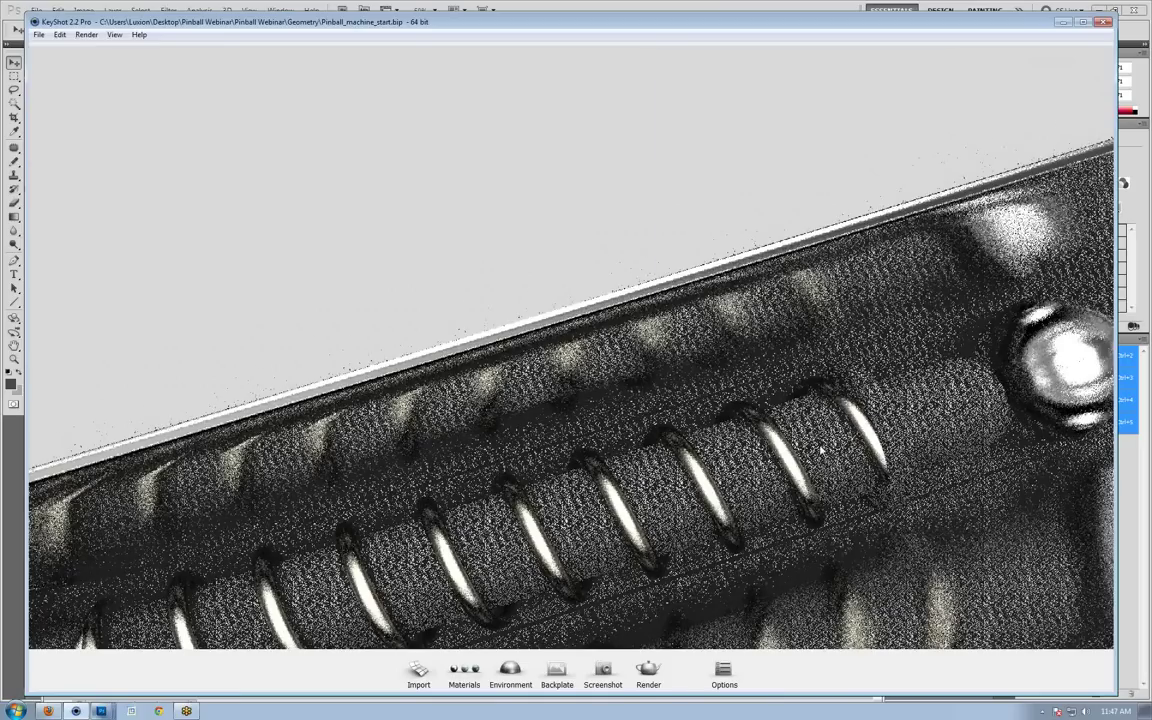
double_click(462, 463)
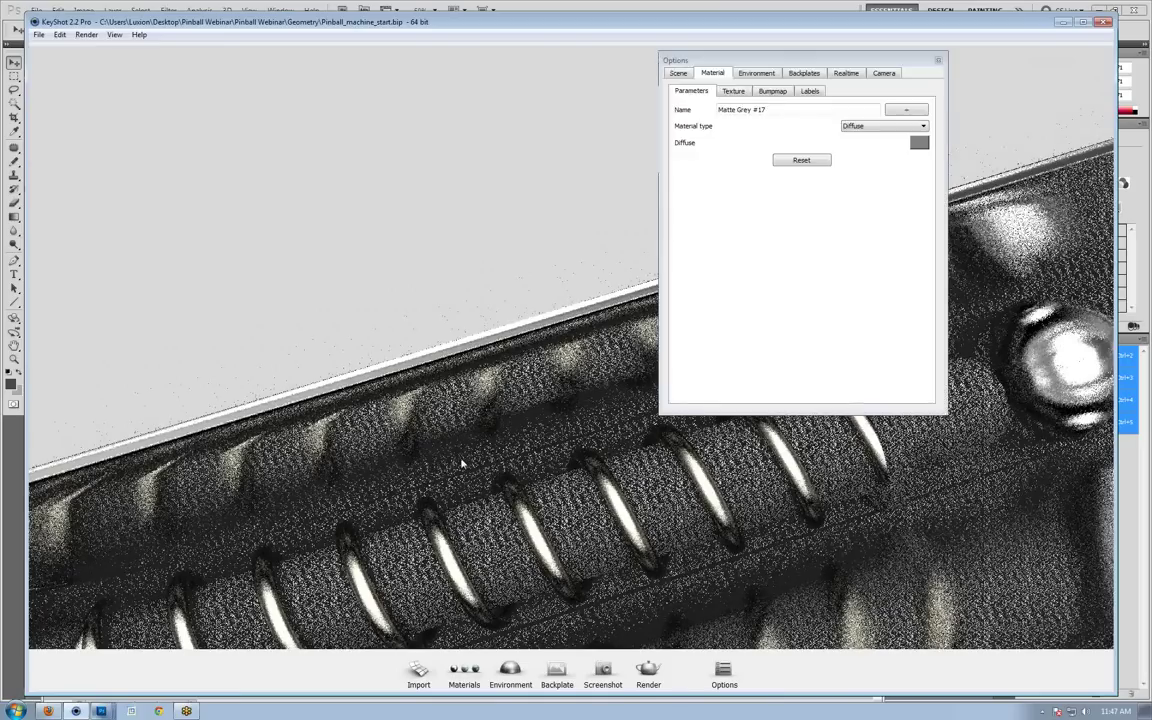
left_click_drag(491, 412, 537, 448)
left_click(872, 129)
left_click(871, 128)
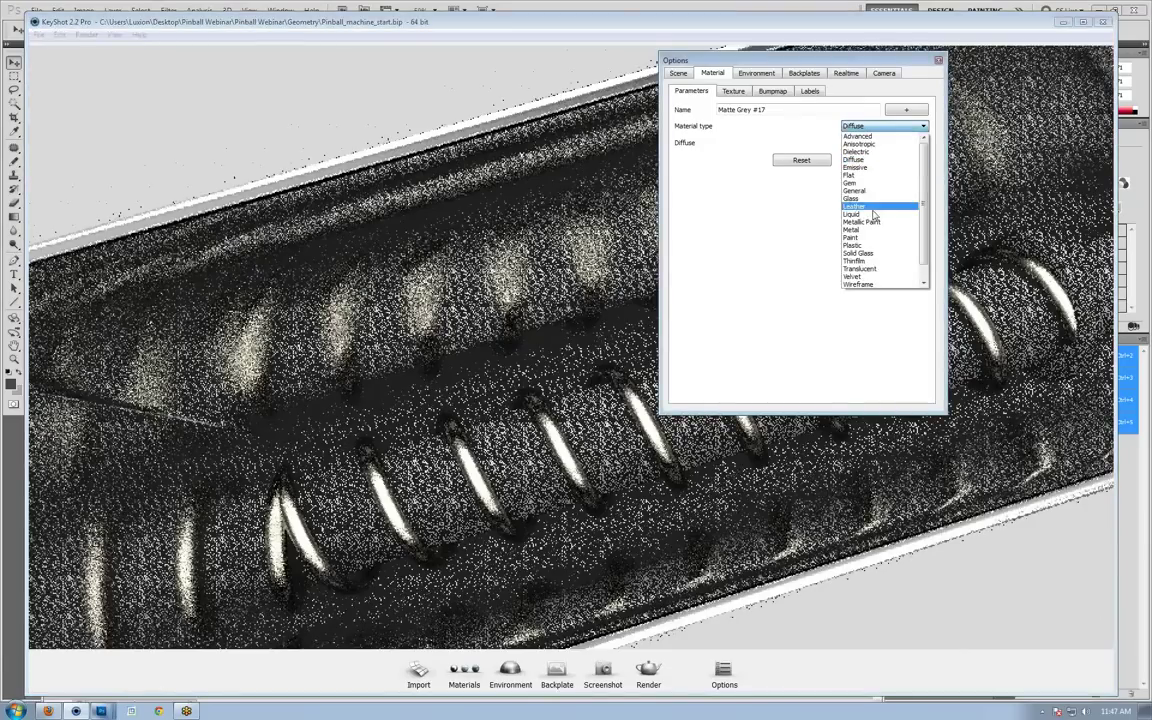
left_click(866, 230)
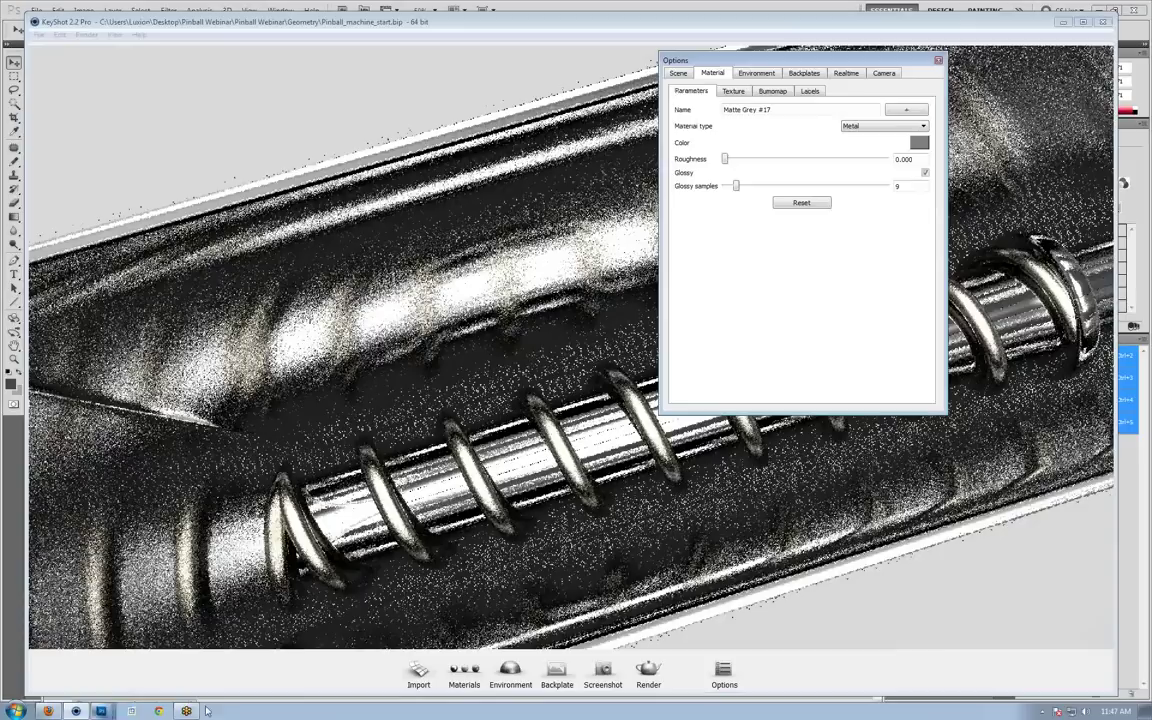
Switch to Photoshop and open lines.jpg from the Textures folder to examine its horizontal line pattern.
left_click(110, 713)
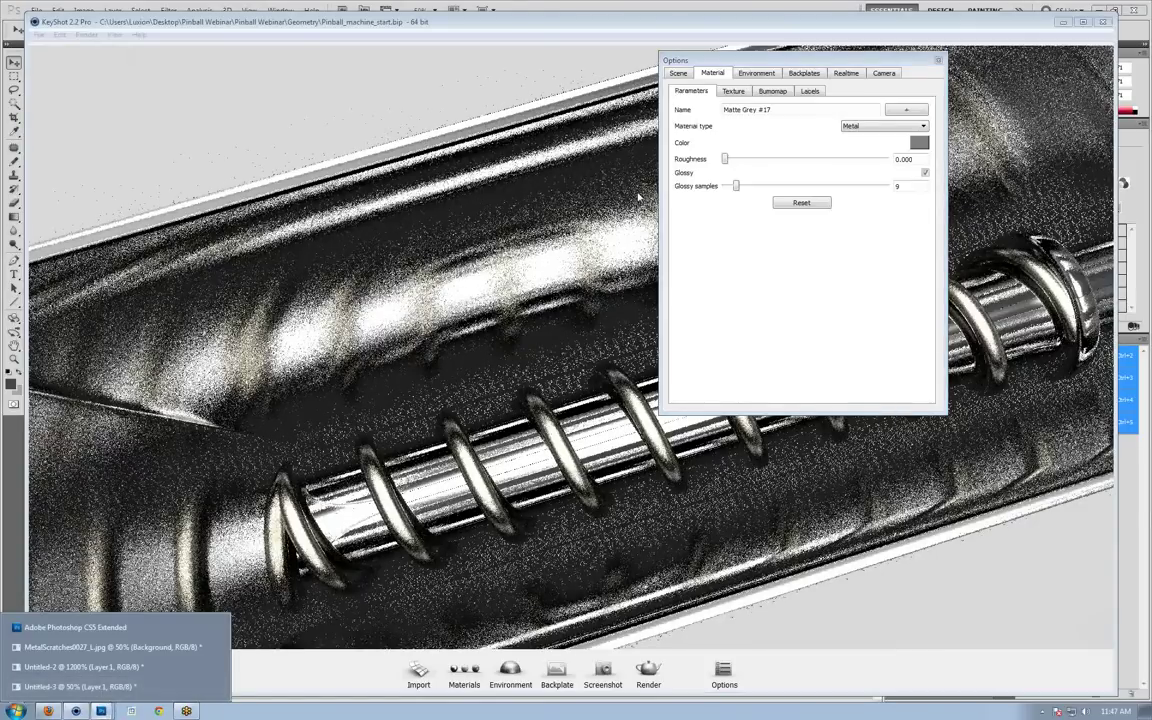
left_click(151, 625)
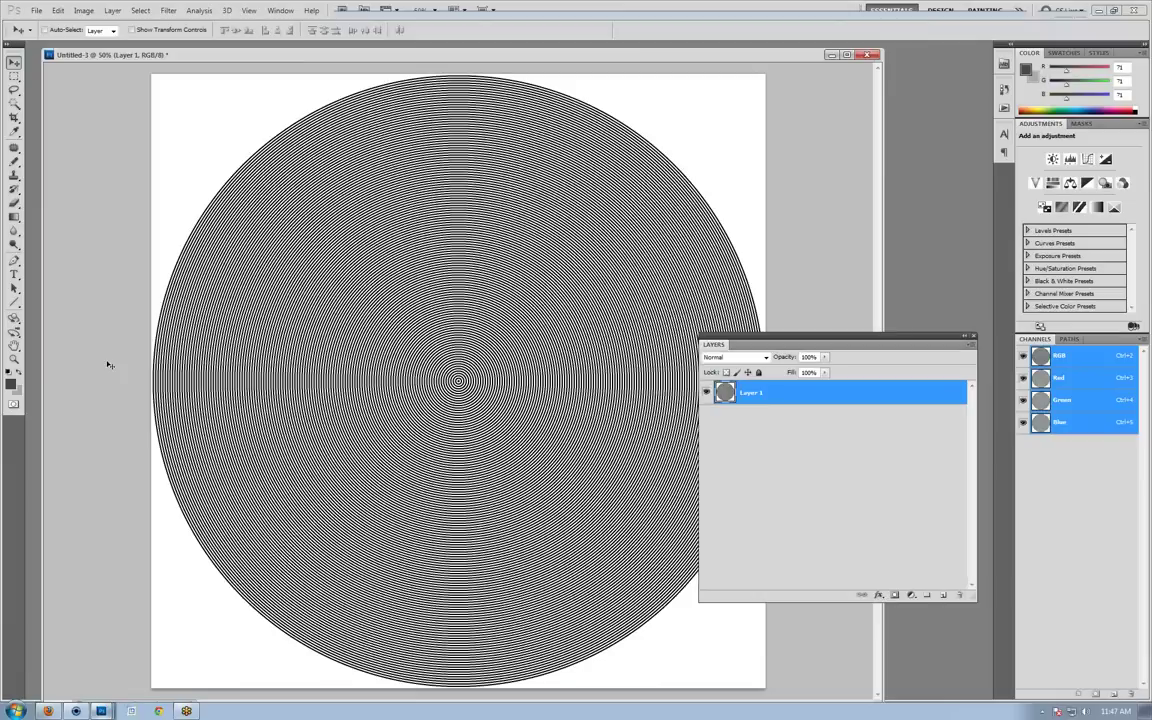
left_click(36, 10)
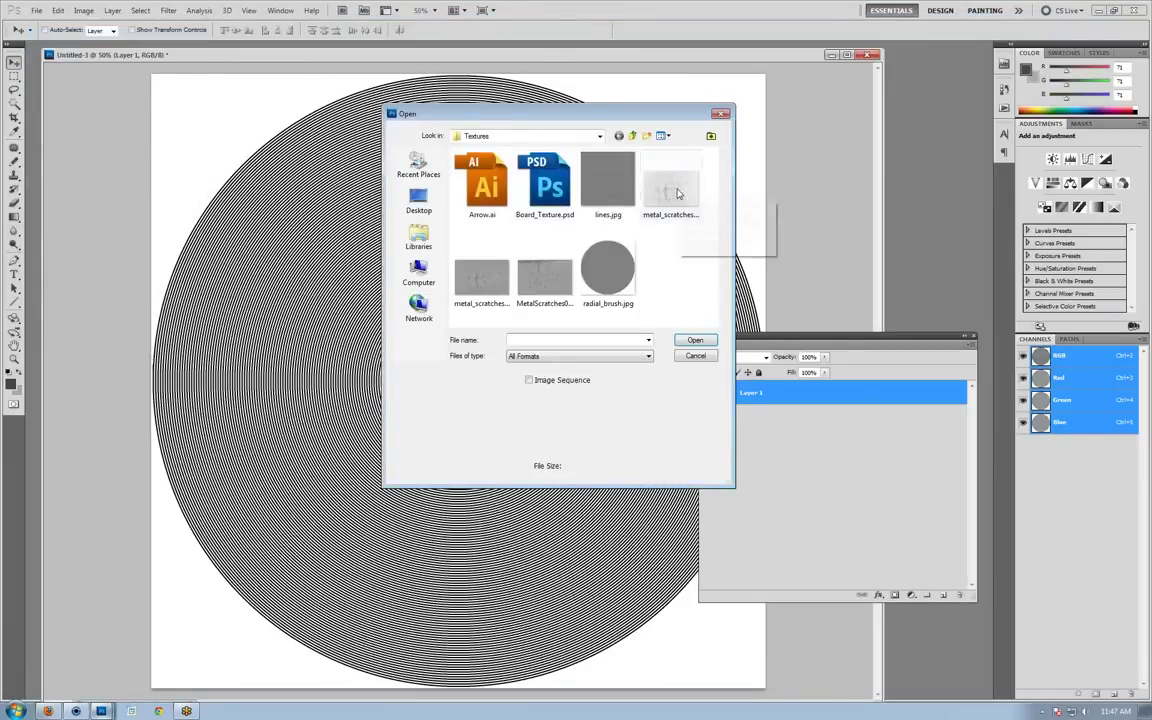
double_click(606, 184)
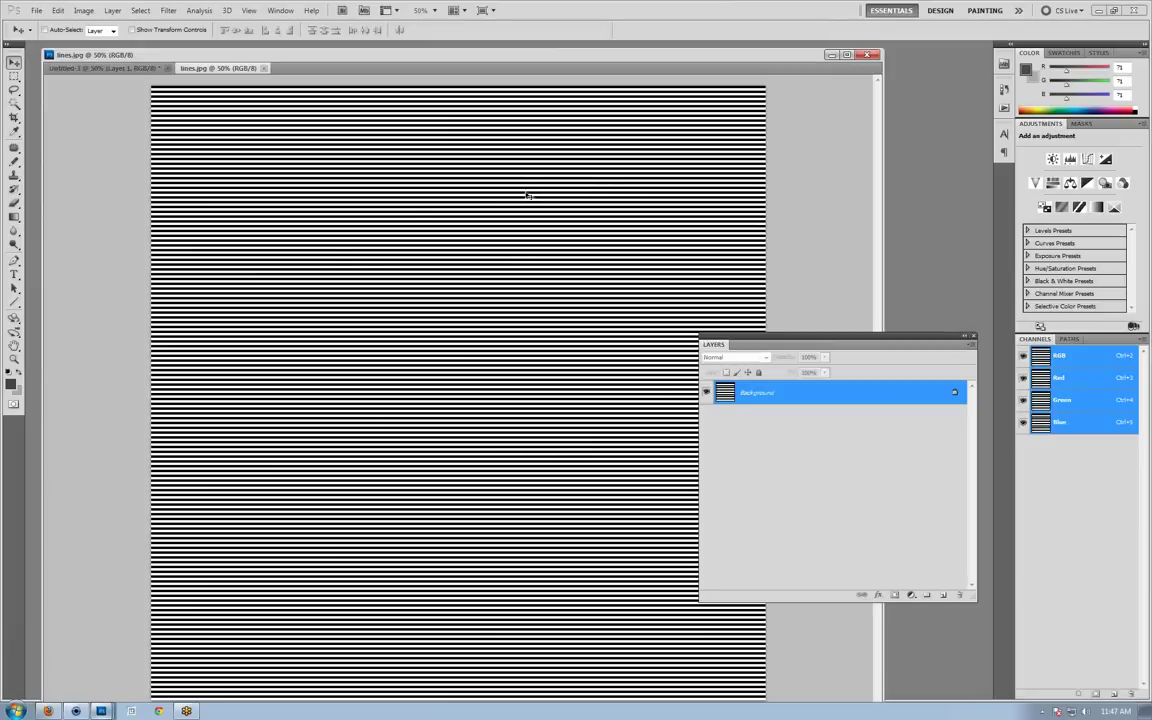
Switch back to KeyShot and load lines.jpg as the plunger rod's bump map, with height about 0.029 and scale about 0.468.
mouse_move(99, 713)
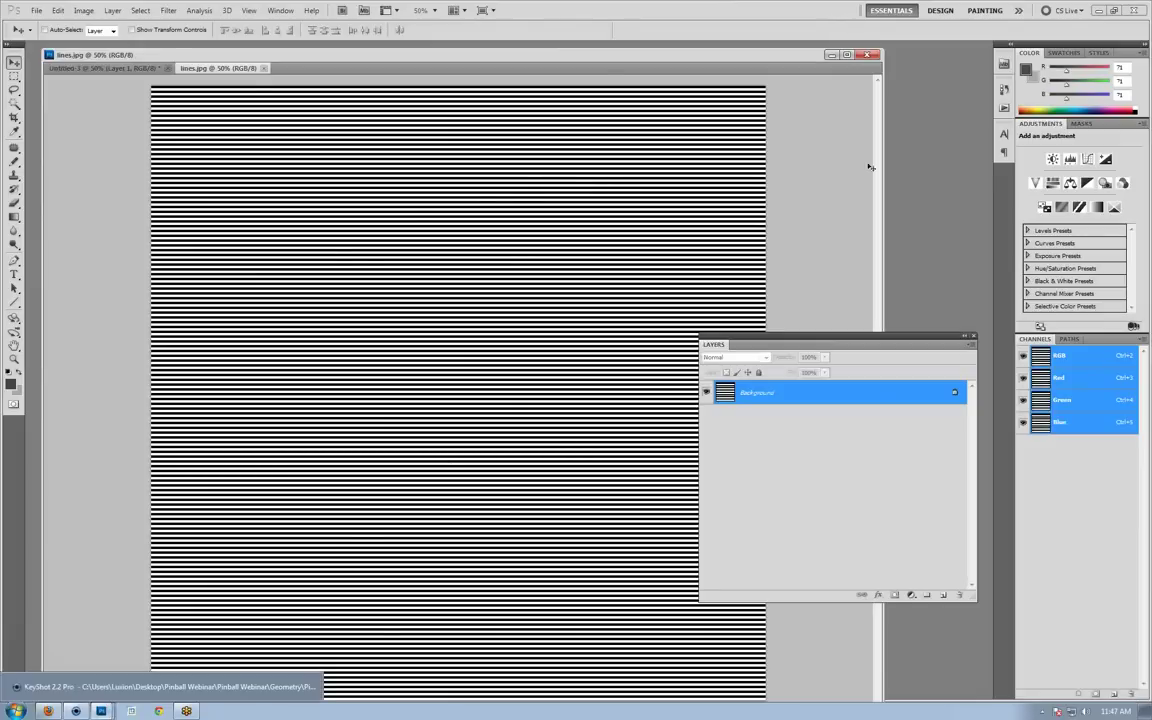
left_click(101, 711)
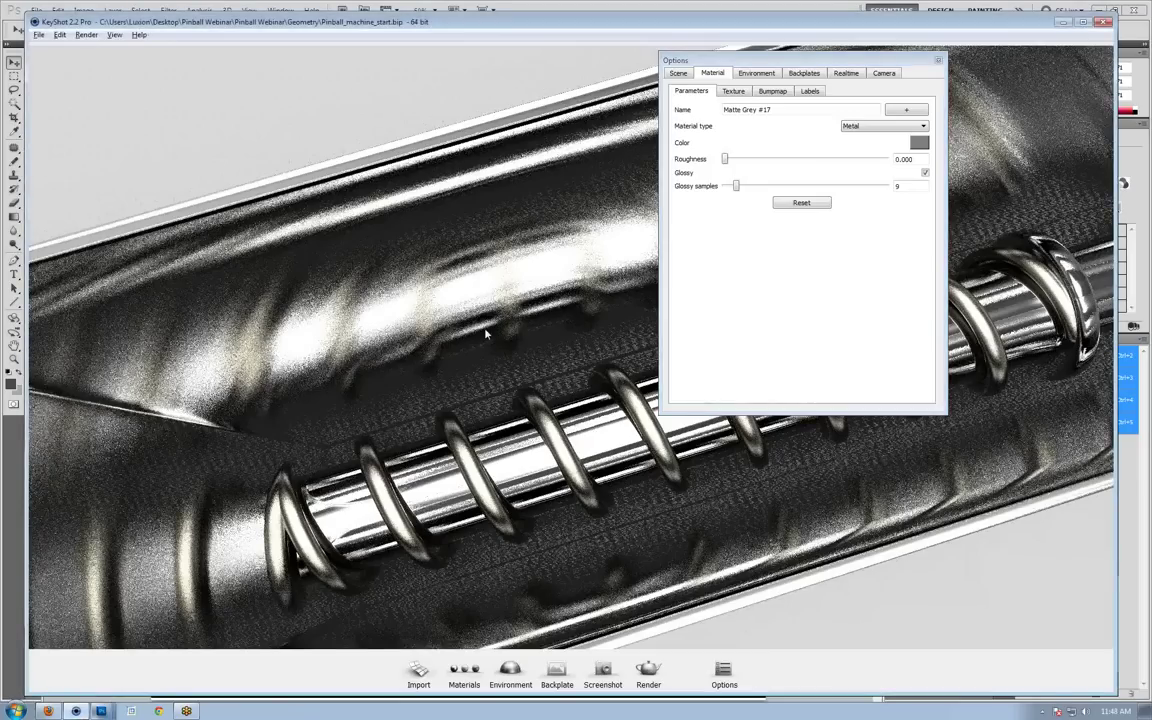
left_click_drag(436, 294, 517, 282)
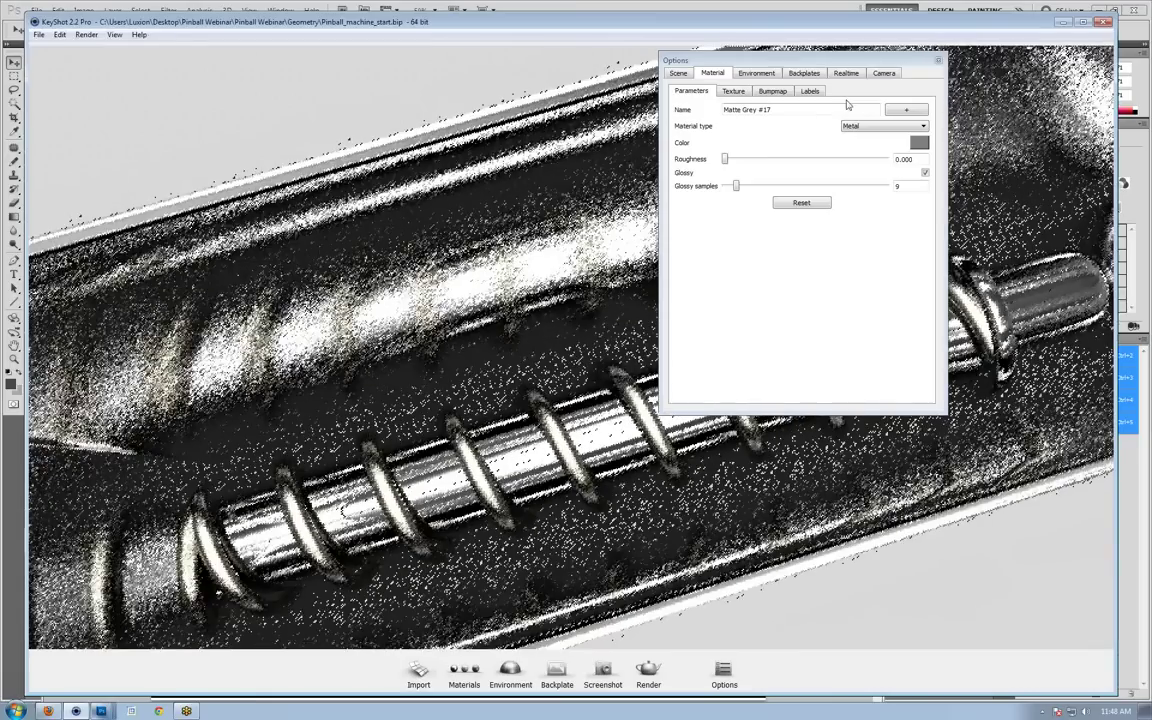
left_click(772, 91)
left_click(742, 150)
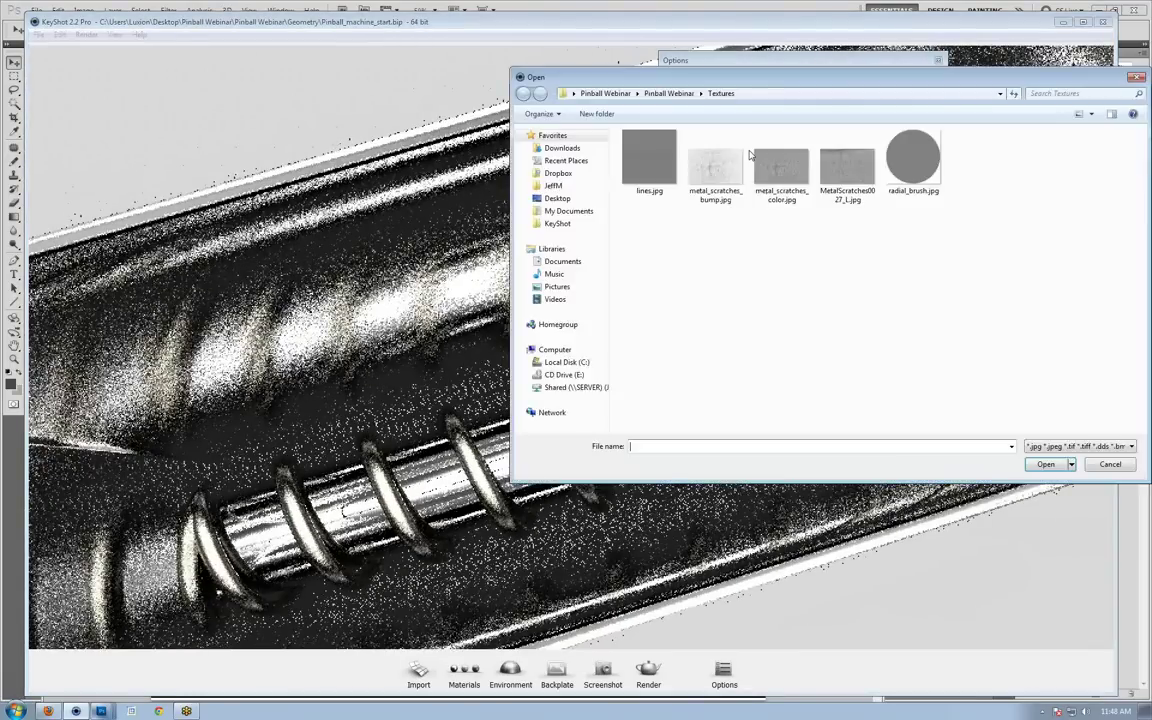
double_click(649, 157)
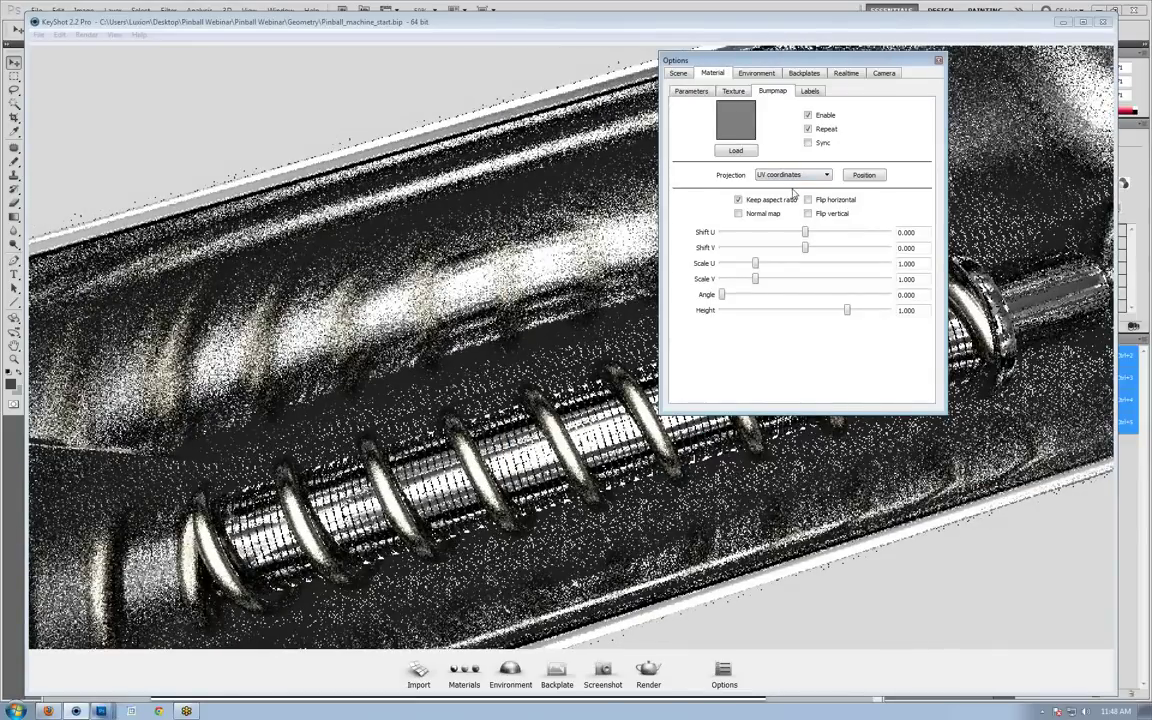
left_click_drag(847, 310, 806, 311)
left_click_drag(755, 279, 737, 284)
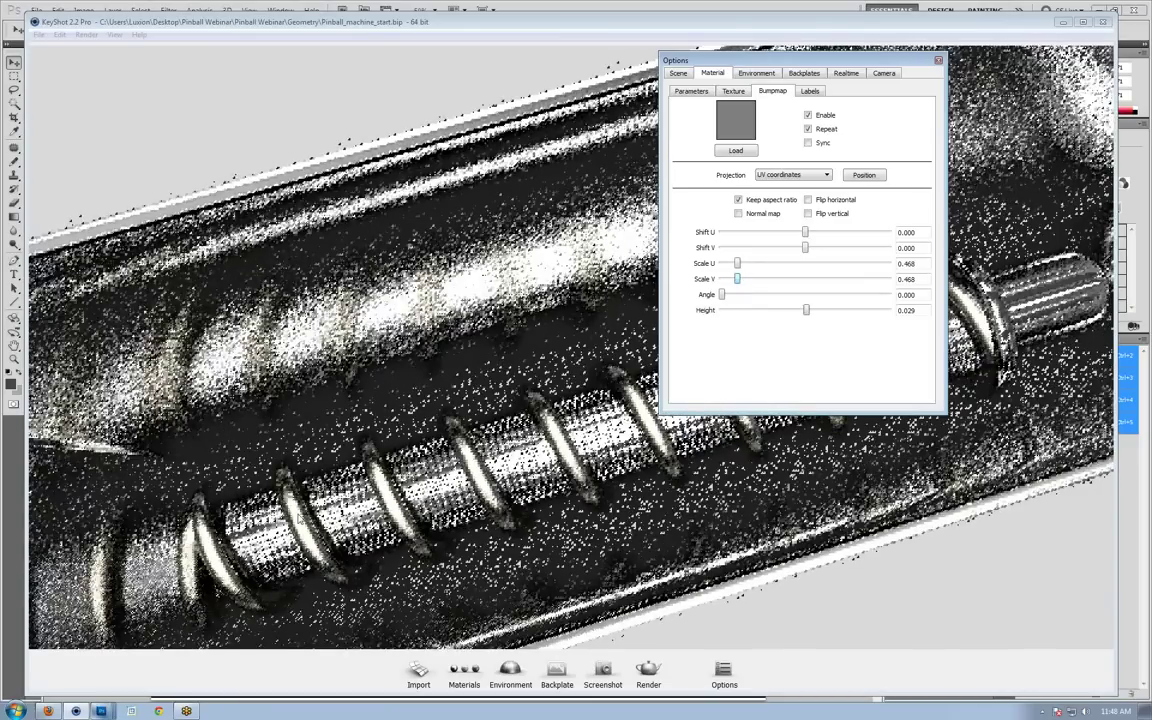
Set the plunger rod metal's roughness to about 0.067 and its color to hue 206, saturation 68, value 53.
left_click(693, 91)
left_click_drag(725, 159, 746, 159)
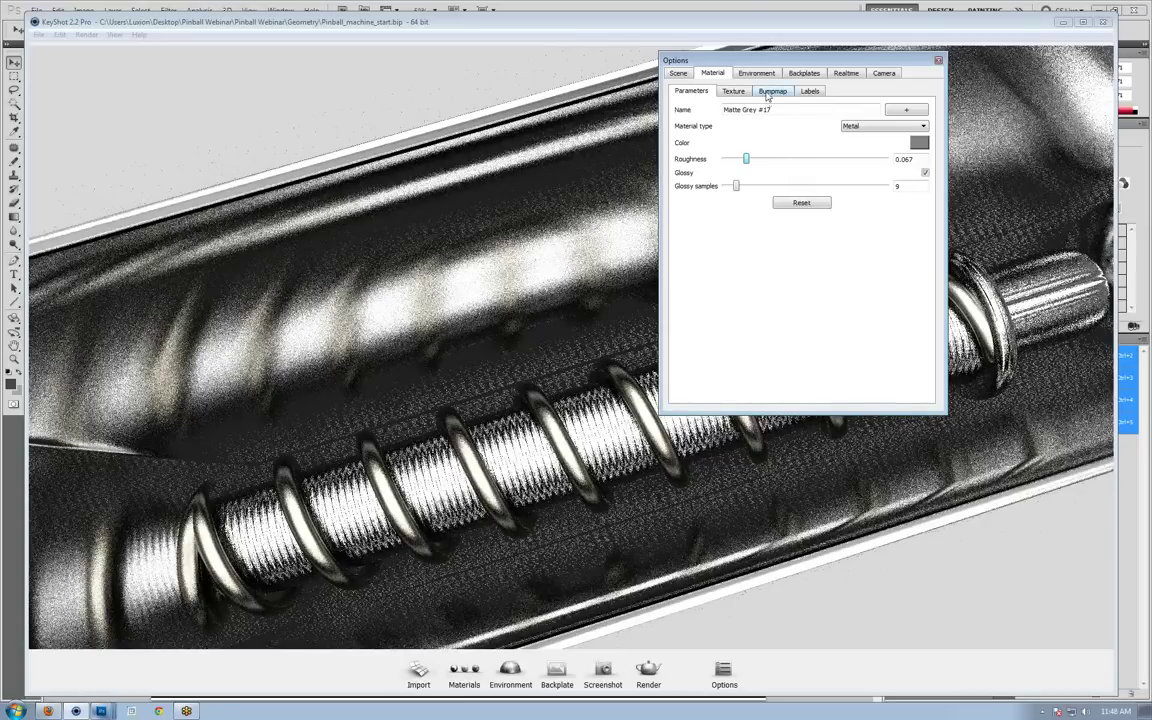
left_click(919, 142)
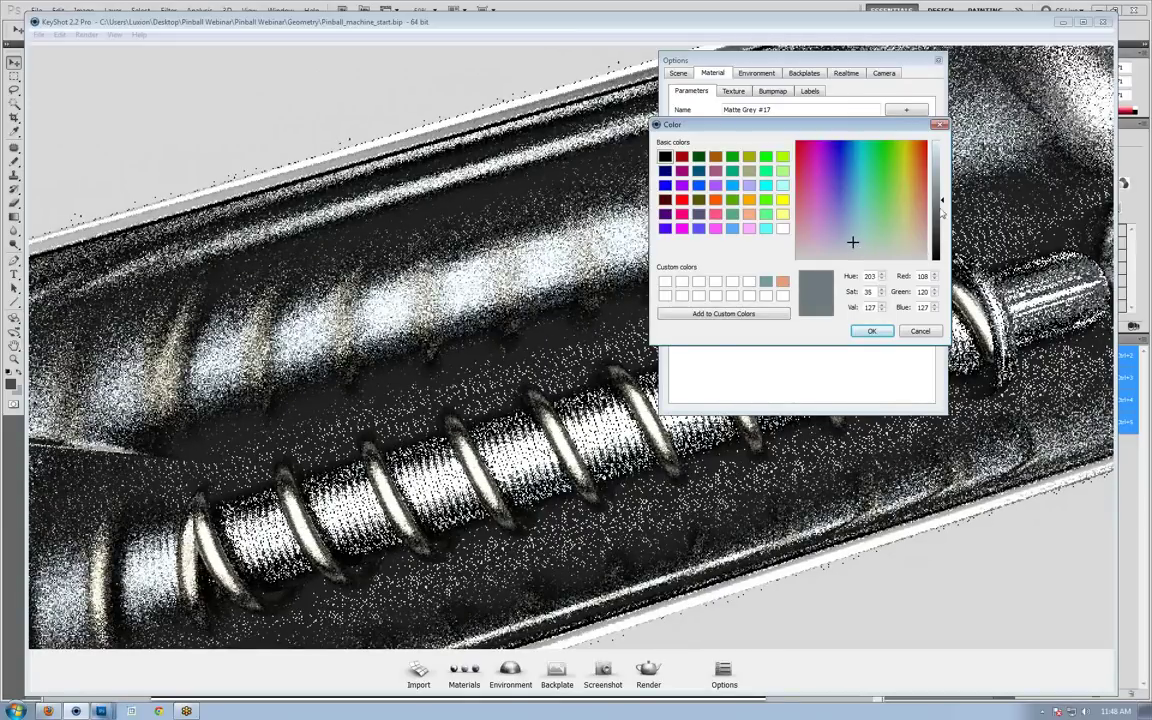
left_click(936, 195)
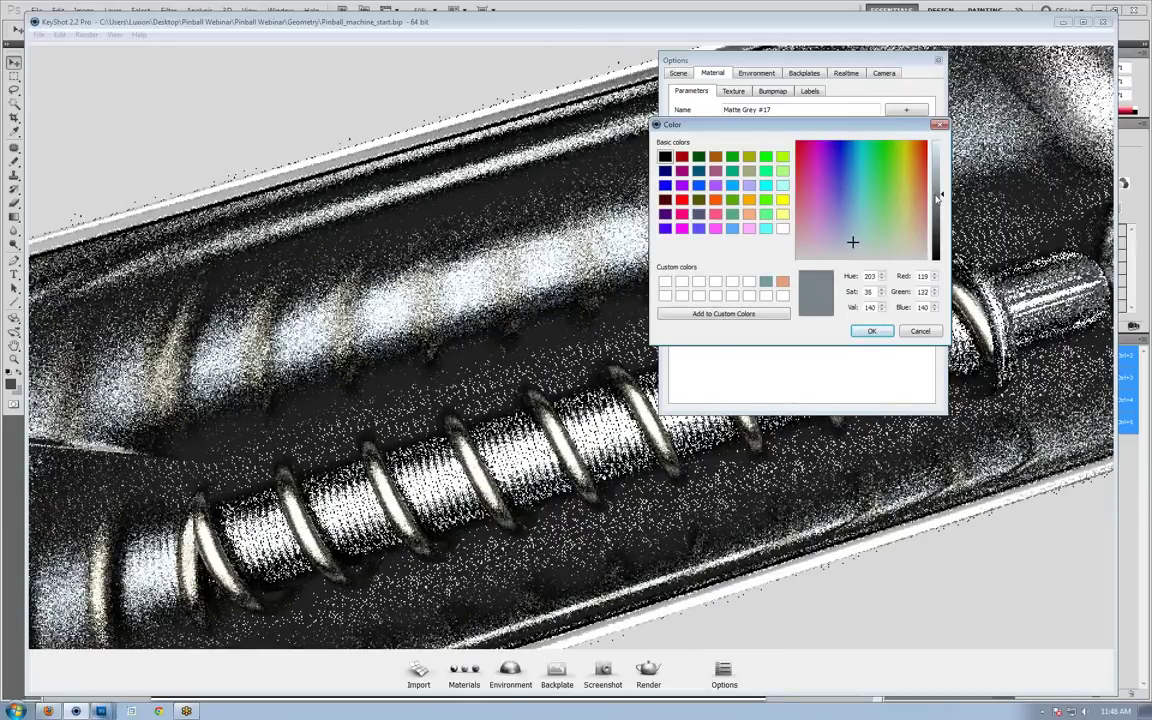
left_click_drag(850, 182, 851, 247)
left_click_drag(937, 210, 937, 235)
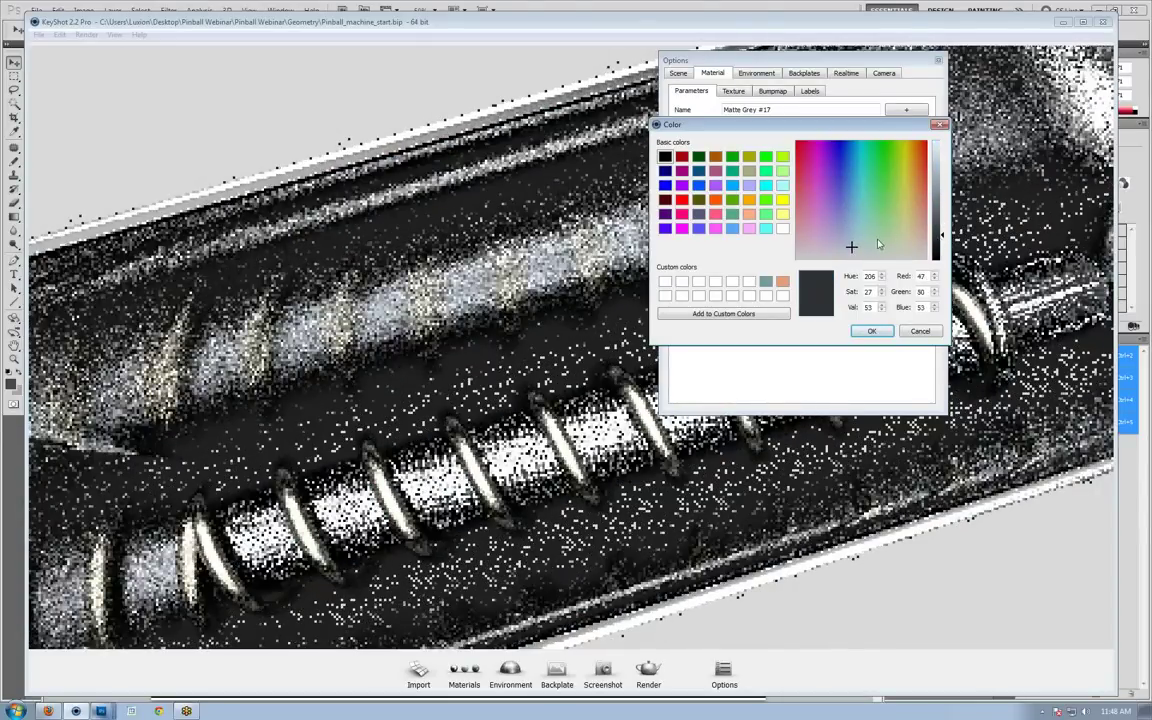
left_click(851, 230)
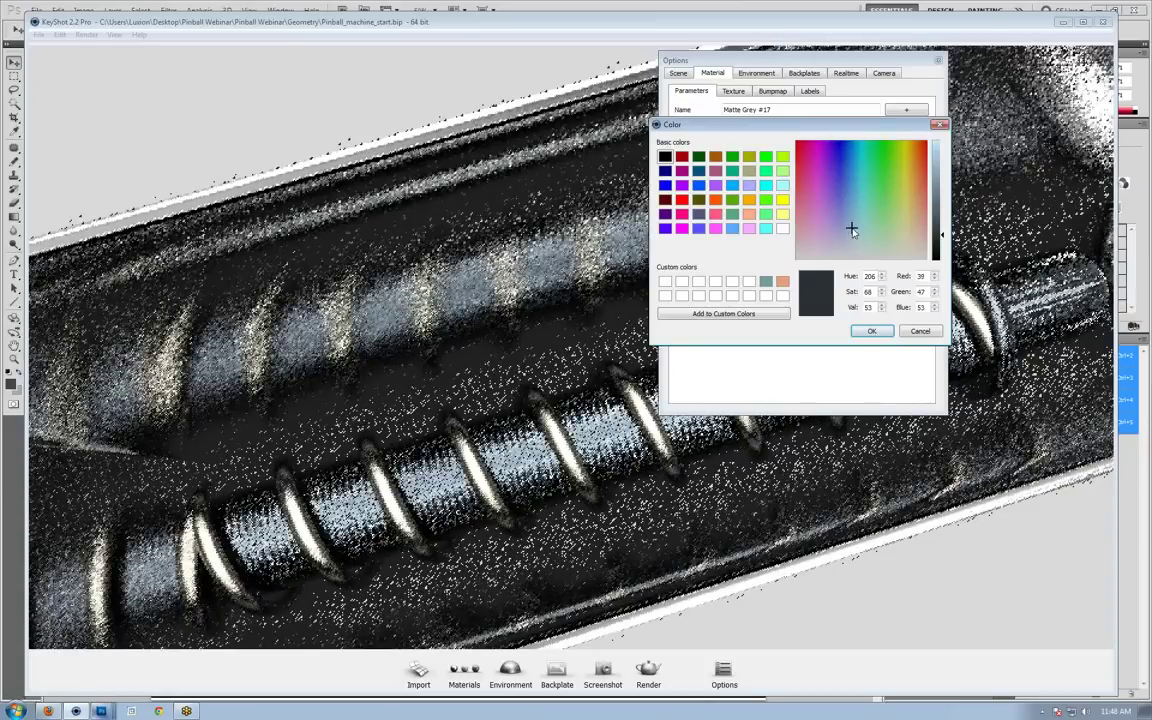
left_click(871, 331)
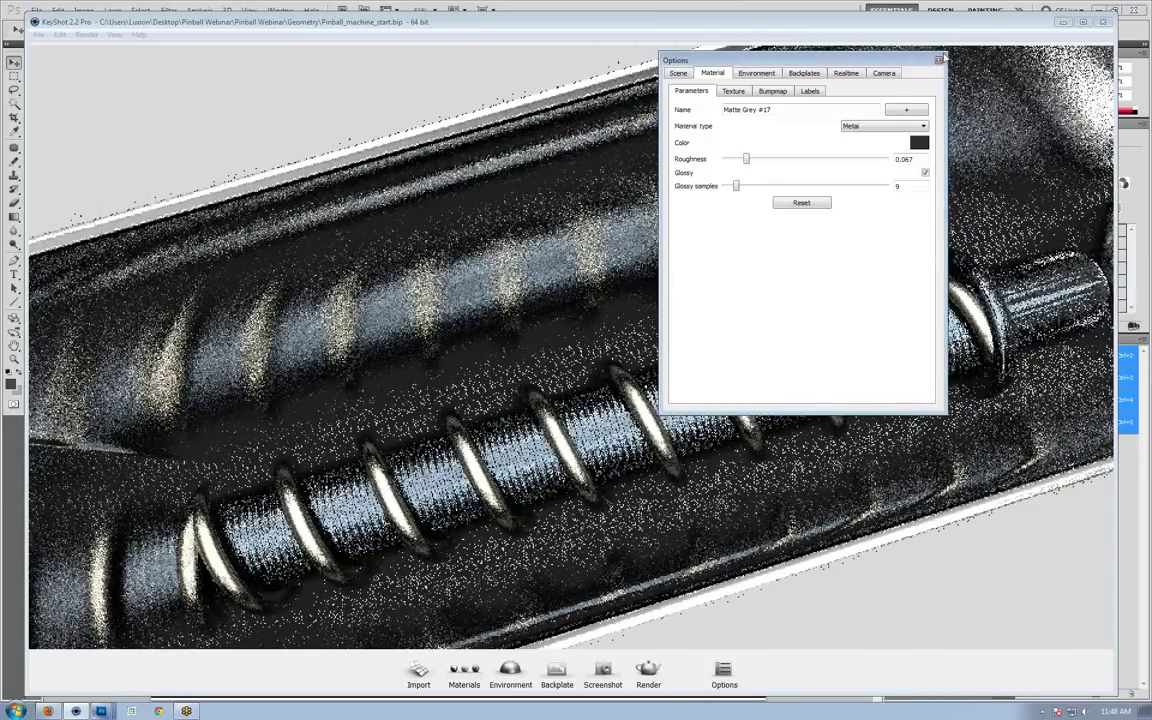
Set the plunger rod's bump map scale to about 0.216 and height to about 0.058, and review the lines image in Photoshop.
left_click(772, 91)
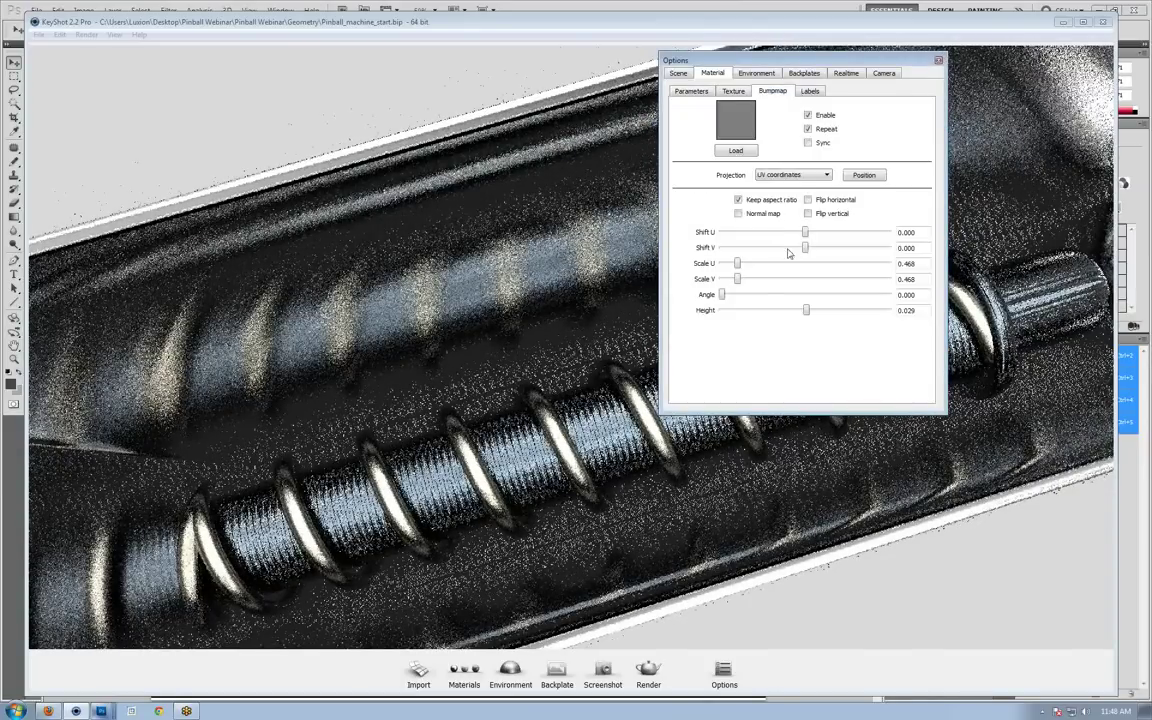
left_click_drag(737, 279, 731, 280)
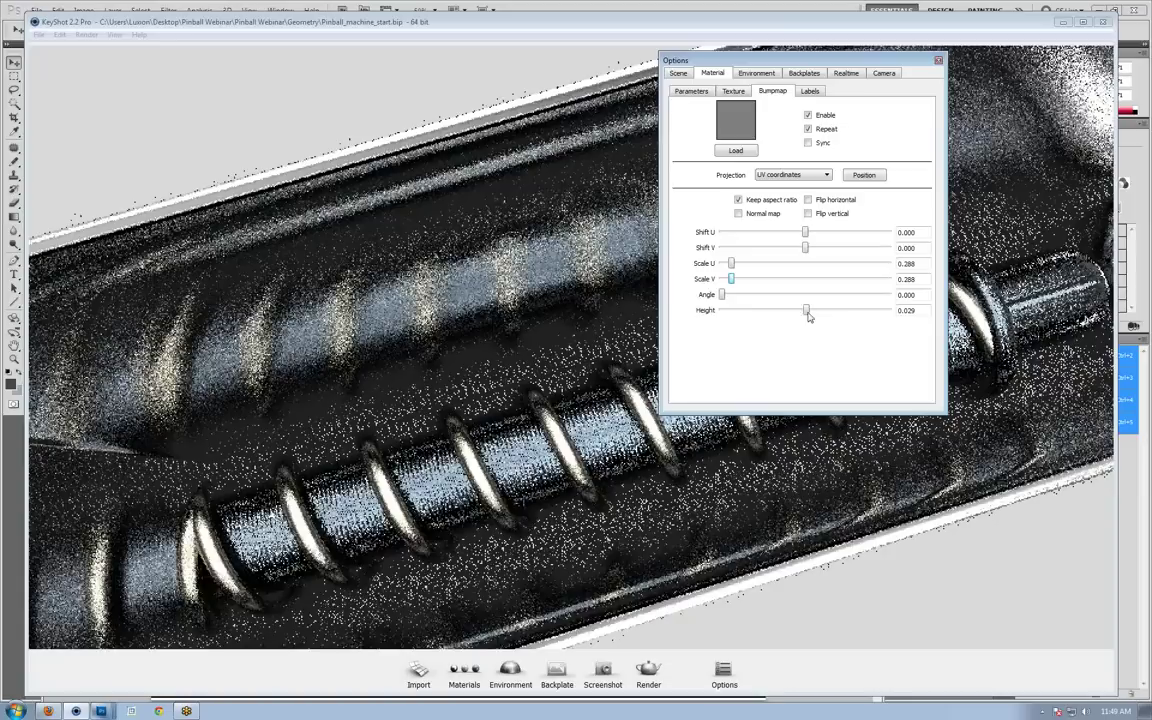
left_click_drag(731, 279, 728, 279)
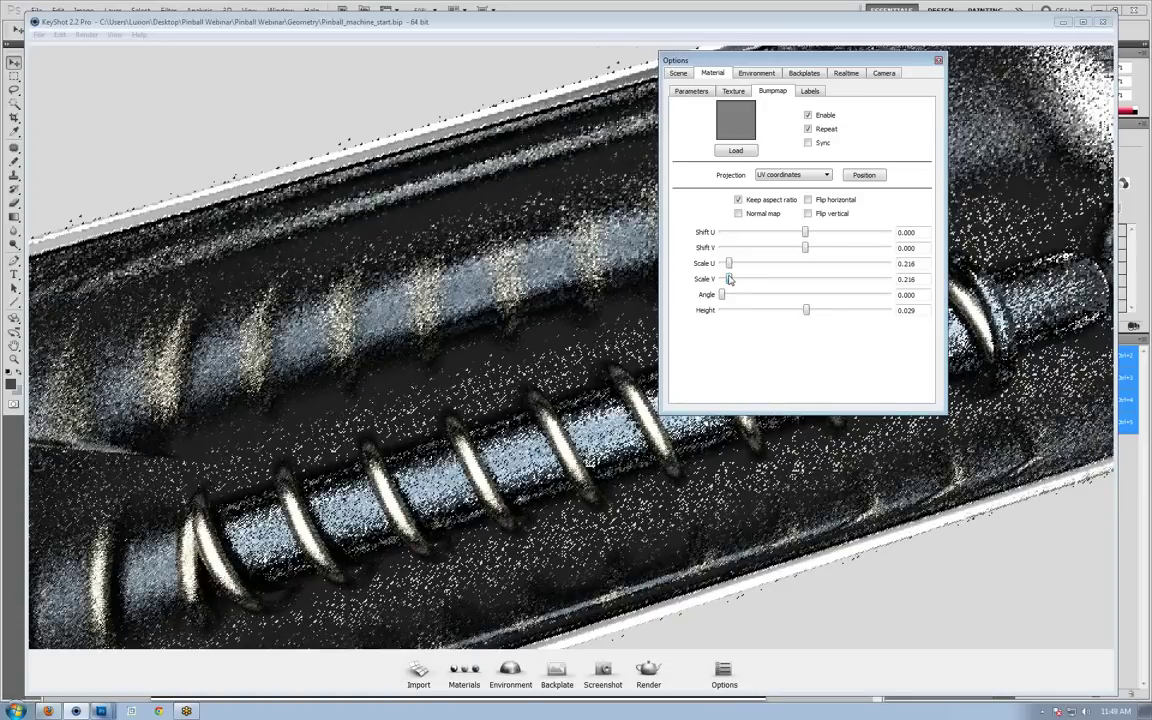
left_click_drag(805, 310, 809, 310)
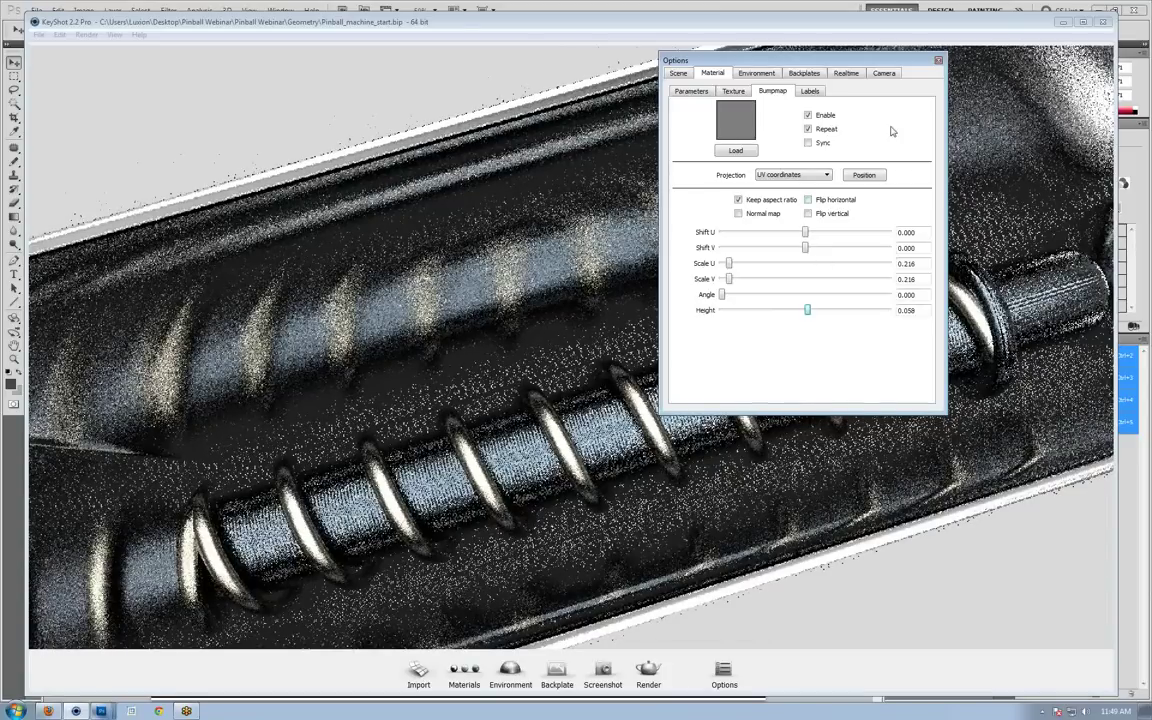
key("alt+Tab")
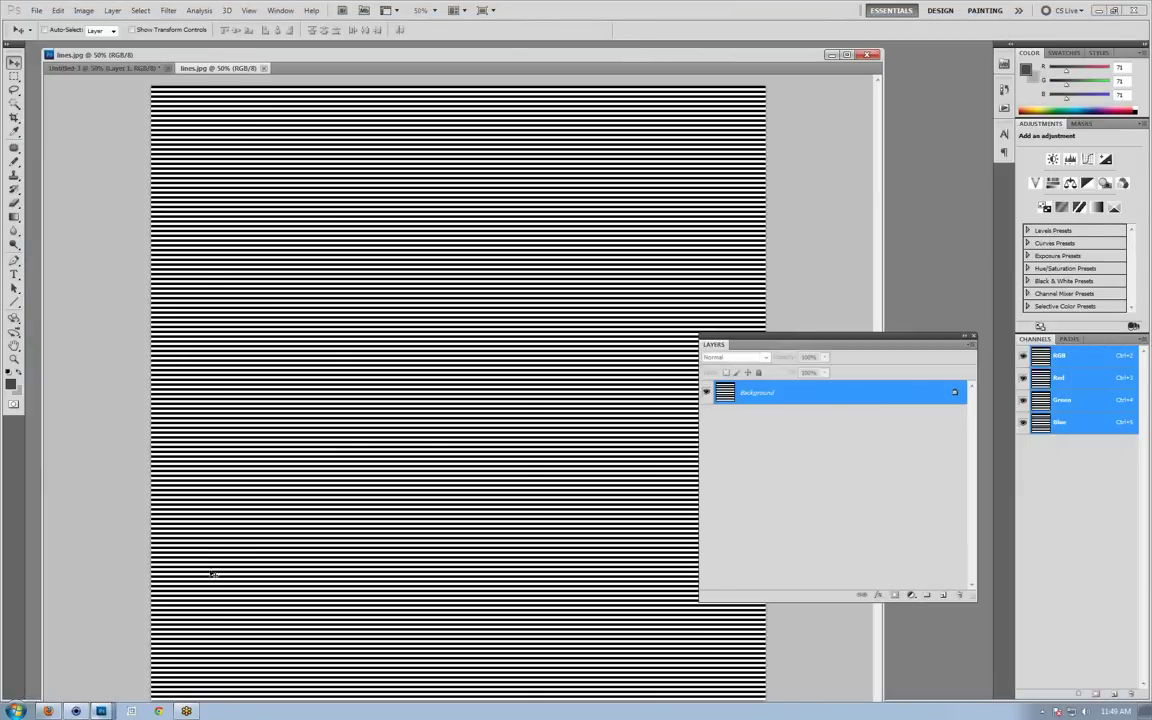
key("alt+Tab")
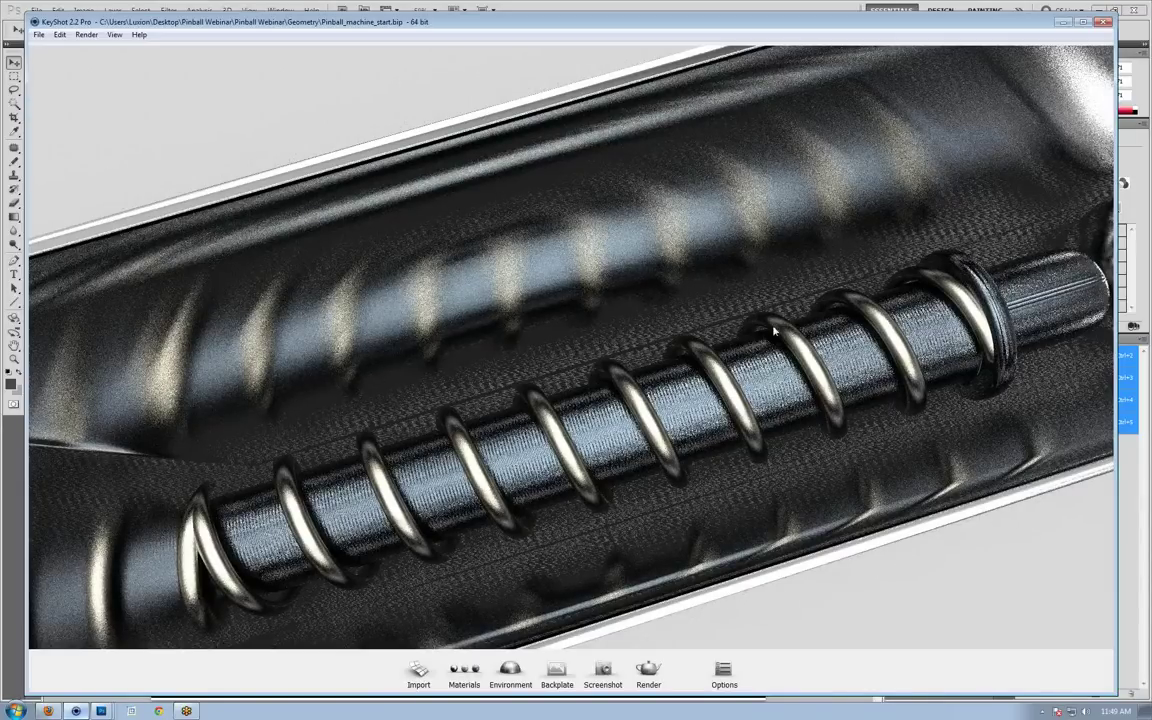
Change the pinball machine's playfield material to Paint with a near-black color of hue 0, saturation 0, value 9.
left_click_drag(750, 343, 556, 362)
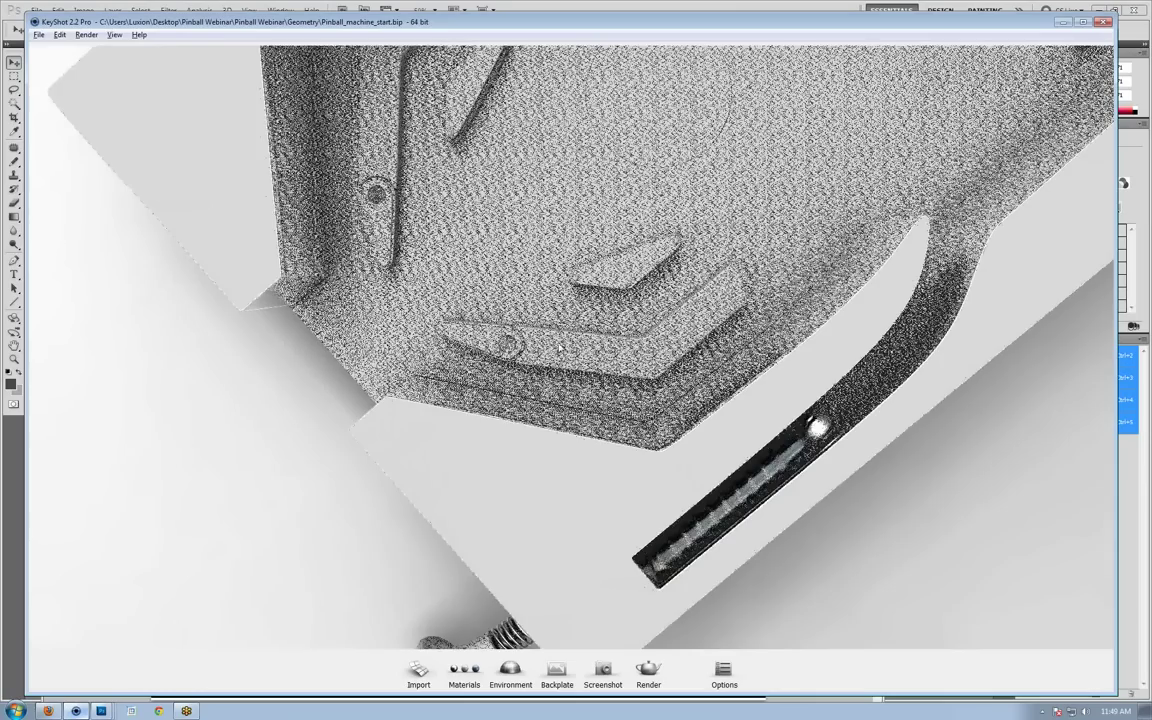
scroll(560, 347, "up", 1)
middle_click_drag(565, 270, 622, 575)
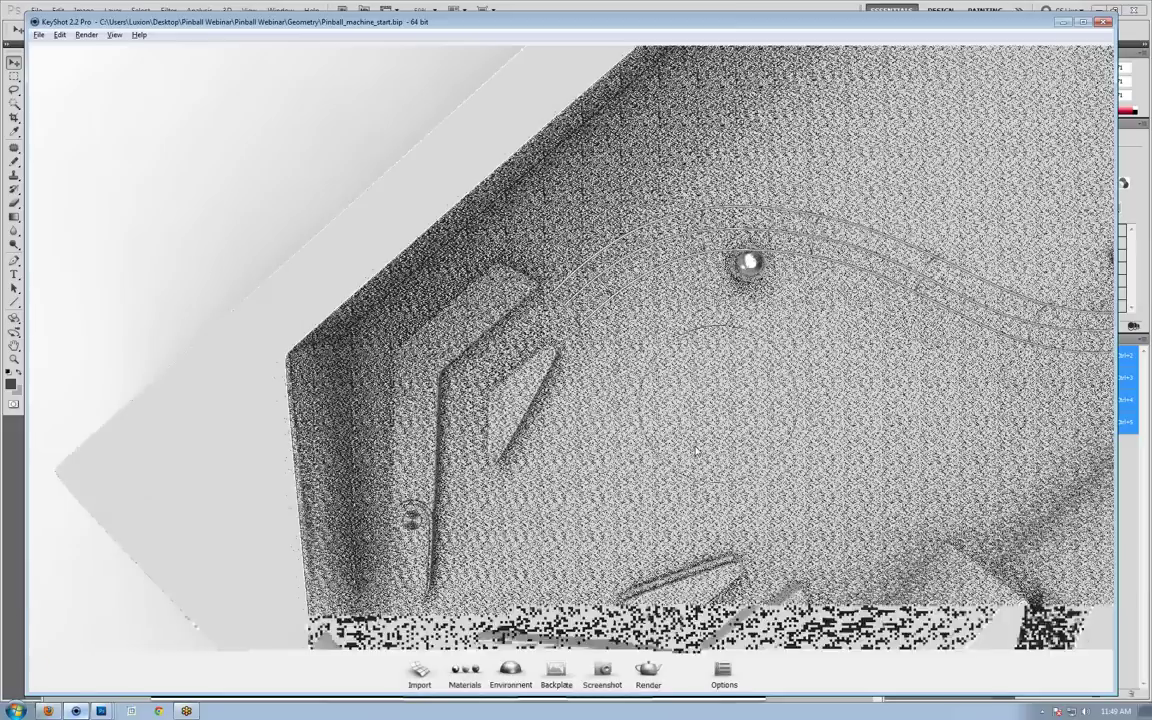
left_click_drag(680, 420, 567, 297)
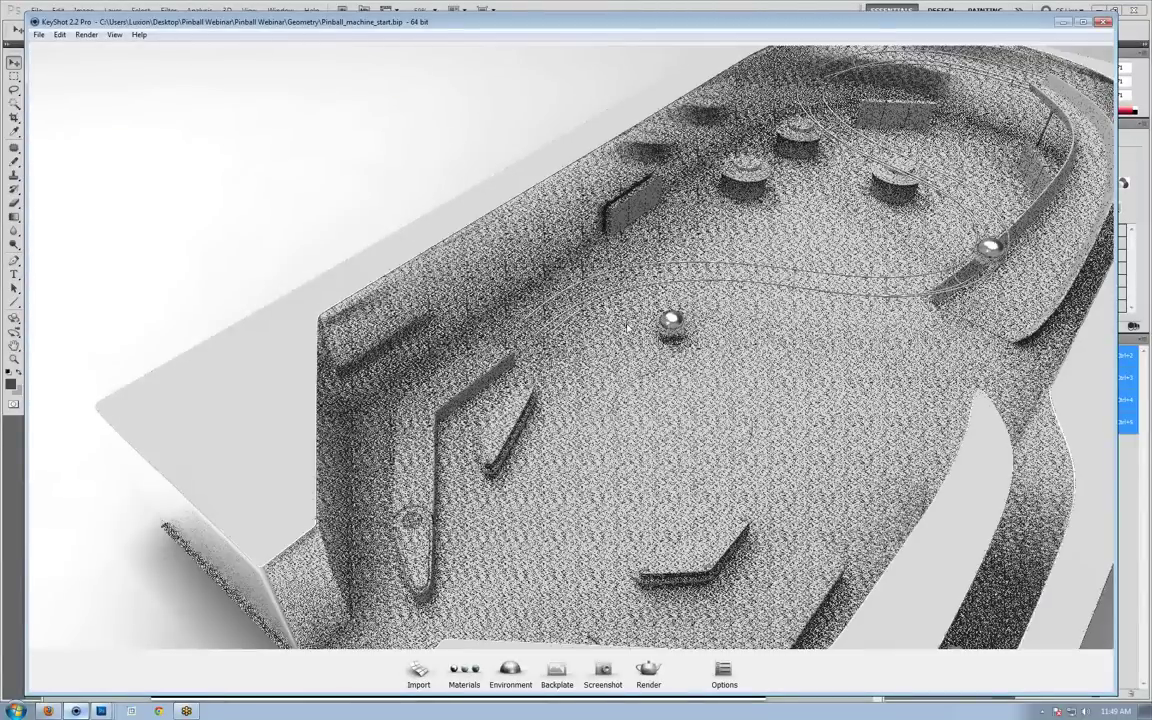
scroll(518, 342, "up", 2)
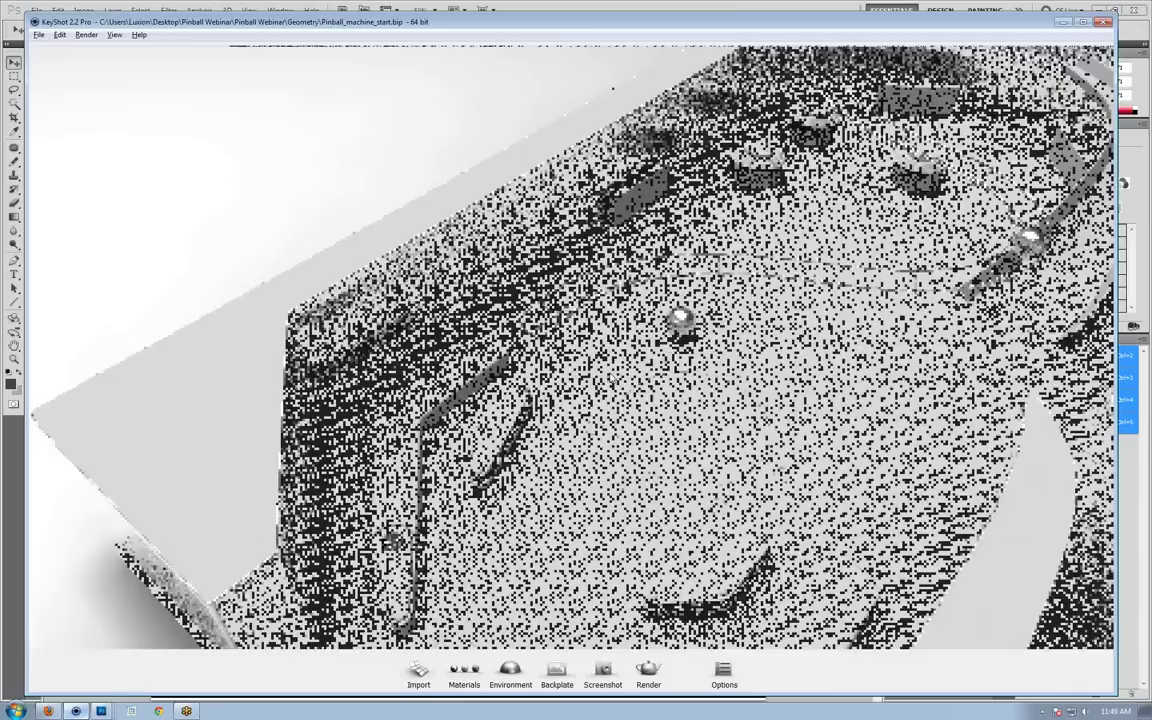
middle_click_drag(518, 342, 440, 368)
left_click_drag(440, 368, 634, 298)
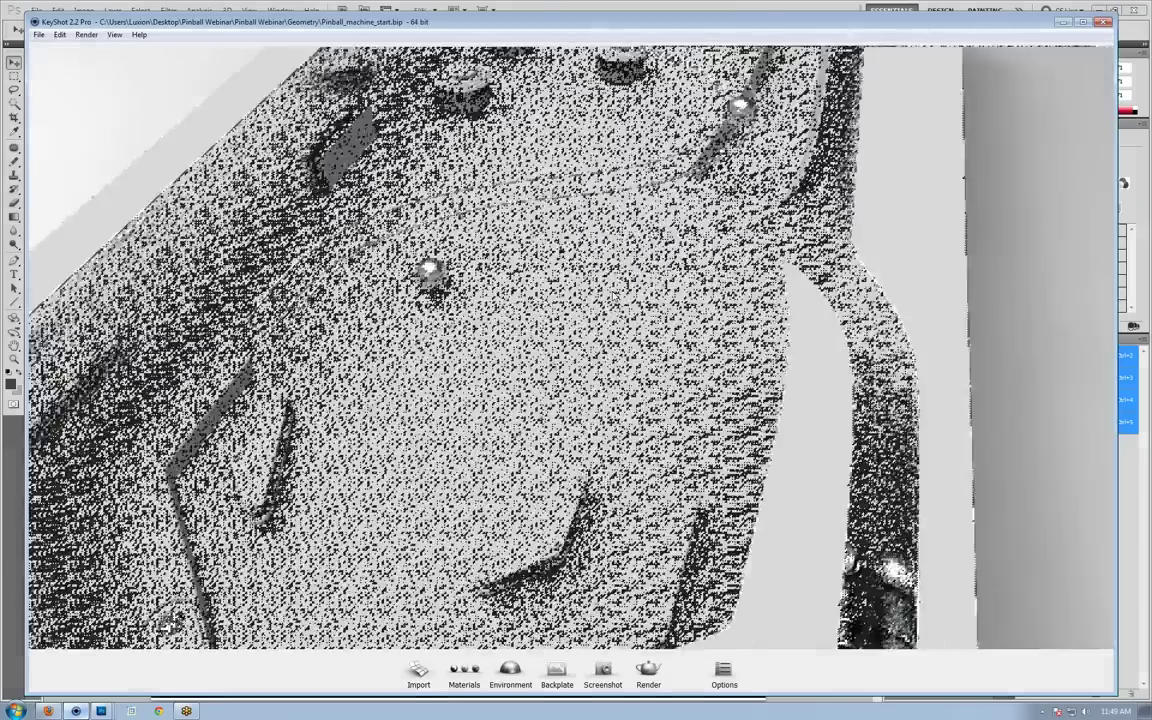
middle_click_drag(538, 142, 627, 286)
scroll(627, 286, "up", 3)
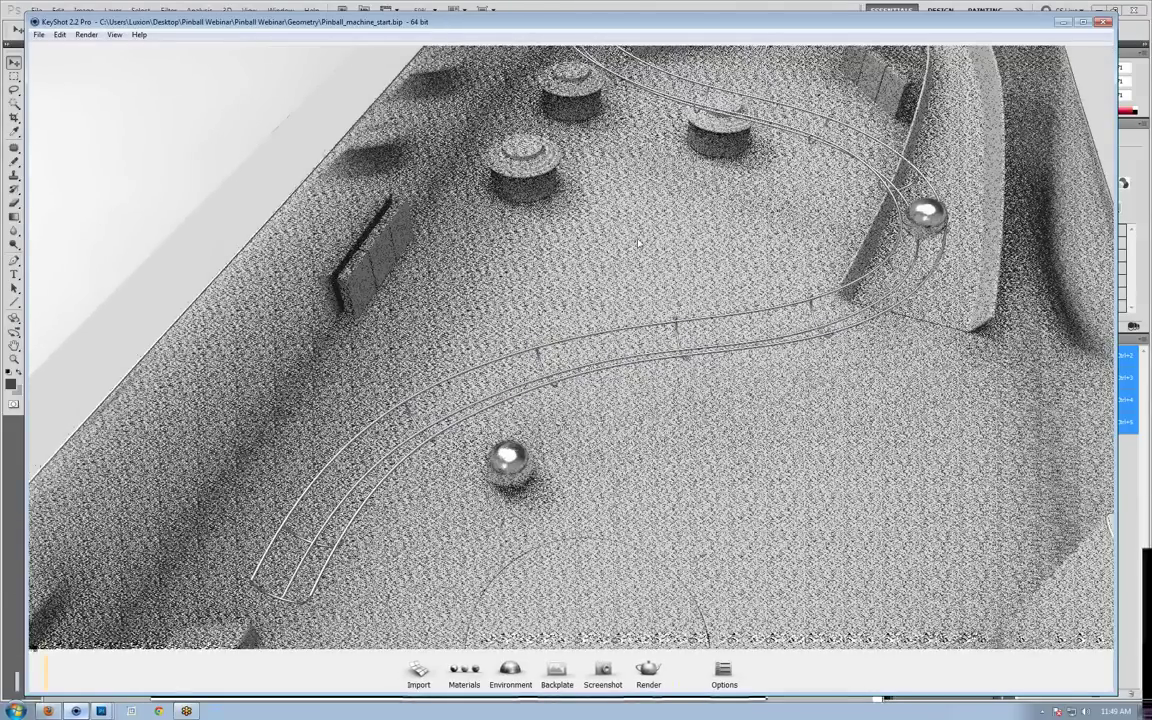
double_click(645, 218)
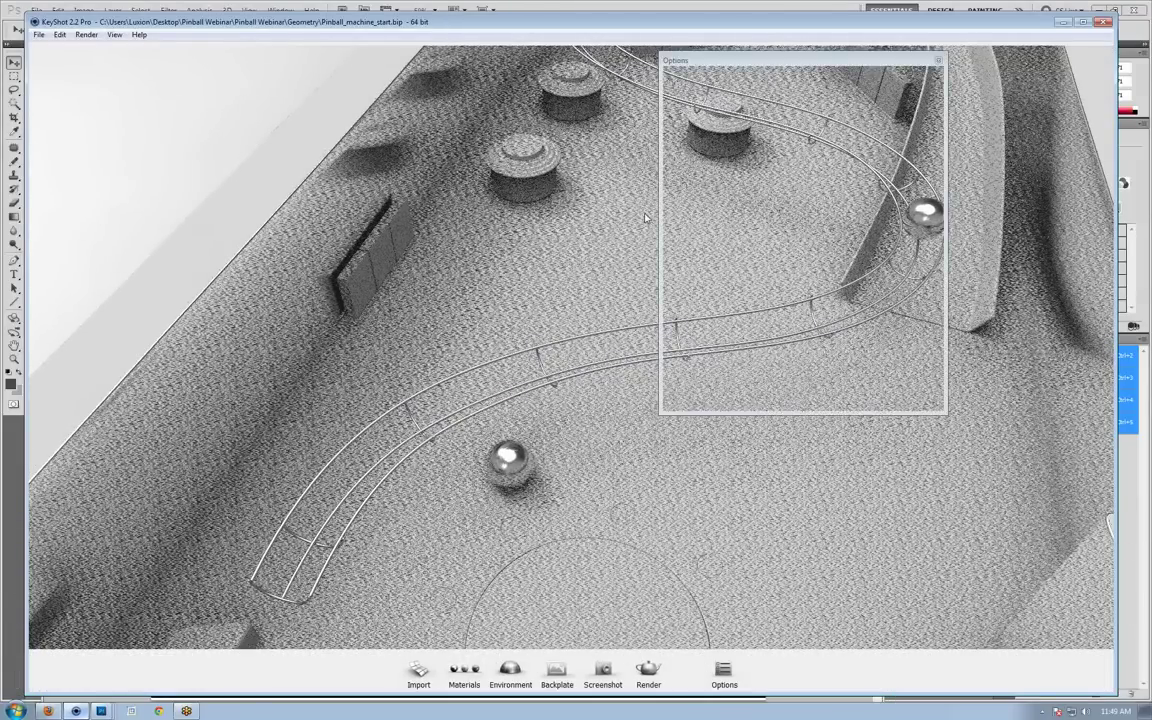
left_click(890, 127)
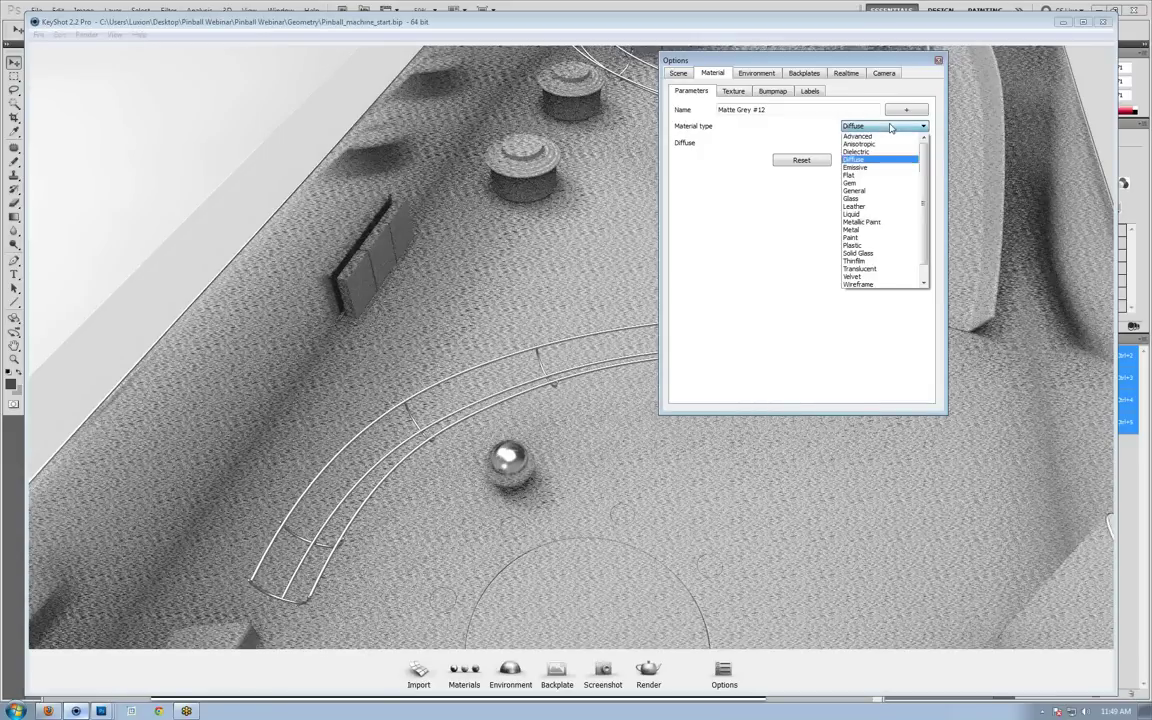
left_click(878, 238)
left_click(825, 140)
left_click_drag(938, 228, 938, 256)
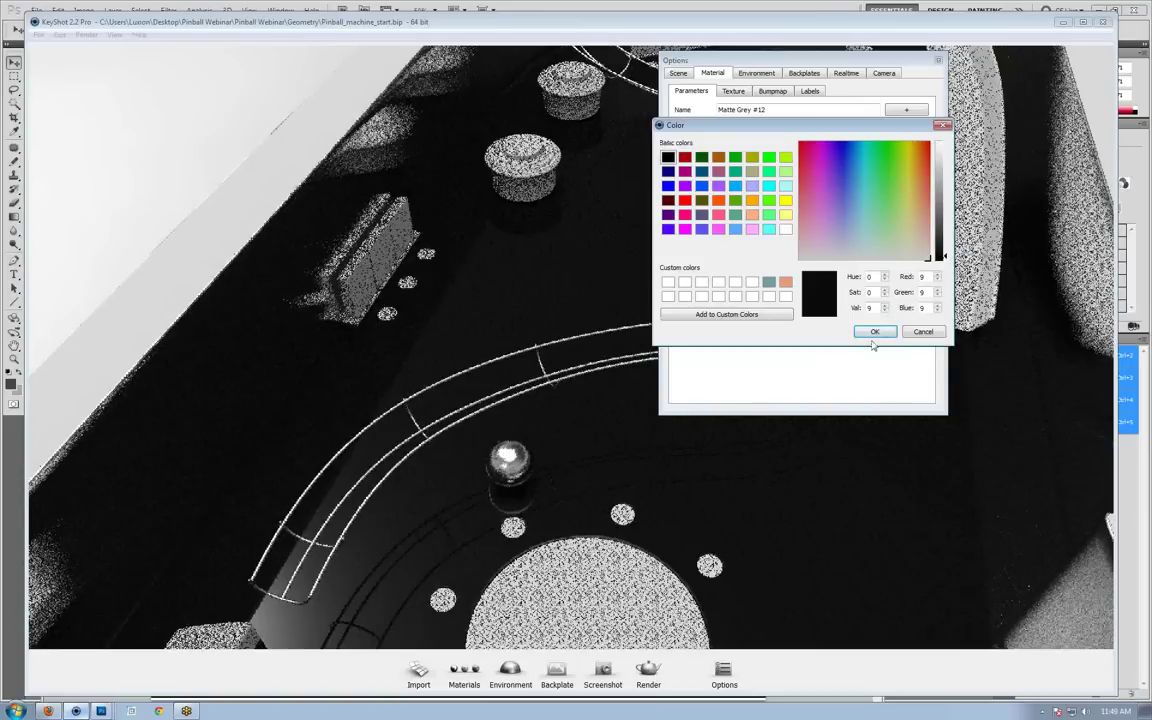
left_click(874, 331)
Set the playfield paint's roughness to about 0.018 and its samples to 23.
scroll(495, 333, "up", 2)
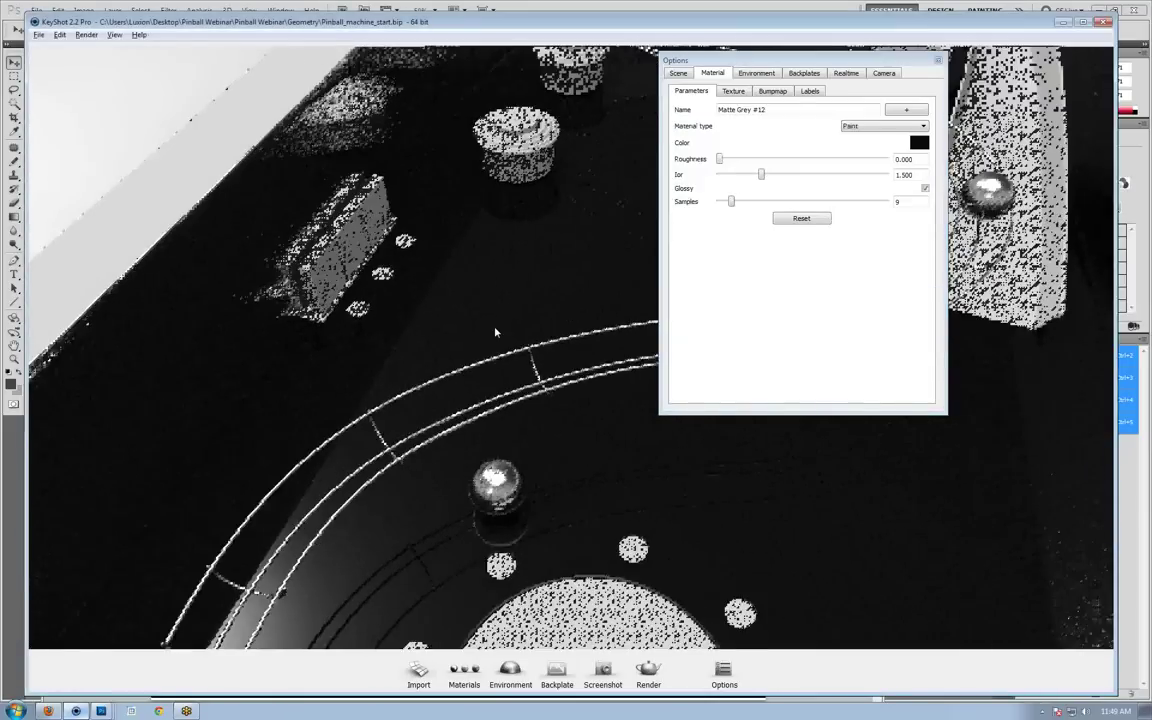
left_click_drag(495, 333, 466, 297)
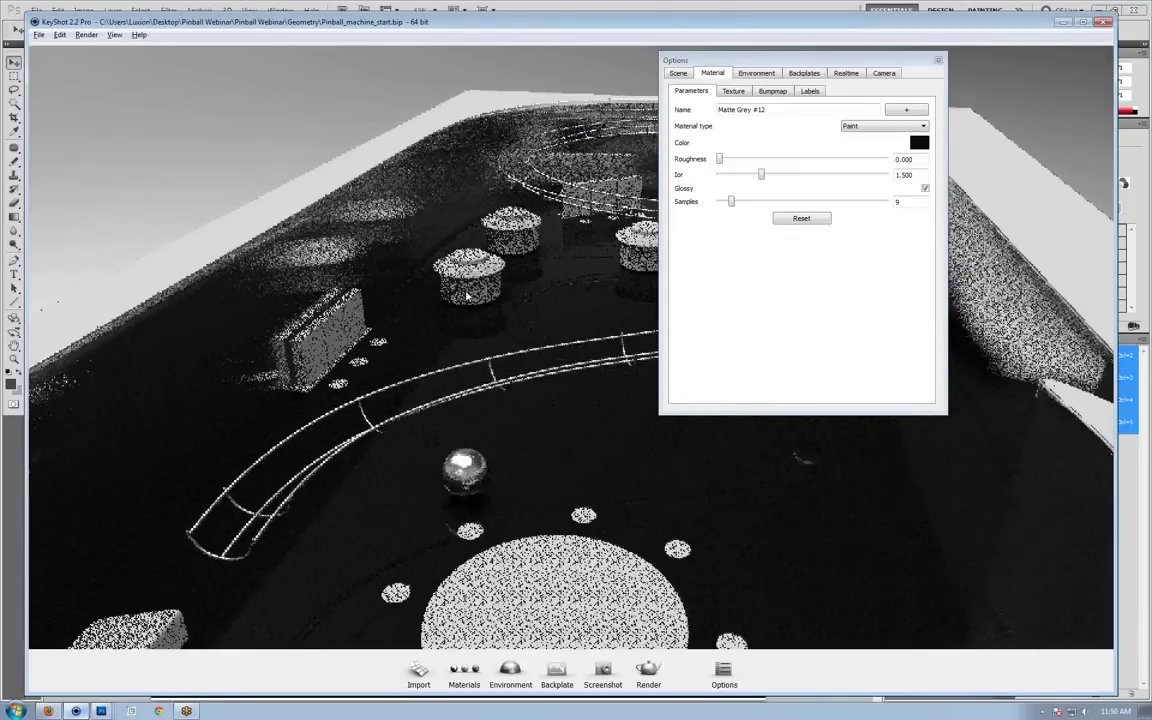
scroll(466, 297, "up", 3)
left_click_drag(720, 160, 727, 161)
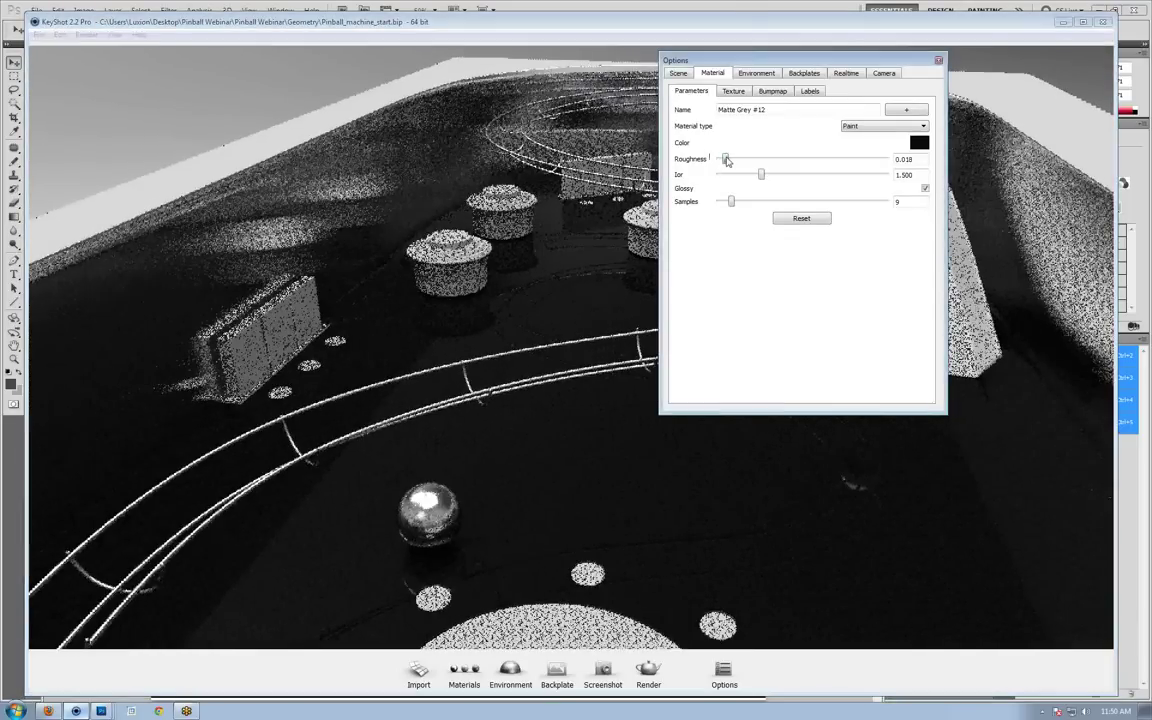
left_click_drag(633, 414, 462, 265)
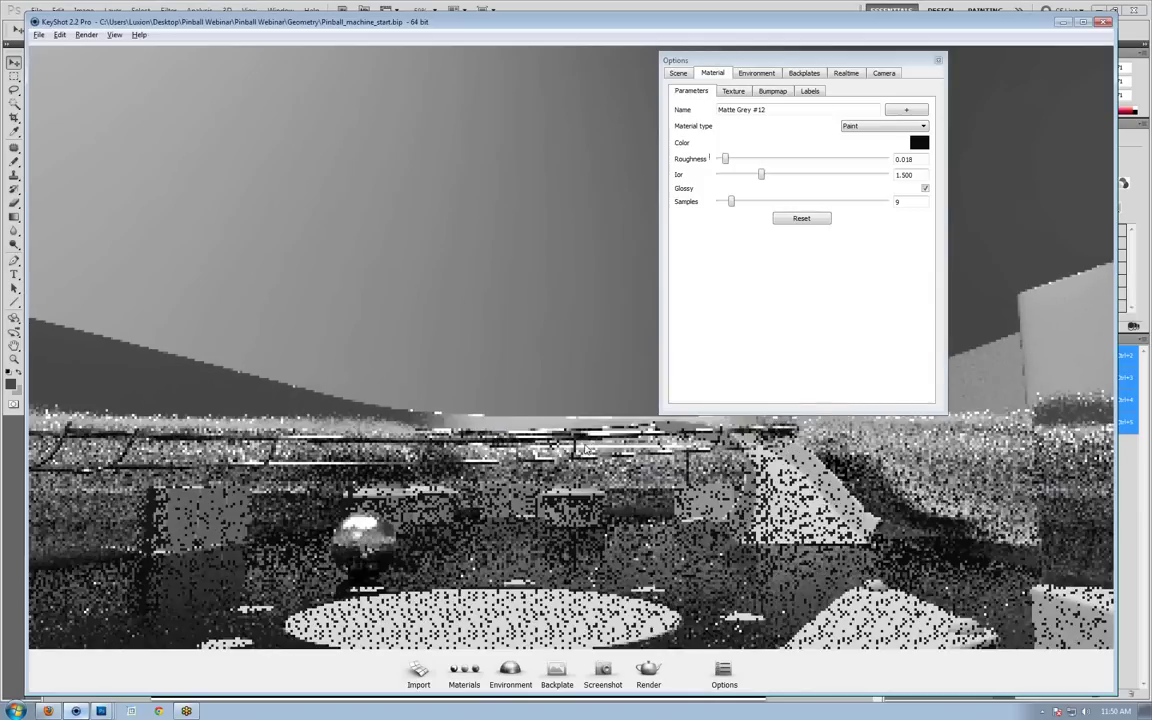
left_click_drag(585, 449, 470, 295)
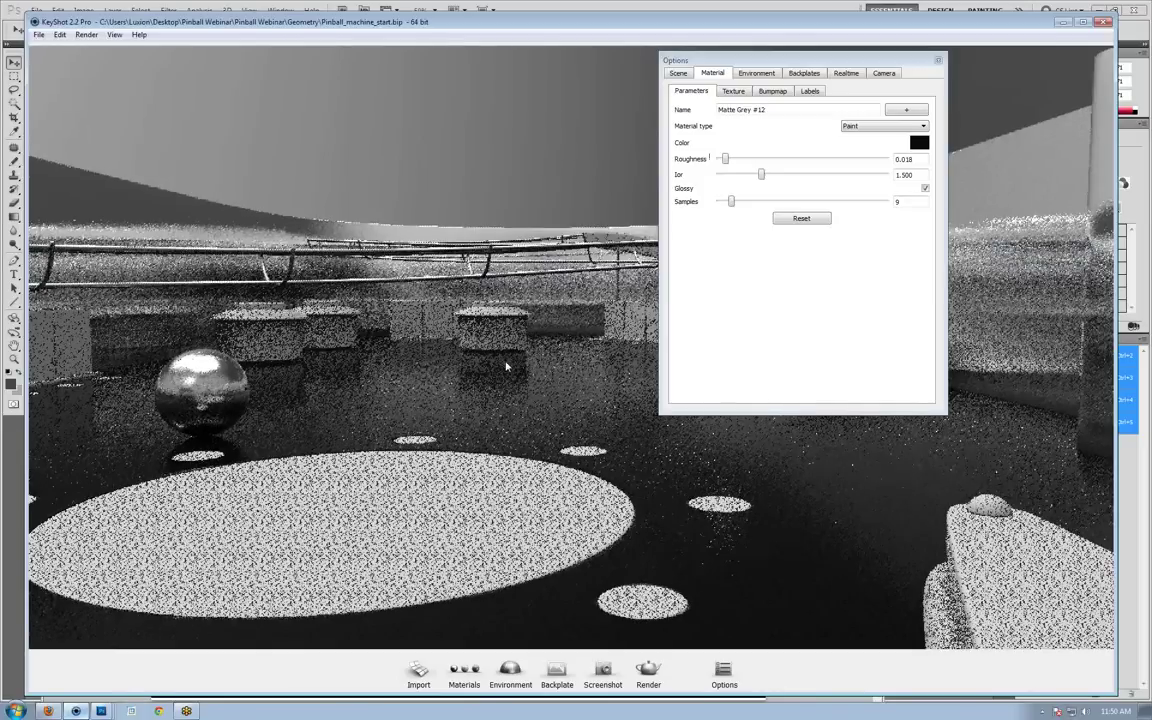
left_click_drag(731, 201, 749, 202)
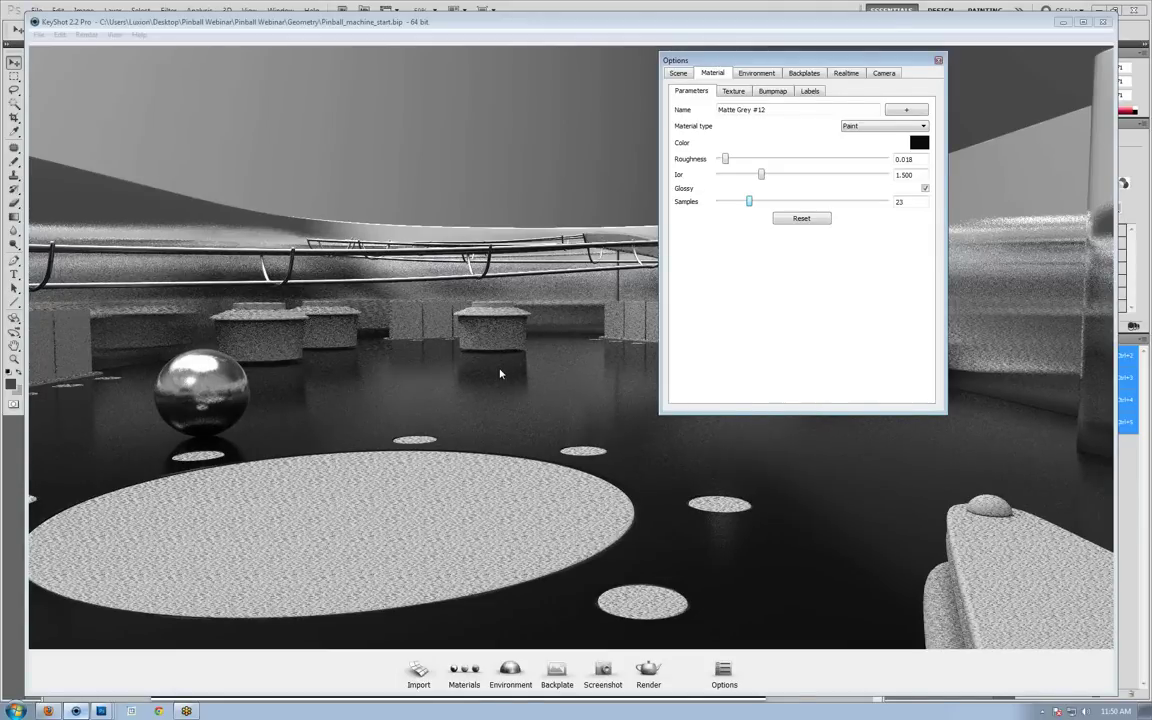
left_click(938, 61)
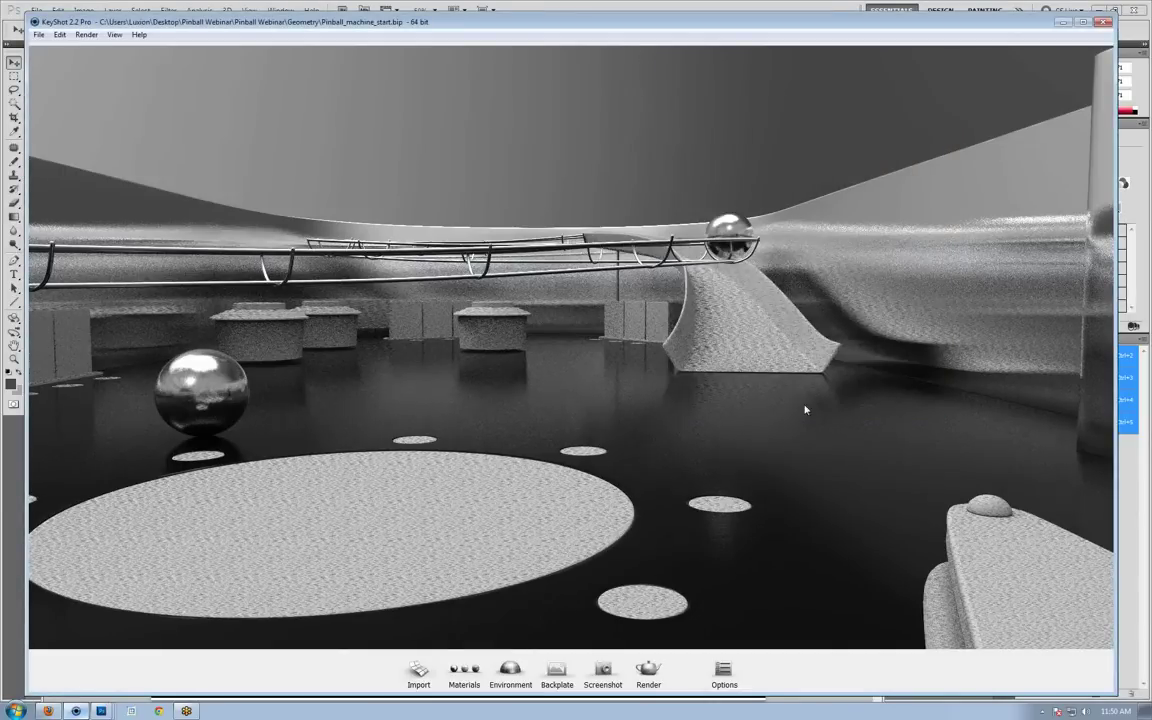
Set up an orthographic camera looking straight down on the whole pinball machine.
scroll(627, 369, "down", 3)
left_click_drag(627, 369, 640, 510)
scroll(652, 446, "down", 6)
scroll(521, 274, "down", 4)
mouse_move(521, 275)
left_mouse_down()
mouse_move(503, 282)
mouse_move(510, 296)
left_mouse_up()
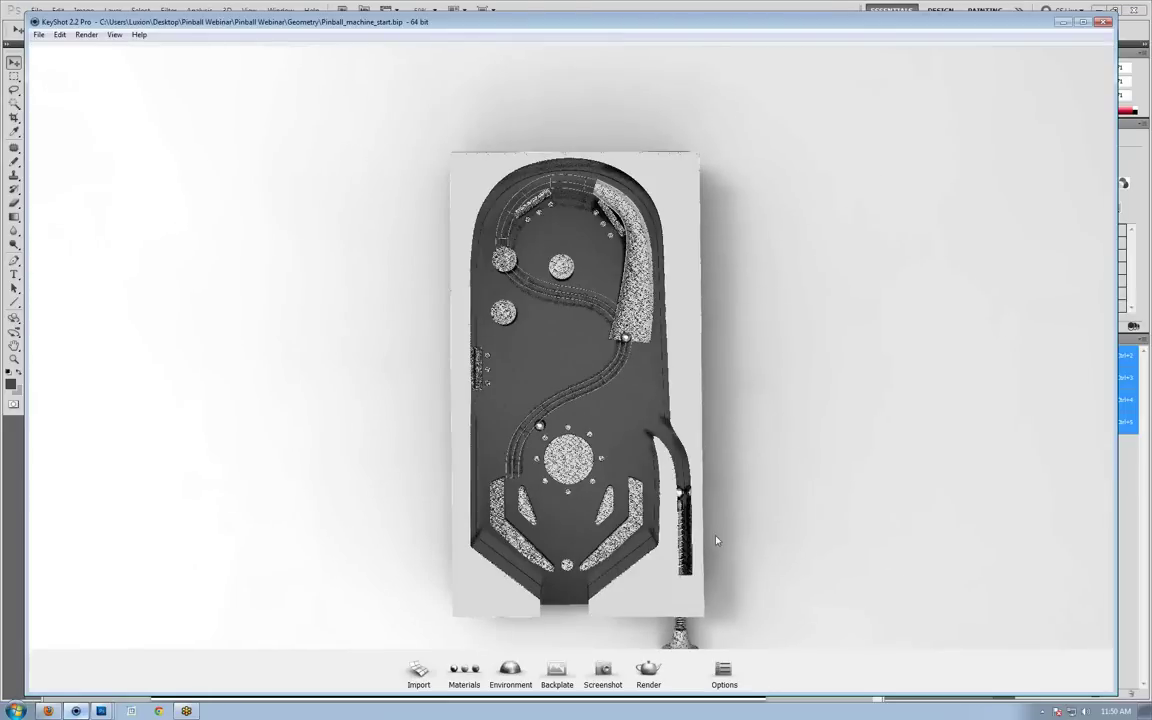
left_click(724, 672)
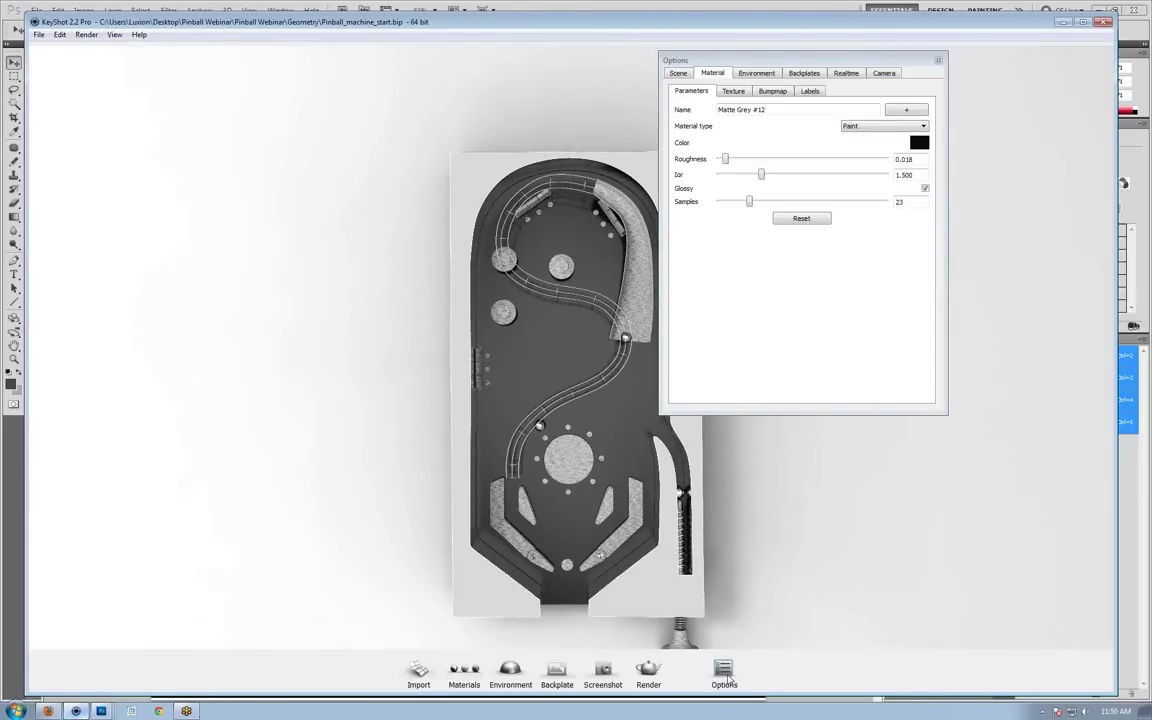
left_click(884, 73)
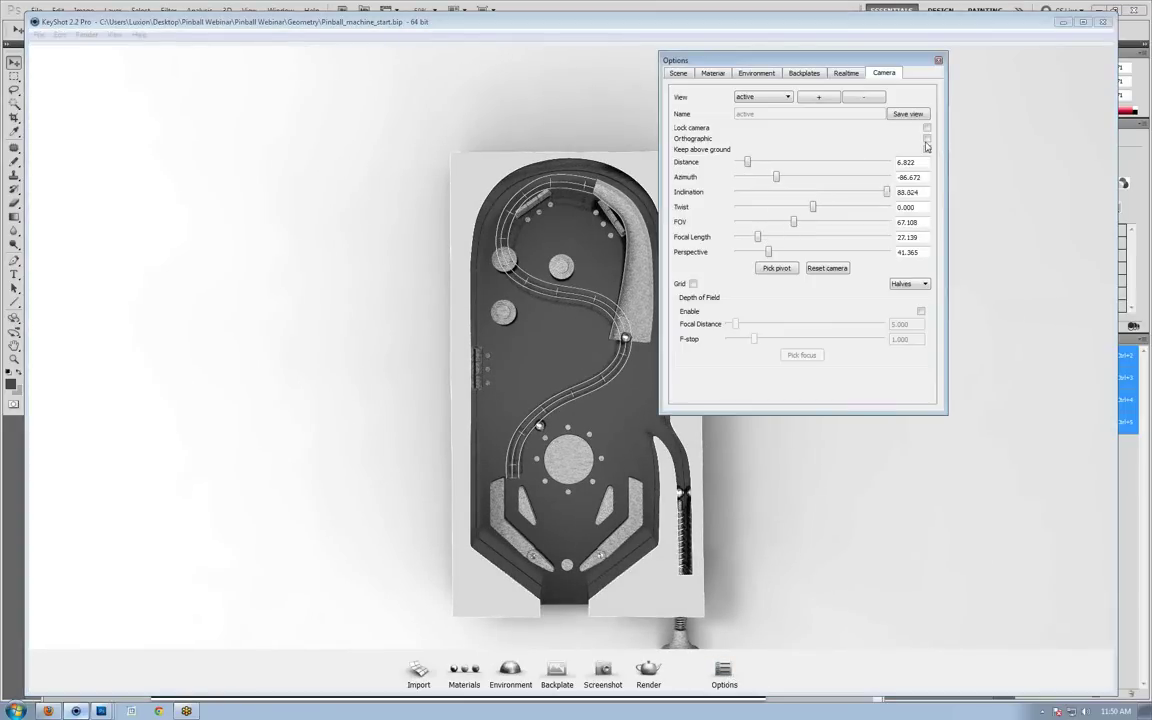
left_click(926, 139)
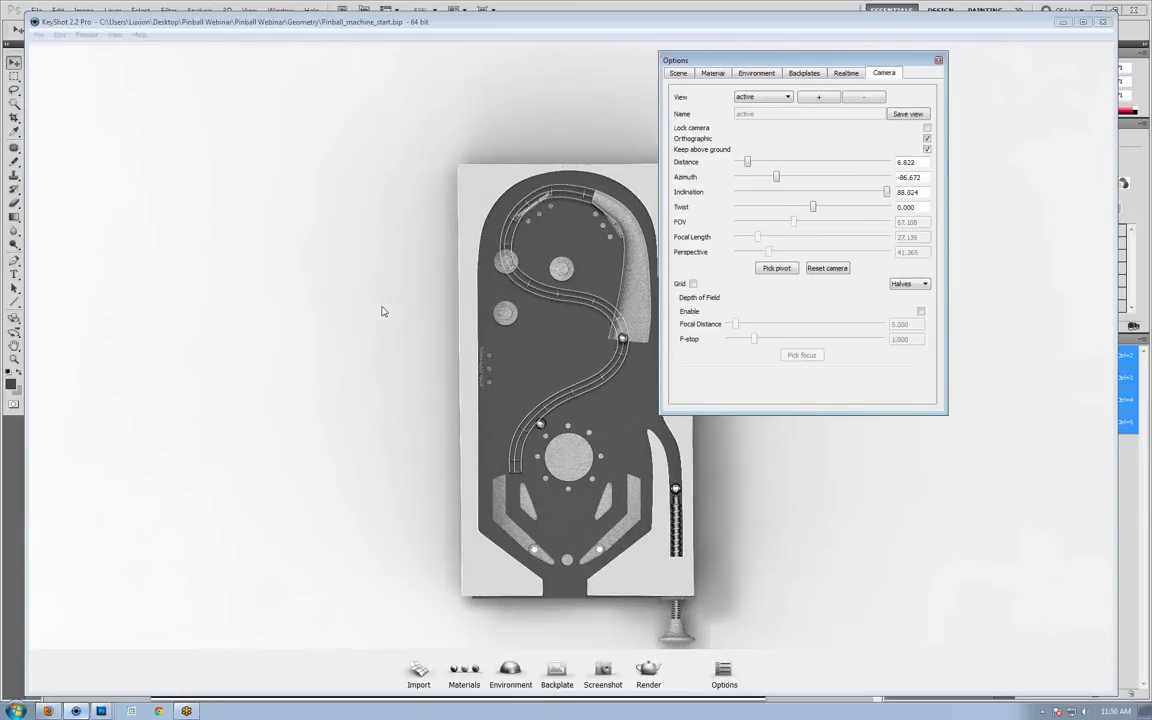
left_click(938, 60)
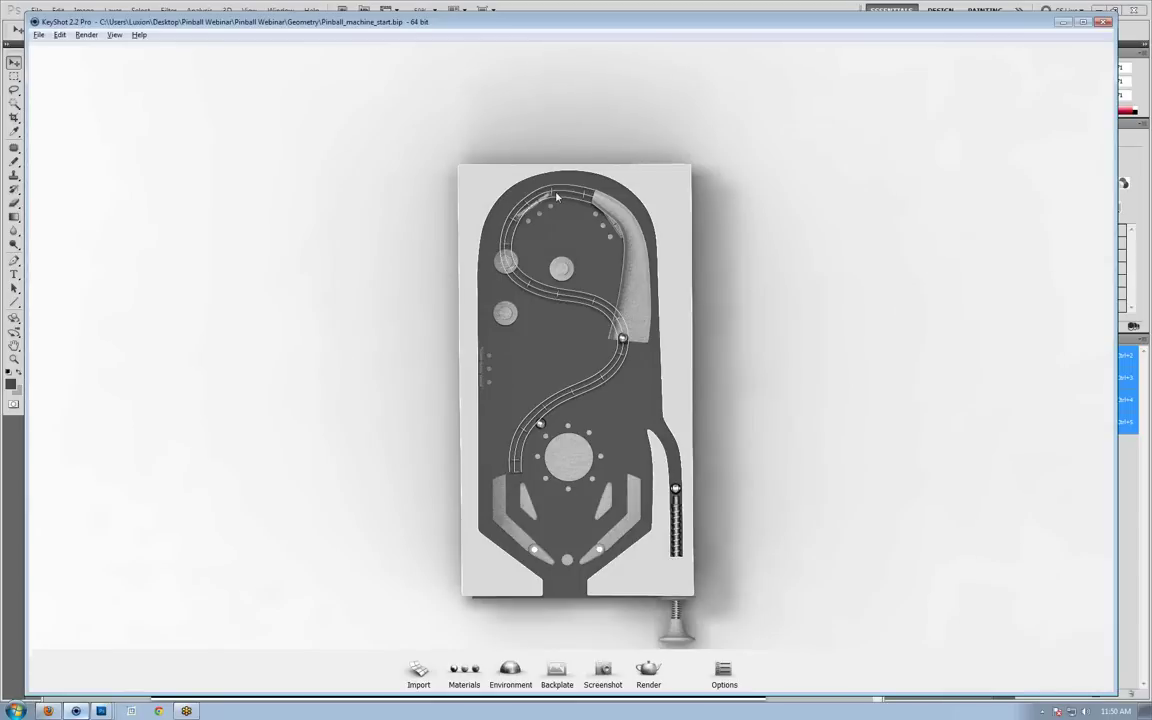
Frame the playfield larger in the top view and save a screenshot of it.
scroll(557, 197, "up", 3)
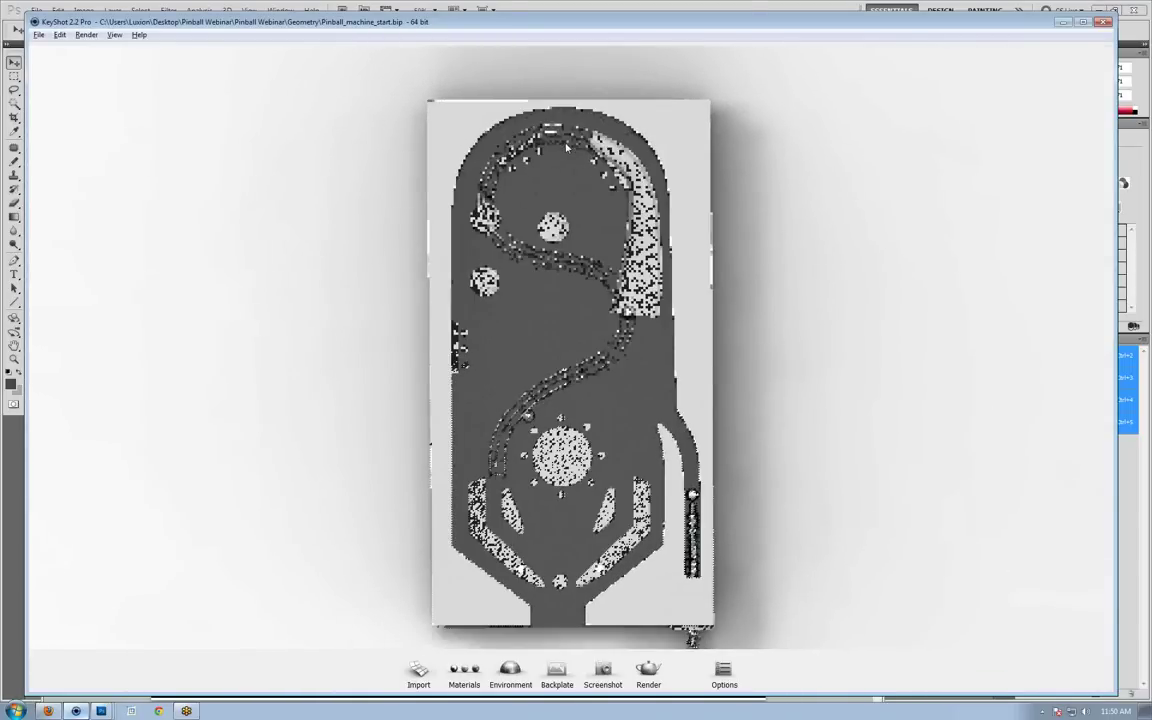
scroll(567, 147, "up", 2)
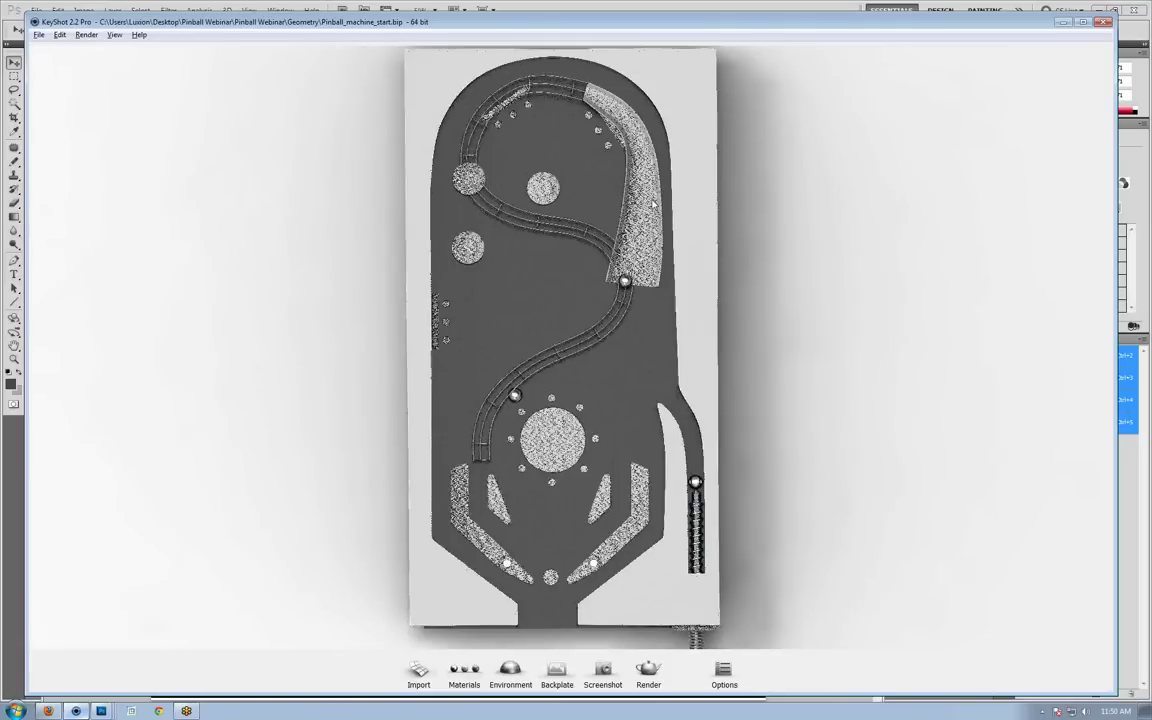
scroll(652, 204, "up", 1)
scroll(674, 221, "up", 1)
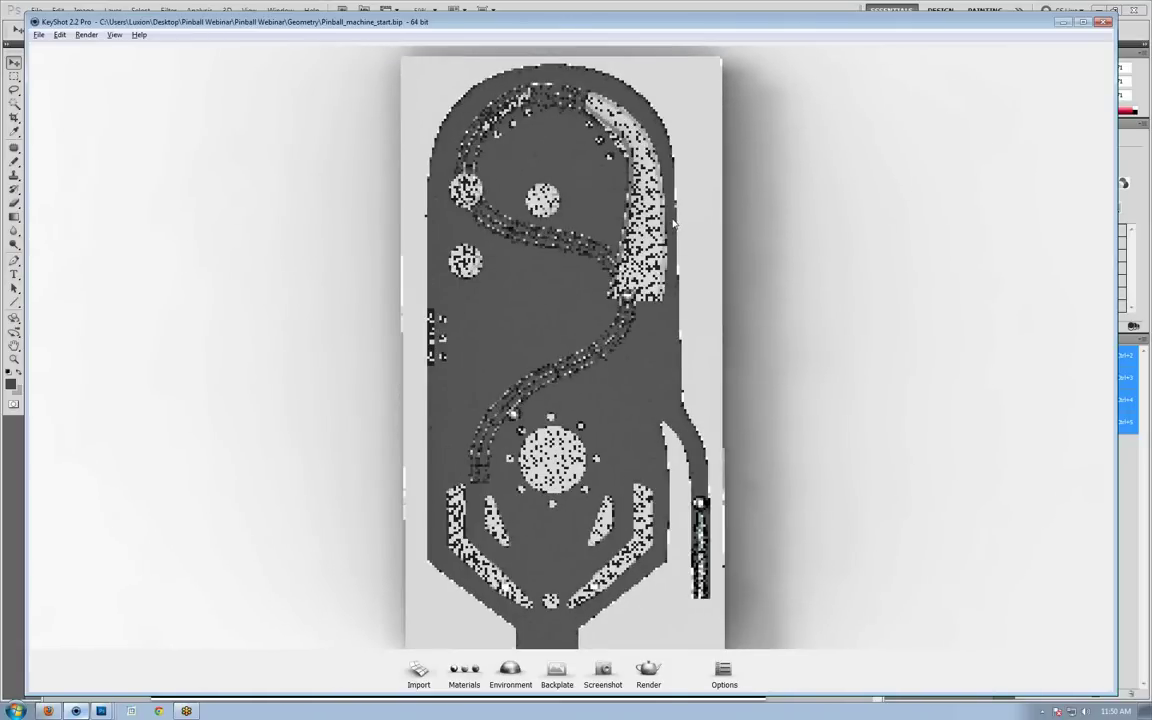
scroll(673, 218, "up", 1)
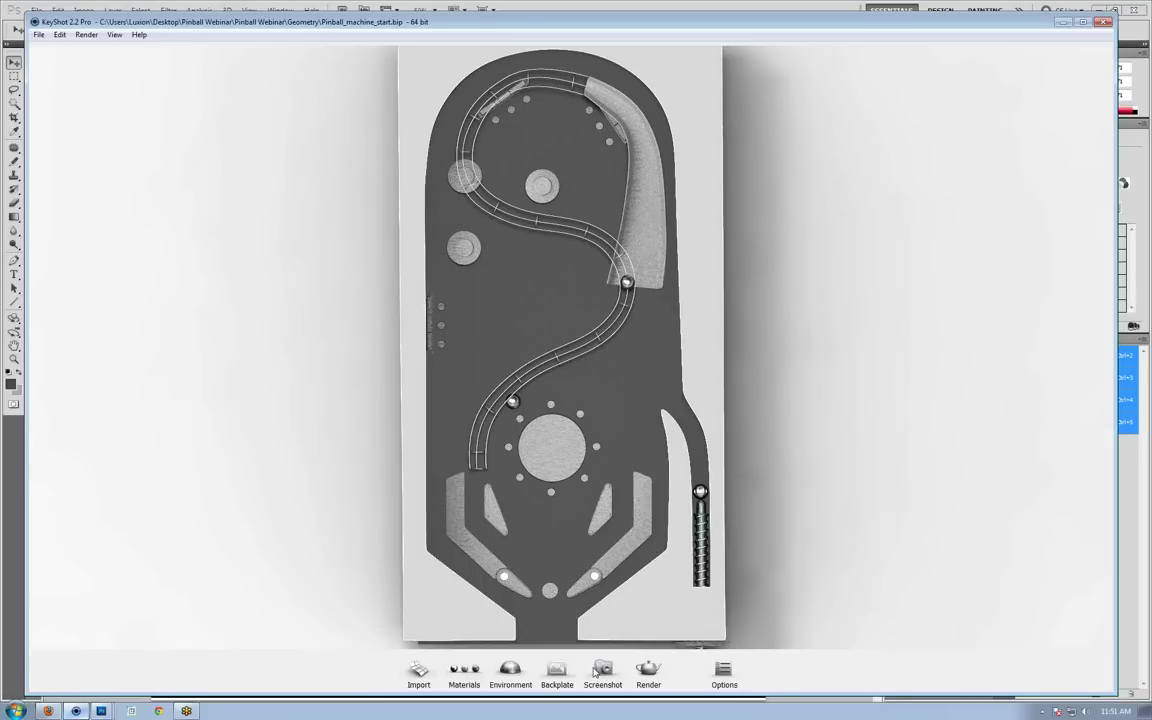
left_click(594, 673)
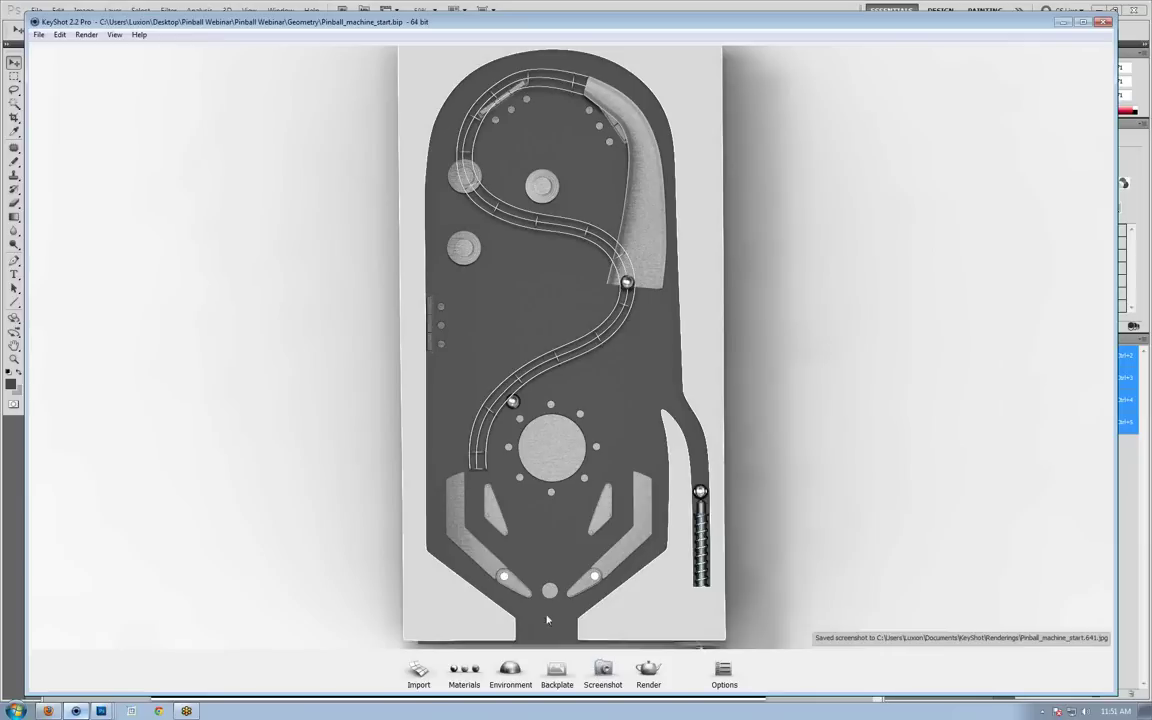
Switch to Photoshop and close the untitled concentric-circle image without saving it.
left_click(101, 711)
left_click(69, 629)
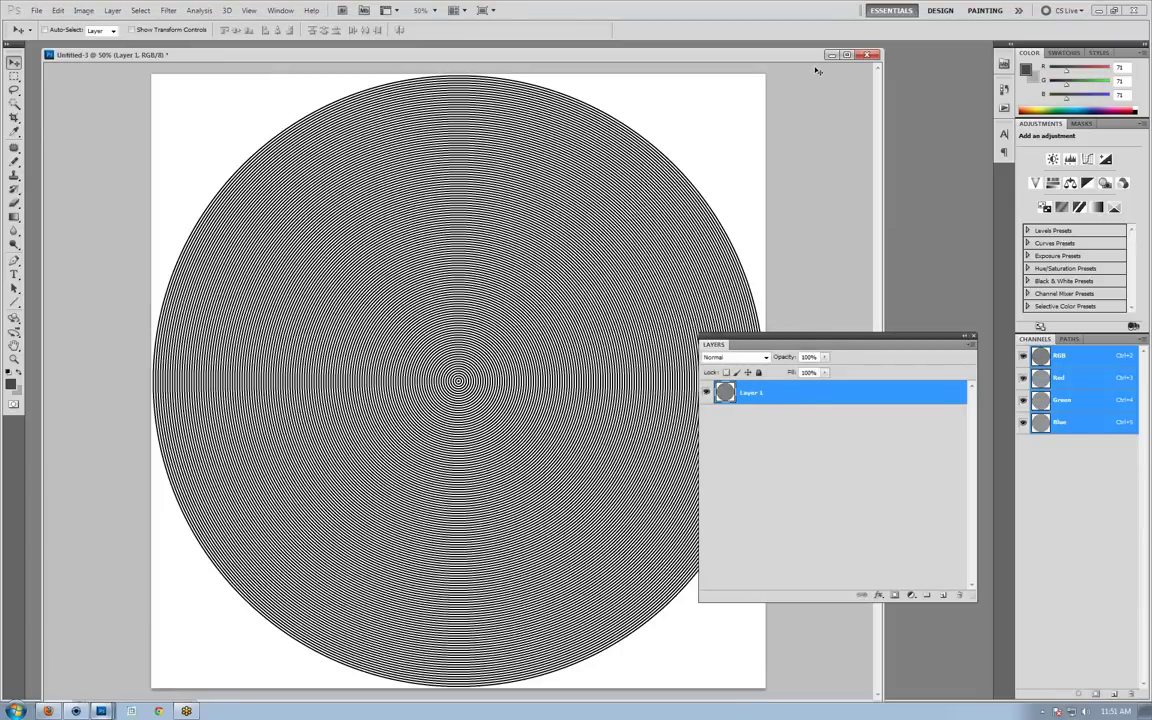
key("ctrl+w")
left_click(578, 266)
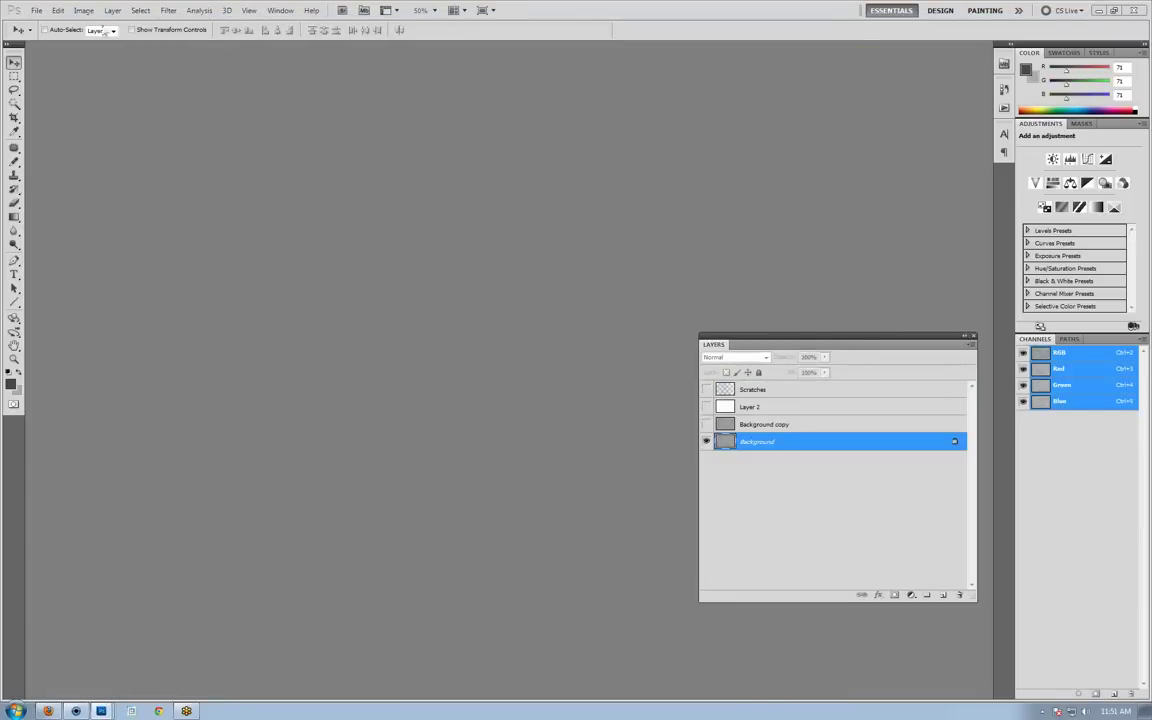
Open the playfield screenshot Pinball_machine_start.641.jpg from the KeyShot Renderings folder in Documents.
left_click(36, 10)
left_click(50, 32)
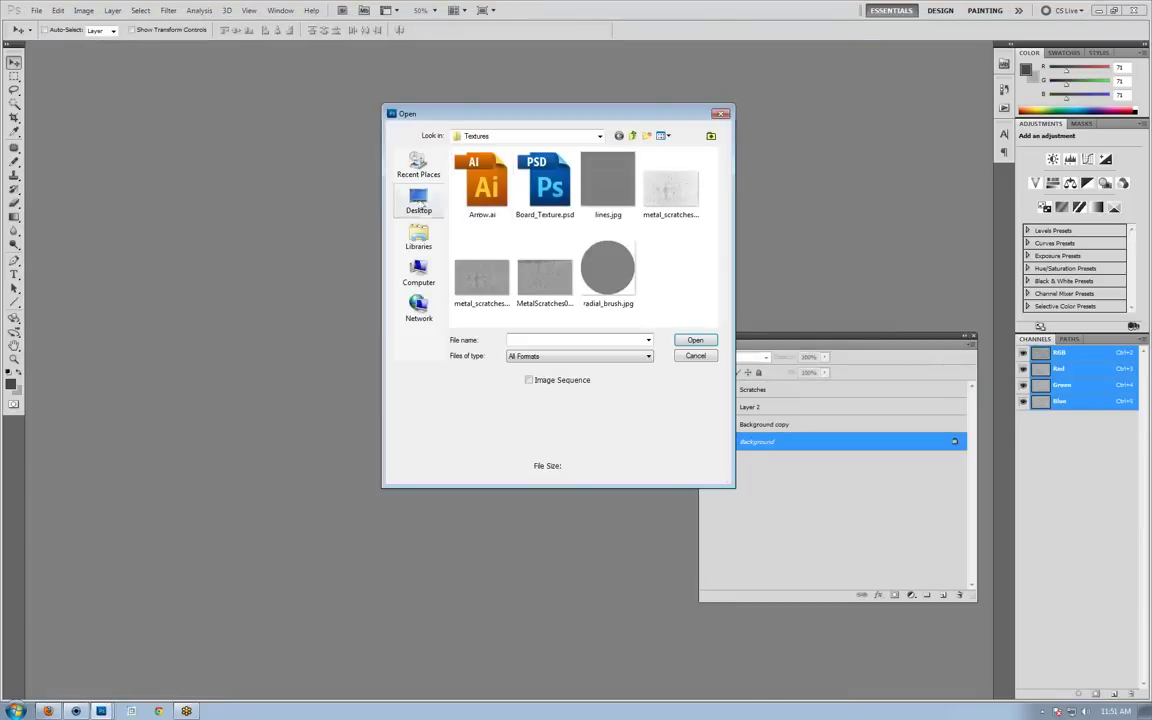
left_click(418, 237)
double_click(470, 195)
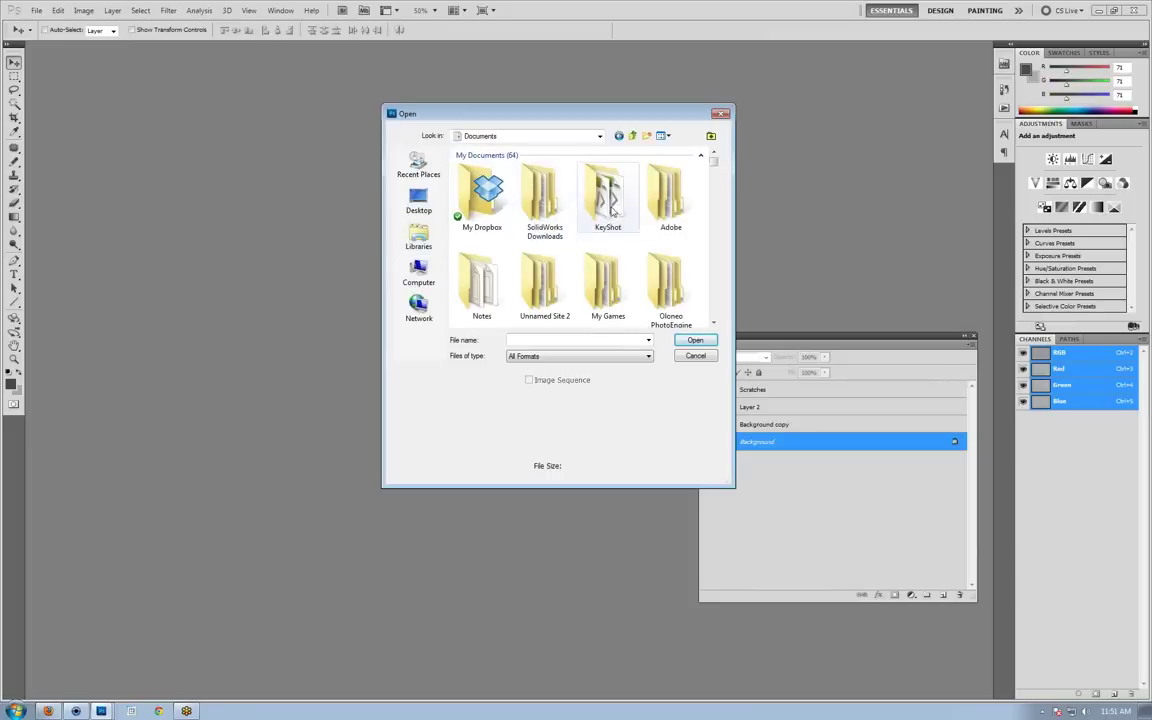
left_click(611, 204)
double_click(608, 198)
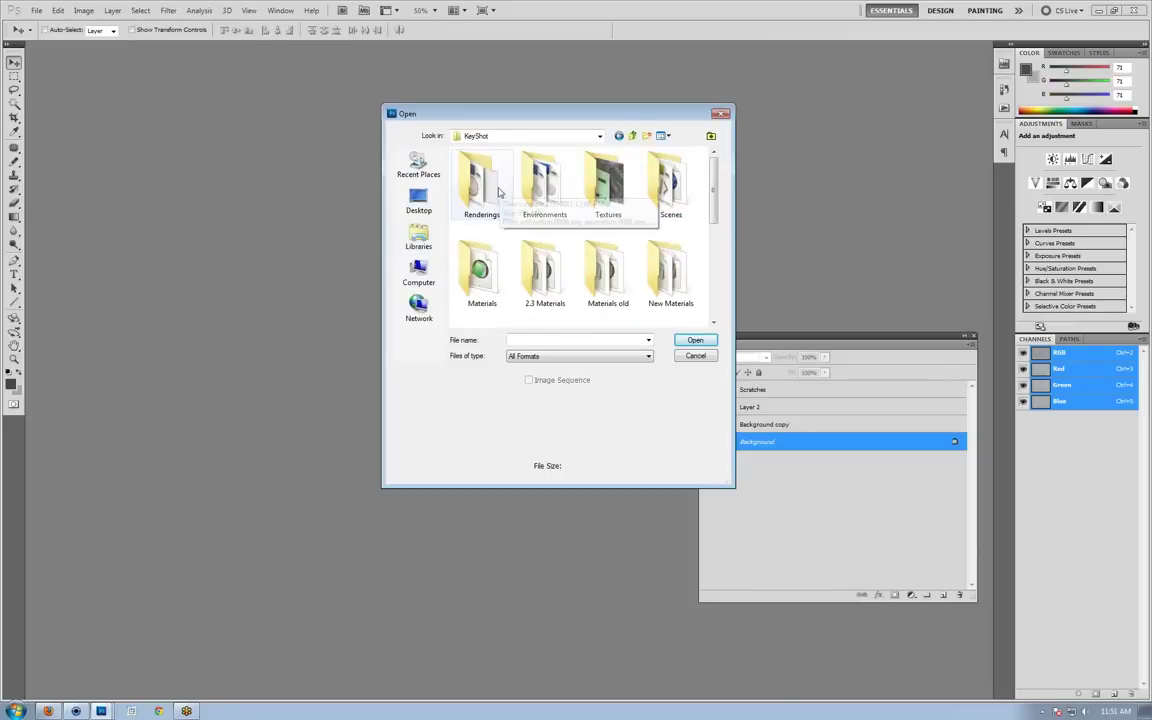
double_click(485, 192)
left_click(492, 190)
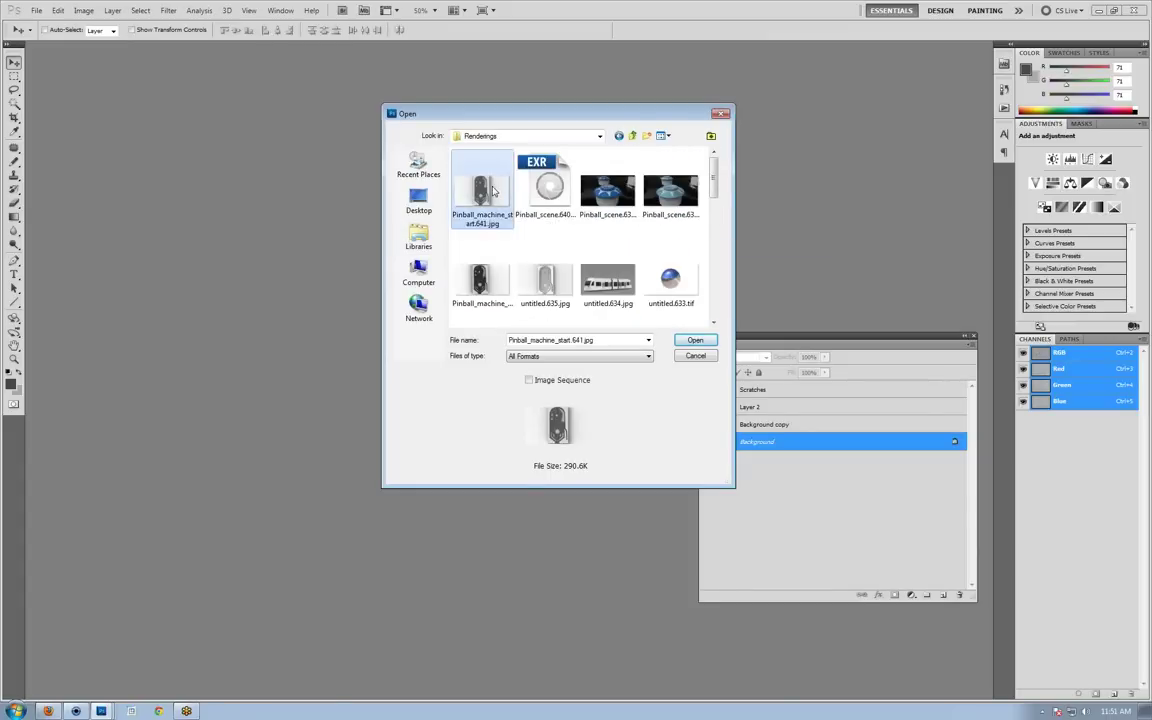
double_click(492, 190)
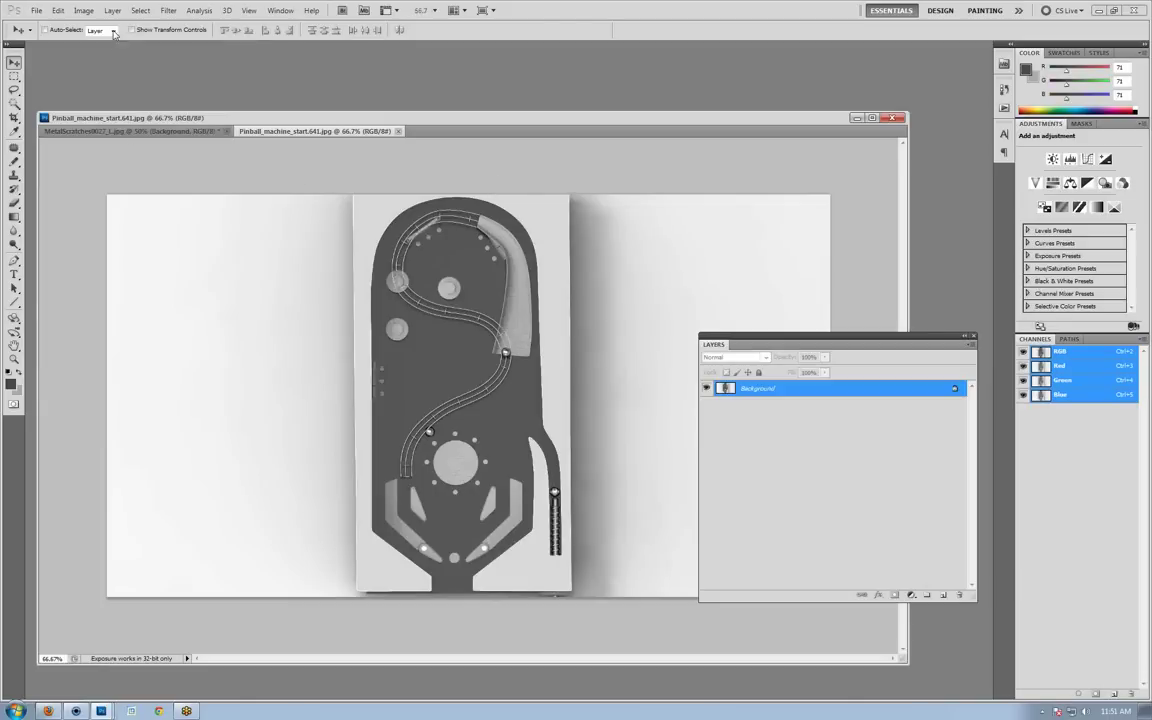
Open Board_Texture.psd from the Pinball Webinar Textures folder on the Desktop, accepting the missing-fonts notice.
left_click(36, 10)
left_click(56, 31)
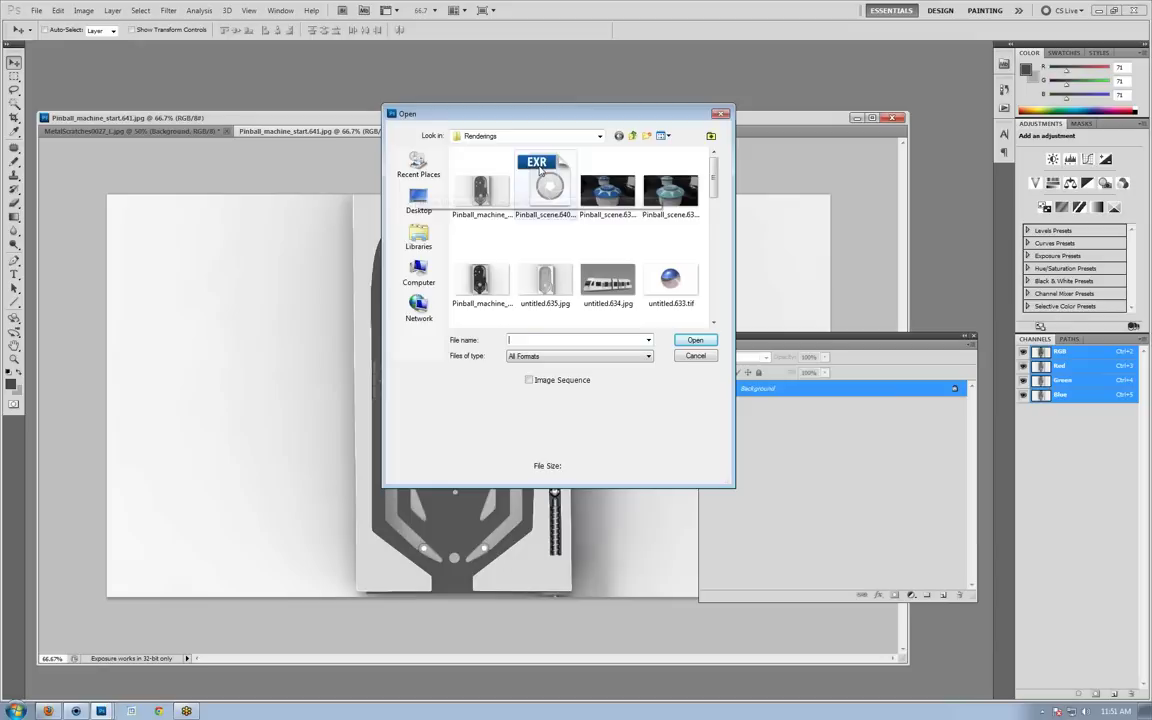
left_click(418, 200)
double_click(524, 253)
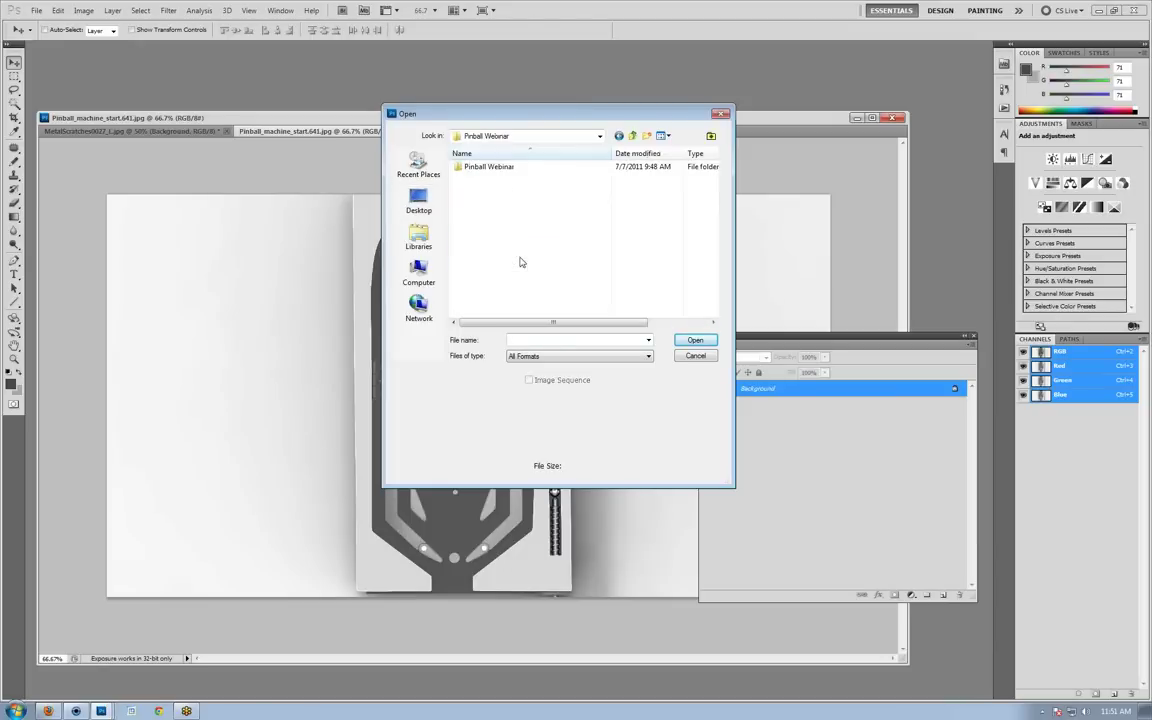
double_click(478, 167)
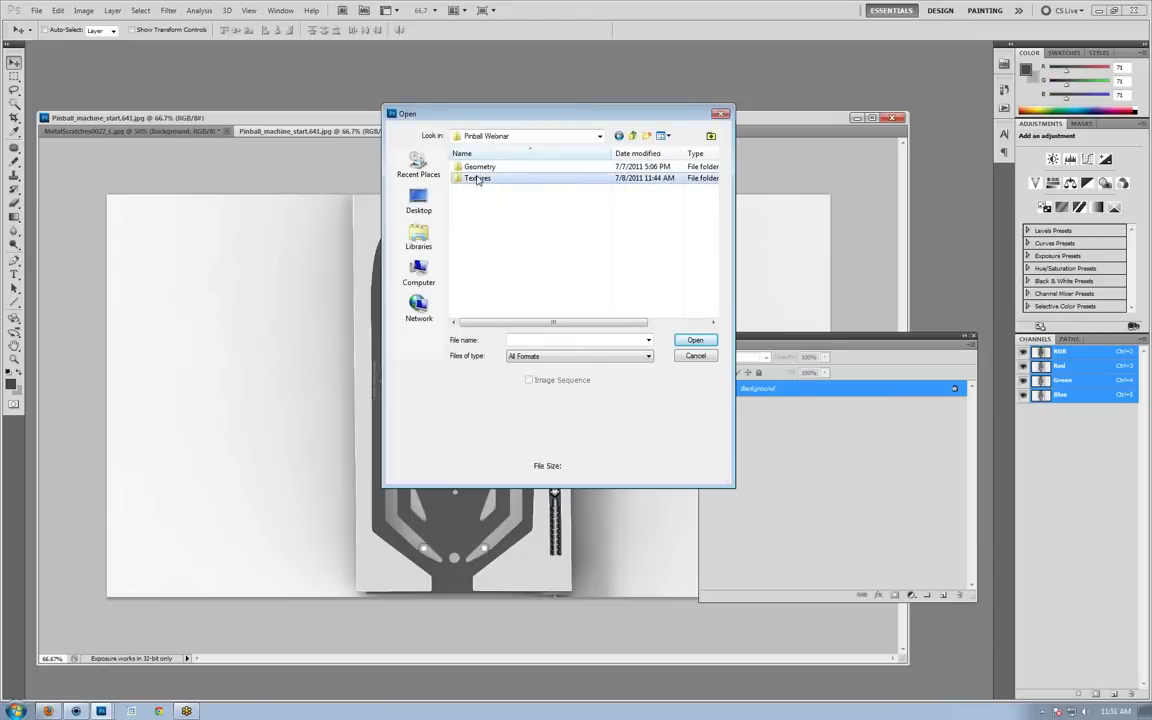
double_click(506, 179)
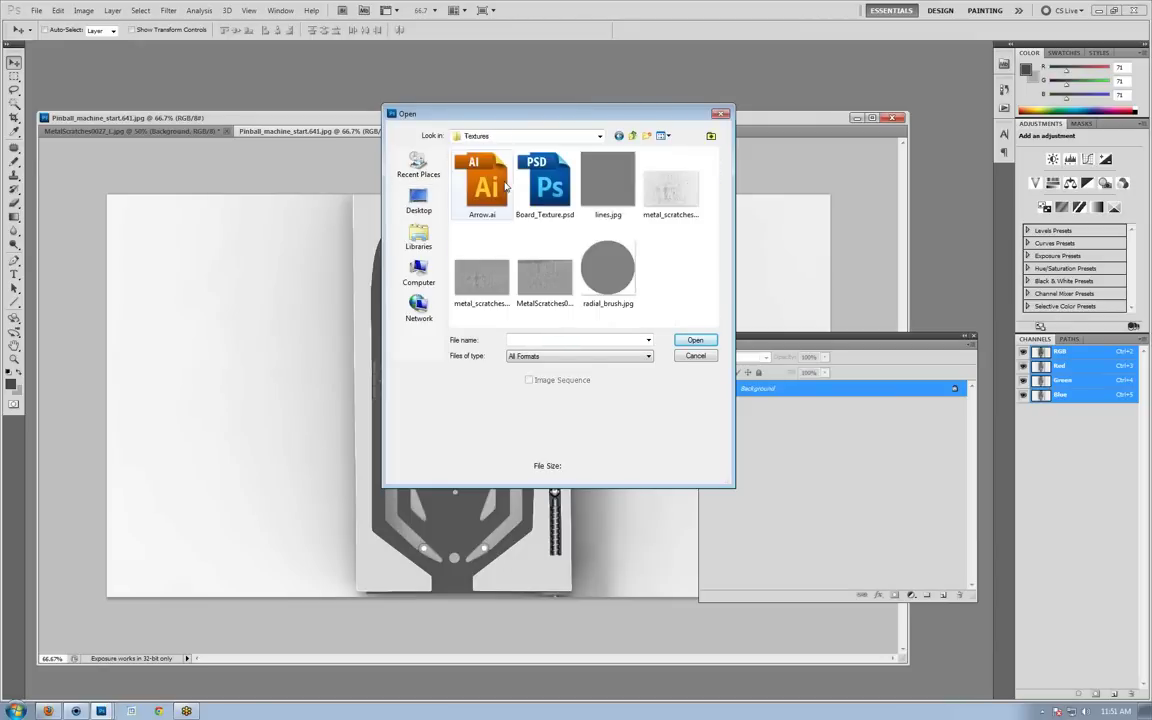
left_click(549, 205)
double_click(549, 205)
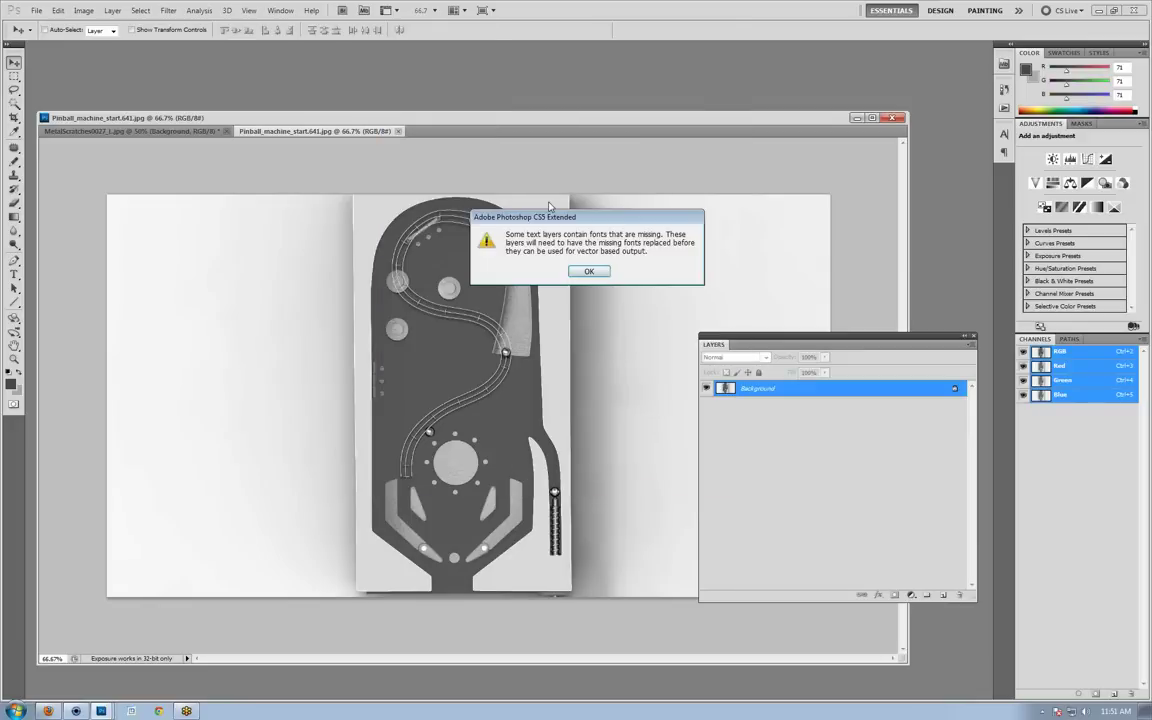
left_click(589, 271)
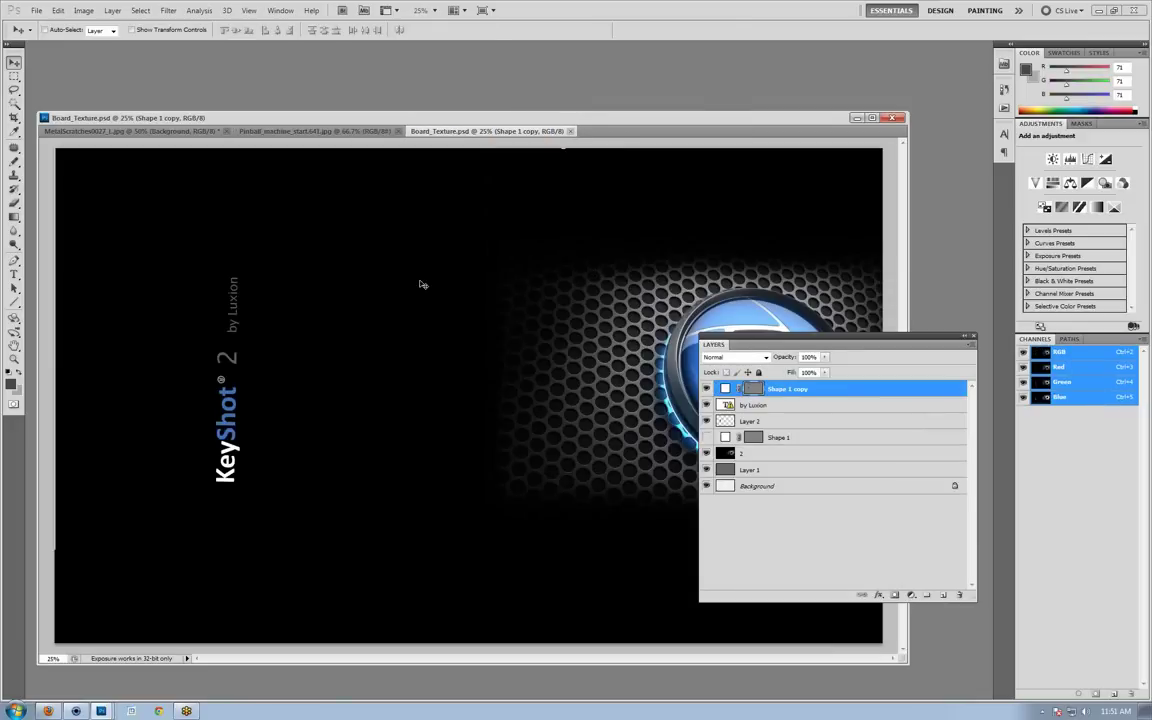
left_click(83, 10)
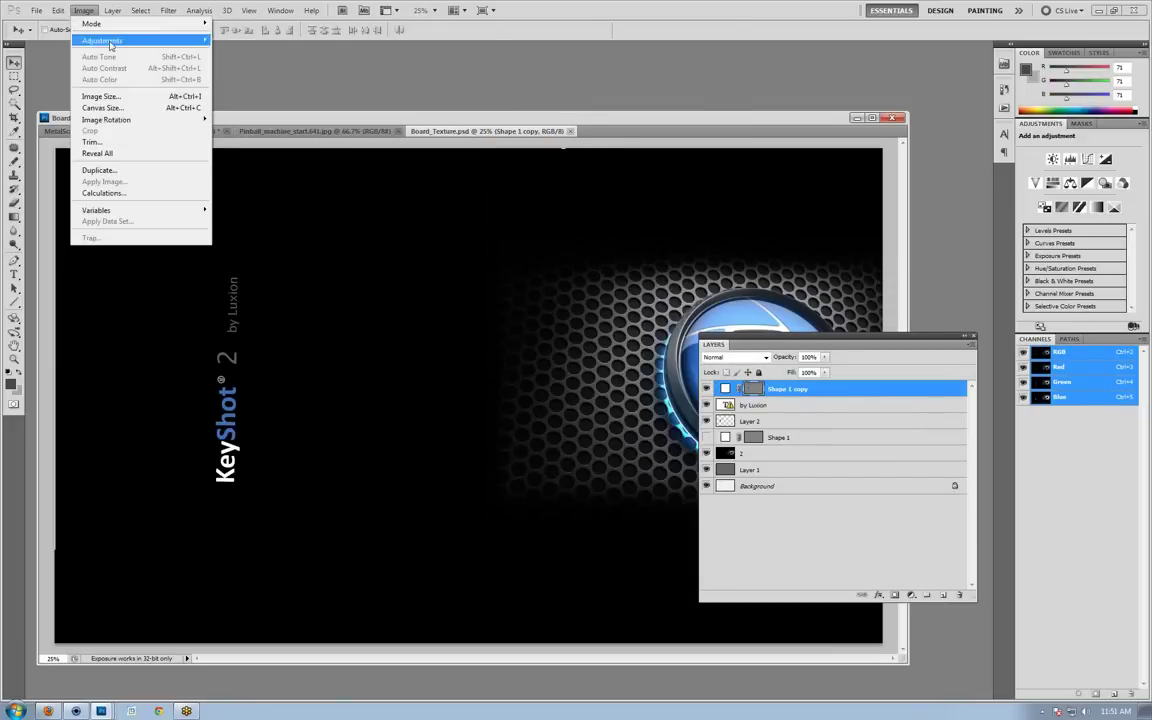
mouse_move(150, 119)
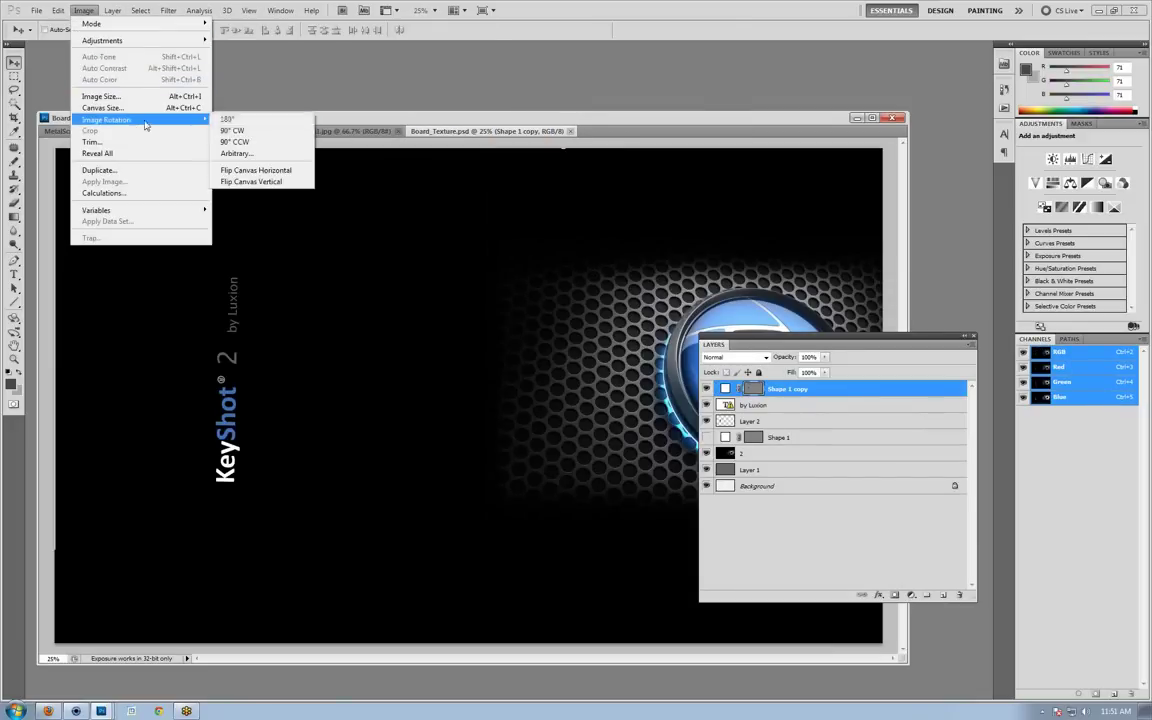
left_click(261, 131)
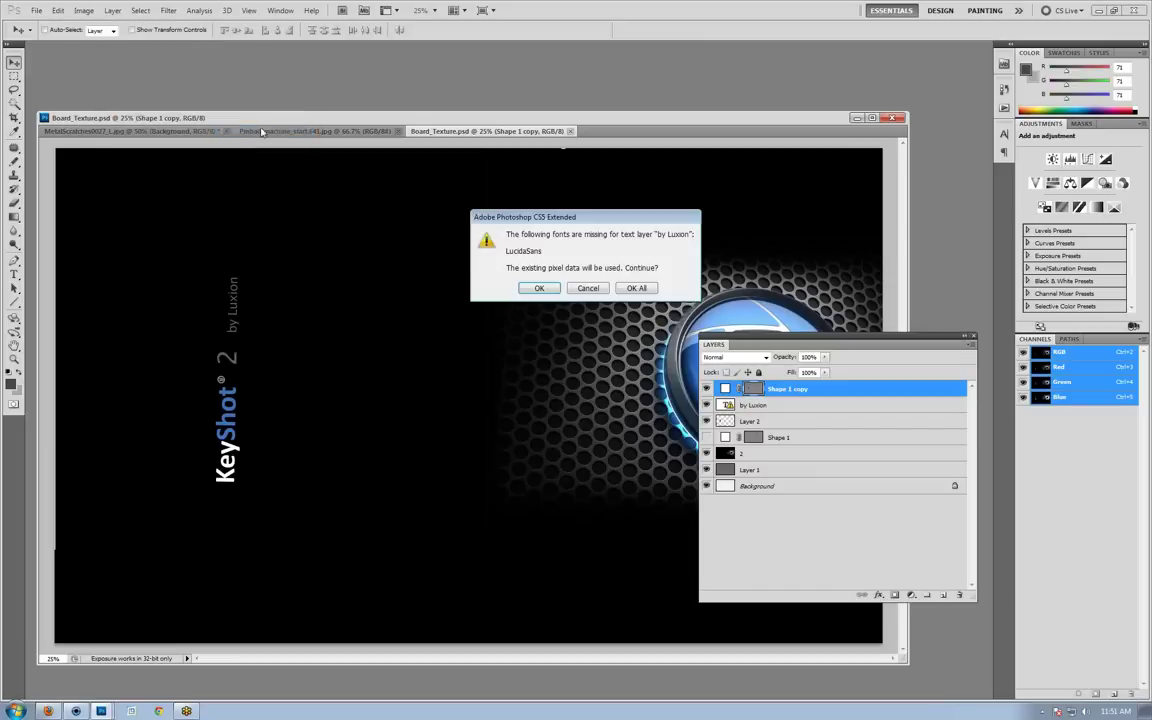
left_click(588, 289)
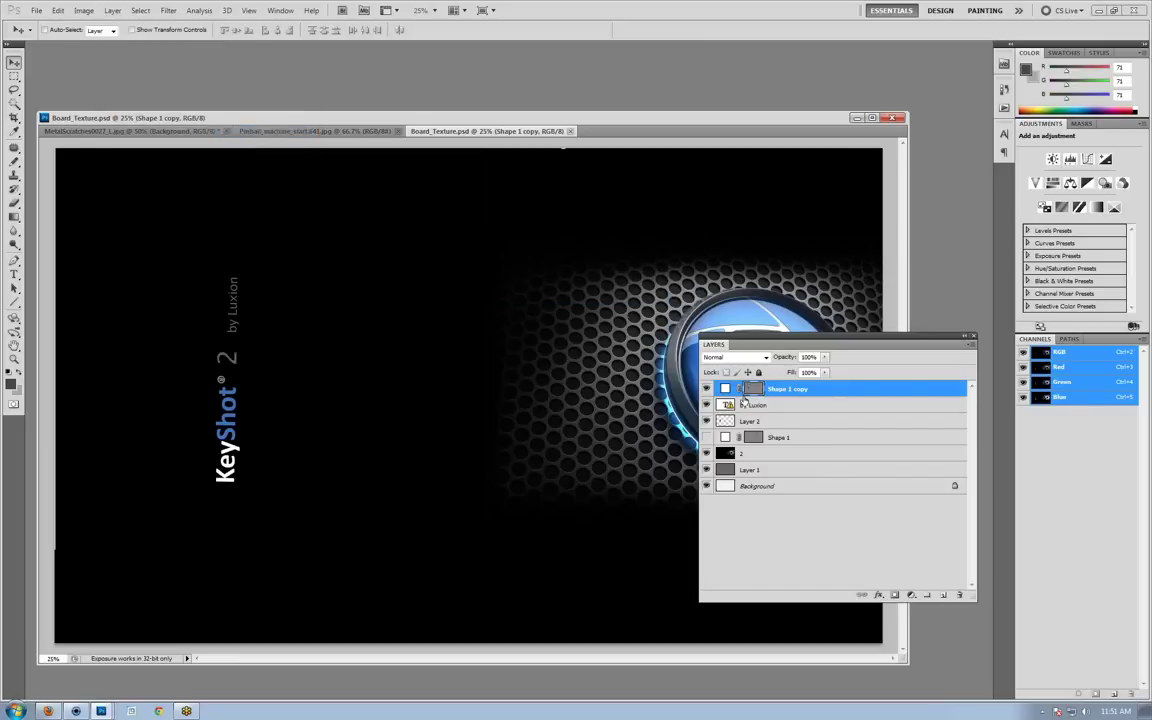
Merge all layers of the board texture, including Layer 1 and the Background, into one layer.
left_click(797, 455, "shift")
key("ctrl+e")
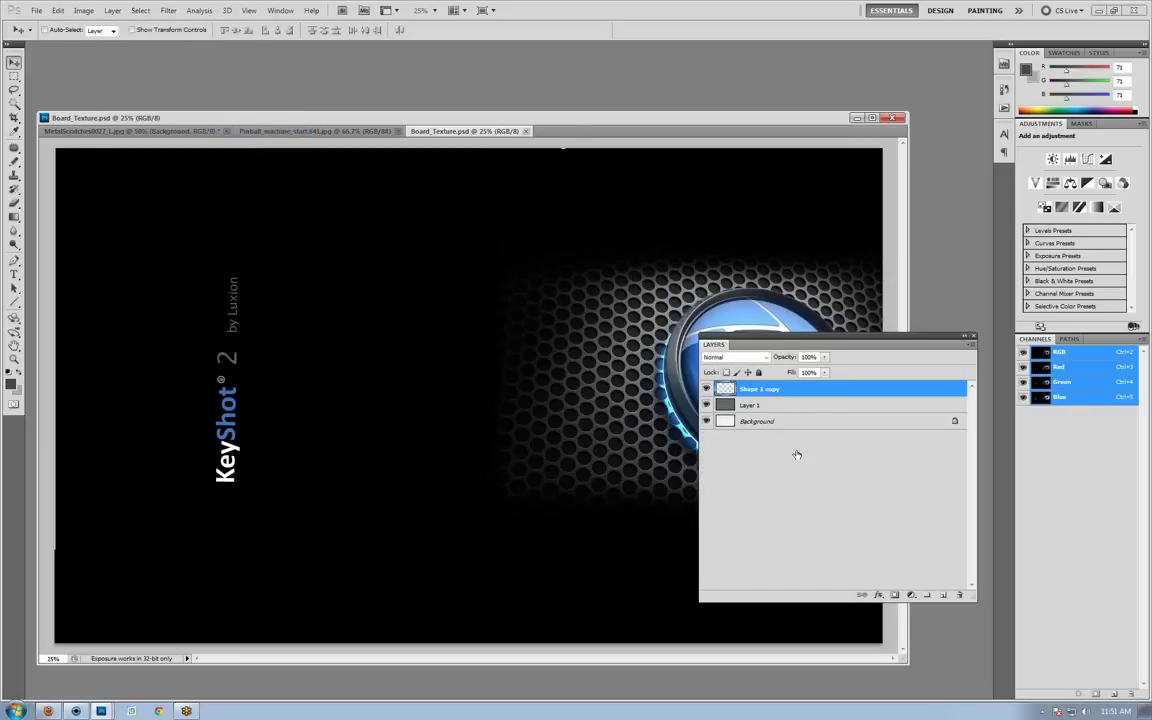
left_click(773, 407, "shift")
left_click(776, 426, "shift")
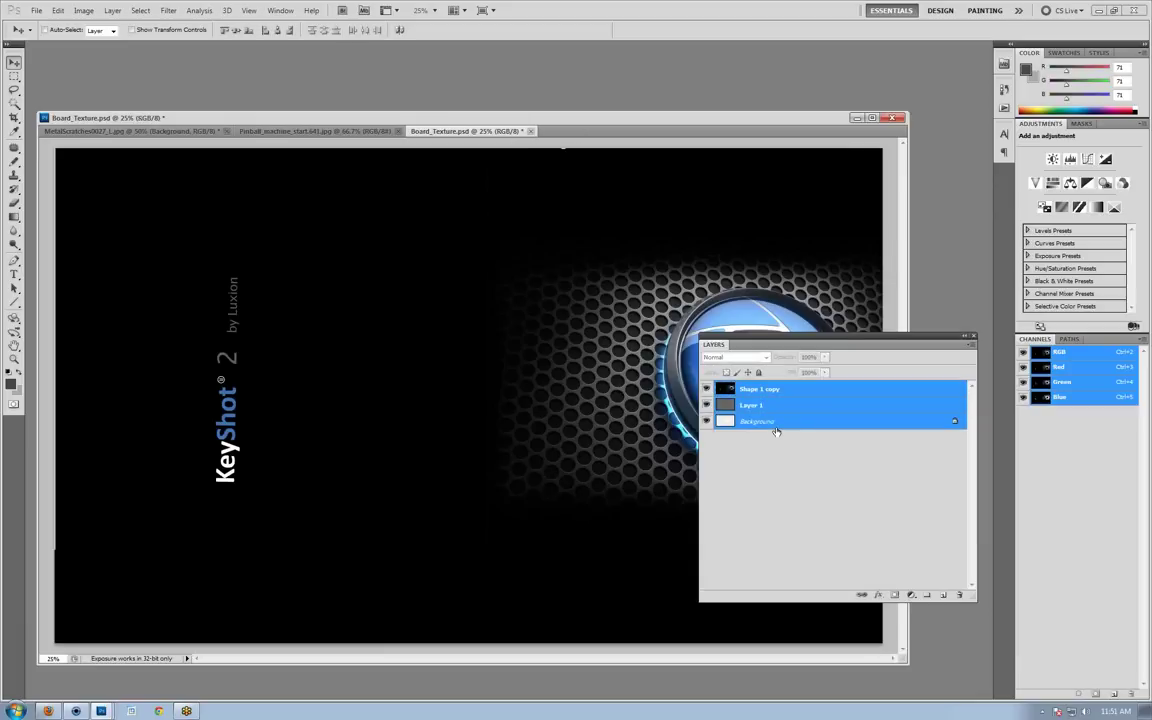
key("ctrl+e")
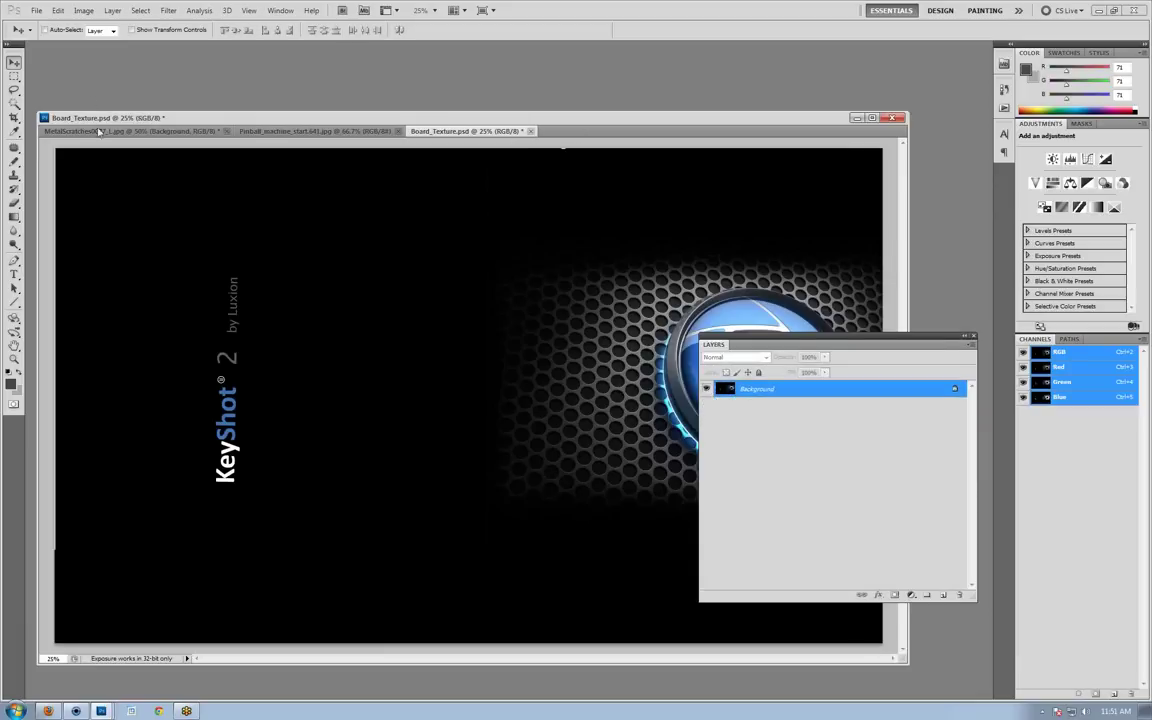
Rotate the whole board texture image 90° clockwise.
left_click(84, 10)
mouse_move(150, 119)
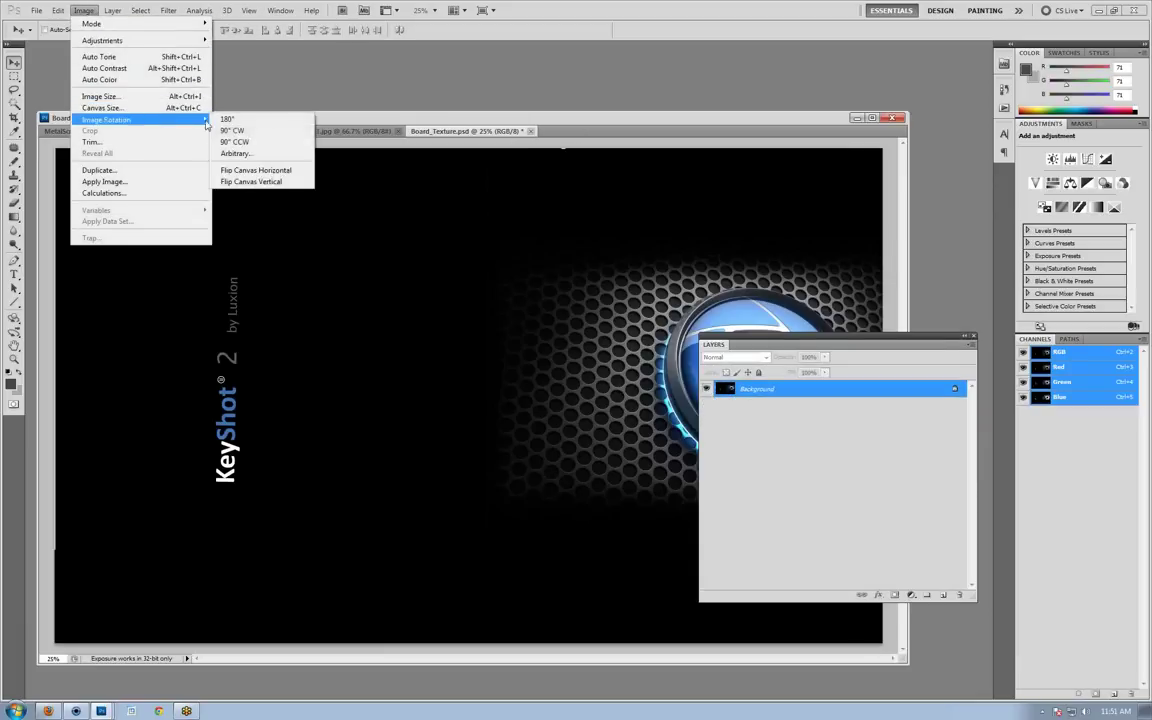
left_click(290, 126)
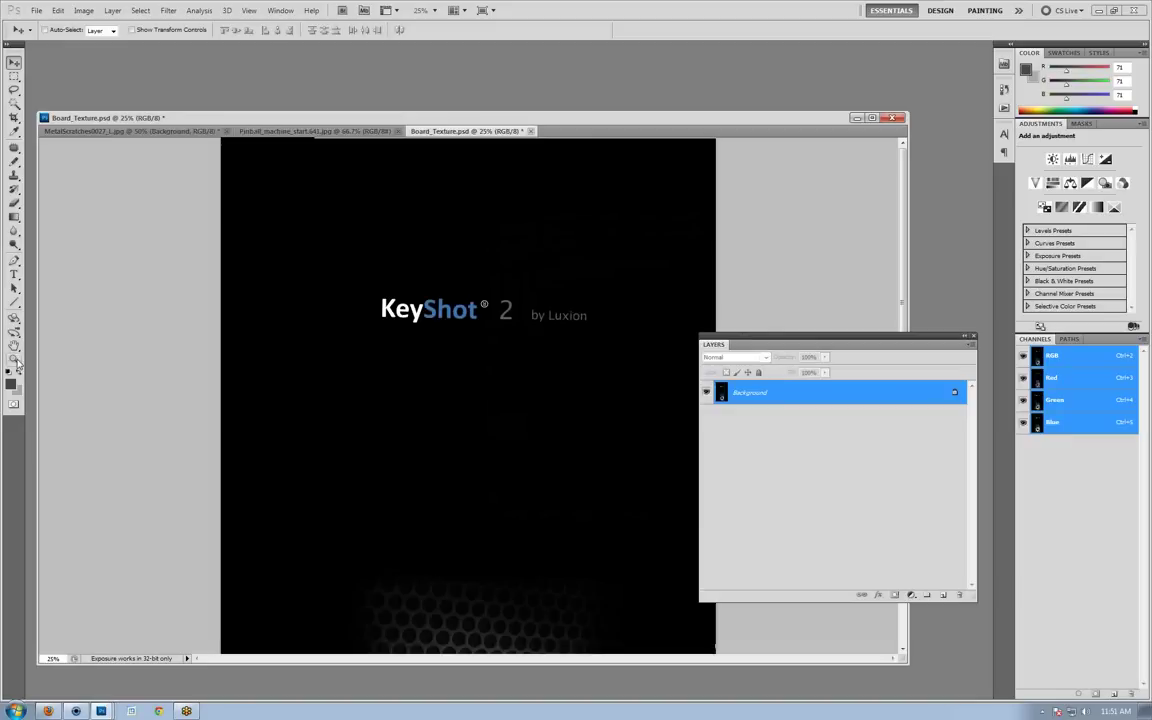
Copy the Pinball_machine_start.641.jpg screenshot into Board_Texture.psd as a new layer just above the blue KeyShot logo.
key("z")
left_click(380, 368, "alt")
left_click(404, 356, "alt")
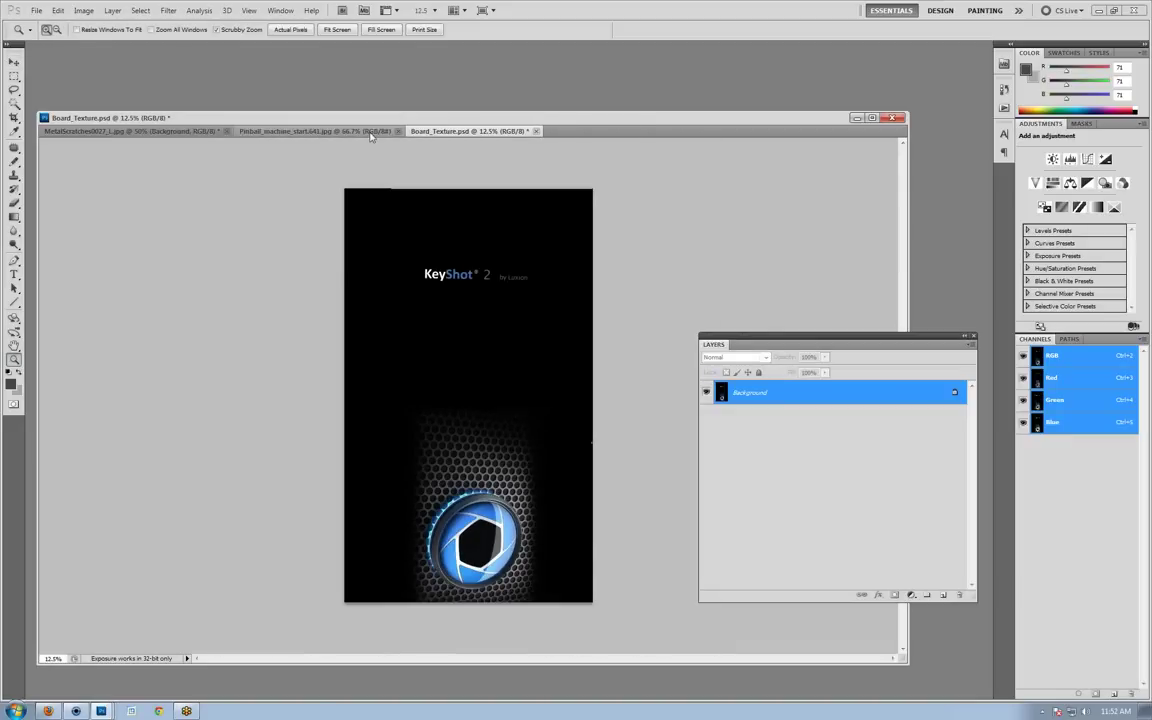
key("ctrl+plus")
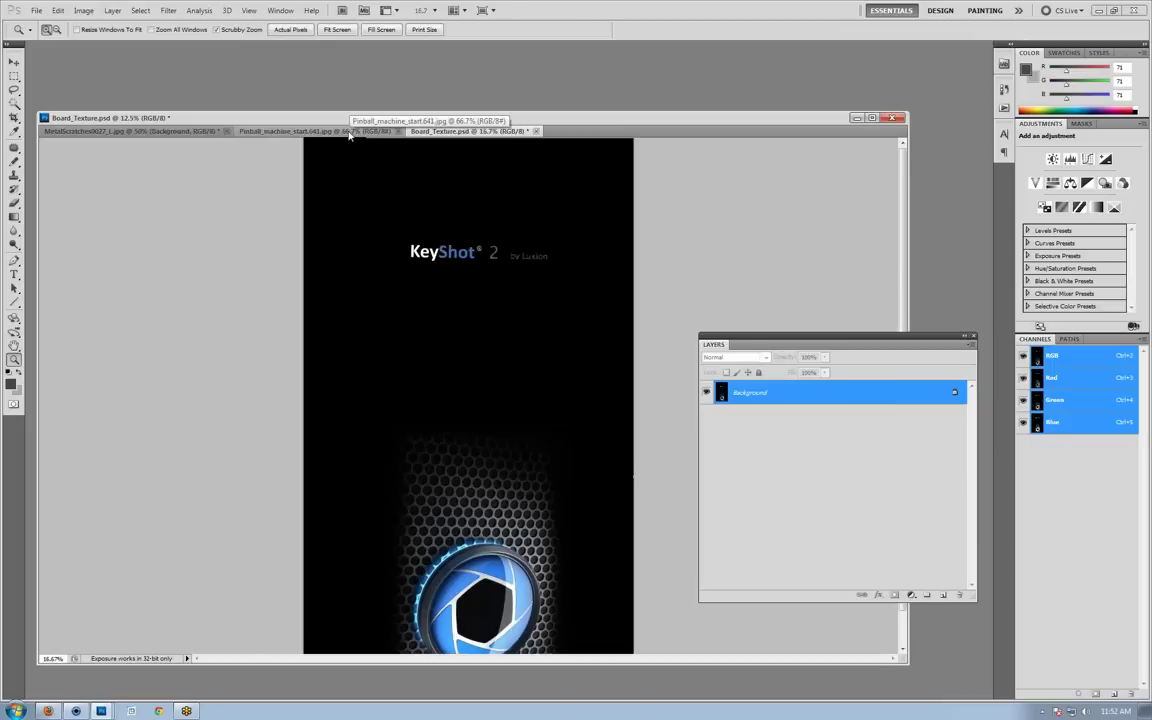
left_click(322, 131)
left_click(13, 61)
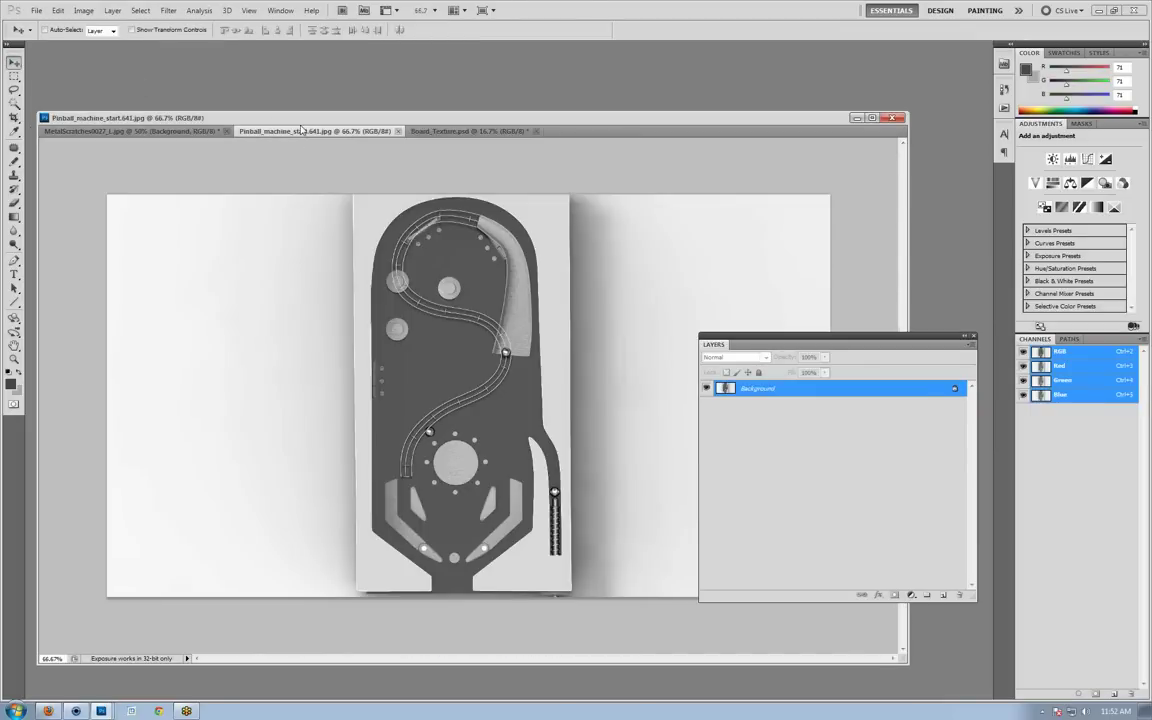
left_click_drag(299, 130, 128, 327)
left_click_drag(416, 518, 447, 492)
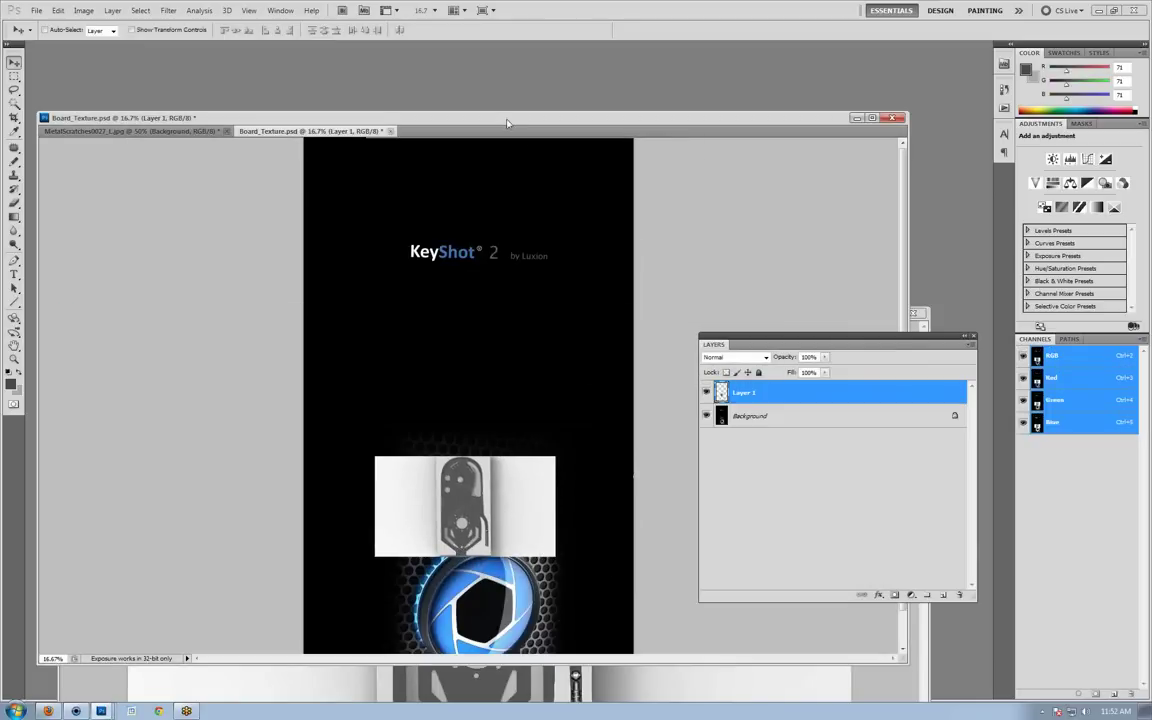
left_click_drag(502, 121, 500, 77)
left_click_drag(441, 420, 442, 395)
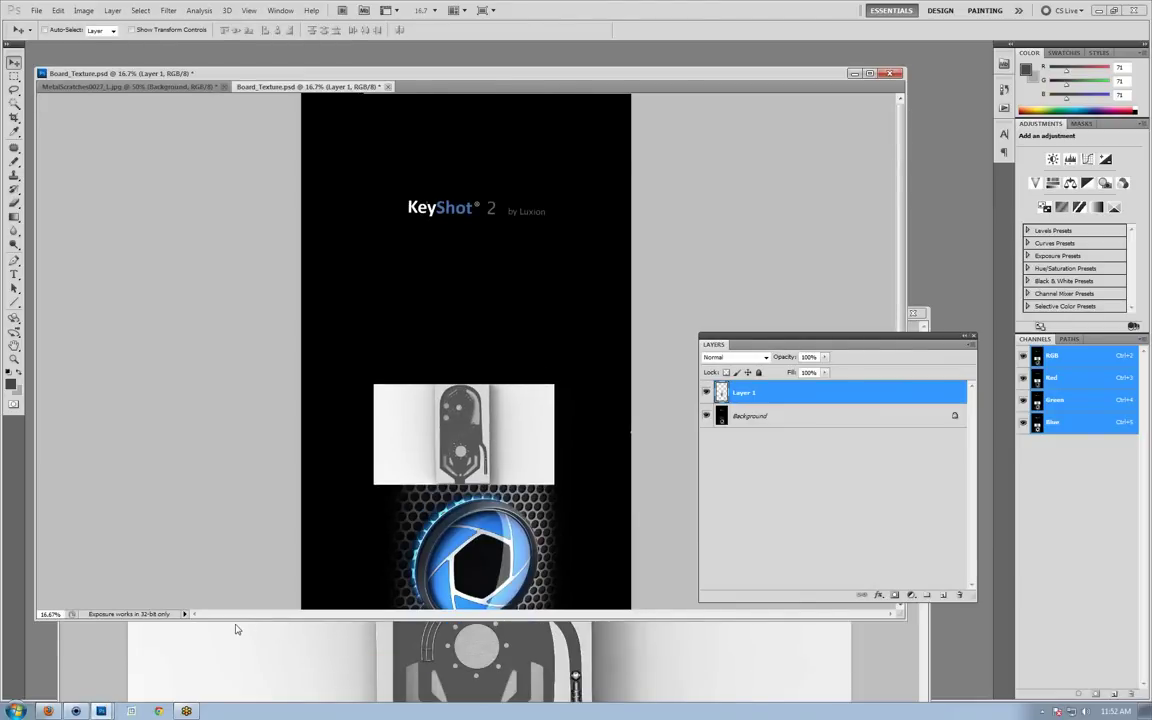
Switch to KeyShot and orbit the orthographic camera from the top view to an angled view of the playfield.
left_click(90, 711)
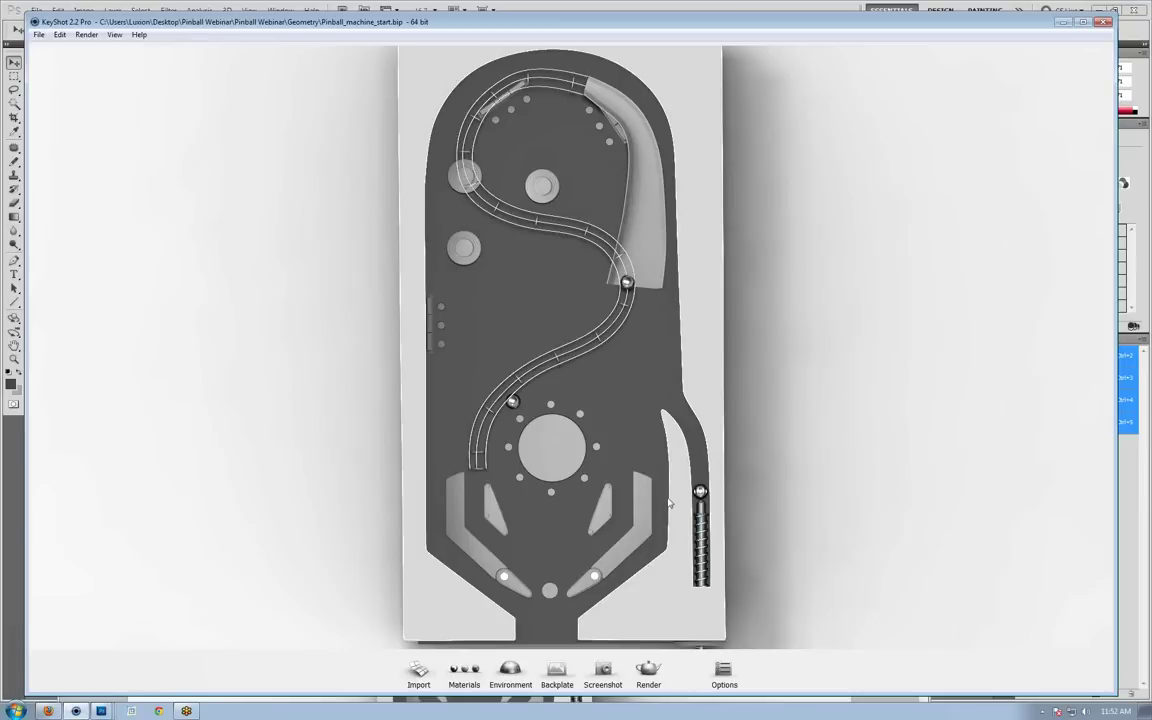
key("shift+p")
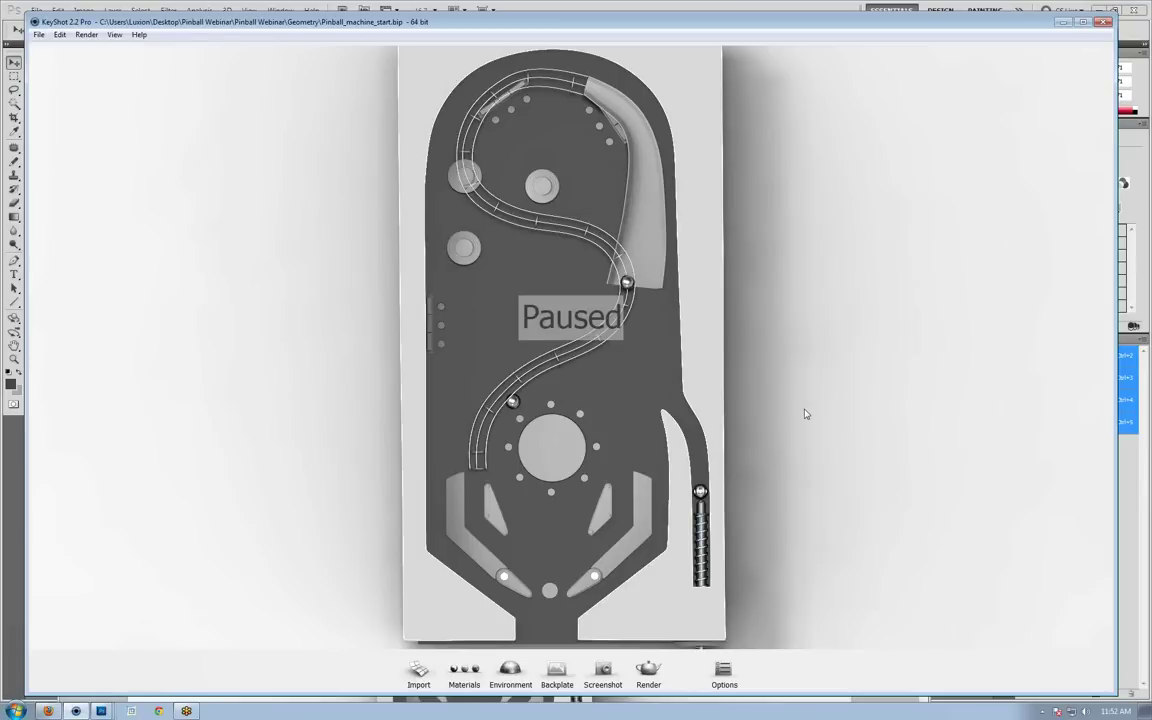
left_click(723, 679)
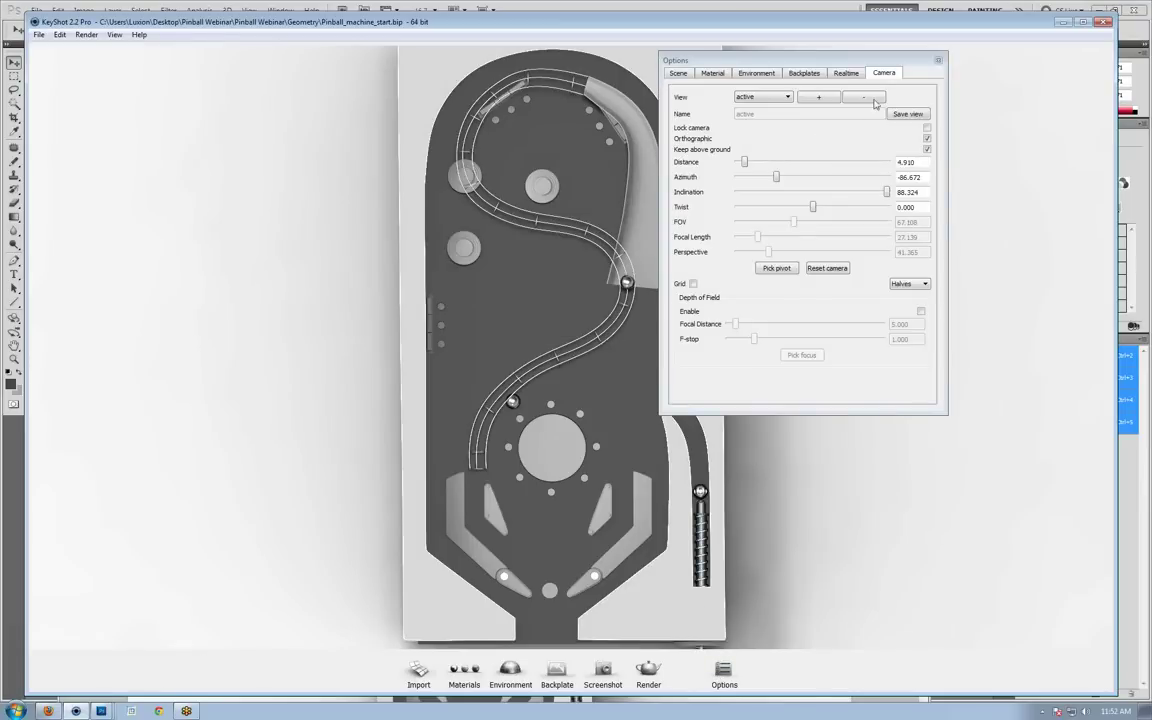
left_click_drag(480, 307, 466, 420)
left_click(927, 150)
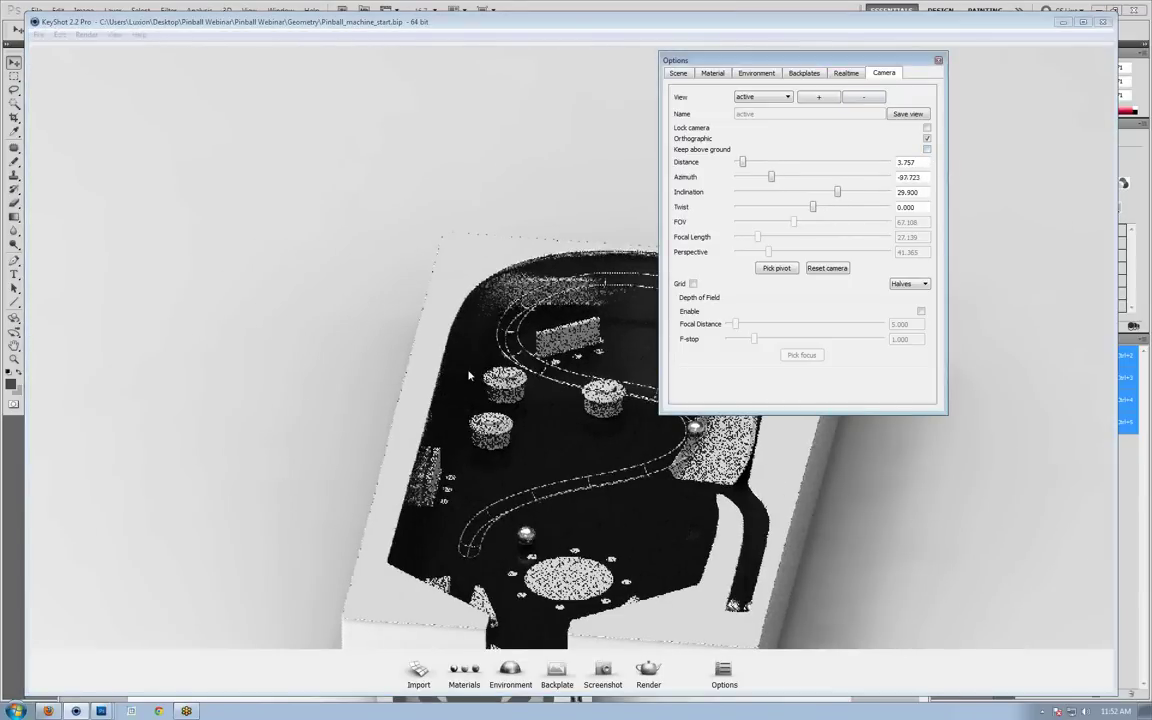
scroll(558, 343, "up", 4)
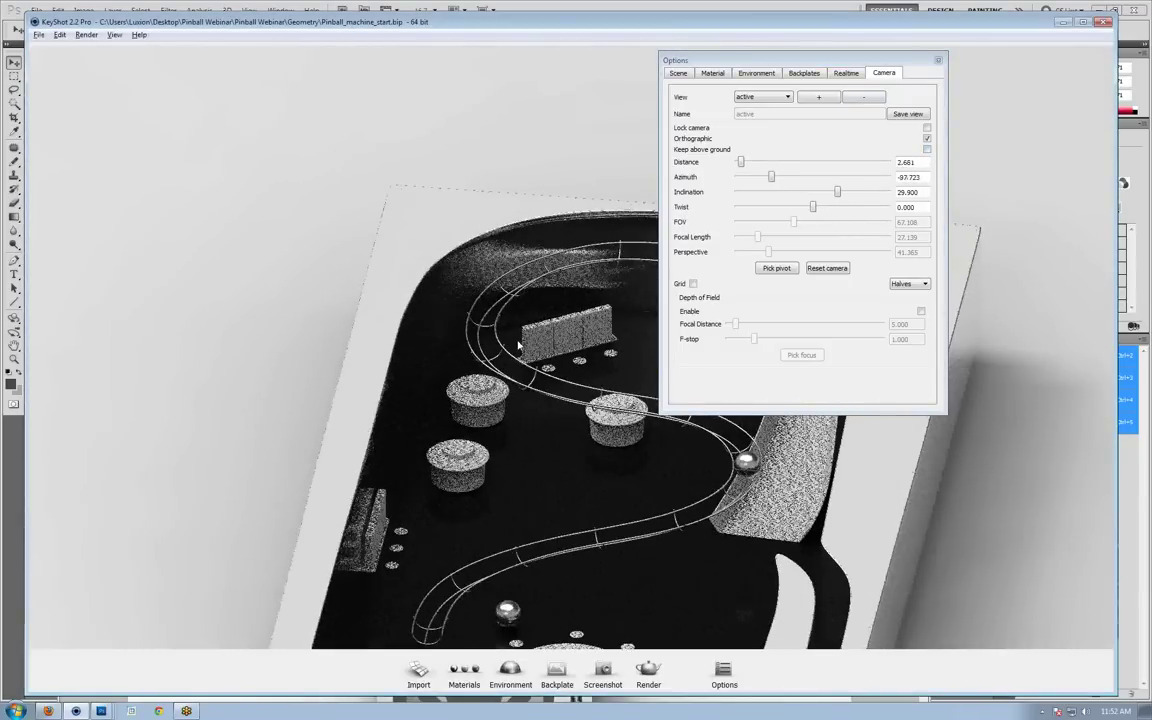
left_click_drag(520, 344, 942, 149)
left_click(927, 149)
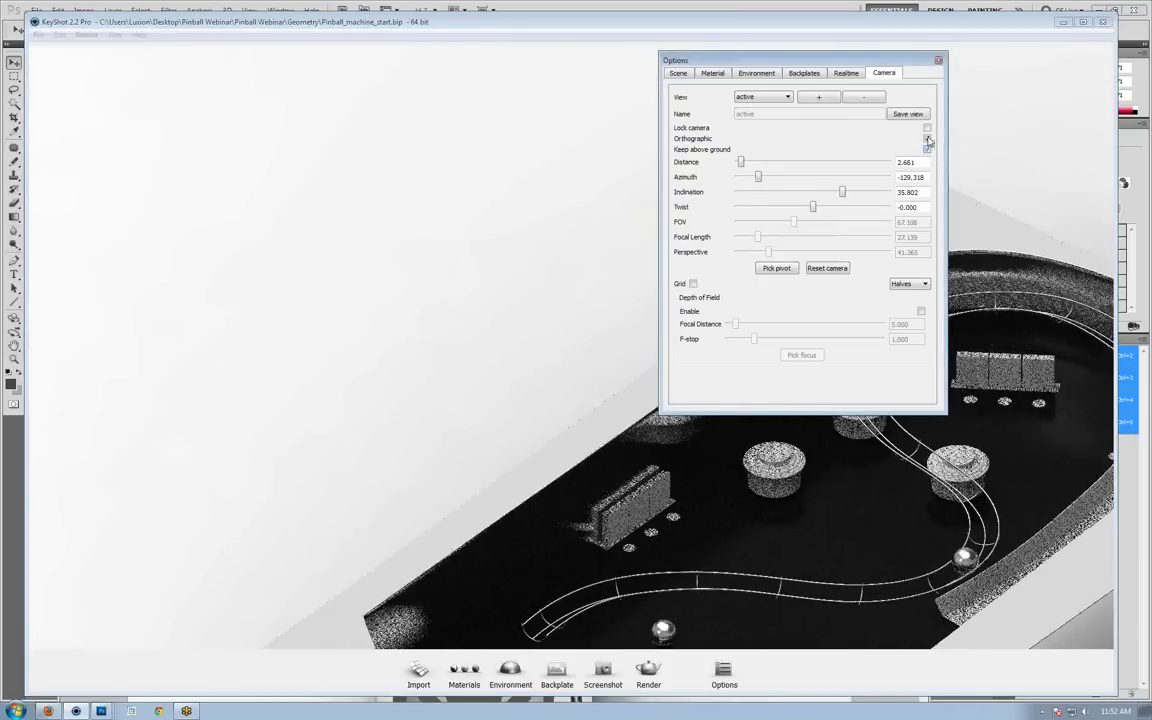
Turn off the camera's orthographic projection and frame the lower playfield's bumpers and circular inlays up close.
left_click(927, 139)
scroll(487, 188, "up", 2)
middle_click_drag(487, 188, 458, 60)
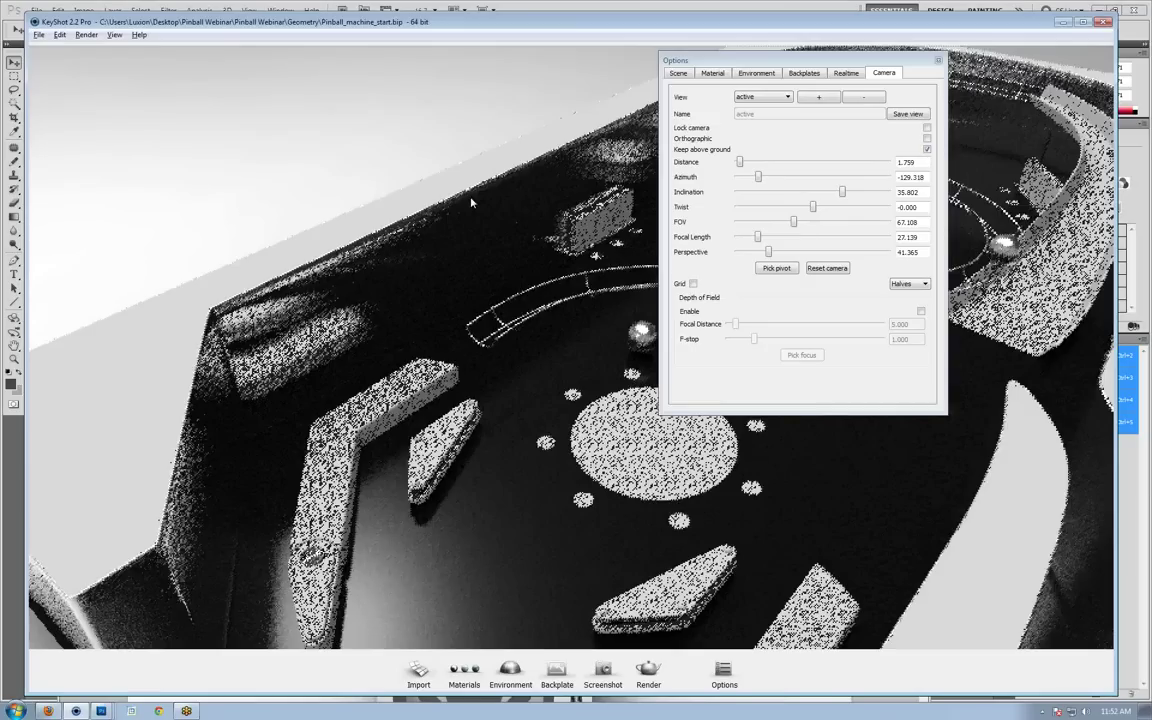
middle_click_drag(590, 405, 587, 330)
scroll(586, 331, "up", 5)
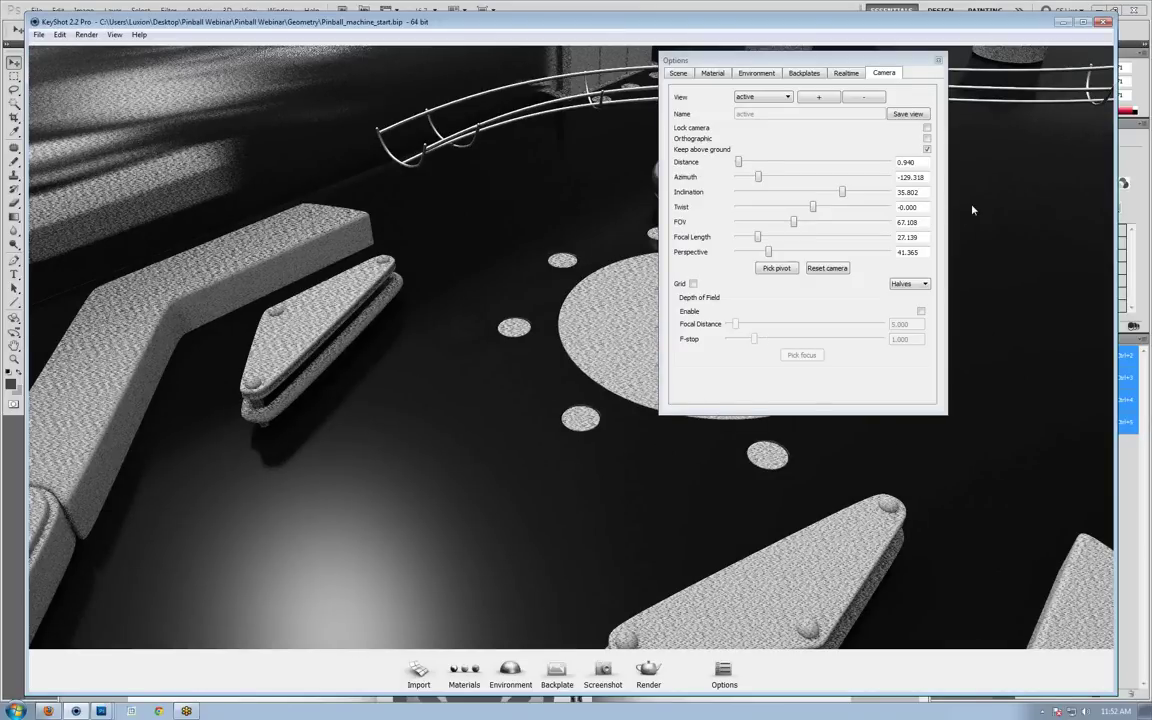
Switch back to Photoshop and scale the screenshot layer proportionally to about 587%, positioning its playfield over the board texture.
key("shift+p")
left_click_drag(950, 25, 660, 632)
left_click(459, 427)
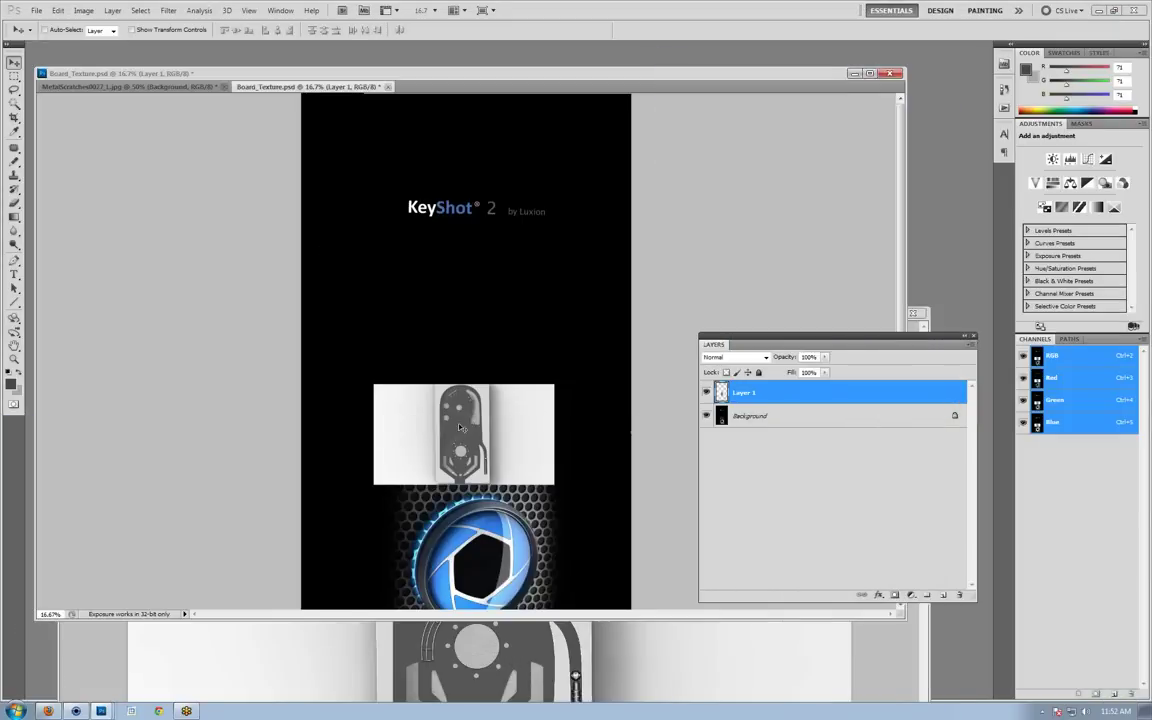
left_click_drag(481, 428, 456, 506)
key("ctrl+t")
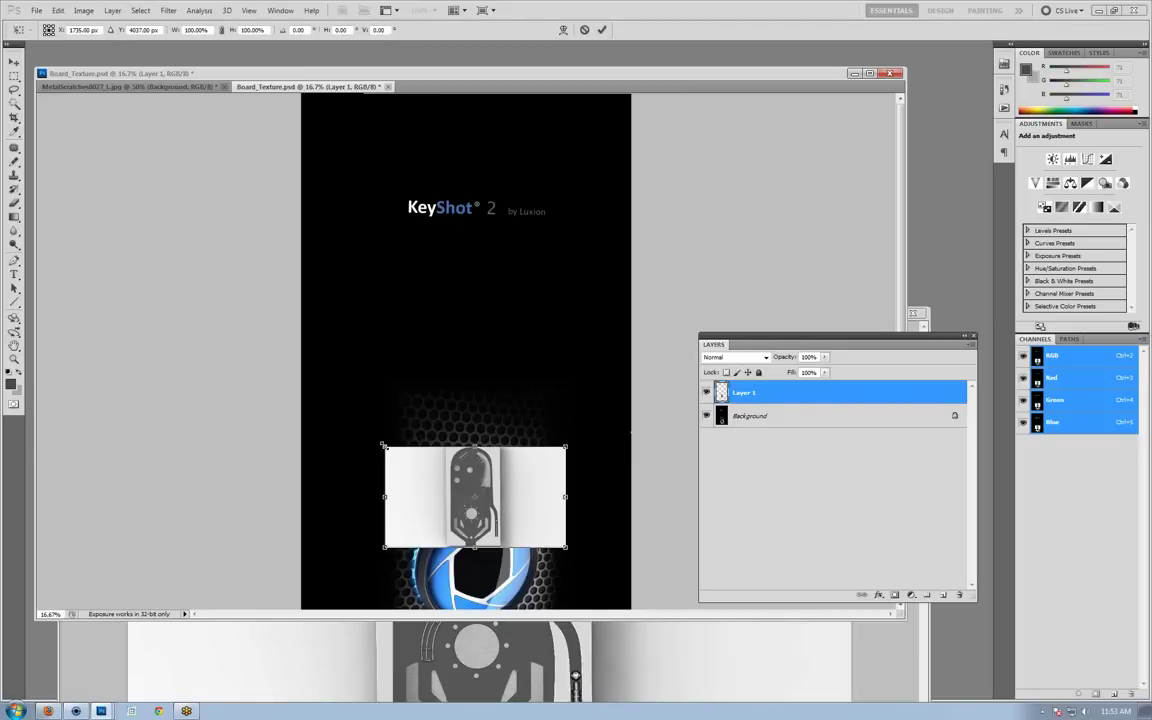
left_click_drag(384, 446, 2, 197, "alt+shift")
left_click_drag(418, 279, 423, 232)
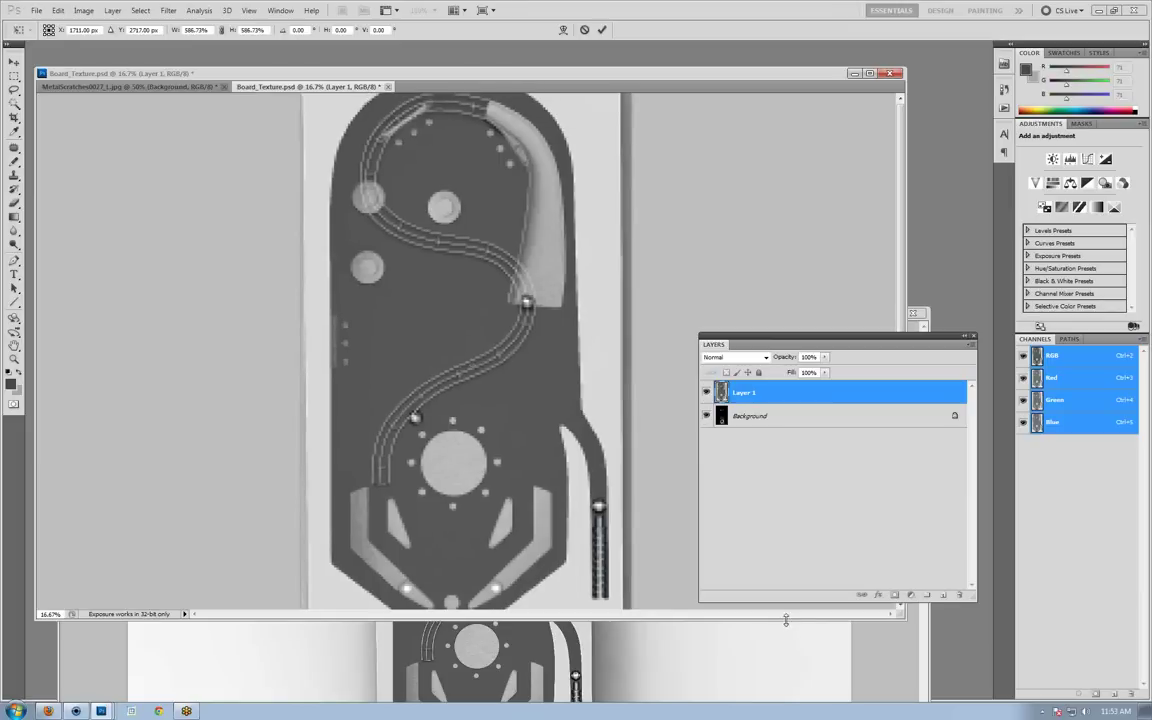
left_click_drag(787, 621, 784, 709)
left_click_drag(540, 423, 545, 460)
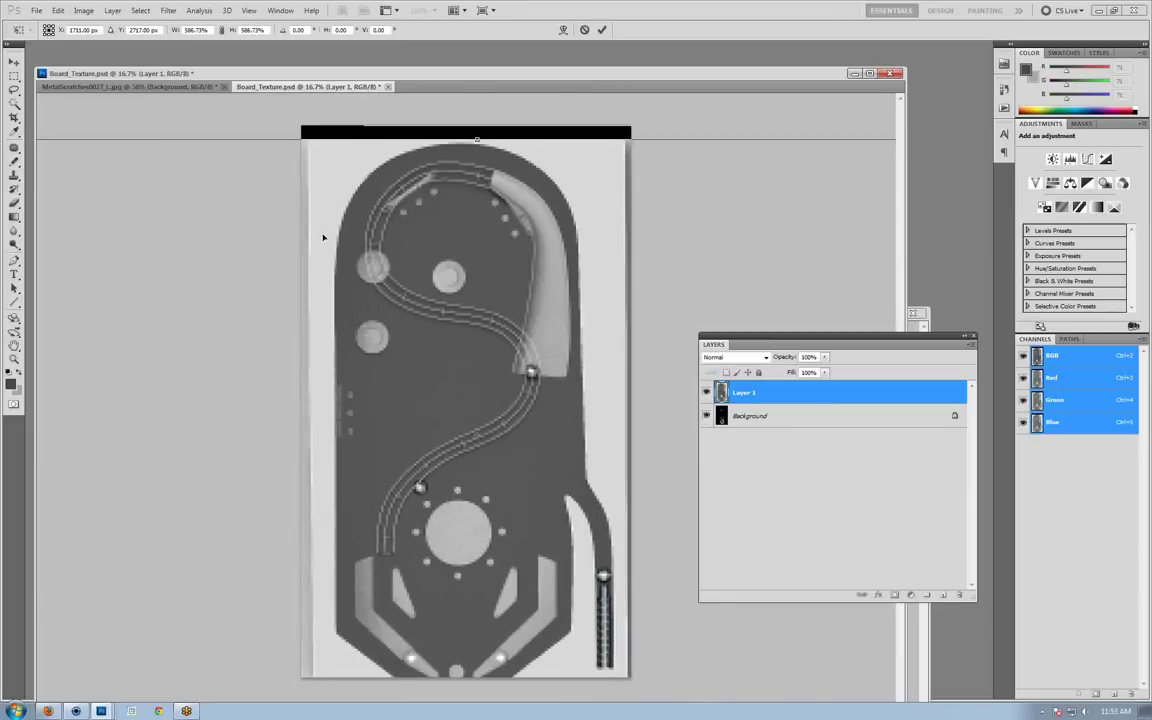
Scale the screenshot layer proportionally to about 550% and reposition it so the whole playfield outline fits within the board texture.
left_click_drag(40, 159, 265, 216)
left_click_drag(183, 200, 231, 226, "alt+shift")
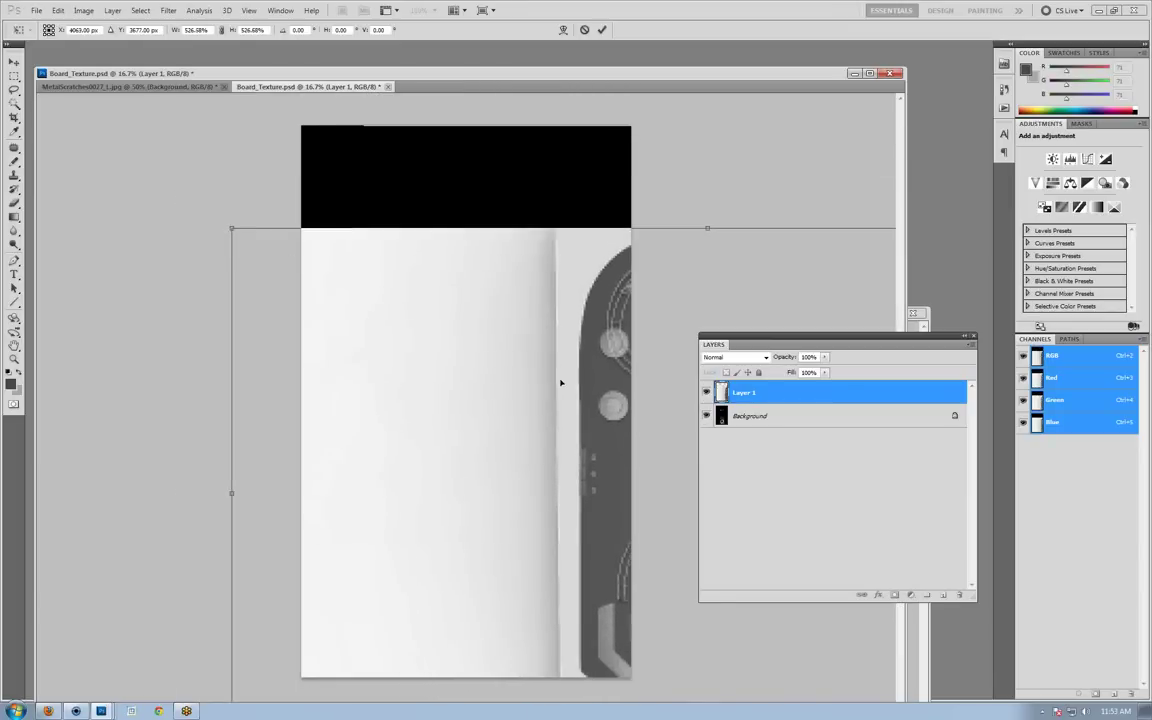
left_click_drag(561, 381, 446, 325)
left_click_drag(121, 174, 98, 160, "alt+shift")
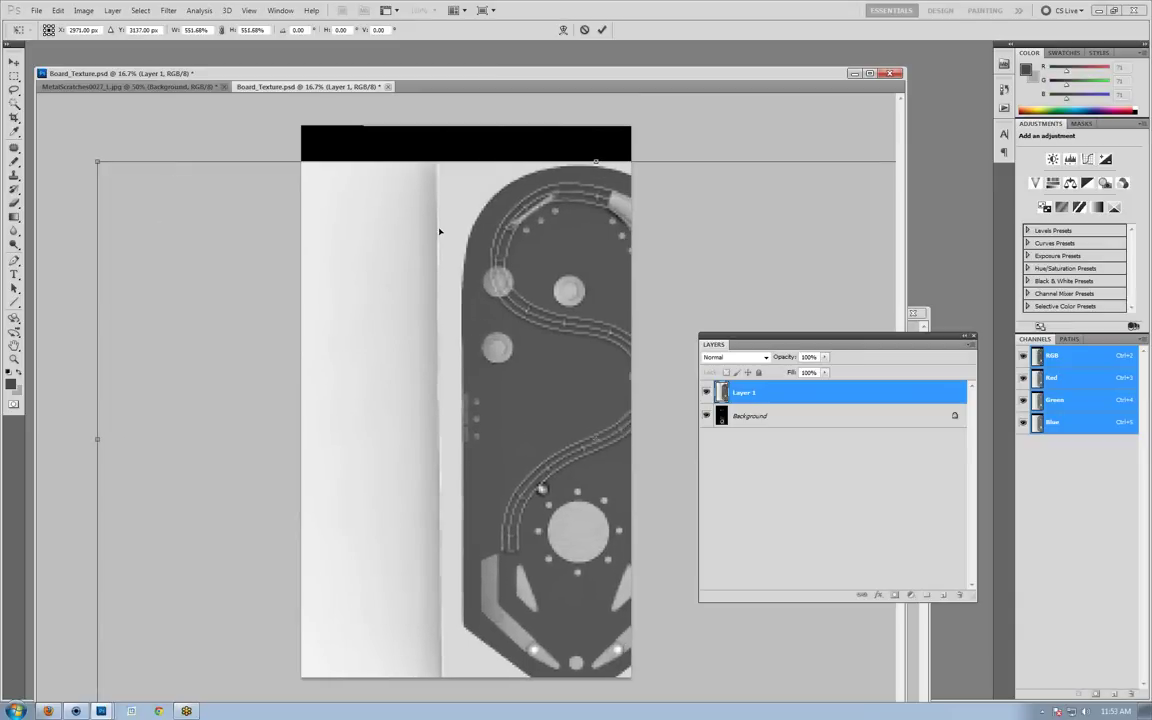
left_click_drag(442, 231, 363, 213)
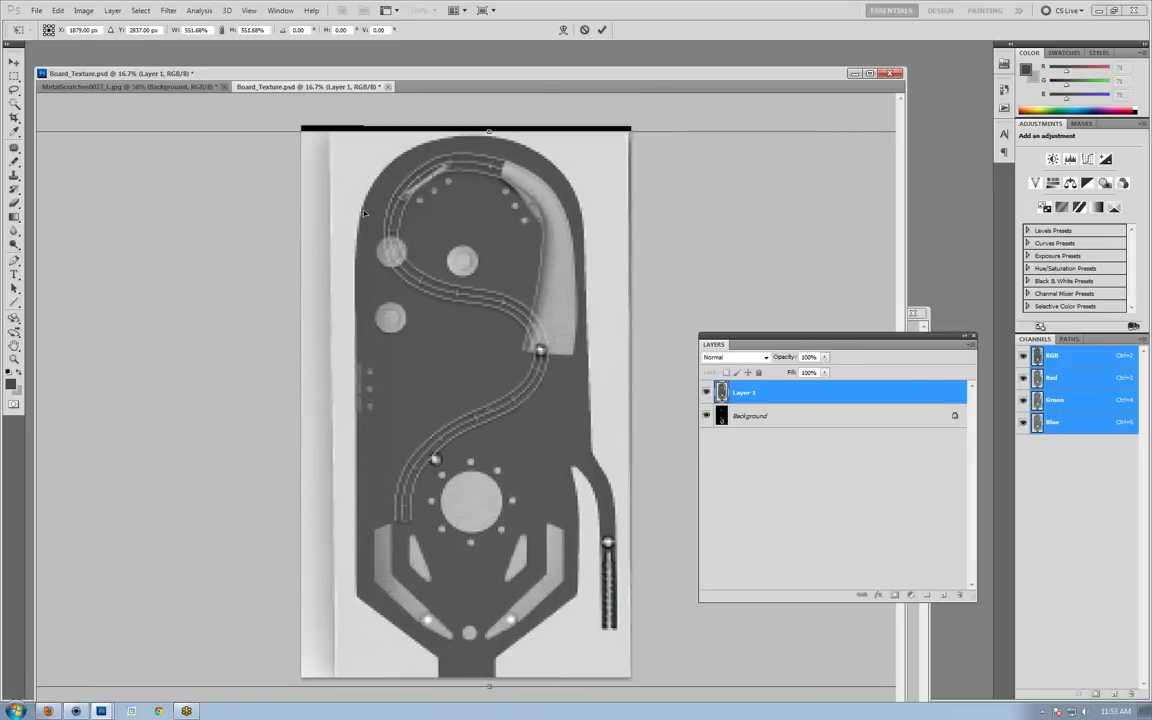
key("Return")
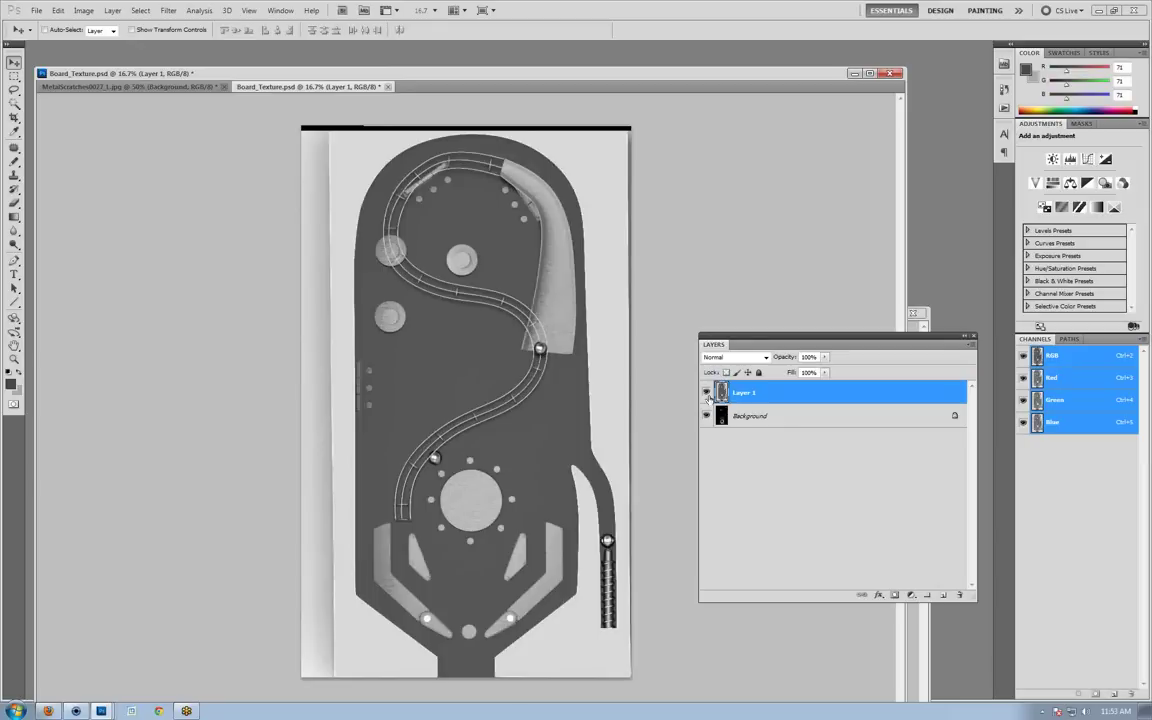
Lower the screenshot layer's opacity to 40% and rename it Texture Reference.
left_click(797, 416)
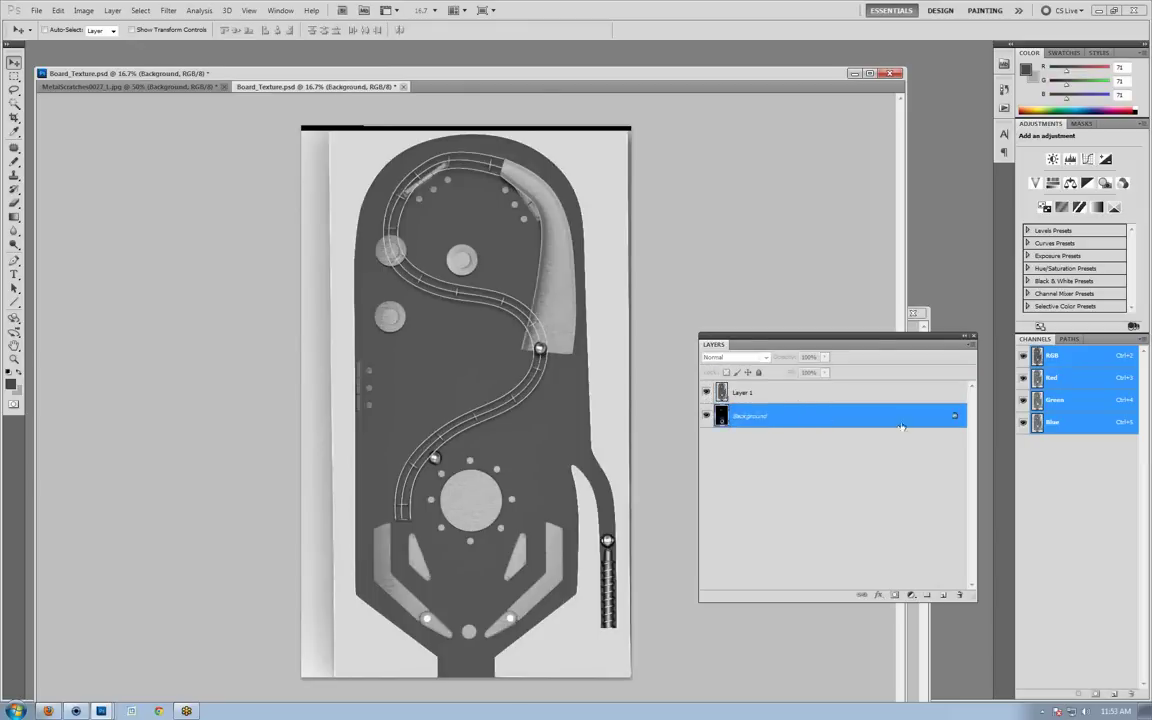
left_click(775, 393)
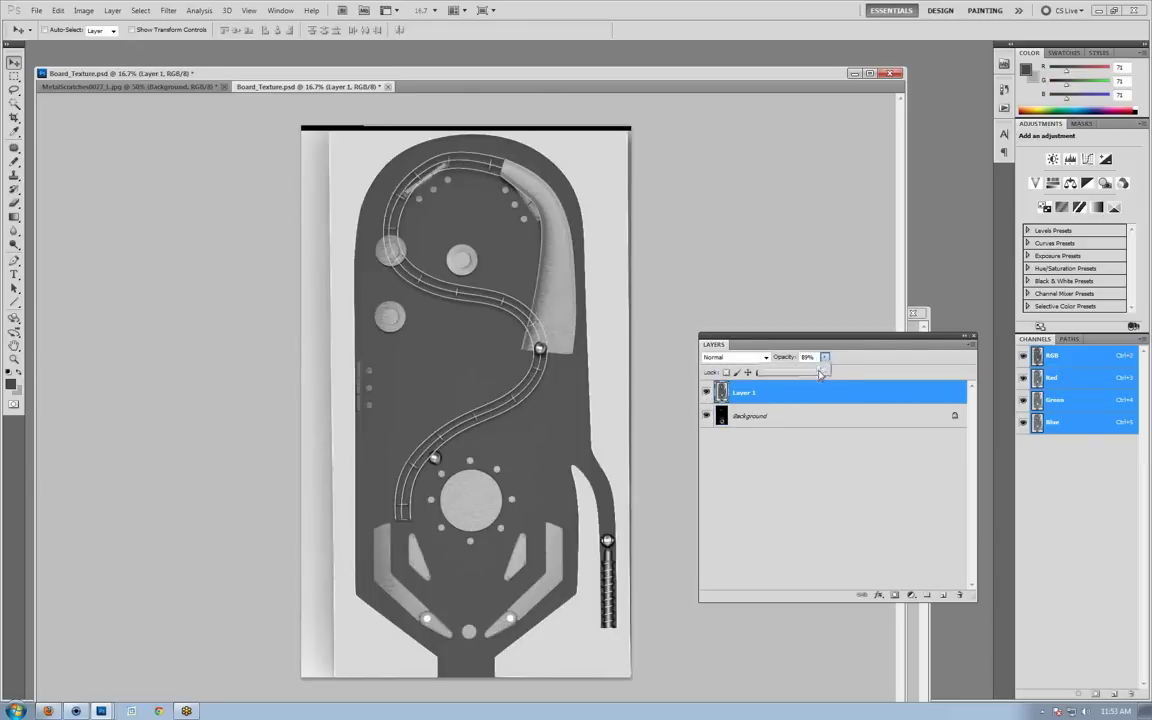
left_click(824, 357)
left_click_drag(825, 372, 788, 372)
double_click(752, 394)
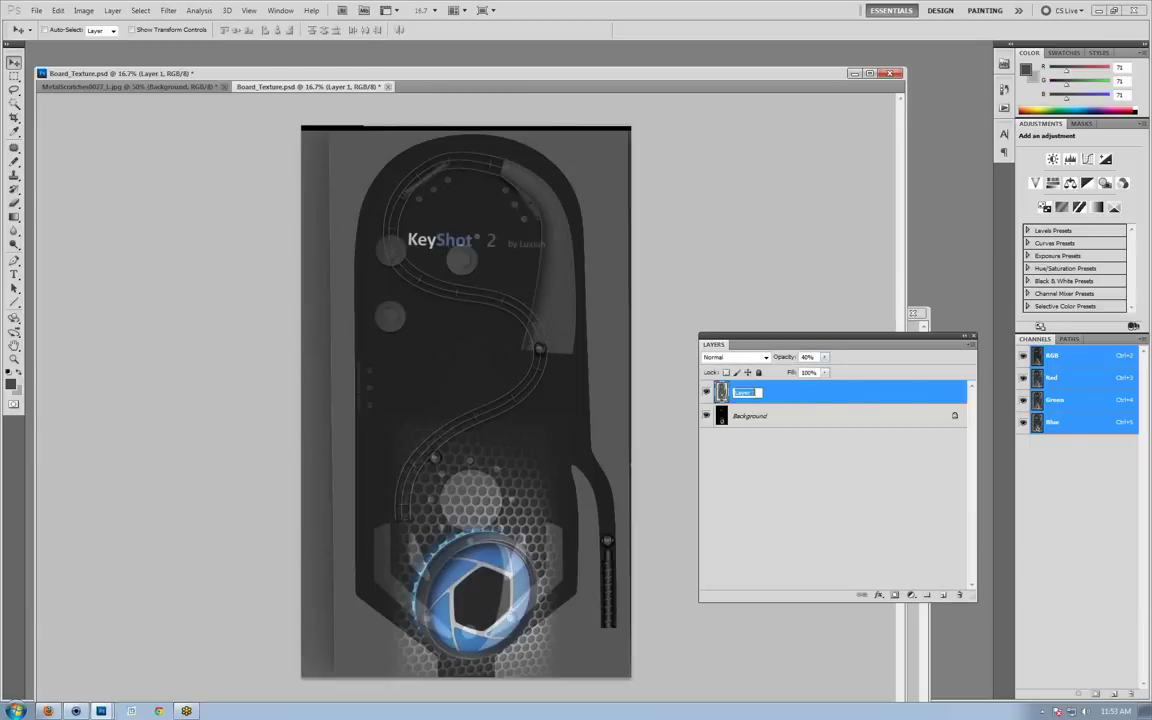
type("Texture Reference")
key("Return")
Duplicate the Background layer and shift the copy upward with the original Background hidden.
left_click(758, 415)
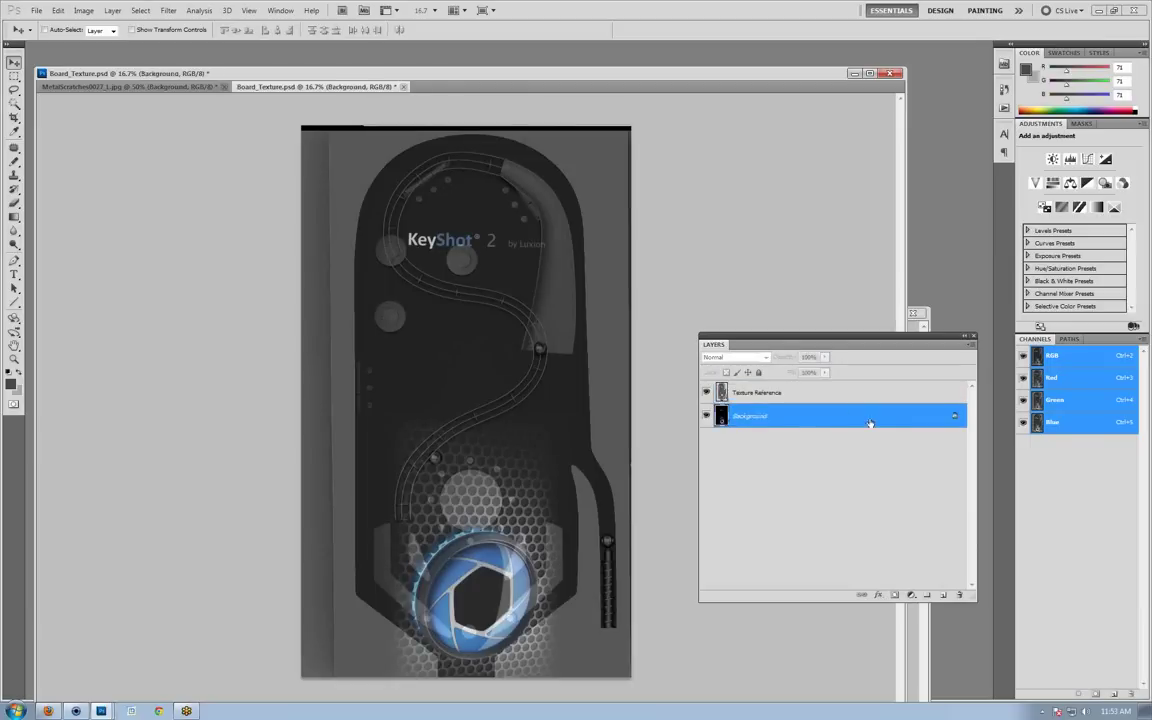
left_click_drag(869, 424, 943, 594)
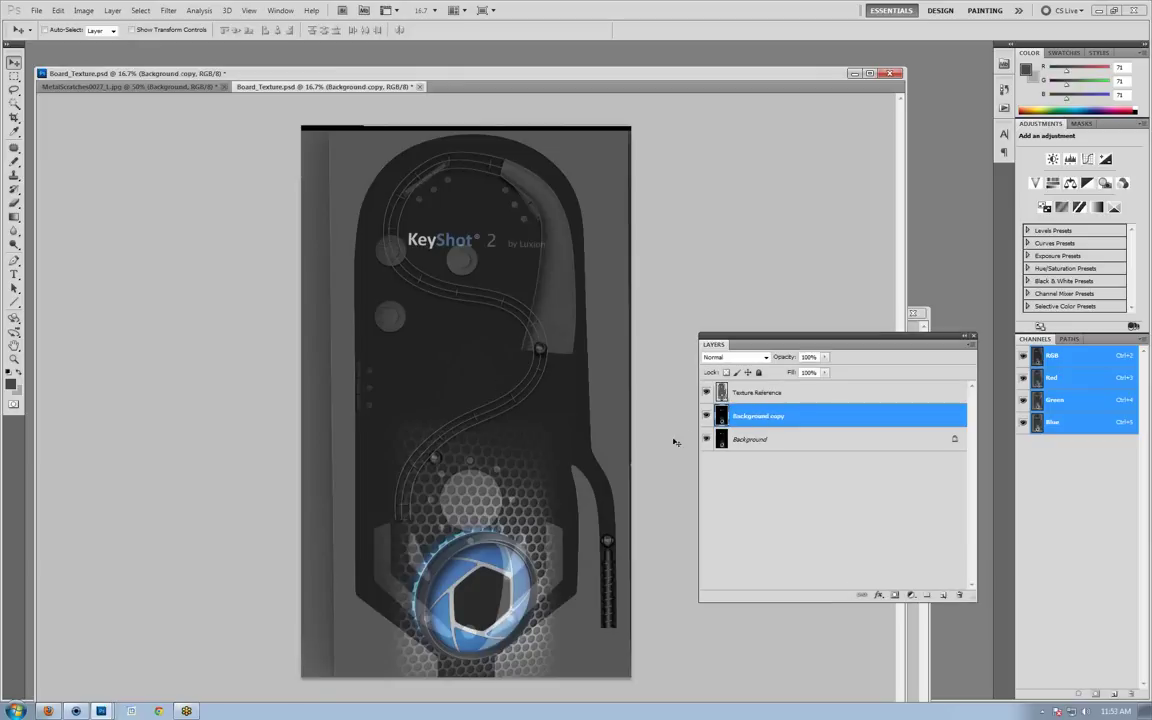
left_click_drag(511, 445, 500, 379)
left_click(705, 440)
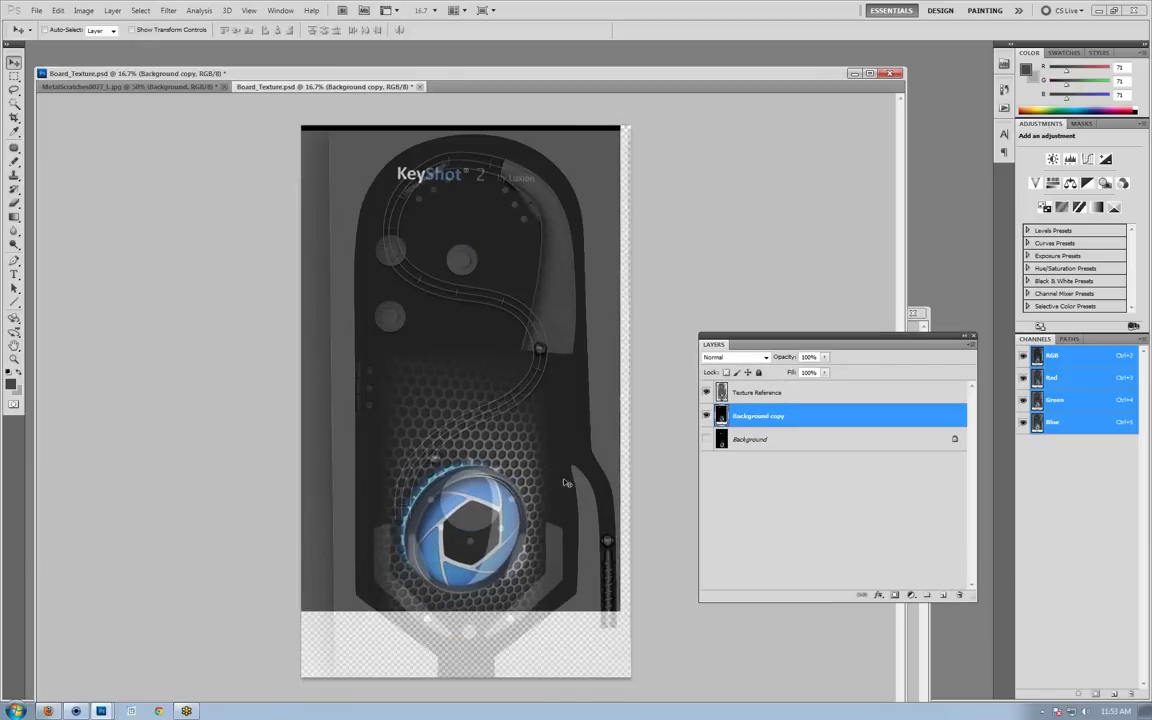
Create a new layer directly above Background and fill it with solid black.
left_click(782, 445)
left_click(943, 595)
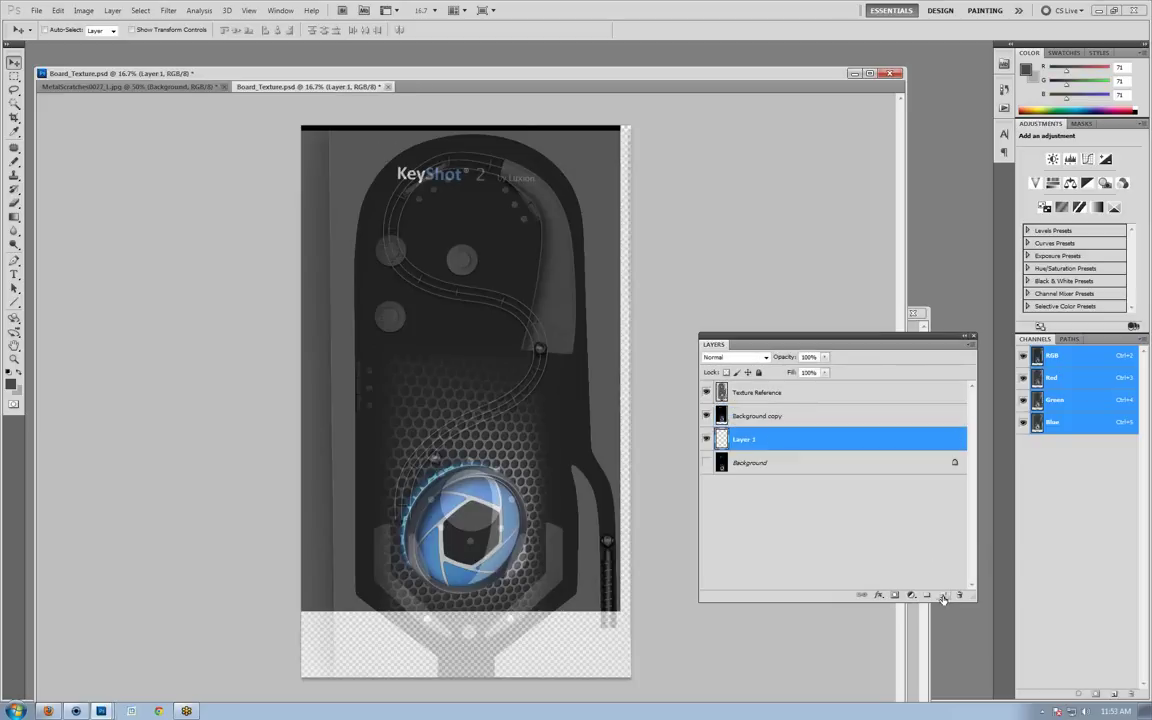
key("shift+F5")
left_click(562, 222)
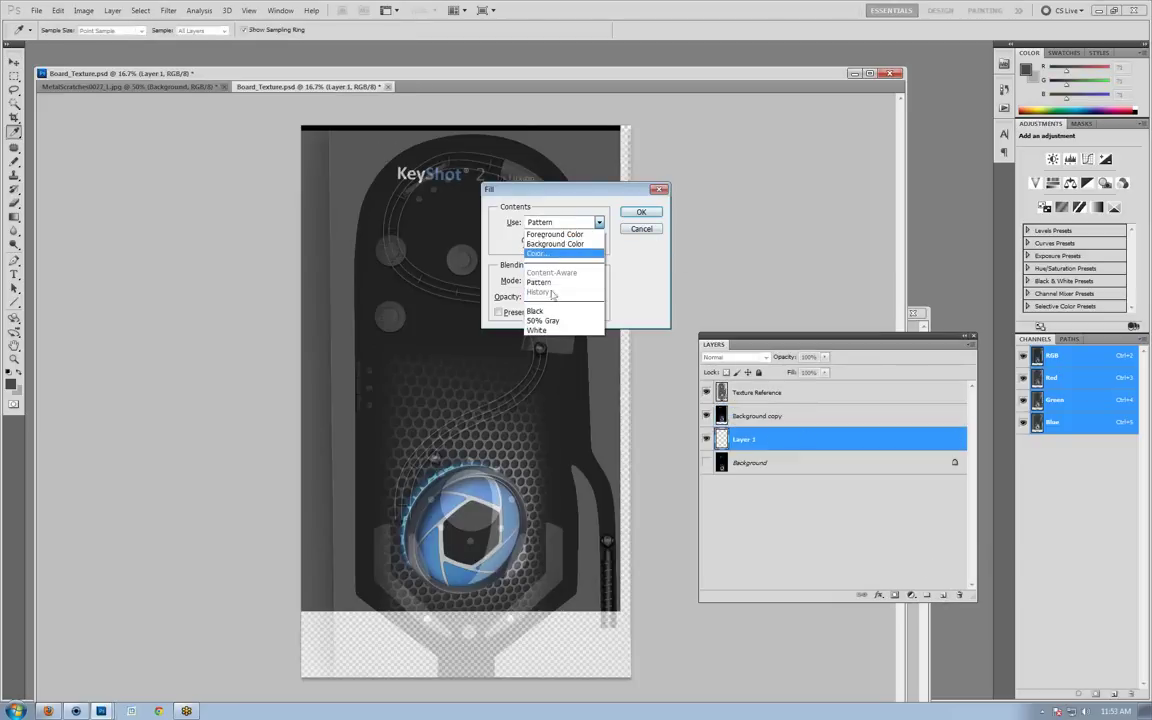
left_click(536, 311)
left_click(640, 213)
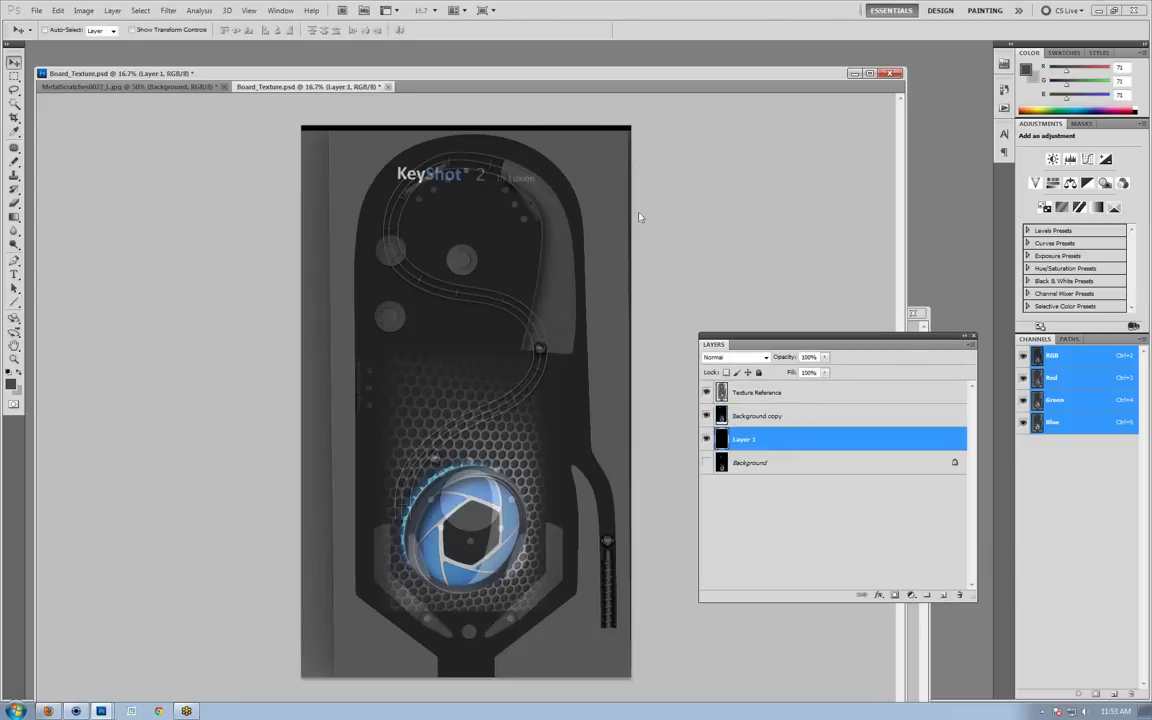
Try shifting the Texture Reference layer, at 40% opacity, over the board artwork.
key("alt+bracketright")
key("alt+bracketright")
key("4")
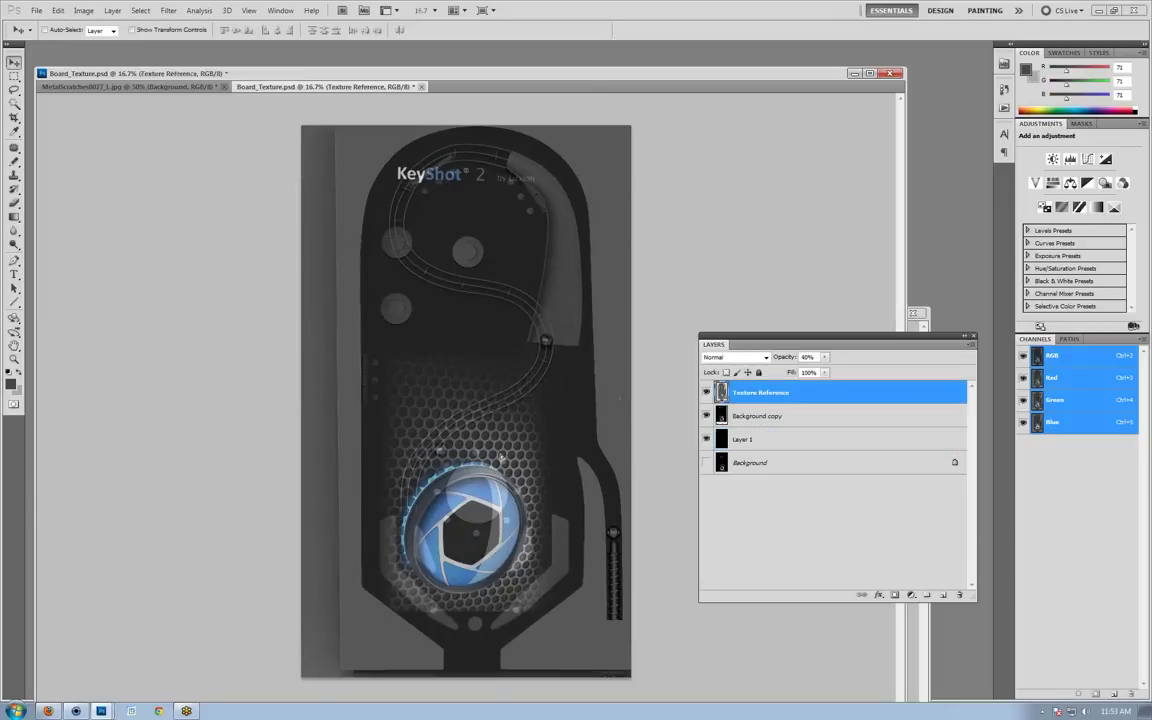
left_click_drag(622, 454, 616, 462)
Move the Background copy layer so the blue KeyShot emblem sits over the playfield's large circular inlay.
left_click(778, 418)
left_click_drag(518, 410, 529, 391)
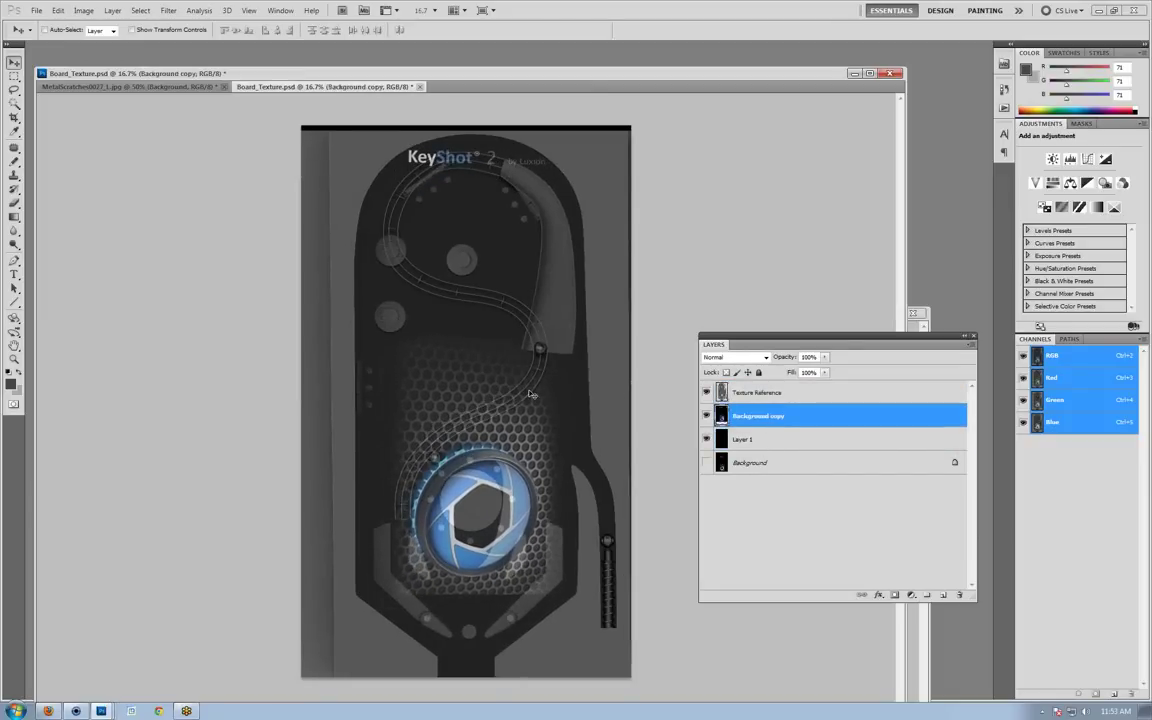
mouse_move(531, 428)
left_mouse_down()
mouse_move(521, 429)
mouse_move(528, 422)
left_mouse_up()
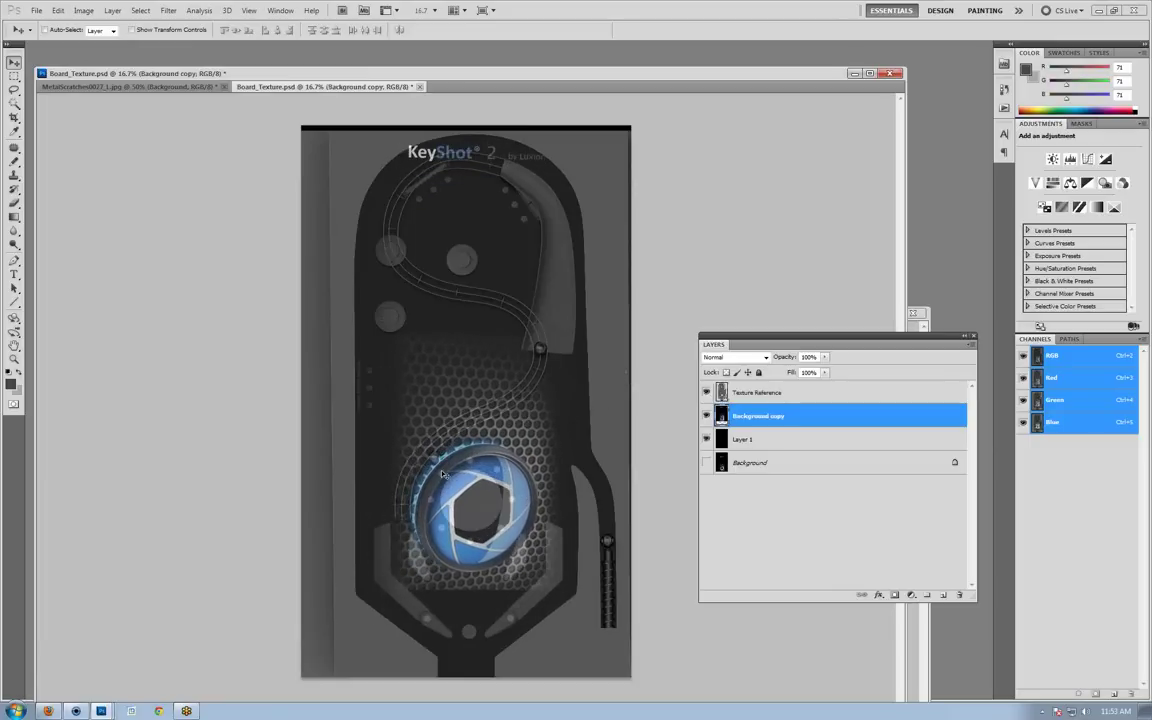
left_click_drag(494, 522, 492, 520)
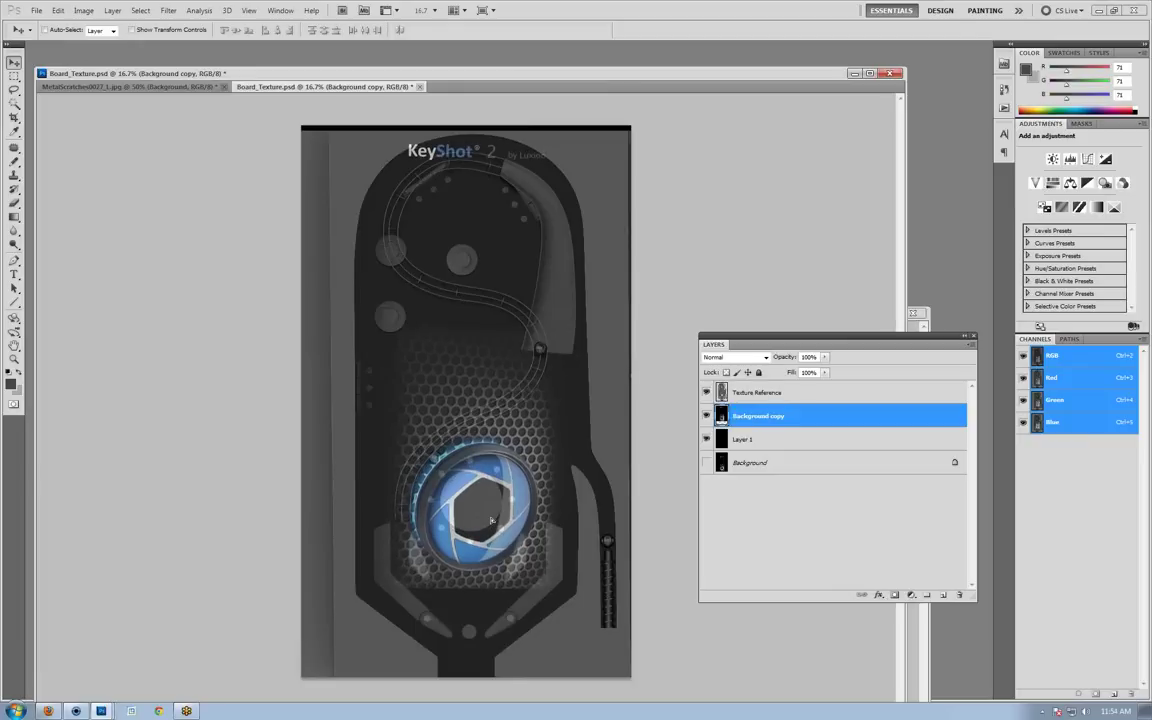
Copy the "KeyShot 2 by Luxion" title area from the Background copy layer onto its own new layer.
left_click(14, 76)
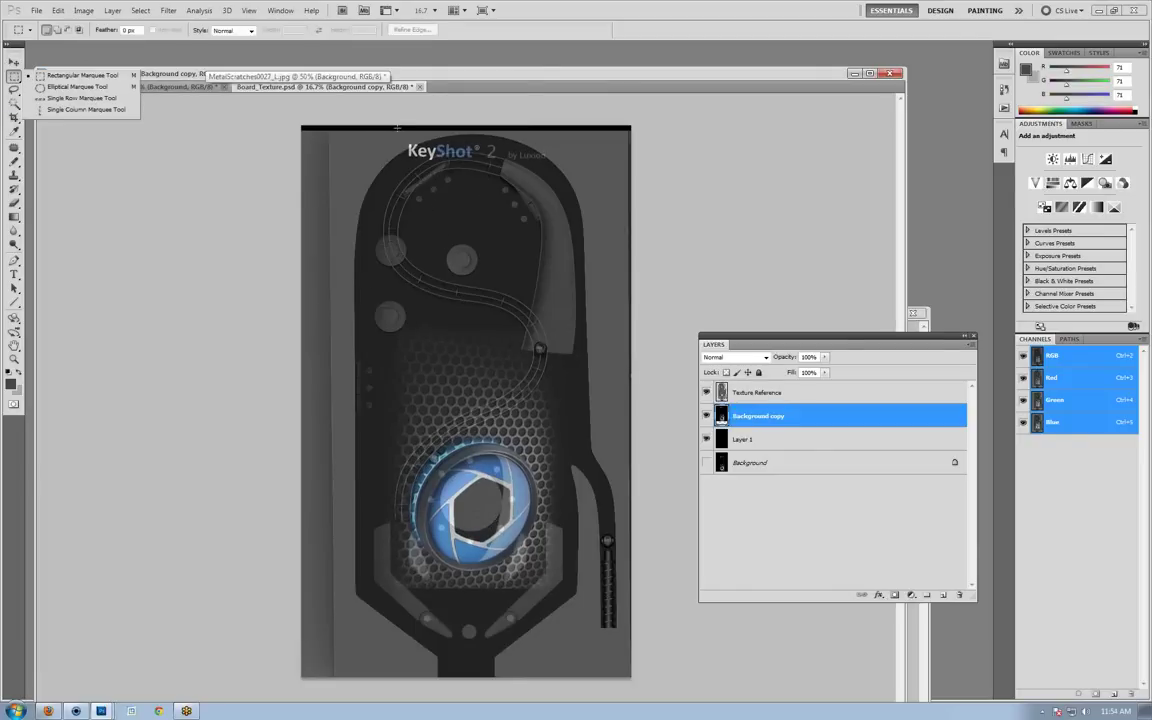
mouse_move(396, 136)
left_mouse_down()
mouse_move(622, 175)
mouse_move(556, 173)
left_mouse_up()
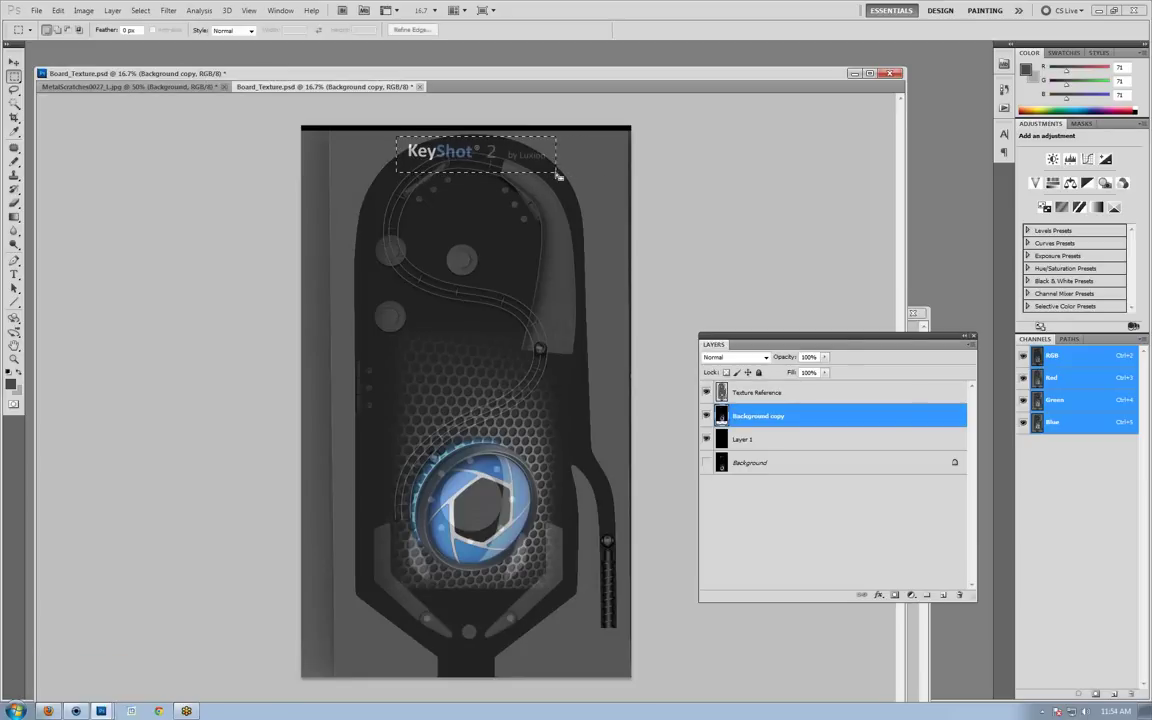
key("ctrl+j")
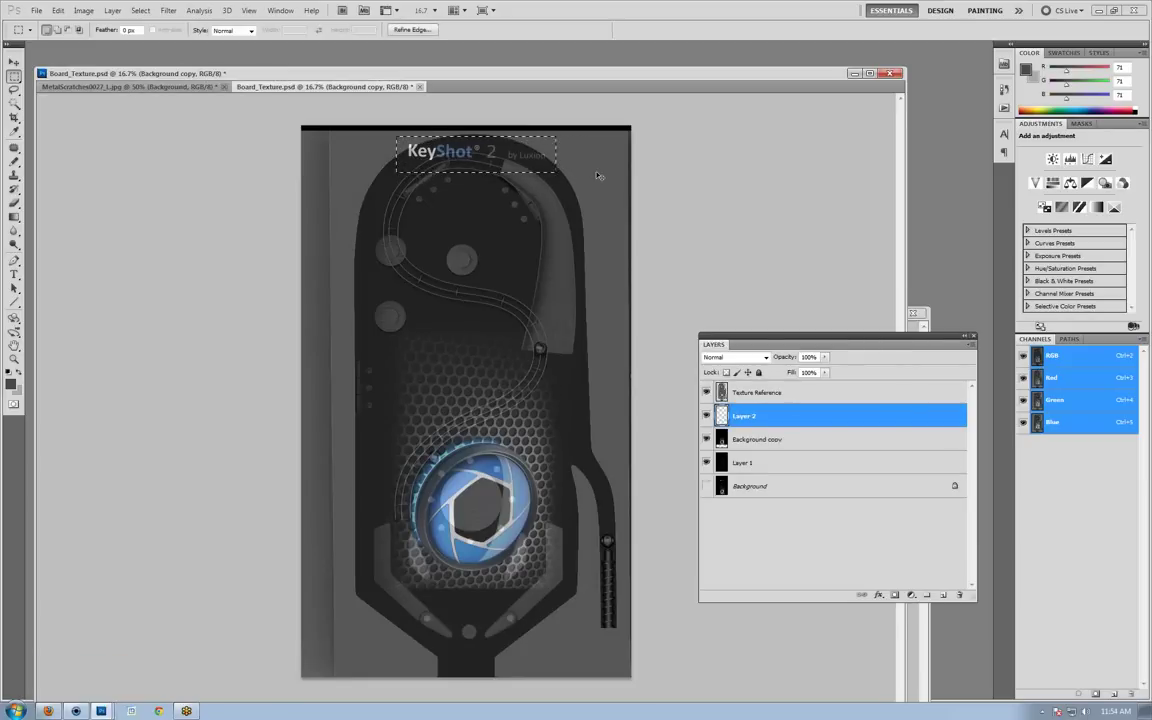
left_click(597, 176)
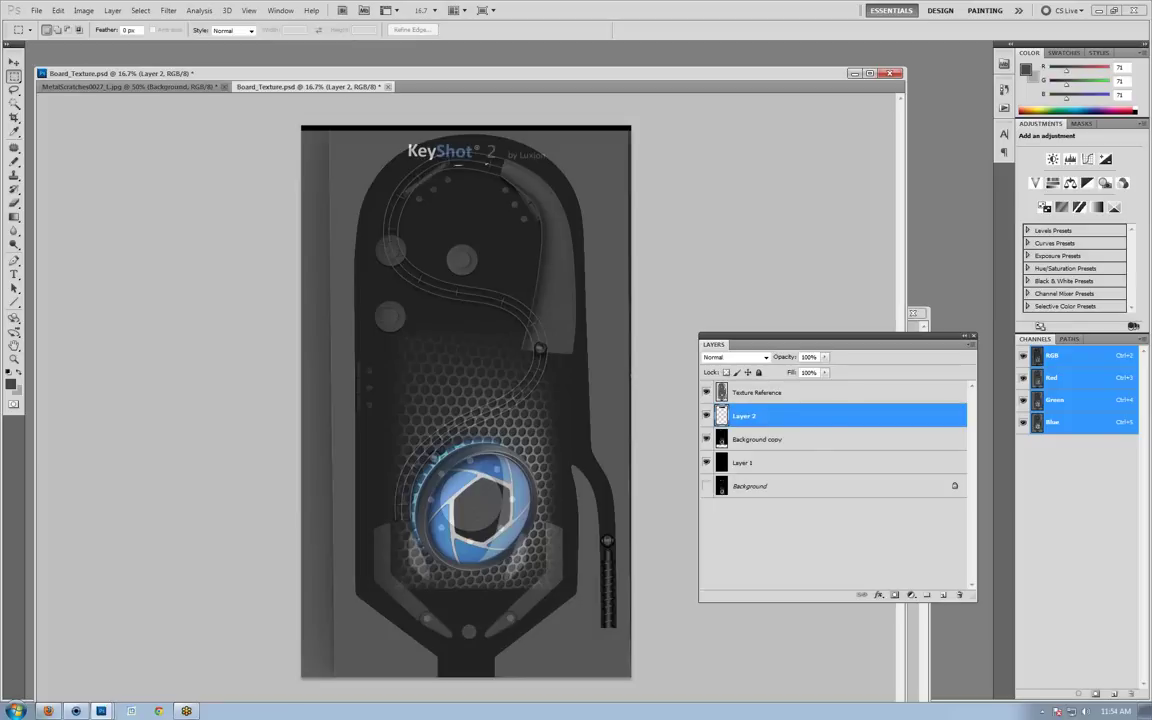
Move the copied KeyShot title below the upper track and scale it proportionally to about 61%.
key("v")
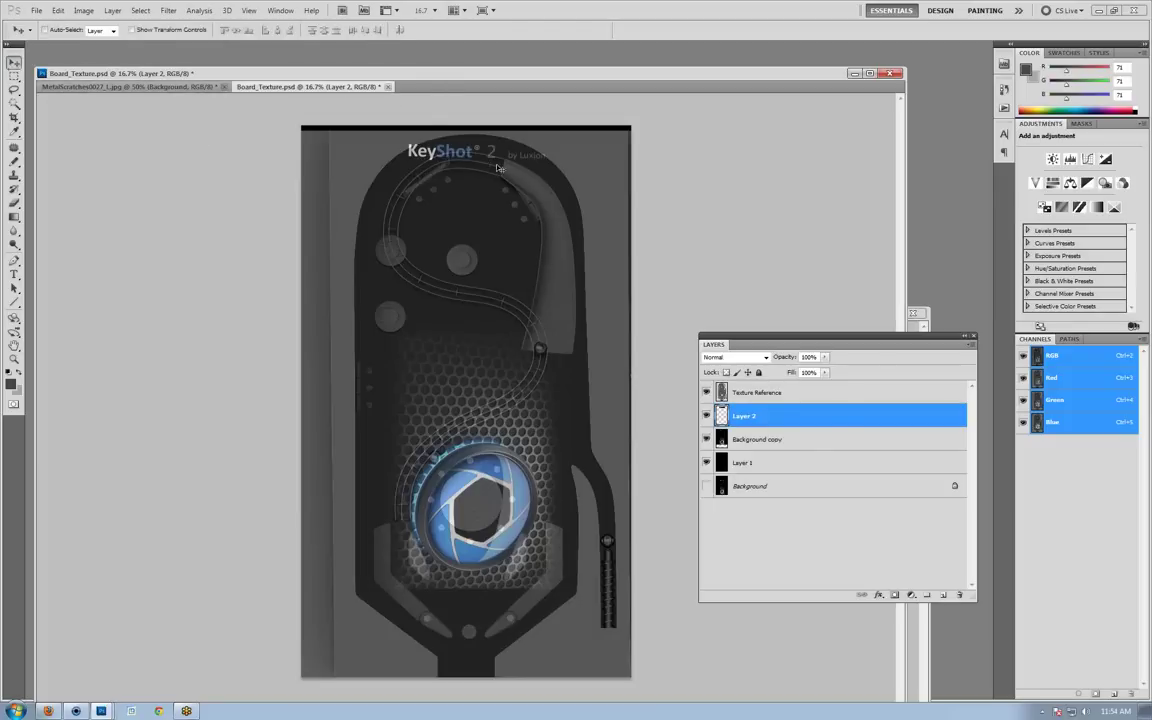
left_click_drag(498, 167, 467, 228)
key("ctrl+t")
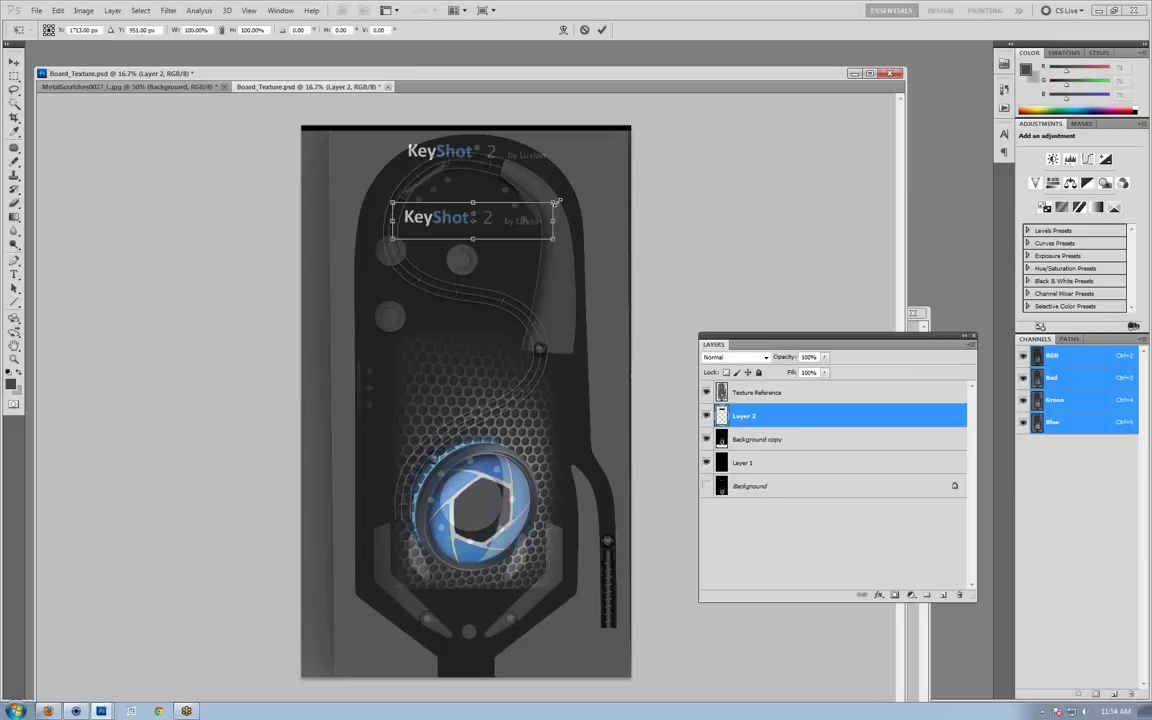
left_click_drag(556, 202, 481, 226, "alt+shift")
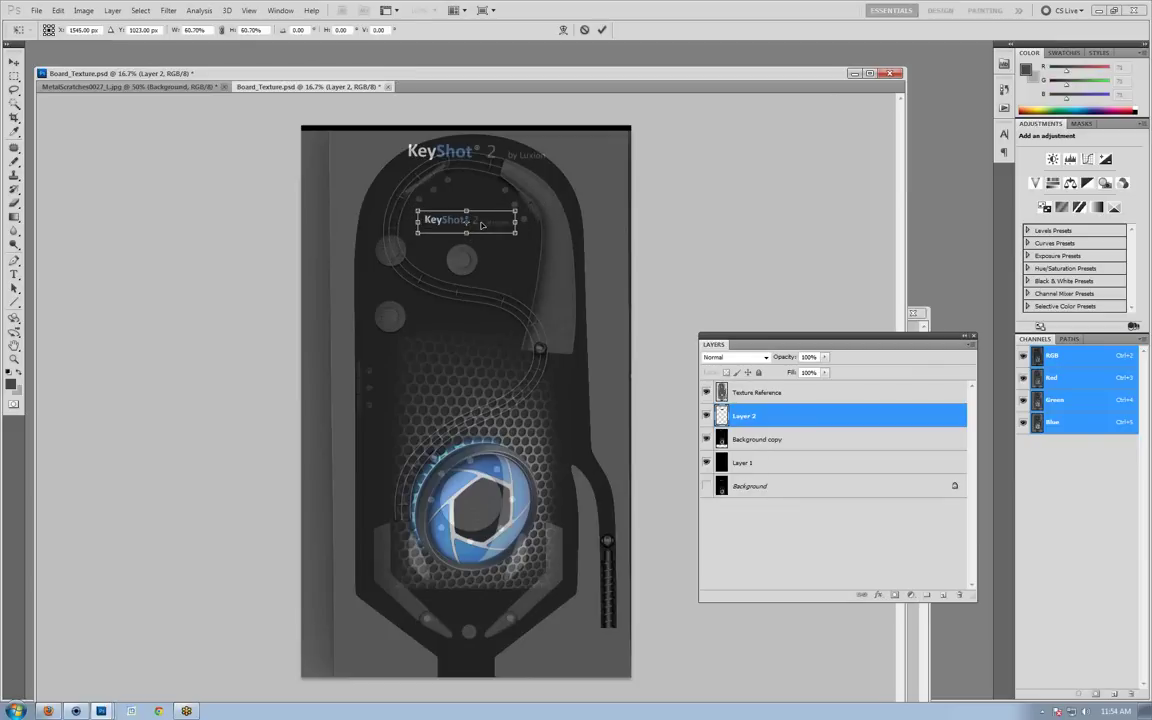
key("Return")
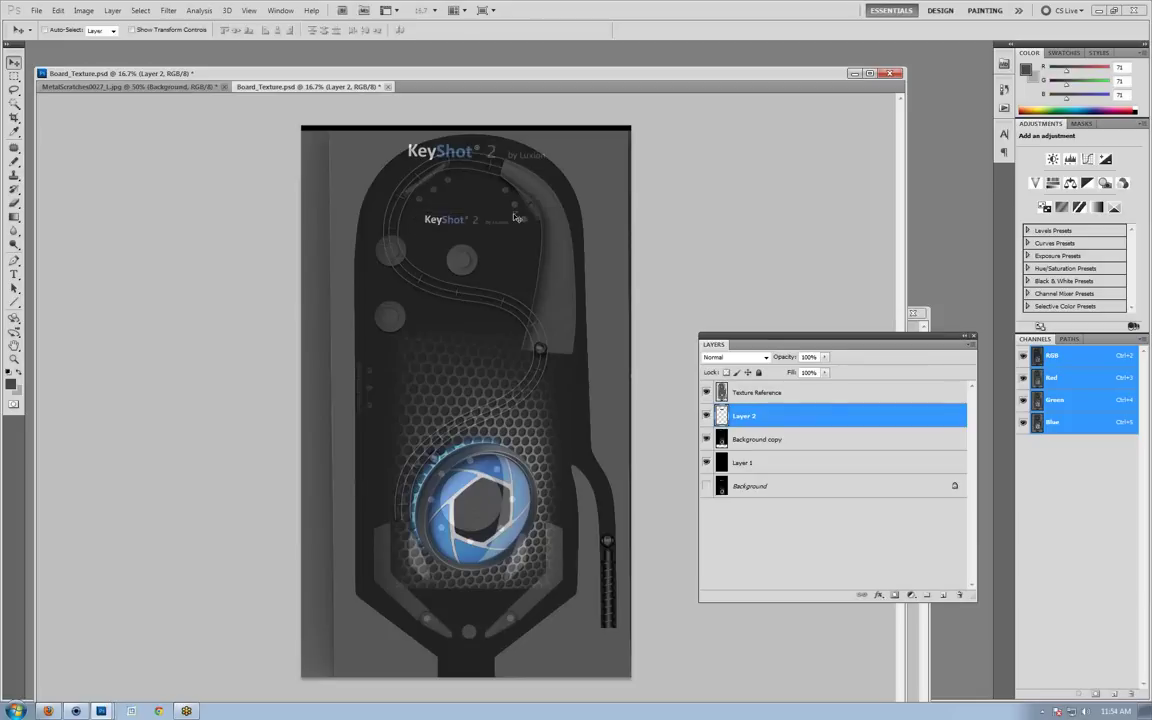
Cover the original KeyShot title on the Background copy layer with a rectangular black fill.
left_click(734, 439)
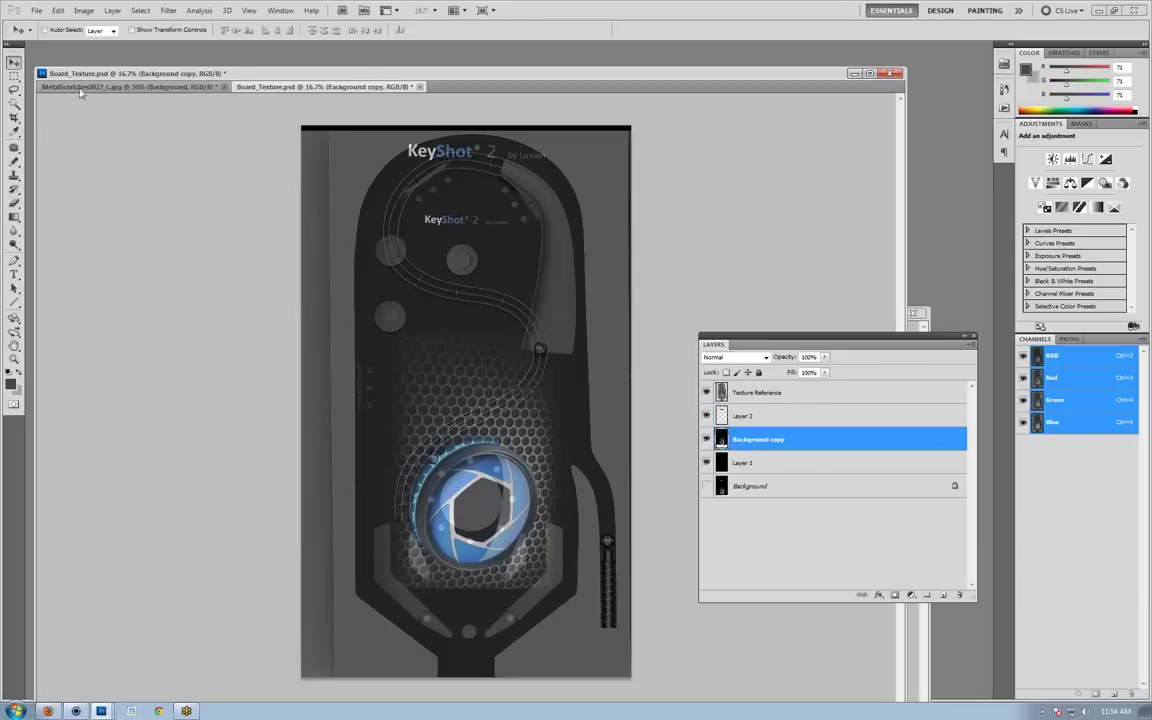
left_click_drag(14, 76, 60, 70)
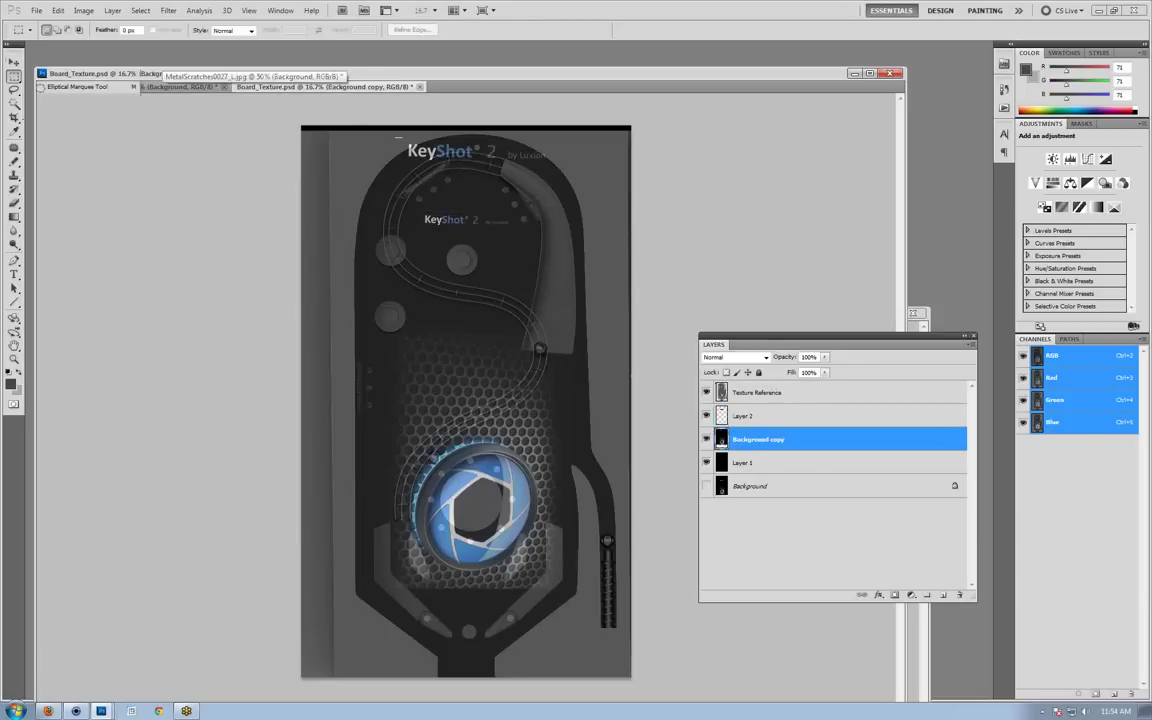
left_click_drag(397, 137, 577, 167)
key("shift+F5")
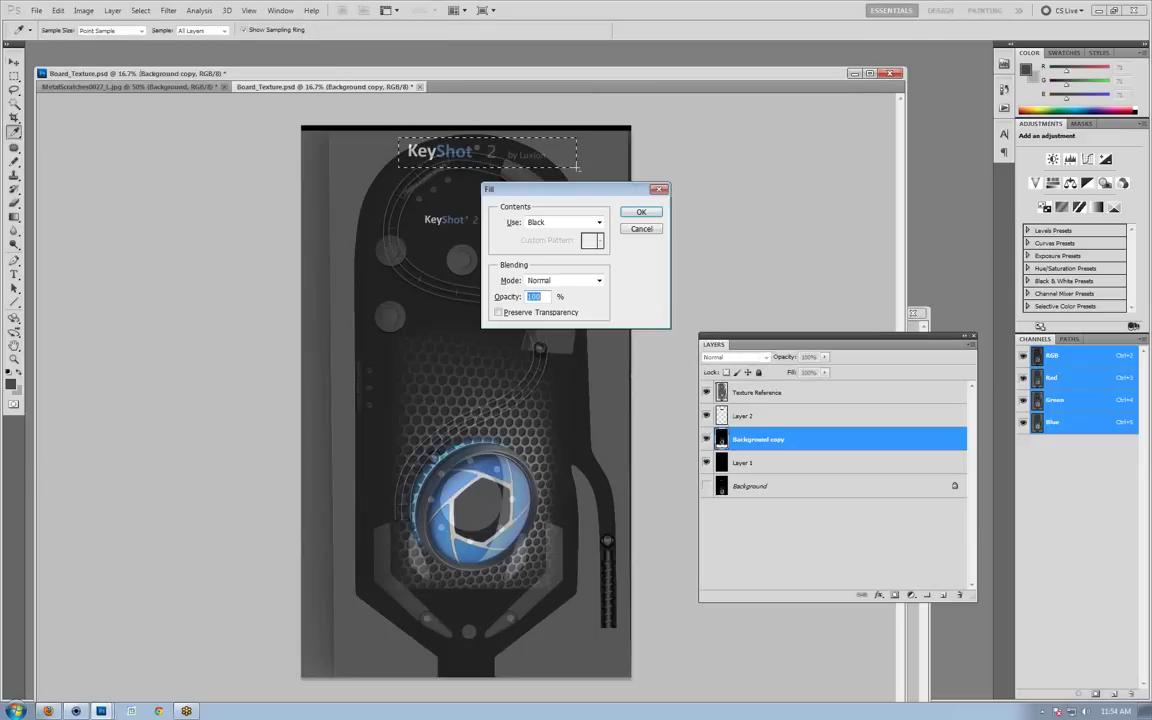
left_click(640, 211)
key("ctrl+d")
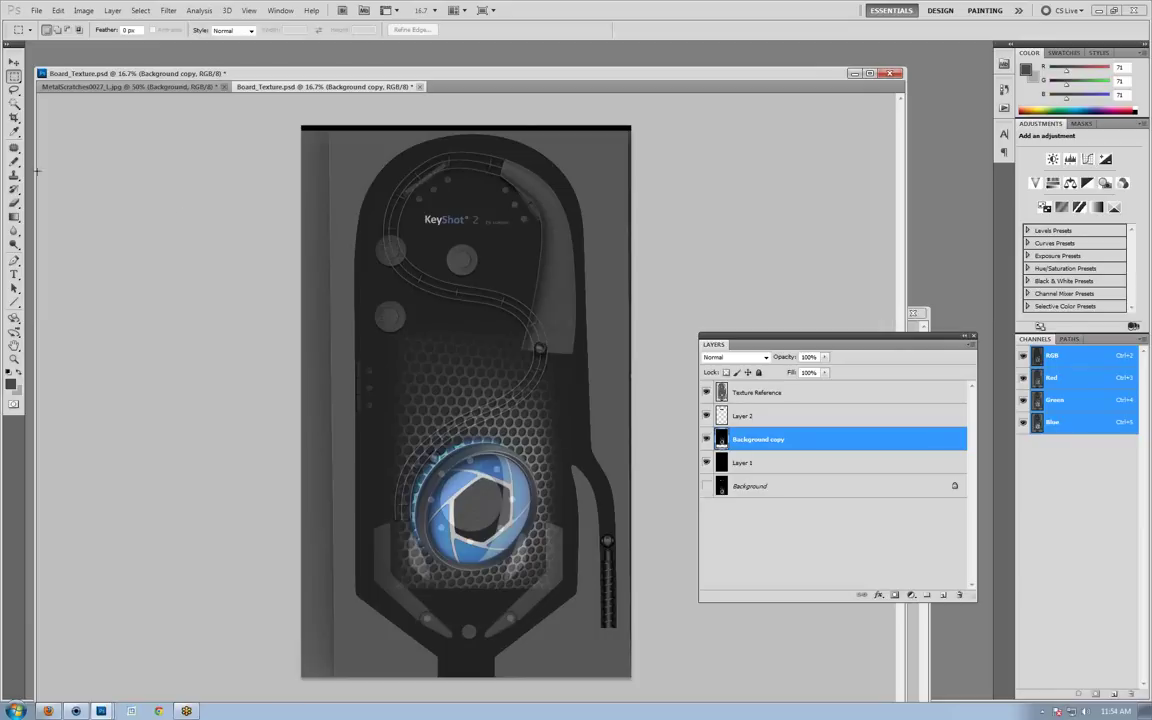
Reorder the layers so Layer 2, Background copy and Layer 1 stack above Texture Reference.
left_click(14, 62)
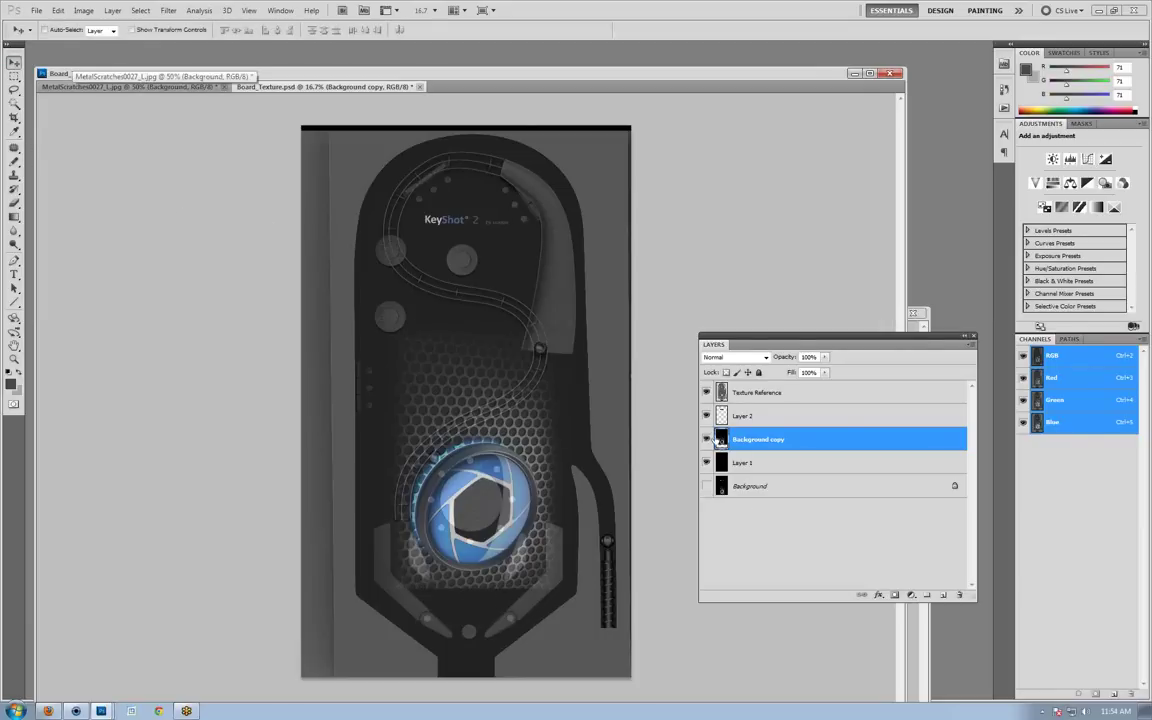
left_click(825, 358)
left_click(760, 415)
left_click(749, 440)
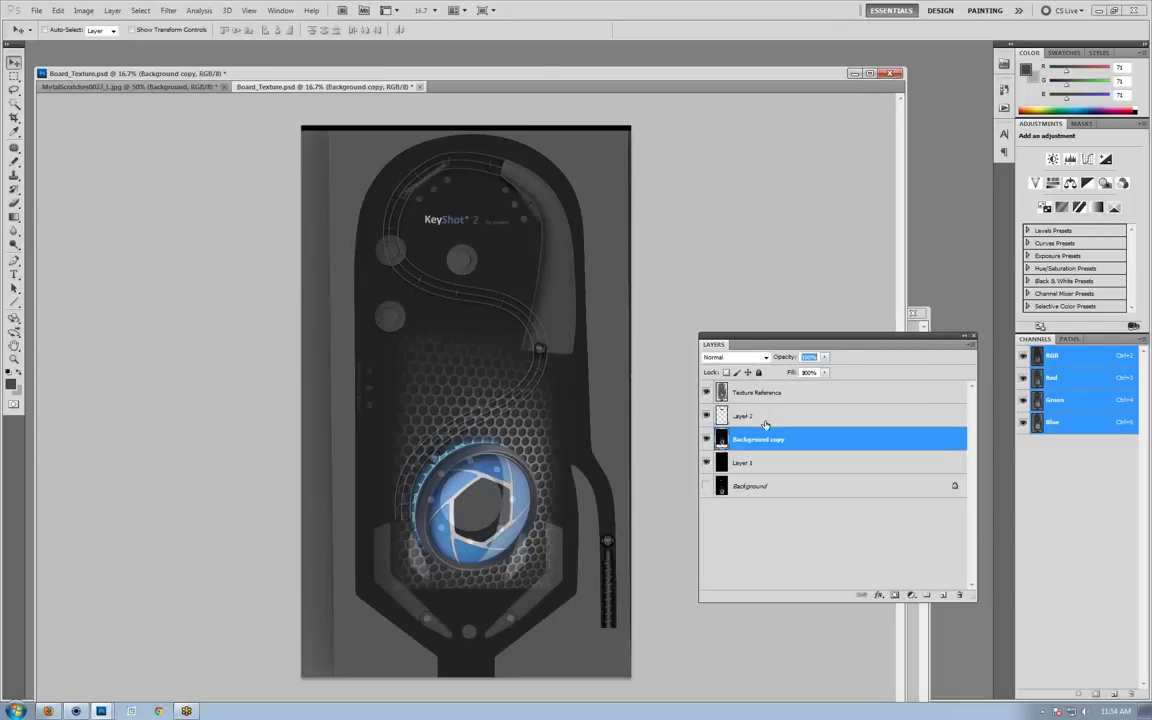
left_click_drag(765, 440, 745, 392)
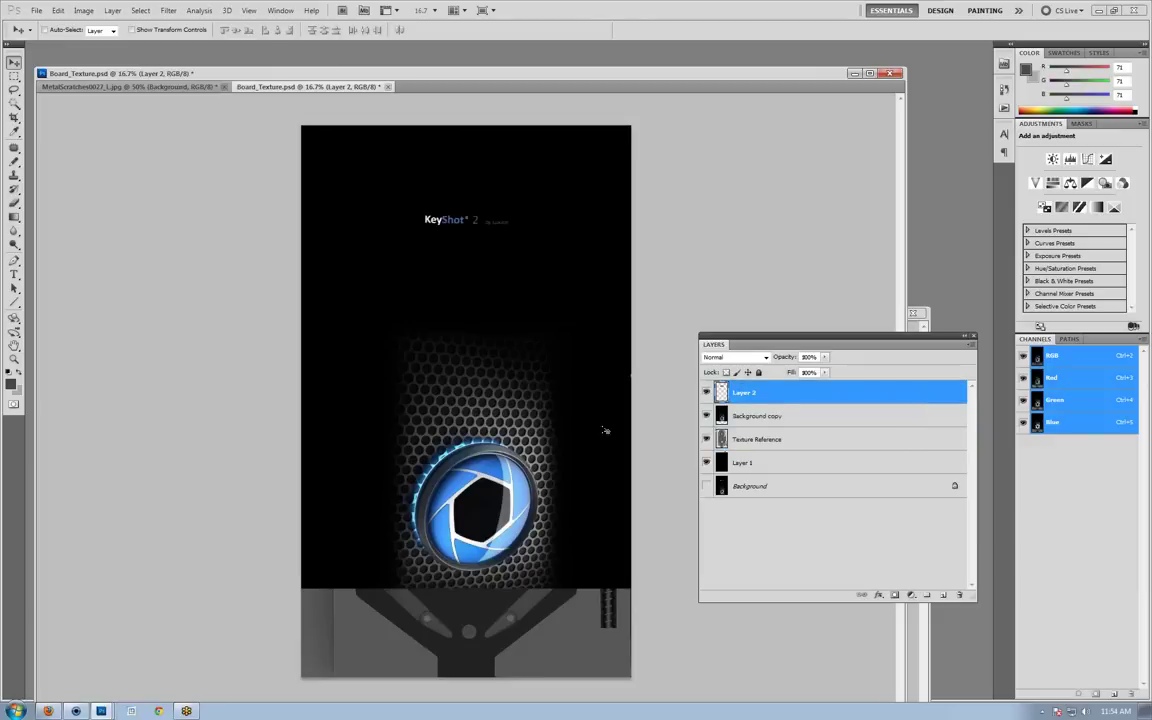
left_click(543, 571, "ctrl")
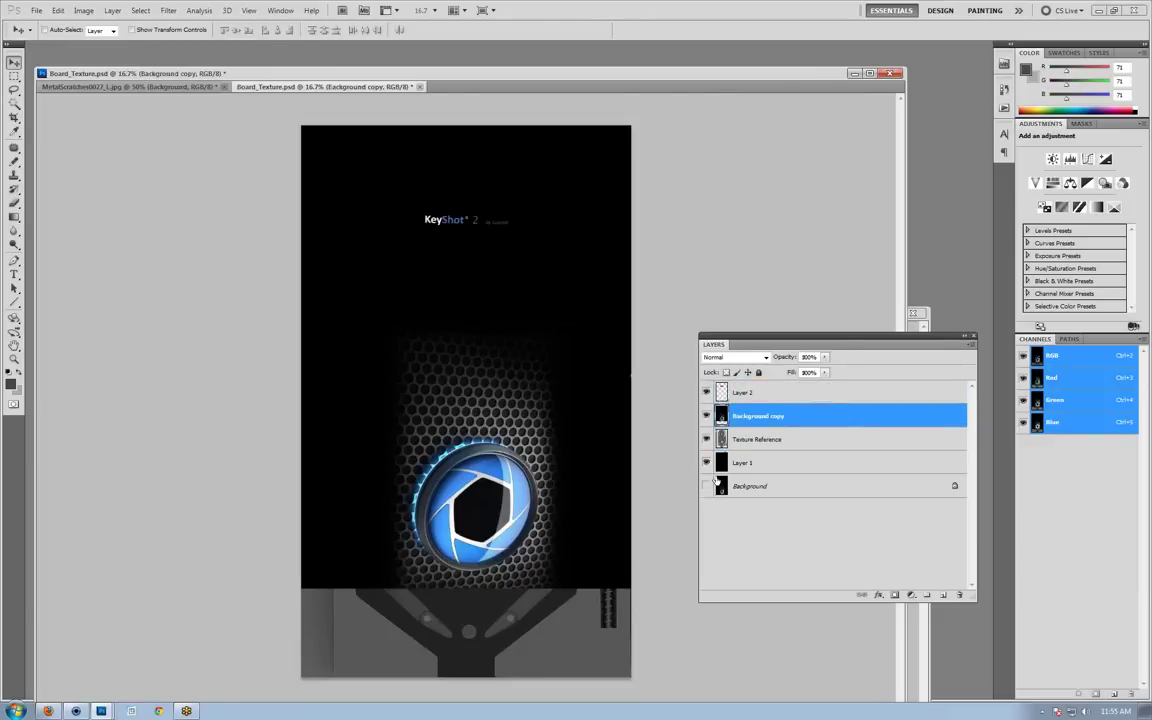
left_click(745, 462)
left_click_drag(743, 440, 767, 473)
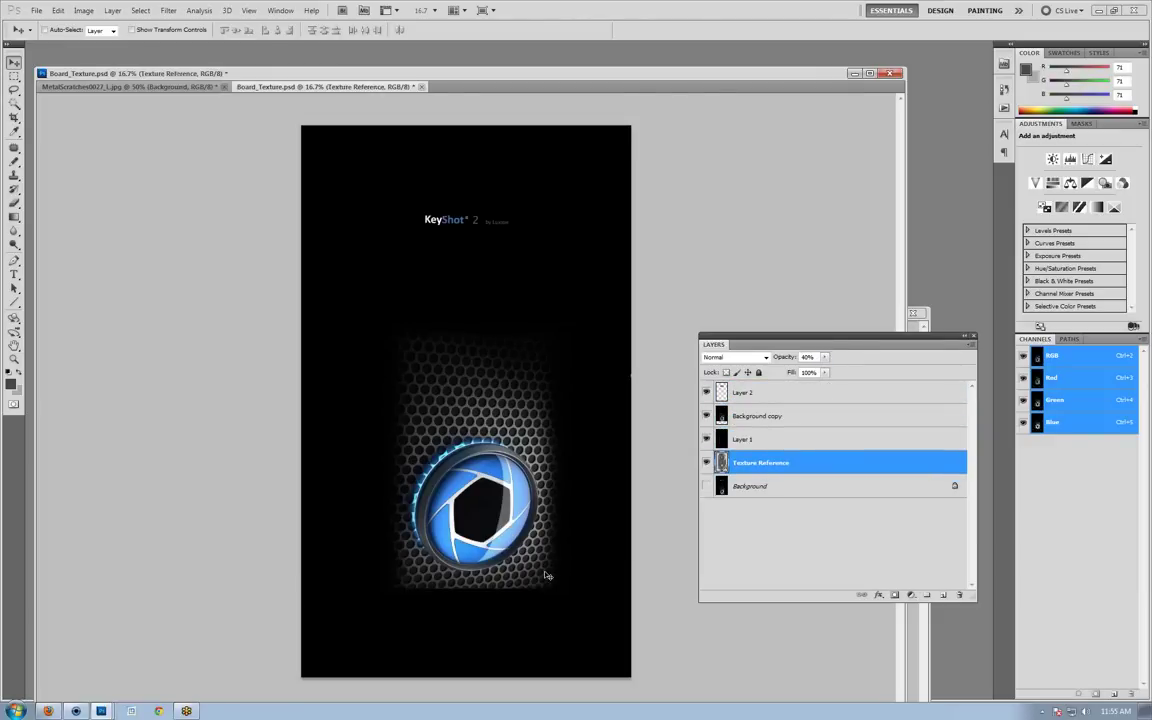
Fade the lower edge of the hexagon mesh on the Background copy layer with a black 411 px brush at 0% hardness.
left_click(14, 161)
left_click(55, 154)
left_click(61, 30)
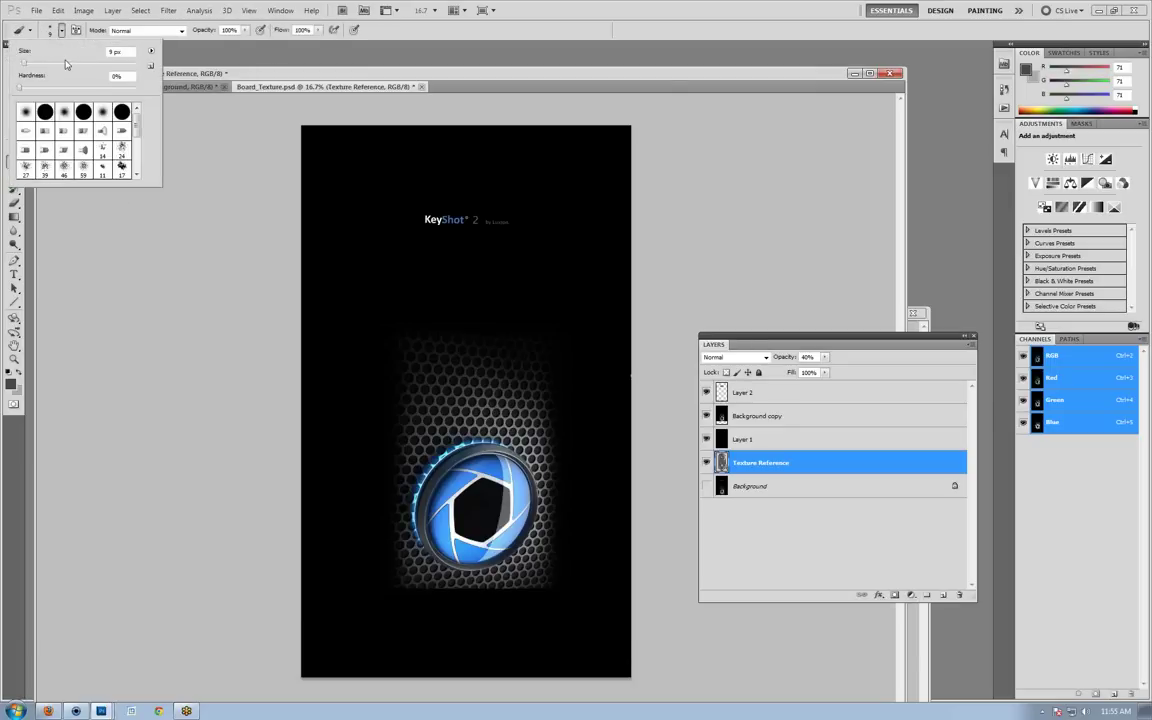
left_click(64, 62)
left_click_drag(87, 62, 104, 62)
left_click(114, 62)
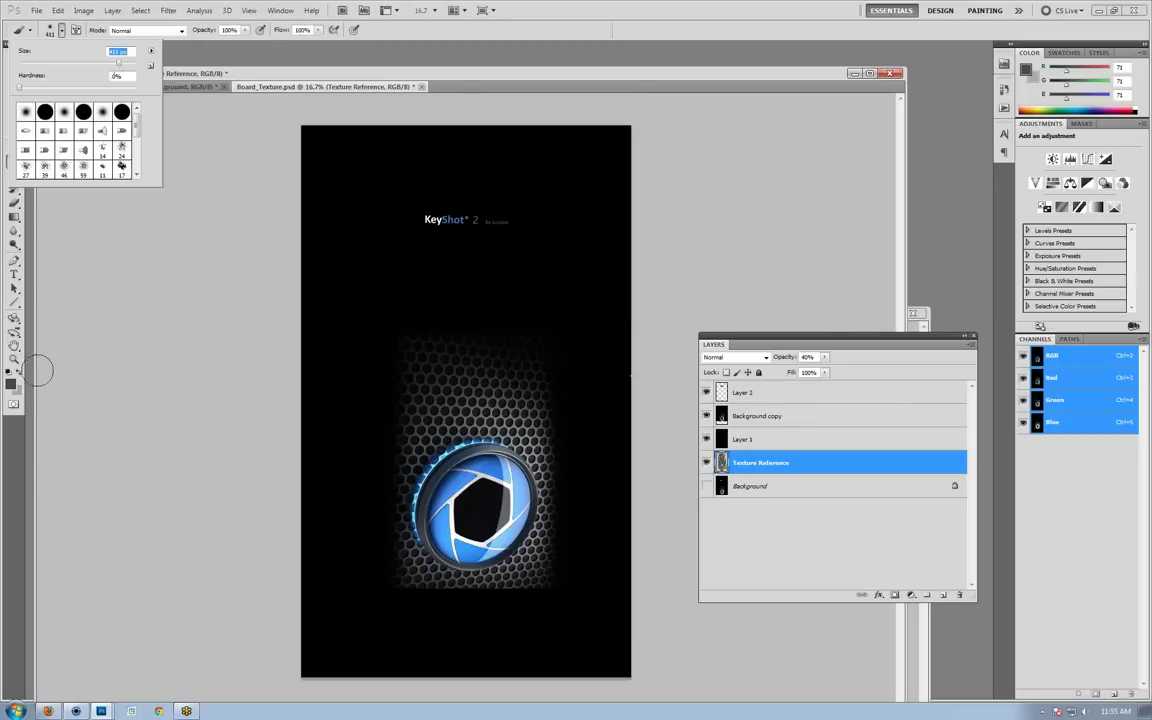
left_click(11, 382)
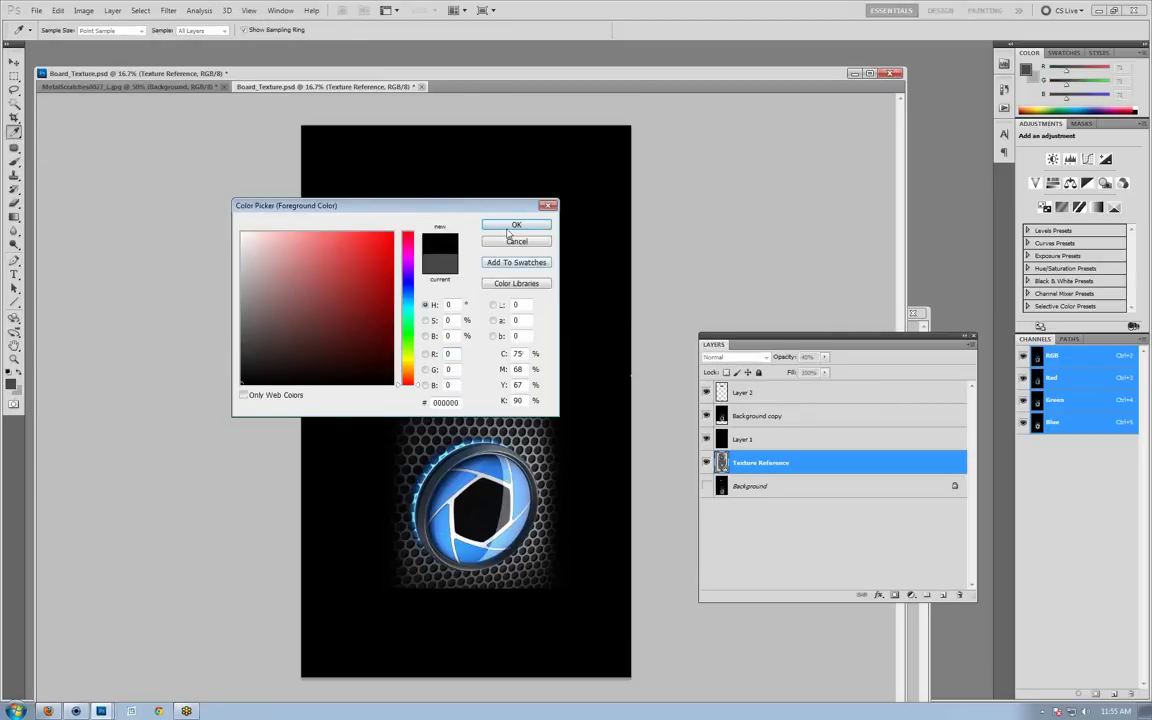
left_click(510, 228)
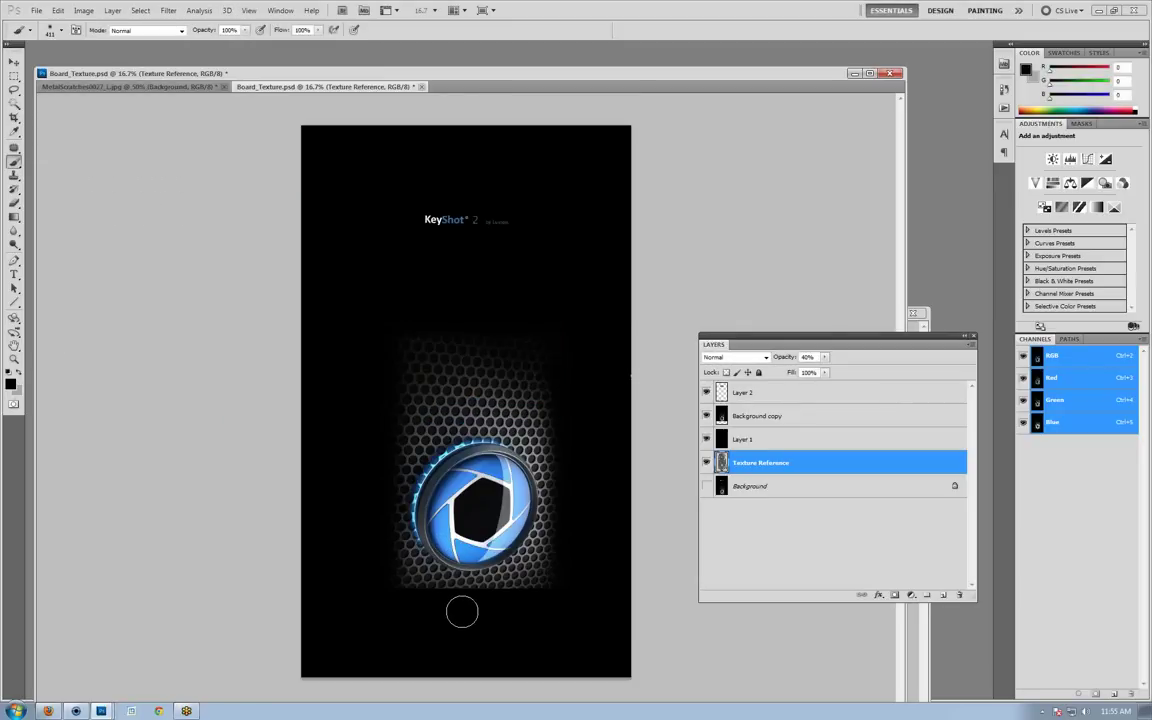
left_click(767, 424)
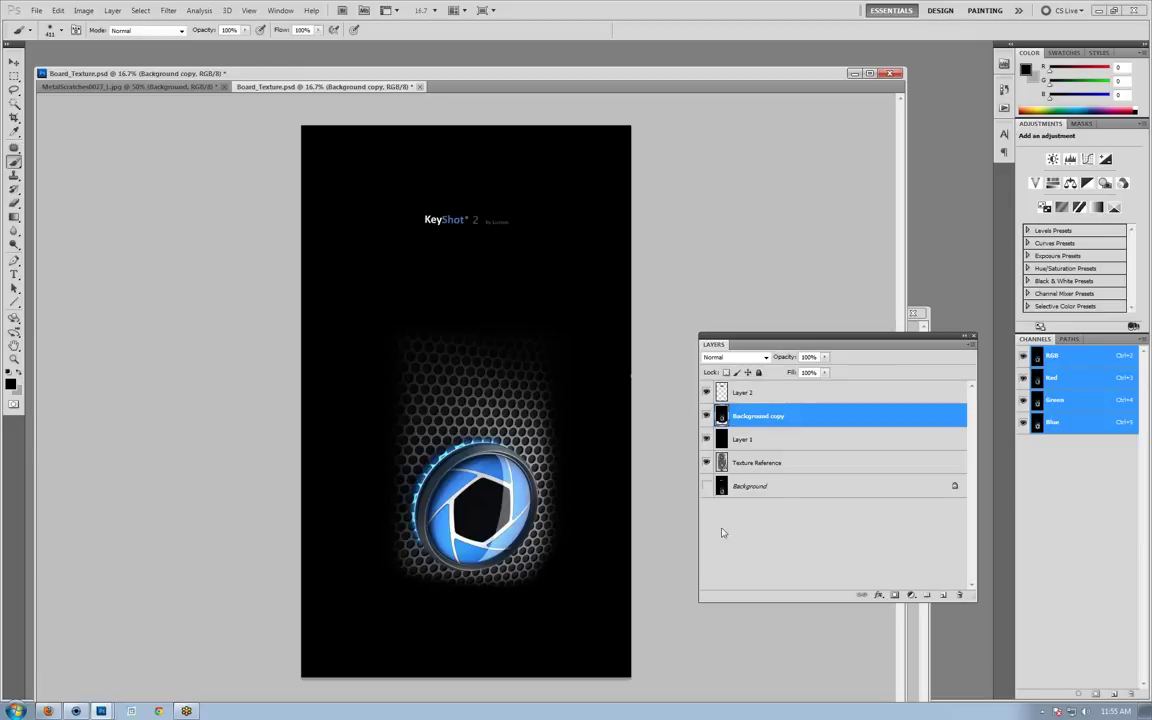
Move the Texture Reference layer above Background copy and make Layer 2 the active layer.
left_click_drag(740, 462, 771, 403)
key("v")
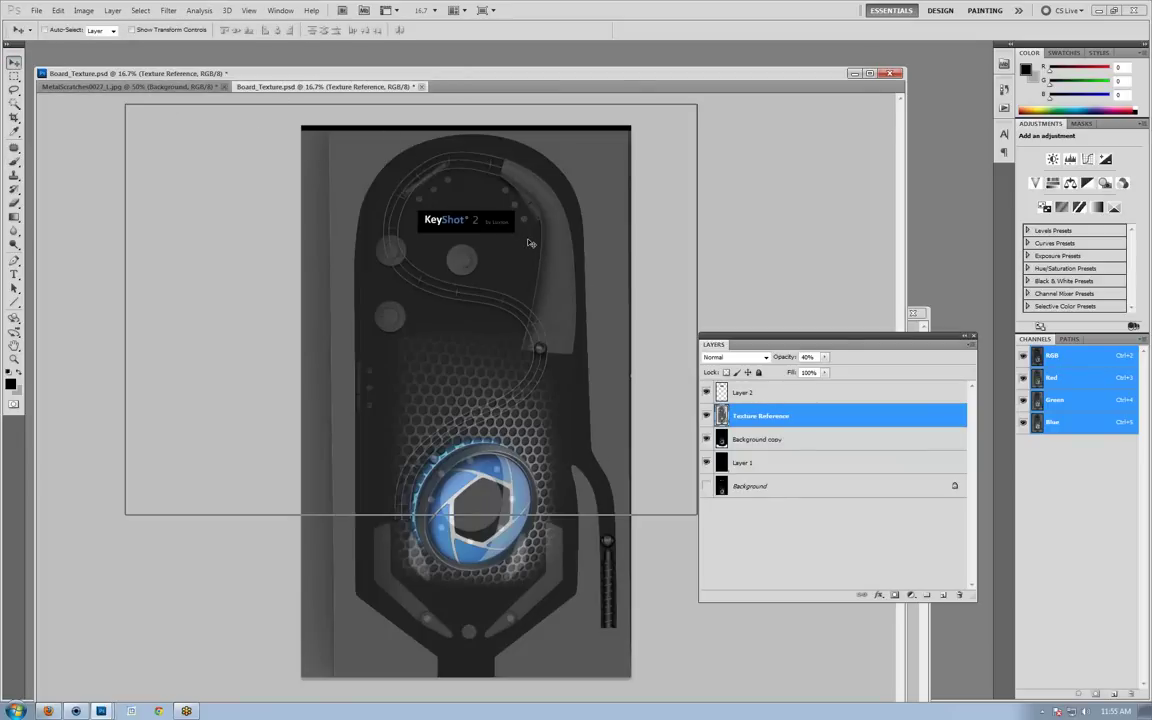
left_click(760, 393)
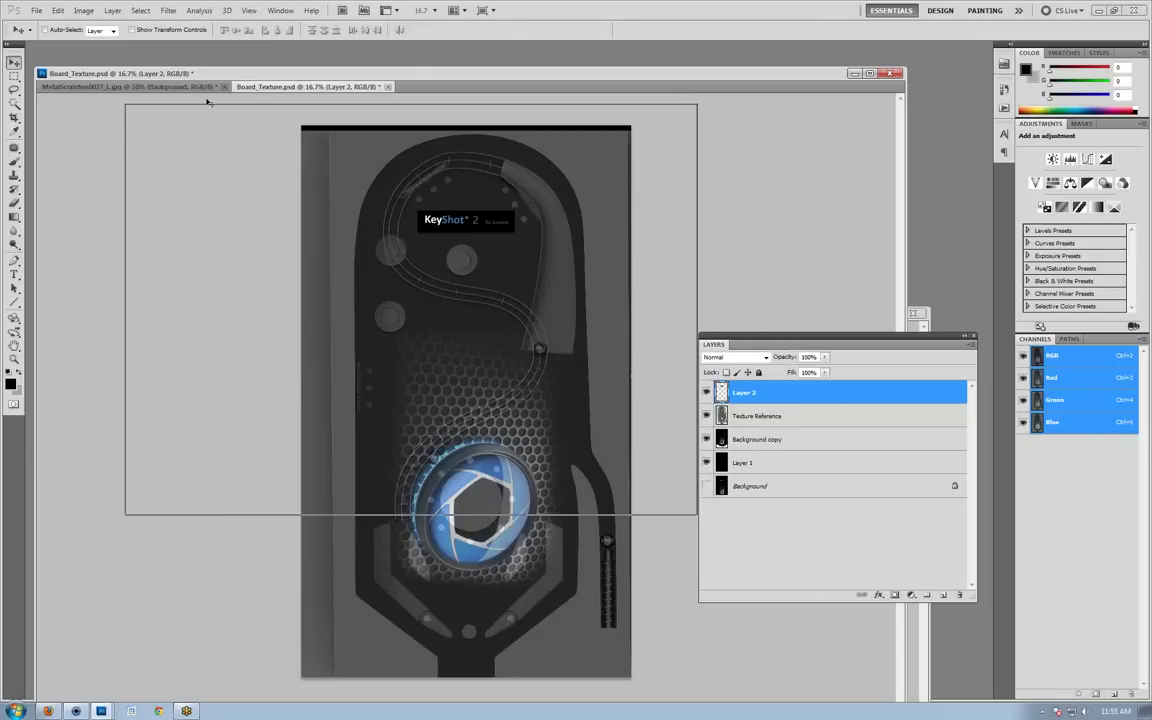
Launch Adobe Illustrator CS5 and open the recent file Arrow.ai.
left_click(16, 710)
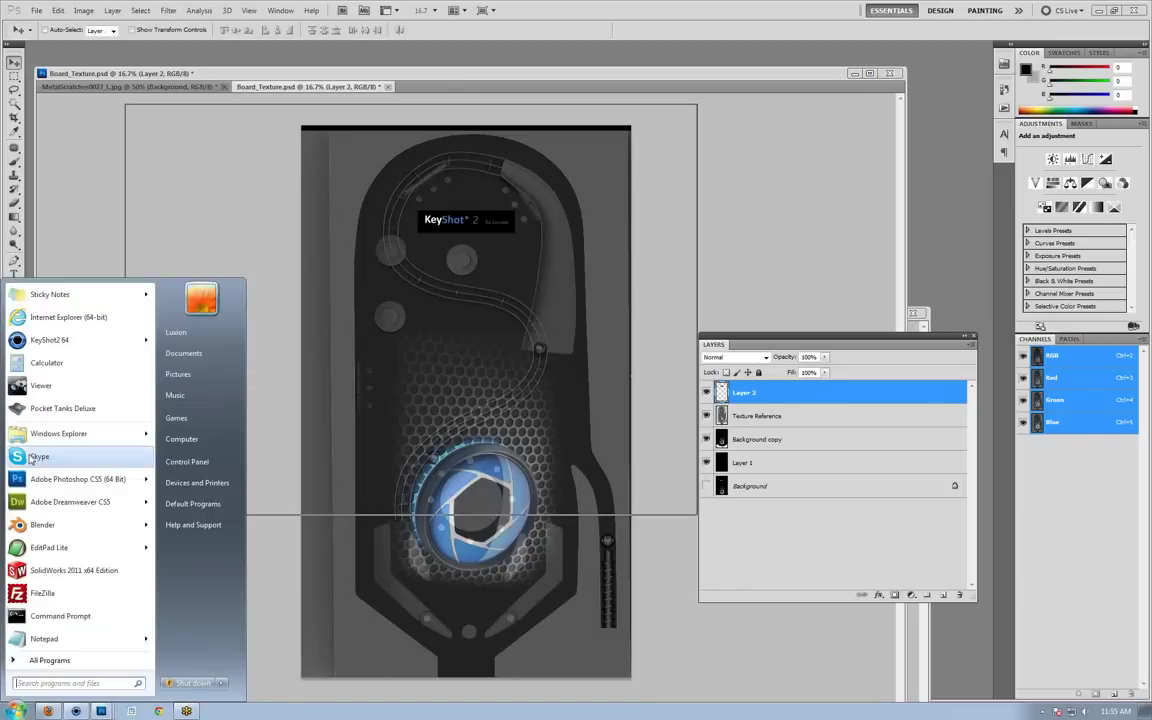
left_click(40, 659)
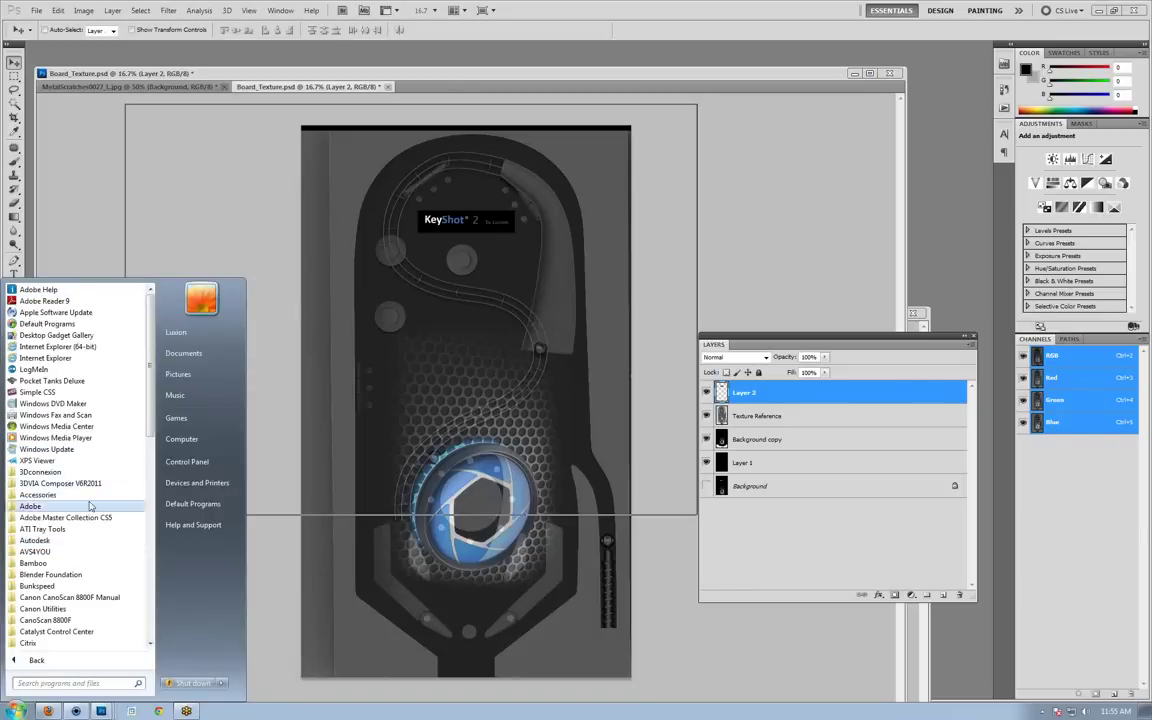
left_click(73, 526)
left_click(80, 519)
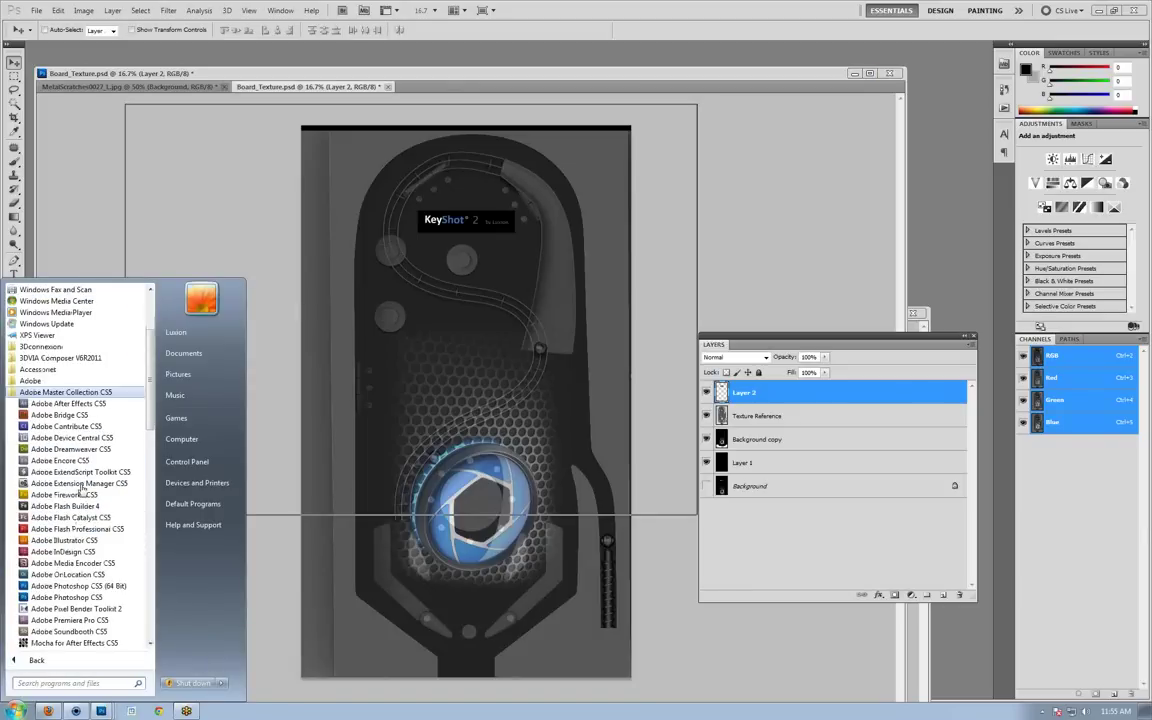
left_click(57, 540)
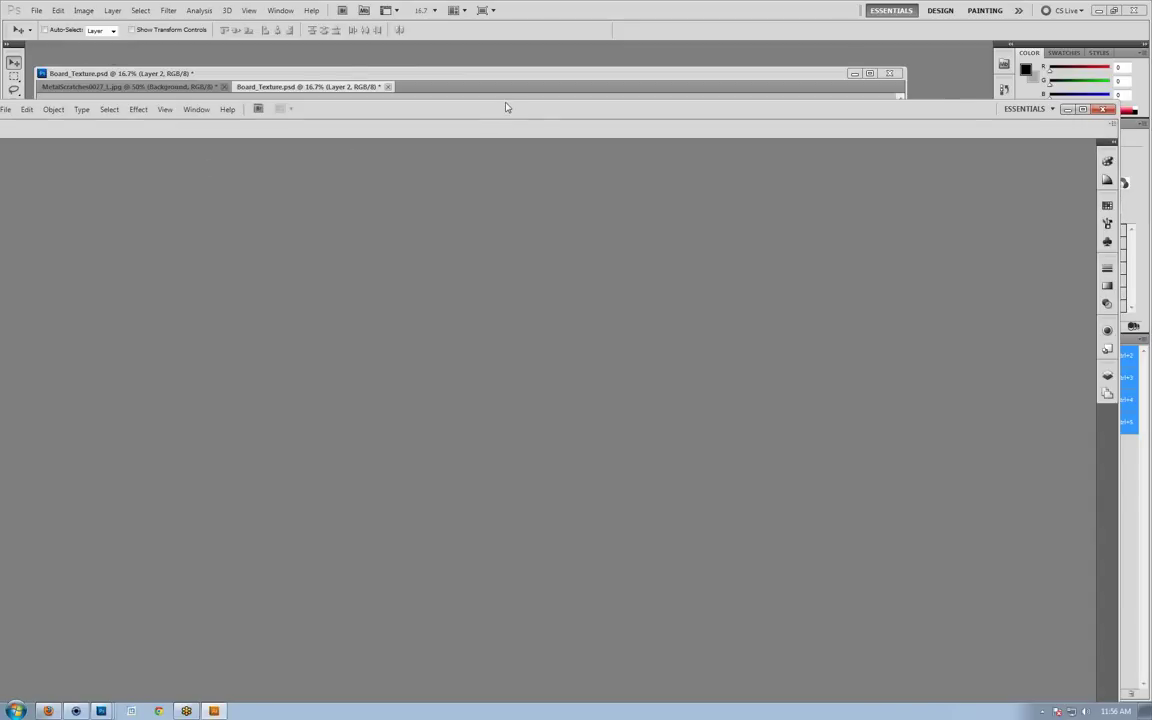
left_click(87, 83)
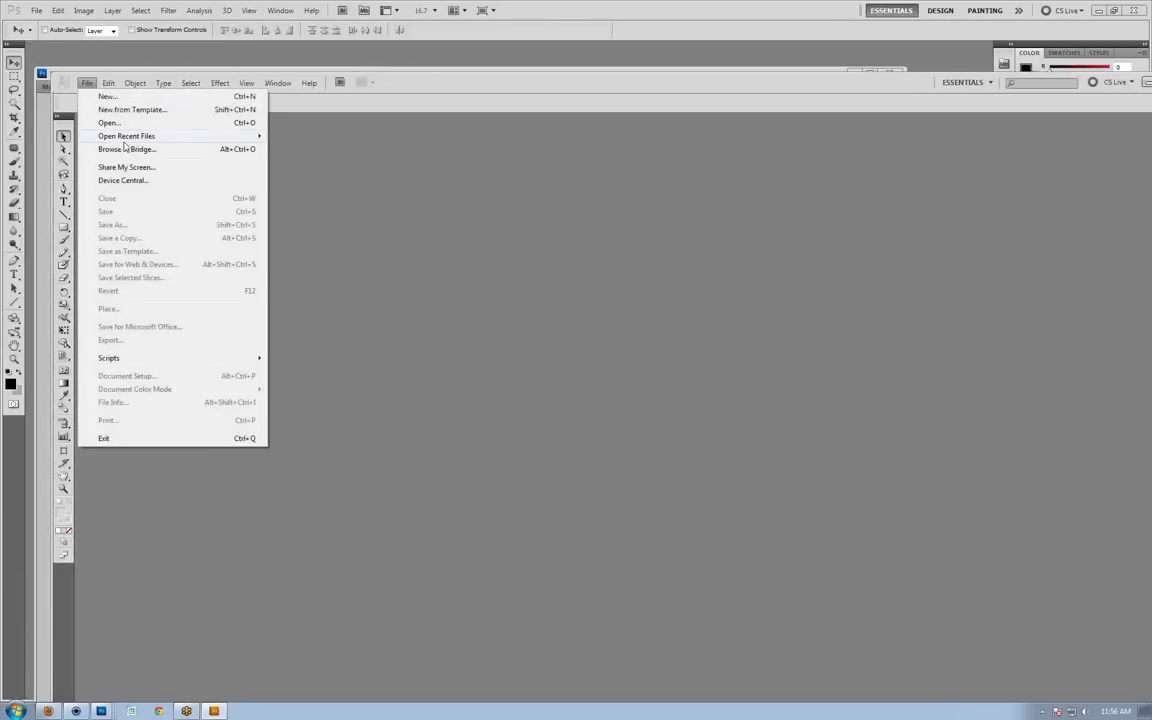
mouse_move(150, 135)
left_click(312, 135)
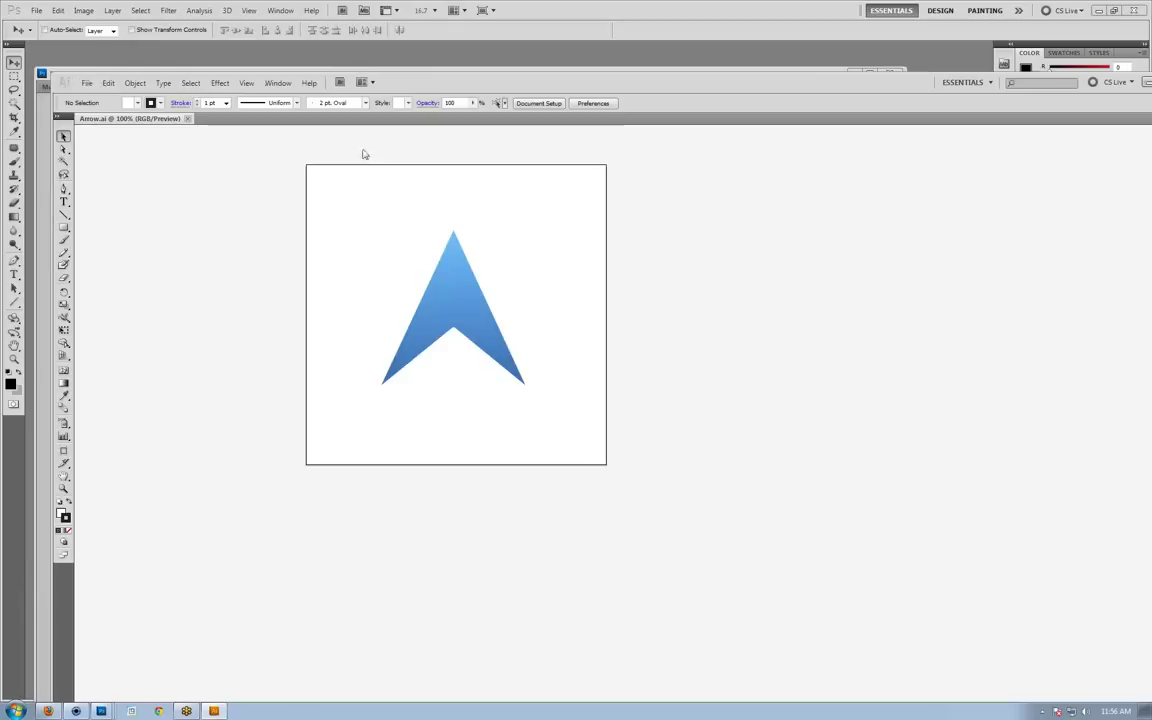
Bring the blue arrow from Arrow.ai into Board_Texture.psd in Photoshop and stretch it to about 155% width and 95% height.
left_click_drag(518, 88, 1068, 200)
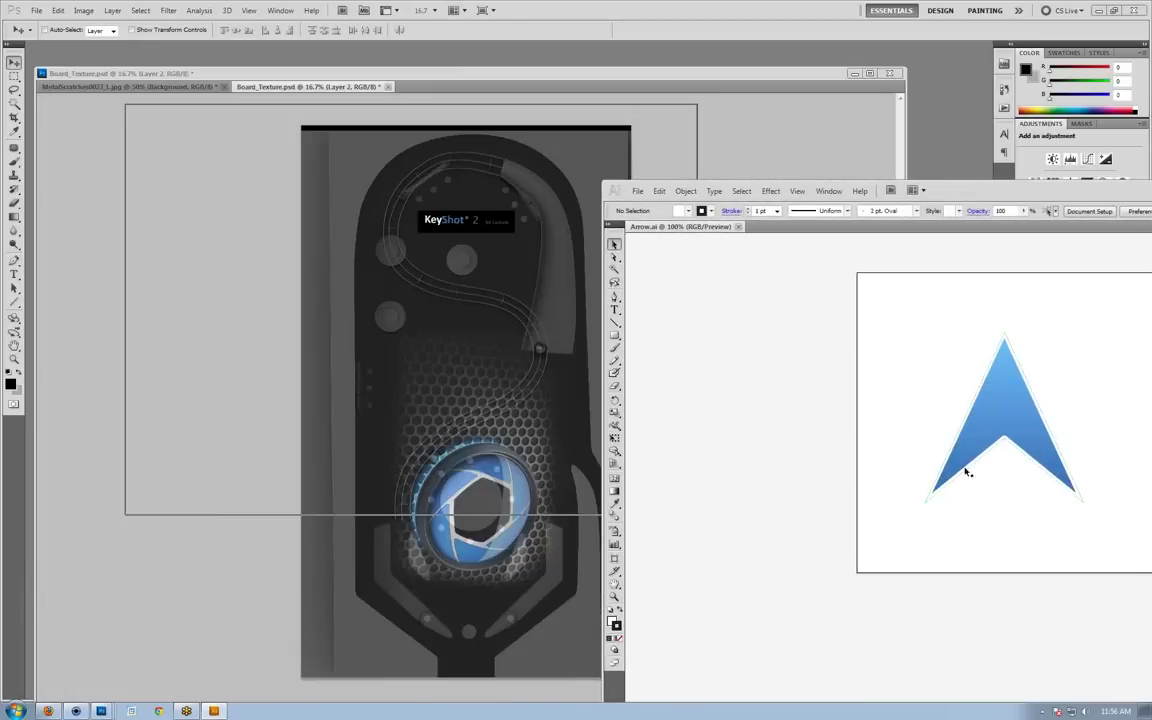
left_click_drag(985, 419, 381, 332)
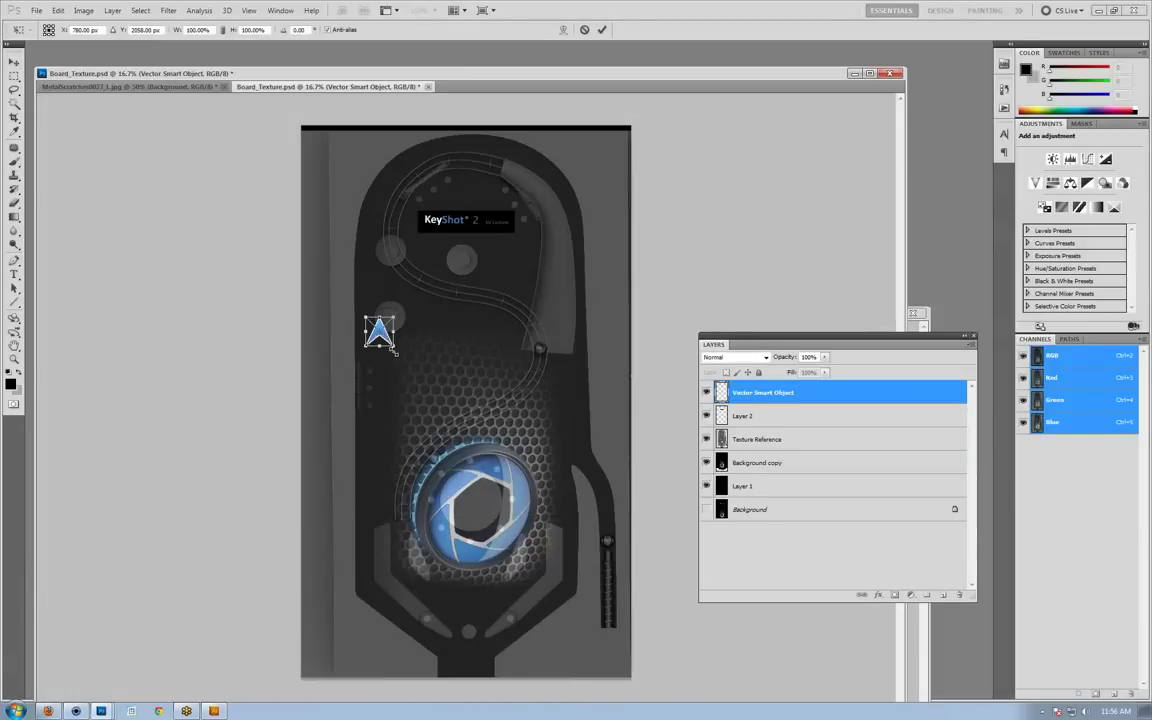
left_click_drag(382, 337, 585, 405)
key("shift+Right")
key("shift+Right")
key("shift+Right")
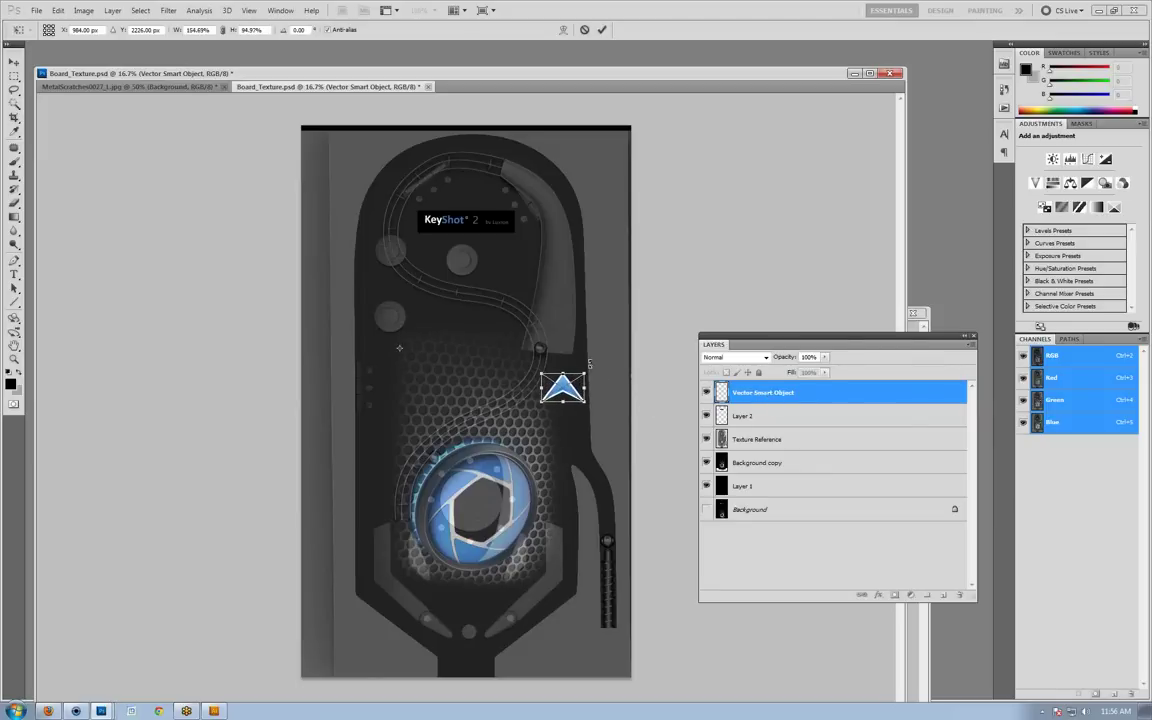
Rotate the arrow slightly clockwise and position it just below the entrance of the right-hand ramp.
left_click_drag(591, 364, 560, 393)
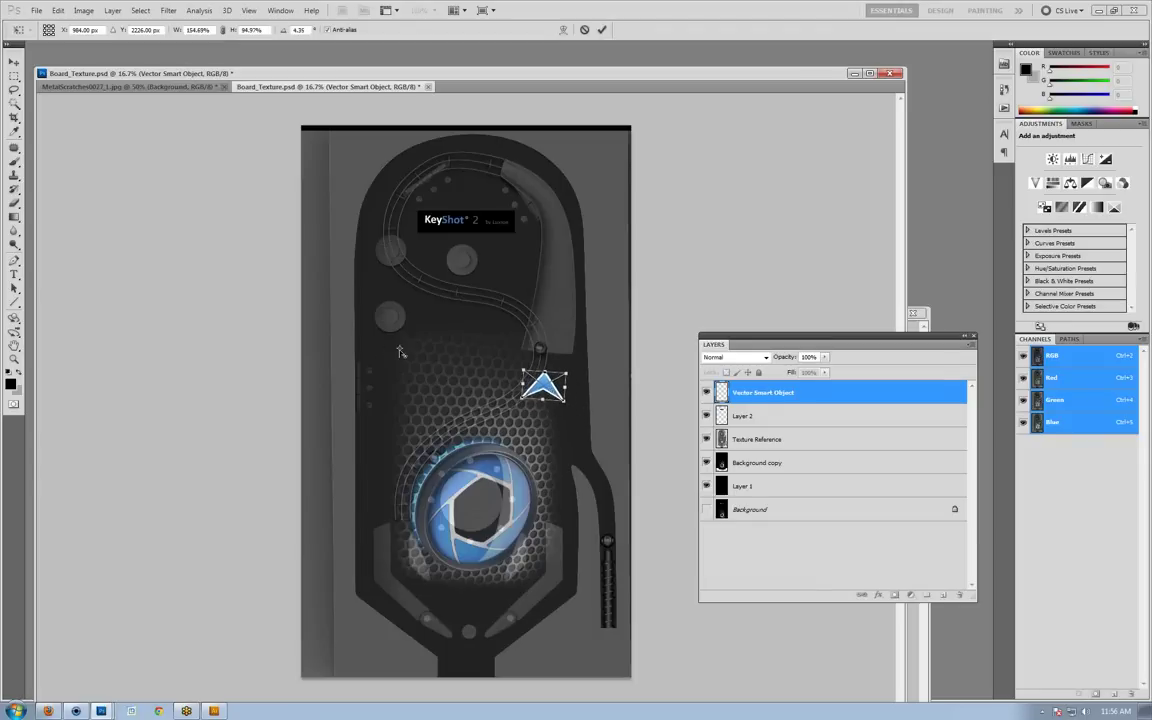
left_click_drag(403, 351, 552, 382)
key("Return")
key("ctrl+t")
key("Return")
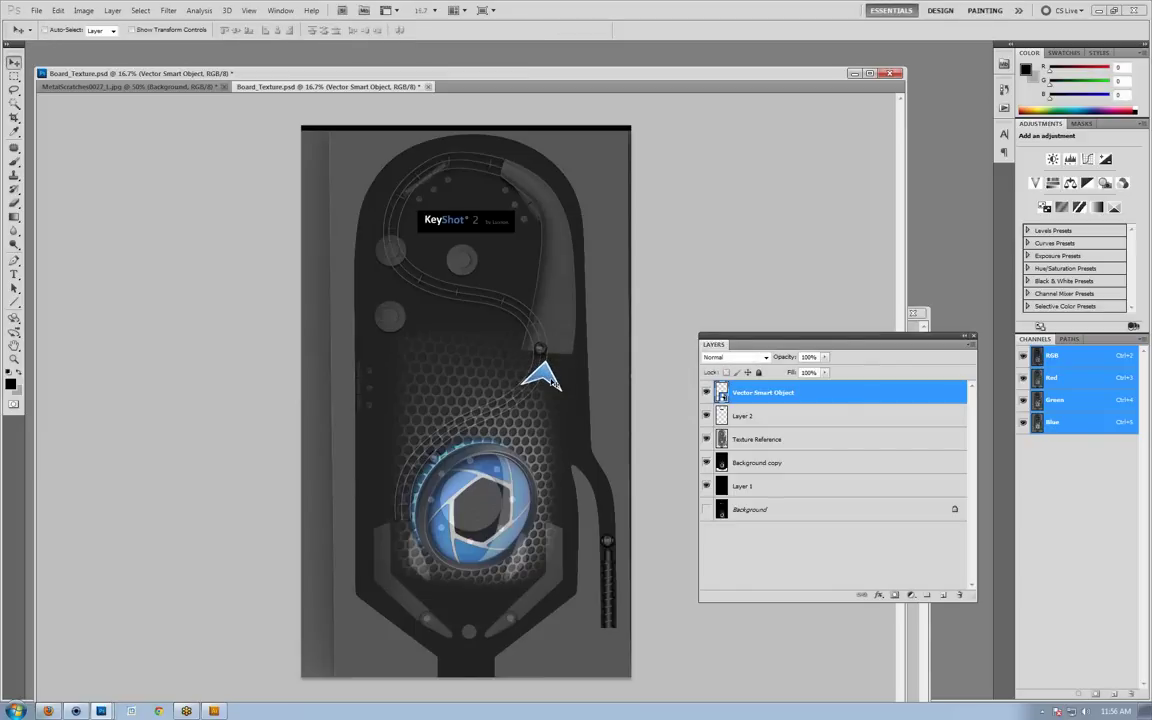
Duplicate the arrow directly below the first one and rotate the copy slightly further clockwise.
left_click_drag(551, 383, 549, 410, "alt")
key("ctrl+t")
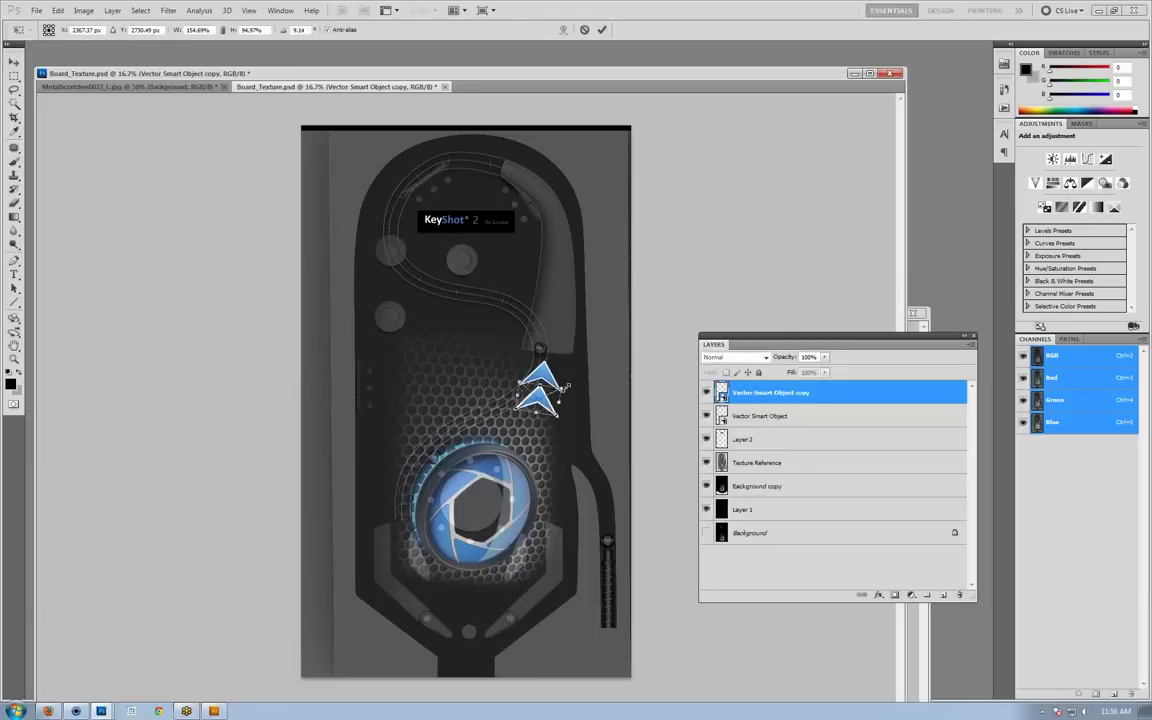
key("Return")
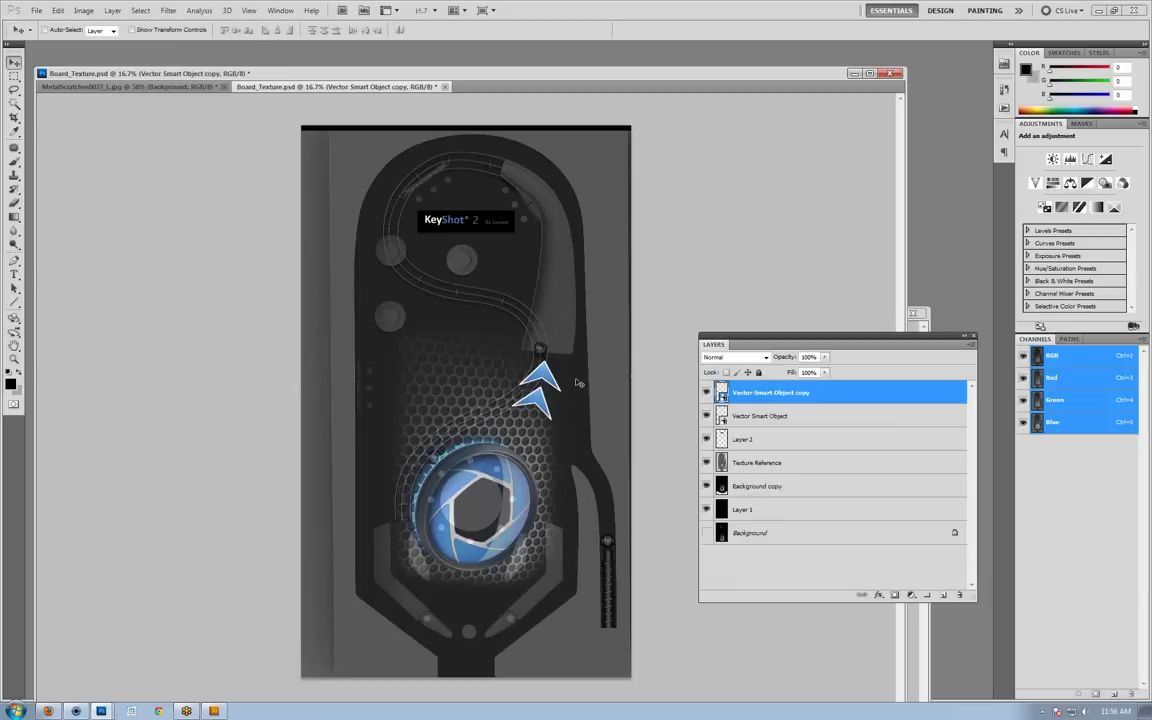
Move the Texture Reference layer below Layer 1 so the black fill hides it.
left_click(786, 473, "shift")
left_click(776, 422)
left_click(752, 439)
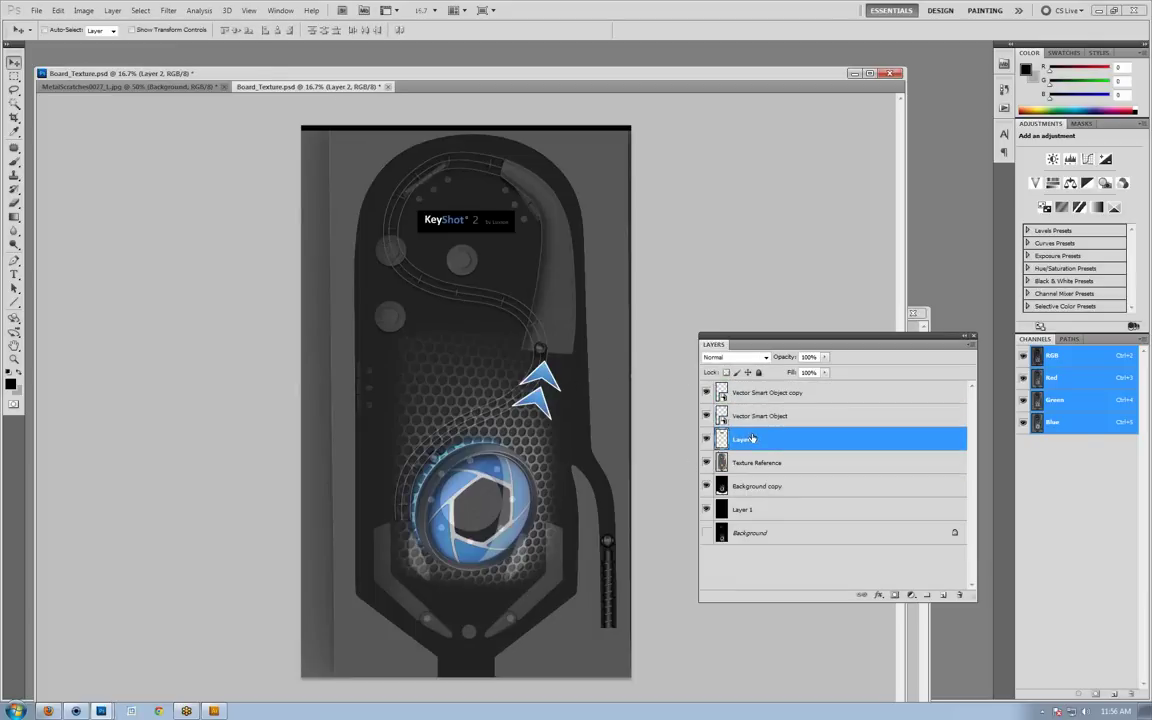
left_click_drag(757, 470, 788, 516)
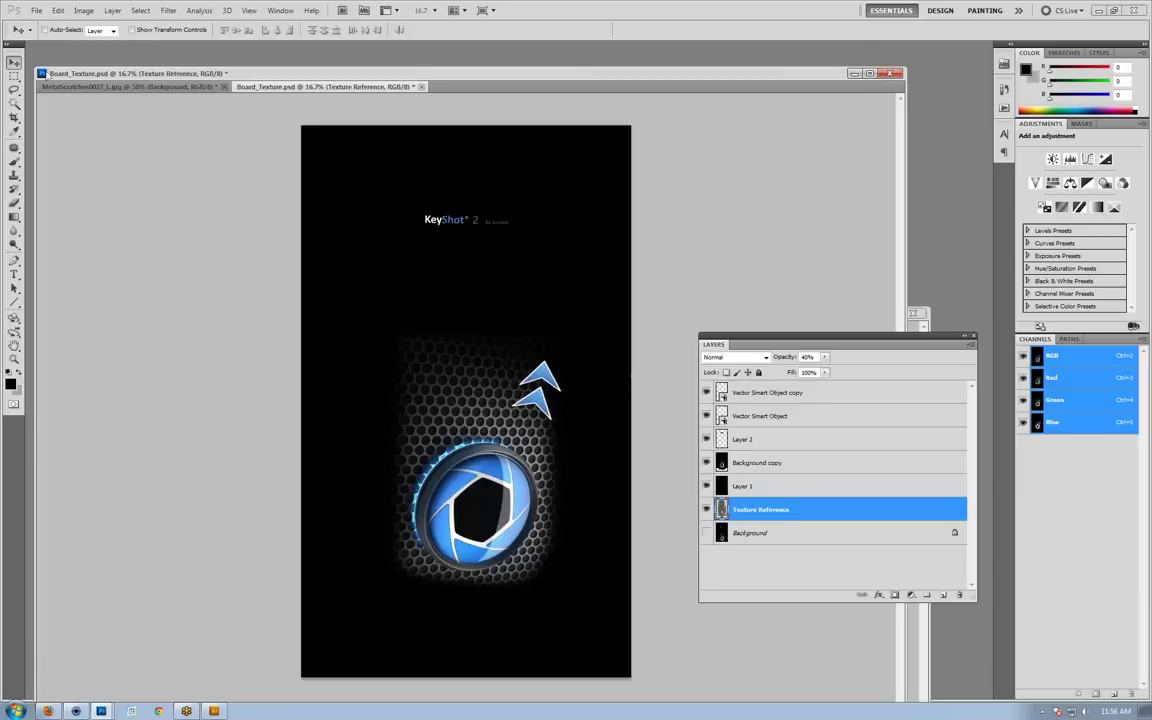
Save a JPEG version of Board_Texture in the Textures folder with the offered JPEG options.
left_click(36, 10)
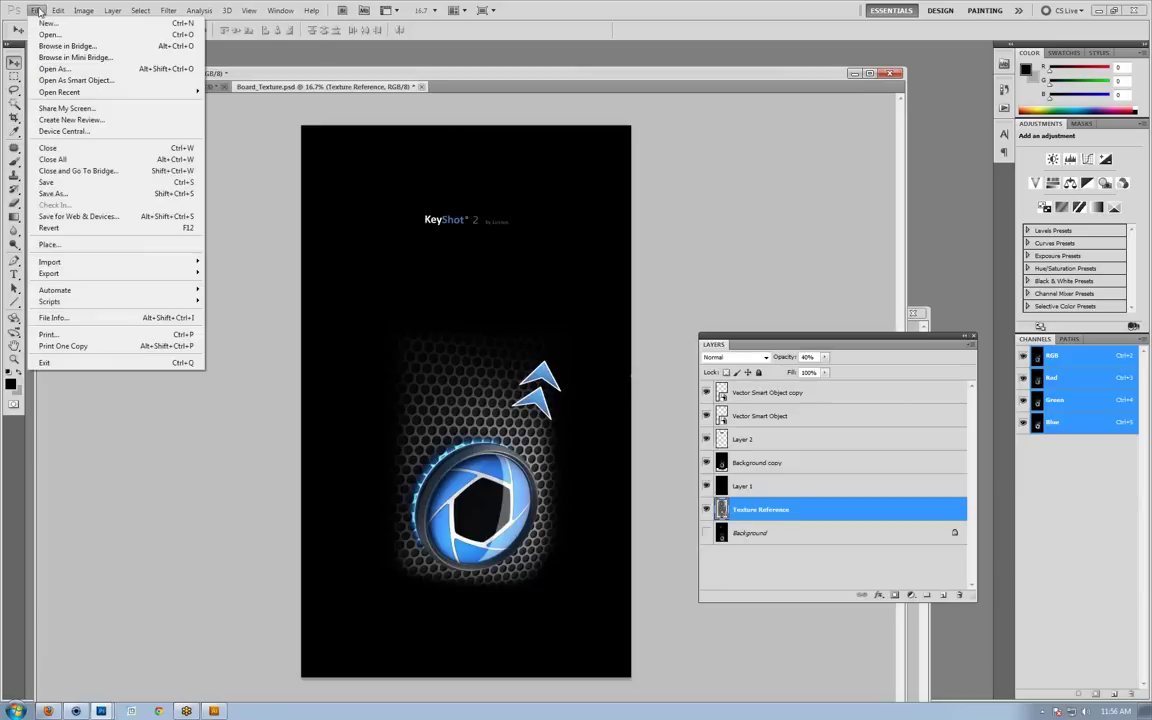
left_click(99, 195)
left_click(572, 341)
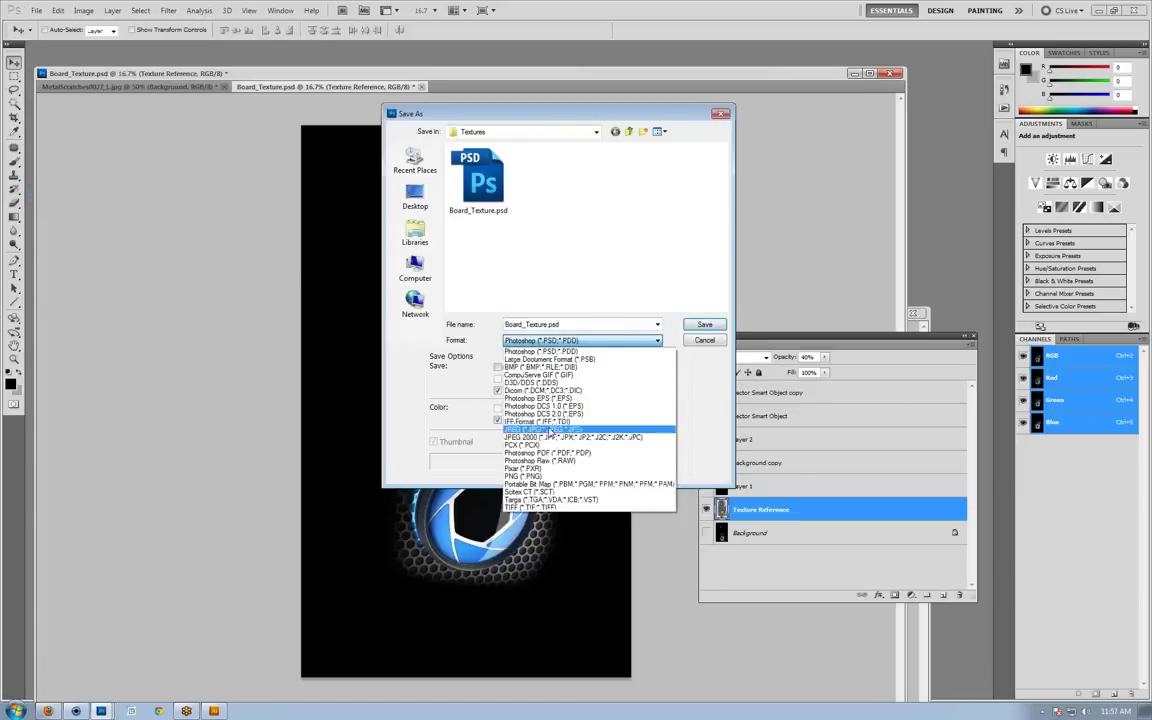
left_click(545, 392)
left_click(688, 325)
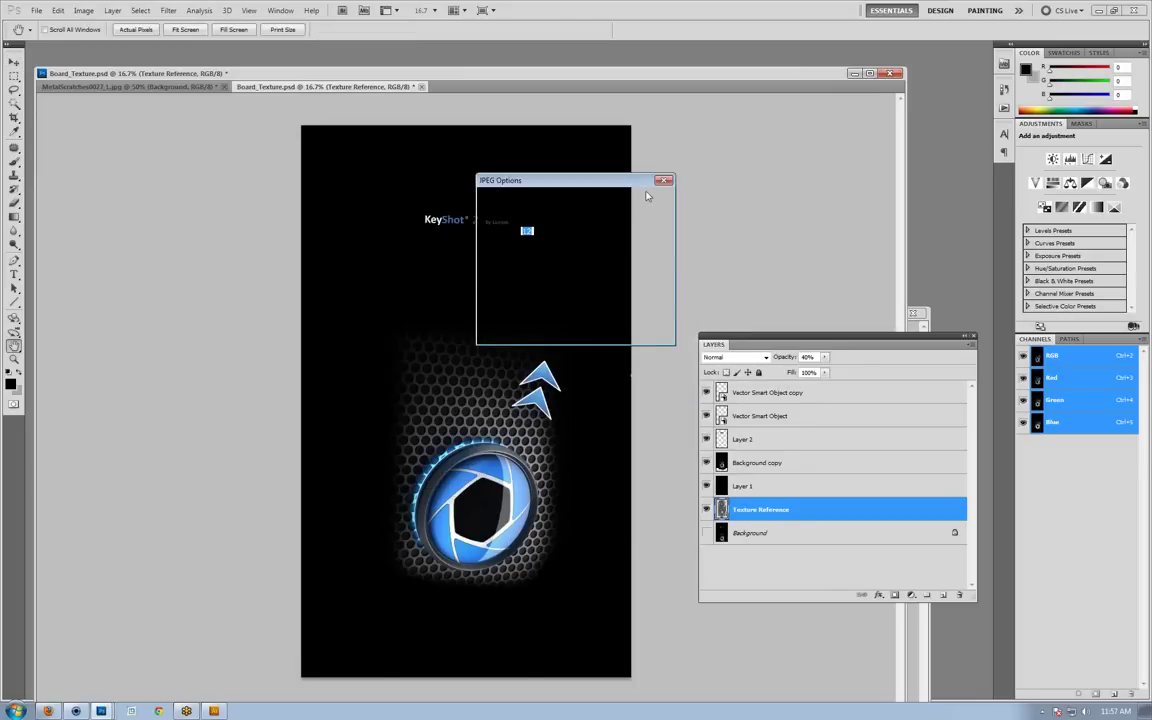
left_click(648, 197)
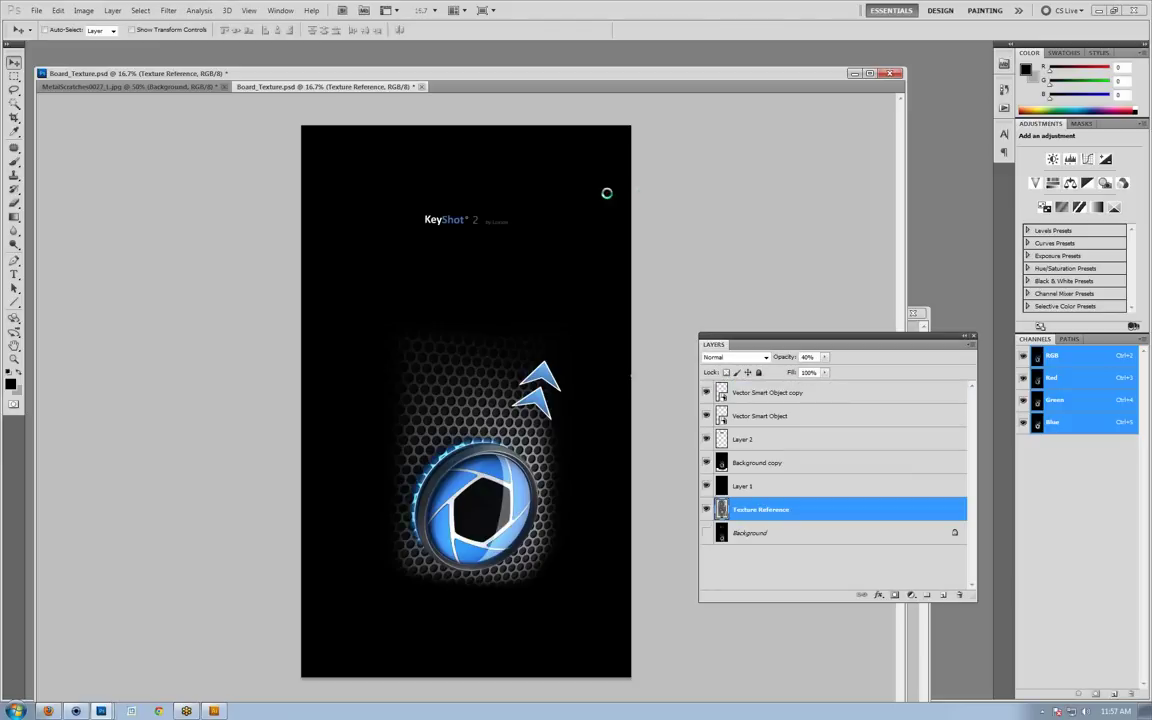
Switch to KeyShot and bring the Pinball_machine_start.bip scene window fully into view.
left_click(108, 711)
left_click(93, 629)
left_click(75, 710)
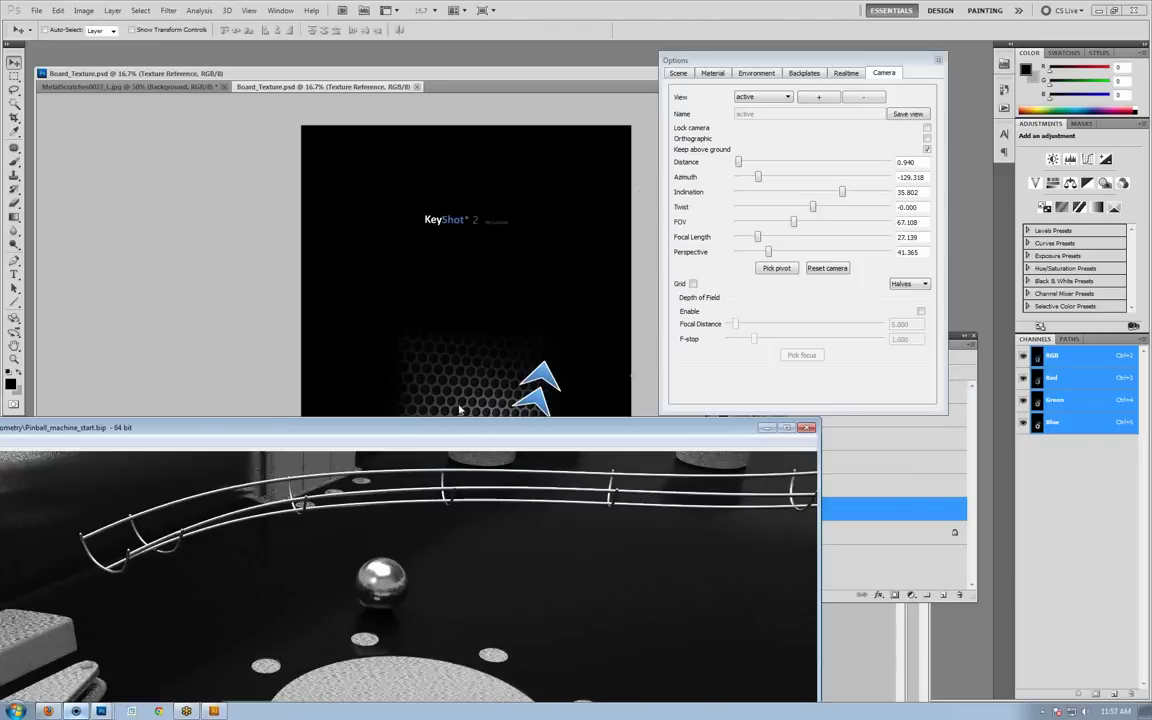
left_click_drag(470, 431, 625, 63)
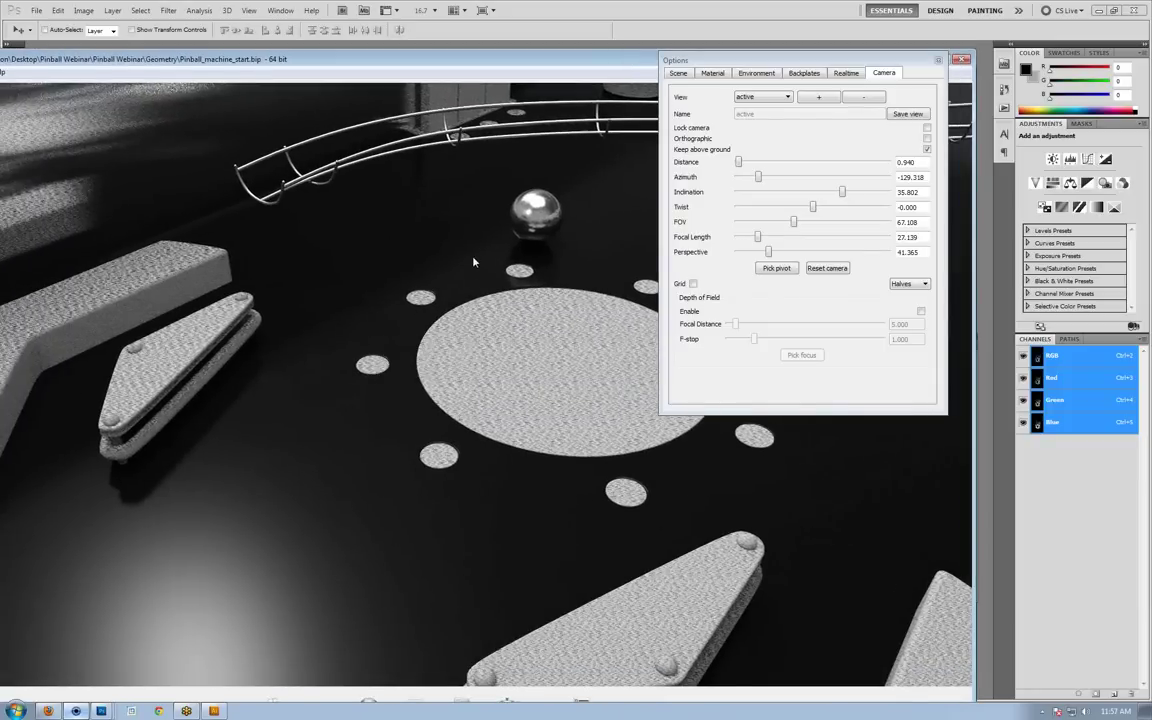
Load the saved board JPEG as the texture of the playfield's black Paint material and check its fit across the whole board.
scroll(206, 239, "down", 5)
left_click_drag(206, 239, 288, 338)
middle_click_drag(385, 211, 405, 371)
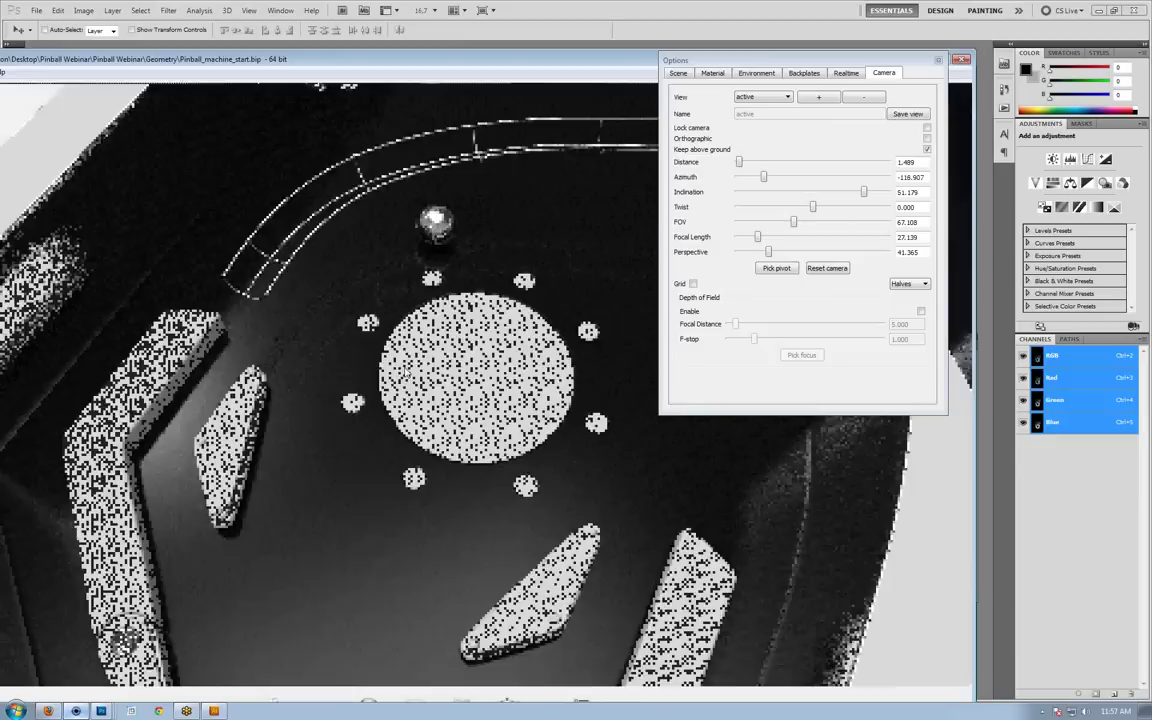
left_click_drag(405, 371, 535, 142)
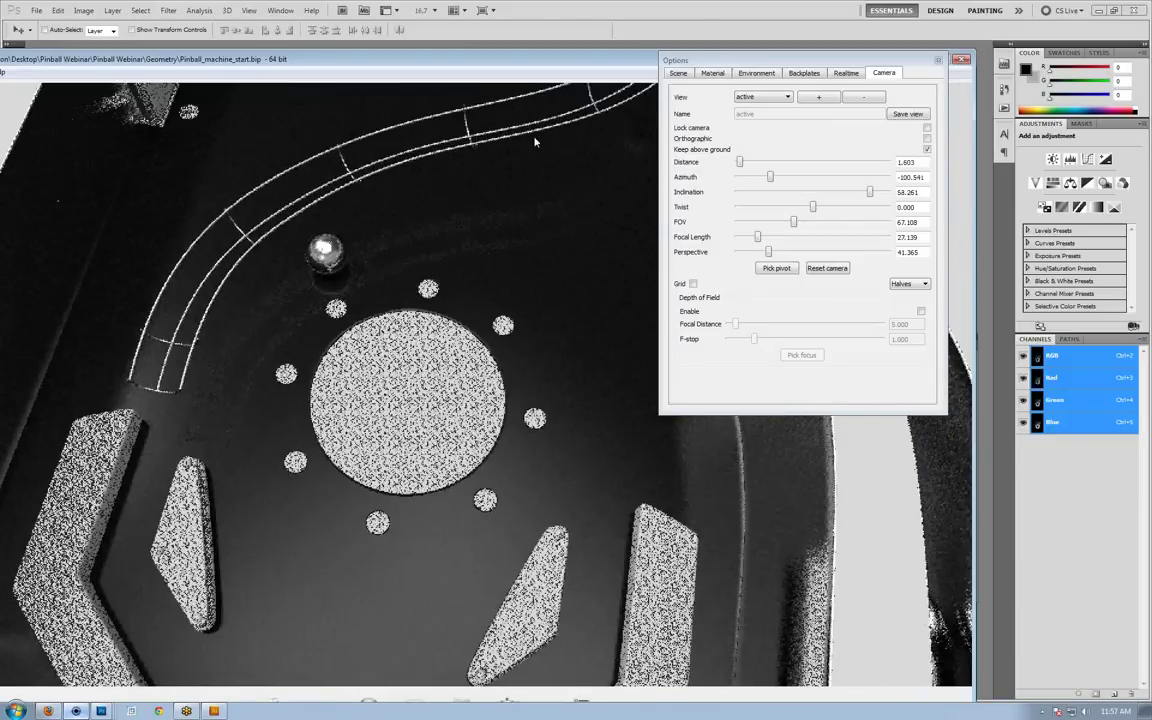
double_click(522, 180)
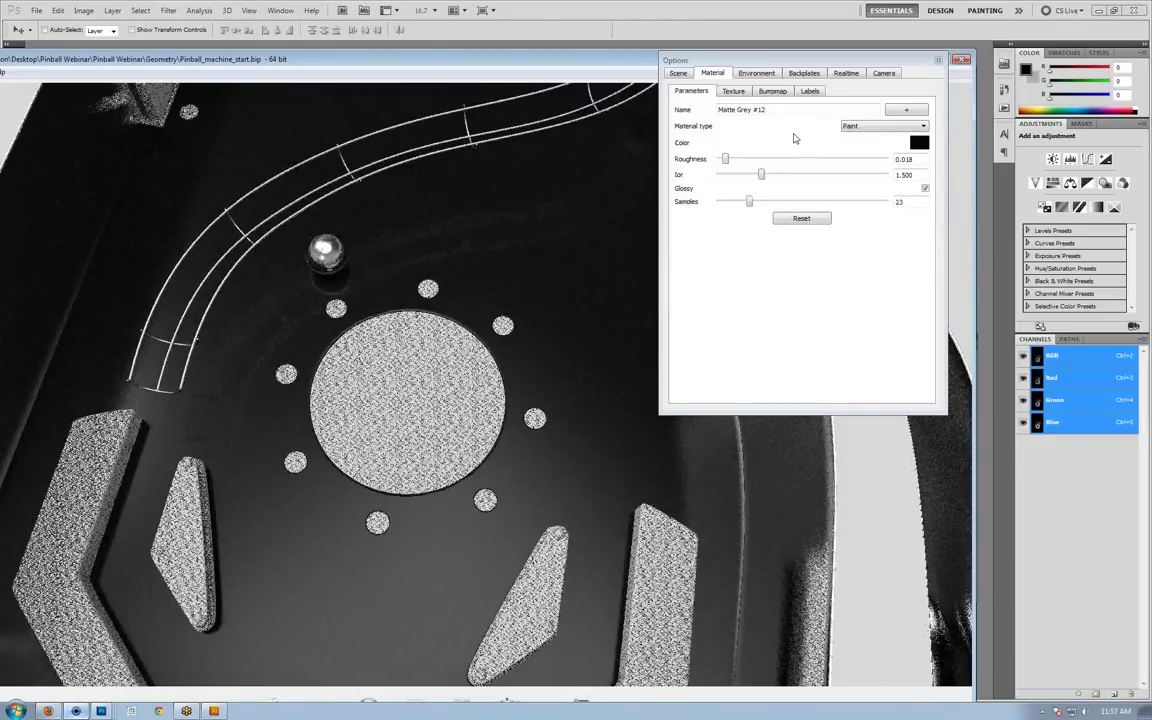
left_click(738, 91)
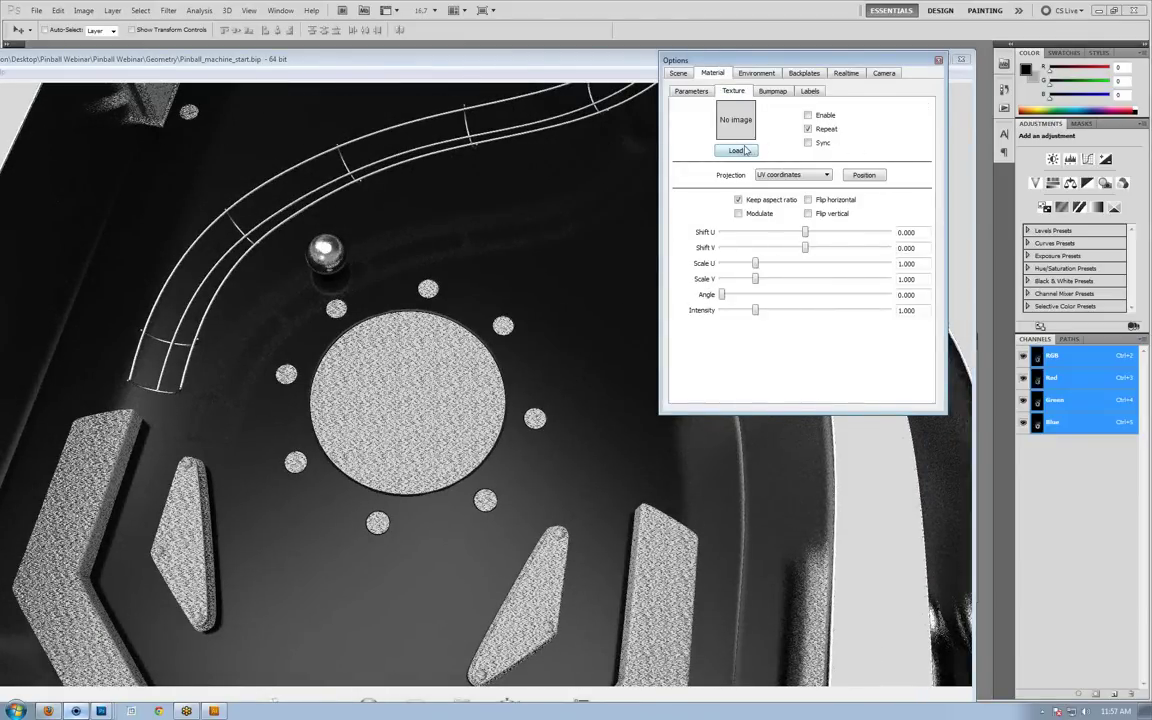
left_click(736, 150)
left_click(590, 150)
double_click(598, 151)
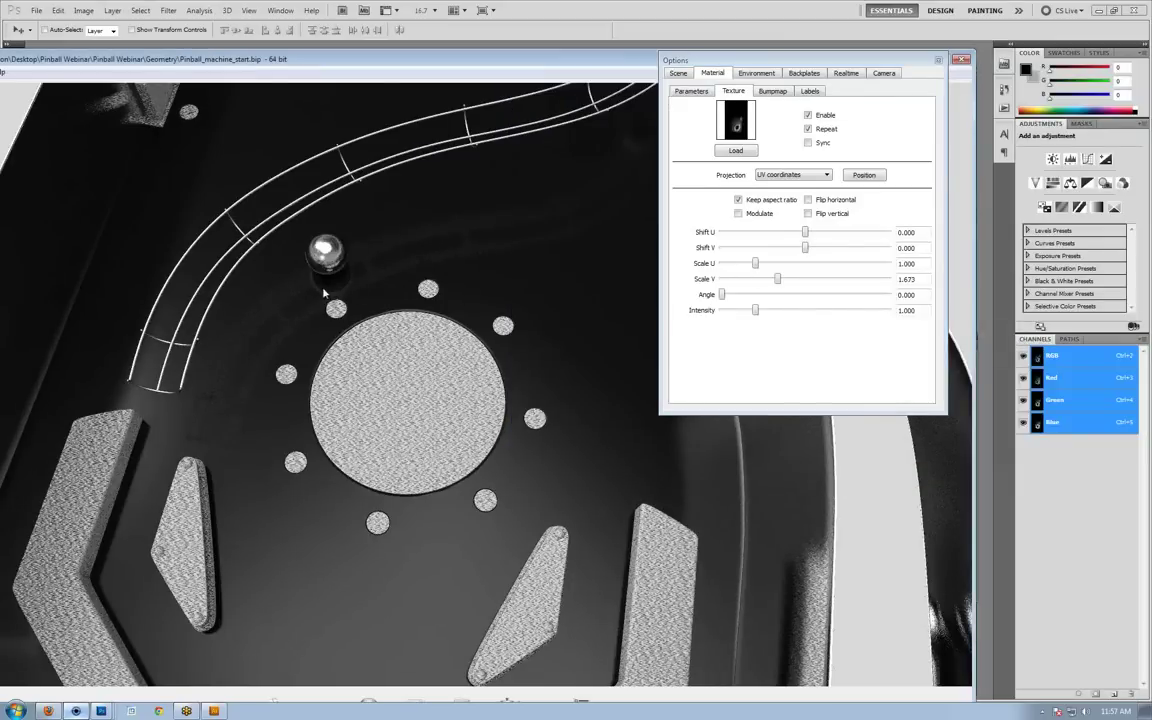
scroll(370, 262, "down", 2)
scroll(386, 250, "down", 2)
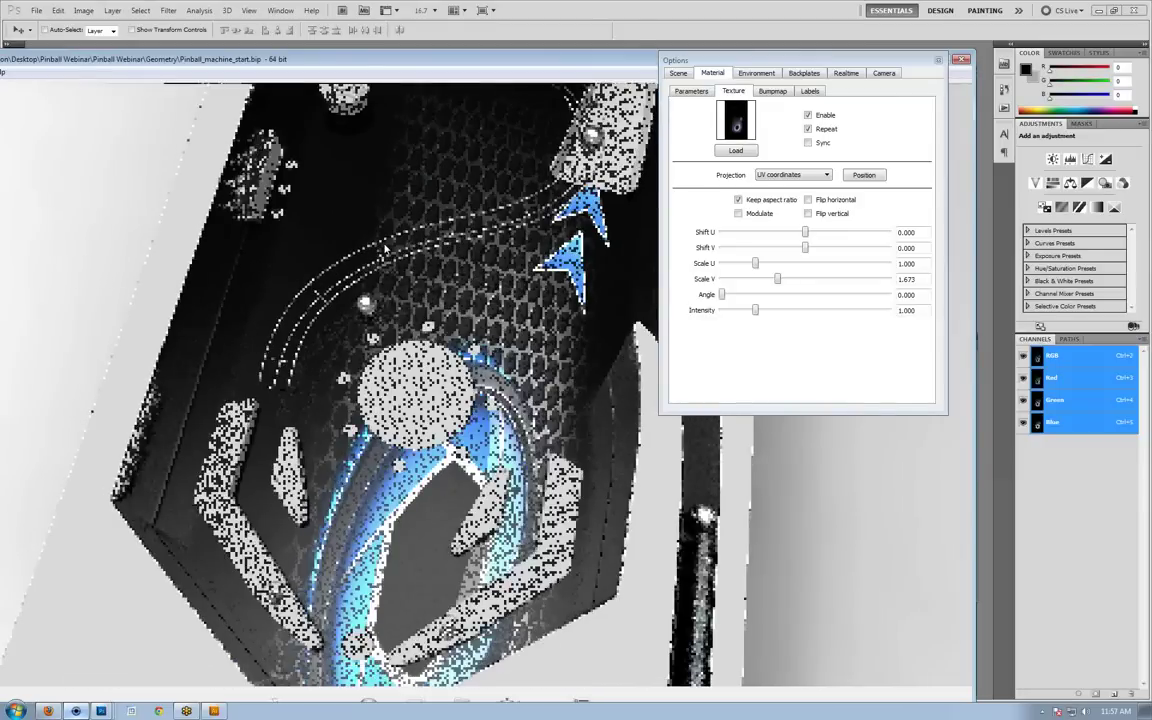
left_click_drag(385, 250, 421, 273)
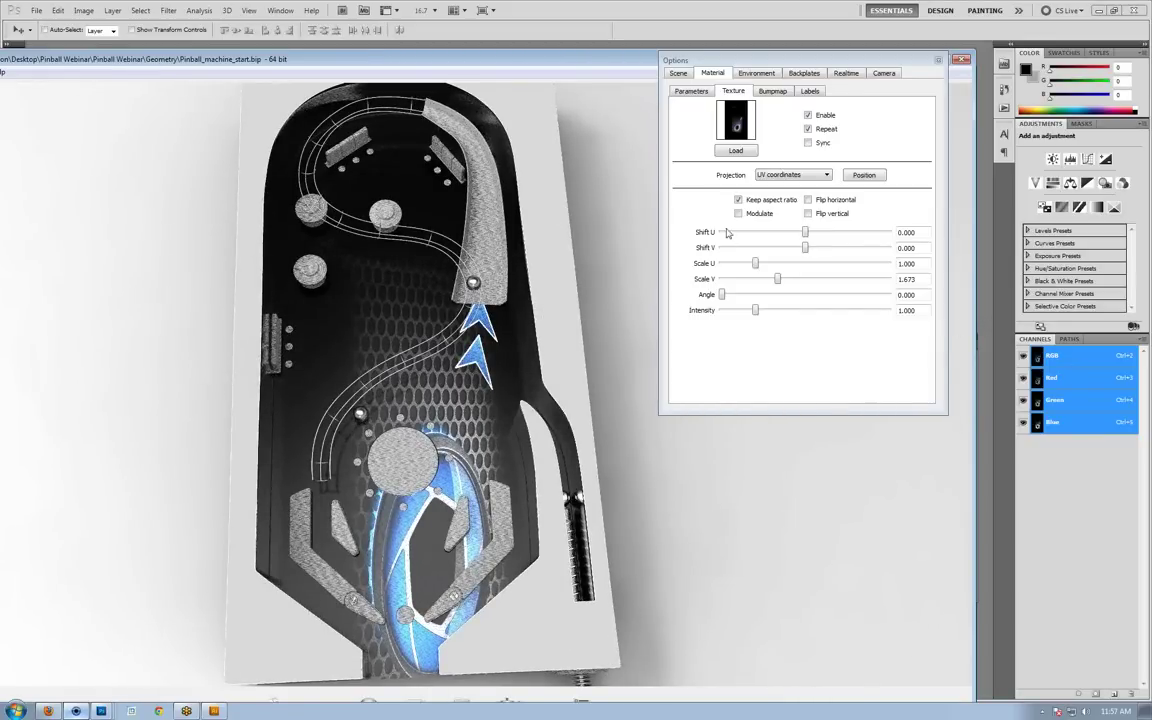
Turn off Keep aspect ratio for the playfield texture and set both Scale U and Scale V to 1.
left_click(738, 199)
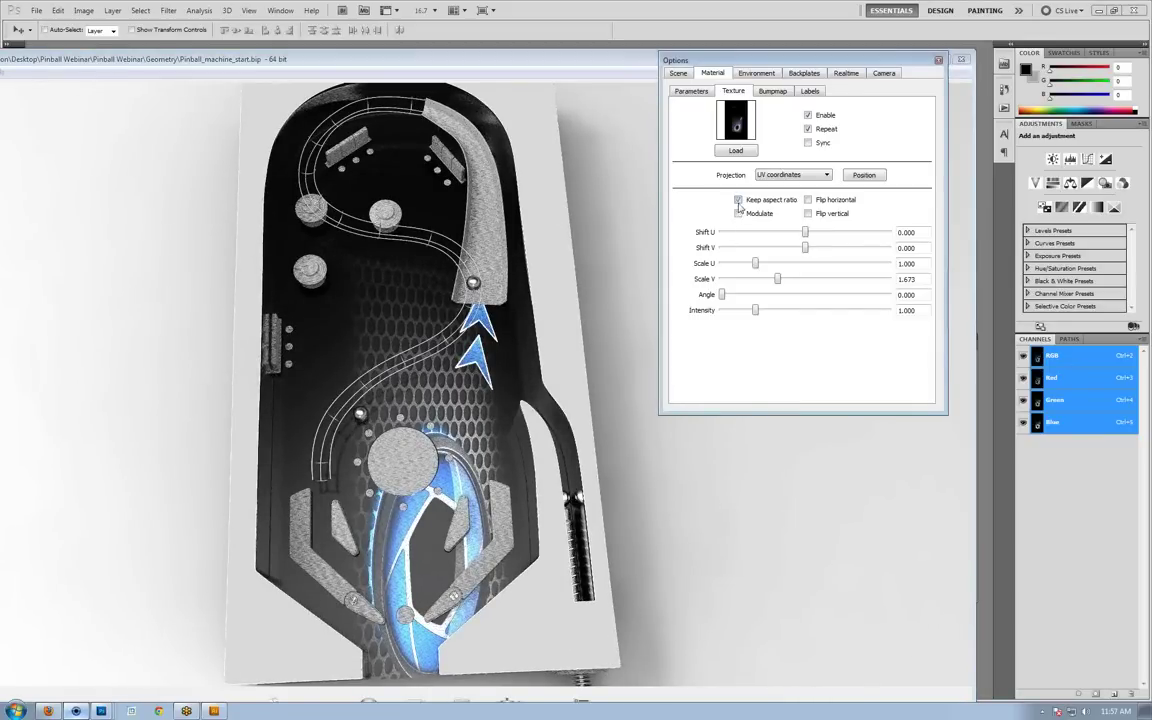
double_click(926, 263)
type("1")
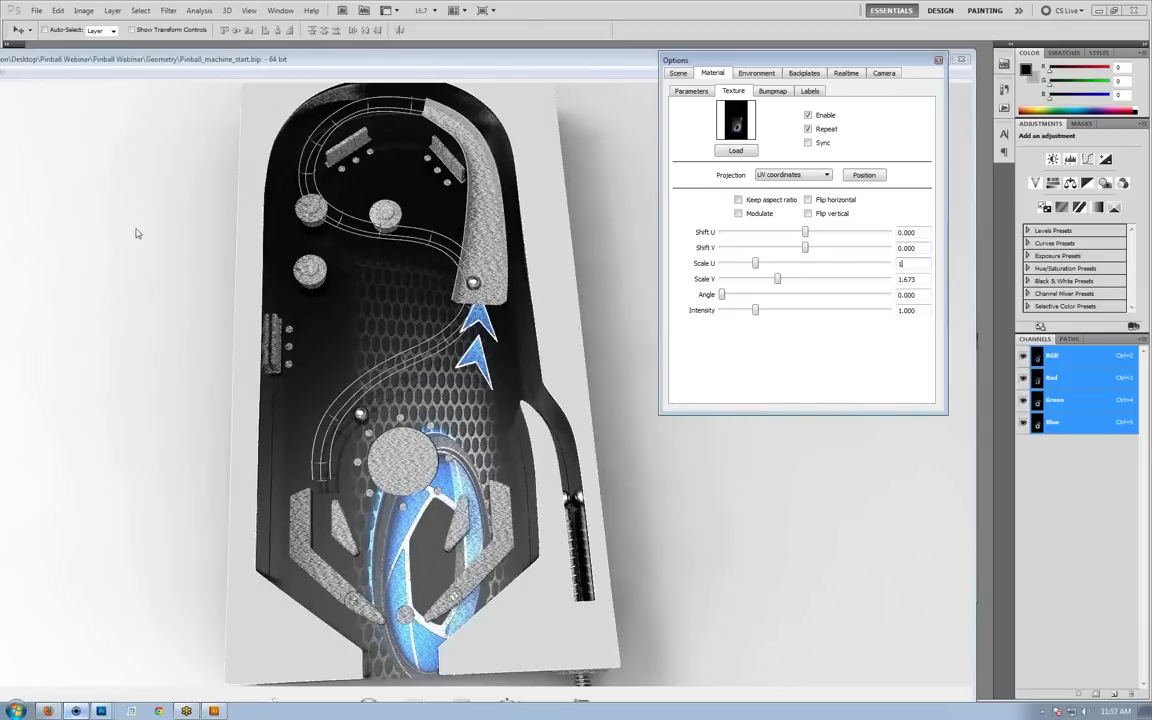
key("Tab")
type("1")
key("Tab")
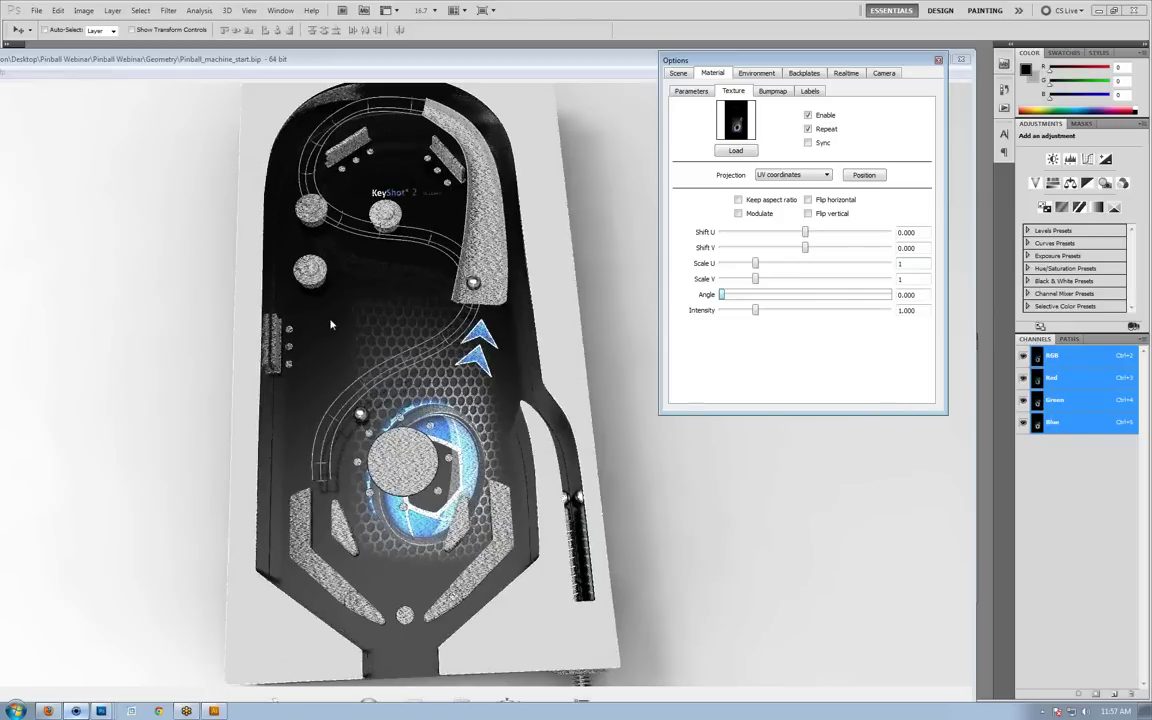
Examine how the artwork lines up with the playfield parts, from the KeyShot logo down to the blue circular emblem.
left_click(349, 397)
scroll(351, 390, "up", 3)
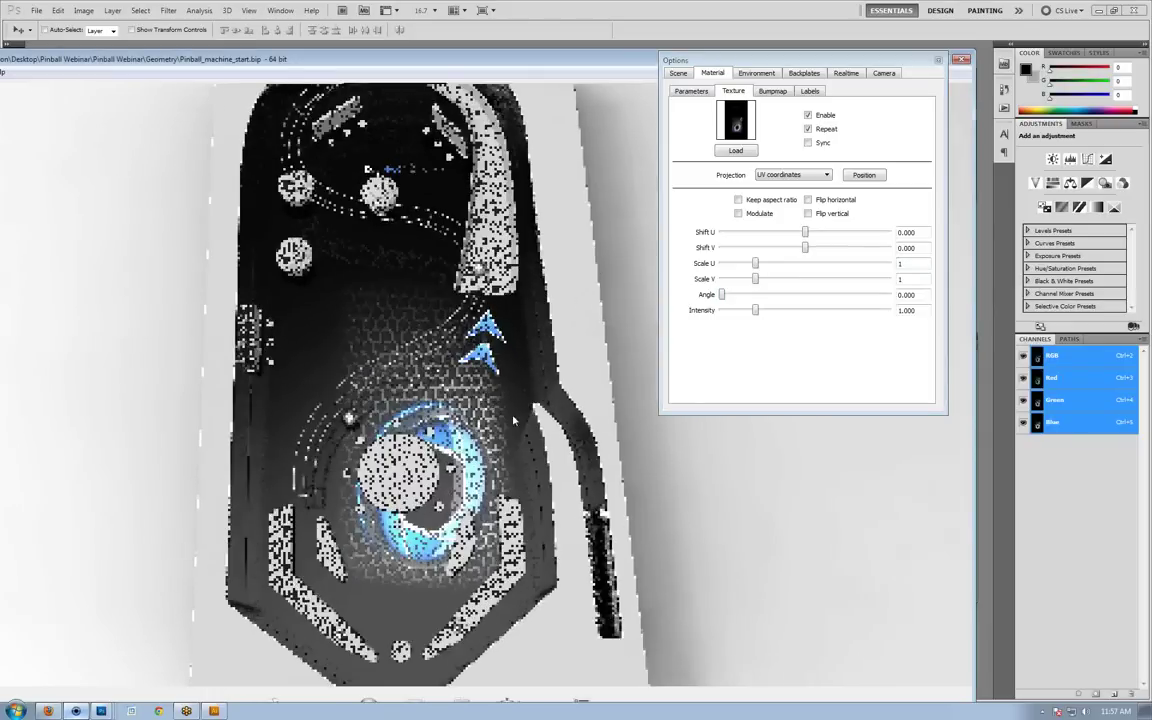
middle_click_drag(363, 294, 499, 323)
scroll(383, 257, "up", 1)
scroll(501, 324, "up", 1)
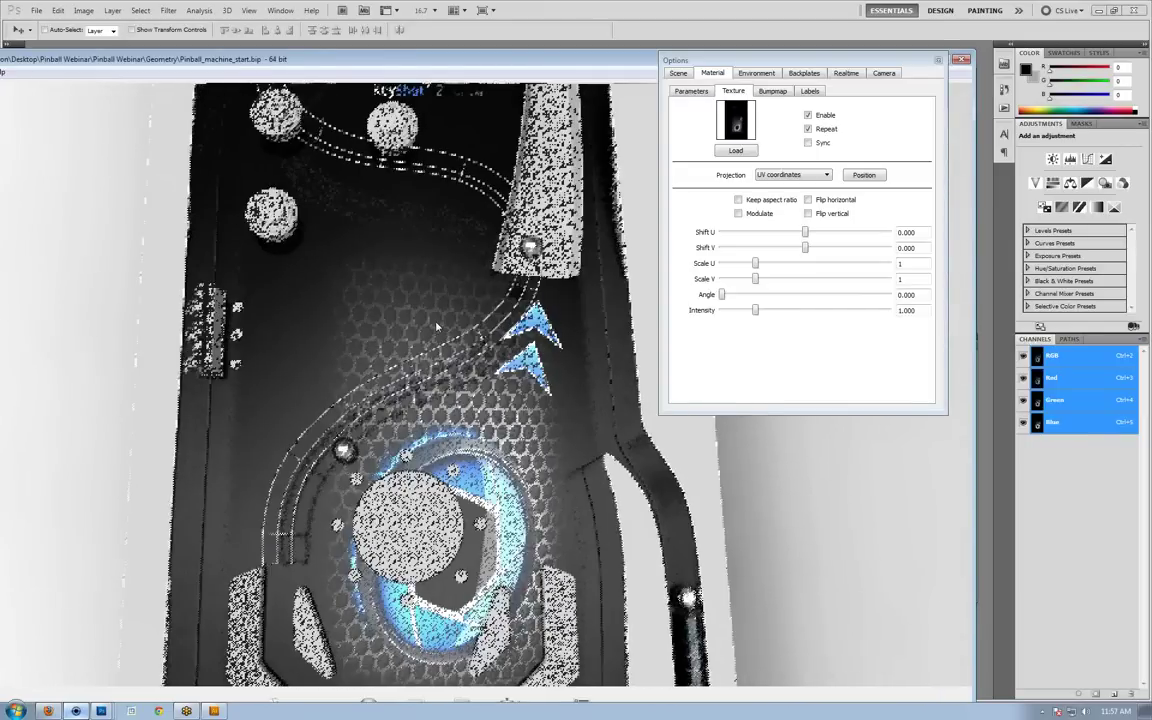
middle_click_drag(436, 326, 467, 352)
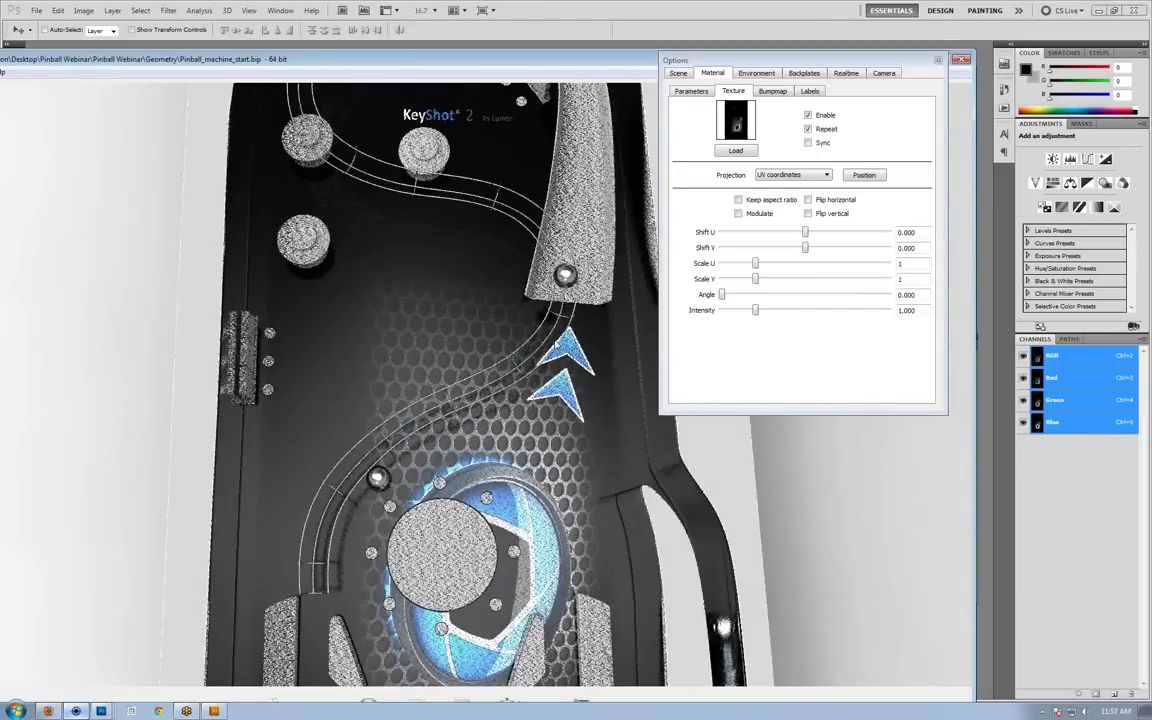
middle_click_drag(437, 104, 451, 303)
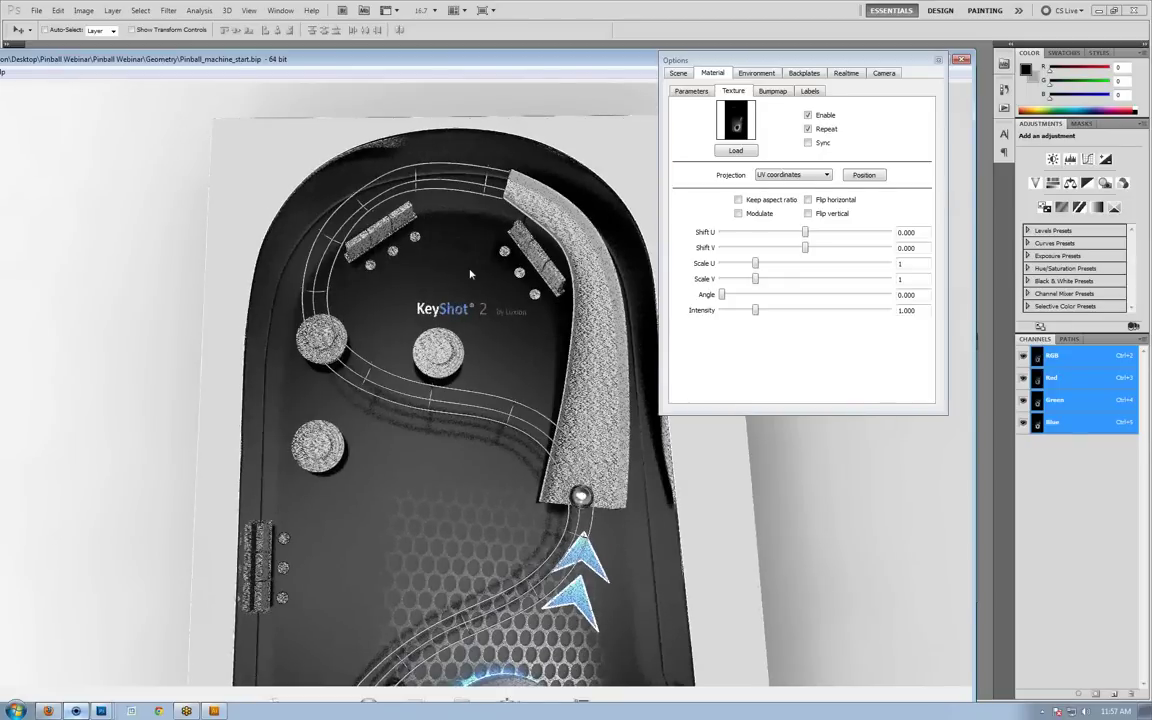
middle_click_drag(600, 411, 582, 312)
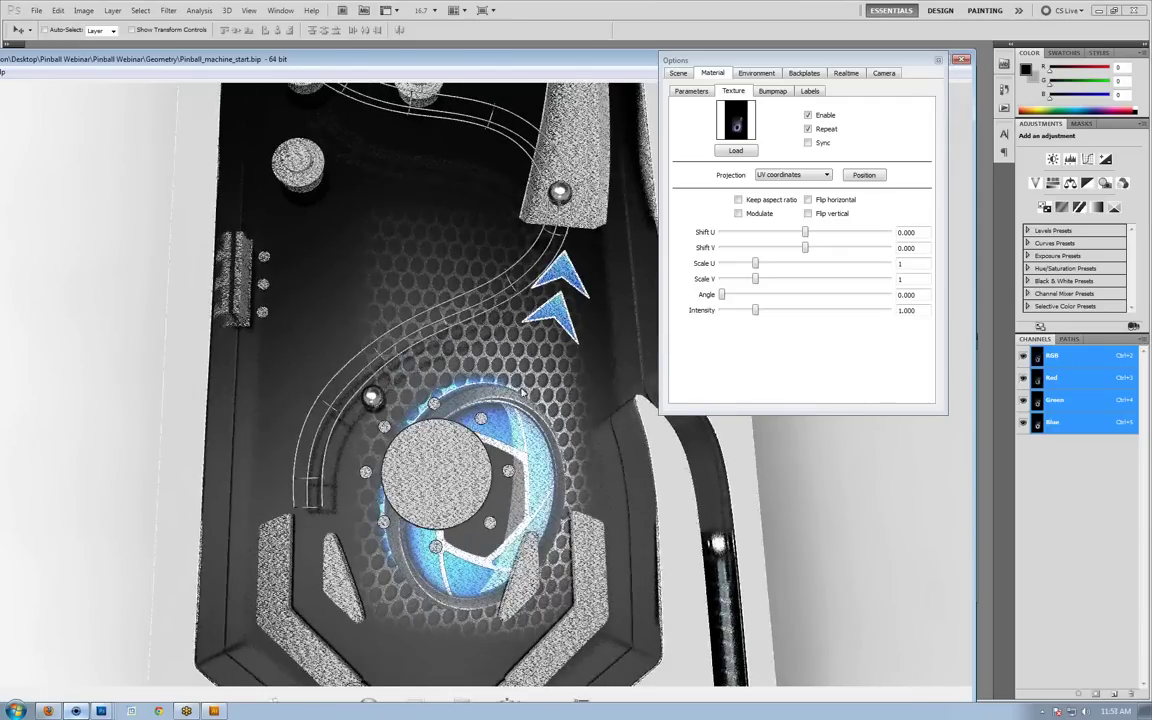
Interactively reposition the board texture so the blue emblem centers on the large round bumper, shifting it about -0.059 in U and -0.008 in V.
left_click(866, 176)
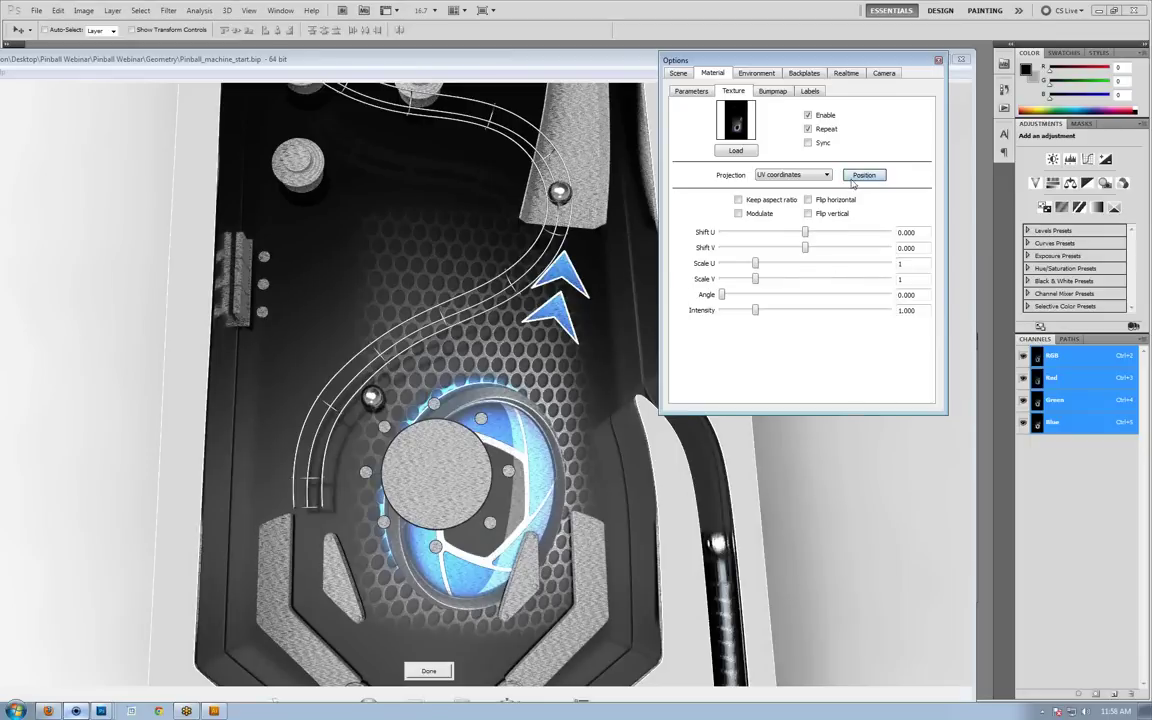
left_click_drag(478, 343, 426, 320)
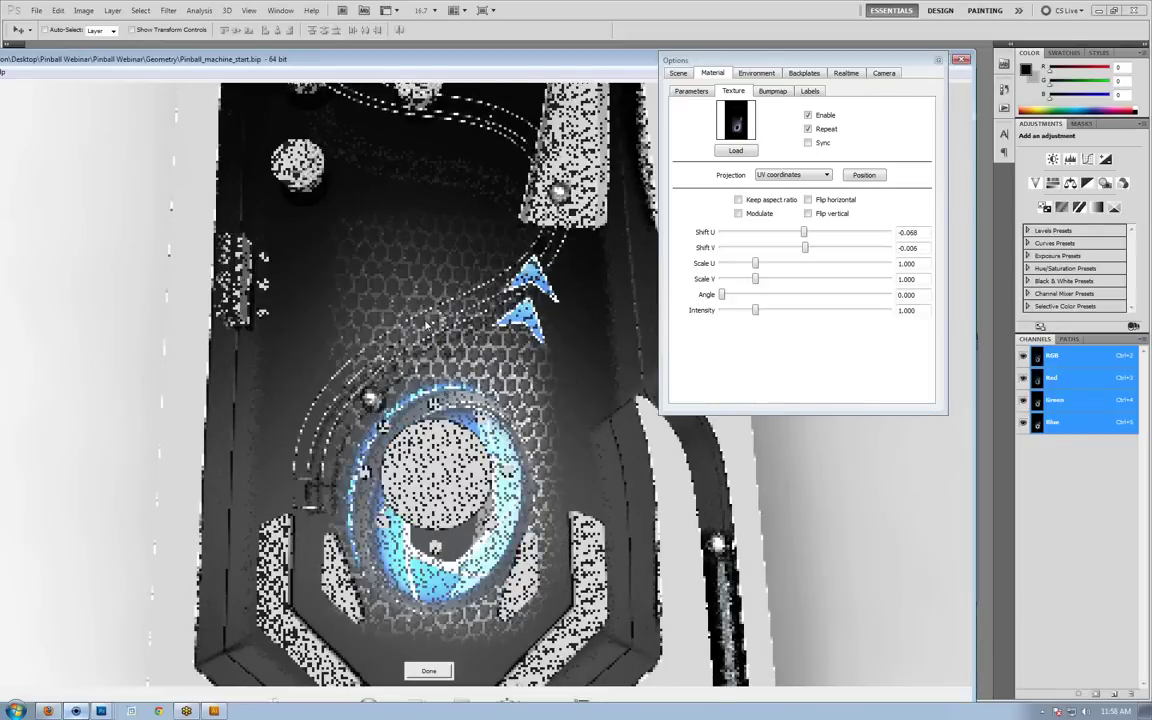
left_click_drag(410, 236, 428, 326)
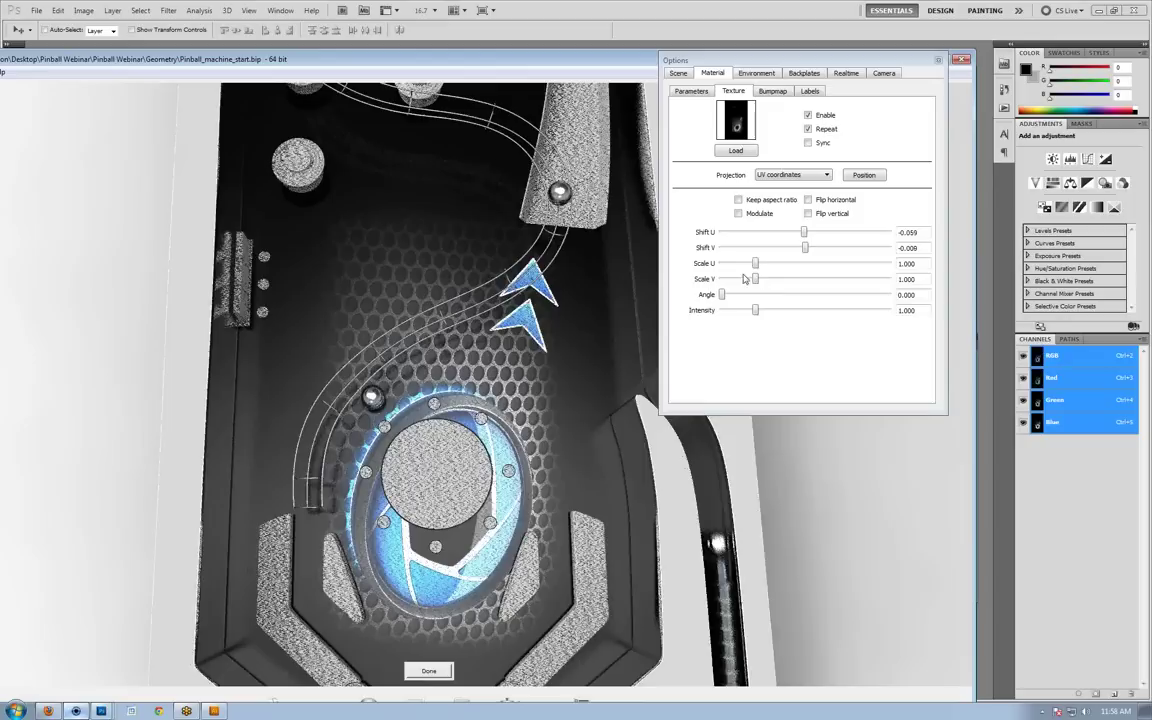
Enlarge the board texture around the round bumper by setting Scale U and Scale V to 1.3.
left_click_drag(755, 265, 765, 266)
left_click_drag(922, 265, 674, 244)
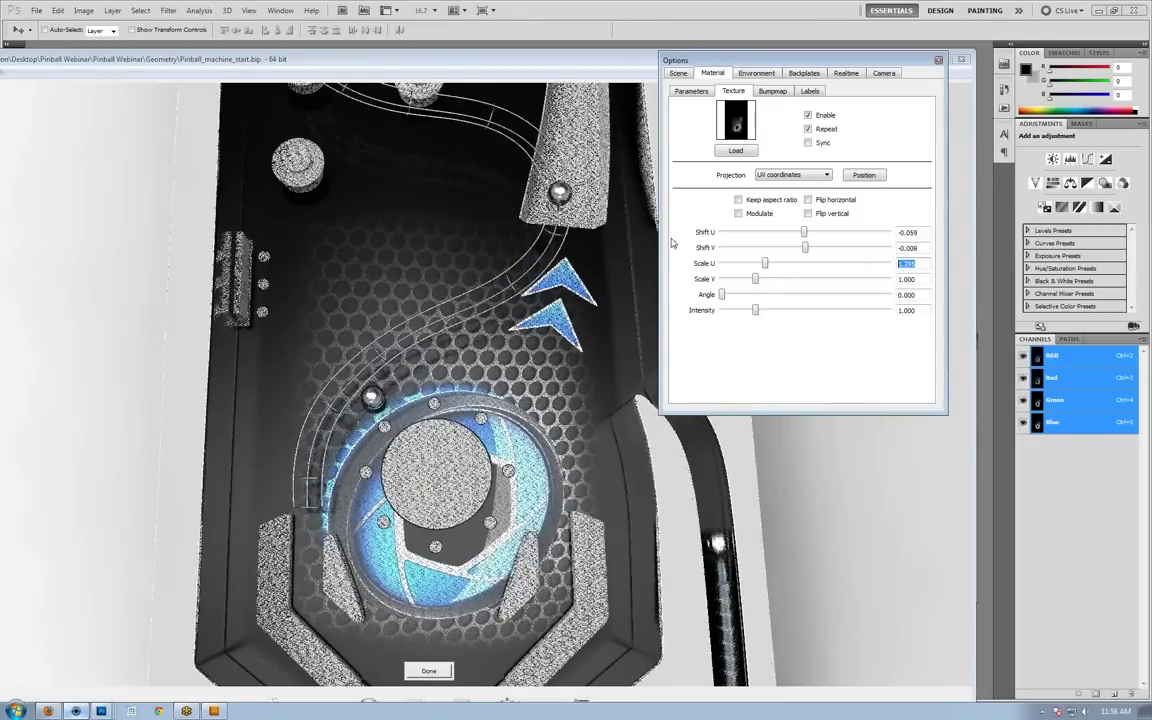
type("1")
key("Tab")
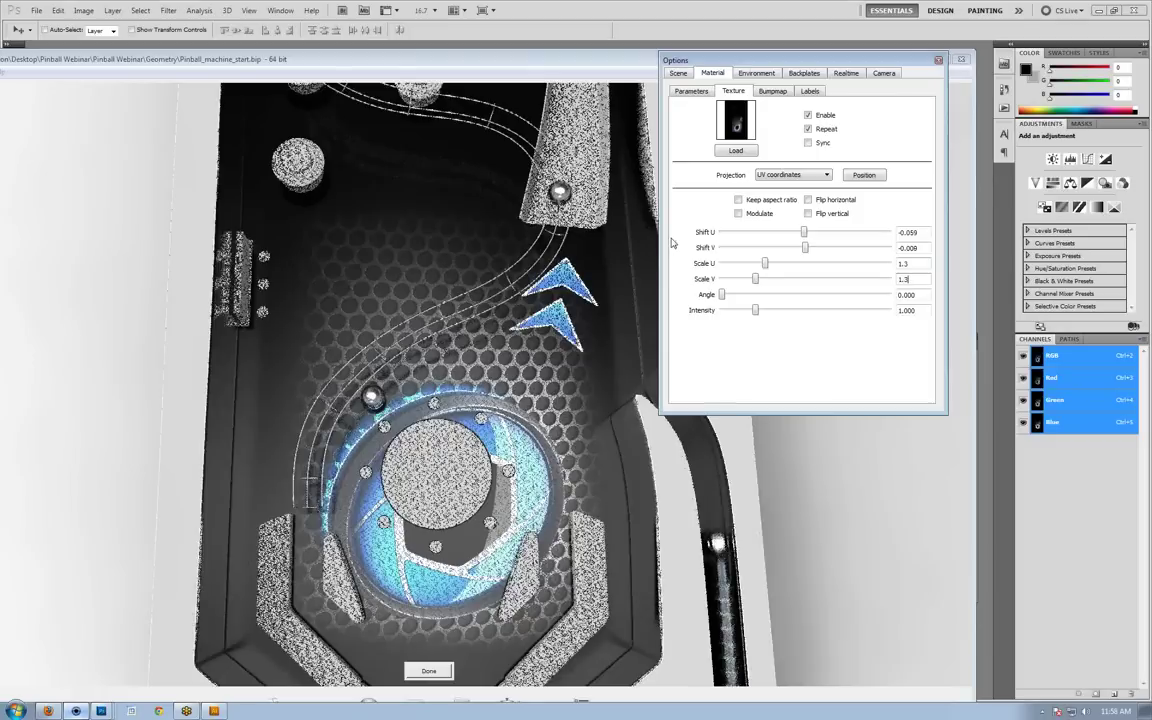